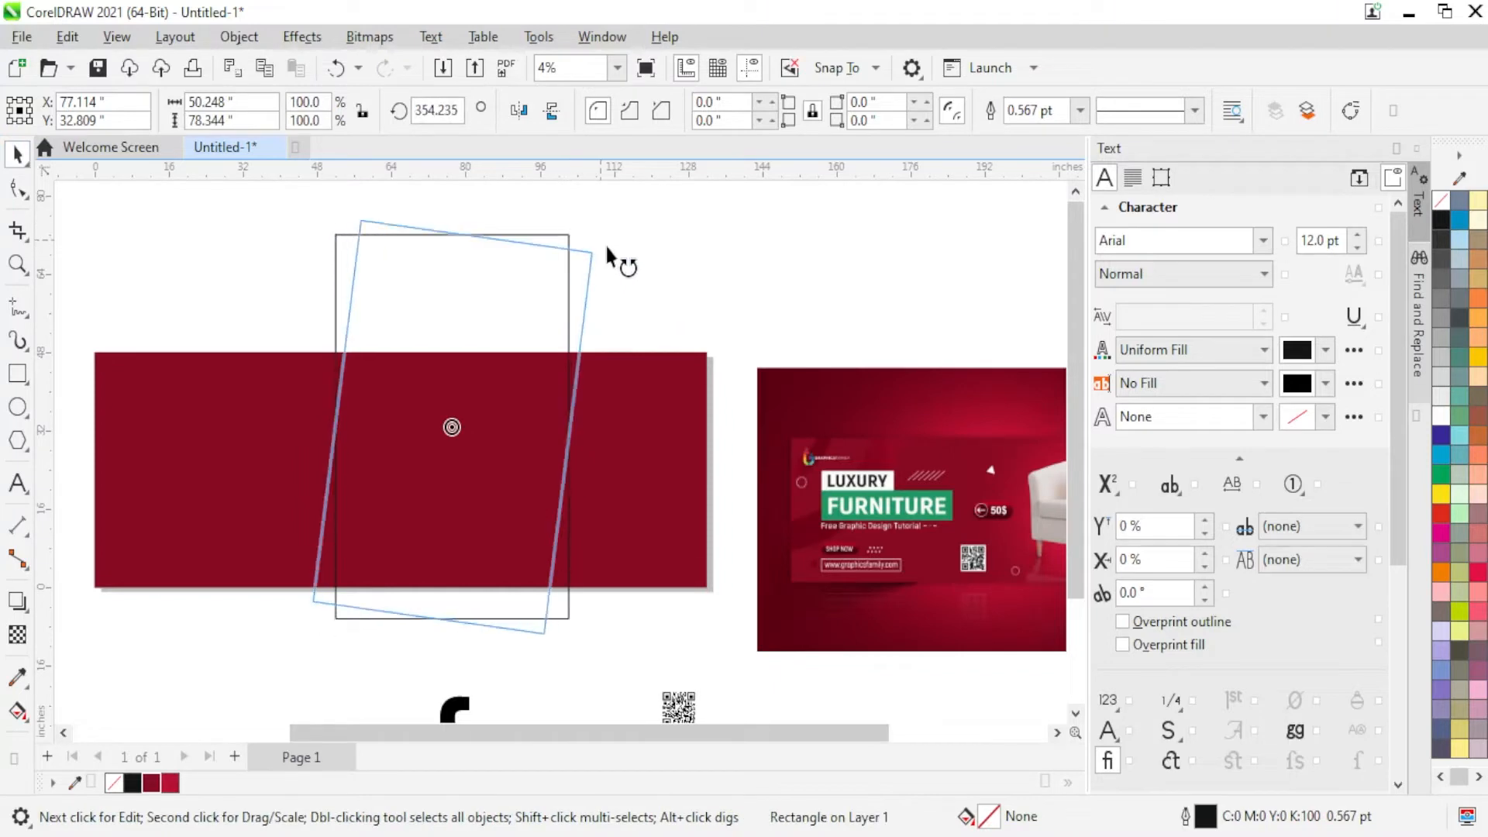
Step: Tilt the rectangle across the banner and give it the banner's dark red #880A22 fill with no outline
click(507, 438)
drag(507, 438, 554, 455)
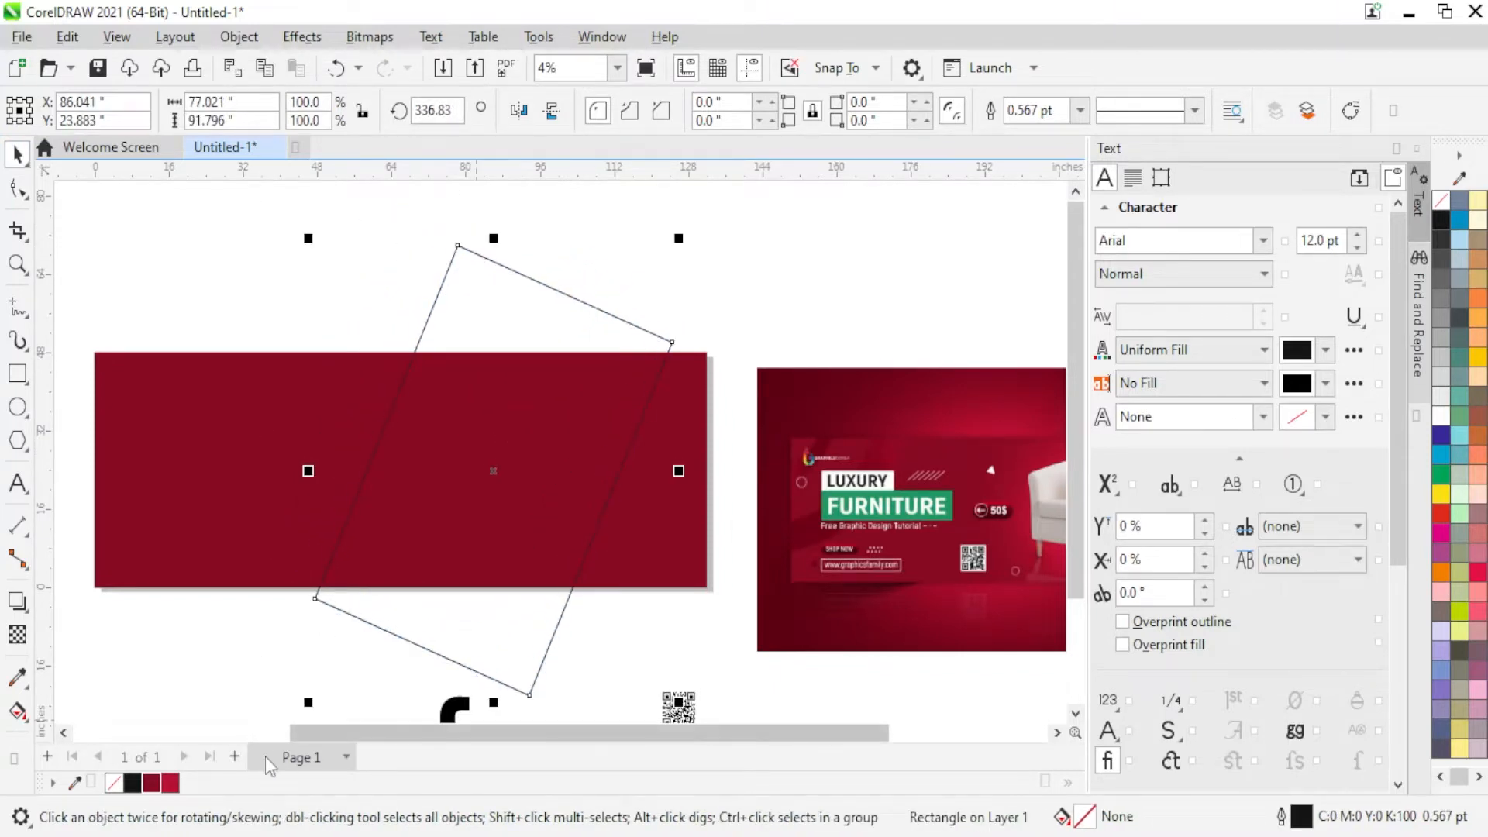
click(147, 785)
right_click(114, 783)
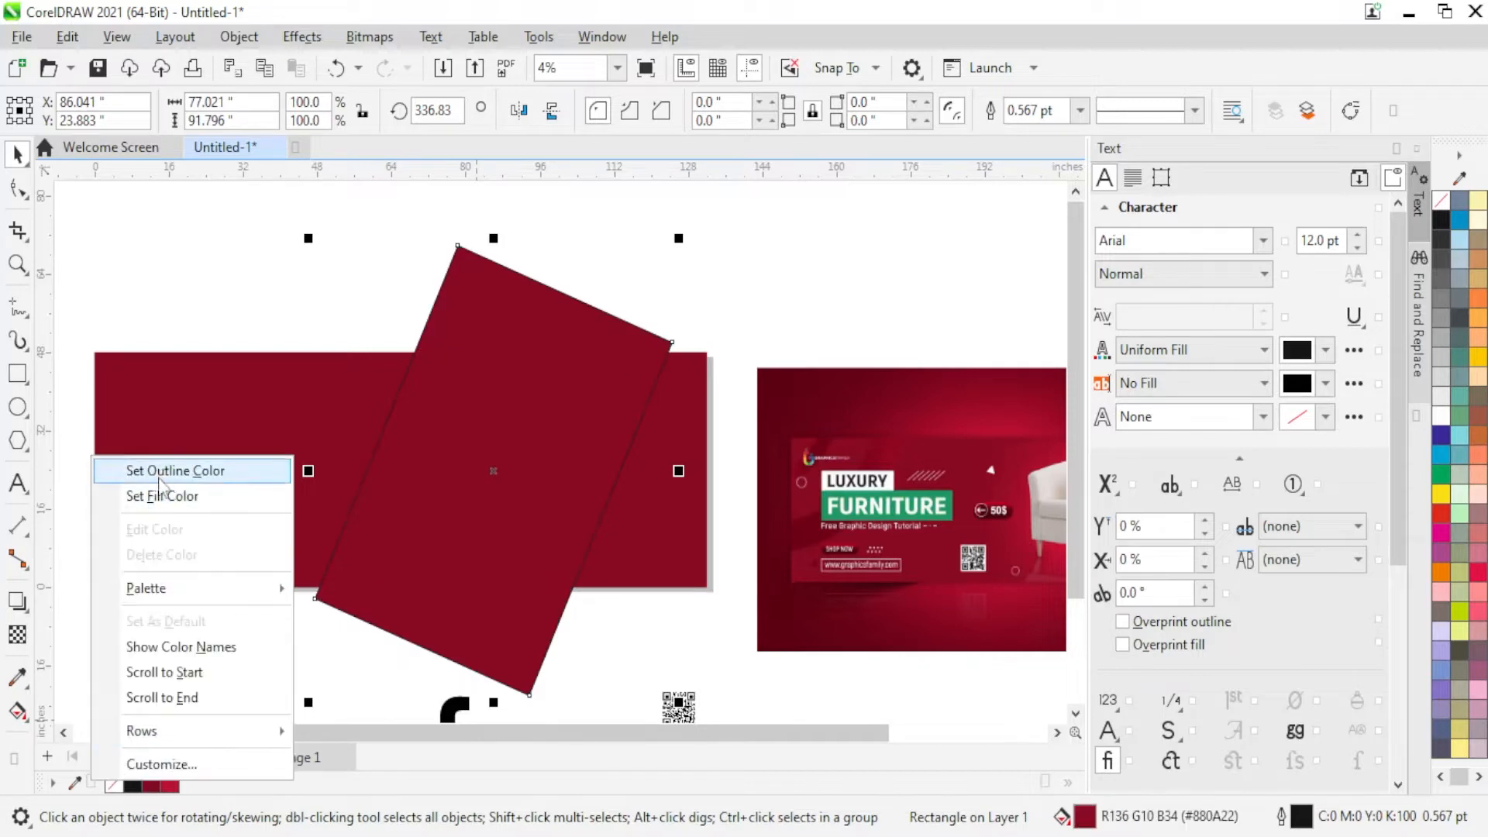
click(147, 472)
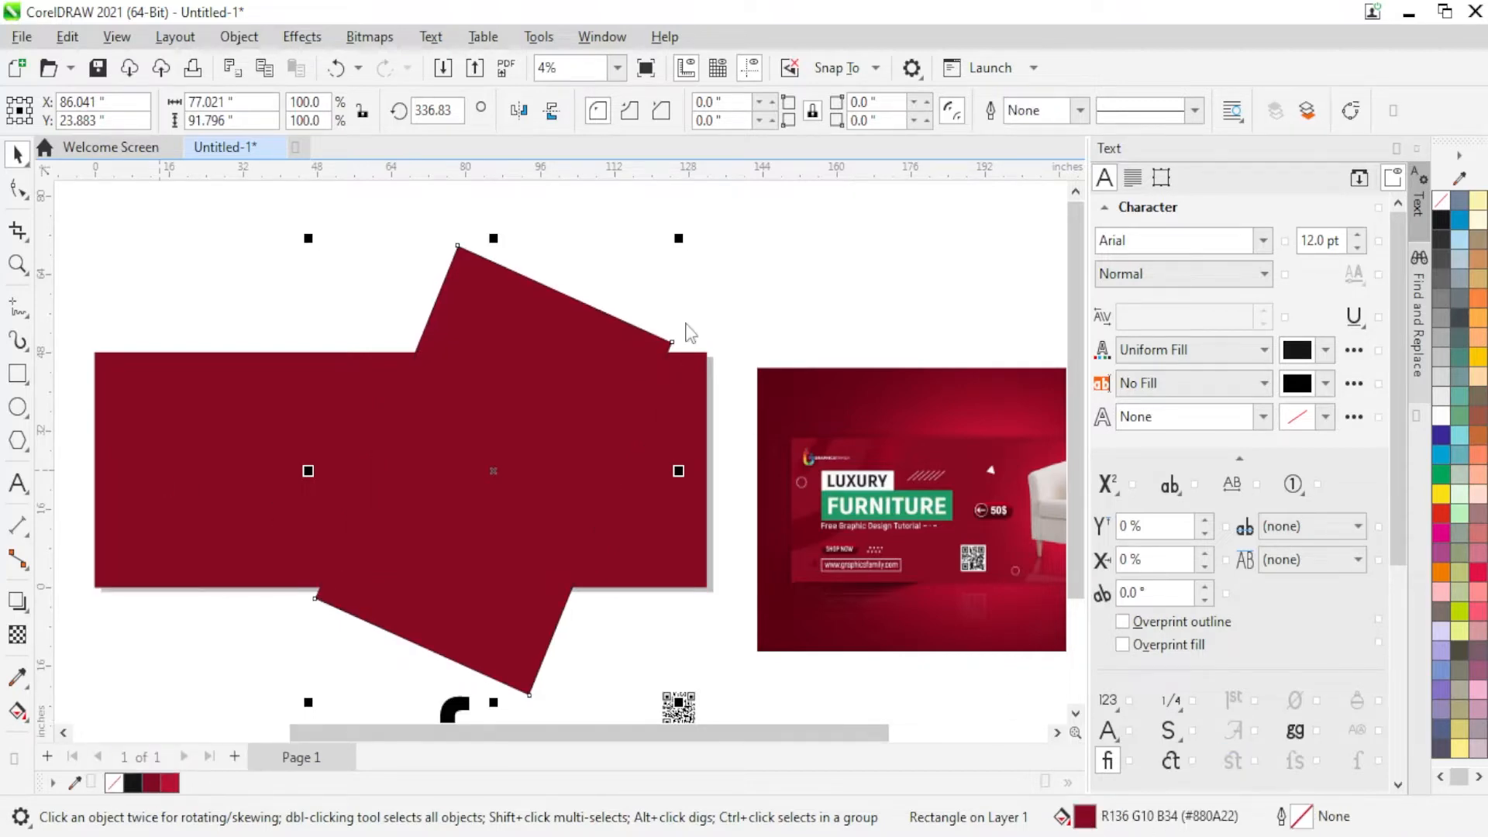
Step: Apply an elliptical fountain fill to the tilted rectangle, blending from dark red to the document palette's crimson
key(shift+F11)
click(890, 112)
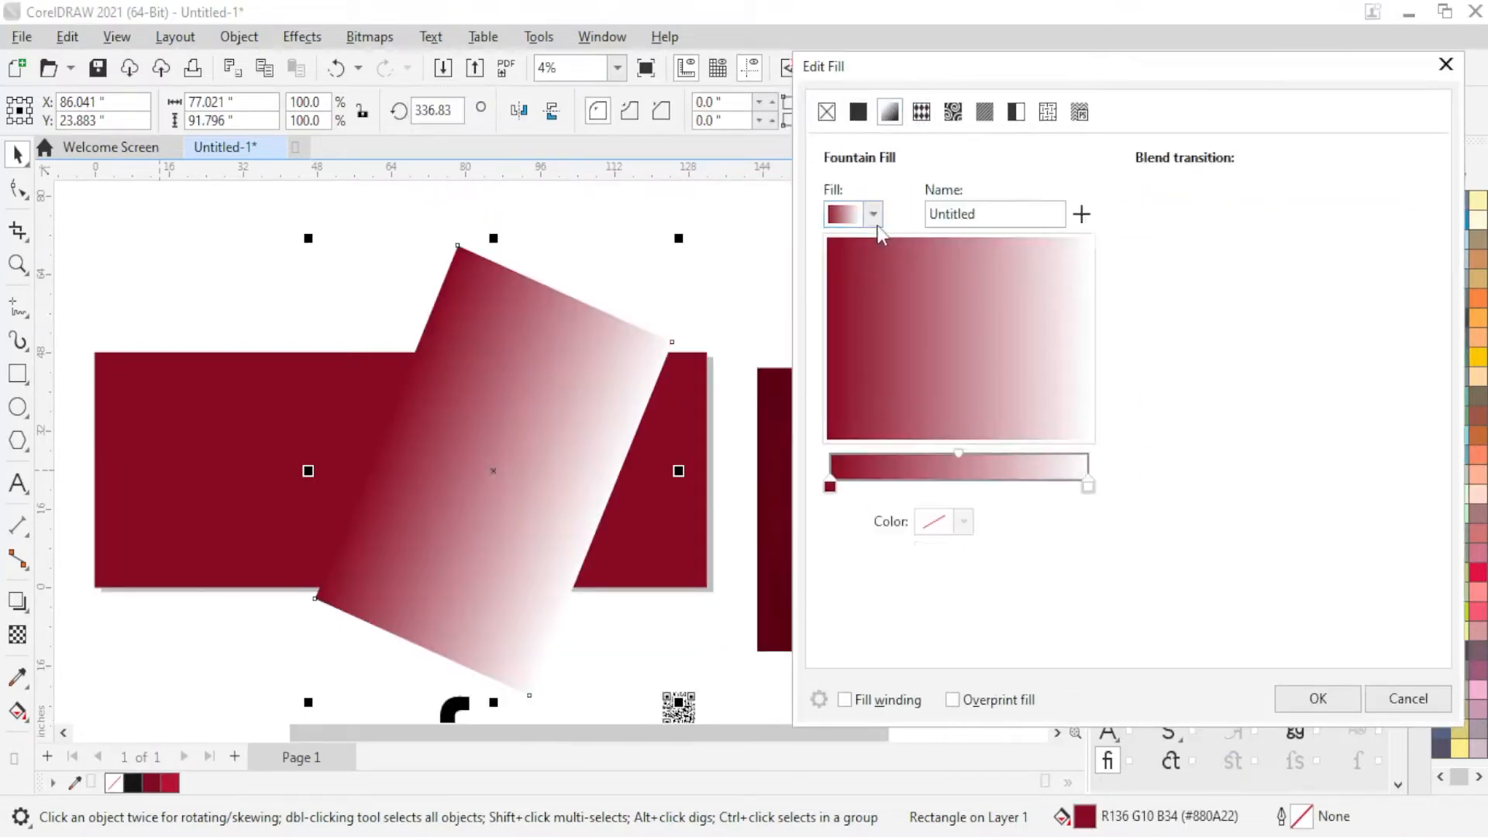
click(965, 522)
click(1127, 475)
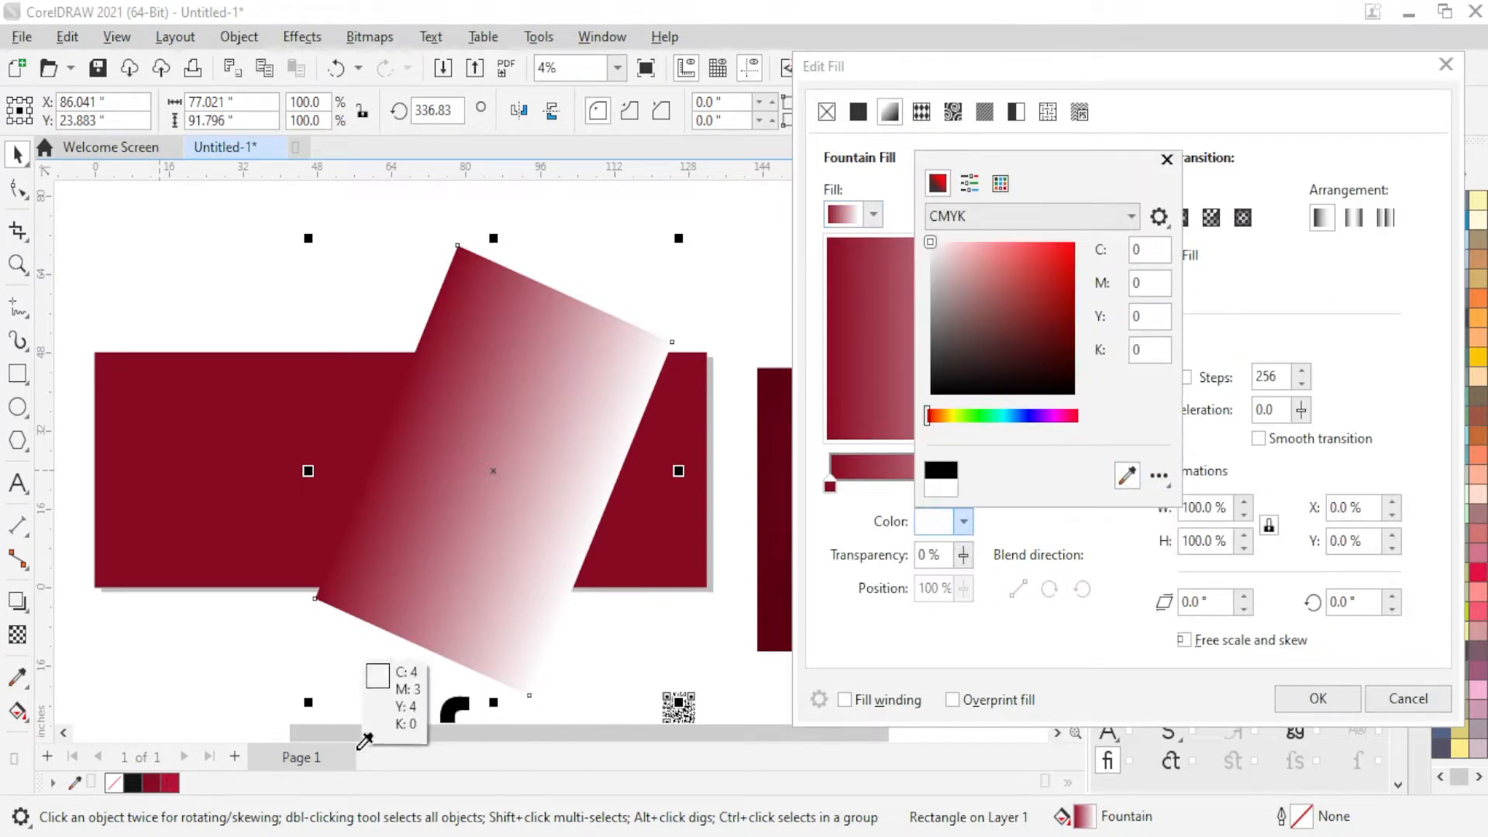
click(170, 783)
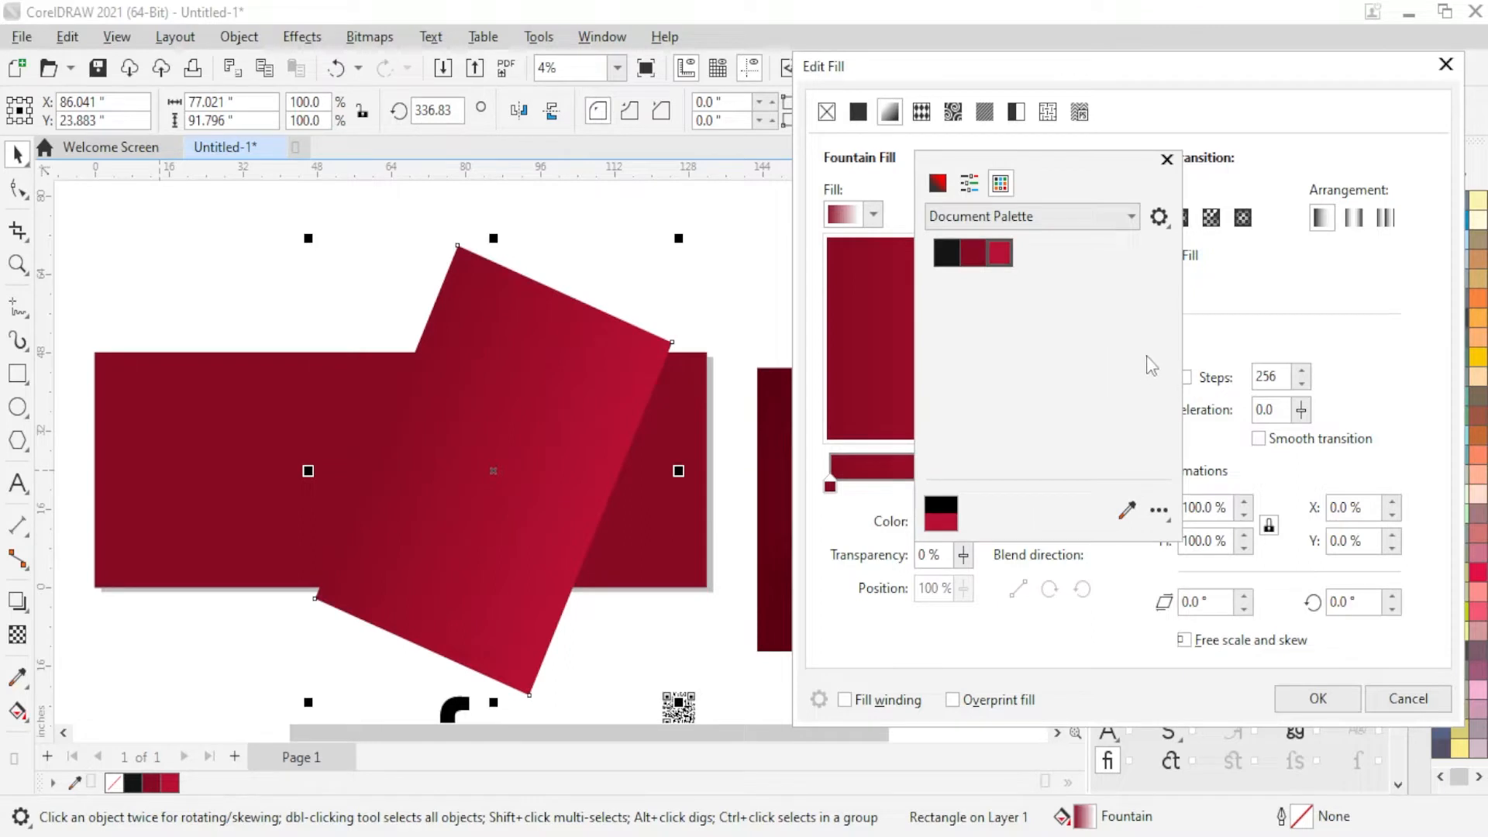
click(1207, 298)
click(1181, 221)
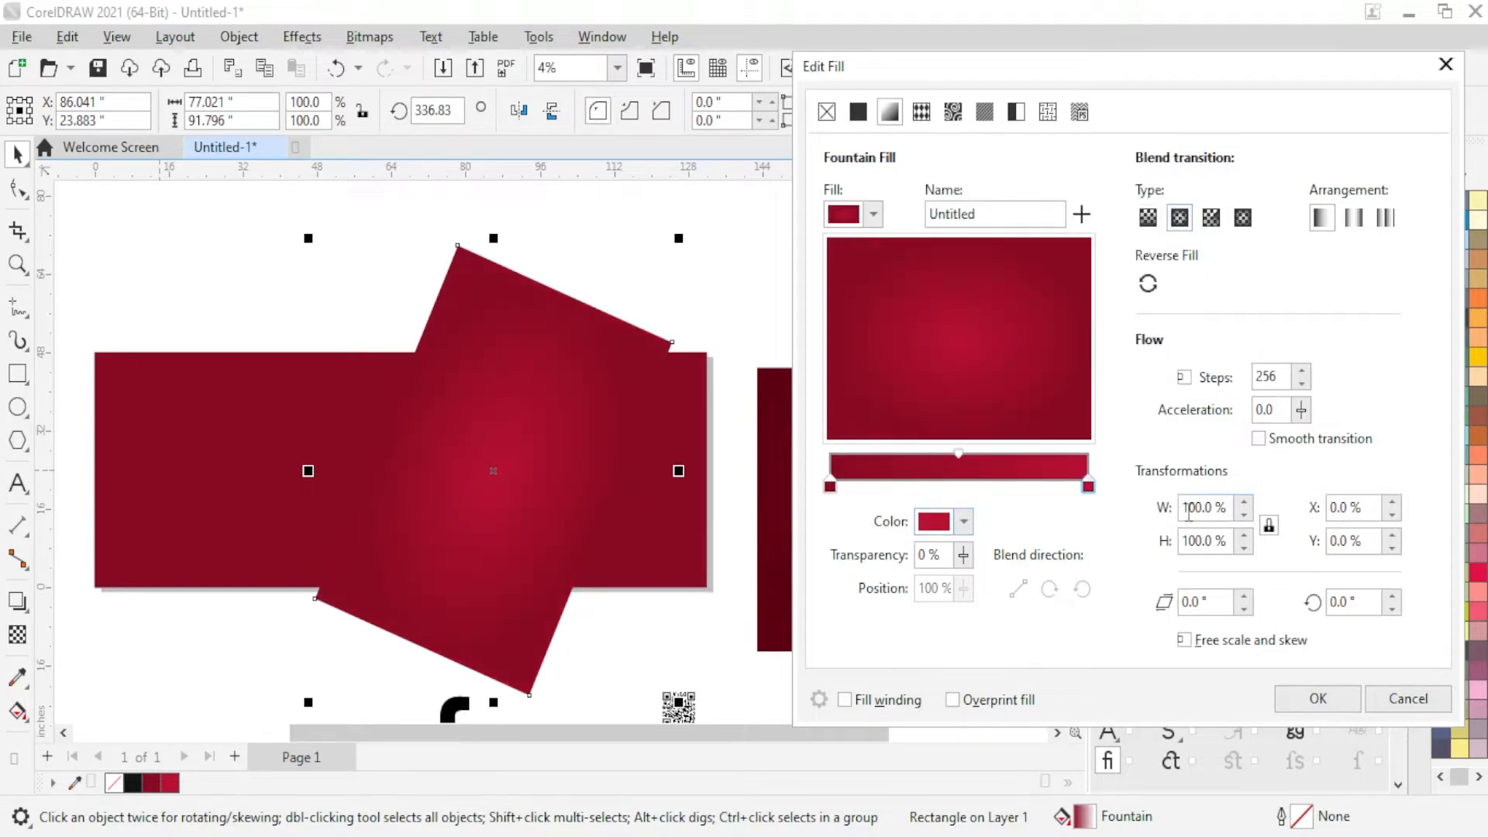
Step: Set the fountain fill's centre colour to bright red #F50337 and apply the fill
click(963, 524)
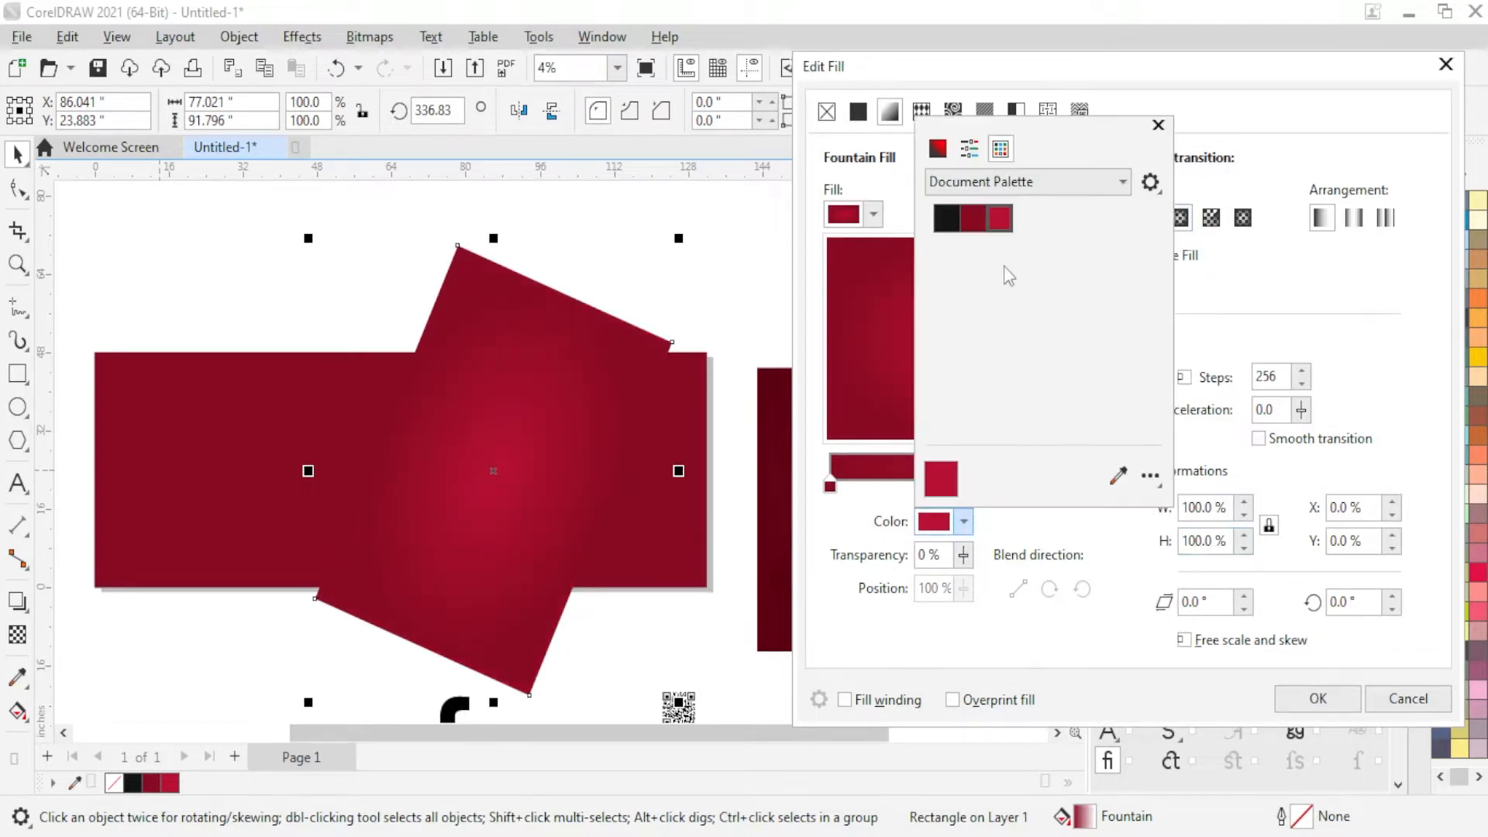
click(940, 150)
drag(1065, 236, 1068, 225)
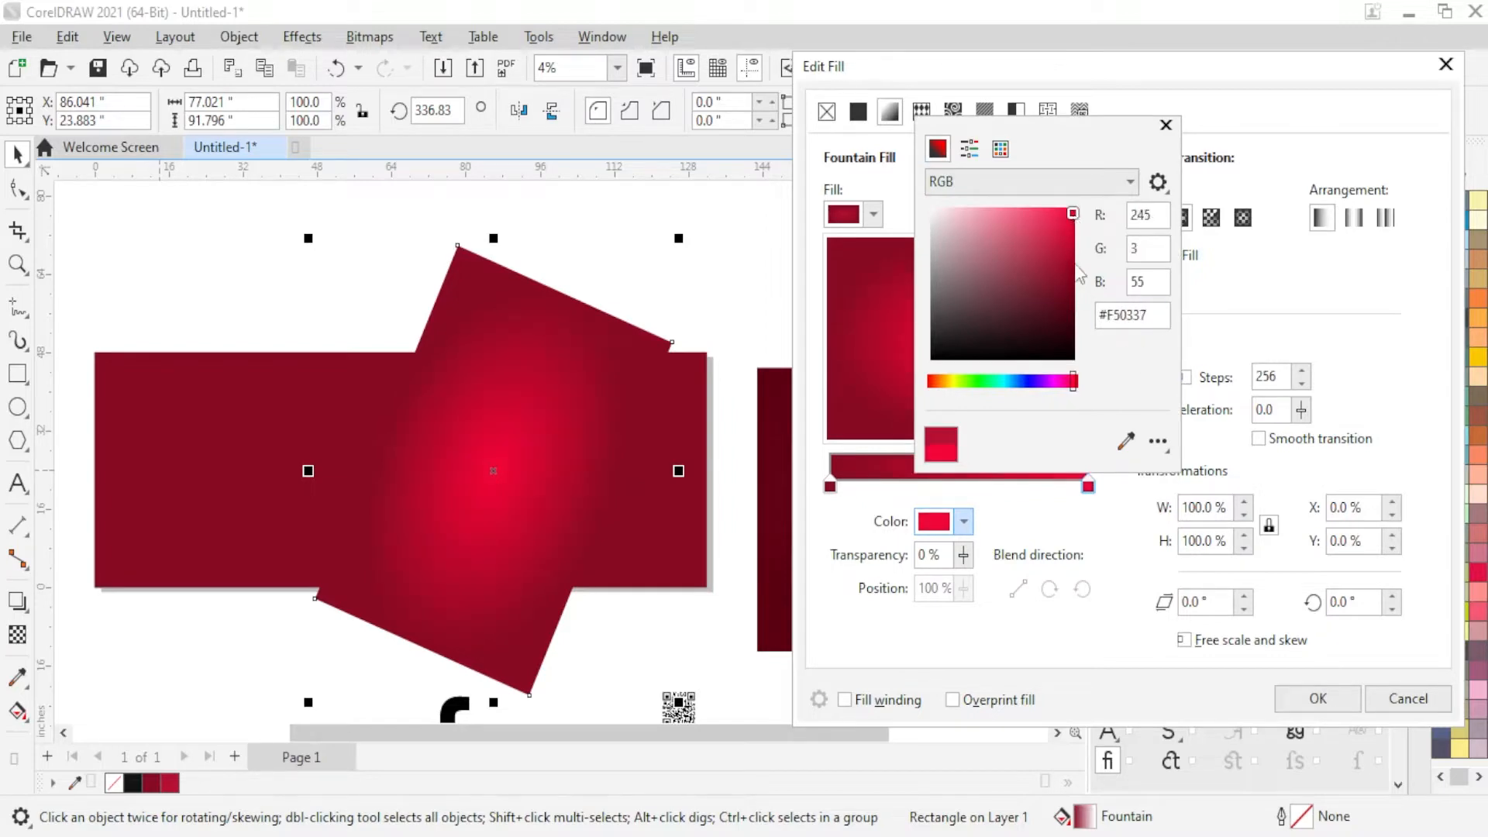
click(1238, 310)
click(1316, 700)
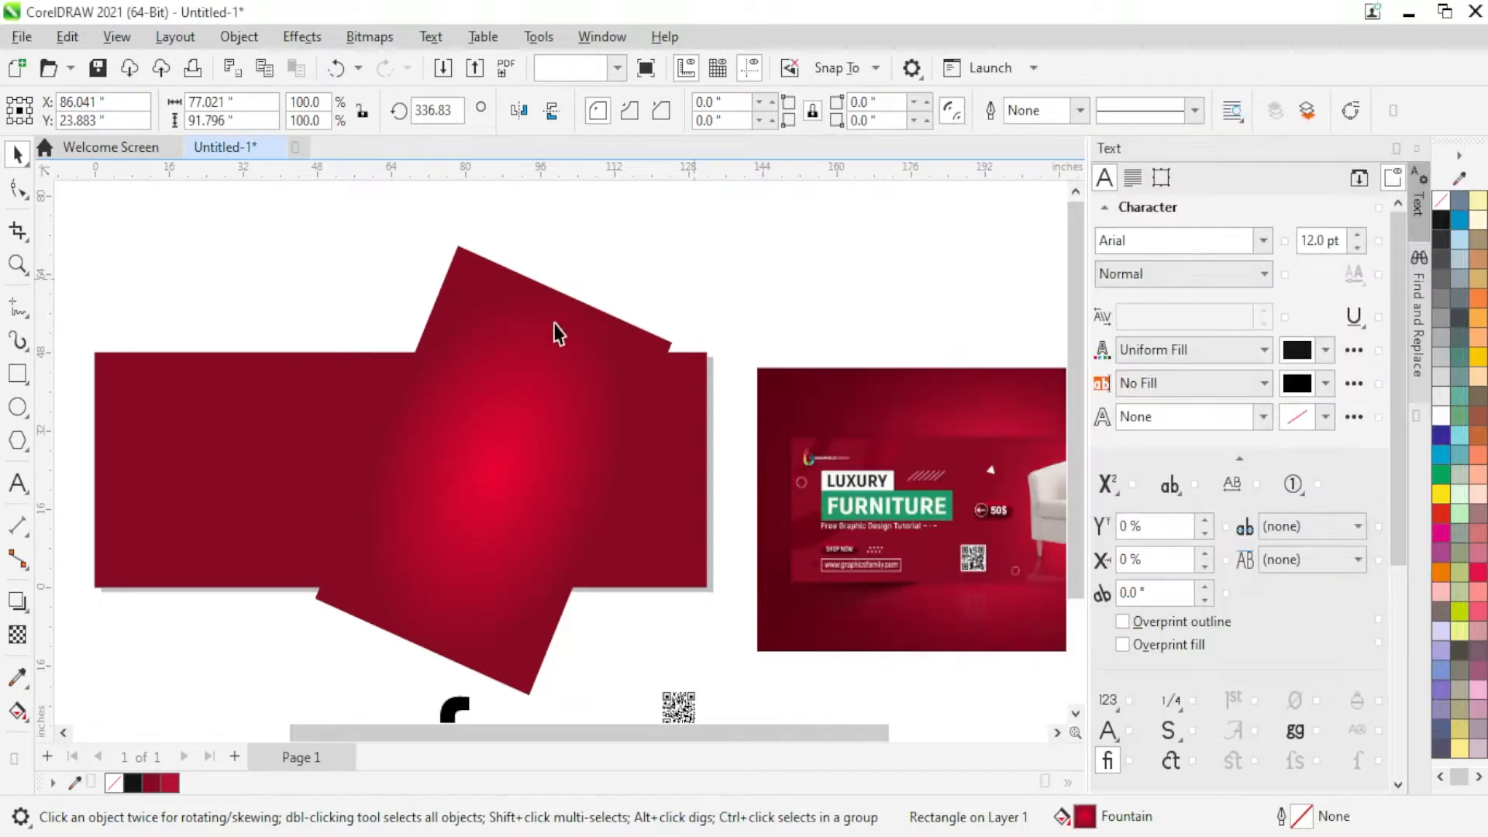
Step: PowerClip the gradient rectangle inside the dark red banner
right_click(556, 333)
click(628, 432)
click(222, 455)
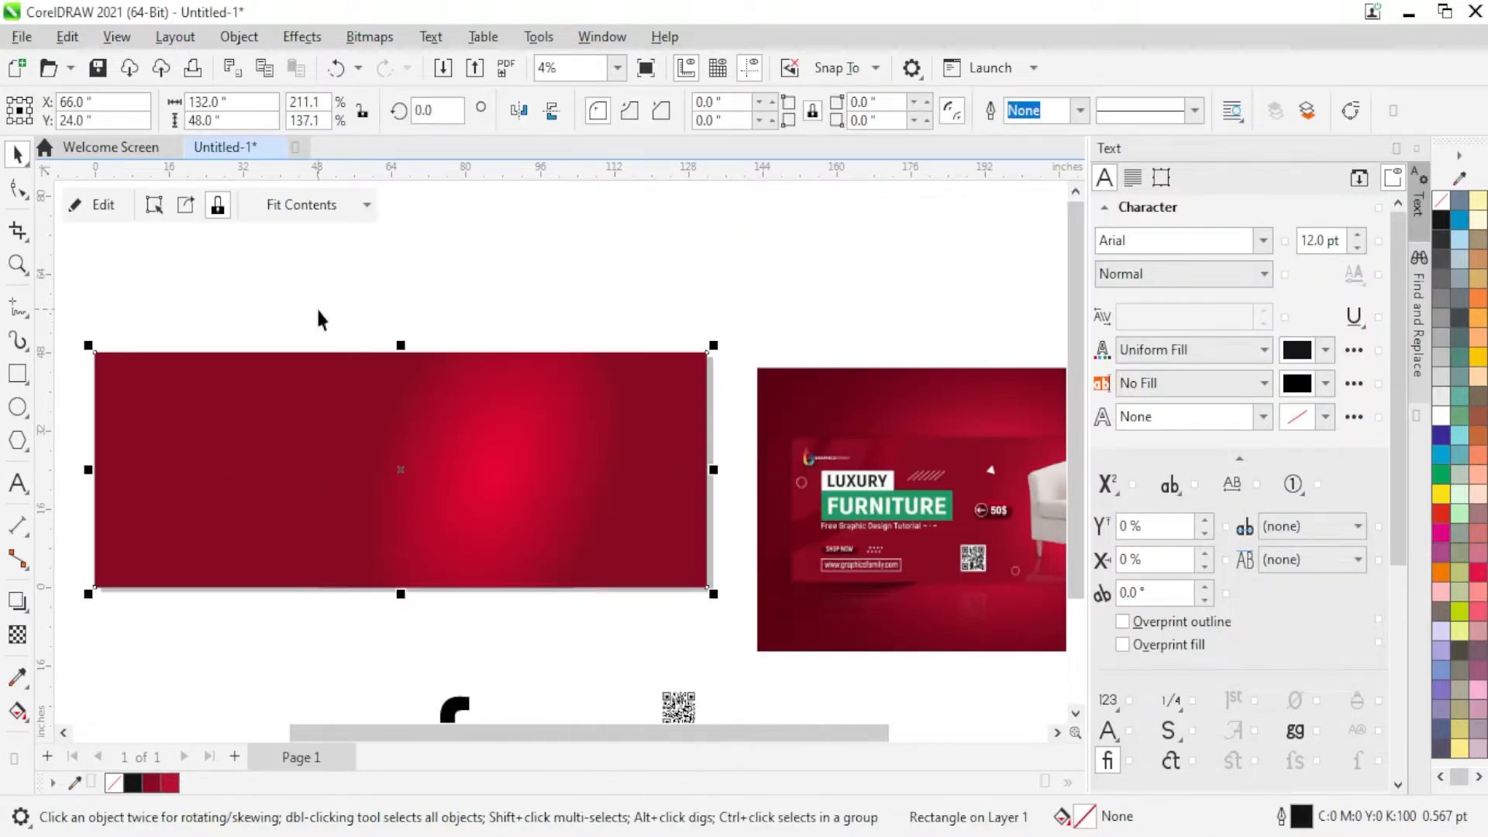
Step: Edit the banner's PowerClip contents, widen the gradient rectangle to about 110 in, and finish editing
right_click(491, 441)
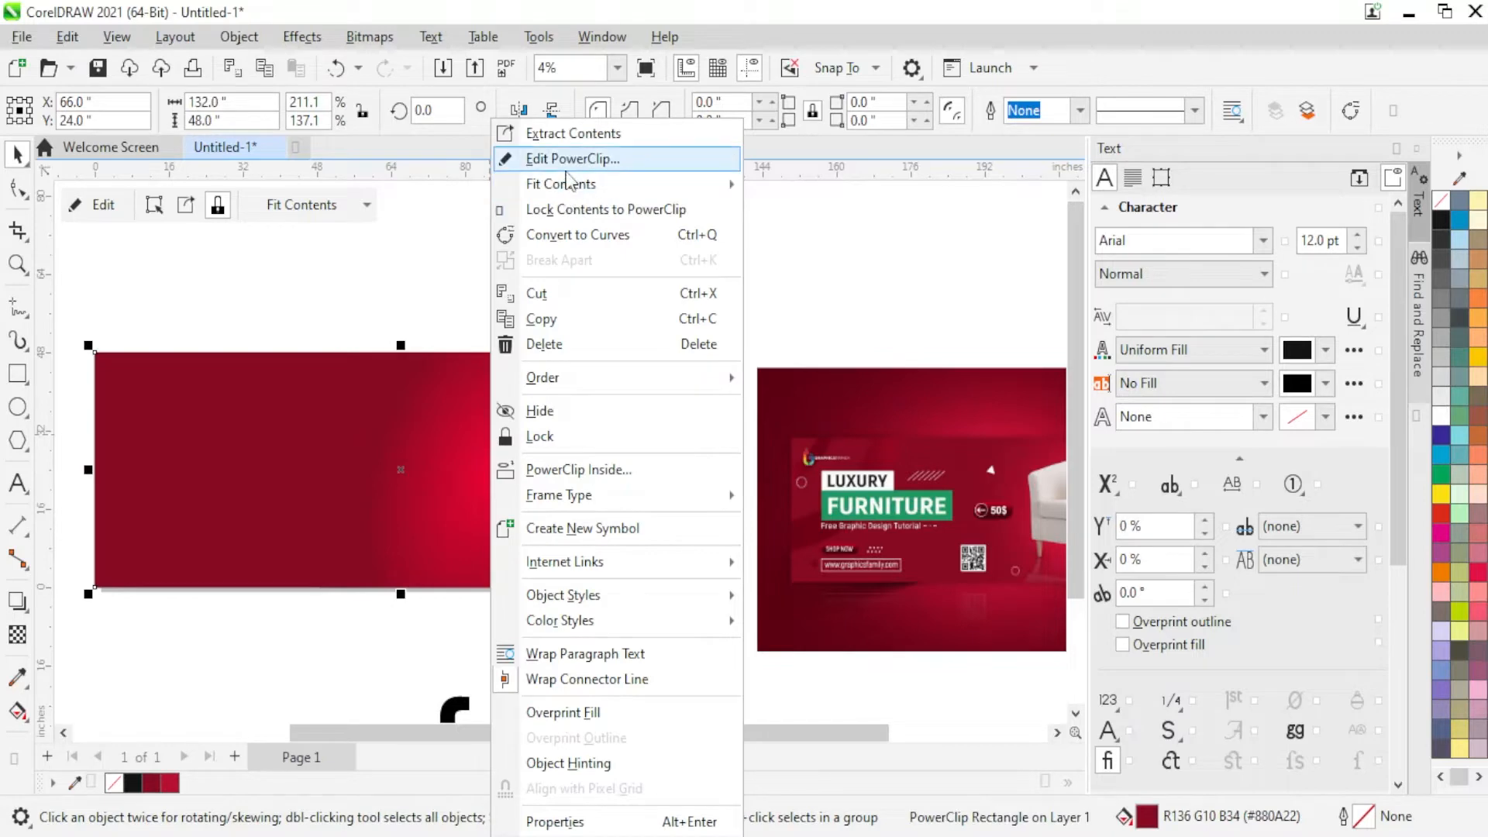
click(569, 163)
click(481, 448)
drag(674, 475, 752, 470)
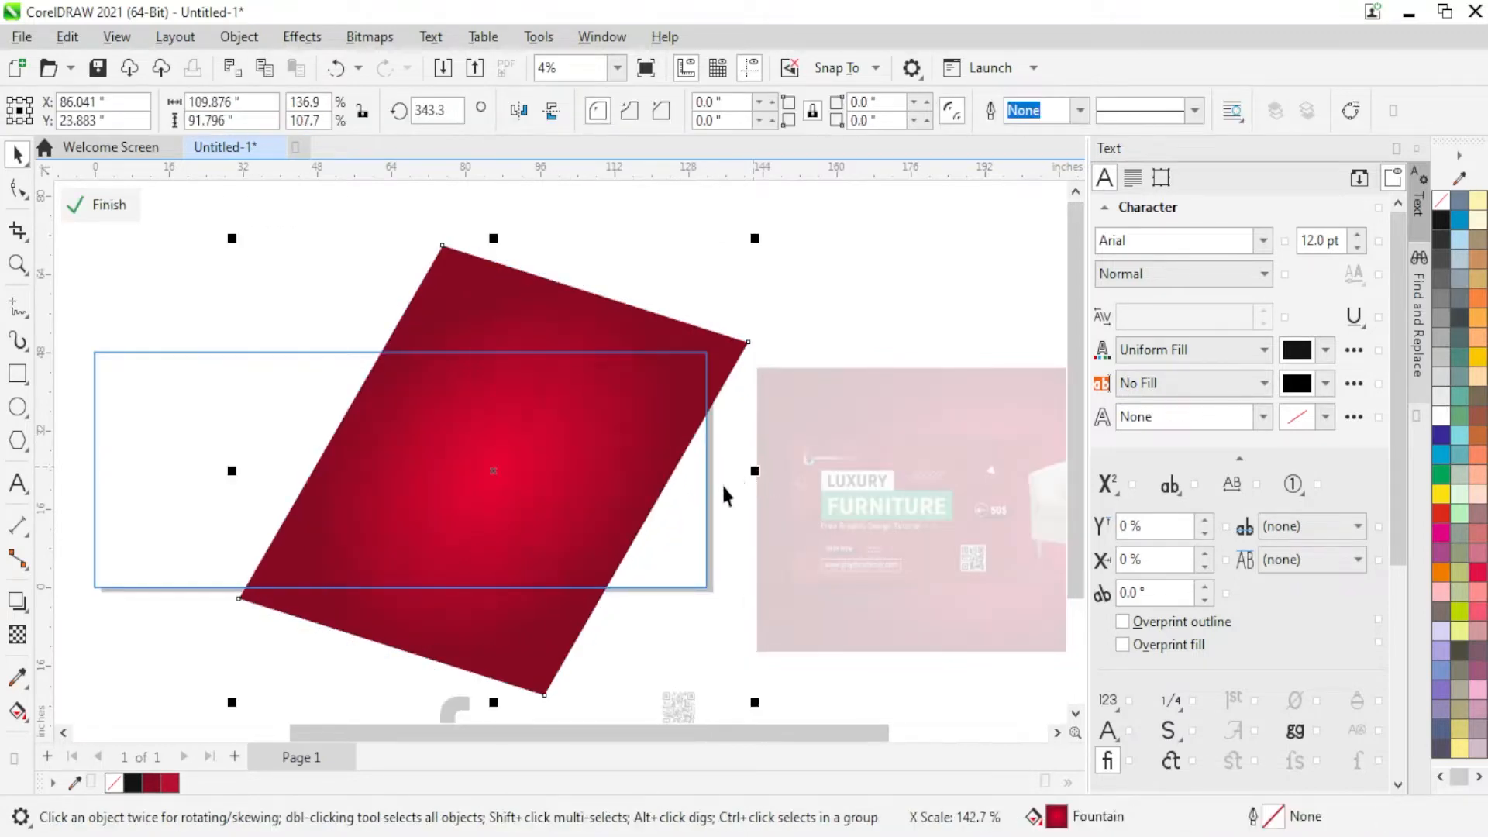
right_click(619, 475)
click(694, 209)
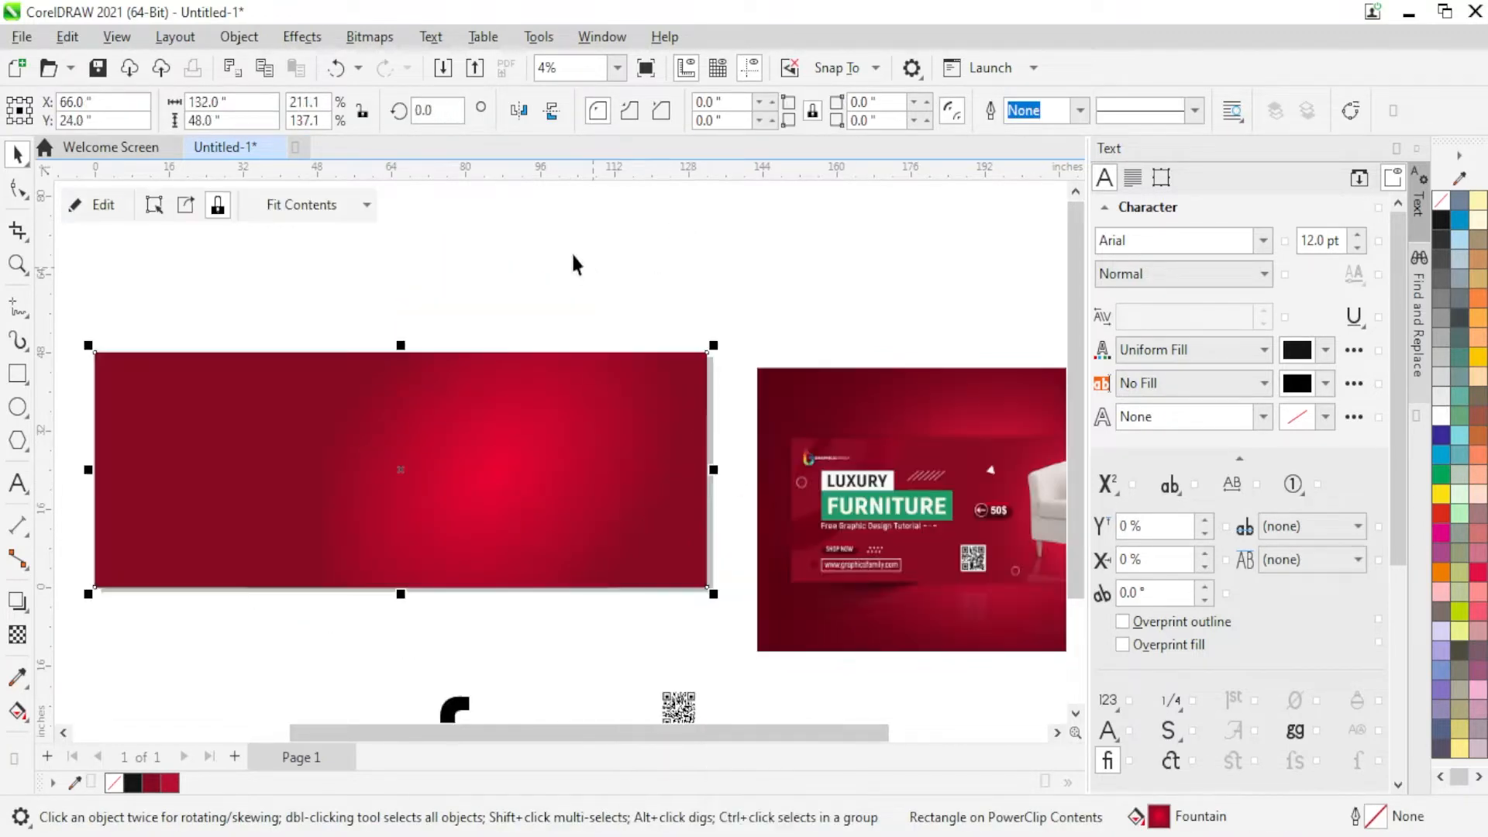
Step: Paste the armchair image and move it beneath the reference design image
click(569, 231)
key(ctrl+v)
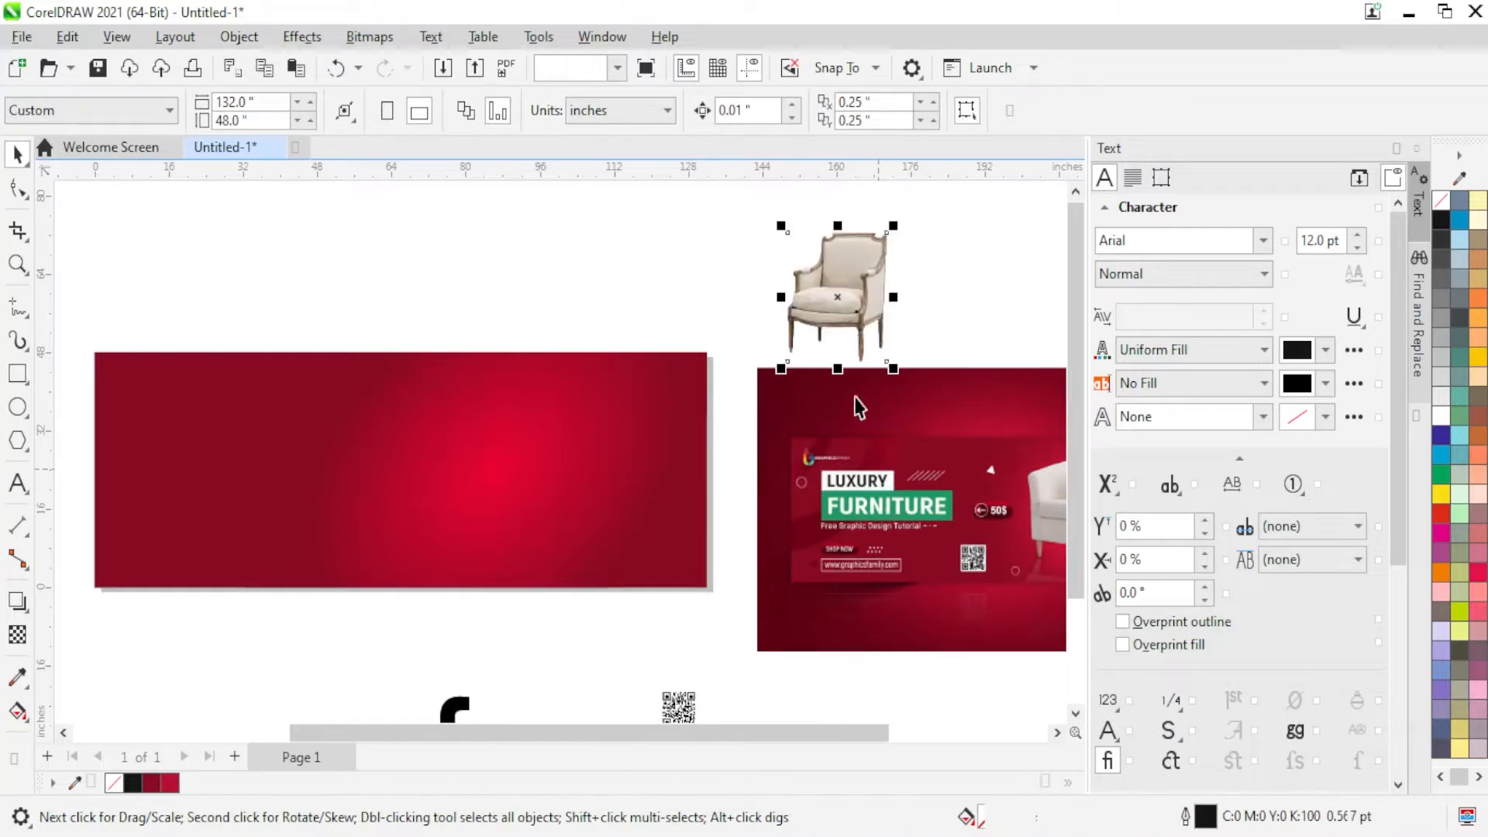
drag(843, 301, 728, 643)
scroll(714, 508, down, 2)
scroll(990, 601, up, 1)
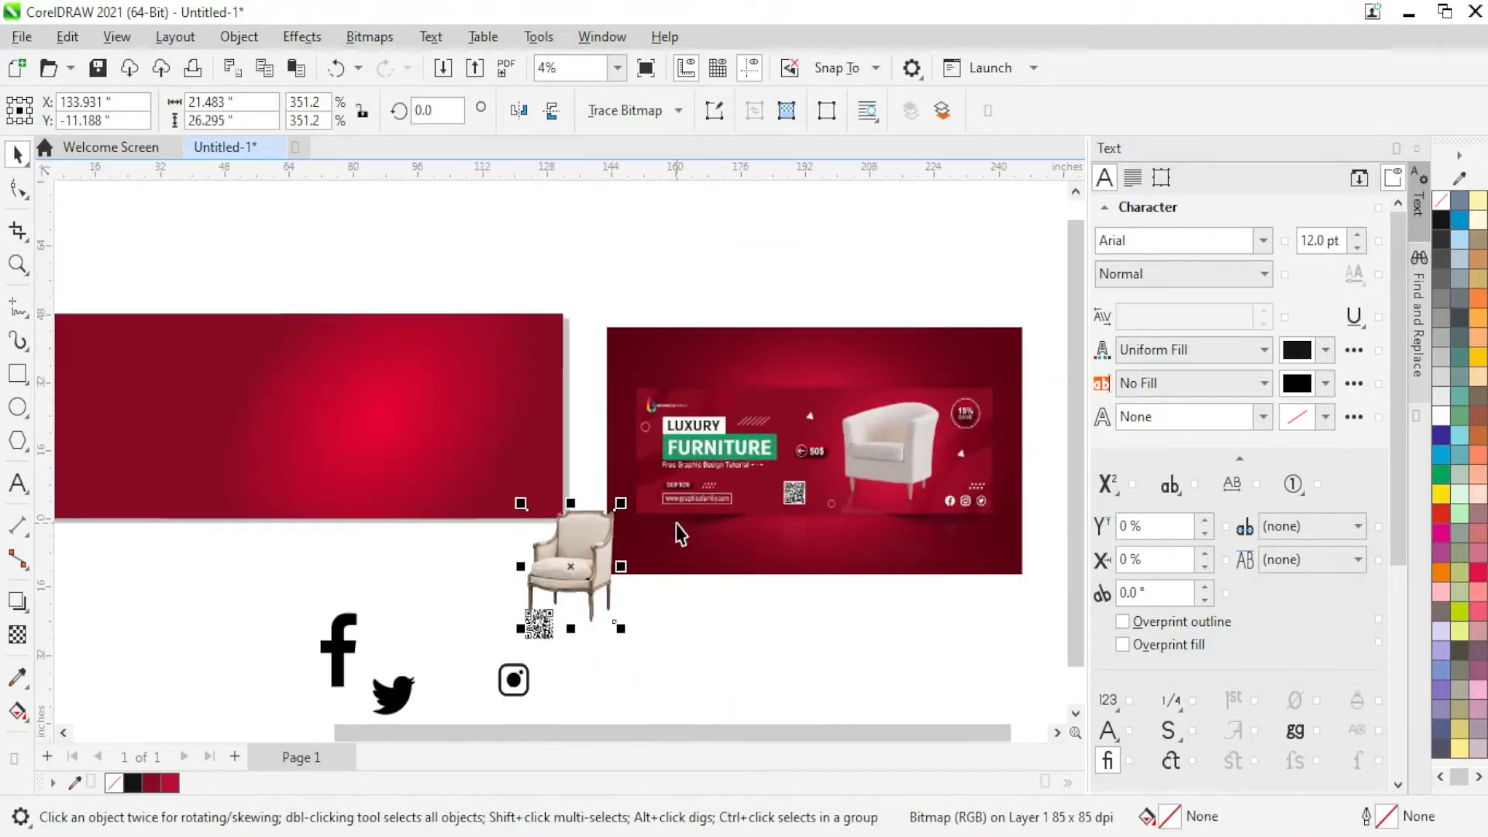
drag(593, 577, 665, 668)
Step: Draw an unfilled circle about 39 in in diameter over the reference design image
scroll(1024, 515, up, 2)
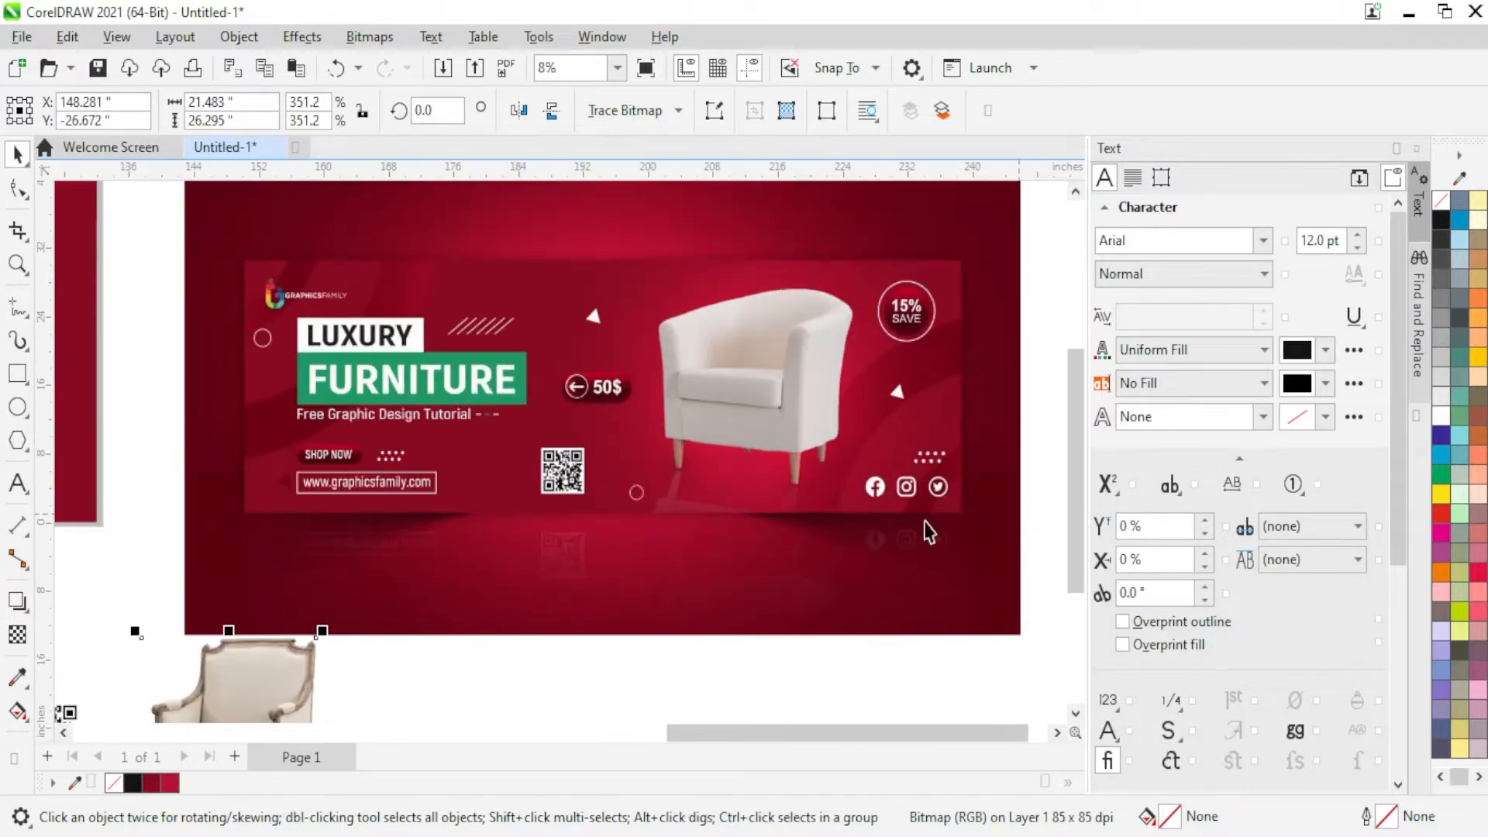
key(F7)
drag(265, 292, 569, 589)
scroll(779, 488, down, 2)
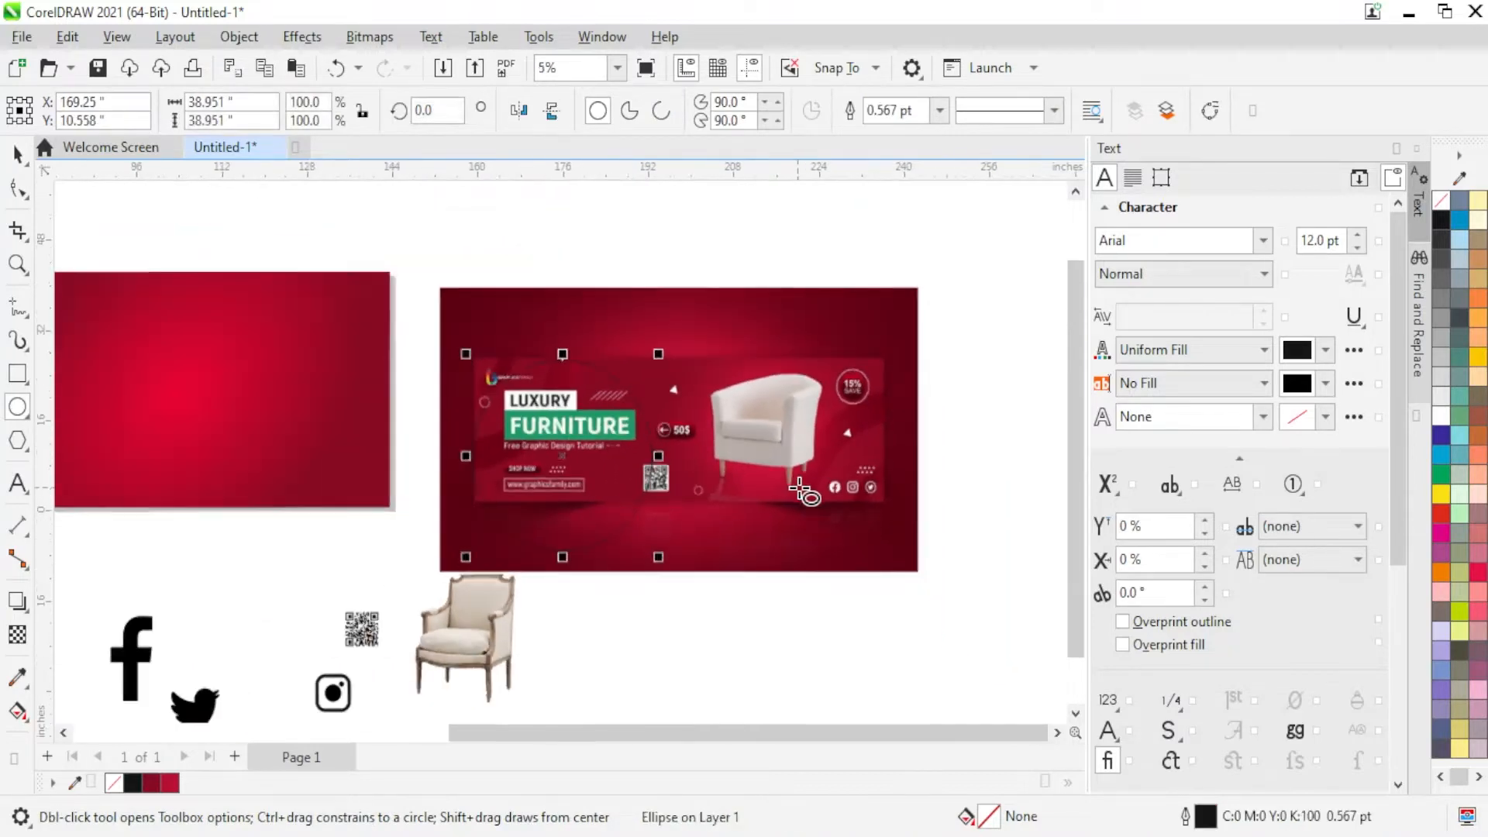
Step: Move the circle onto the lower-right corner of the banner, centred on its right edge
click(17, 155)
drag(554, 496, 524, 591)
right_click(524, 590)
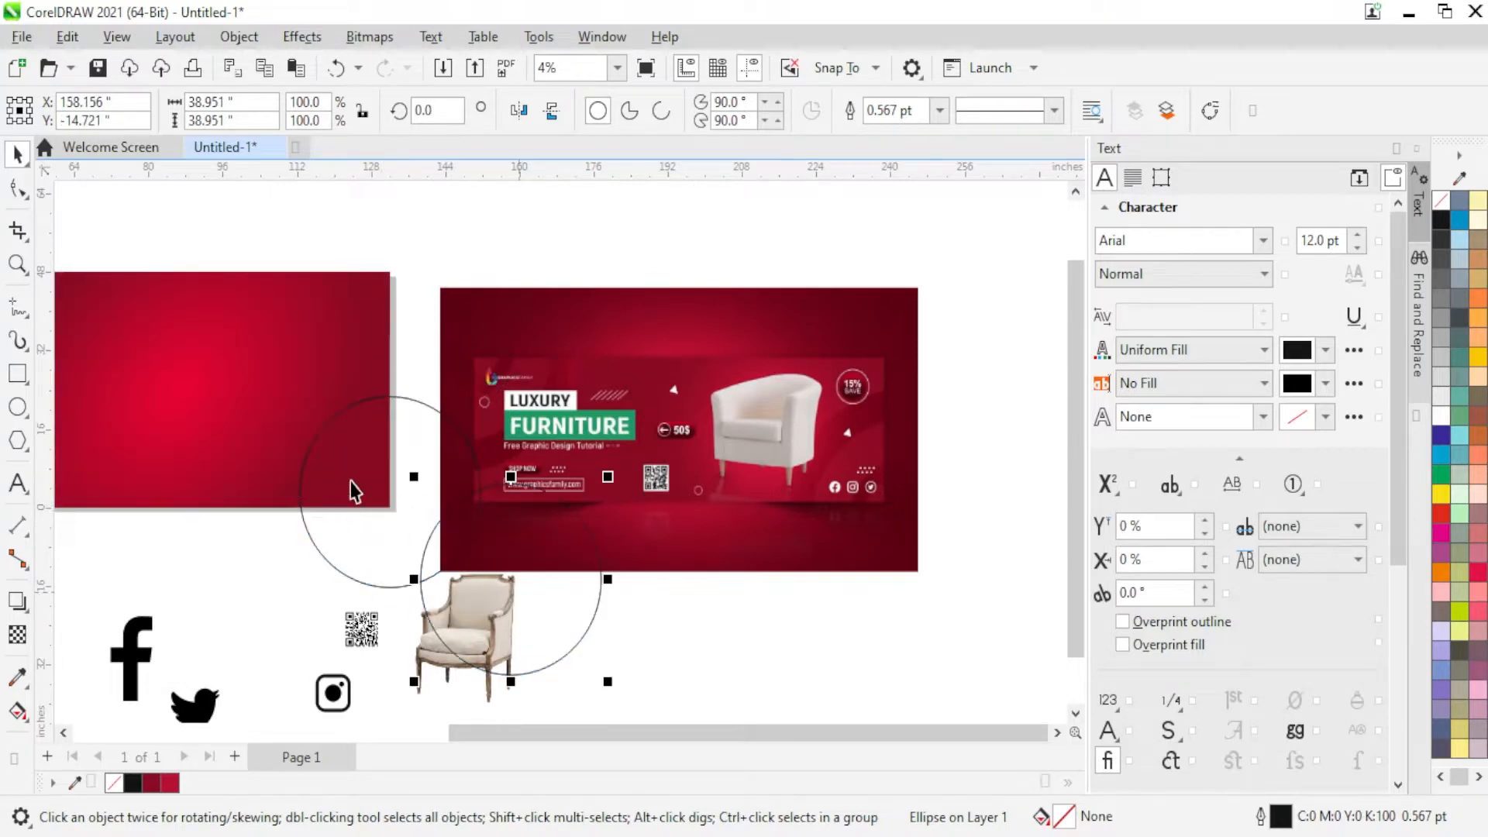
shift+click(349, 479)
key(c)
key(e)
click(627, 631)
Step: Make a concentric copy of the circle at 65%, plus a spare copy of it below the reference image
scroll(386, 528, up, 2)
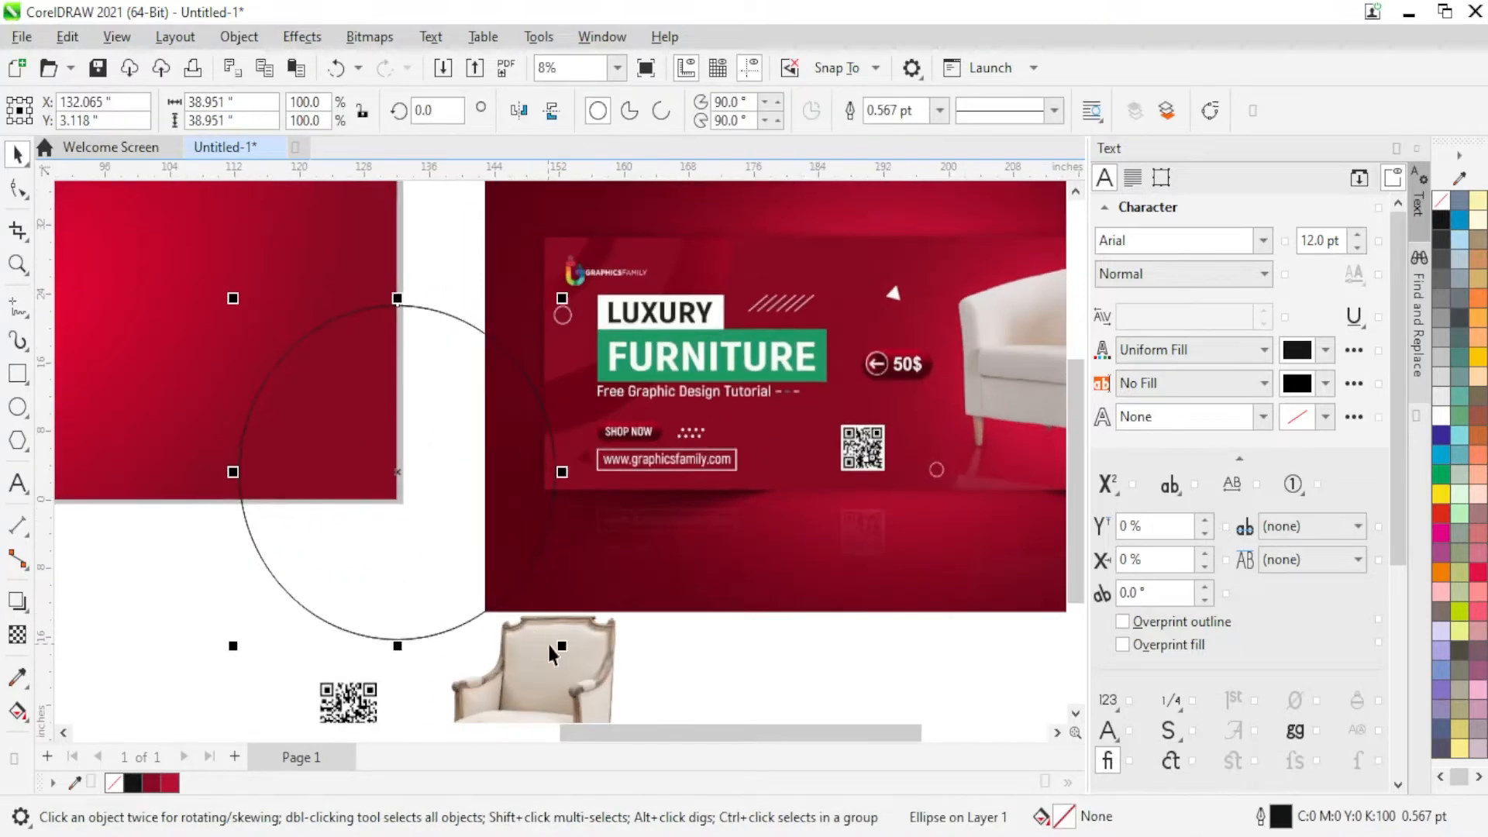
drag(548, 640, 489, 563)
scroll(514, 595, down, 2)
scroll(515, 595, up, 2)
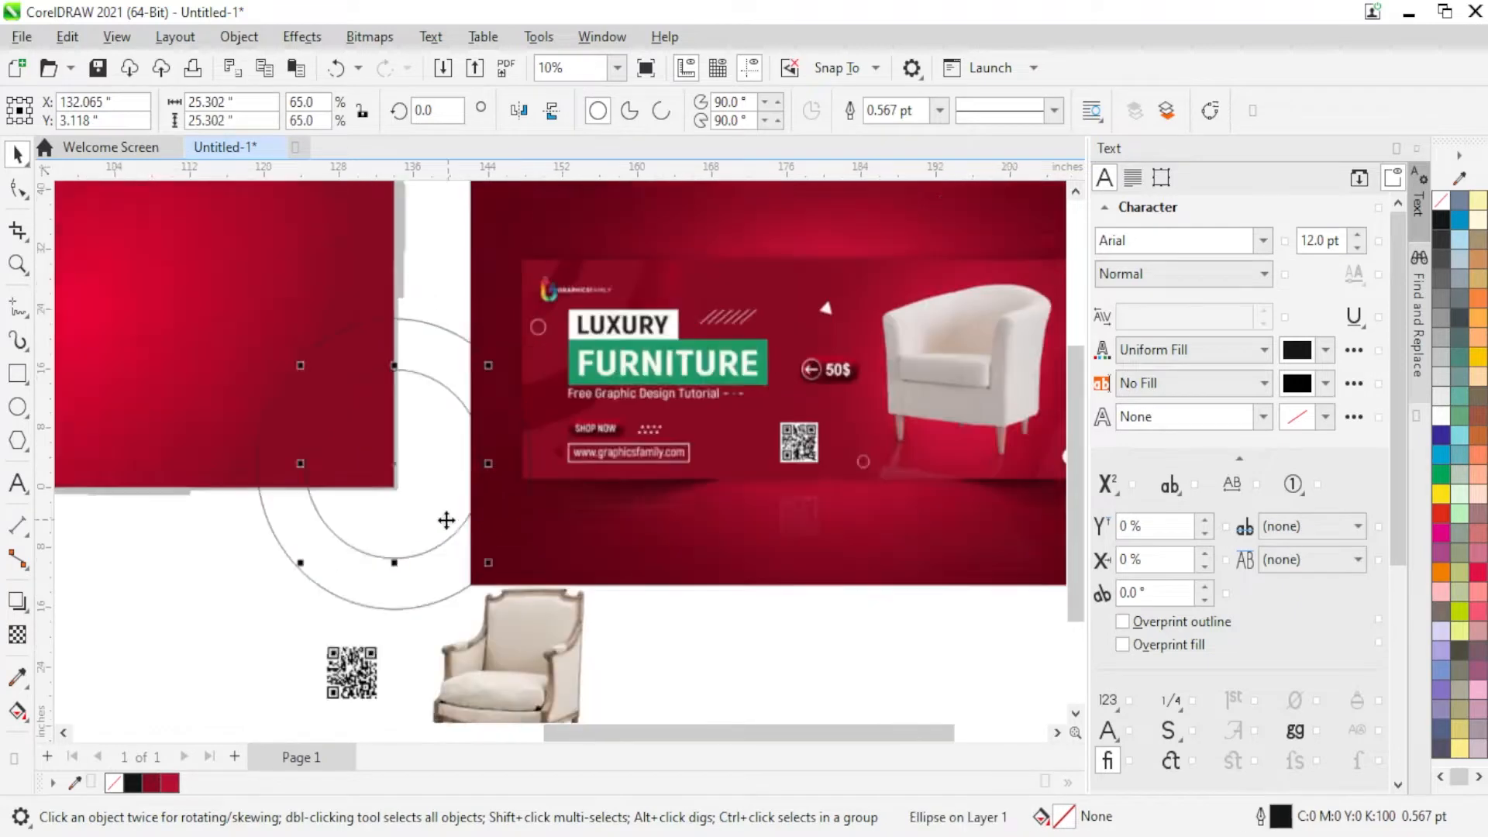
scroll(447, 520, down, 2)
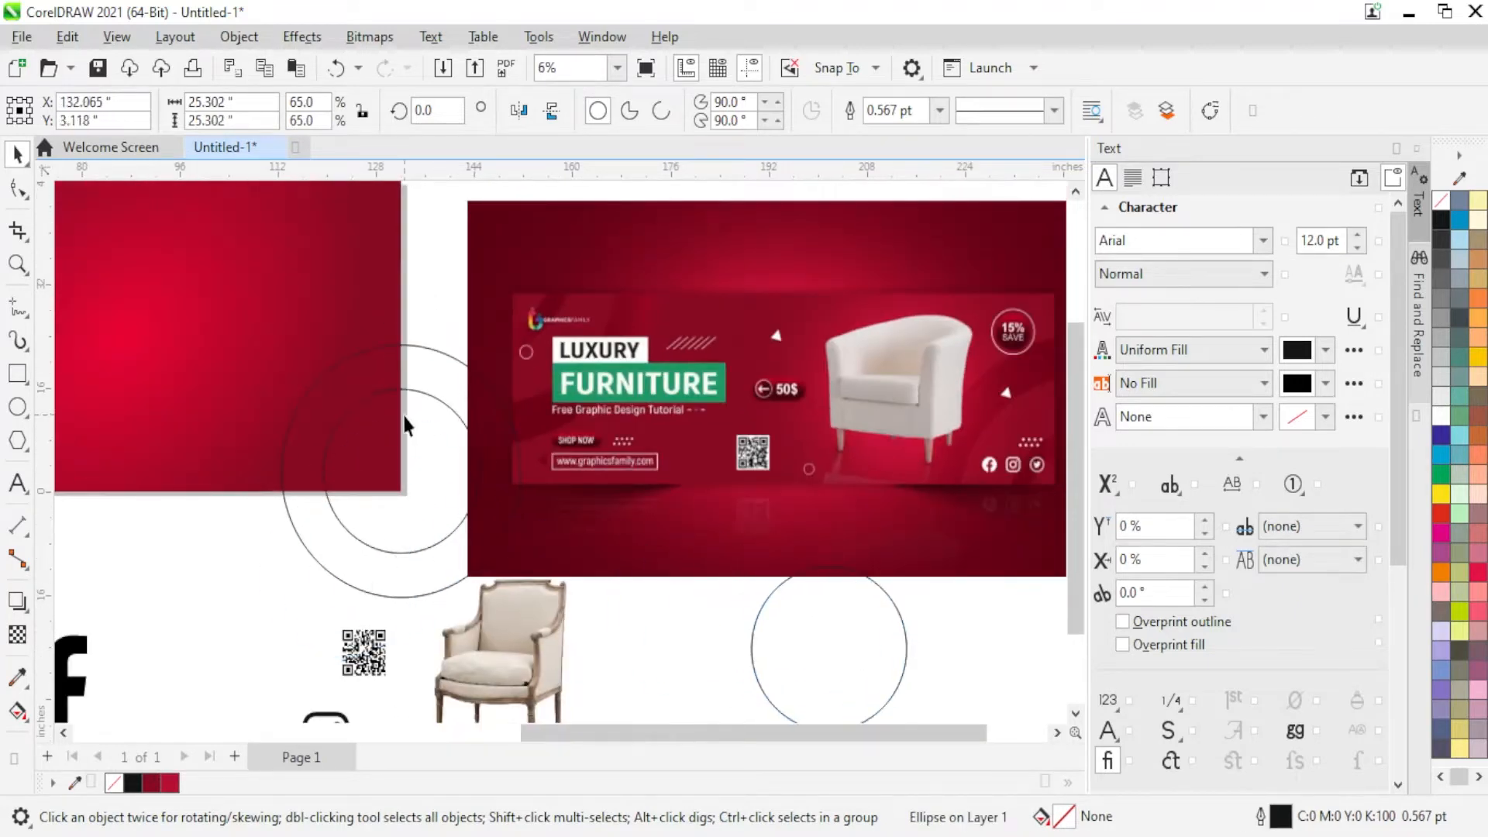
Step: Combine the two concentric circles into a ring filled with crimson #B81034 and no outline
shift+click(435, 351)
right_click(434, 353)
click(505, 263)
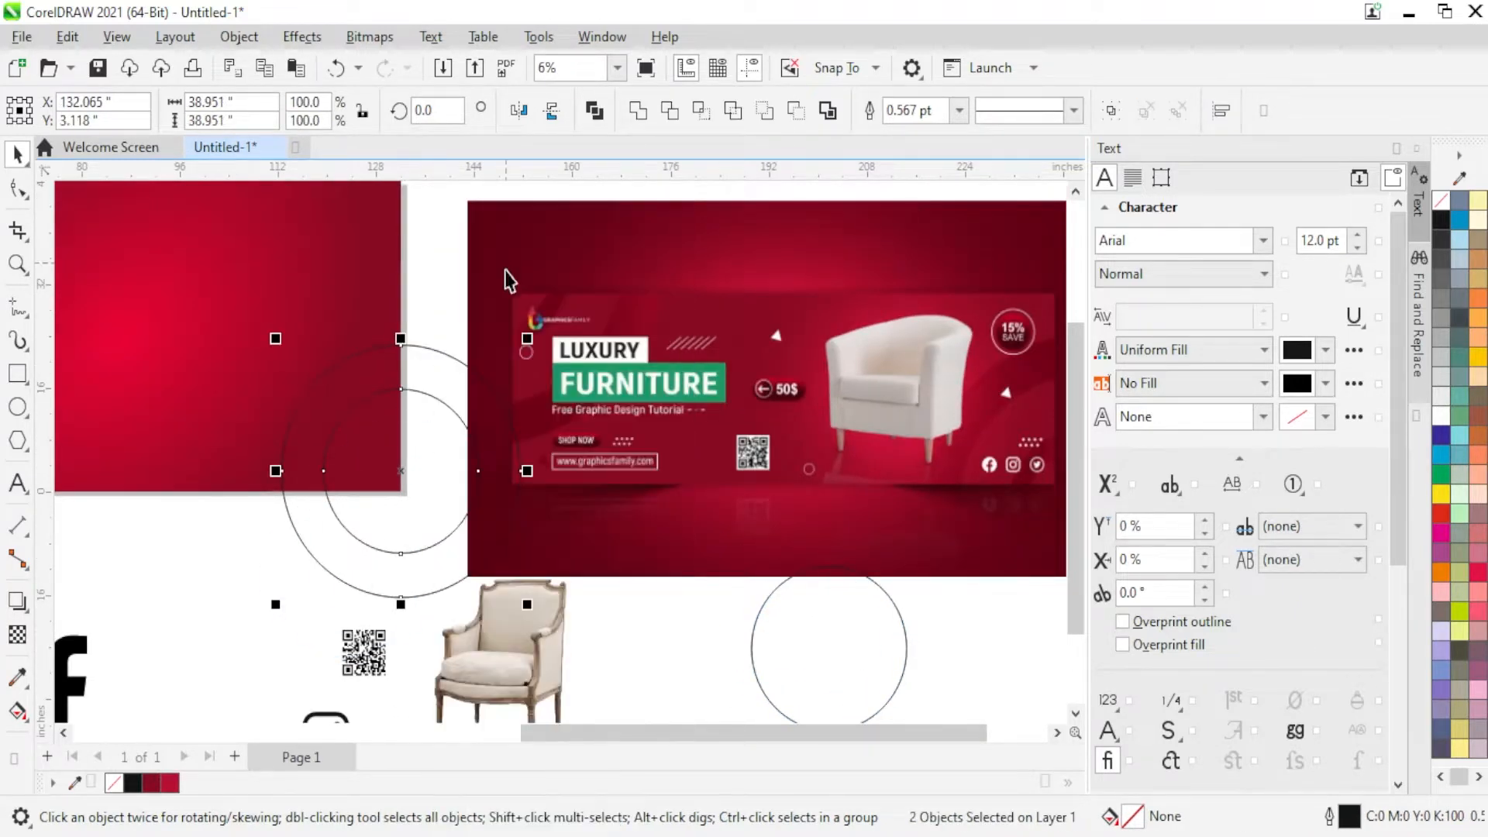
click(167, 784)
right_click(136, 786)
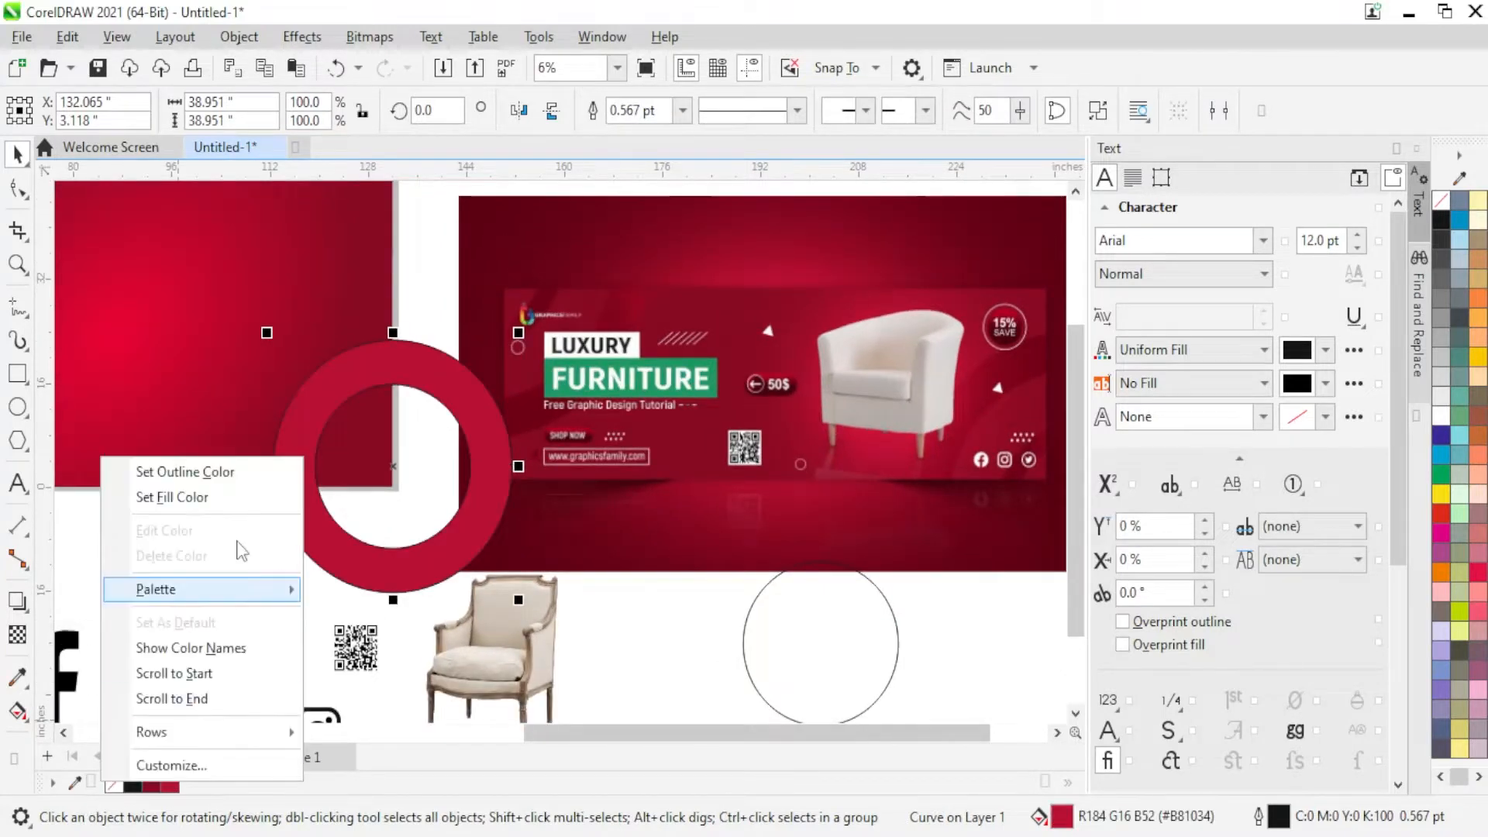
click(207, 604)
scroll(244, 469, down, 2)
scroll(320, 539, up, 1)
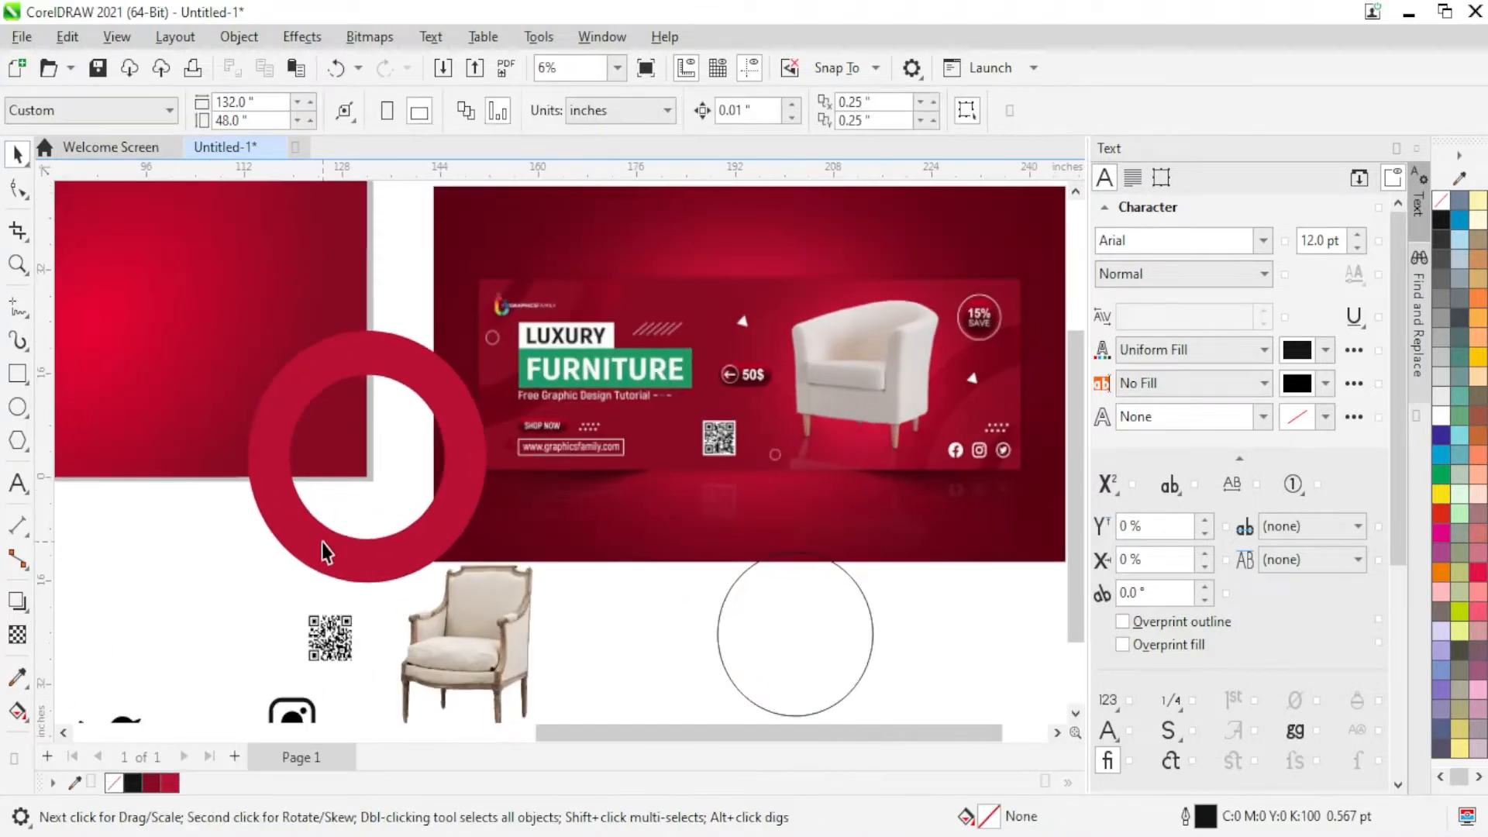
Step: Try a dark red sampled from the reference design, #8B0923, as the ring's fill and restore crimson #B81034
click(319, 538)
right_click(319, 539)
click(138, 742)
click(318, 535)
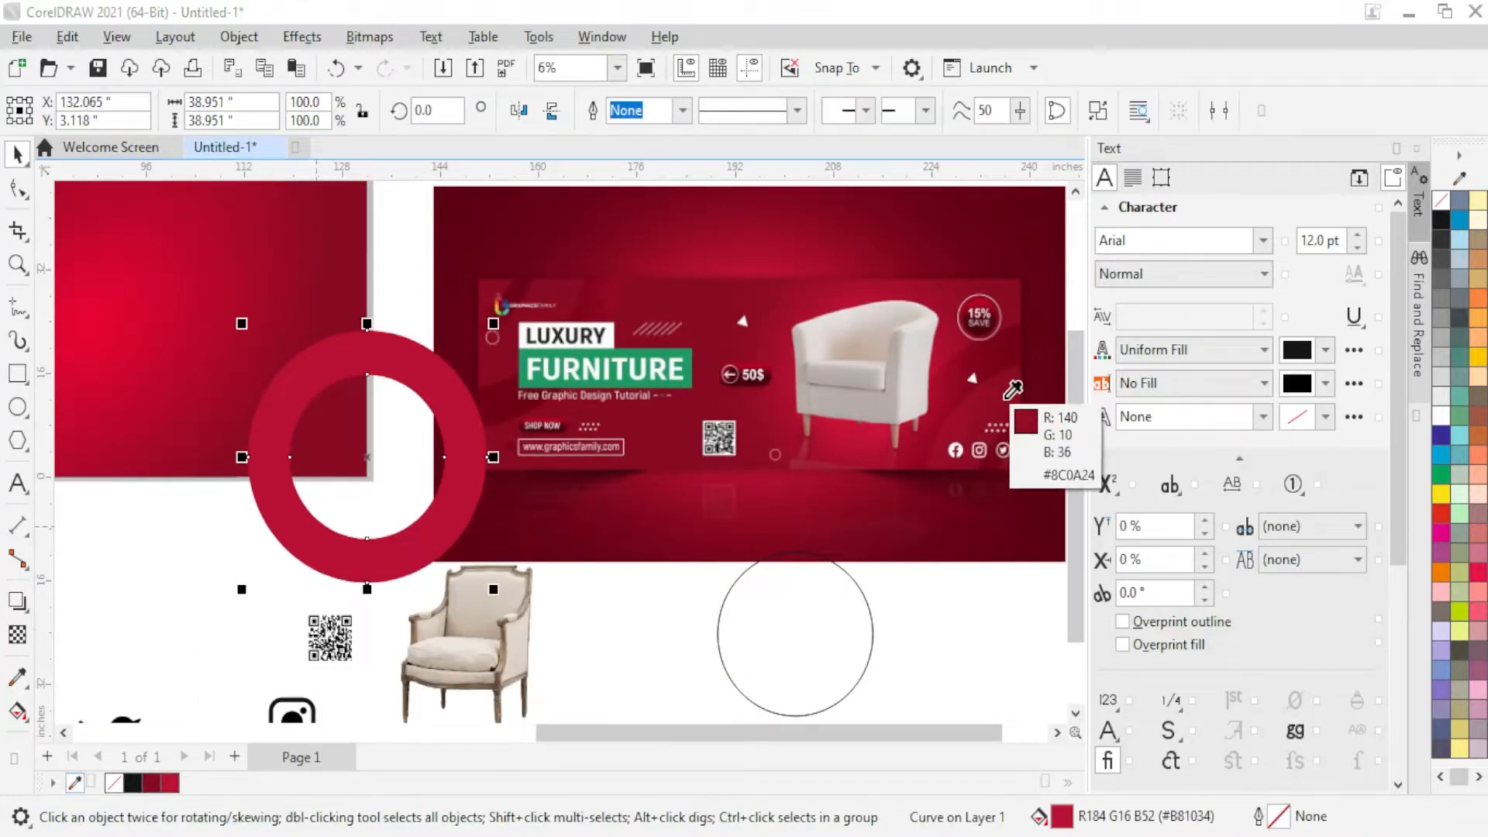
click(192, 784)
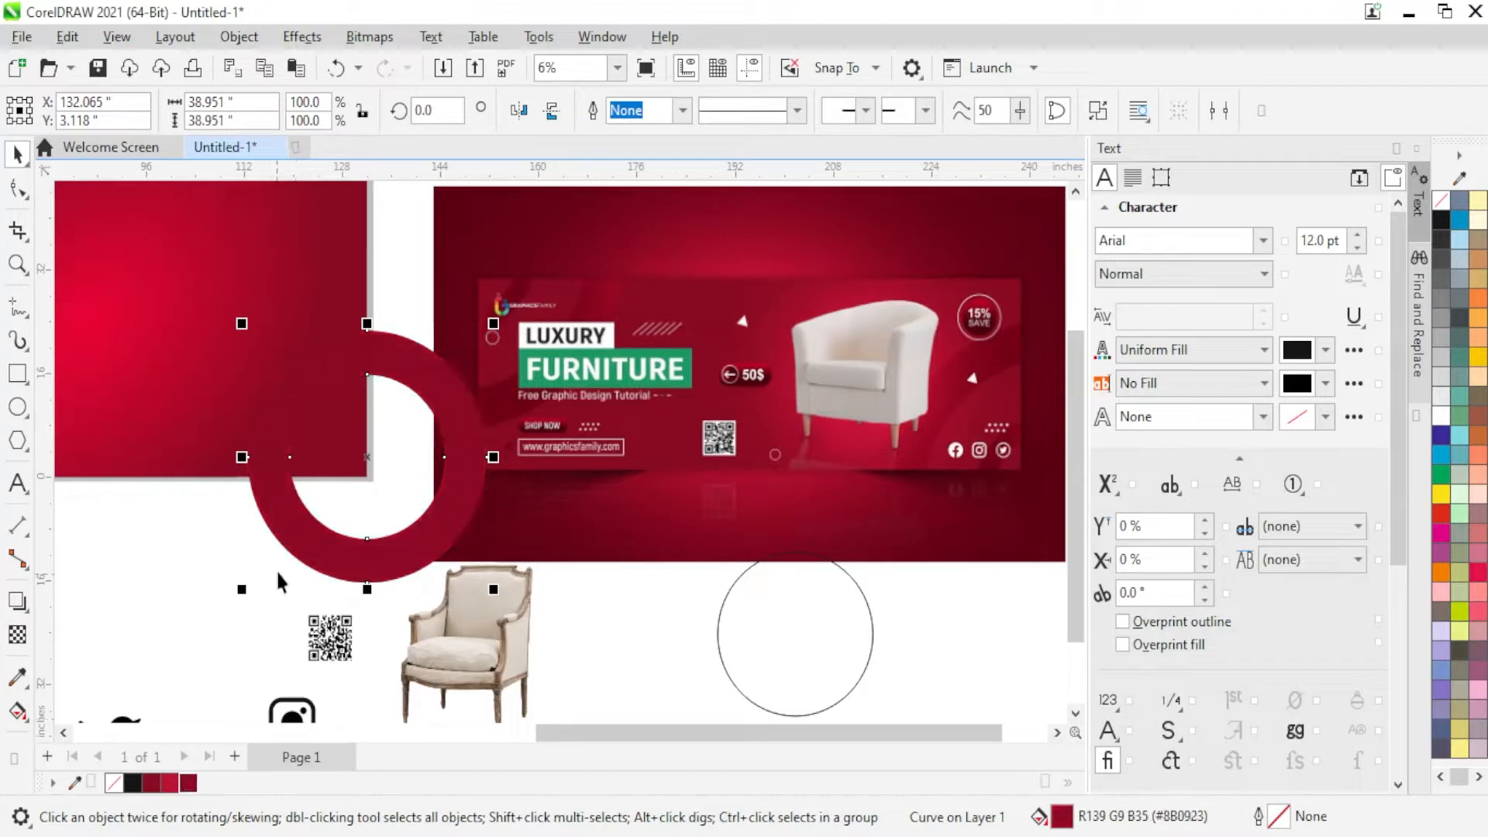
click(175, 791)
Step: Add two copies of the ring around the banner's lower-right corner, one rotated 5.72° and enlarged to about 65.4 in
click(311, 544)
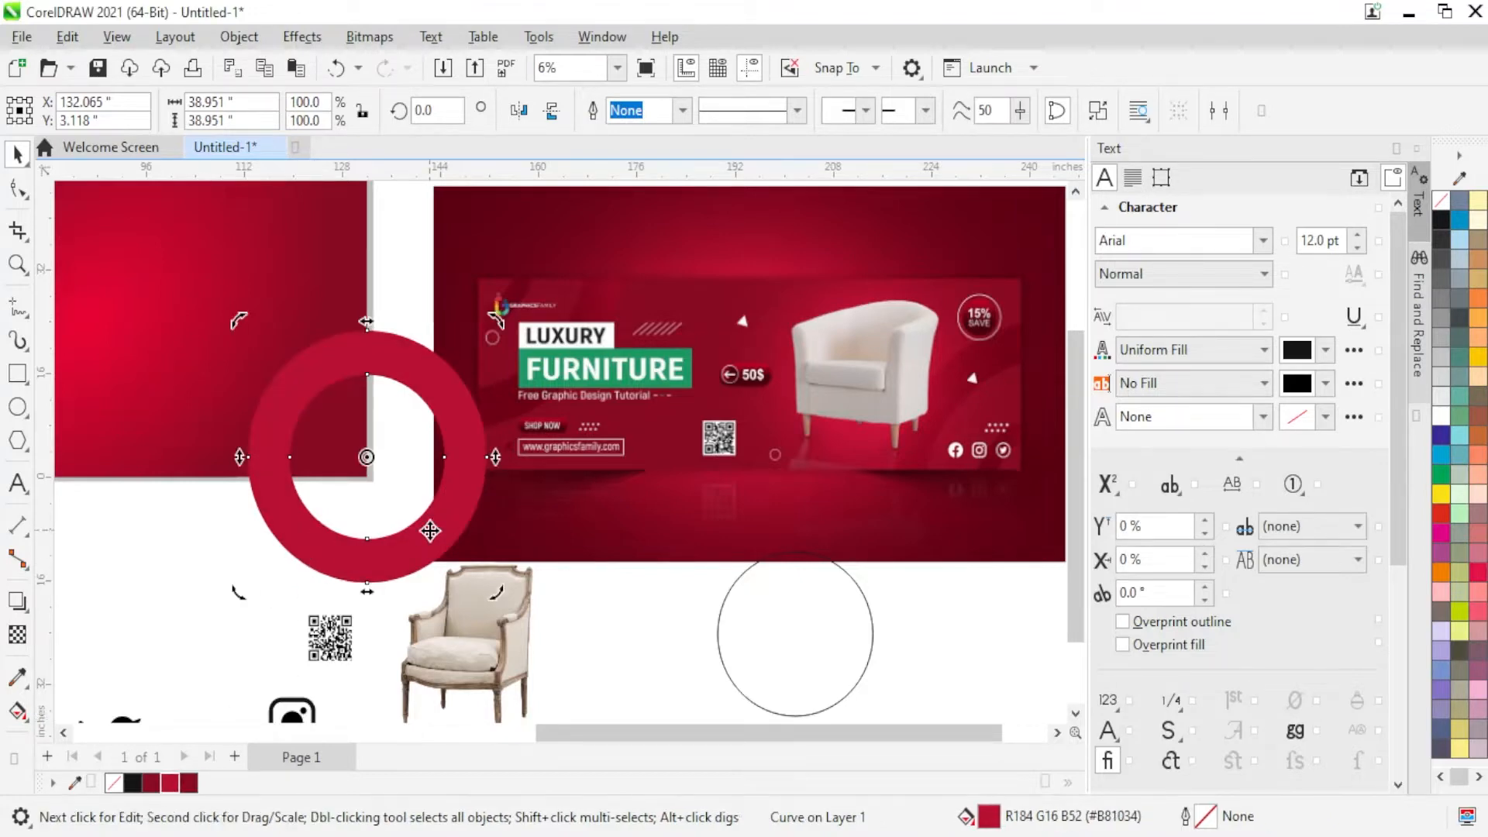
scroll(430, 531, down, 2)
mouse_move(474, 572)
mouse_down()
mouse_move(436, 538)
mouse_move(497, 578)
mouse_up()
drag(445, 522, 435, 485)
drag(446, 562, 602, 668)
drag(505, 591, 472, 538)
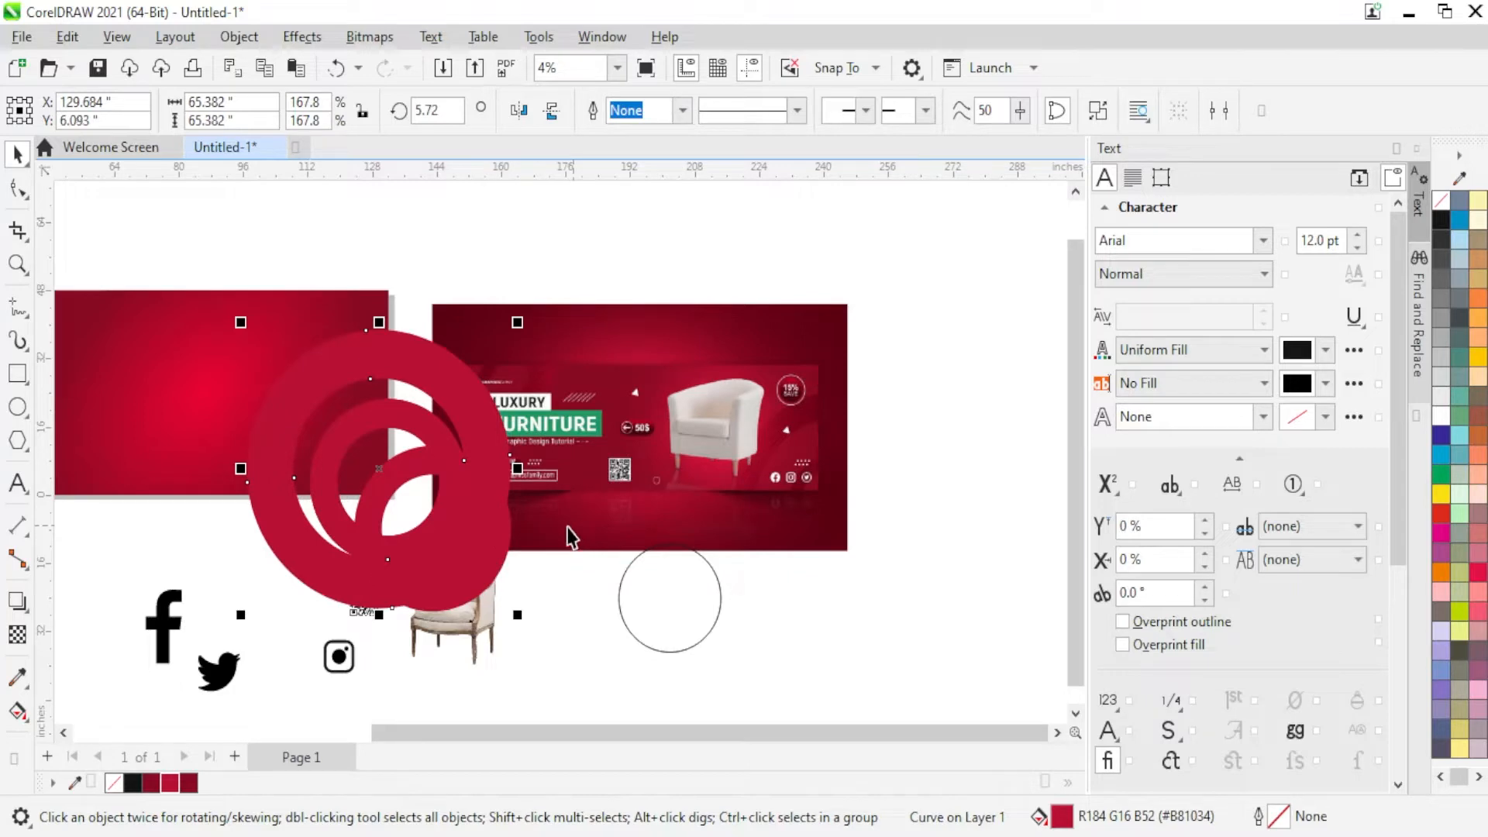
Step: Enlarge the biggest ring to about 86.8 in and shift it left over the banner's right end
drag(517, 322, 597, 237)
click(465, 383)
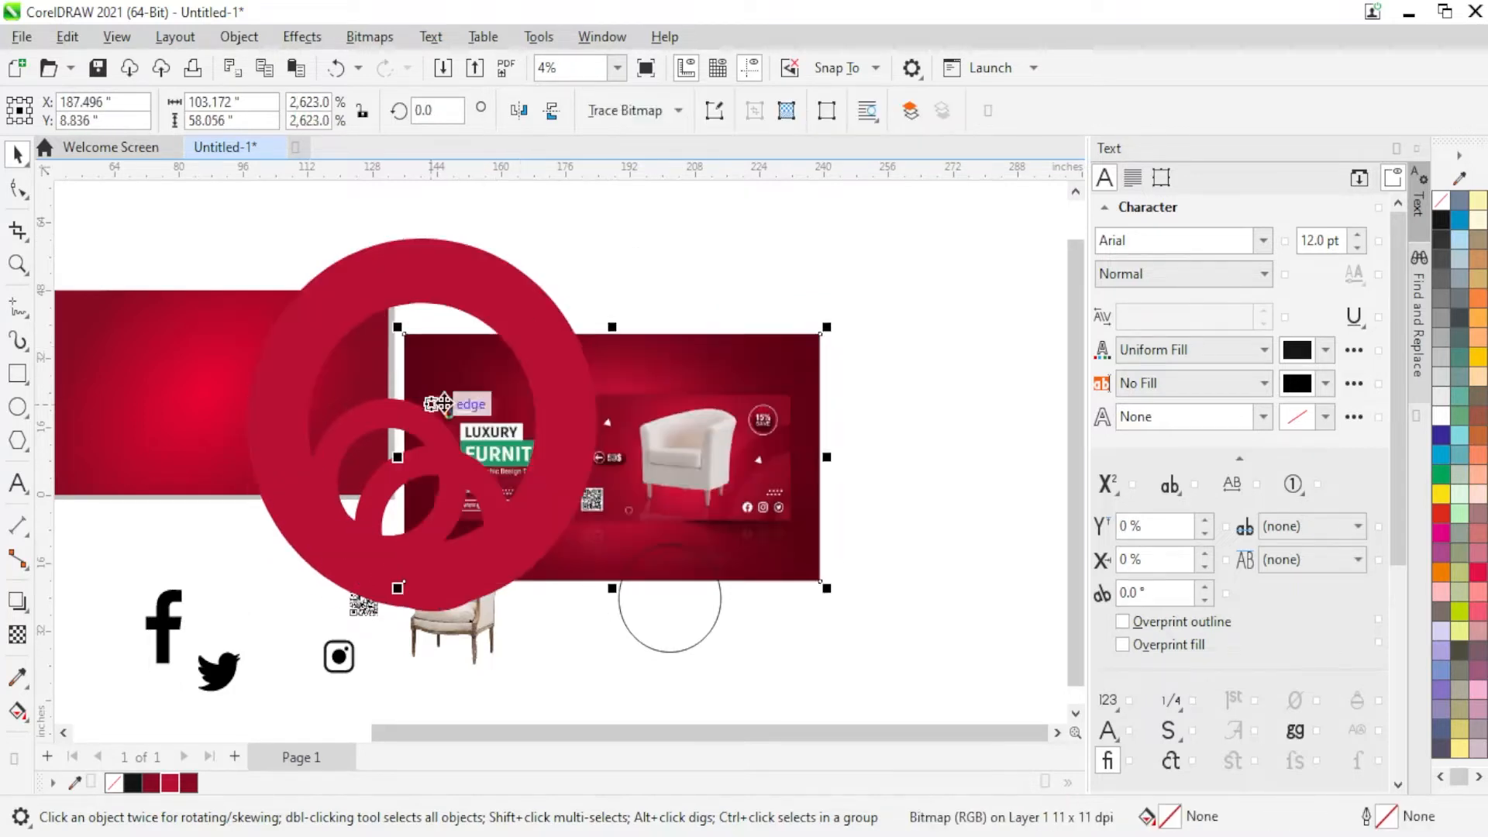
drag(512, 291, 460, 325)
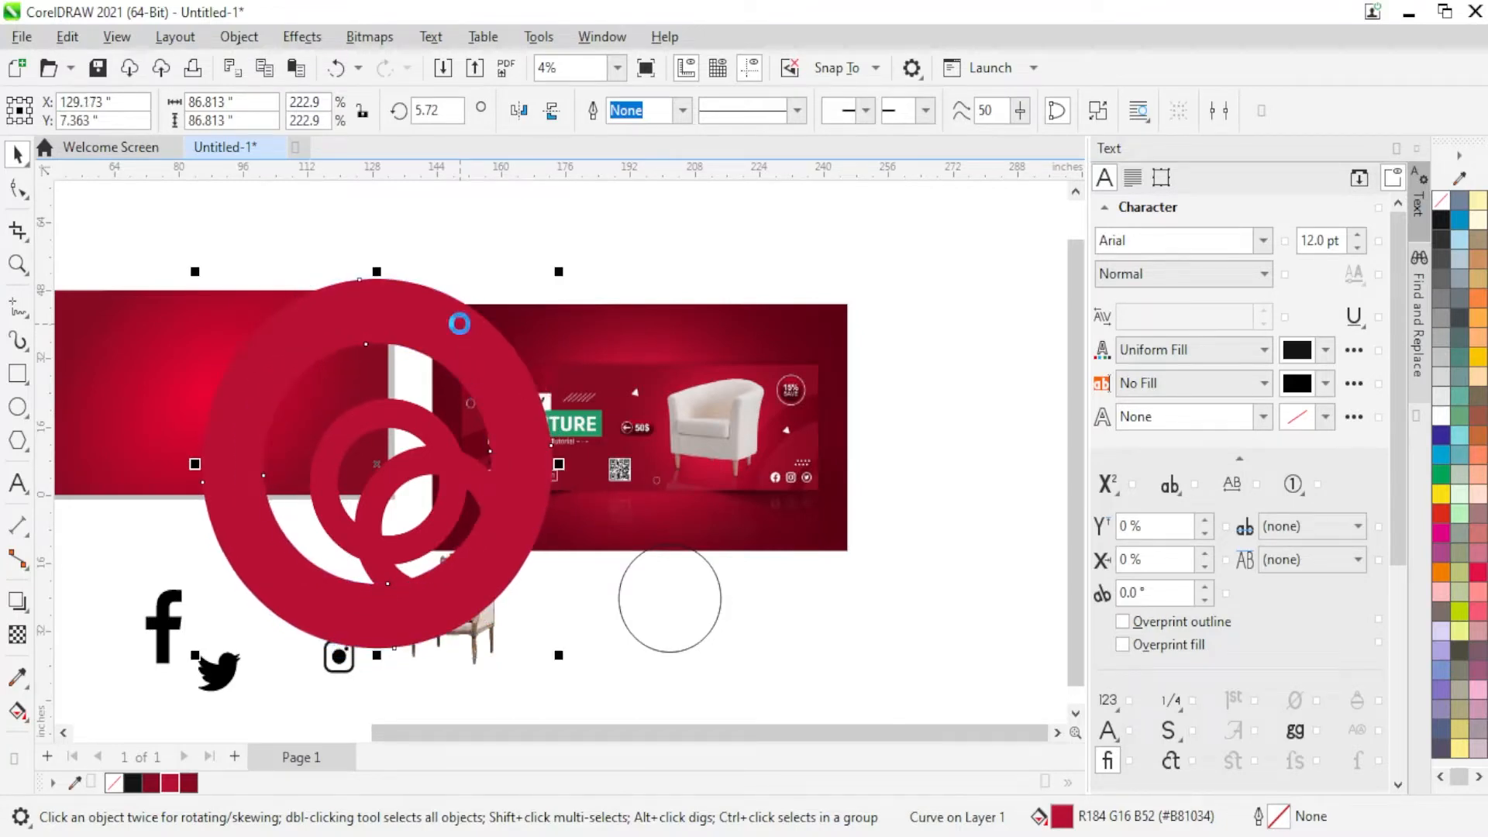
key(Escape)
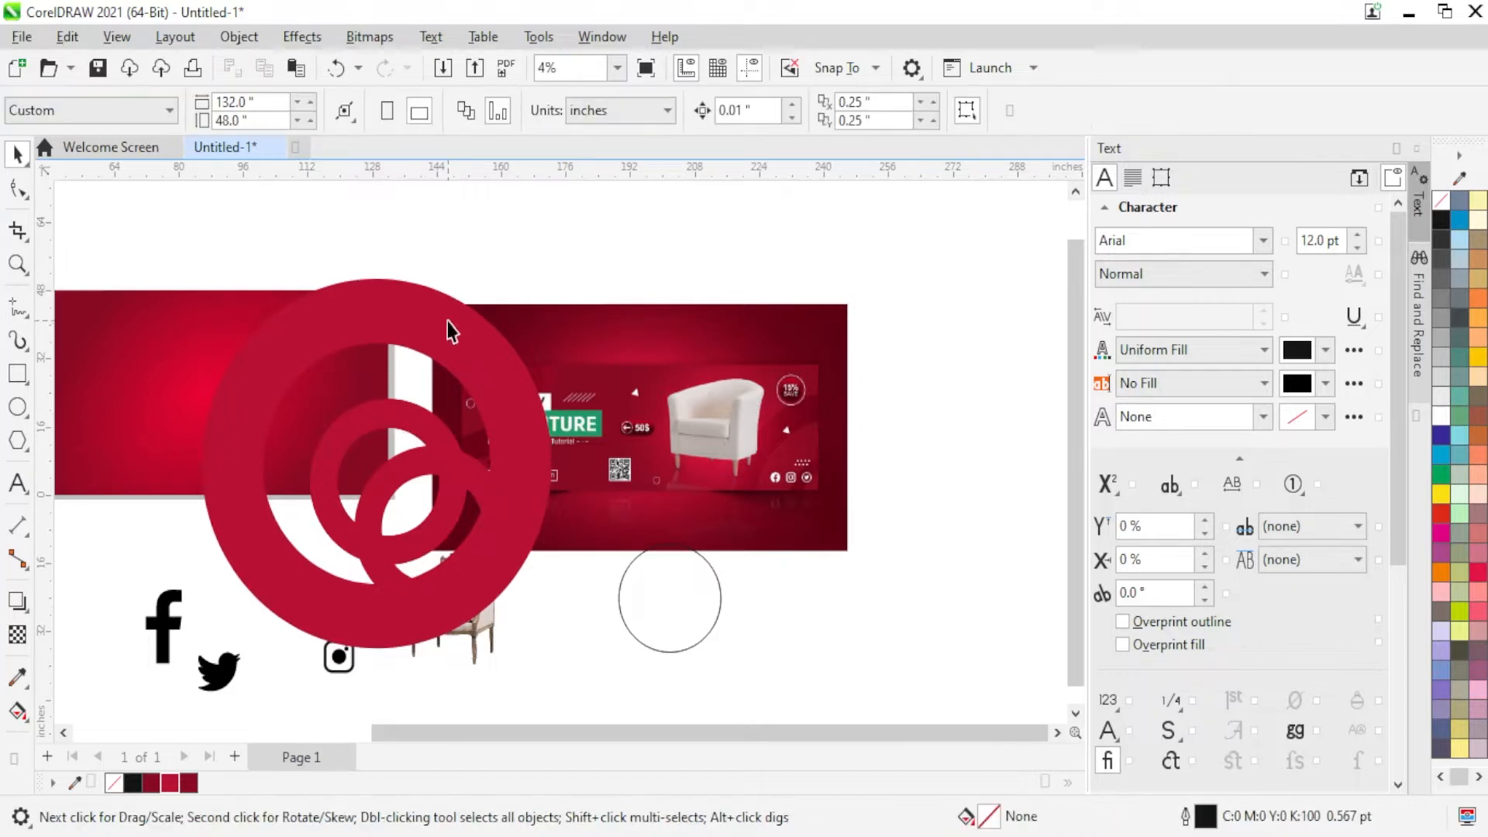
click(446, 320)
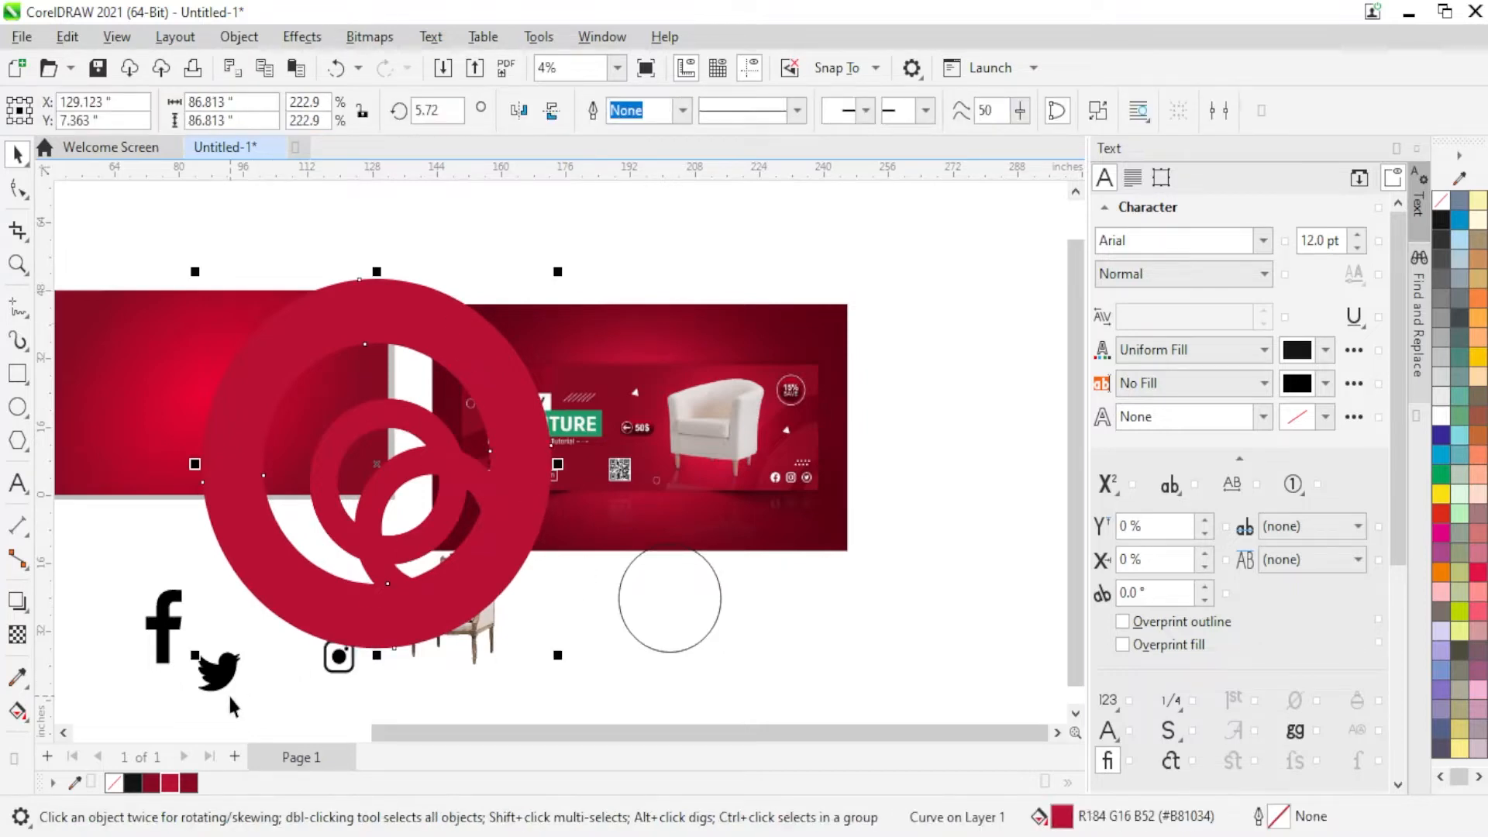
key(Left)
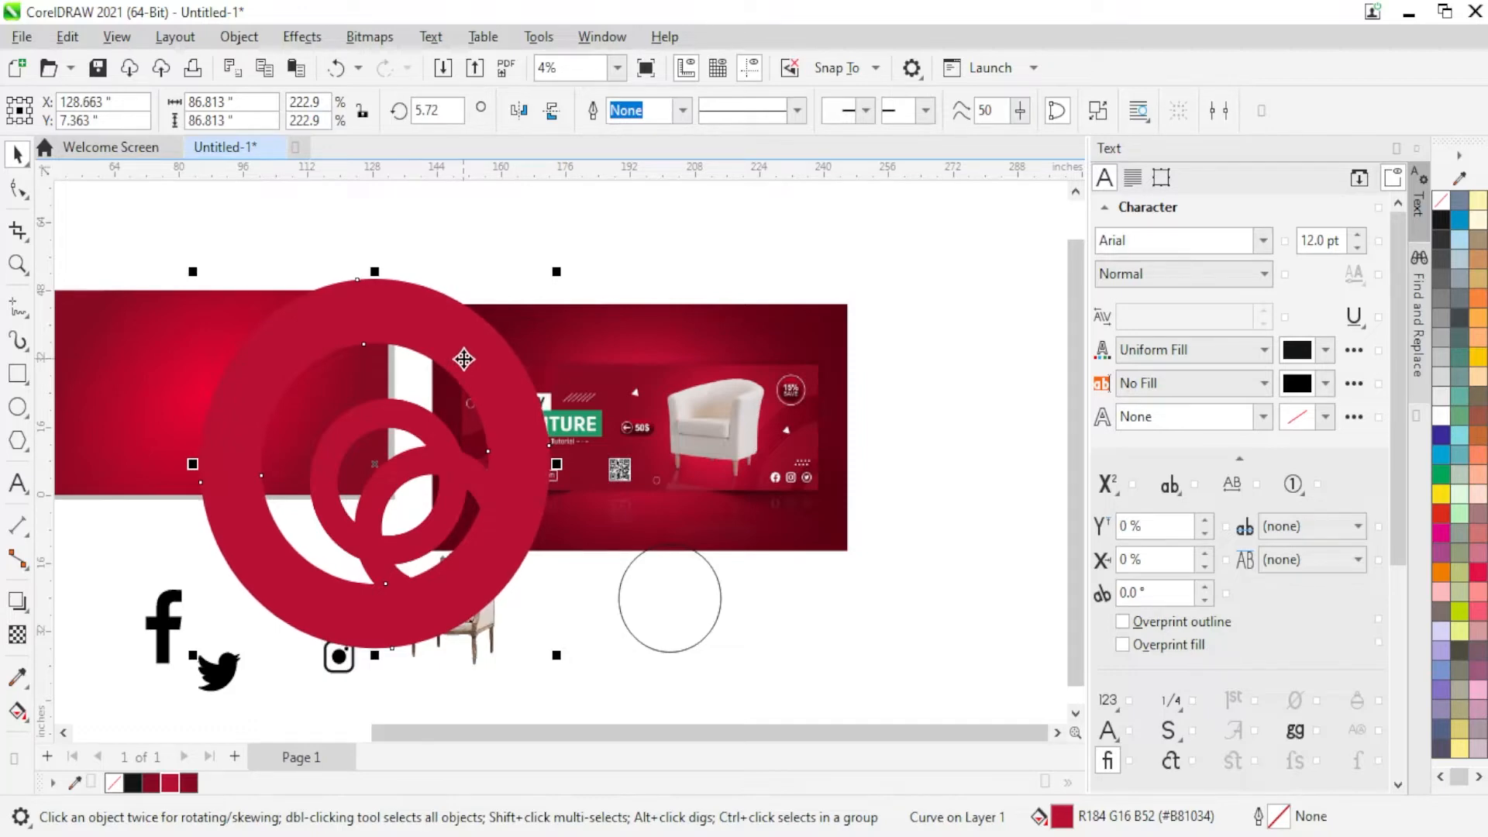
Step: PowerClip the biggest ring inside the banner
right_click(464, 359)
click(511, 437)
click(107, 395)
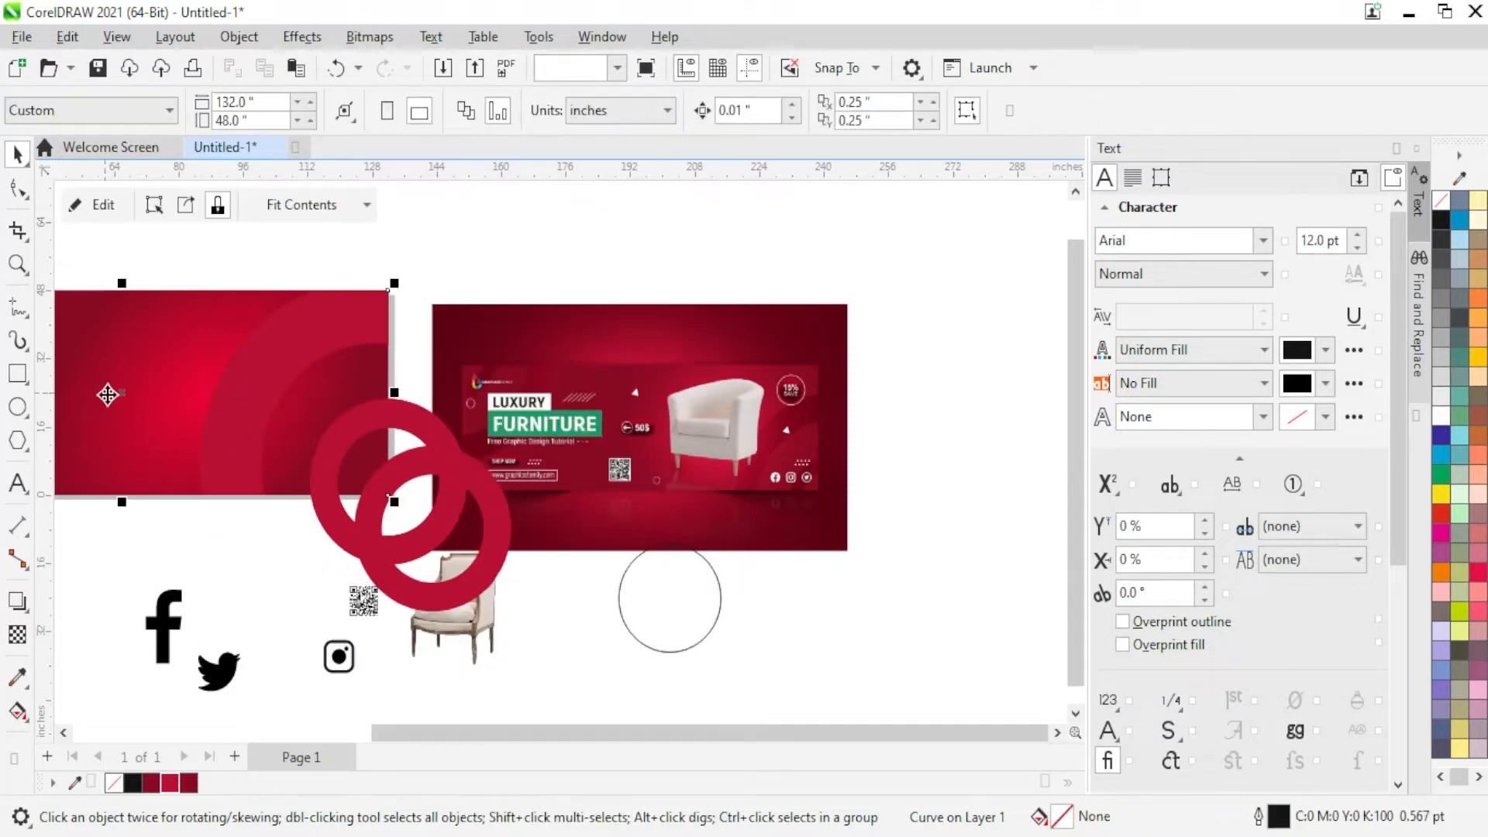
Step: PowerClip the two smaller rings inside the banner, one after the other
click(432, 433)
right_click(432, 432)
click(513, 437)
click(353, 477)
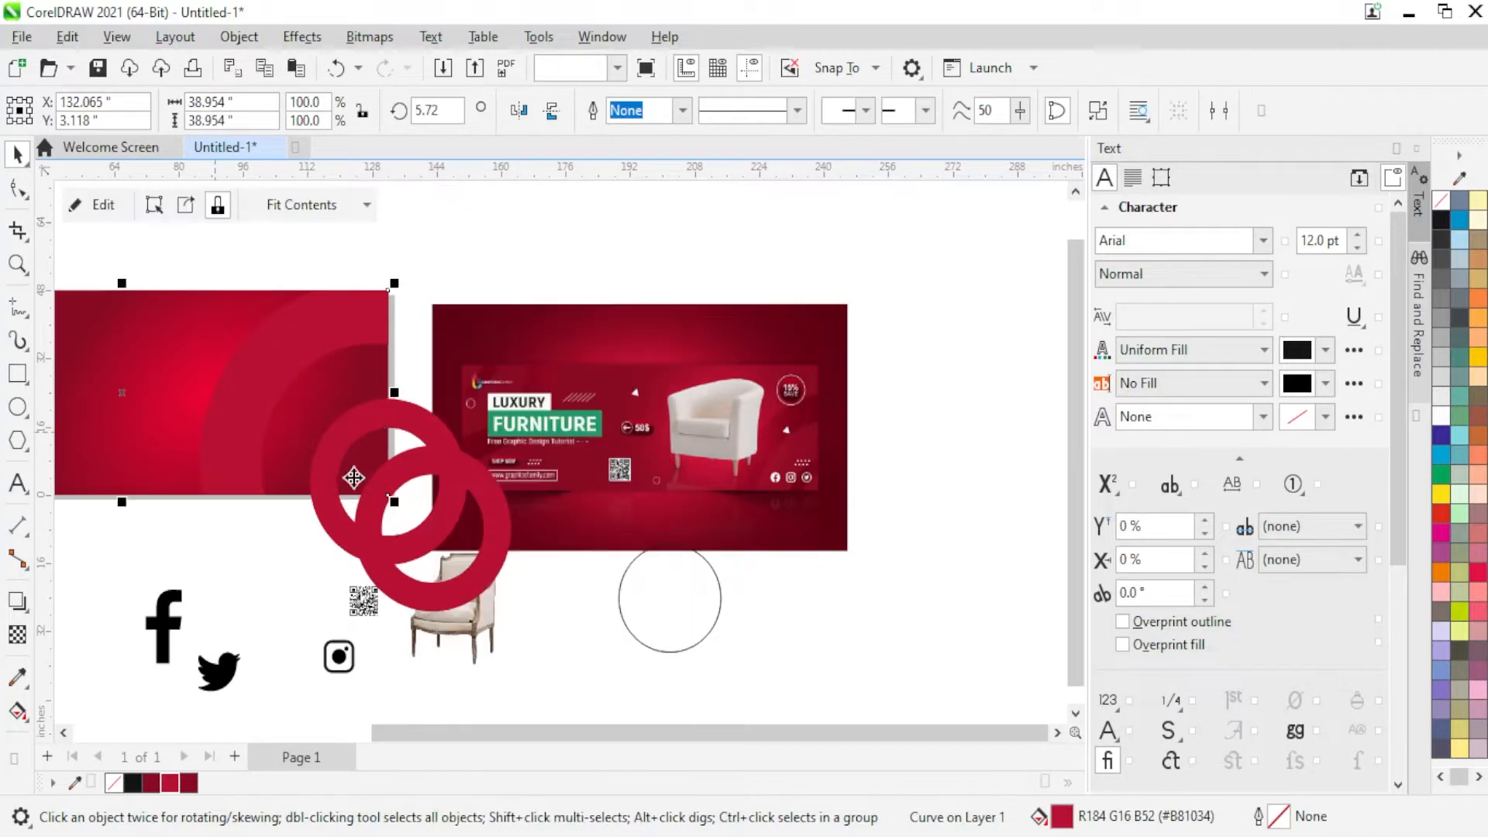
click(455, 505)
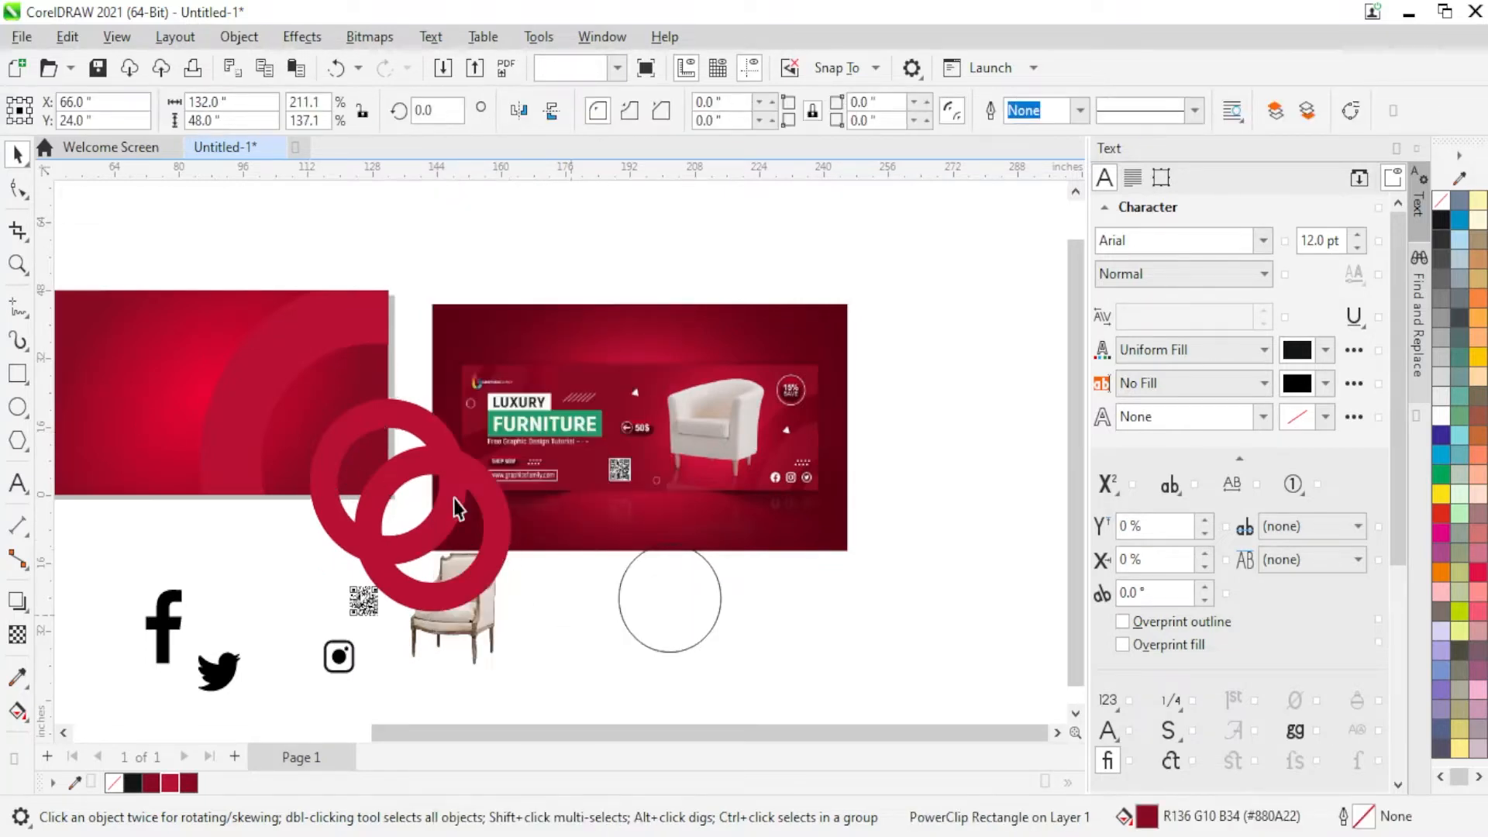
right_click(414, 426)
click(493, 436)
click(230, 395)
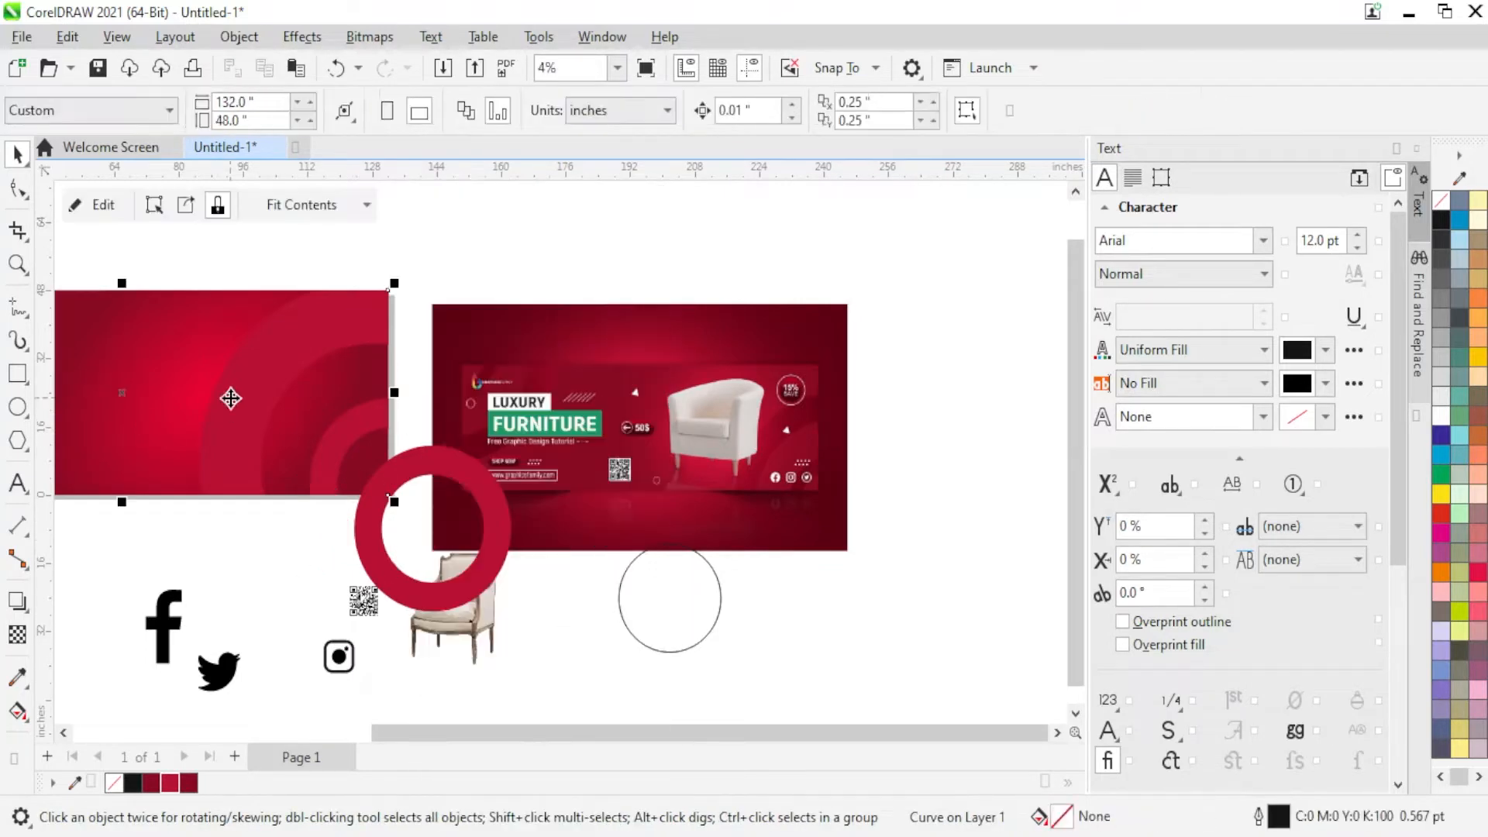
right_click(458, 488)
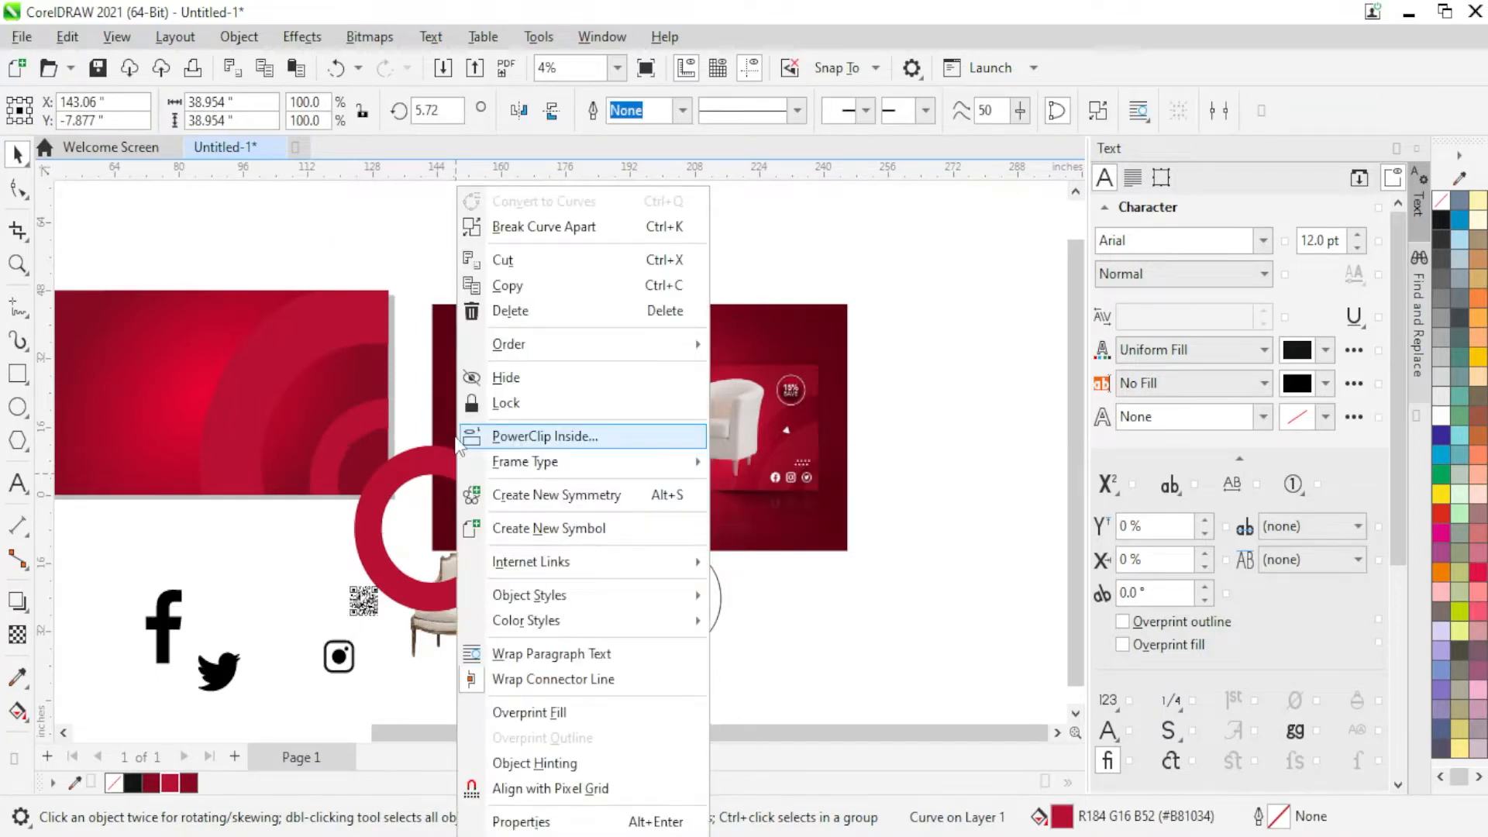
click(493, 437)
click(239, 406)
Step: Edit the banner's PowerClip contents, shrinking the smallest ring to about 25.1 in and repositioning it near the lower-right corner
scroll(378, 482, up, 3)
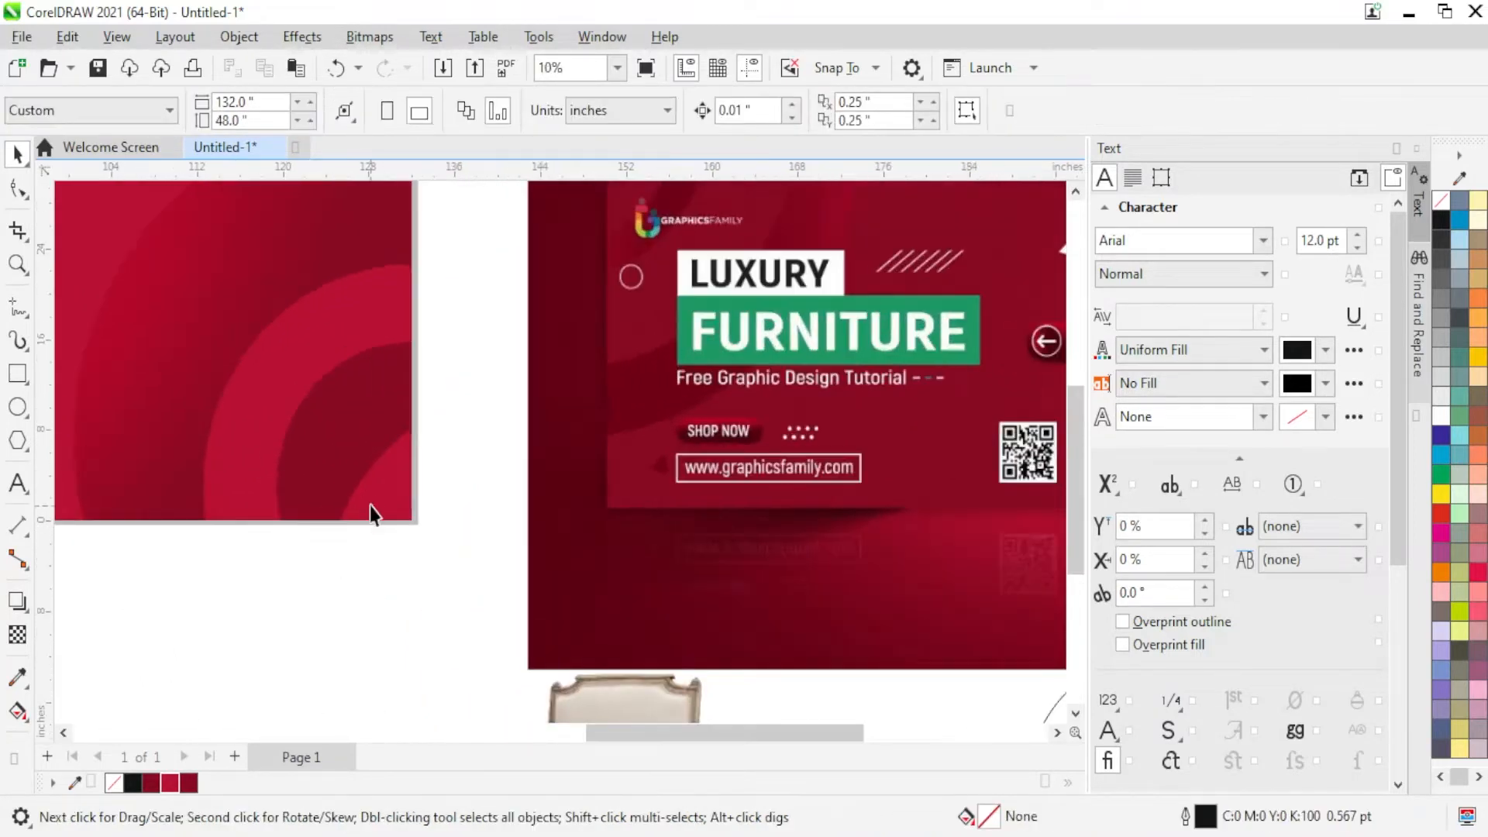
click(374, 500)
right_click(374, 499)
click(456, 160)
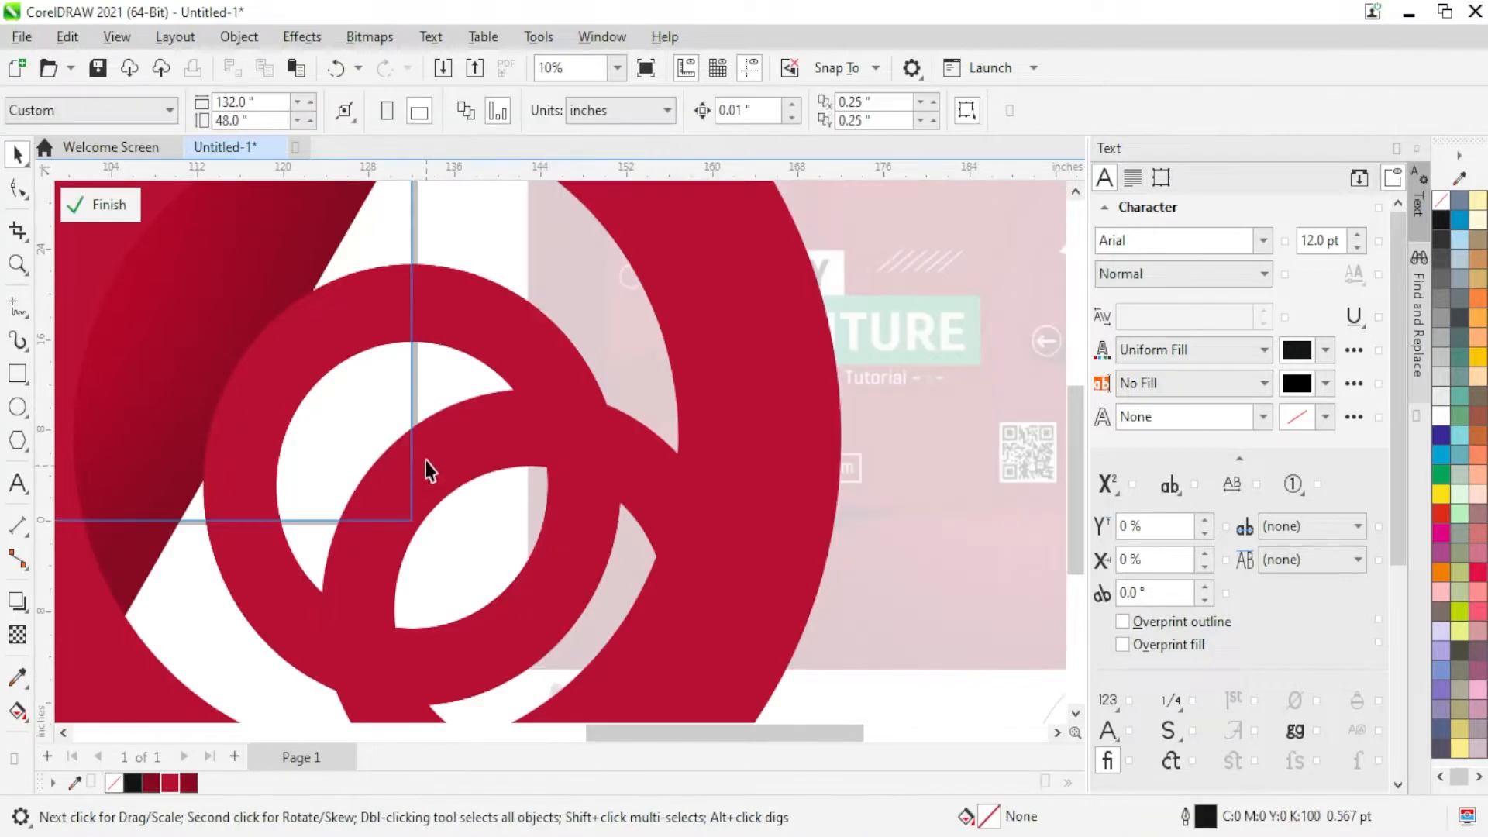
scroll(441, 415, down, 2)
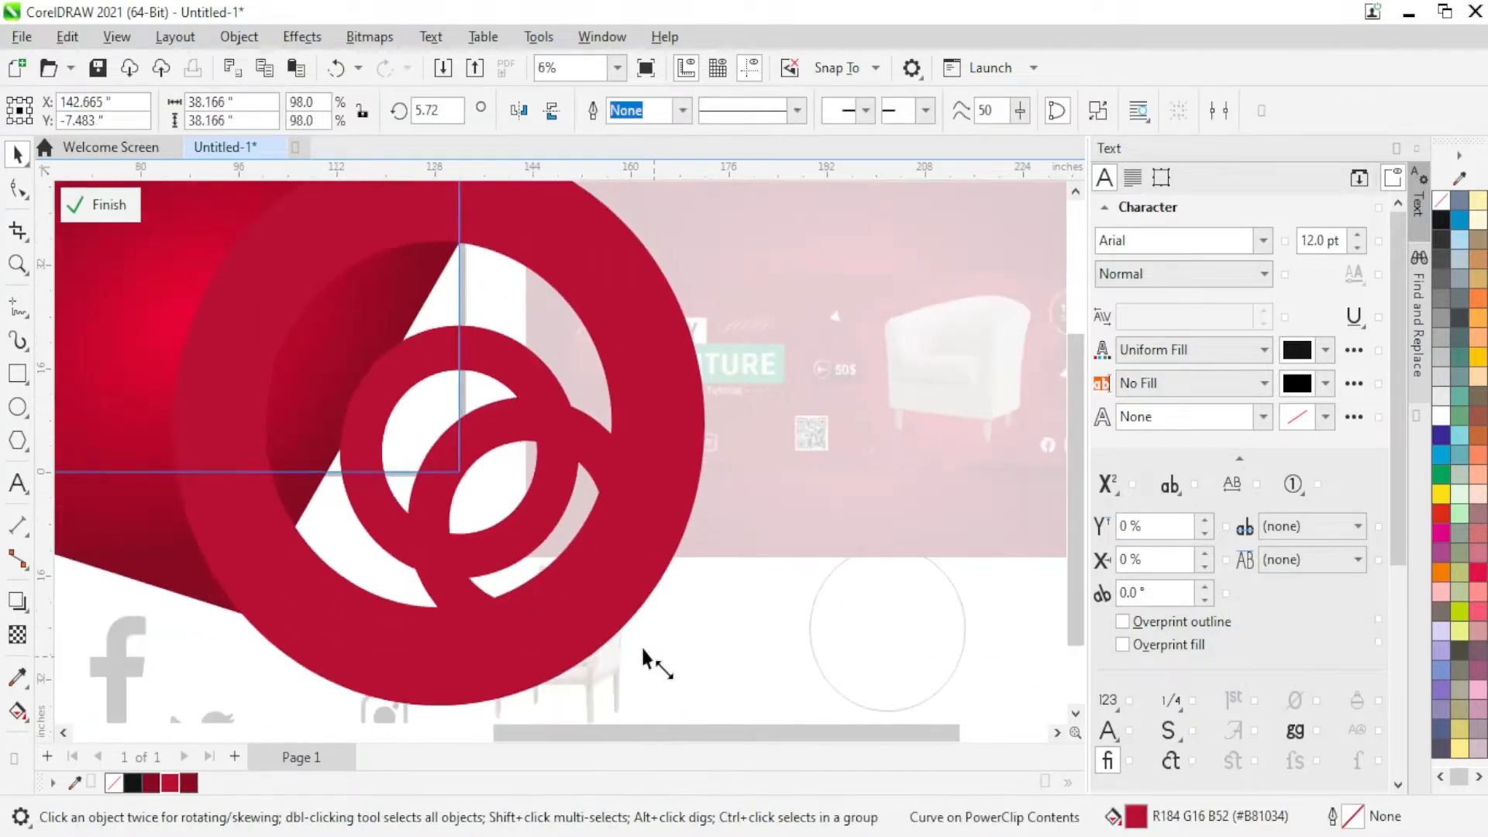
drag(651, 656, 585, 581)
scroll(490, 500, up, 2)
scroll(491, 500, up, 1)
drag(471, 330, 495, 379)
drag(497, 378, 505, 375)
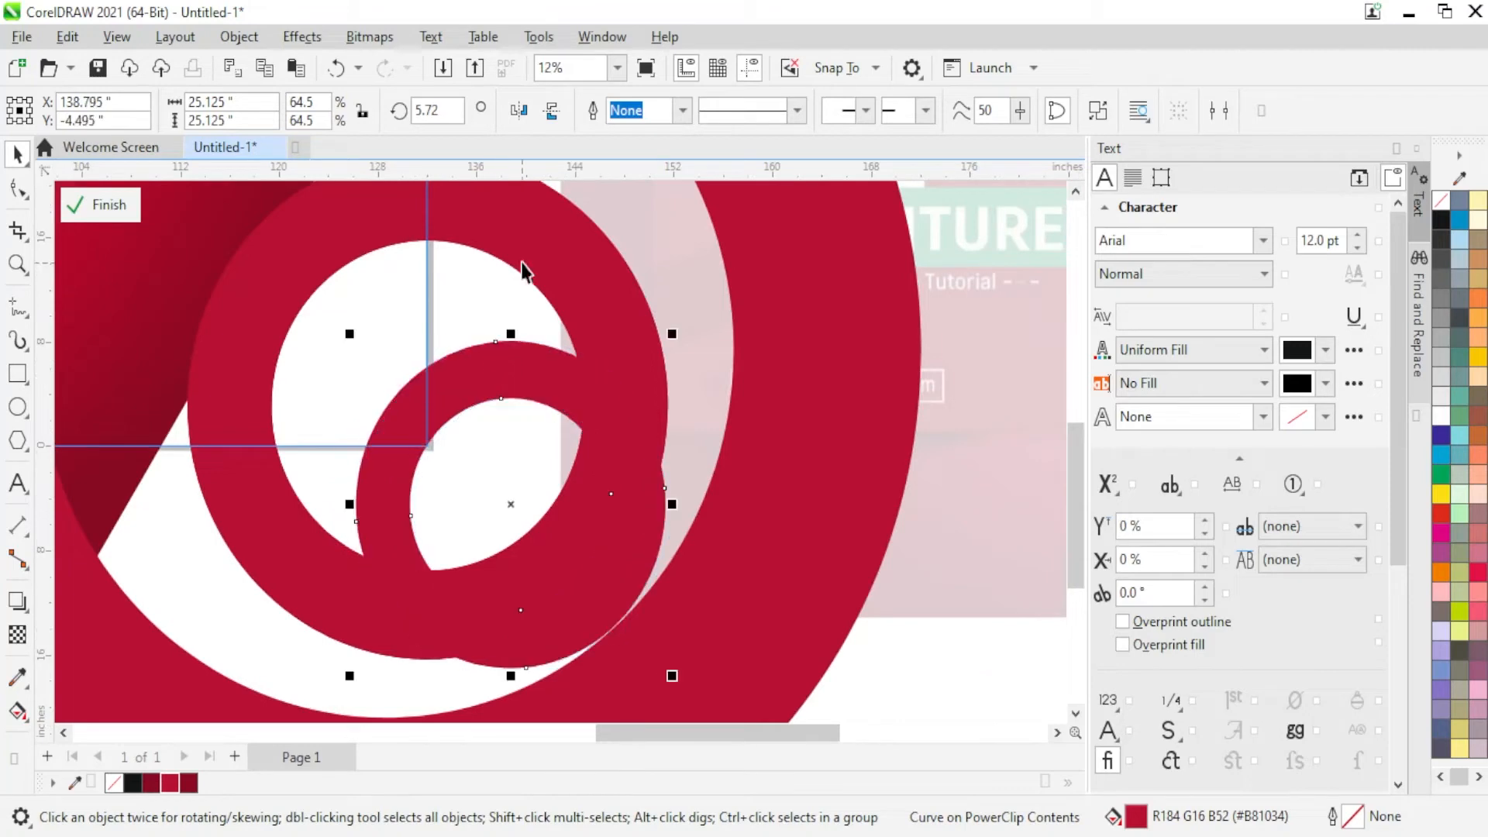
Step: Shift the middle ring slightly left and down around the smallest one, and finish editing the PowerClip
mouse_move(524, 260)
mouse_down()
mouse_move(501, 279)
mouse_move(618, 292)
mouse_move(498, 283)
mouse_move(549, 262)
mouse_up()
click(498, 276)
click(562, 254)
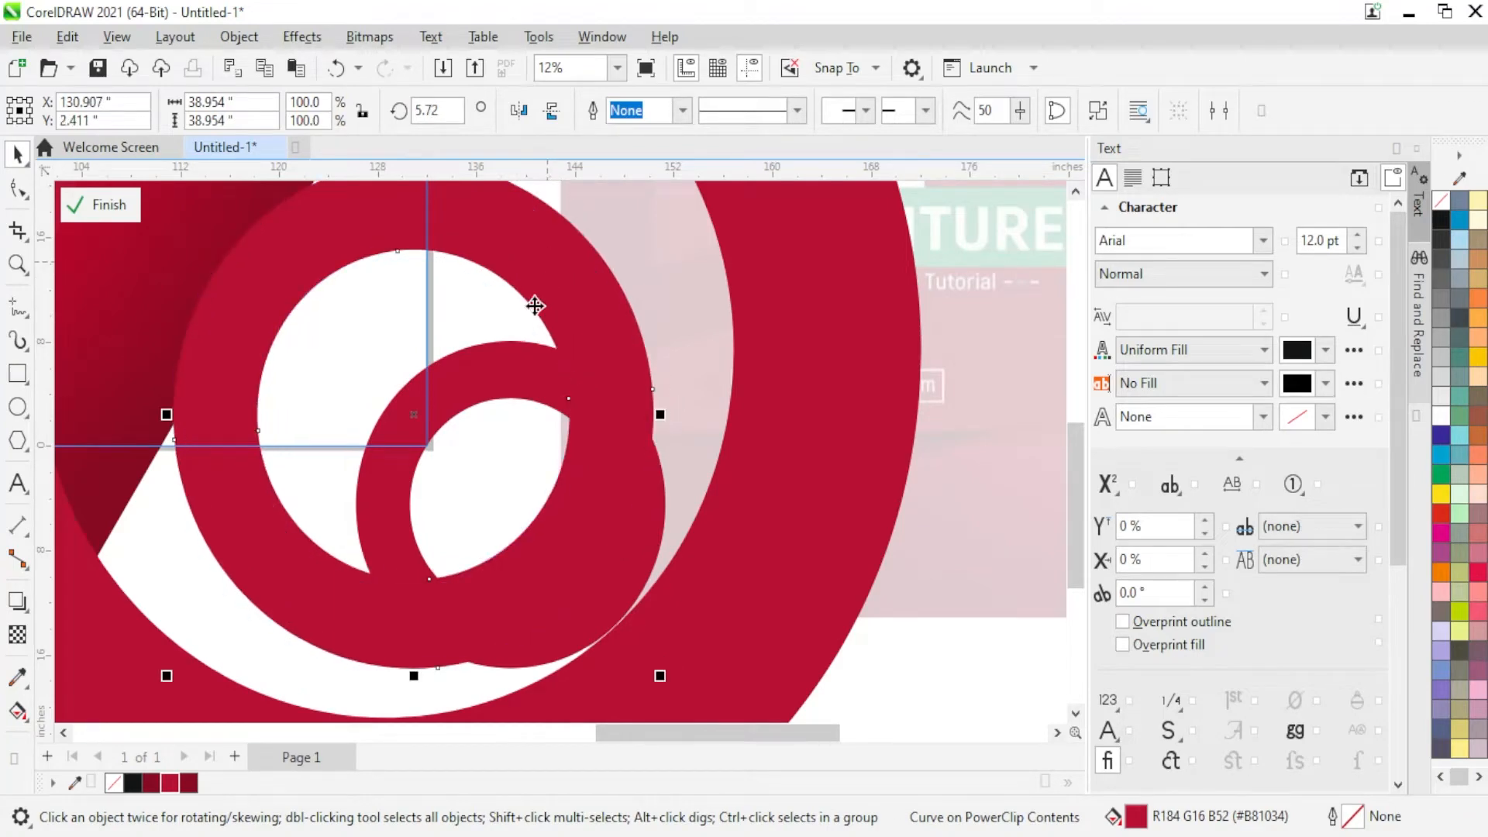
scroll(437, 486, down, 3)
click(615, 277)
drag(615, 277, 604, 281)
right_click(604, 281)
click(667, 209)
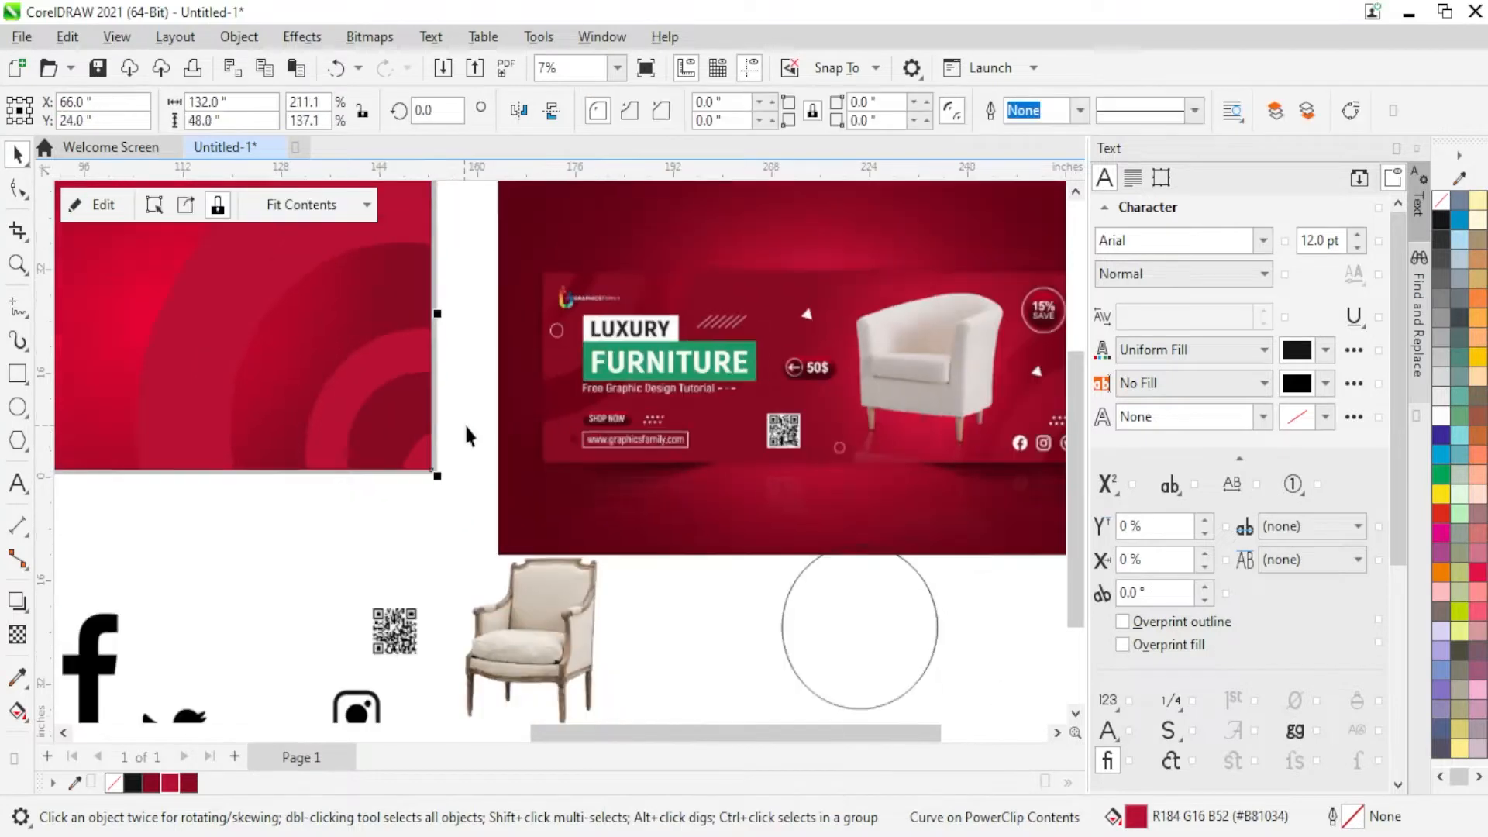
Step: Reopen the banner's PowerClip contents and fade the biggest ring towards its lower left with a linear fountain transparency at -124°
scroll(422, 386, up, 6)
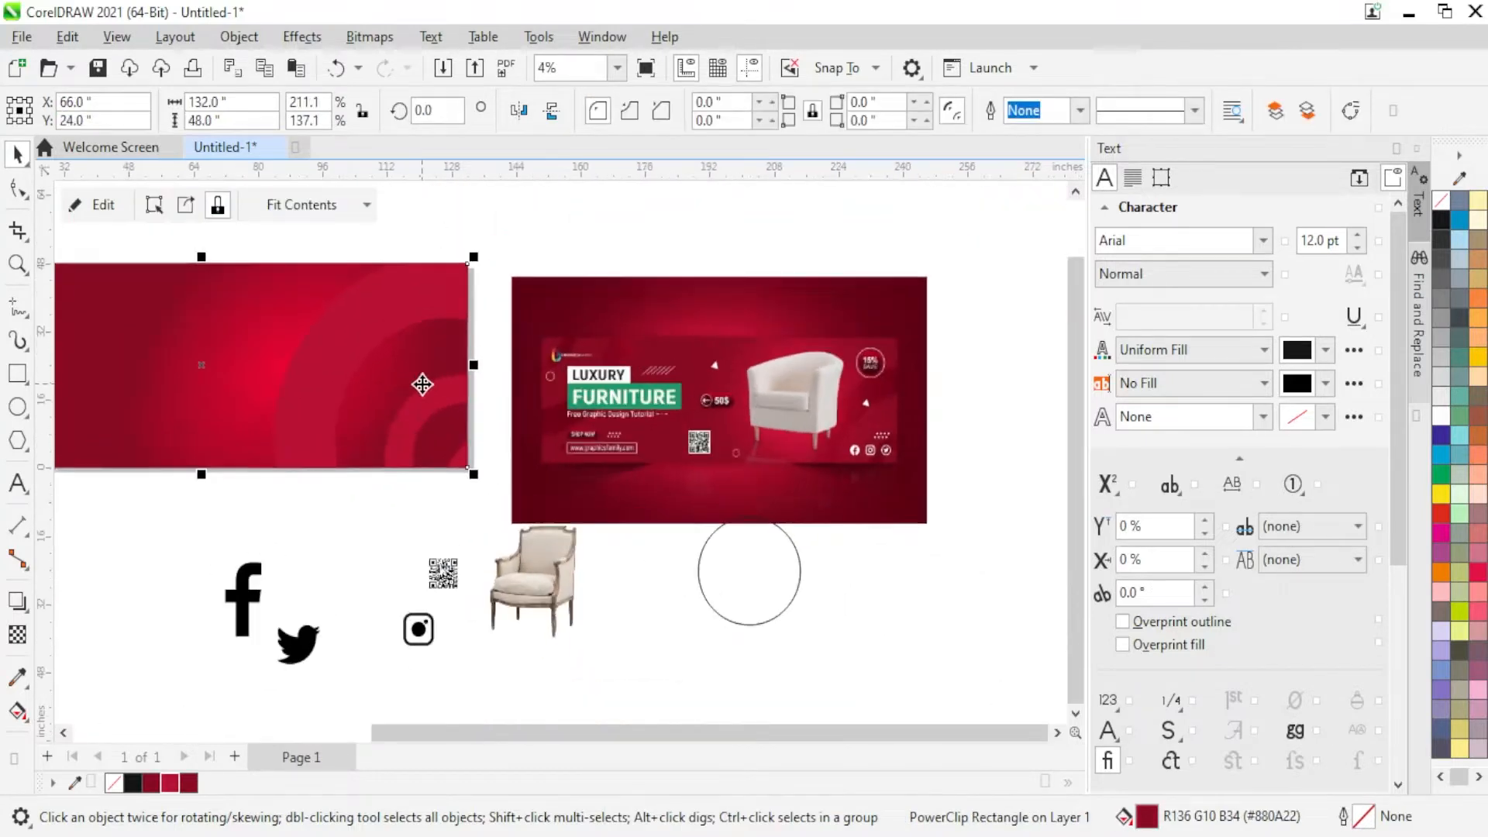
scroll(380, 356, down, 5)
scroll(504, 351, down, 2)
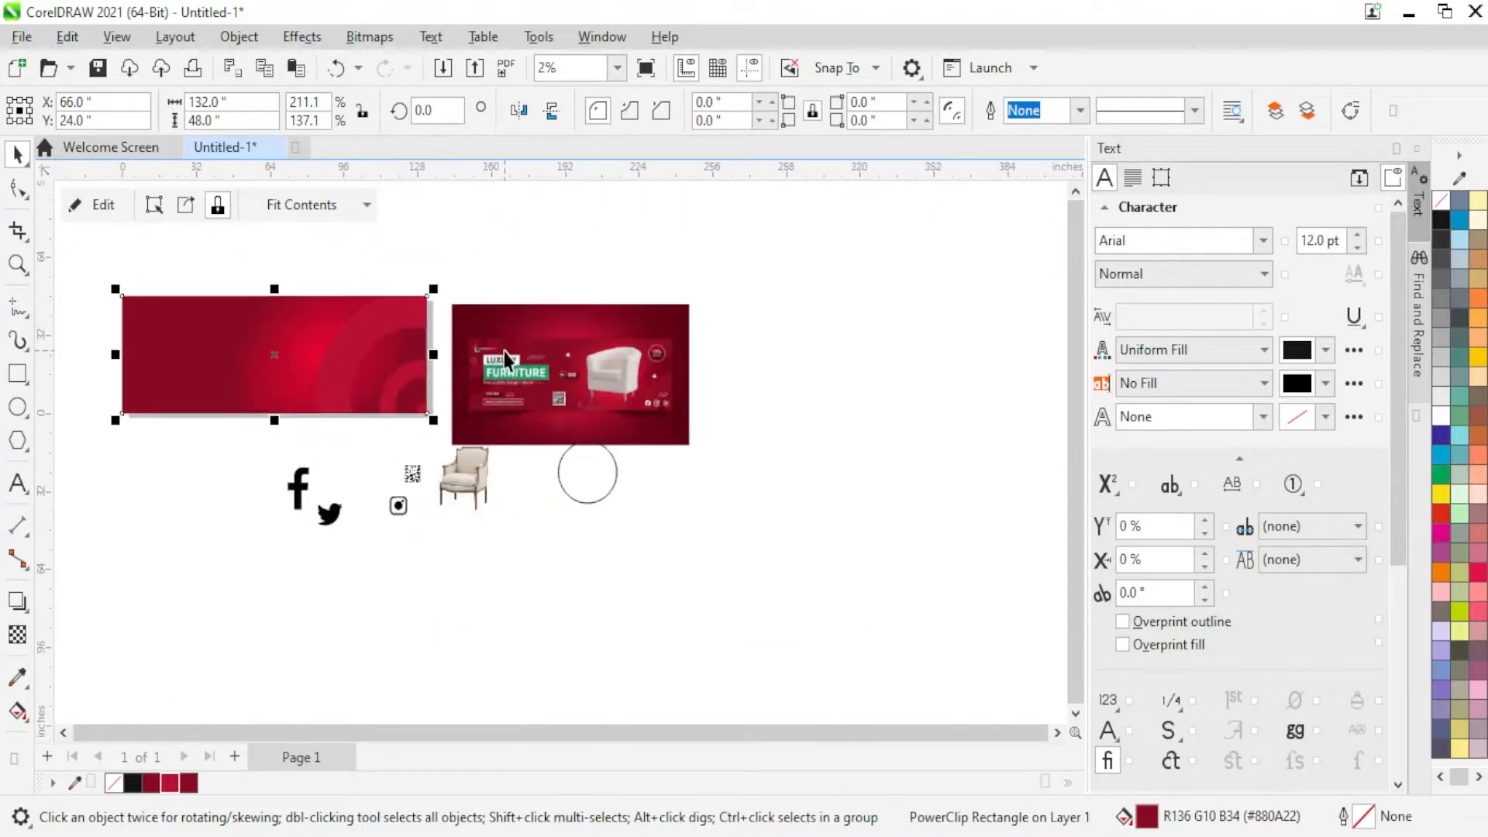
scroll(243, 345, up, 2)
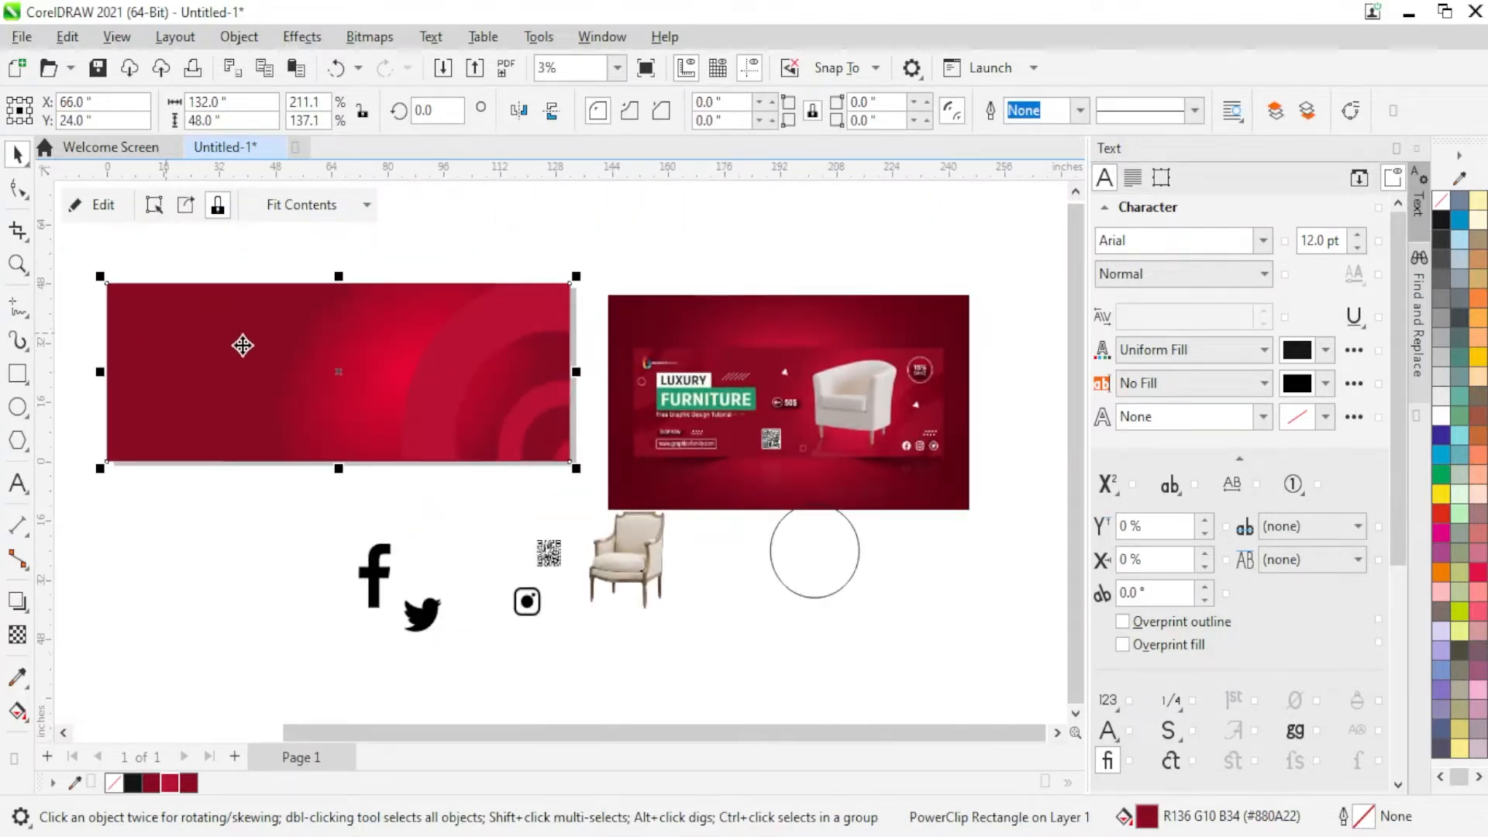
right_click(509, 323)
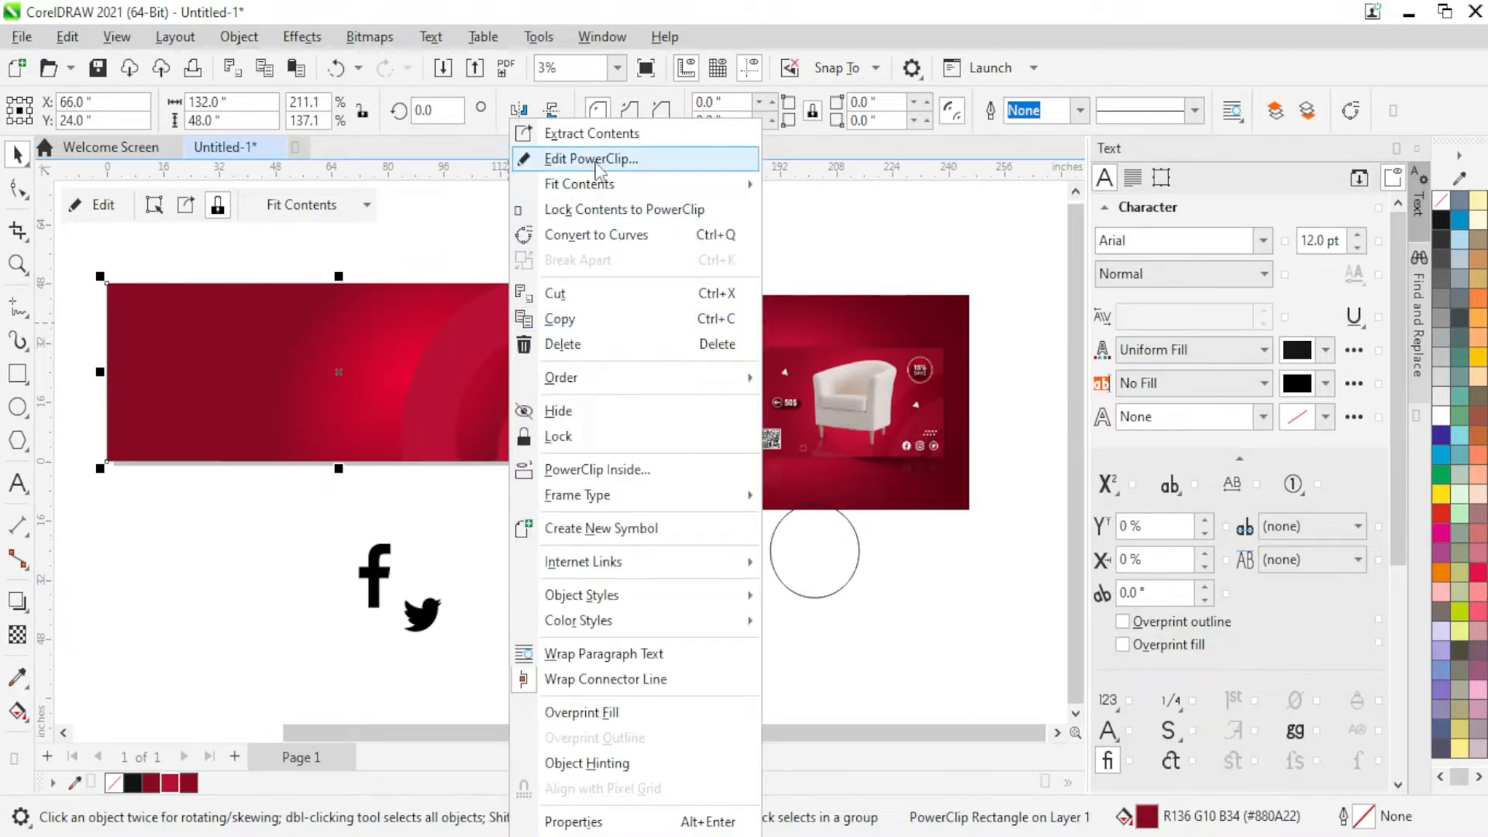
click(550, 156)
click(476, 353)
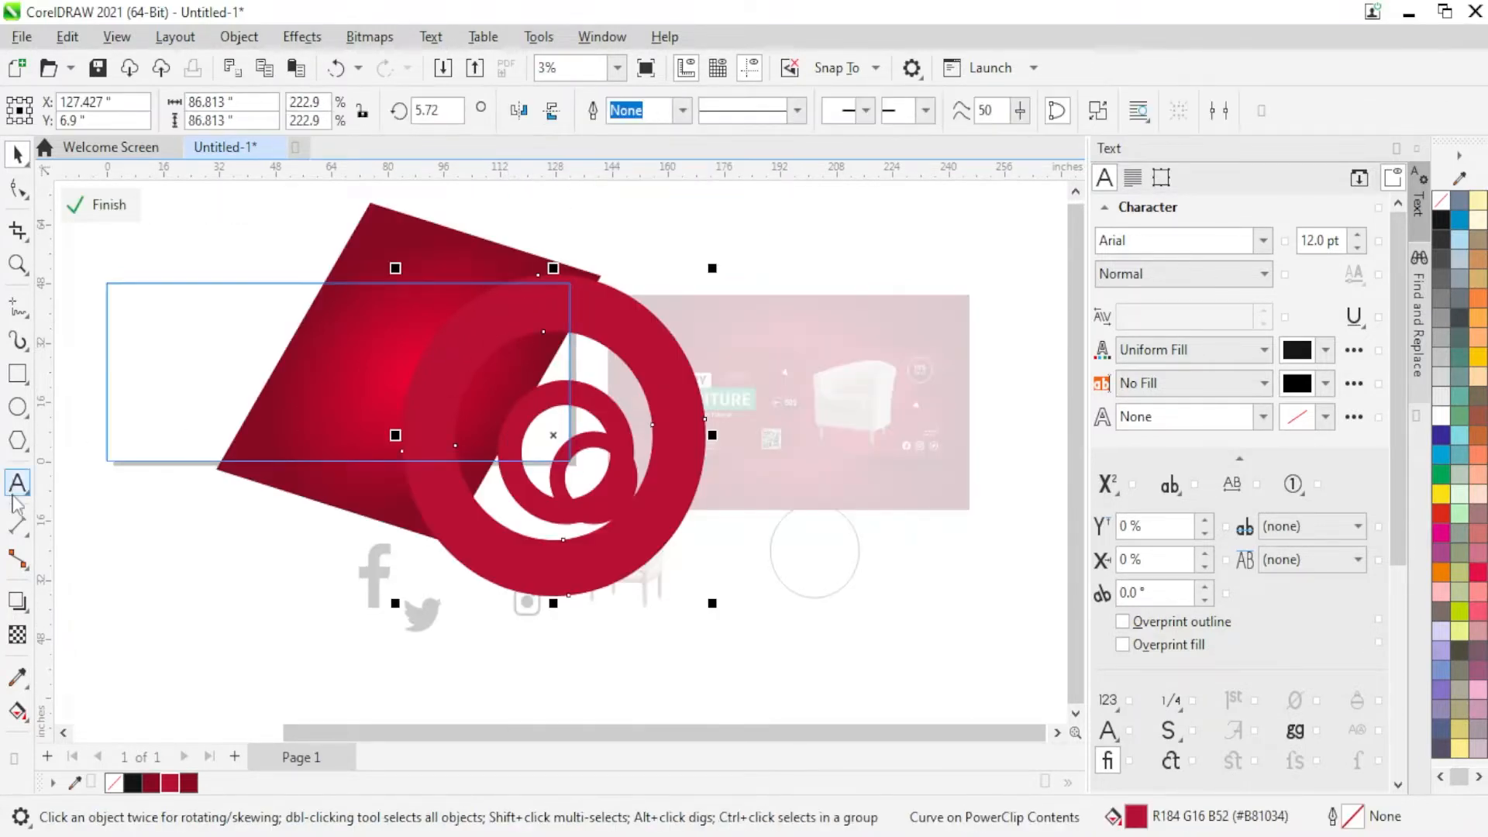
click(17, 634)
drag(403, 488, 459, 404)
drag(509, 300, 435, 462)
drag(509, 300, 507, 319)
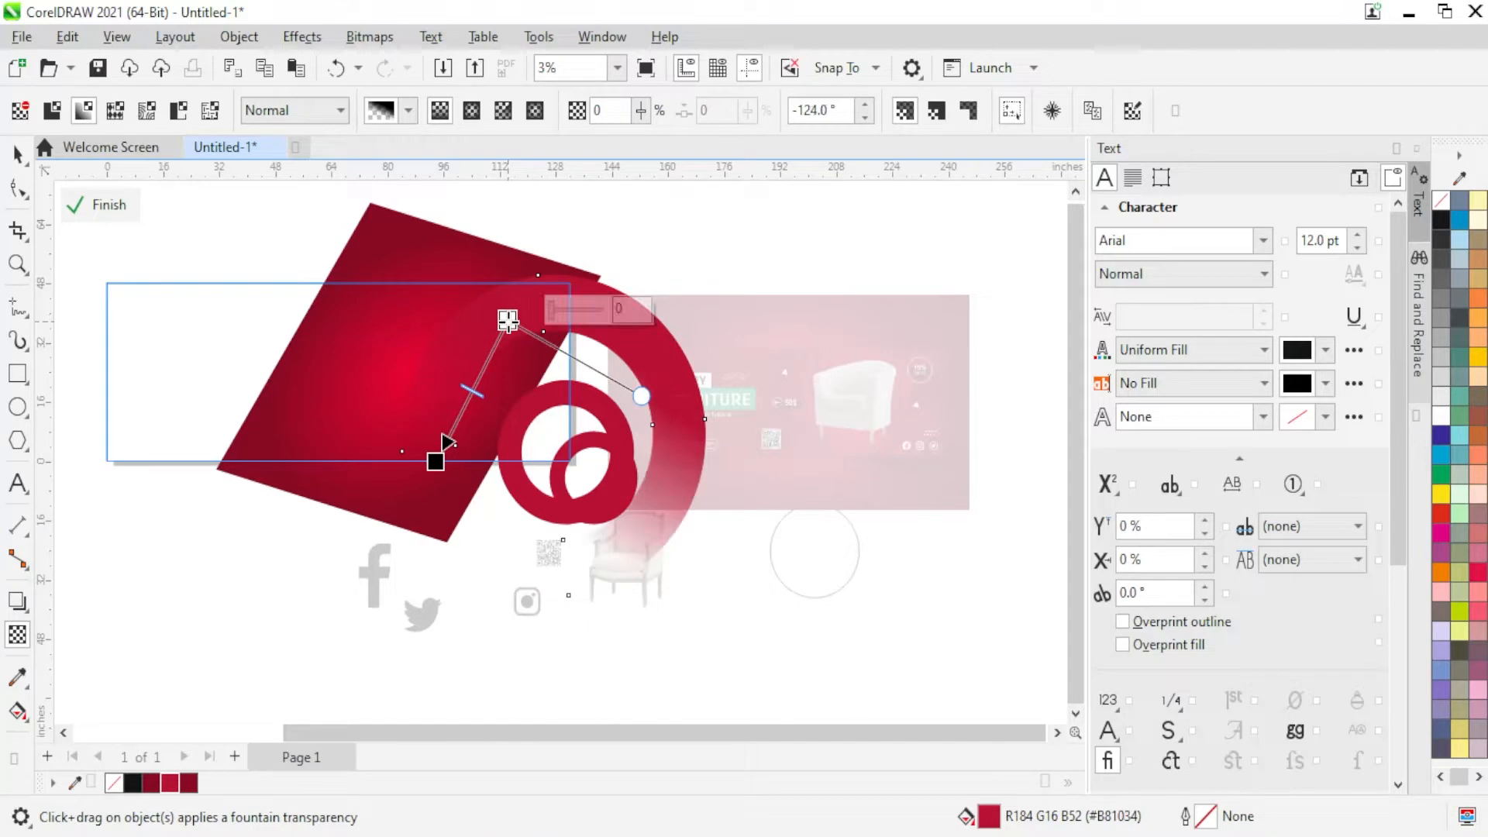
Step: Finish editing the PowerClip contents with the faded ring and deselect the banner
click(46, 148)
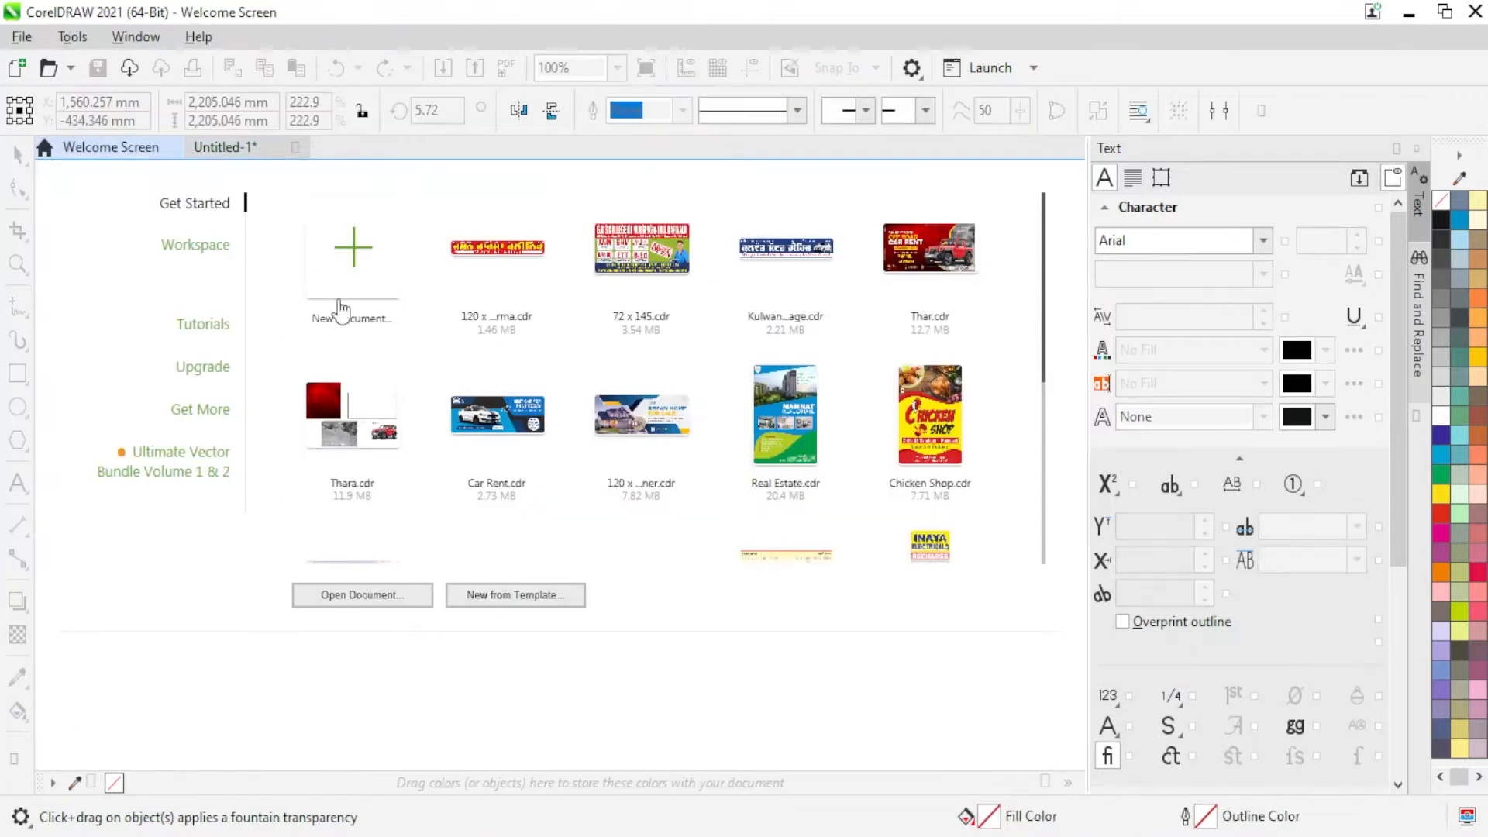
click(222, 147)
key(space)
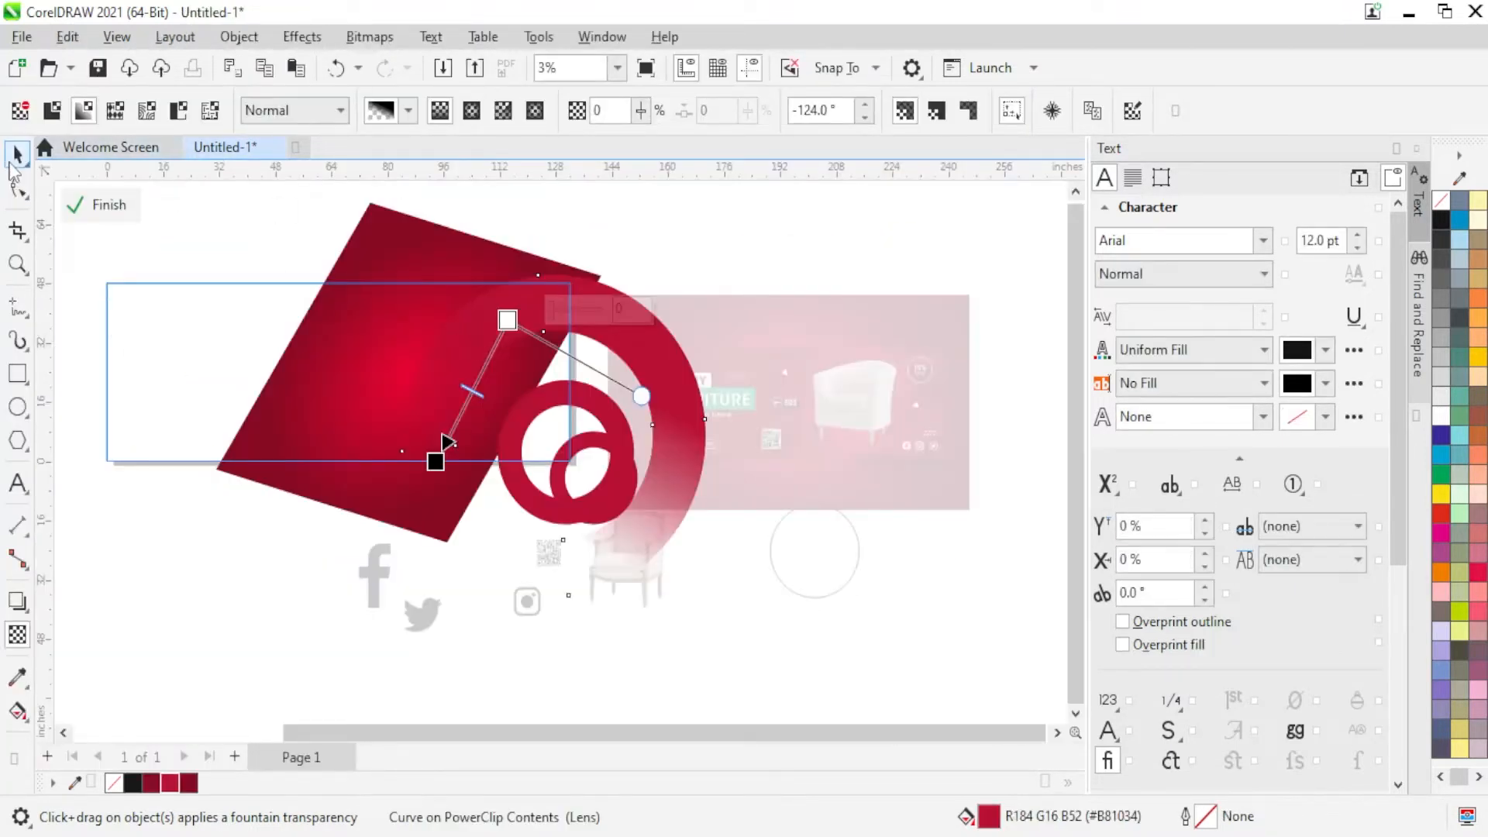
right_click(498, 347)
click(580, 210)
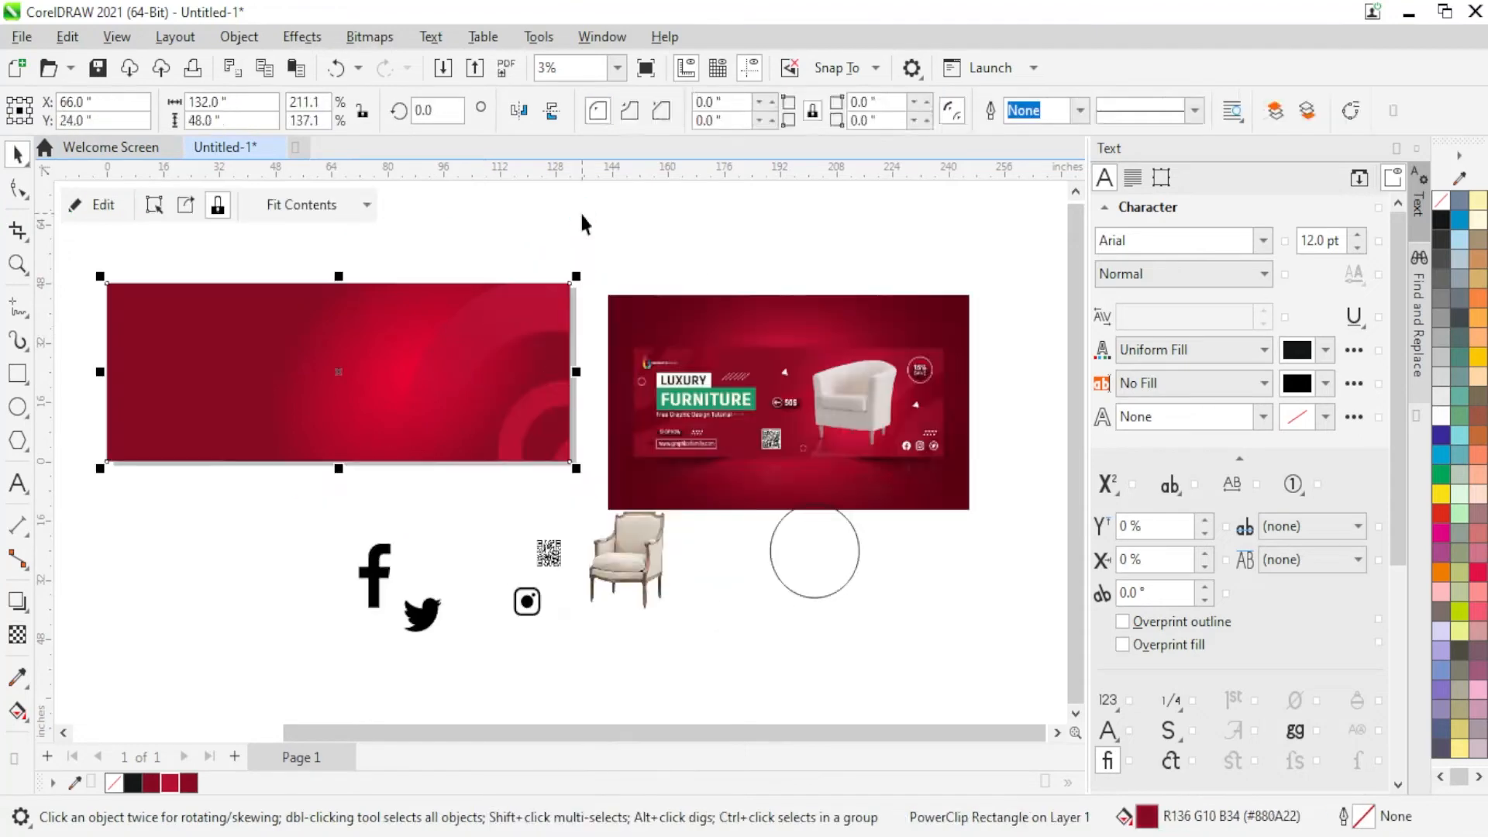
click(612, 239)
Step: Inside the banner's PowerClip, copy the three rings to the upper-left corner and mirror the copies horizontally and vertically
click(485, 342)
right_click(485, 332)
click(575, 159)
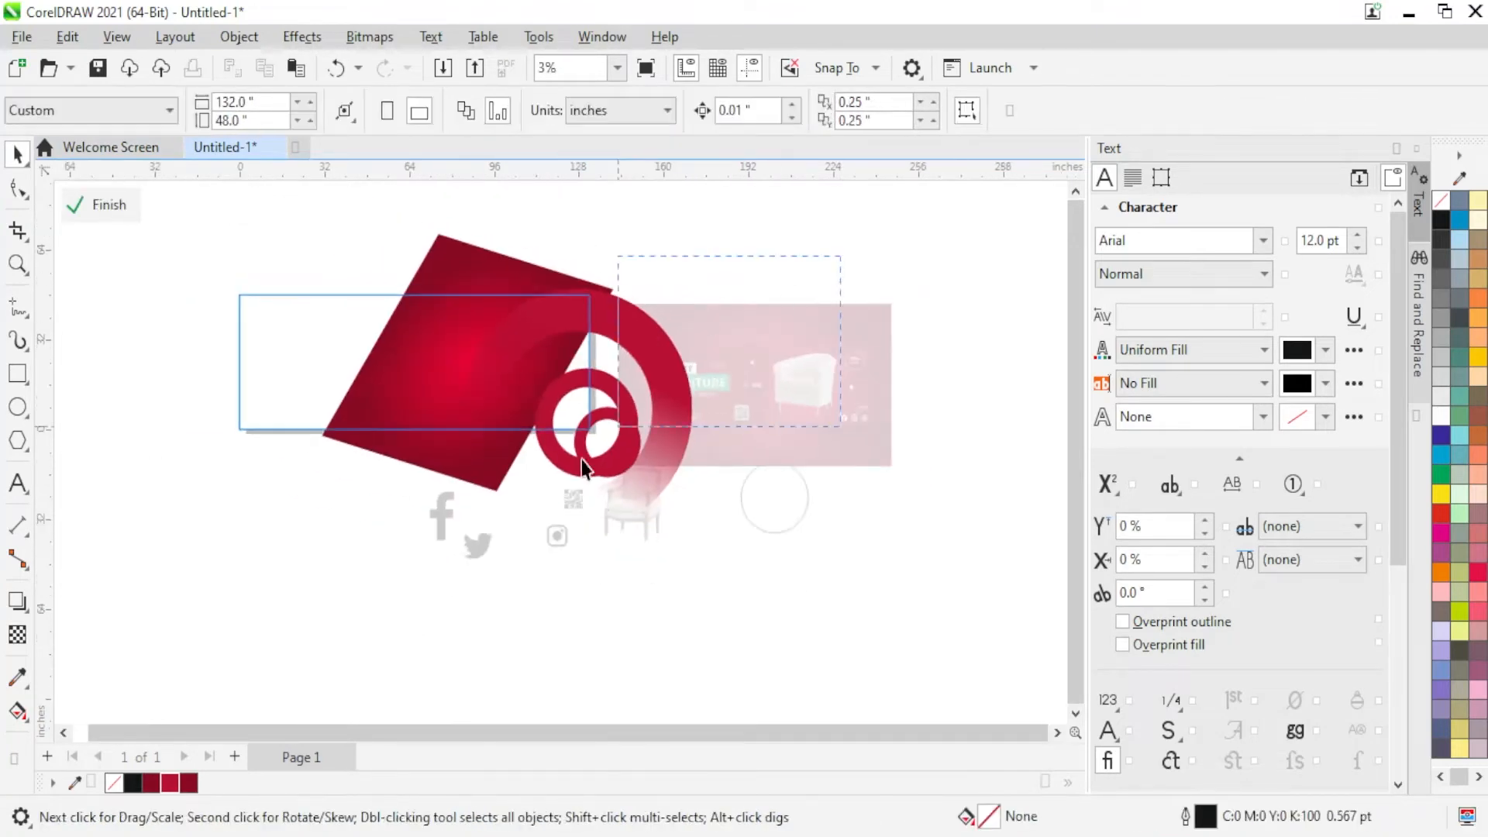
drag(640, 429, 281, 327)
click(520, 110)
click(552, 111)
click(289, 349)
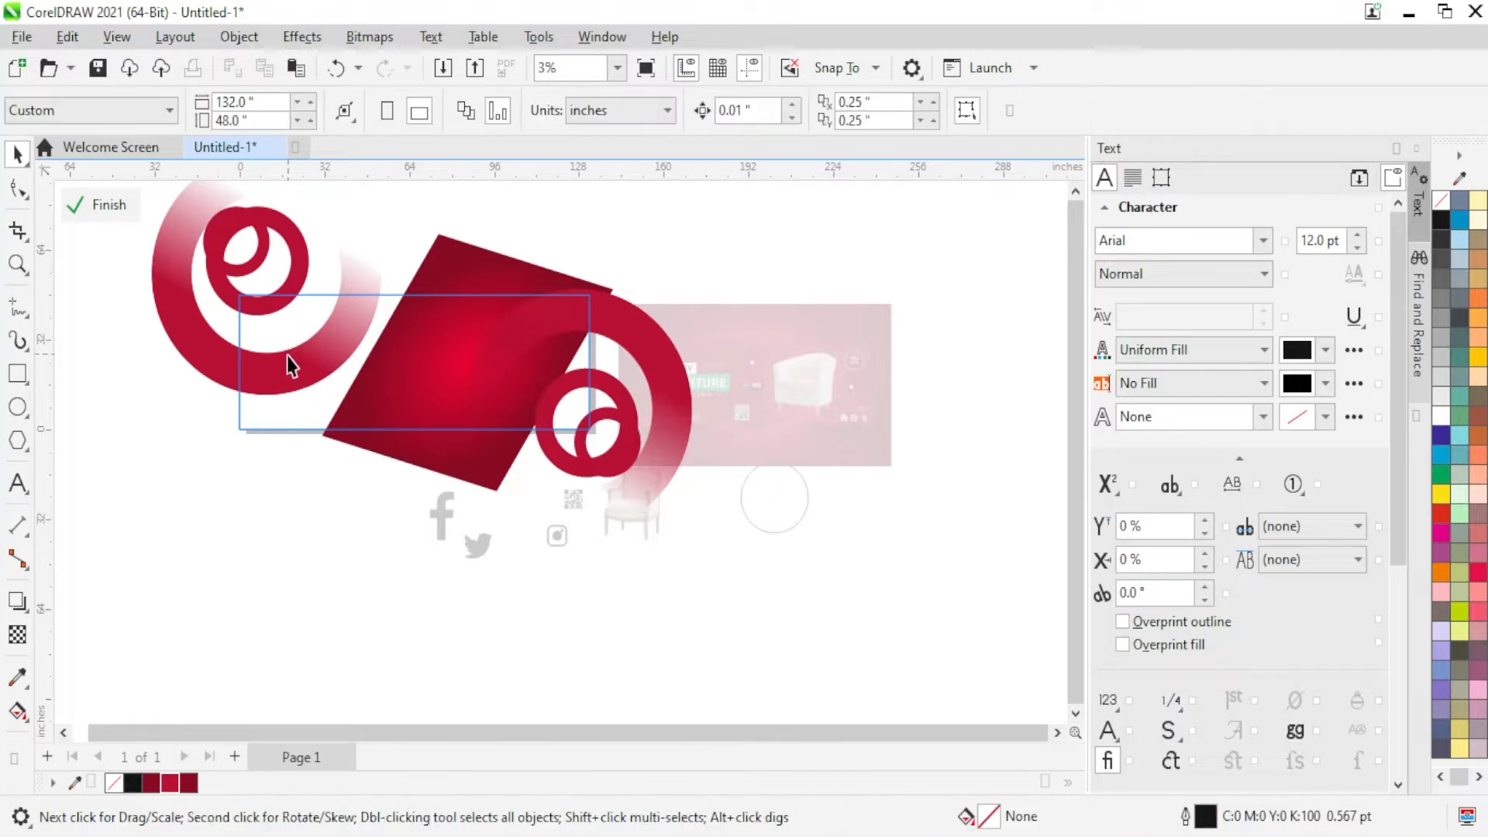
Step: Center the mirrored ring group around the banner's upper-left corner and finish editing the PowerClip
click(289, 380)
scroll(297, 429, down, 1)
drag(142, 236, 223, 422)
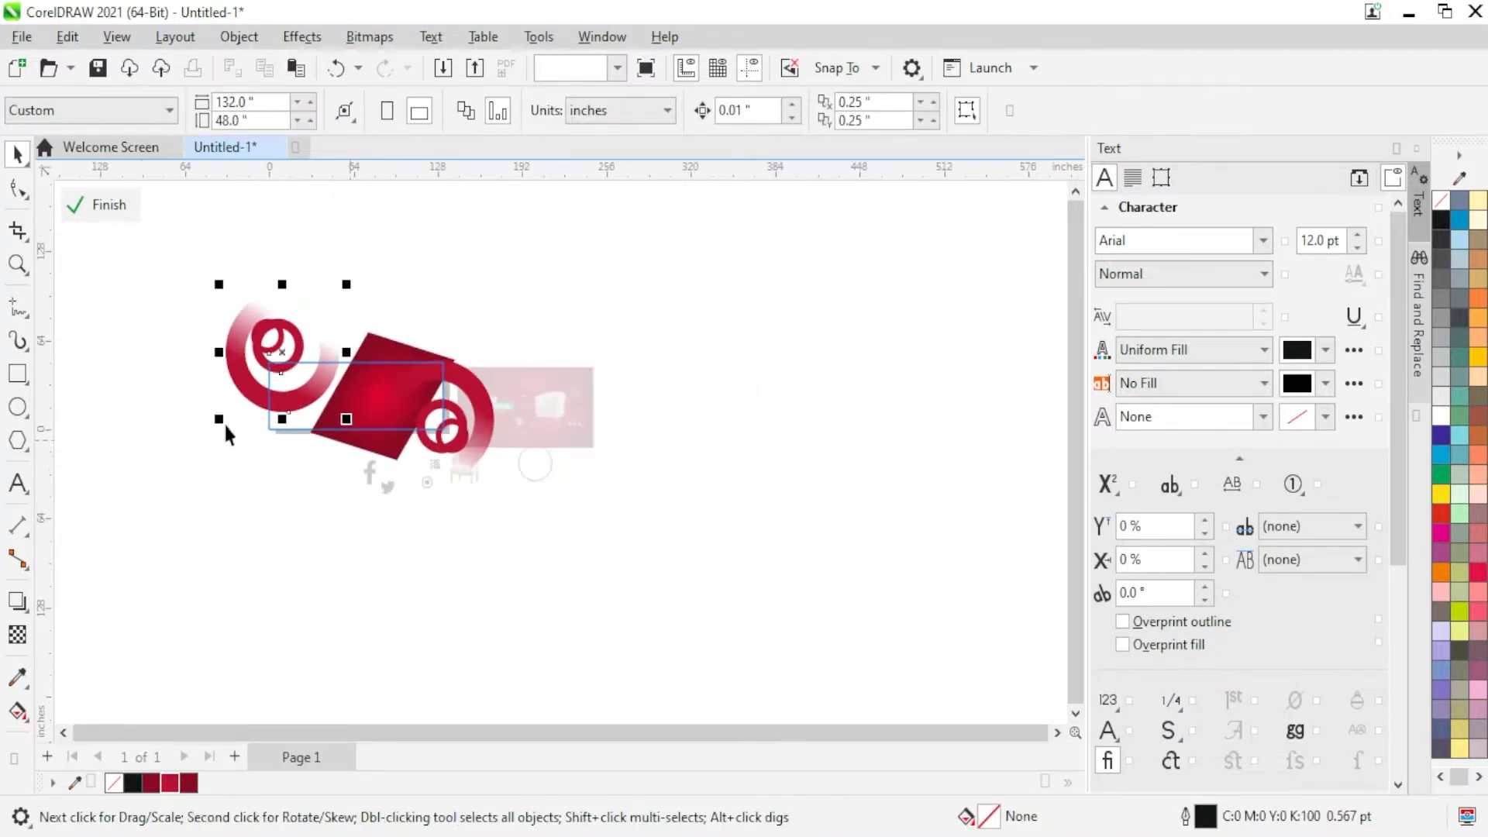
scroll(289, 284, up, 2)
drag(293, 284, 282, 316)
right_click(304, 331)
click(388, 220)
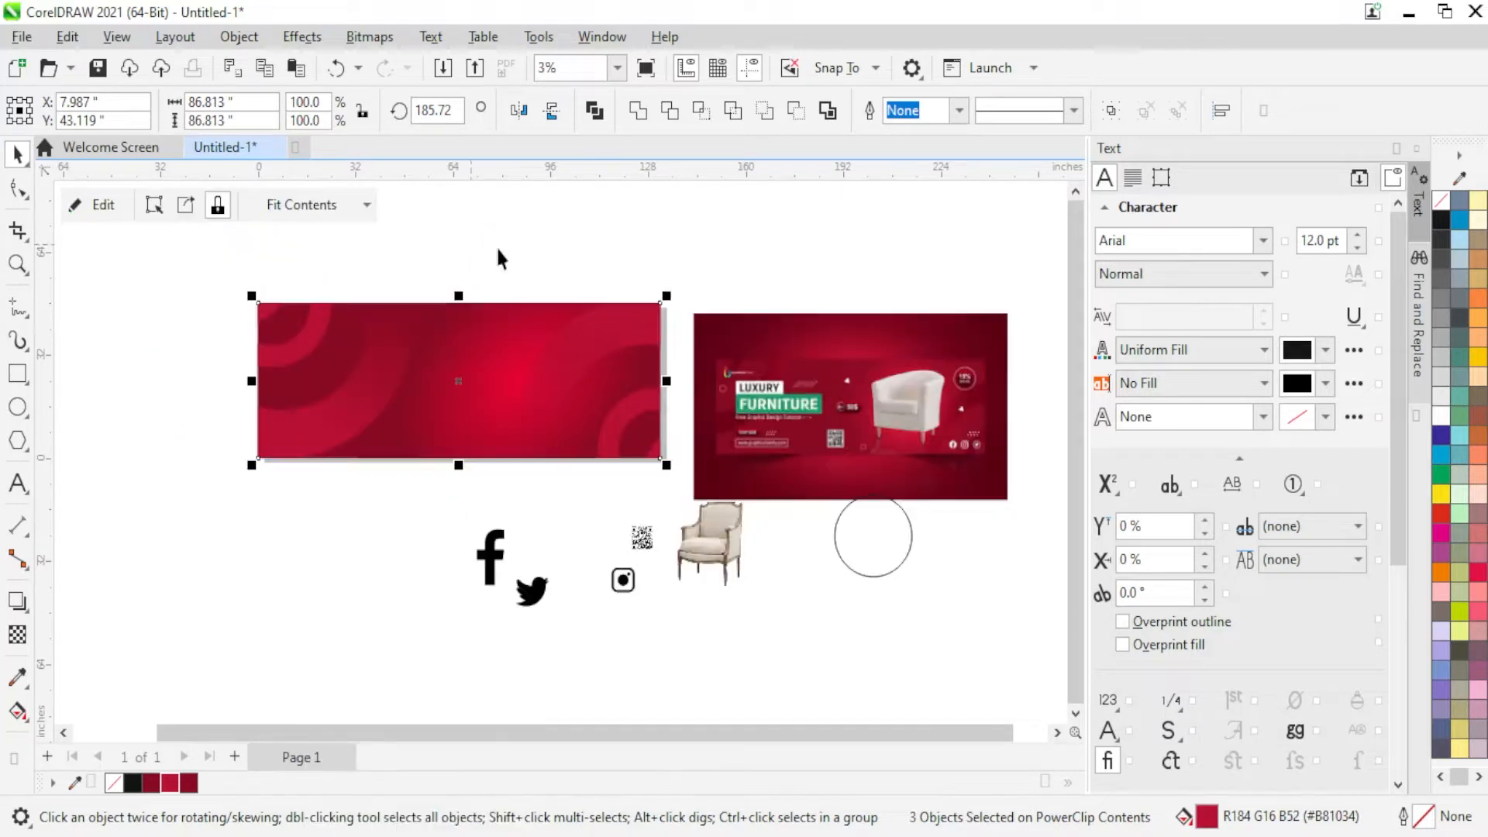
click(331, 283)
Step: Place the chair image on the right half of the banner and enlarge it to about 24.7 by 30.2 in
scroll(167, 304, down, 1)
scroll(168, 306, up, 1)
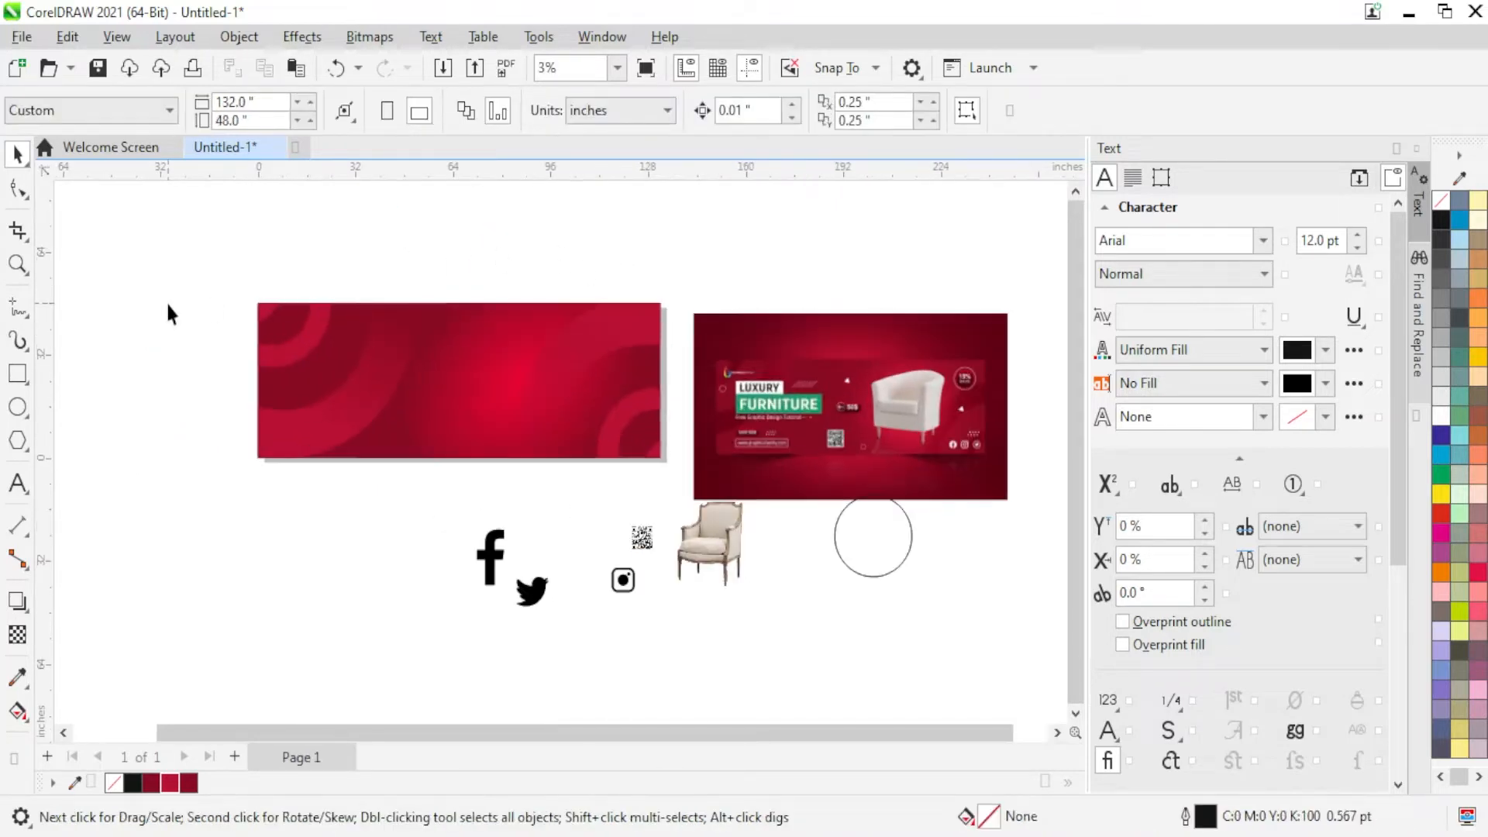
scroll(171, 313, down, 1)
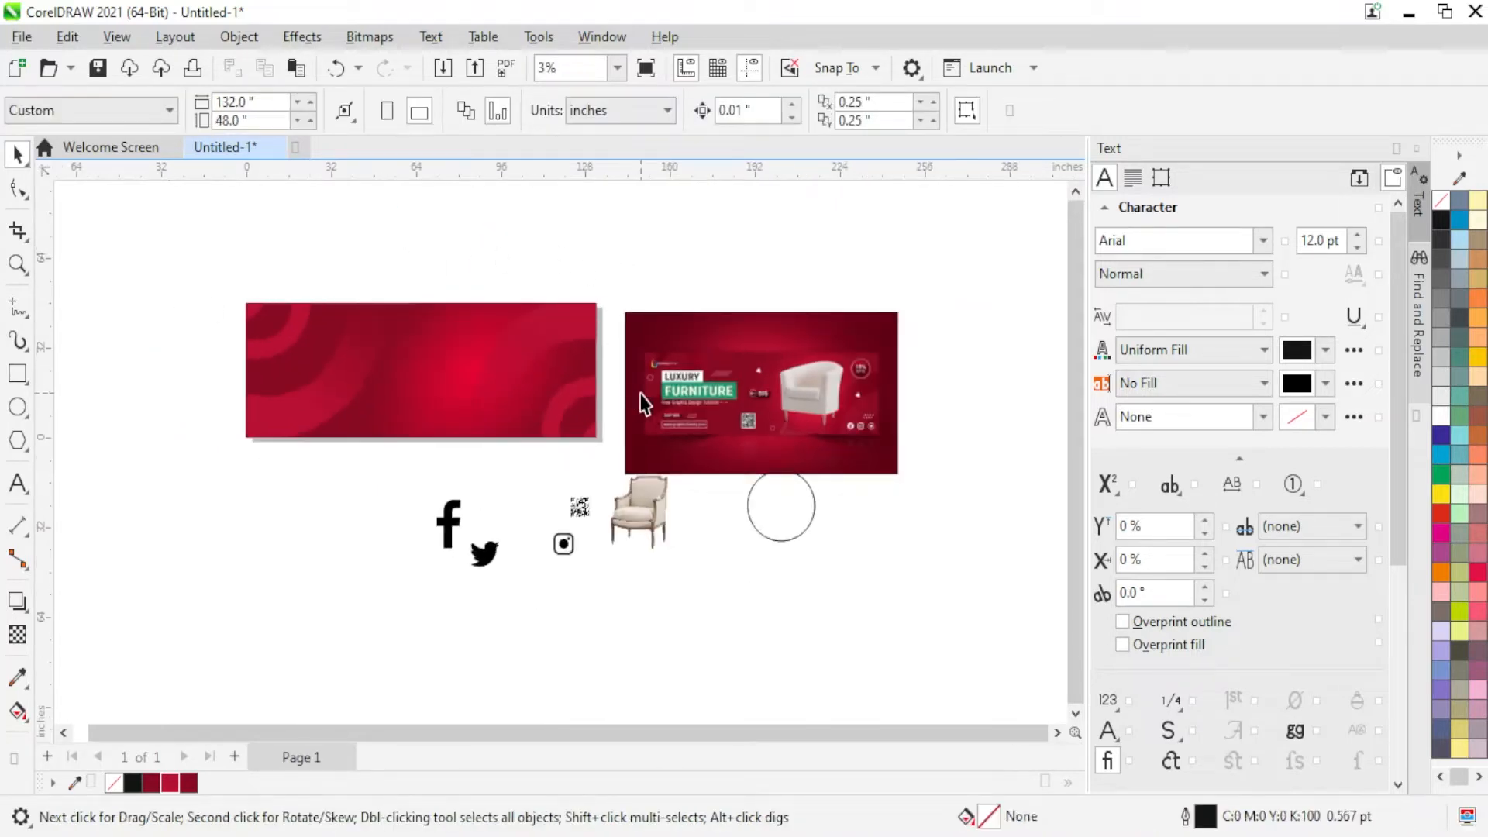
scroll(640, 392, up, 1)
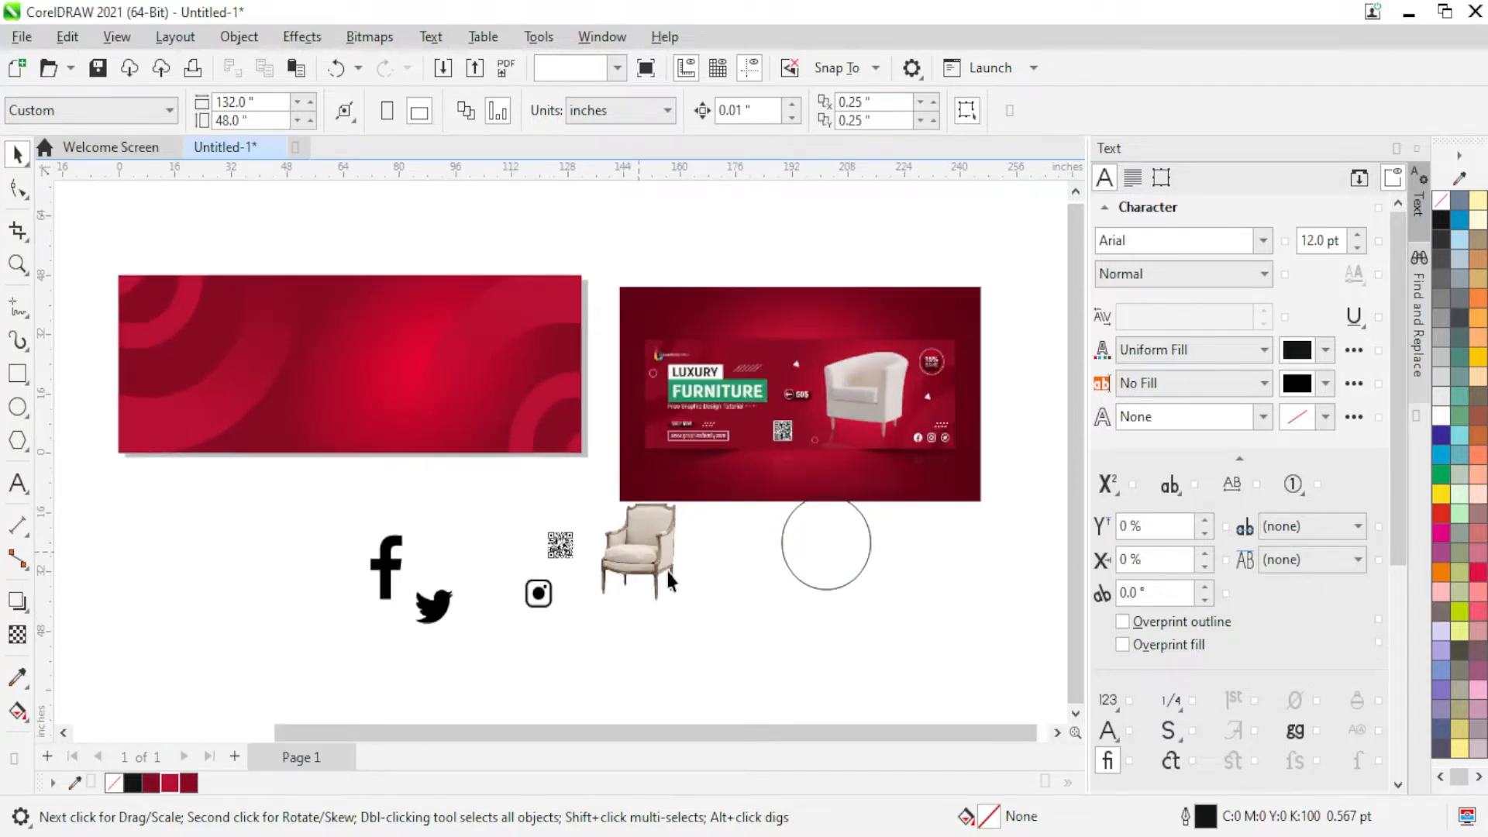
drag(667, 573, 507, 356)
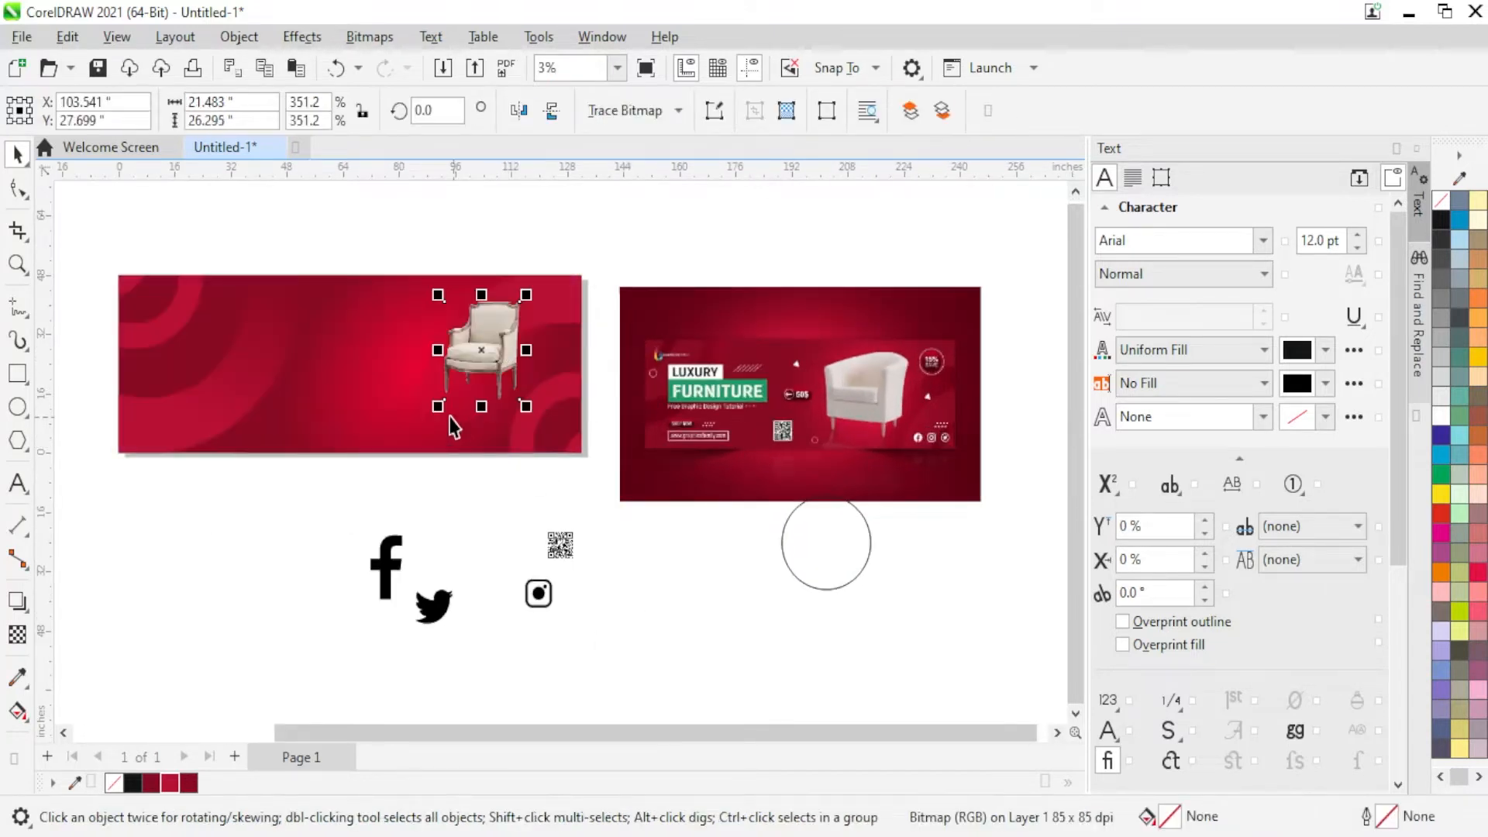
drag(438, 406, 431, 414)
scroll(526, 426, up, 1)
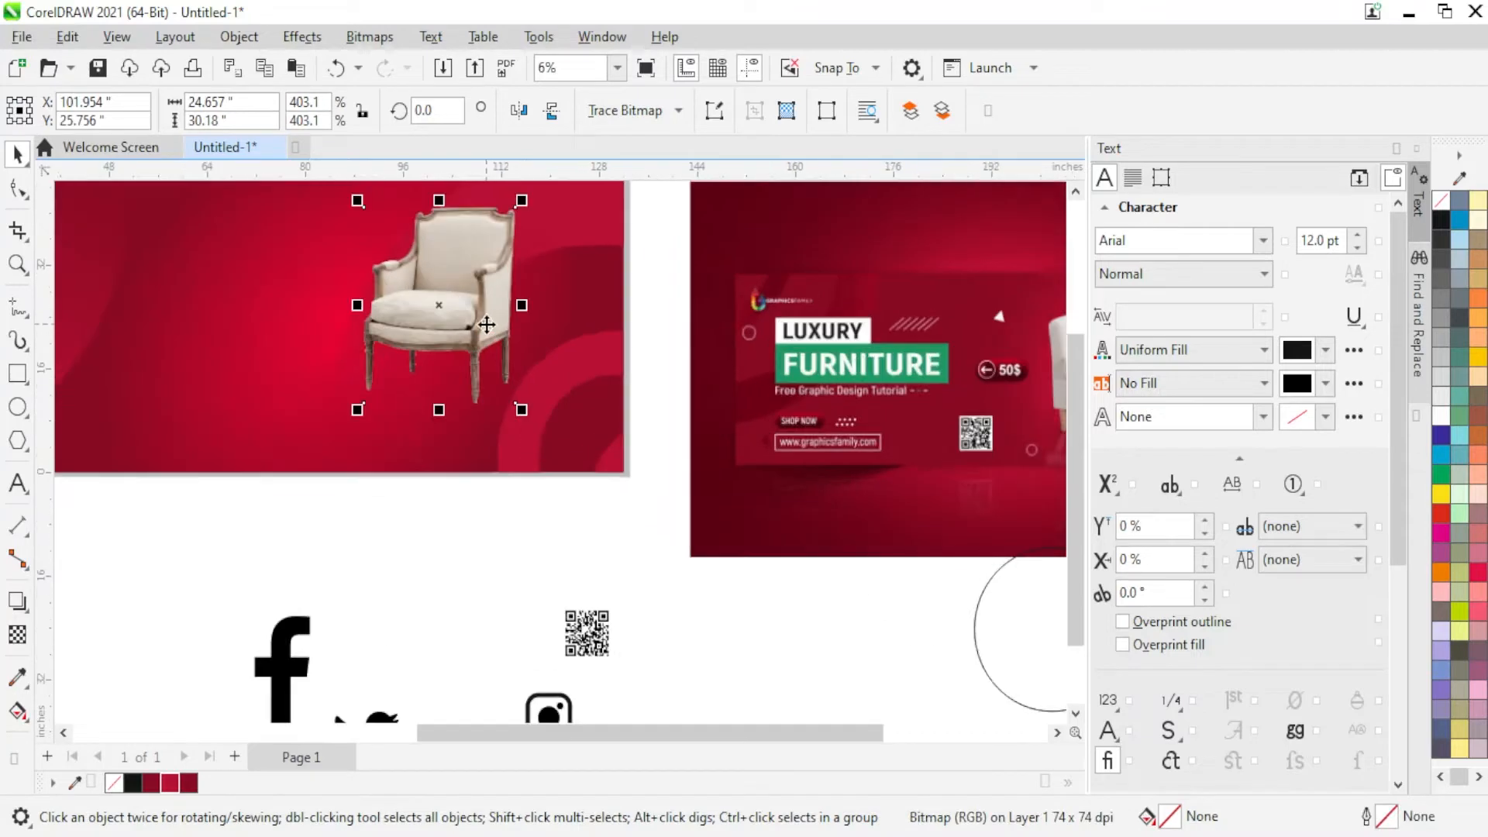
Step: Reposition the chair and align a vertically mirrored copy beneath its legs as a reflection
drag(486, 324, 440, 369)
scroll(474, 323, down, 1)
scroll(422, 385, up, 1)
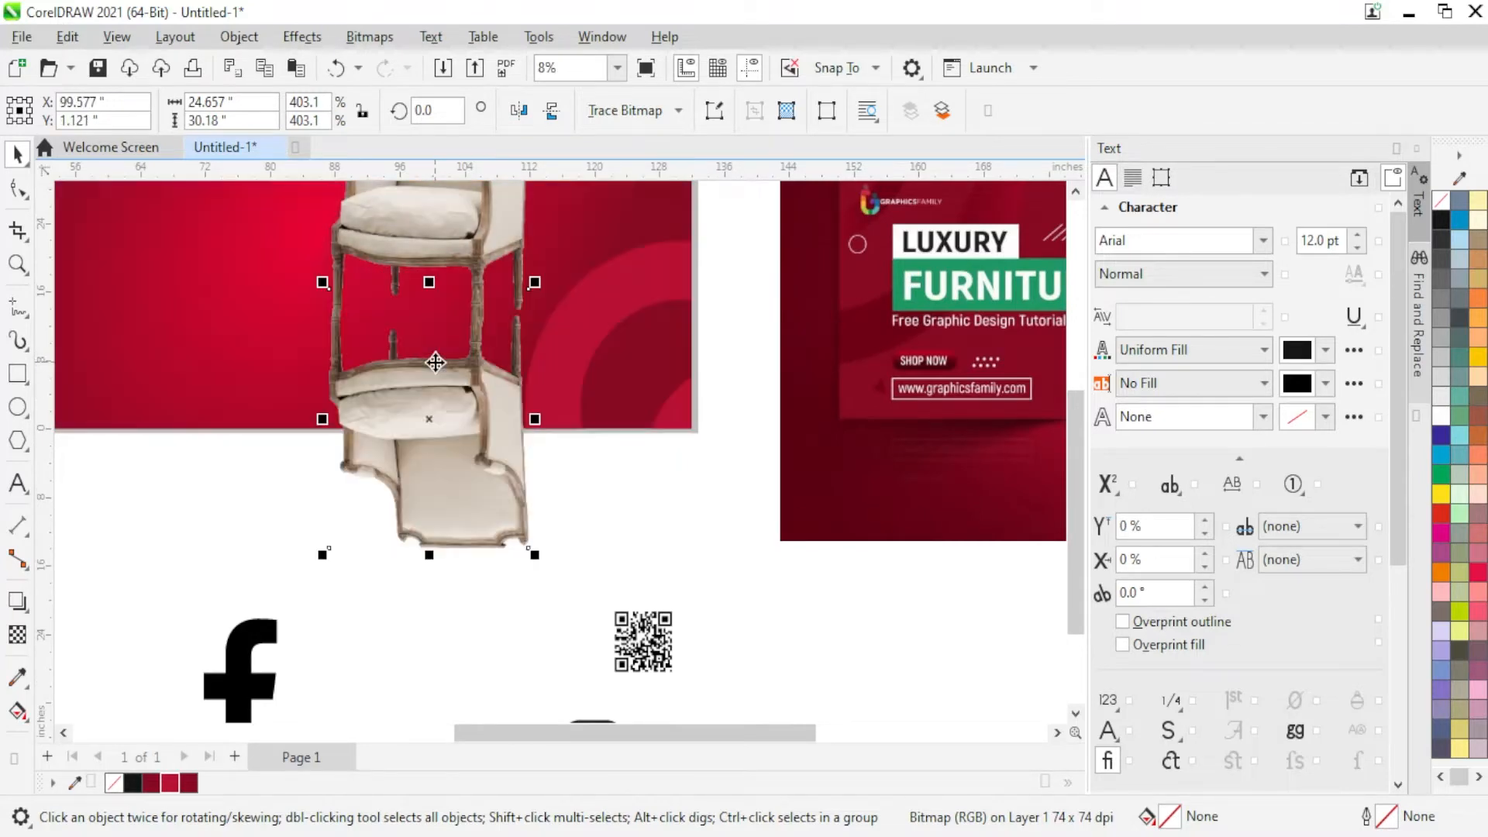
drag(436, 363, 439, 356)
click(439, 357)
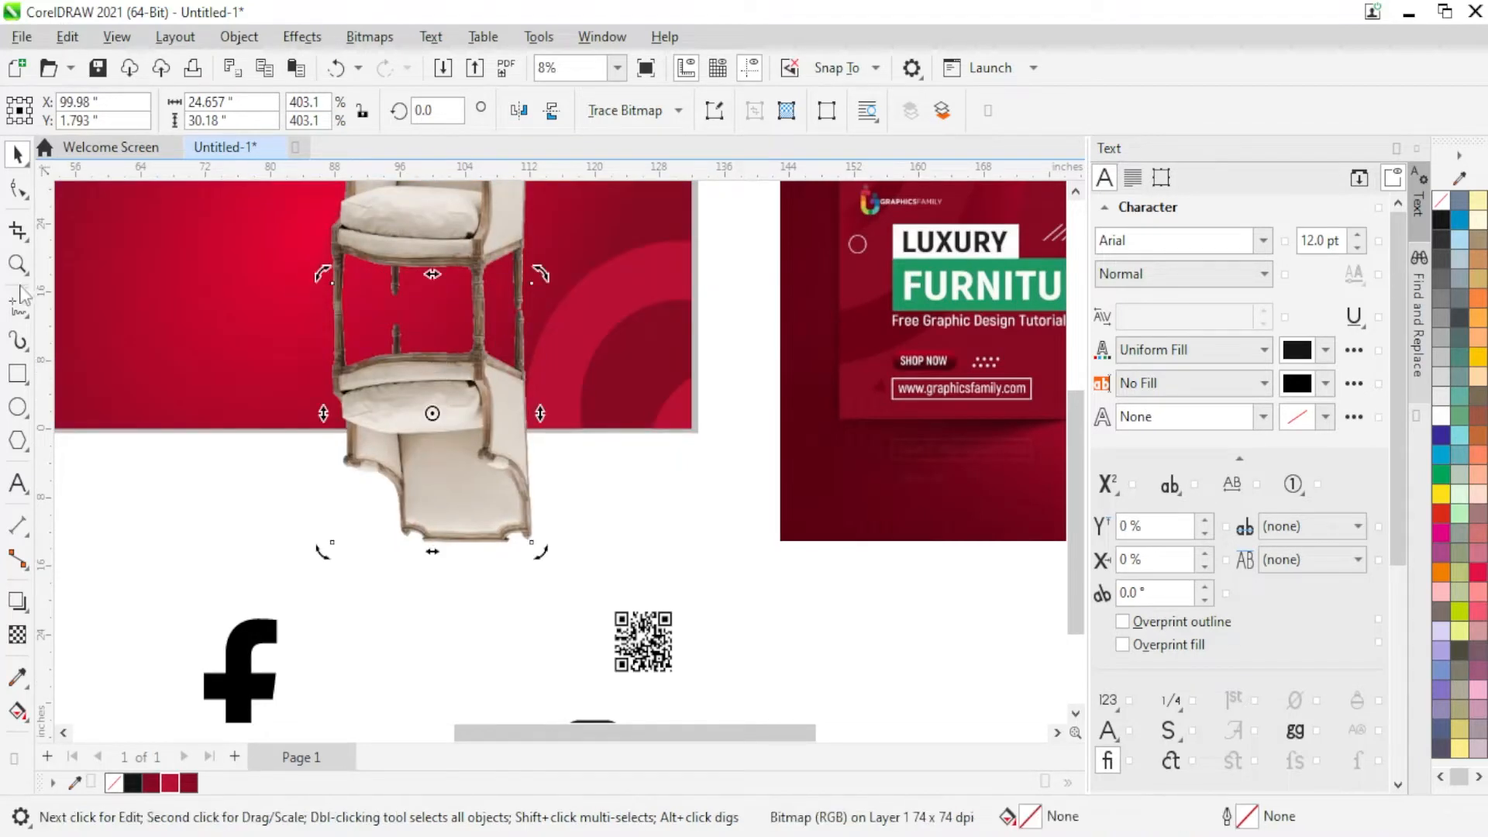
Step: Fade the mirrored chair downward with a linear fountain transparency at about 87.6° so it looks like a floor reflection
click(17, 635)
drag(411, 458, 431, 502)
key(ctrl+z)
drag(432, 380, 420, 195)
key(ctrl+z)
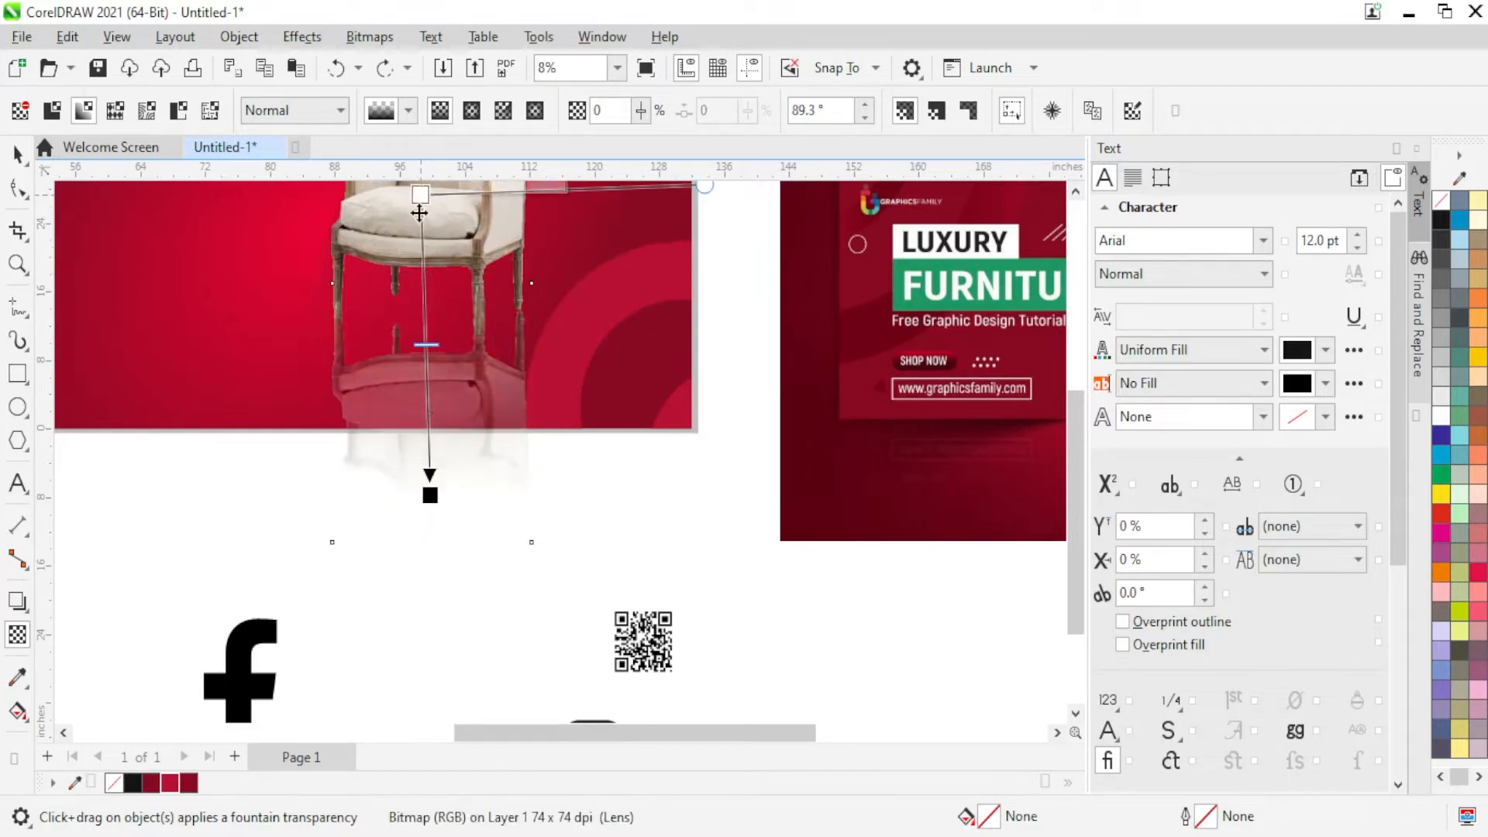
scroll(446, 424, down, 2)
scroll(438, 267, up, 2)
drag(433, 464, 431, 354)
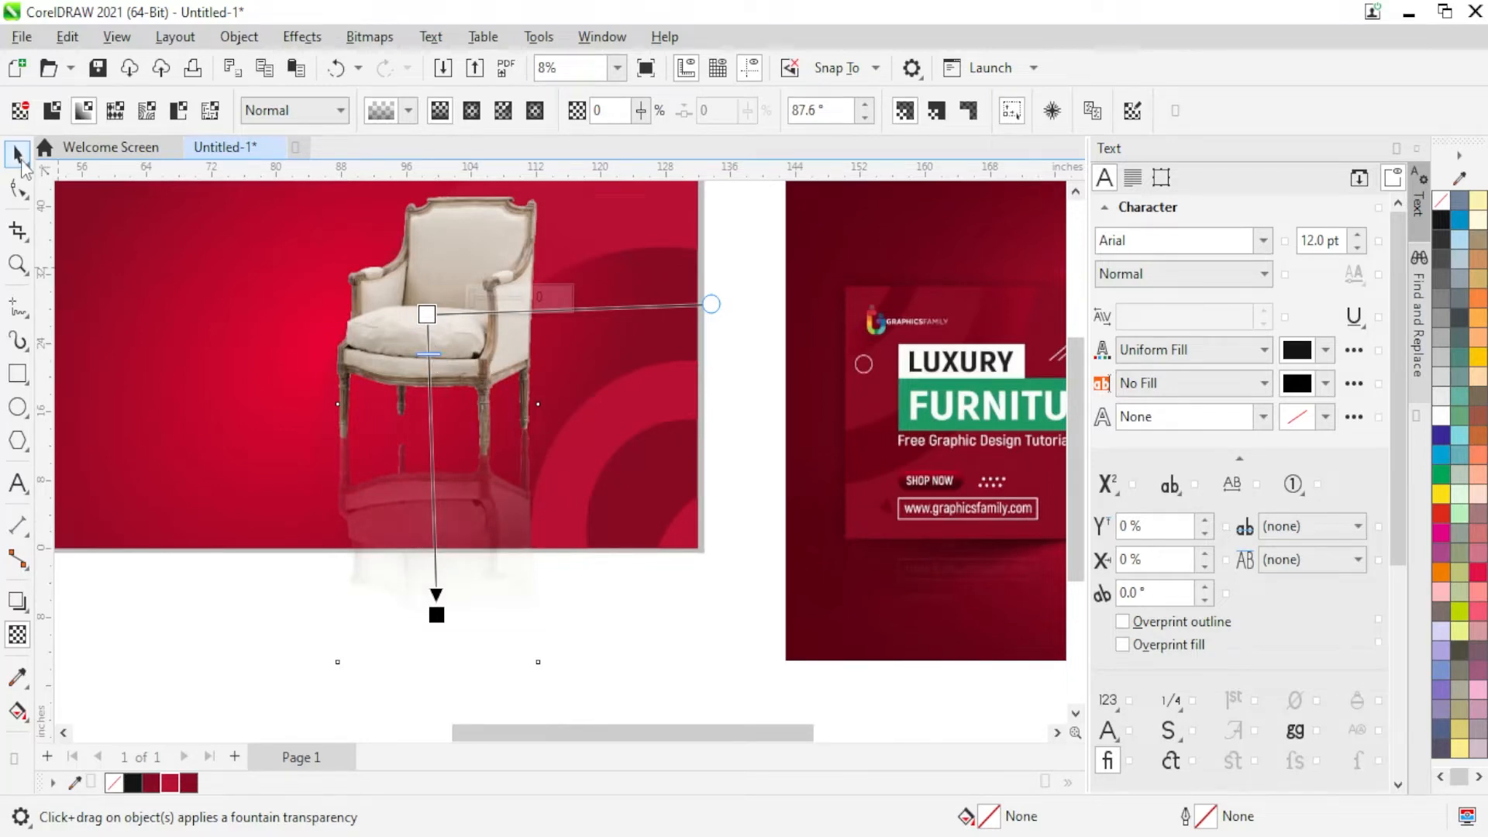
Step: PowerClip the faded chair reflection inside the banner
click(17, 155)
scroll(492, 515, down, 2)
right_click(491, 515)
click(571, 485)
click(180, 511)
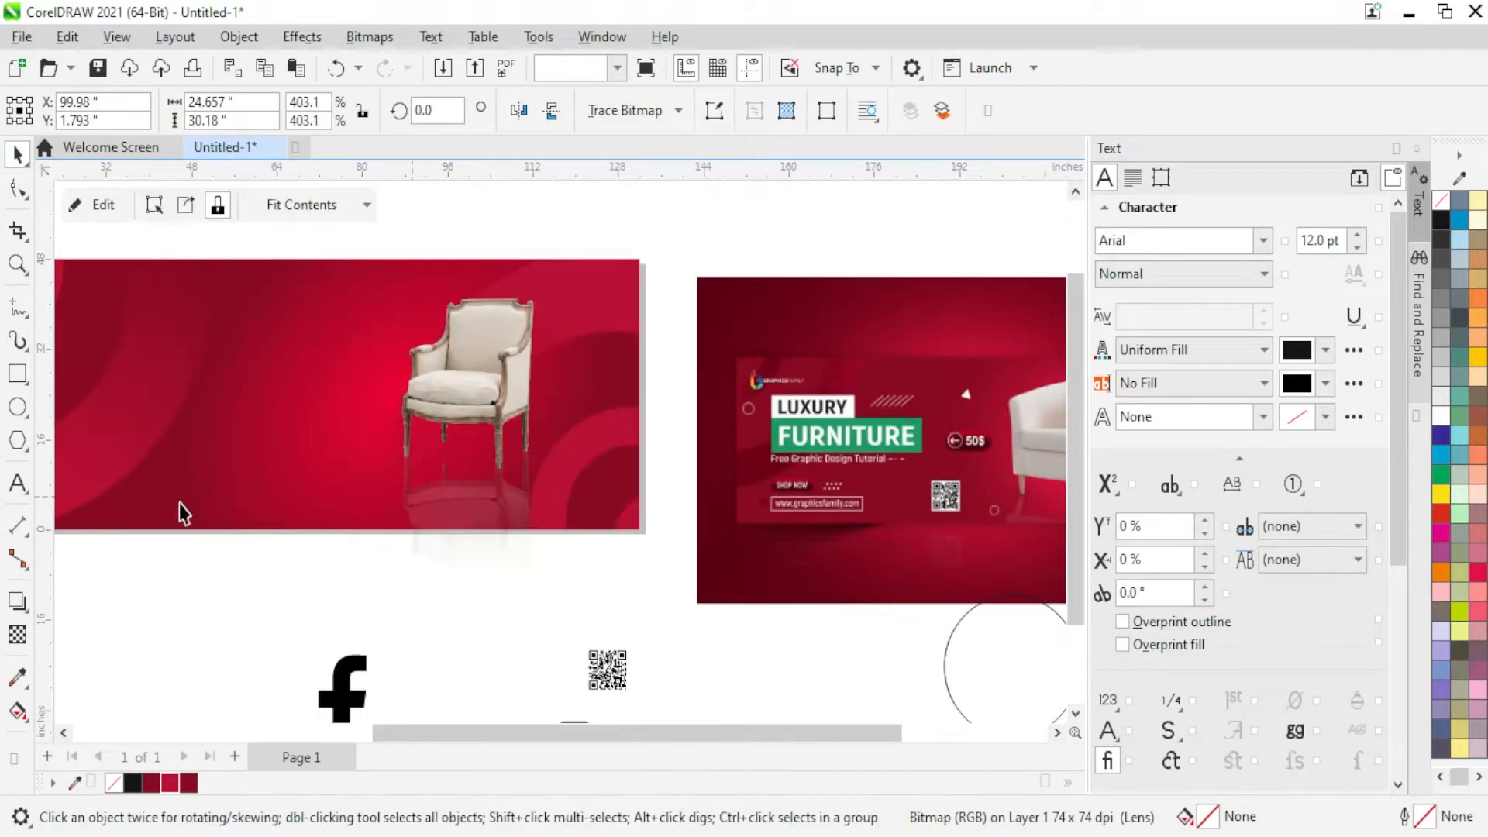
click(418, 609)
Step: Move the plain circle onto the reference image's 15% SAVE badge and shrink it to roughly the badge's size
scroll(535, 426, down, 4)
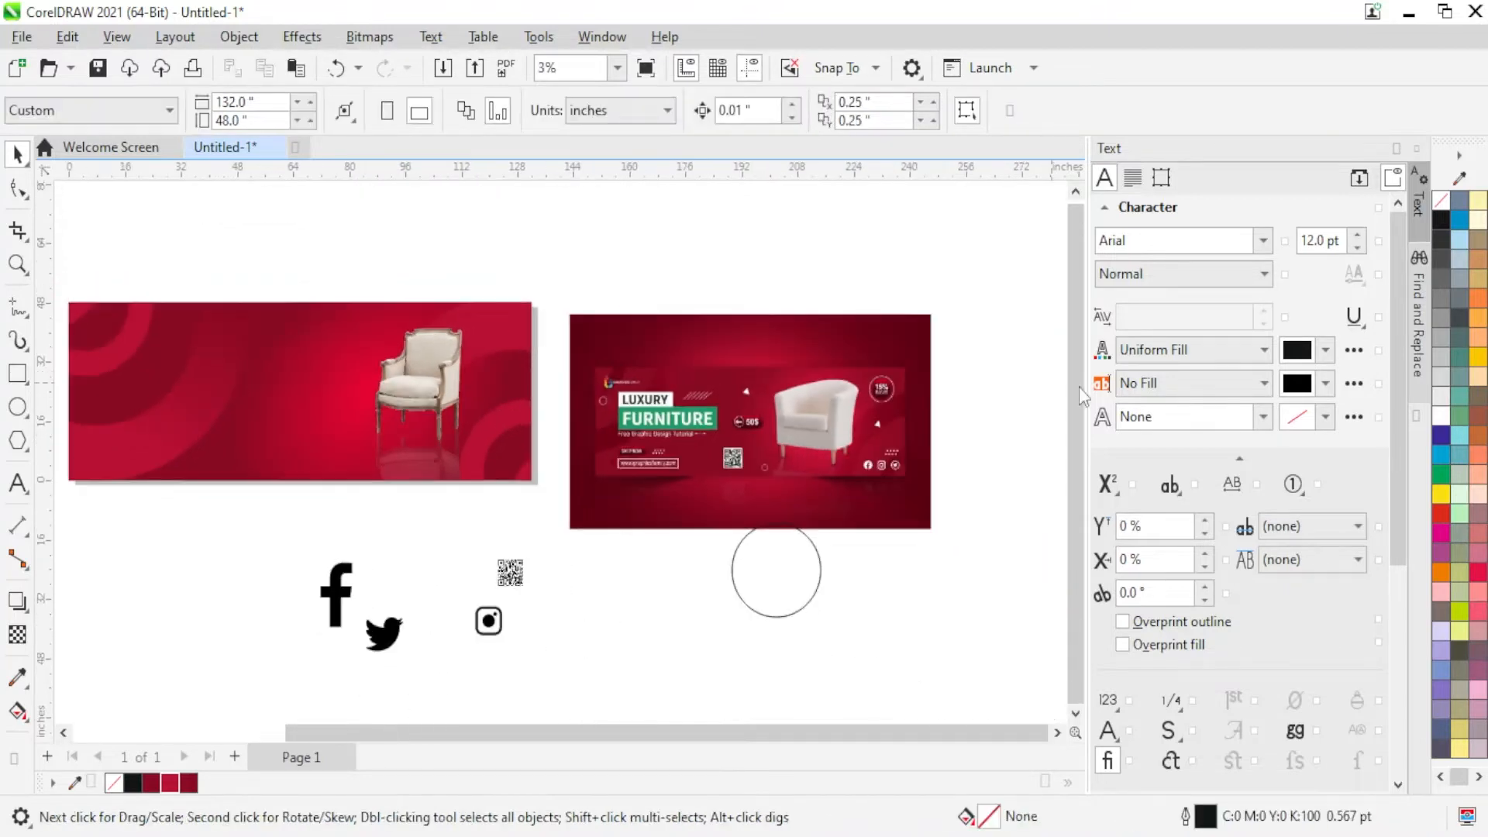
scroll(961, 426, up, 3)
click(710, 585)
scroll(707, 584, down, 2)
scroll(734, 585, up, 2)
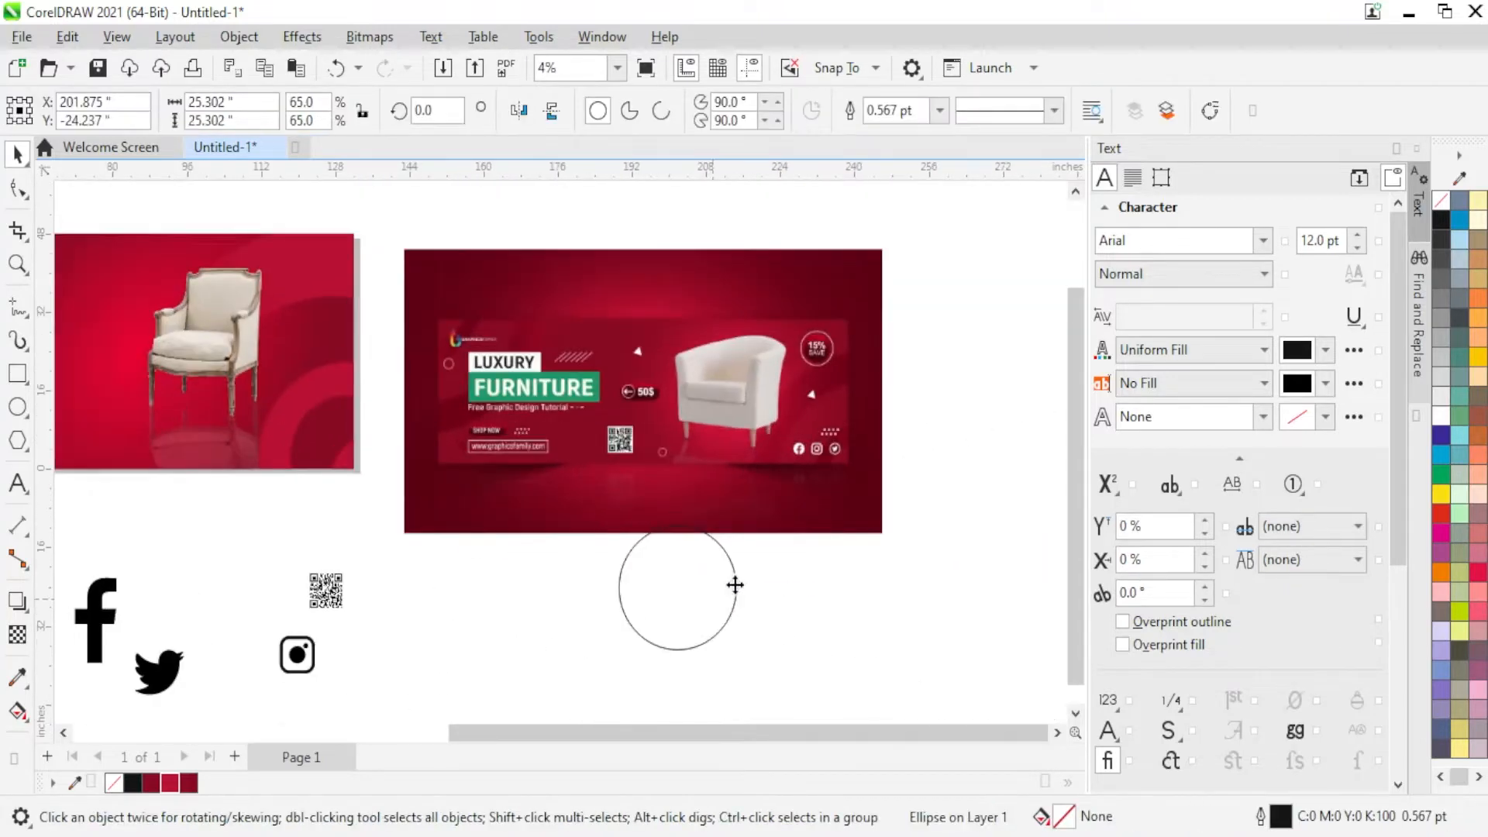
drag(735, 585, 954, 380)
scroll(965, 515, up, 3)
drag(938, 661, 449, 291)
Step: Fit the circle to the badge's inner disc at about 5.69 in diameter and place it beside the reference image
scroll(488, 242, up, 1)
scroll(504, 352, up, 2)
mouse_move(507, 347)
mouse_down()
mouse_move(532, 383)
mouse_move(515, 365)
mouse_up()
scroll(365, 332, down, 2)
drag(394, 277, 400, 274)
scroll(488, 359, up, 2)
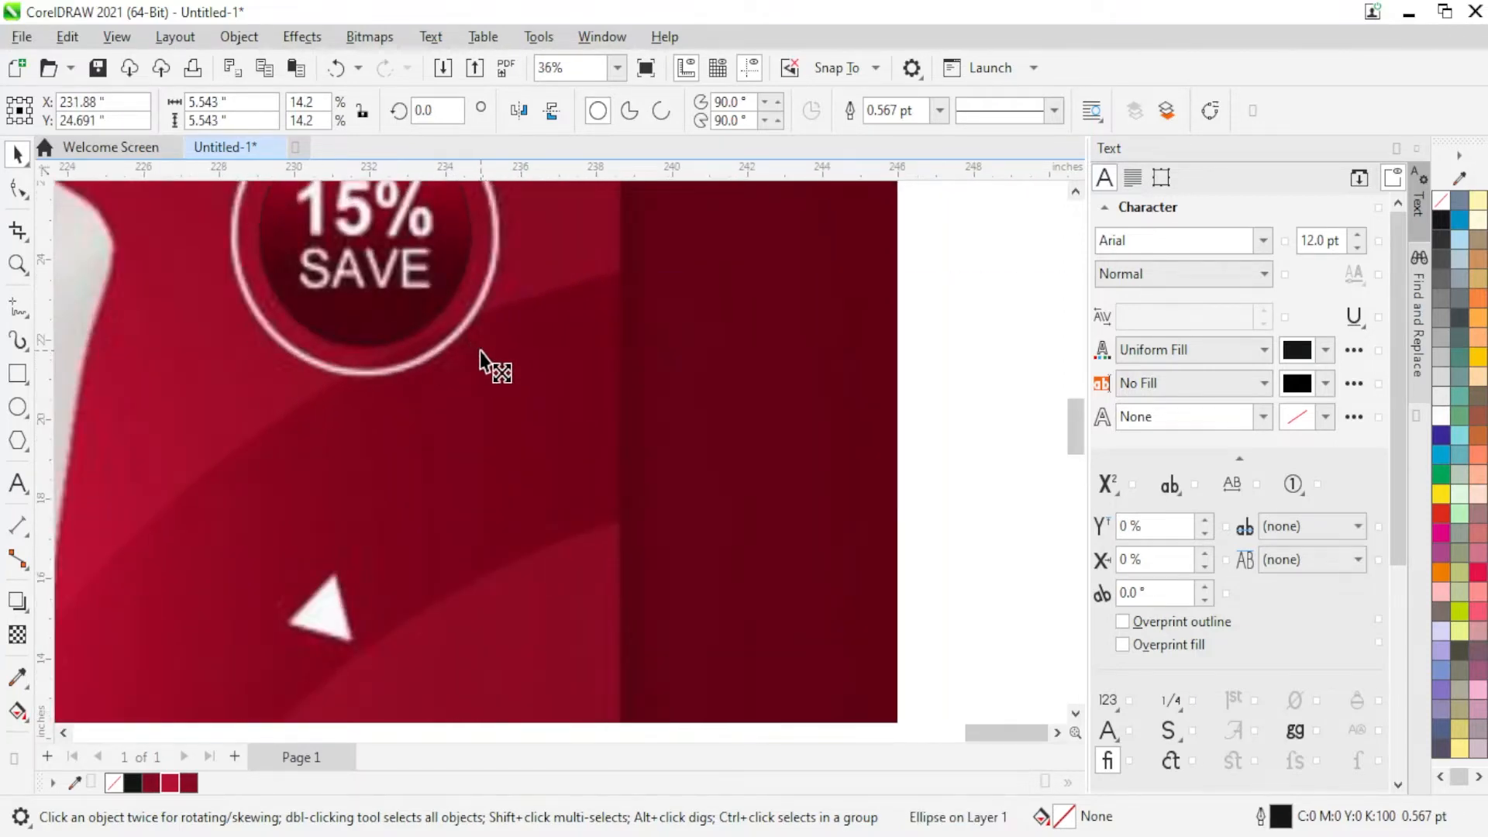
scroll(482, 353, down, 4)
drag(382, 285, 618, 373)
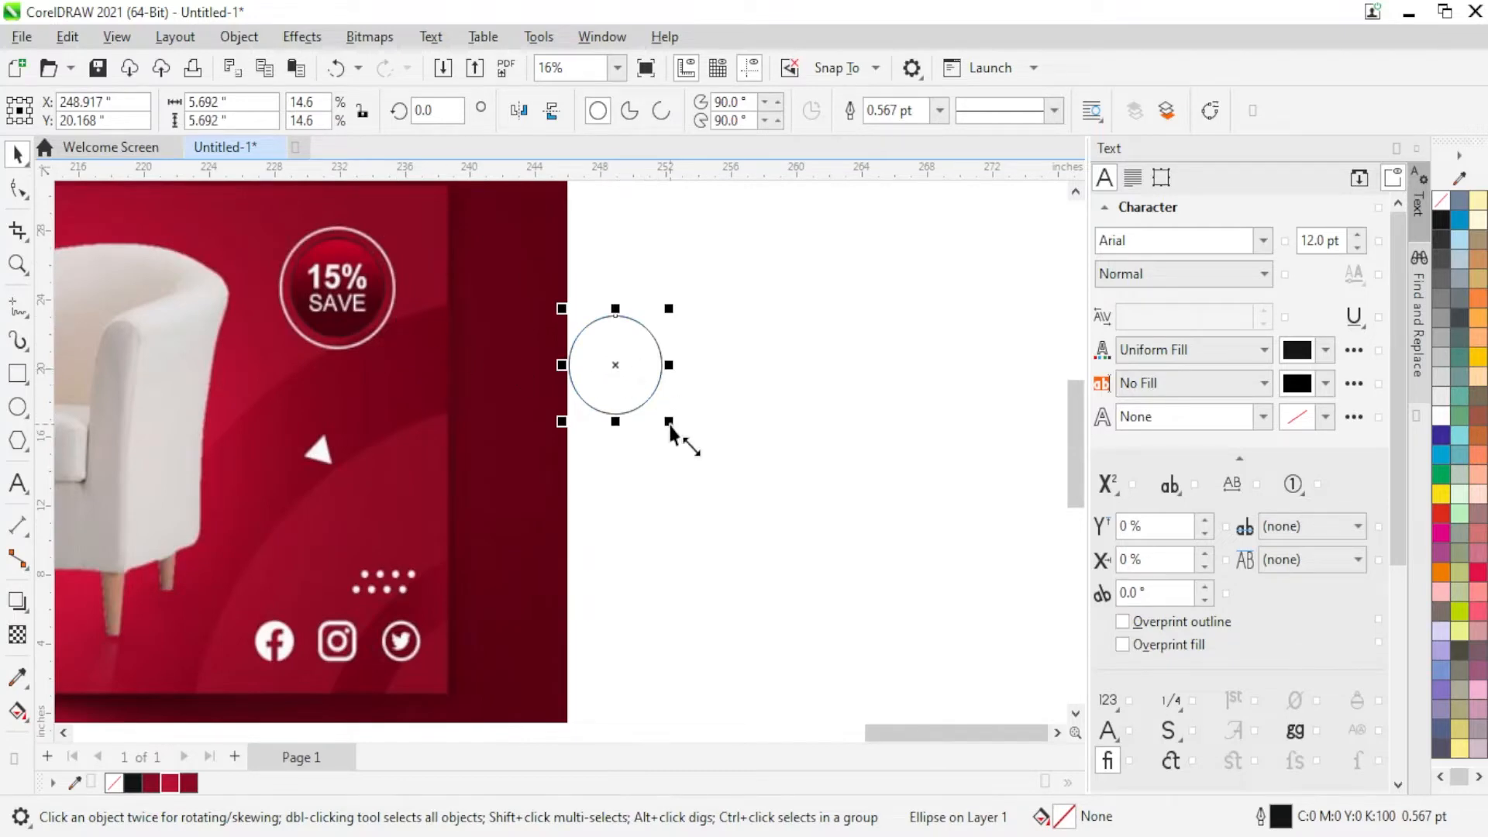
Step: Size another circle to about 6.87 in to match the badge's outer ring, then move it to the reference image's edge
drag(346, 287, 438, 394)
shift+click(347, 295)
key(c)
key(e)
click(320, 265)
scroll(318, 266, up, 1)
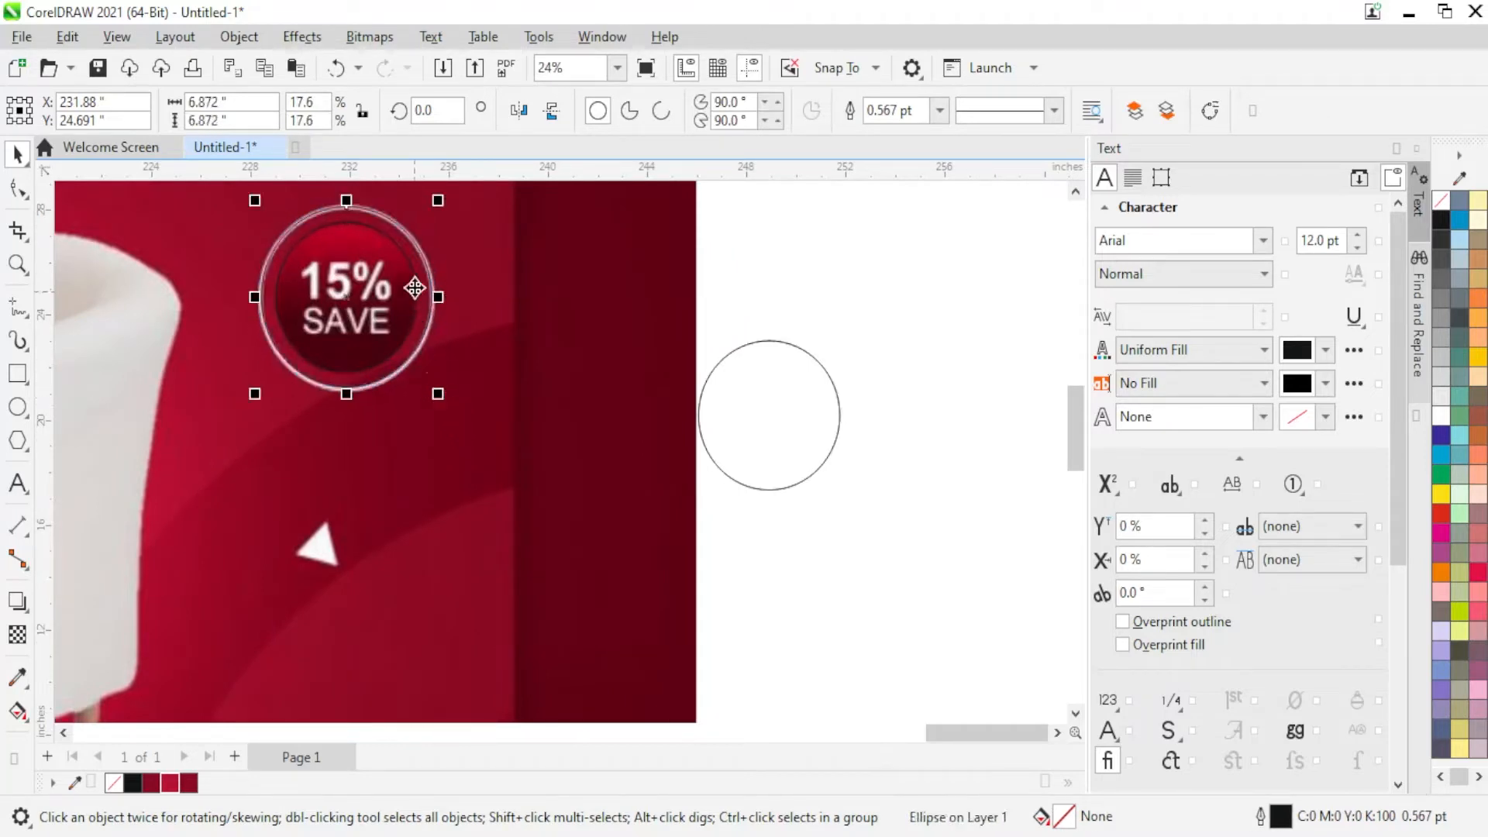
drag(414, 288, 756, 297)
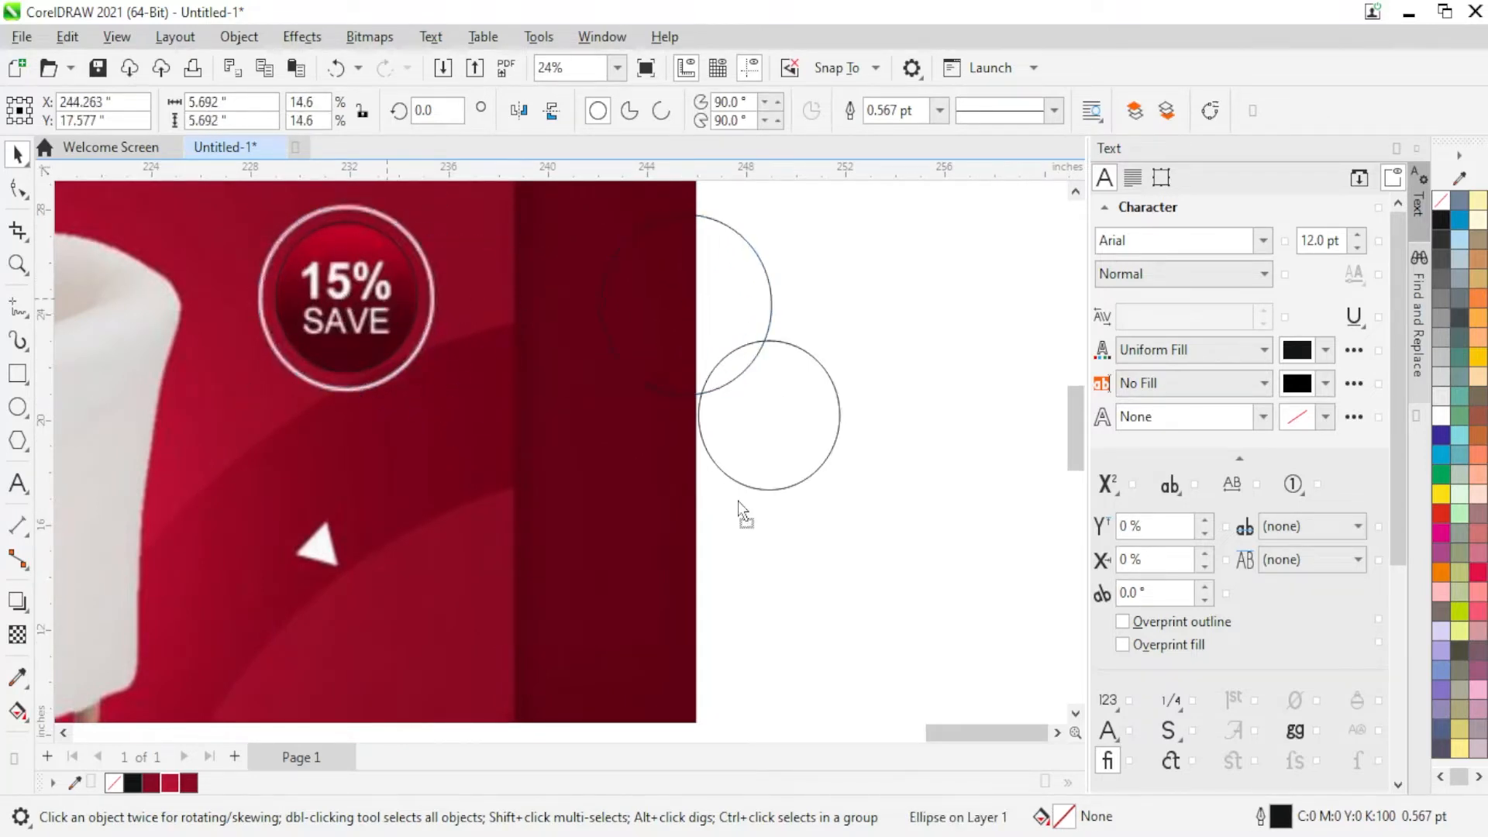
Step: Position the smaller circle below the ring circle, fill it with dark maroon #48020D sampled from the badge, and remove its outline
drag(738, 500, 776, 570)
click(804, 441)
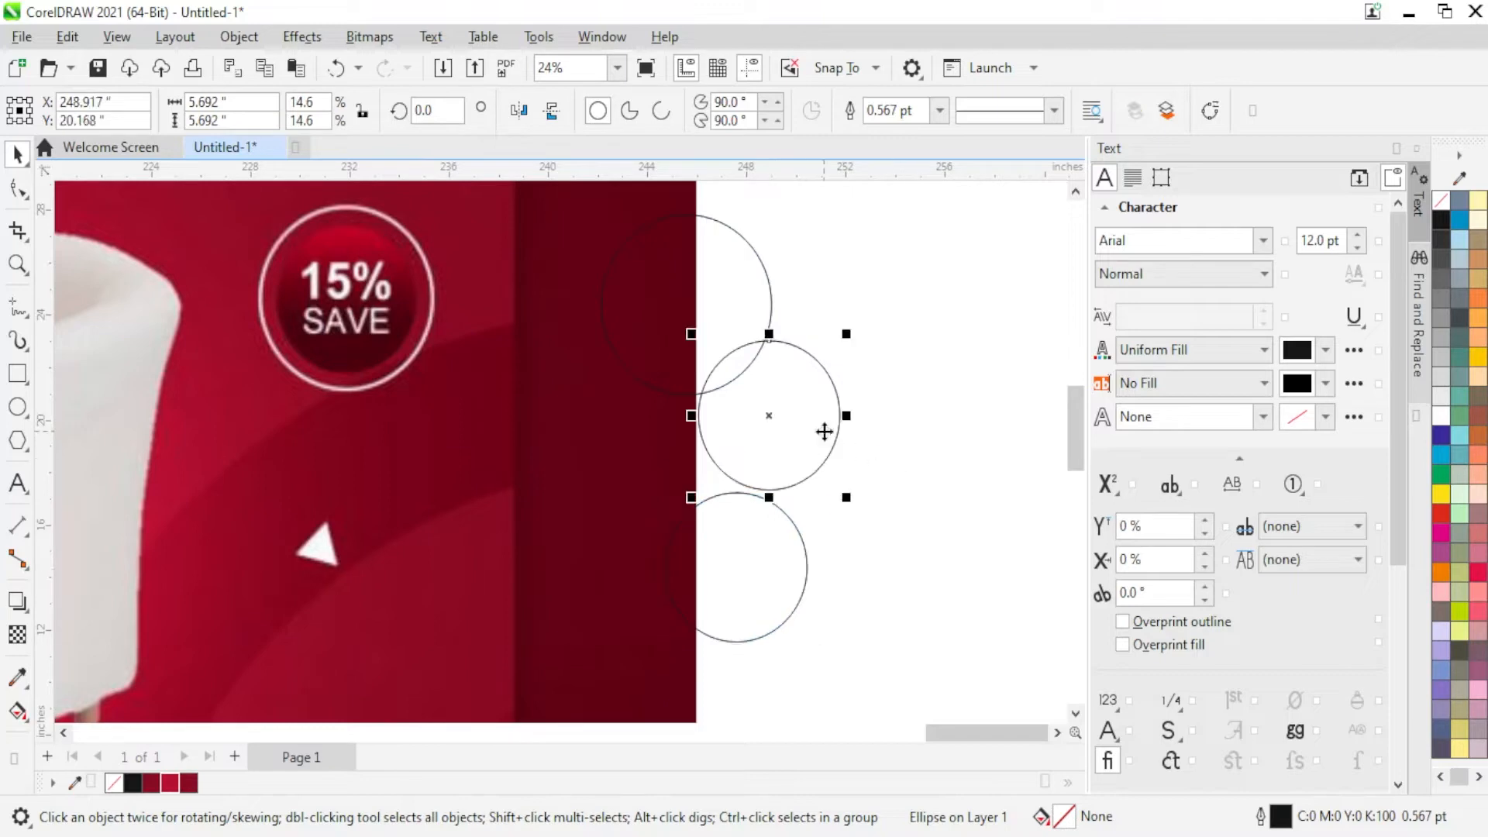
drag(810, 436, 783, 558)
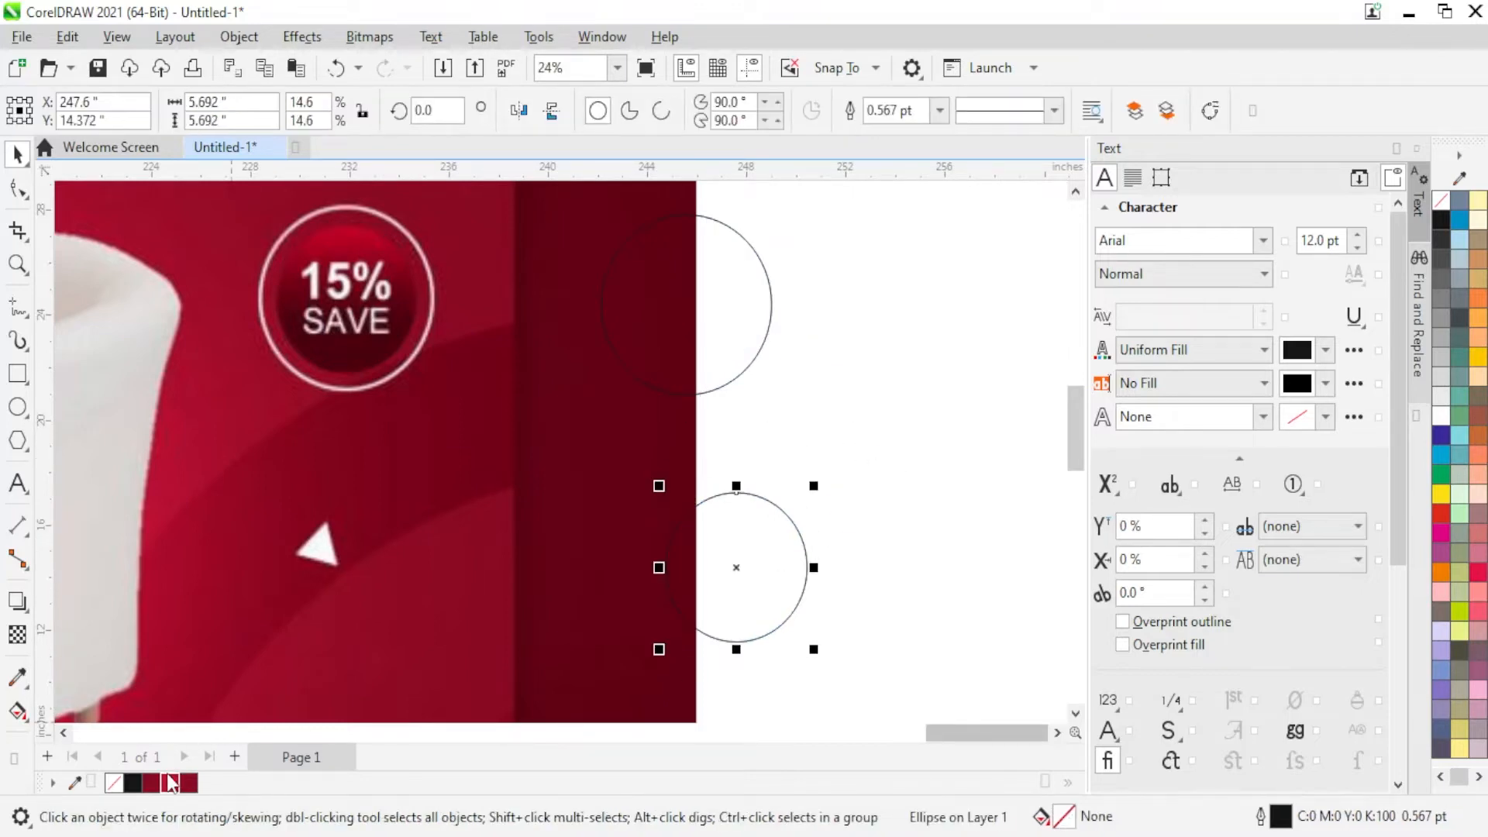
click(348, 348)
click(206, 783)
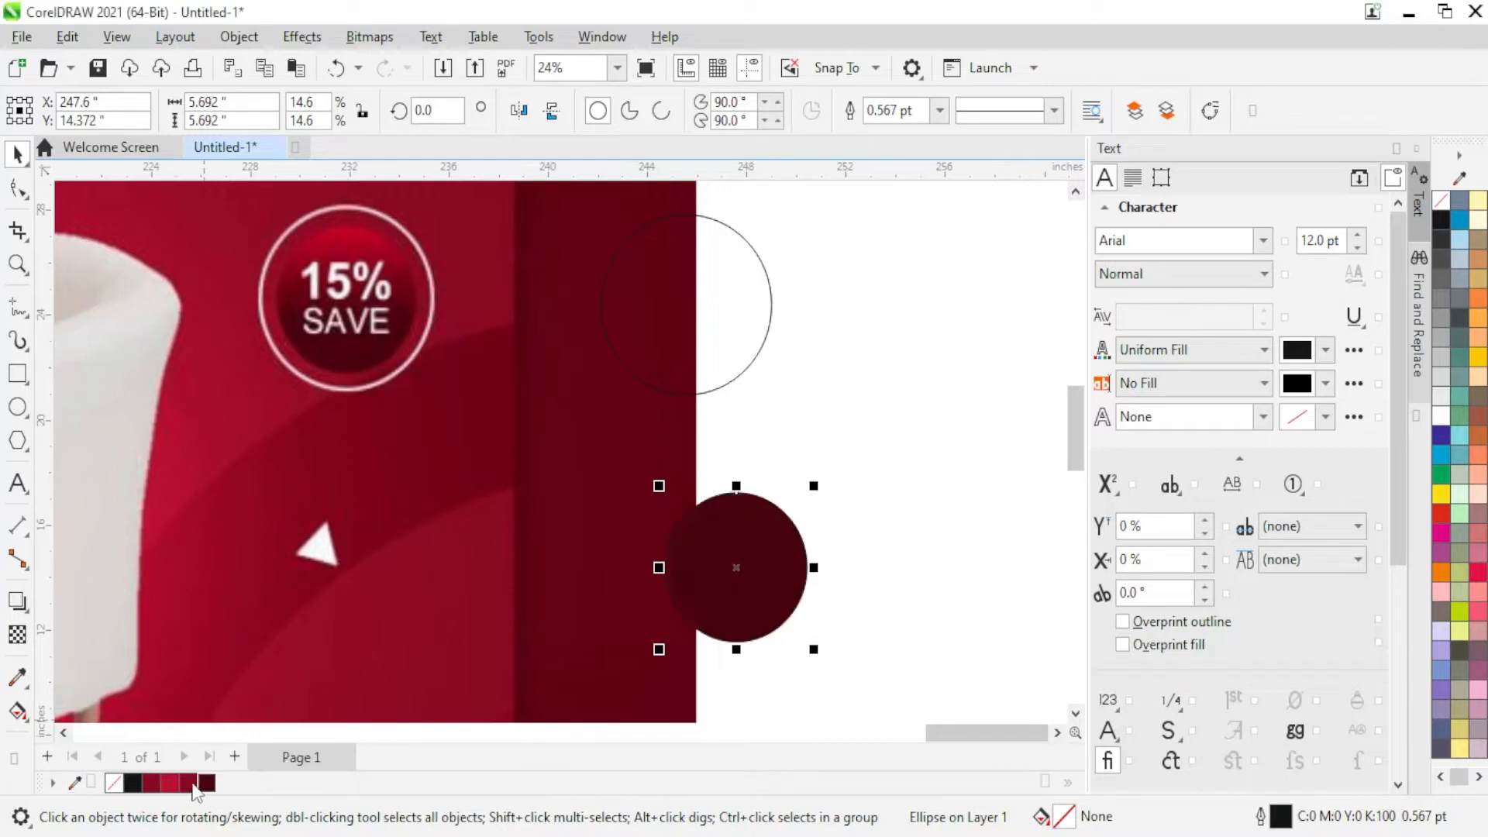
right_click(115, 789)
click(166, 475)
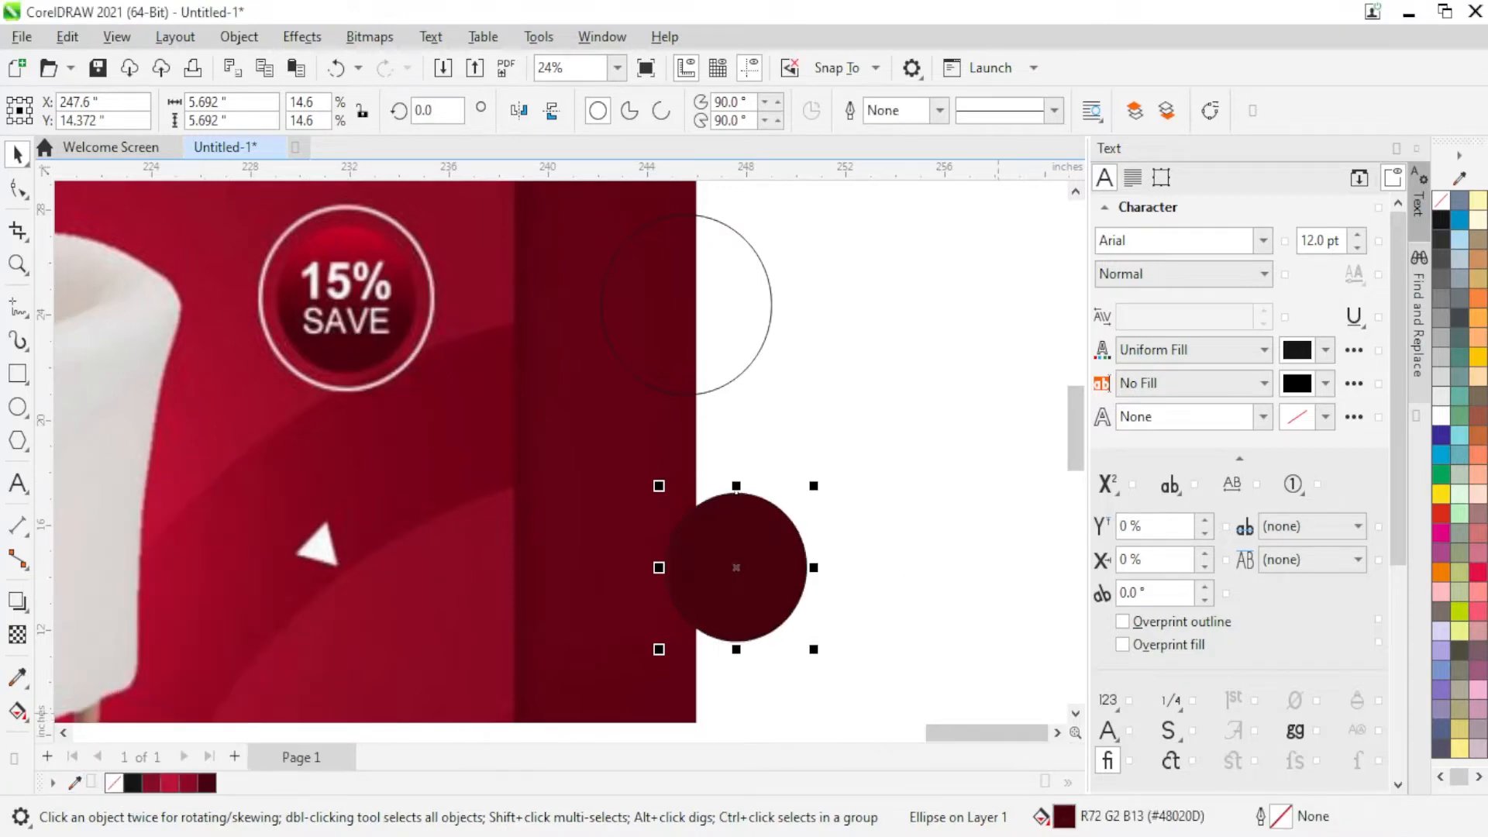
Step: Give the maroon disc a linear fountain fill ending in red #C30027 sampled from the upper part of the reference badge
double_click(1064, 817)
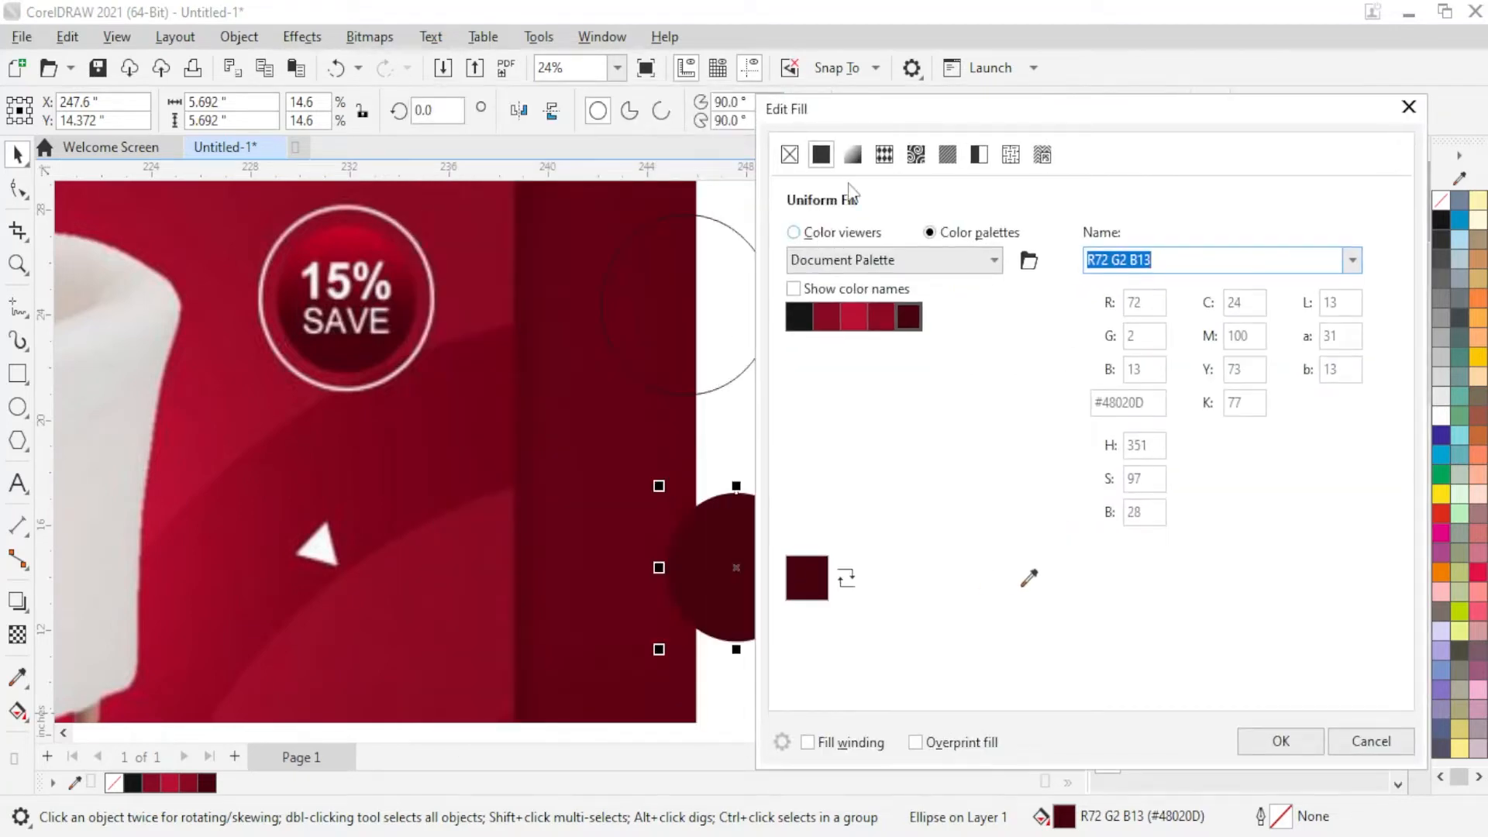
click(853, 154)
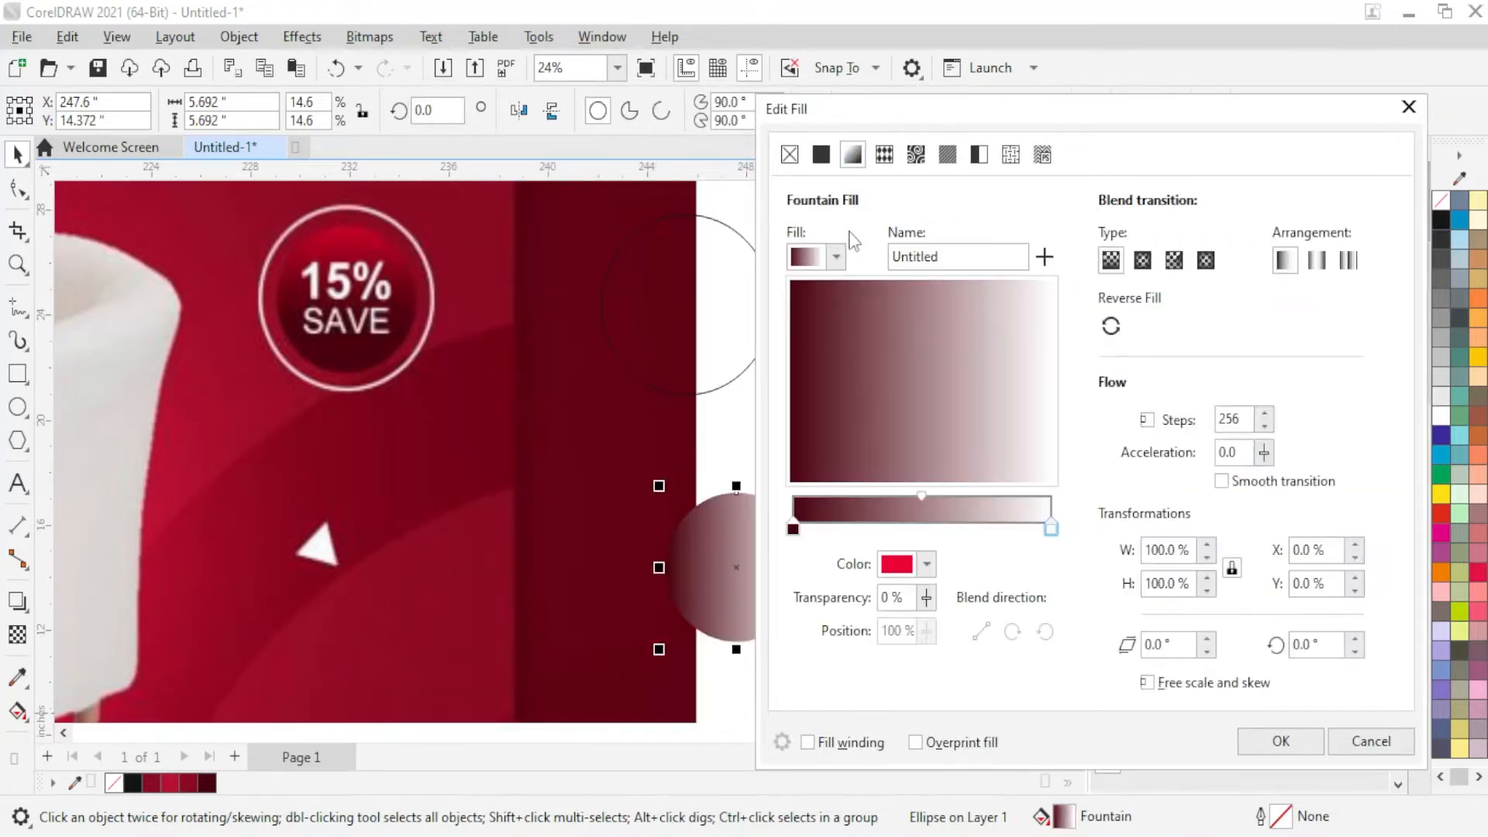
drag(914, 112, 1033, 116)
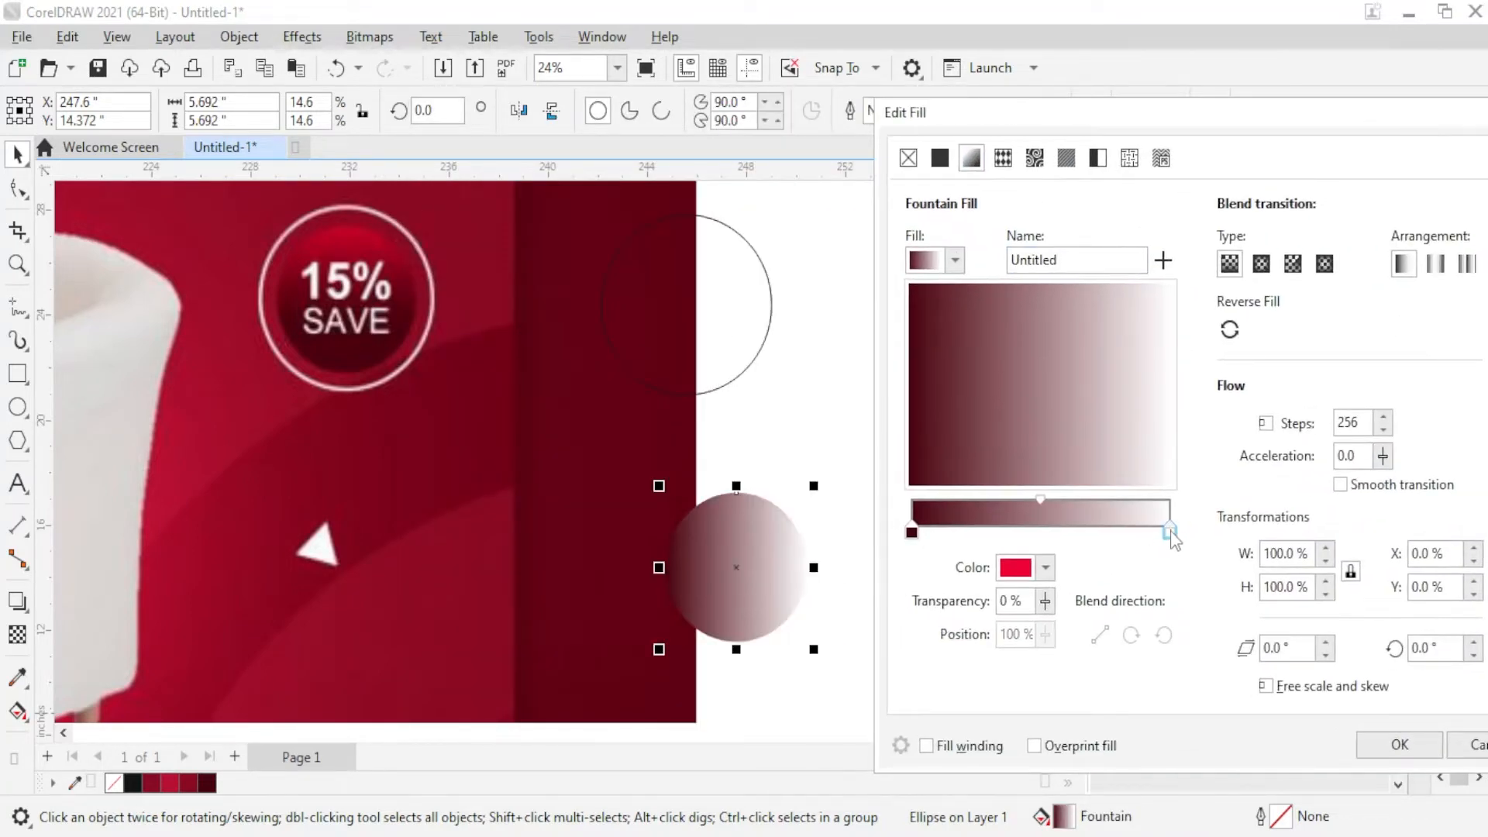
click(1046, 569)
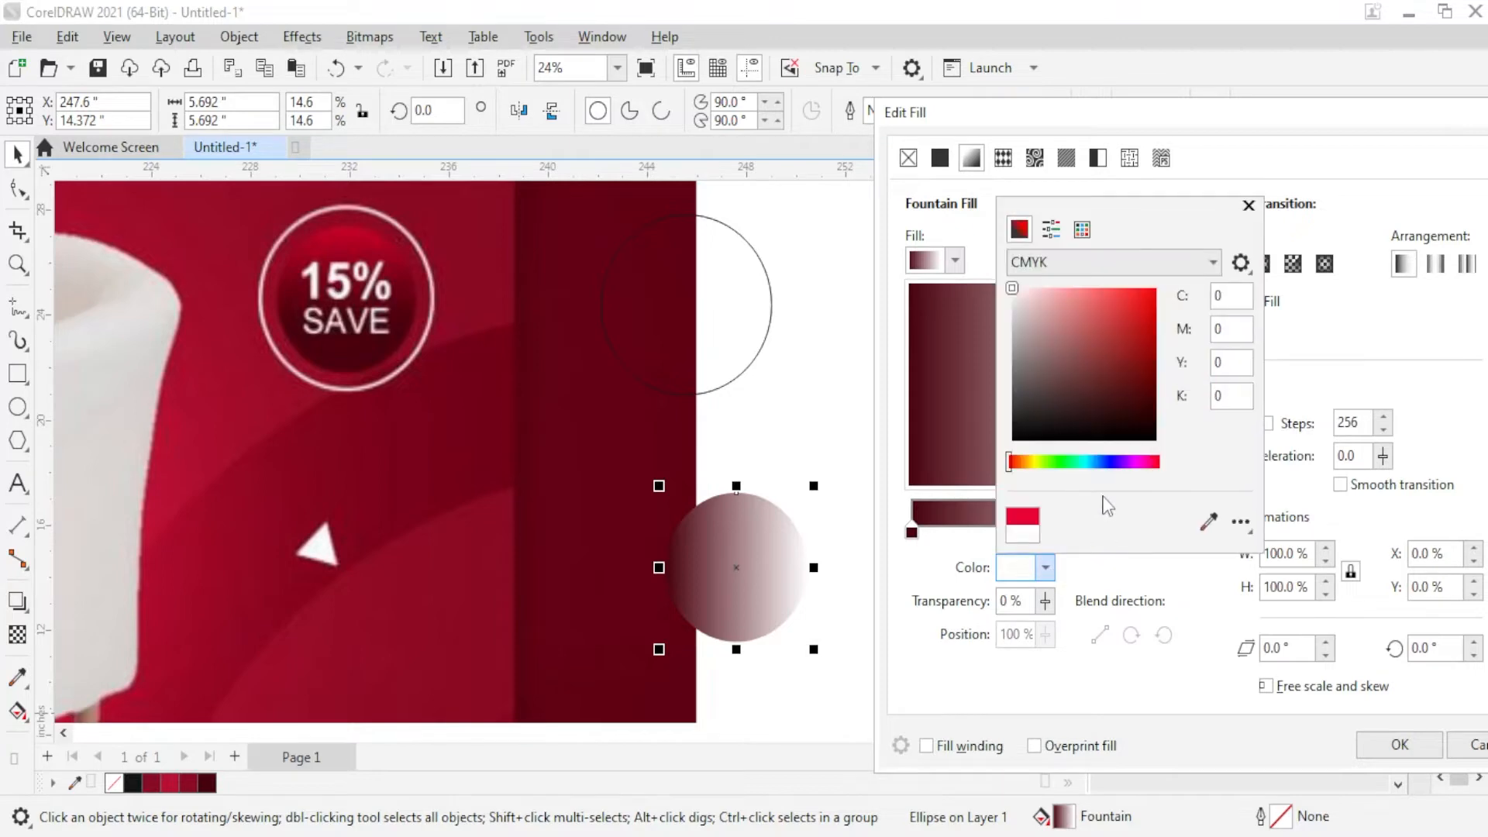
click(1206, 524)
click(357, 238)
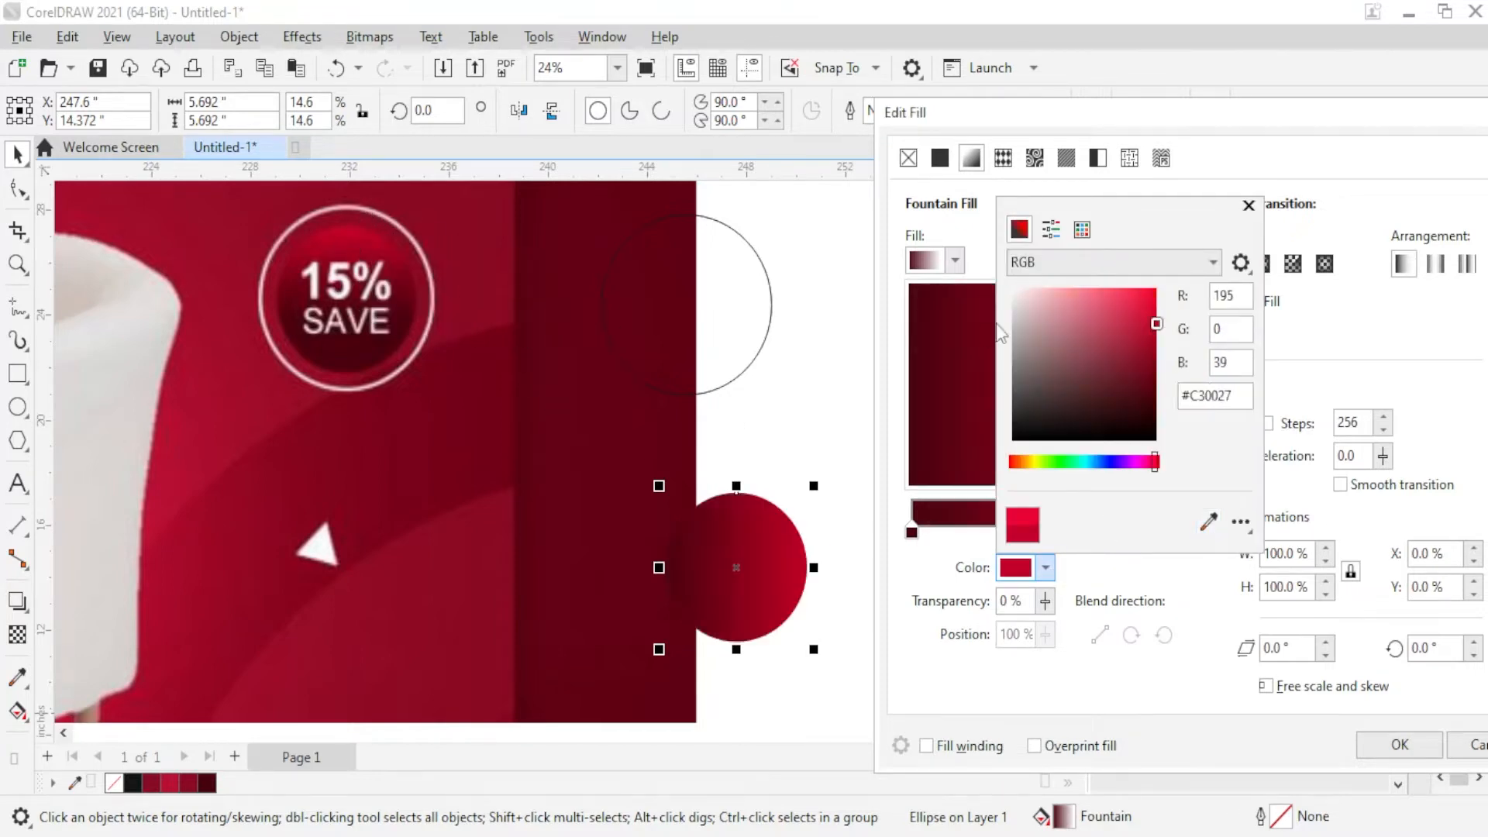
click(1364, 377)
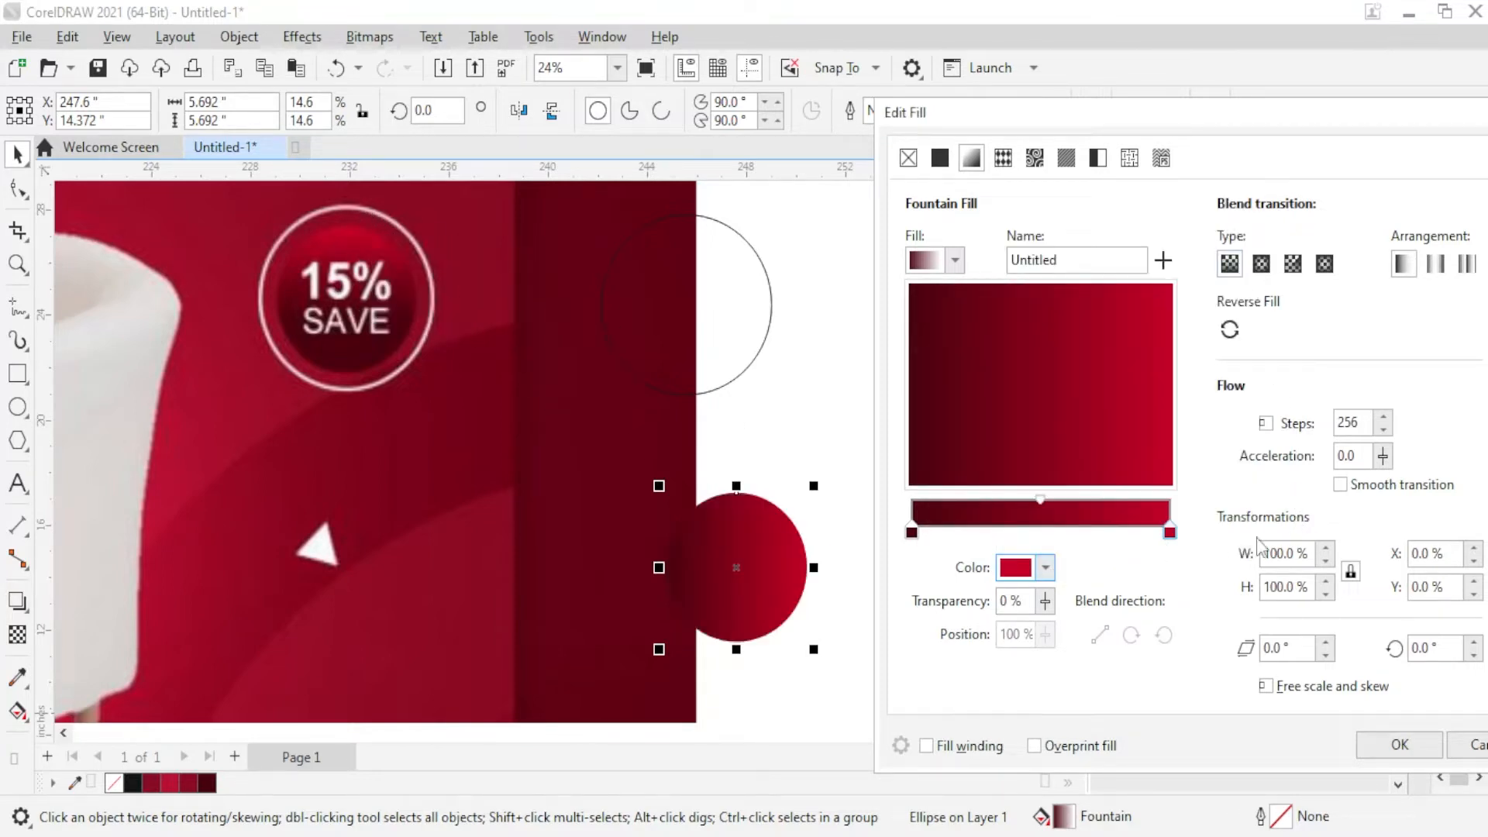
Step: Rotate the disc's fountain fill to 90° with its midpoint at 56%, and move the disc below the reference badge
drag(1048, 123, 984, 105)
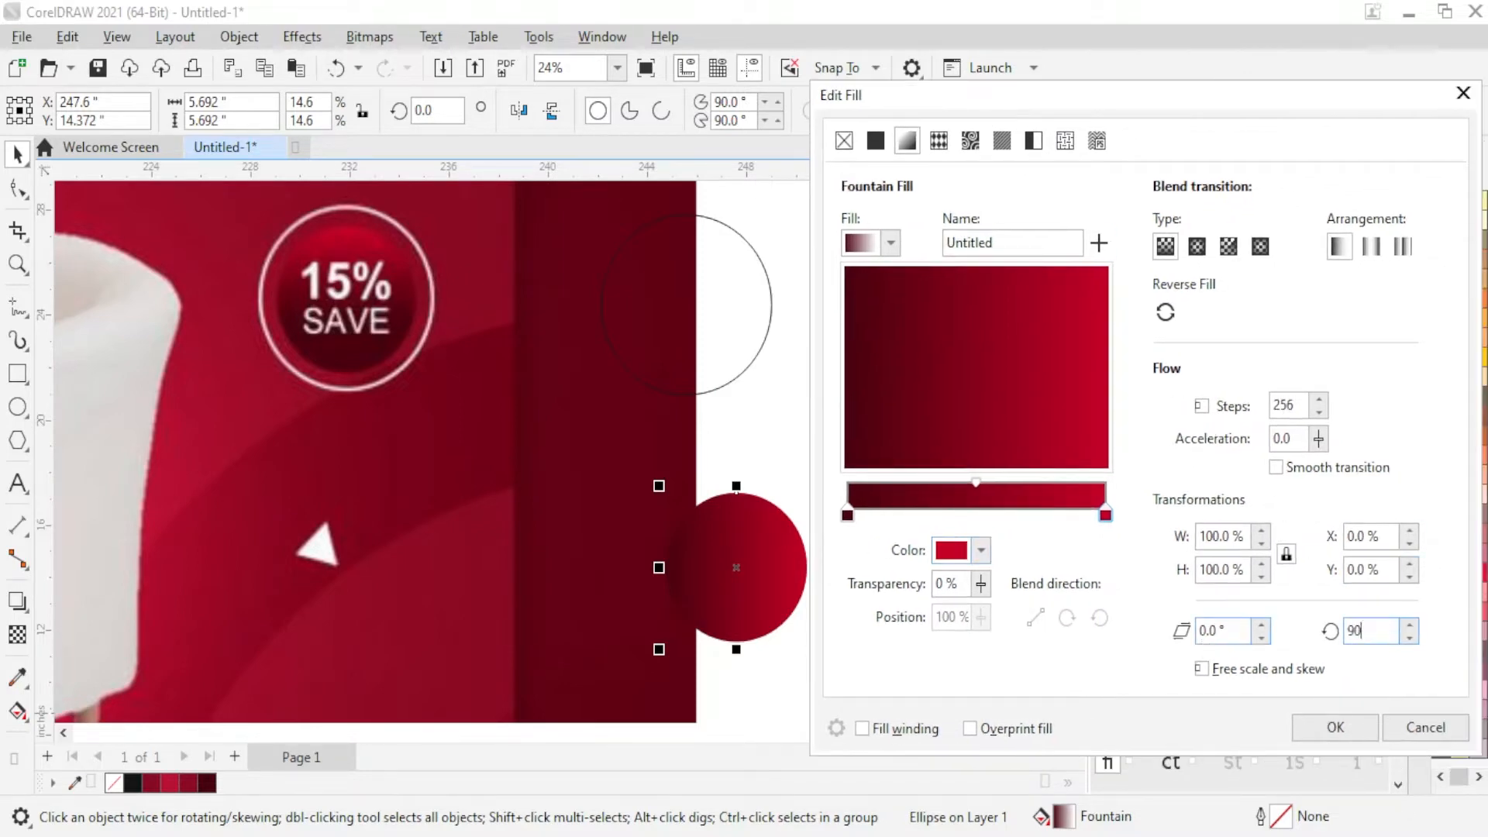
key(Return)
mouse_move(981, 485)
mouse_down()
mouse_move(1037, 485)
mouse_move(994, 482)
mouse_up()
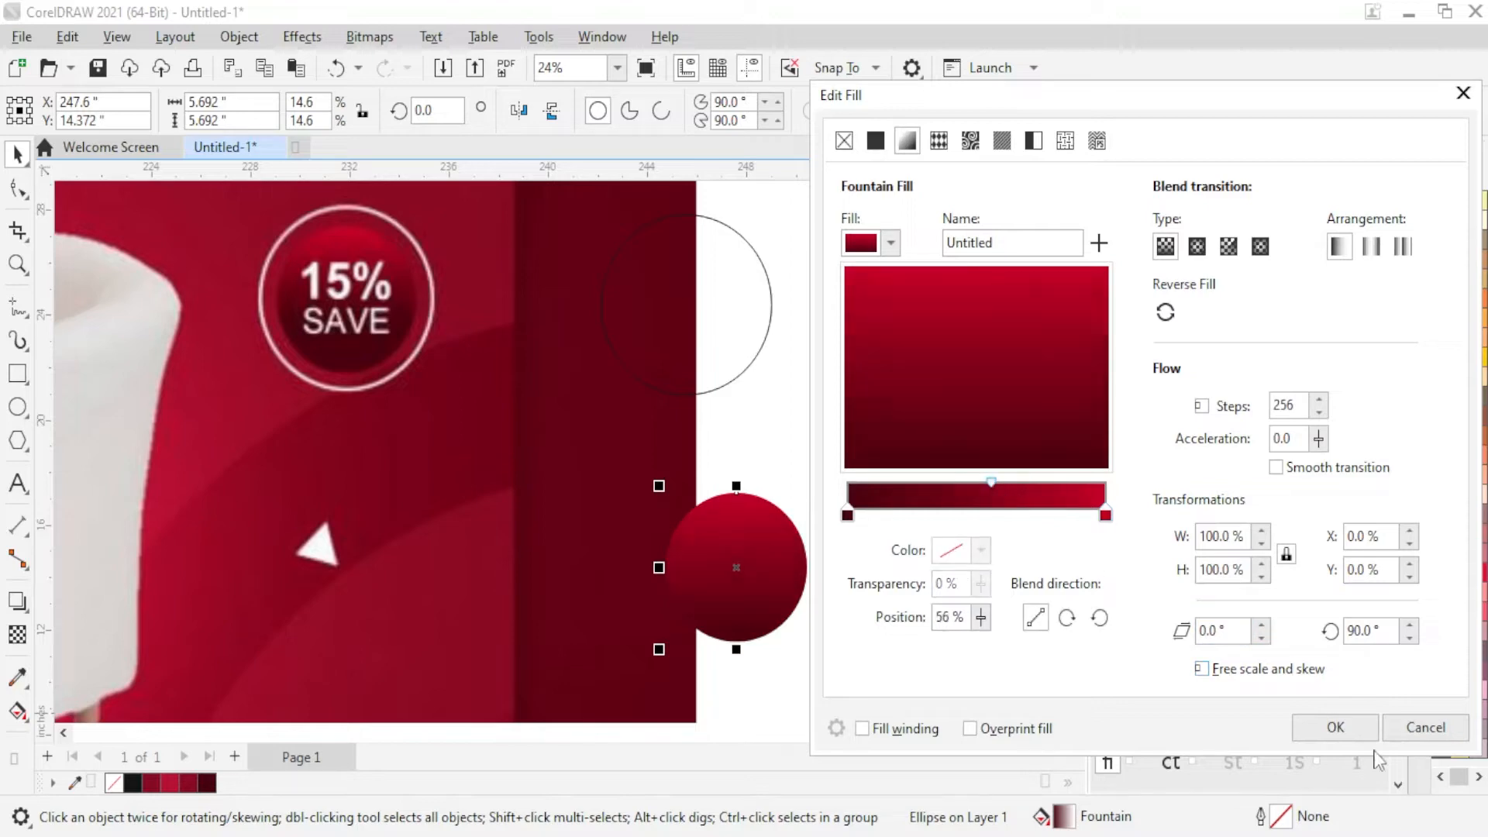
click(1334, 727)
click(722, 350)
drag(763, 573, 584, 483)
Step: Add the text "15%" beside the reference image, enlarge it to about 133 pt, and make it Arial Bold
click(738, 334)
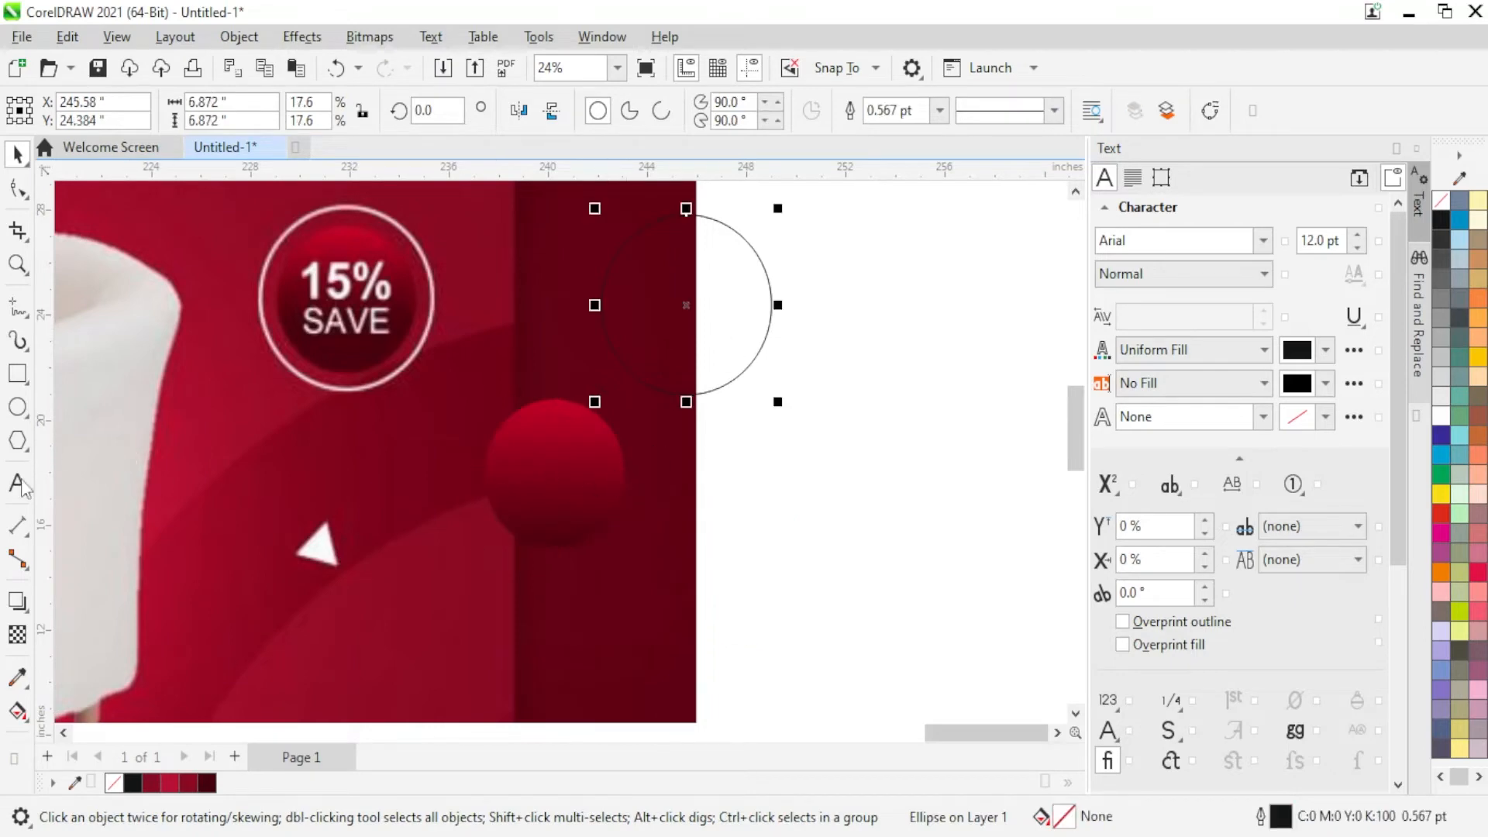
click(17, 406)
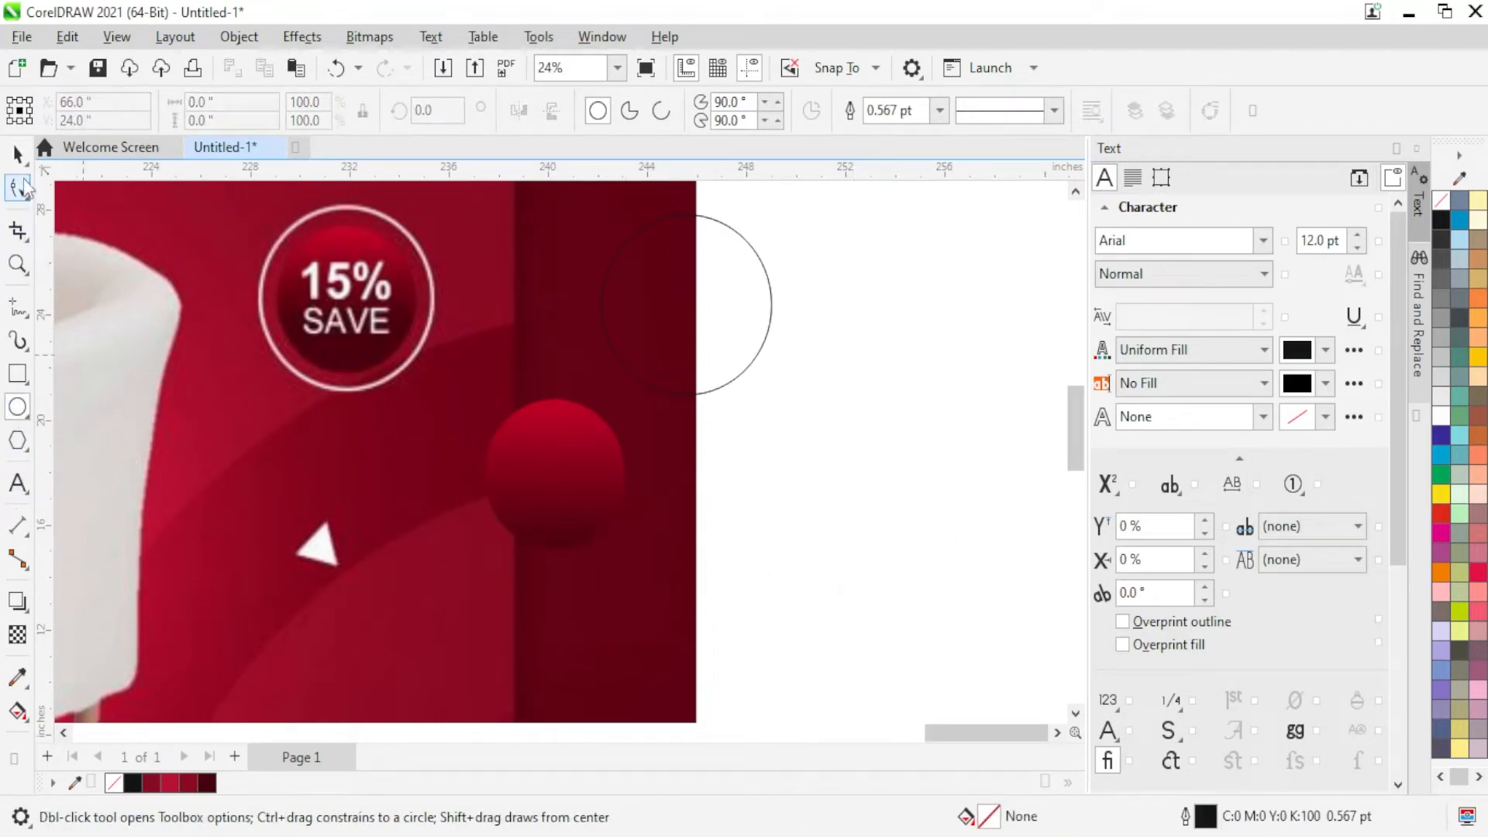
key(F8)
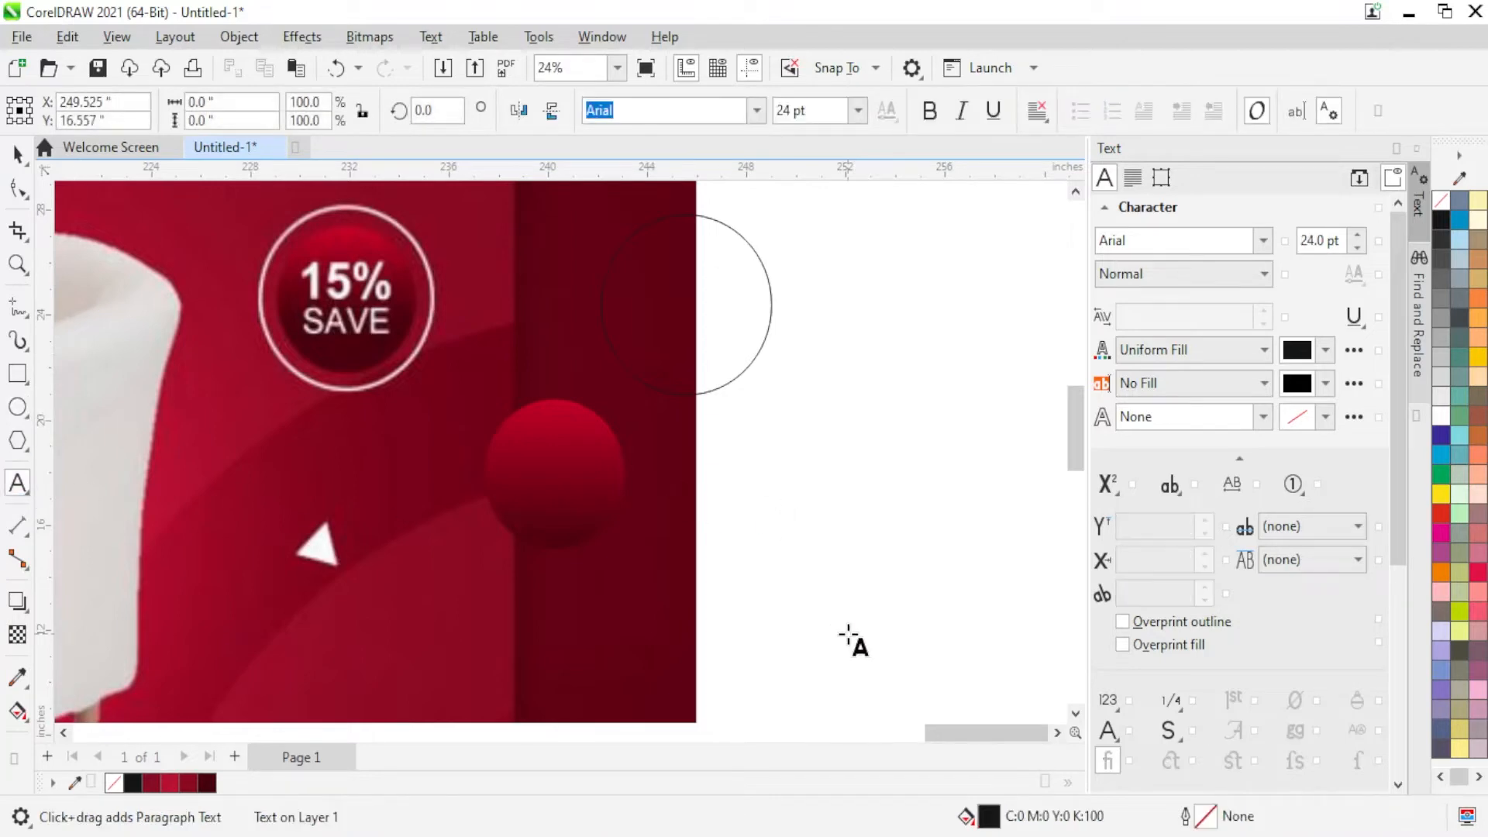
text(%)
key(ctrl+space)
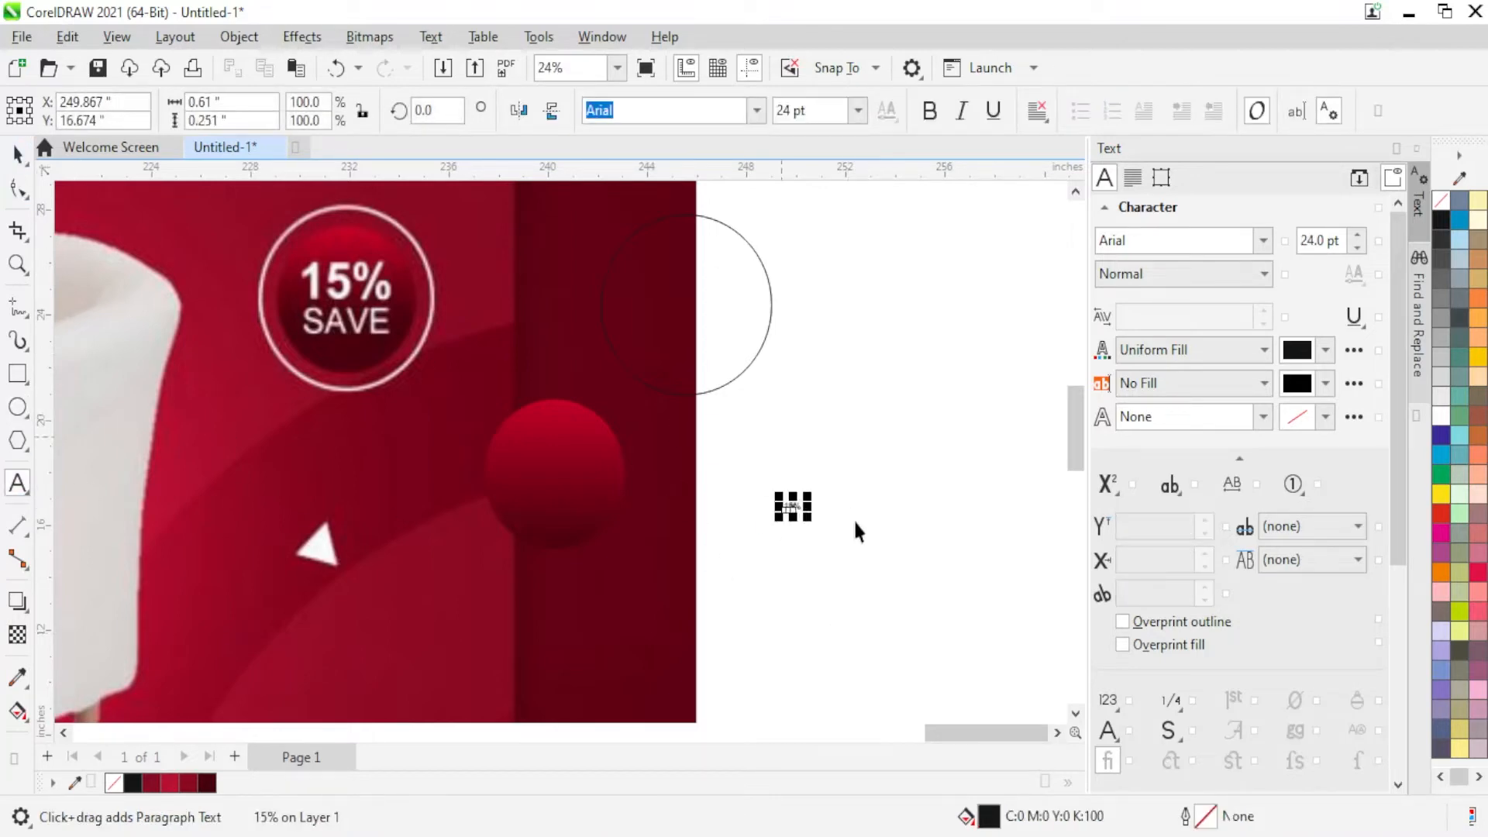
drag(811, 527, 877, 581)
click(1179, 279)
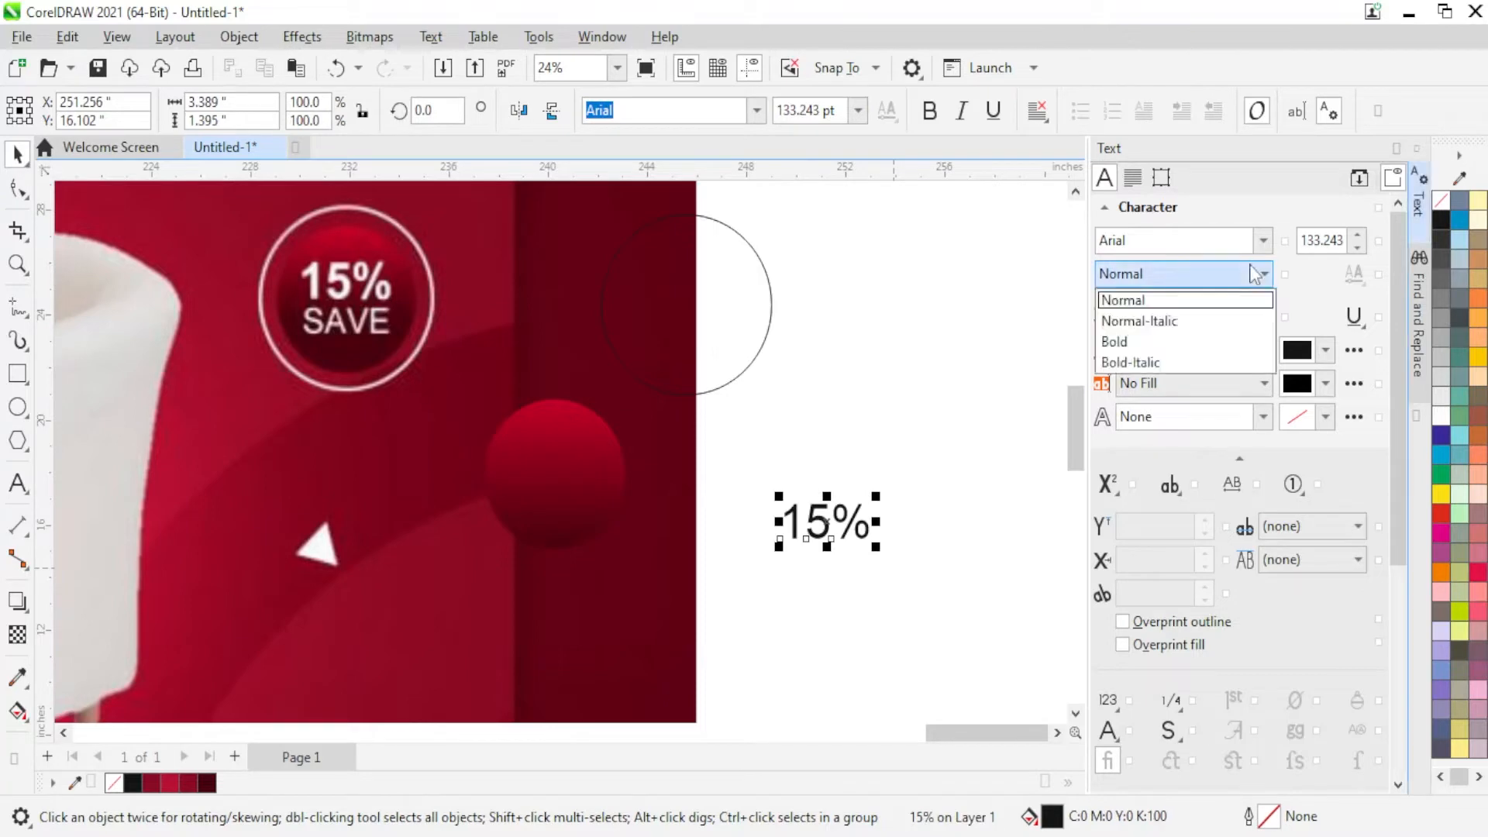
click(1209, 349)
Step: Center the 15% text horizontally on the upper part of the gradient disc and color it white
drag(823, 524, 558, 447)
shift+click(573, 500)
key(c)
click(848, 460)
click(577, 449)
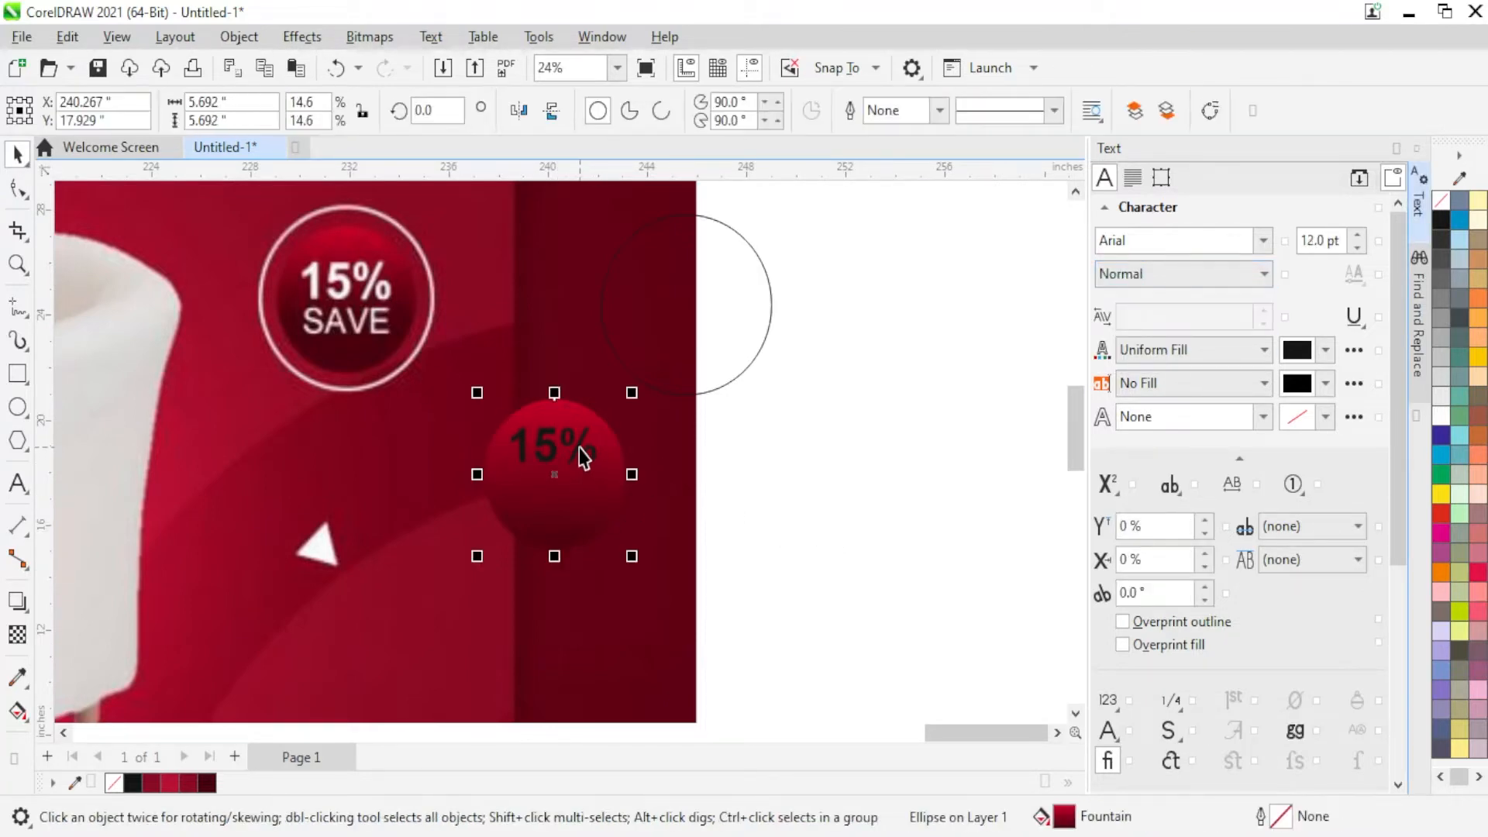
click(579, 448)
click(1440, 435)
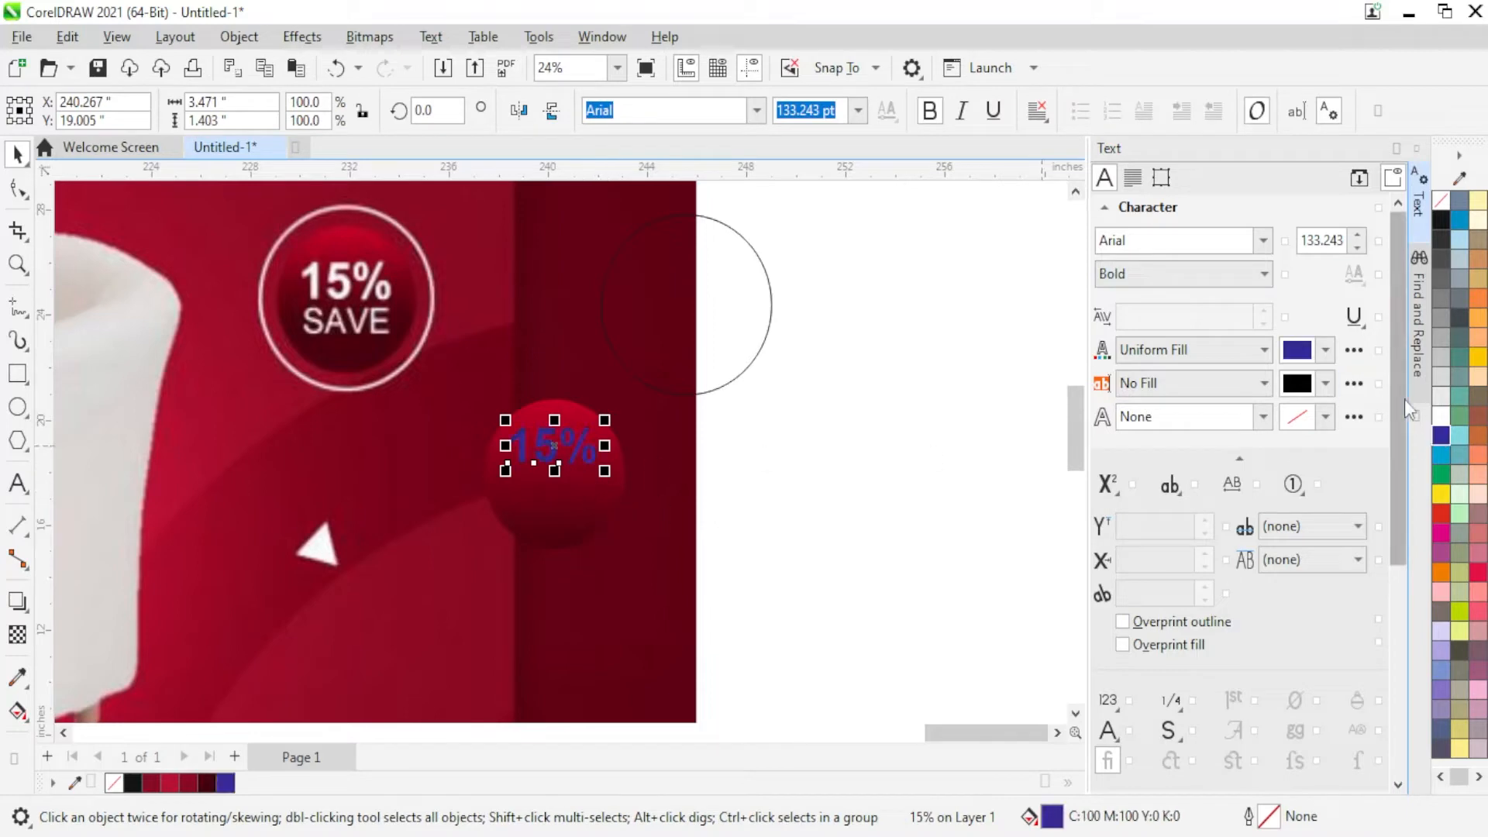
click(1439, 415)
Step: Duplicate the 15% text directly below, change the copy to "SAVE", and set its font style to Normal
right_click(576, 494)
drag(571, 446, 573, 494)
key(F8)
key(ctrl+a)
text(SAVE)
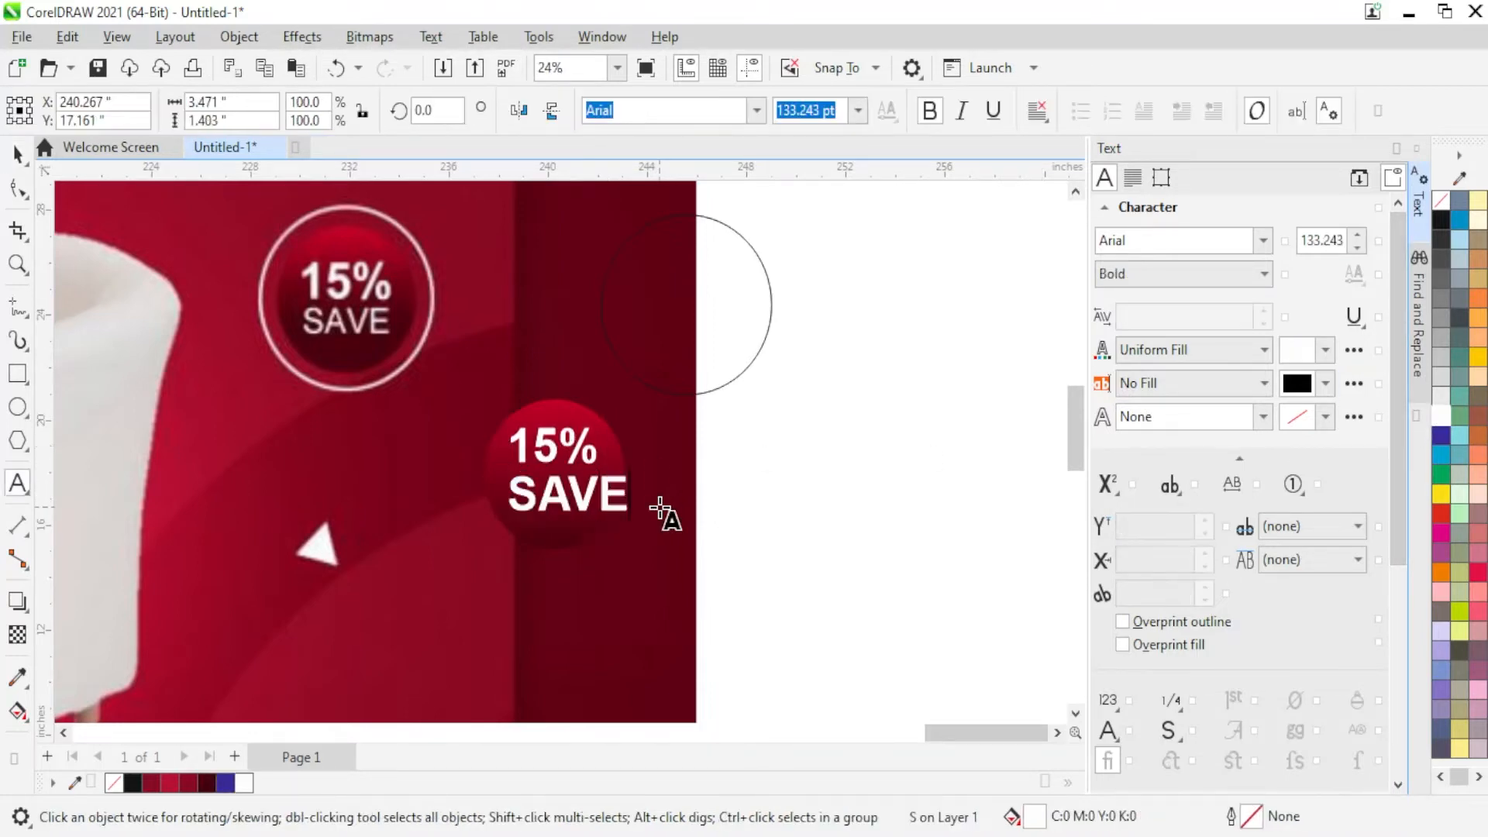
key(Escape)
click(1186, 274)
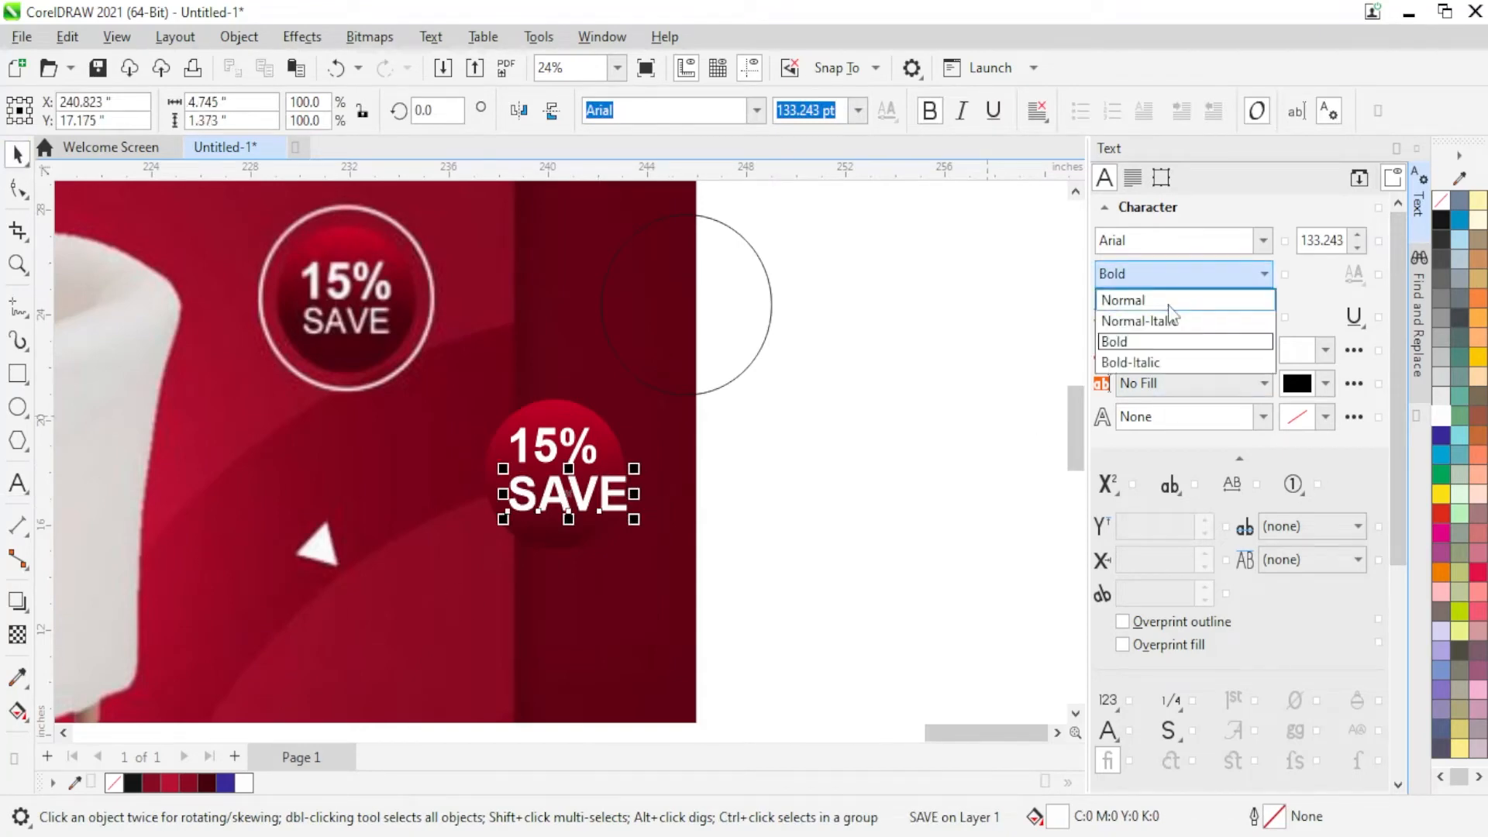
click(1156, 301)
Step: Center the SAVE text horizontally on the disc and reduce it to about 120.8 pt so it fits inside
scroll(559, 502, up, 2)
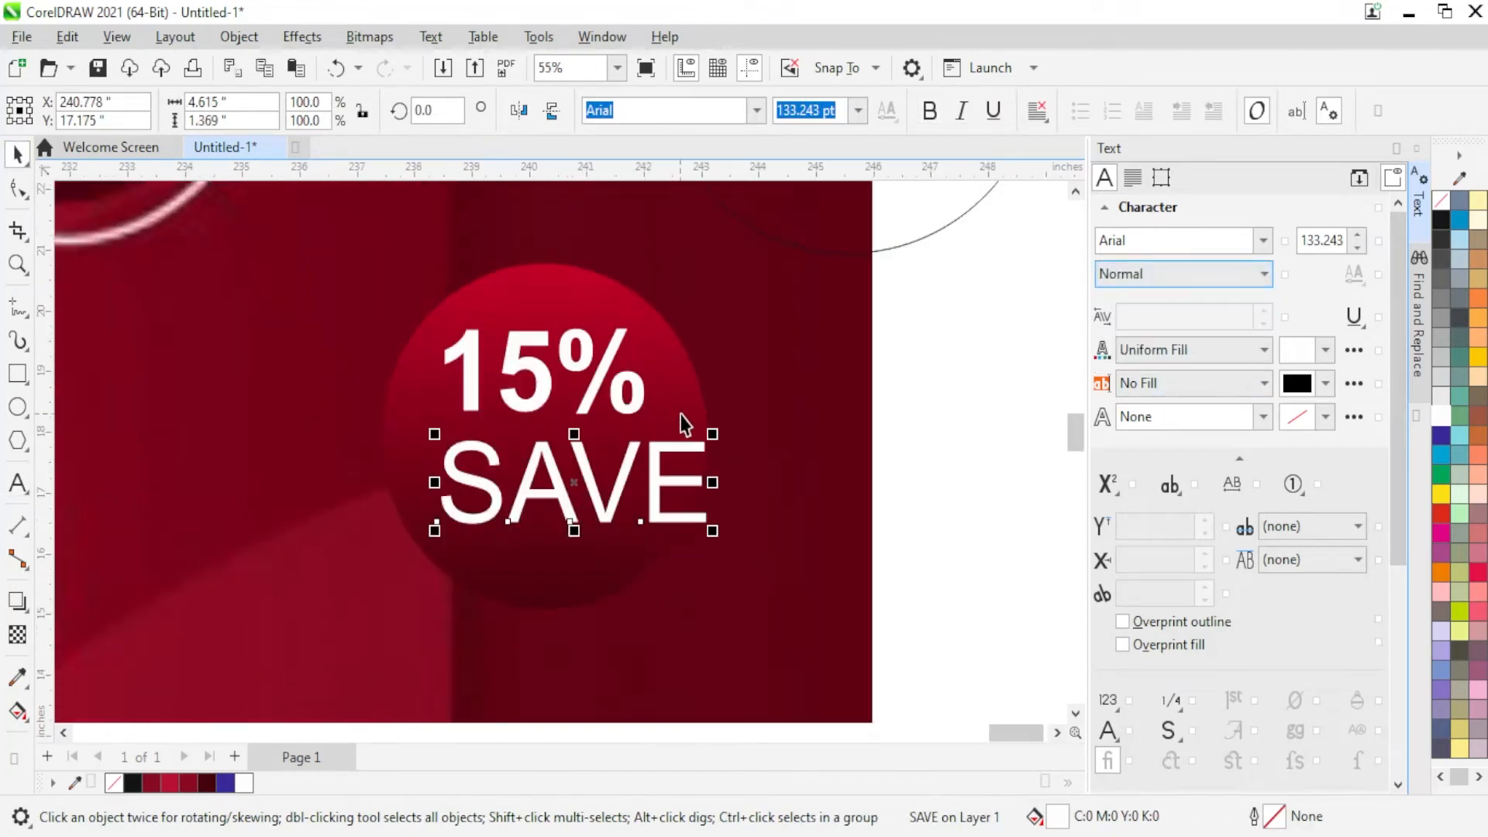
shift+click(685, 401)
key(c)
click(983, 430)
click(668, 517)
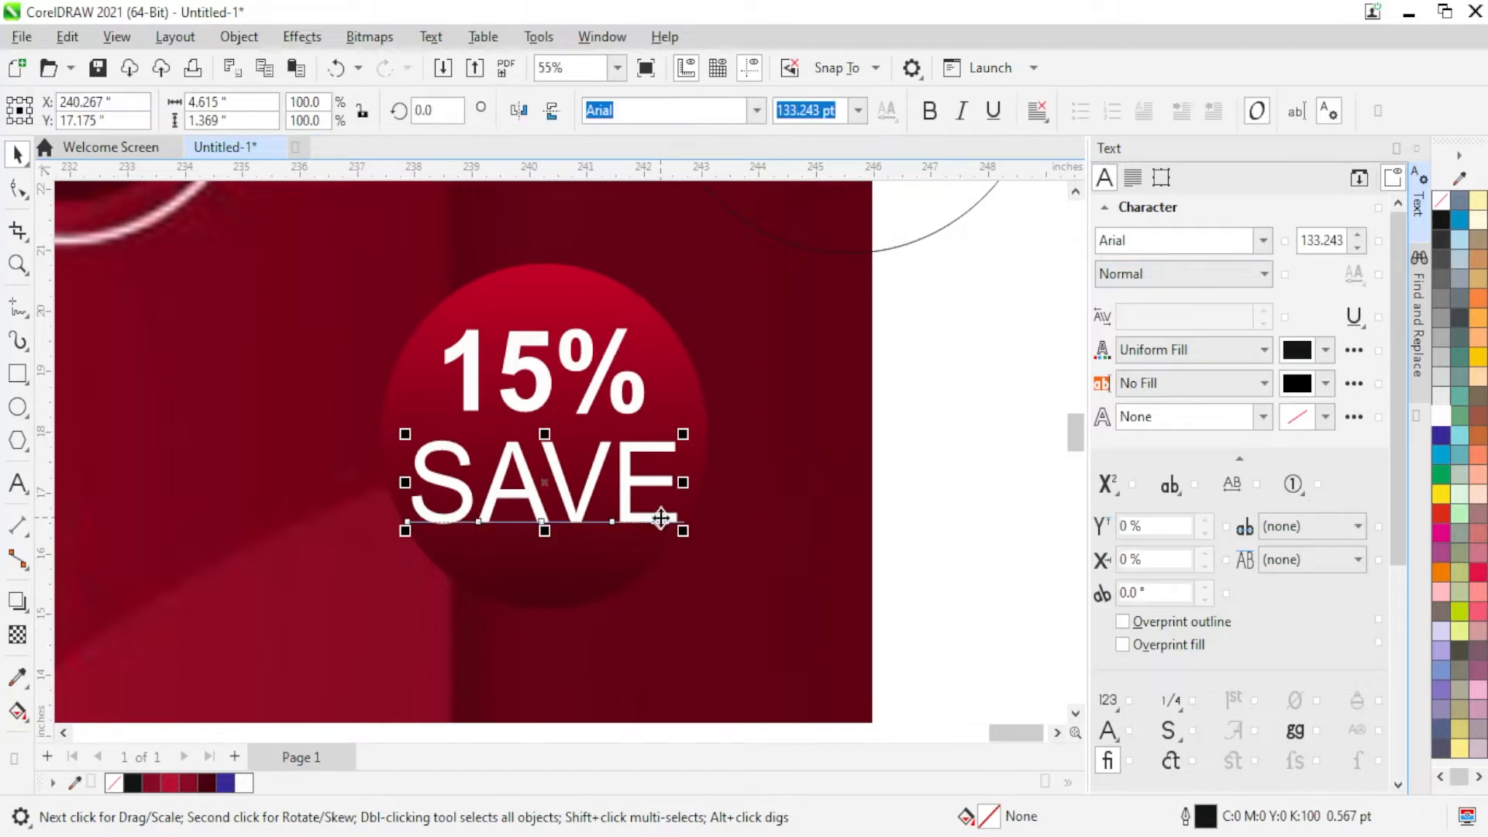
scroll(668, 517, up, 2)
drag(696, 535, 679, 541)
scroll(671, 535, down, 1)
Step: Give the larger unfilled circle a white 15 pt outline
scroll(671, 543, down, 5)
click(814, 376)
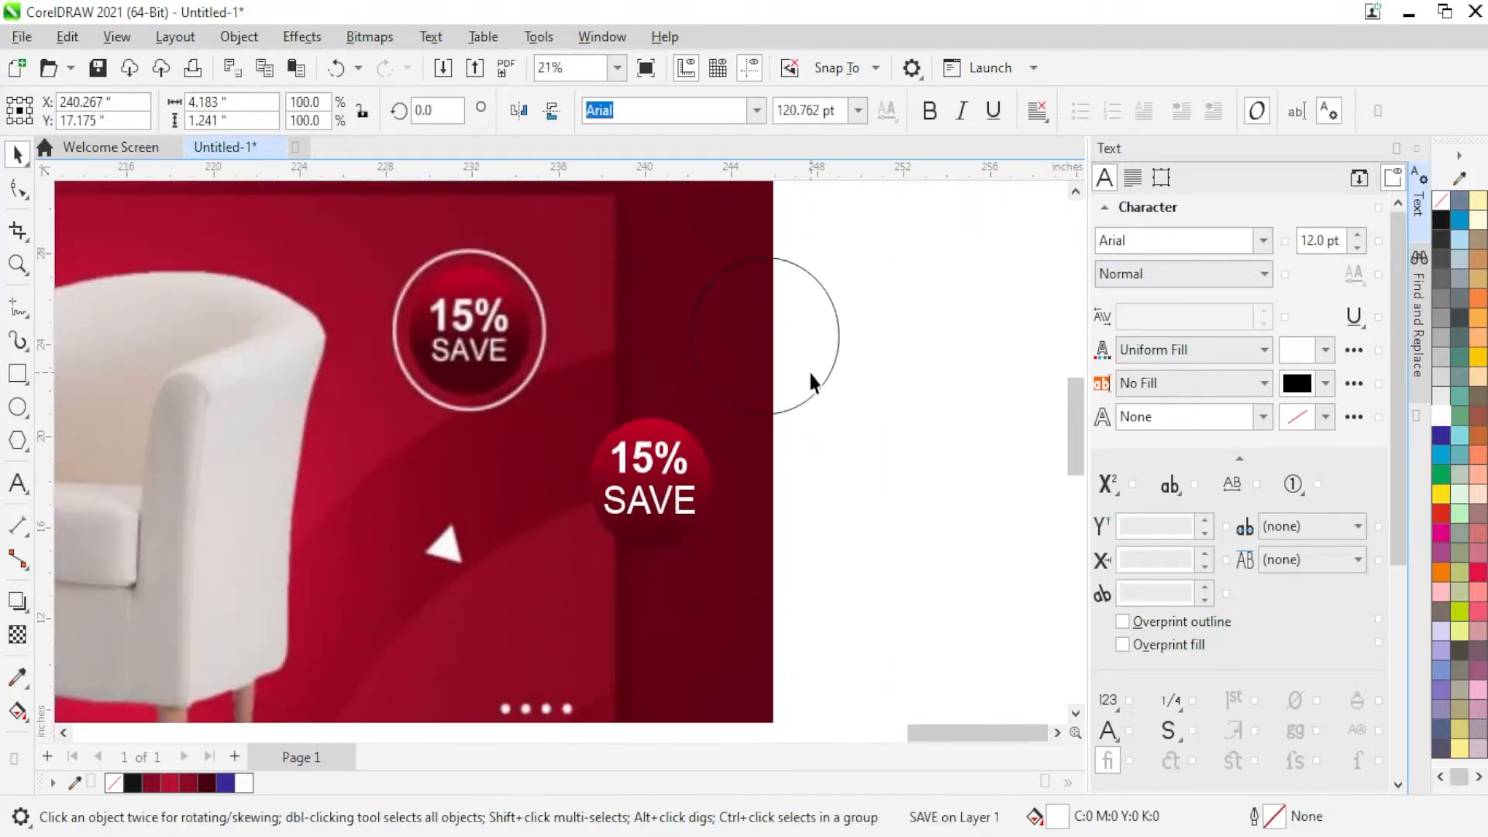
right_click(1442, 419)
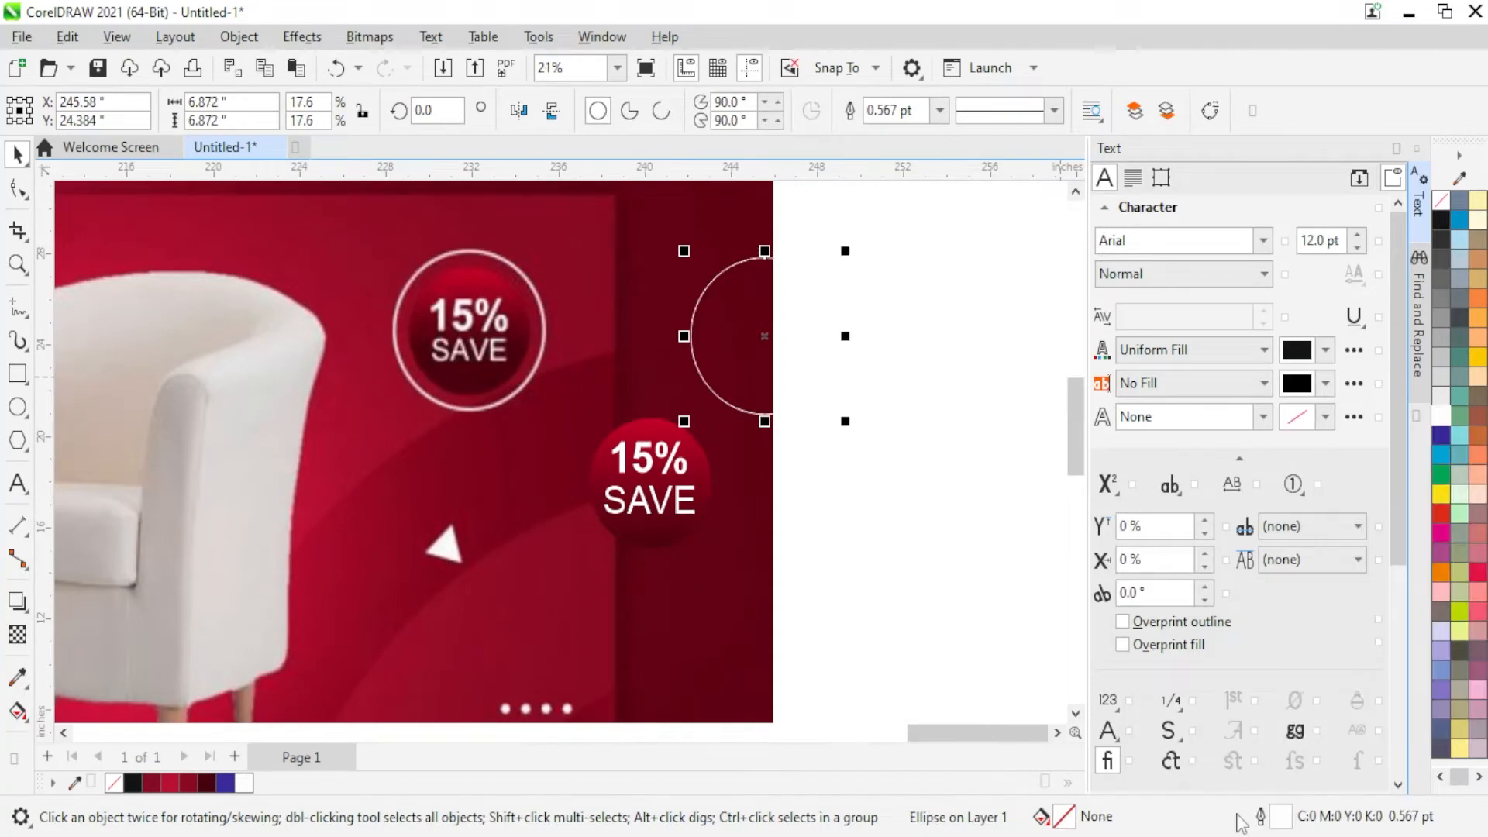
double_click(1281, 818)
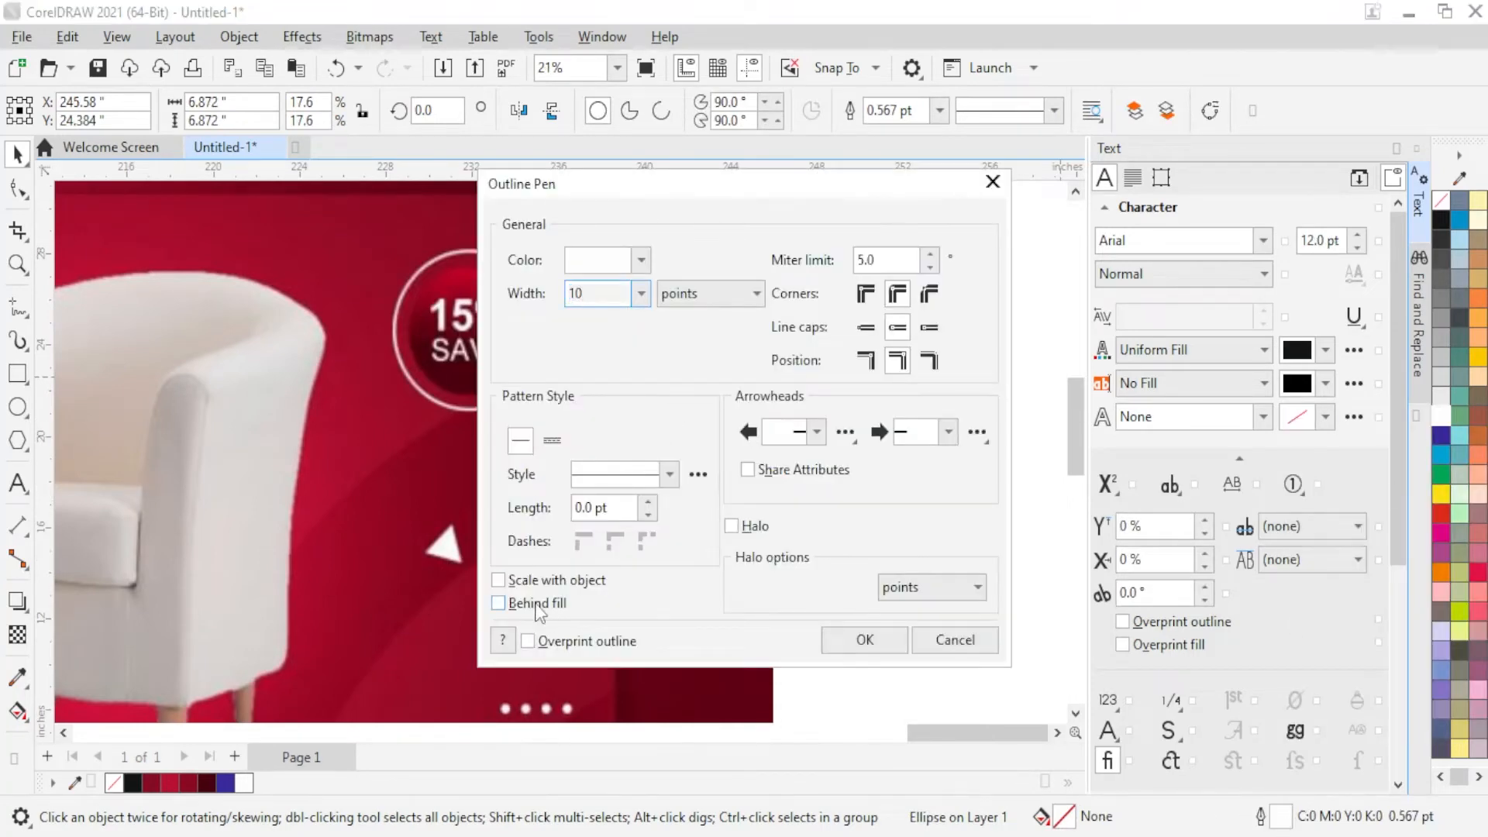
key(Tab)
drag(690, 190, 990, 206)
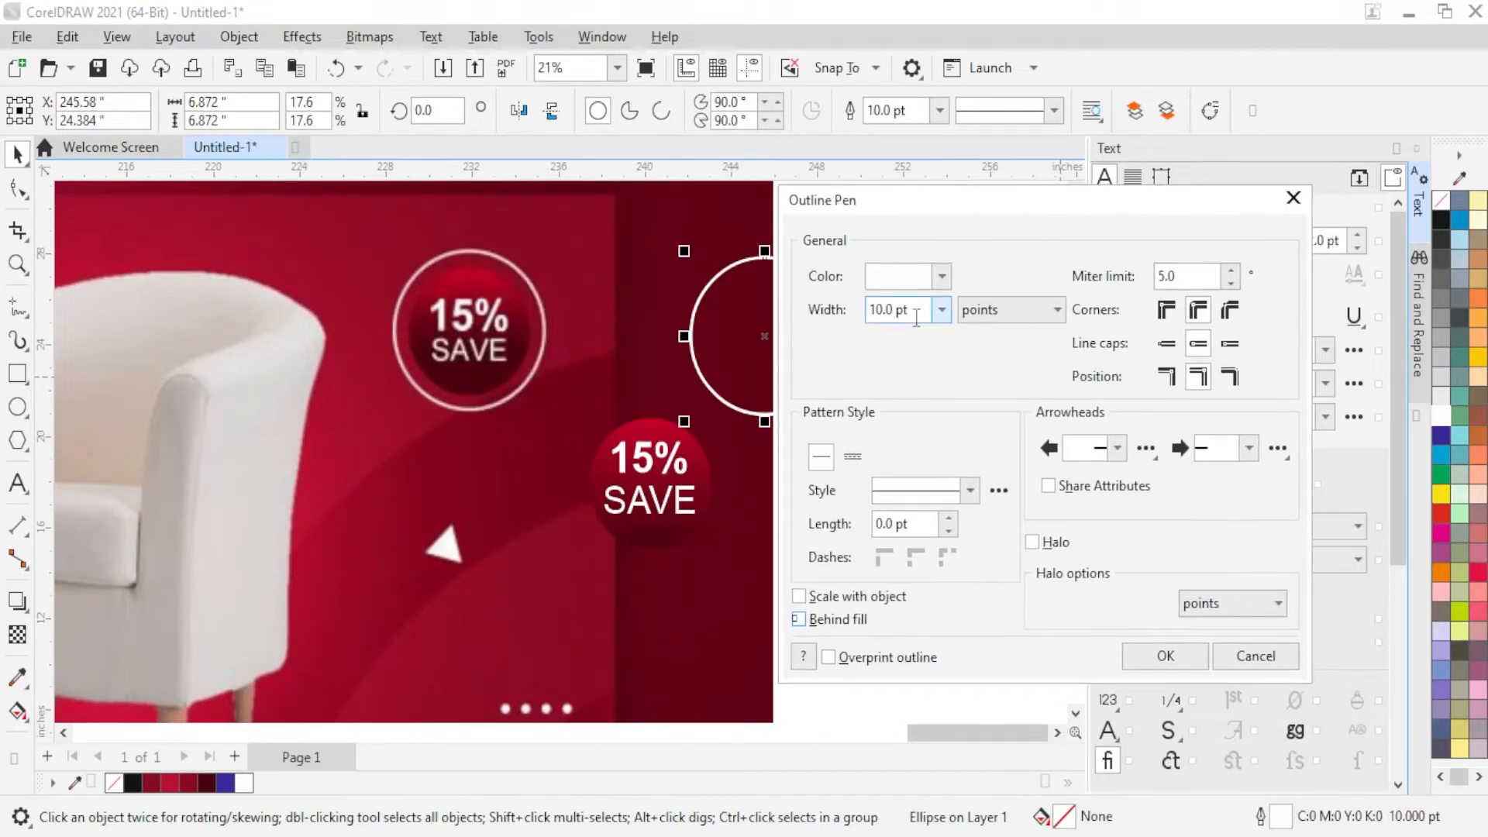
click(1145, 665)
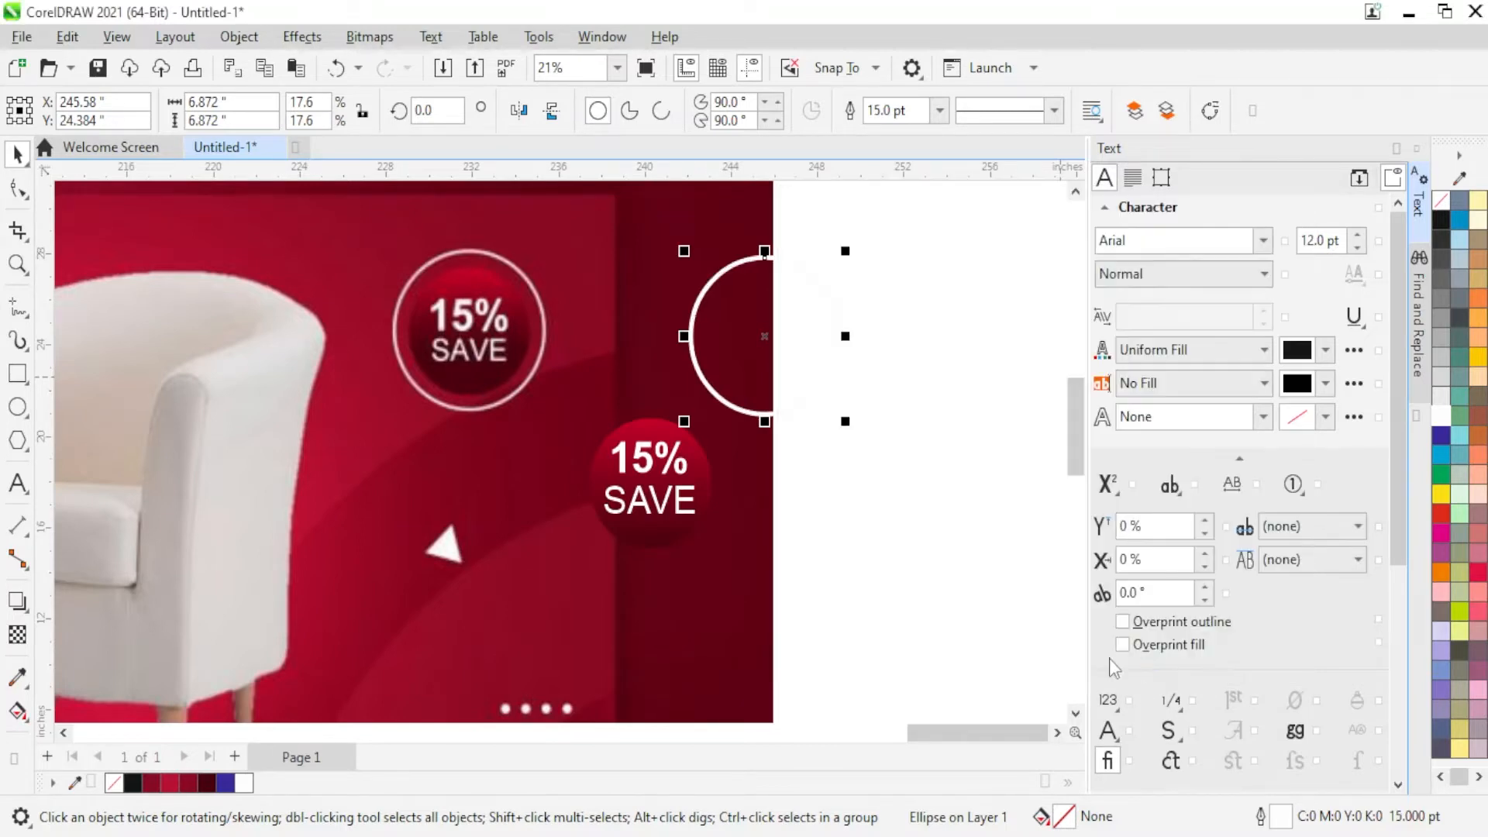
Step: Center the white ring on the gradient disc and group the ring, disc and both text lines as one badge
shift+click(704, 484)
key(c)
key(e)
drag(912, 347, 501, 613)
scroll(833, 402, down, 5)
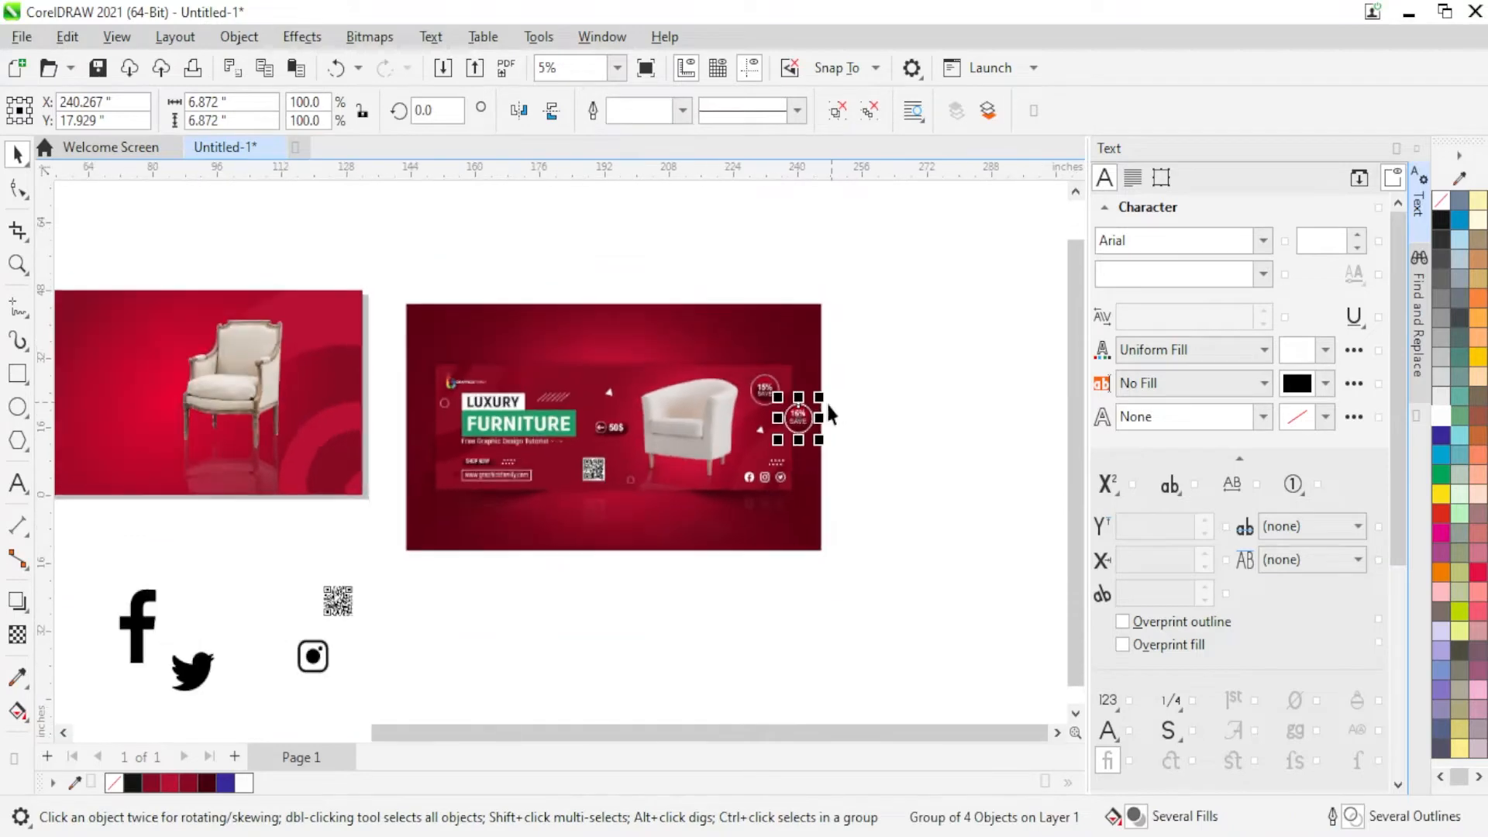
Step: Place the 15% SAVE badge in the banner's upper-right corner beside the chair and enlarge it to about 8.96 in
drag(791, 415, 425, 316)
scroll(313, 323, up, 5)
mouse_move(475, 411)
mouse_down()
mouse_move(524, 459)
mouse_move(491, 435)
mouse_up()
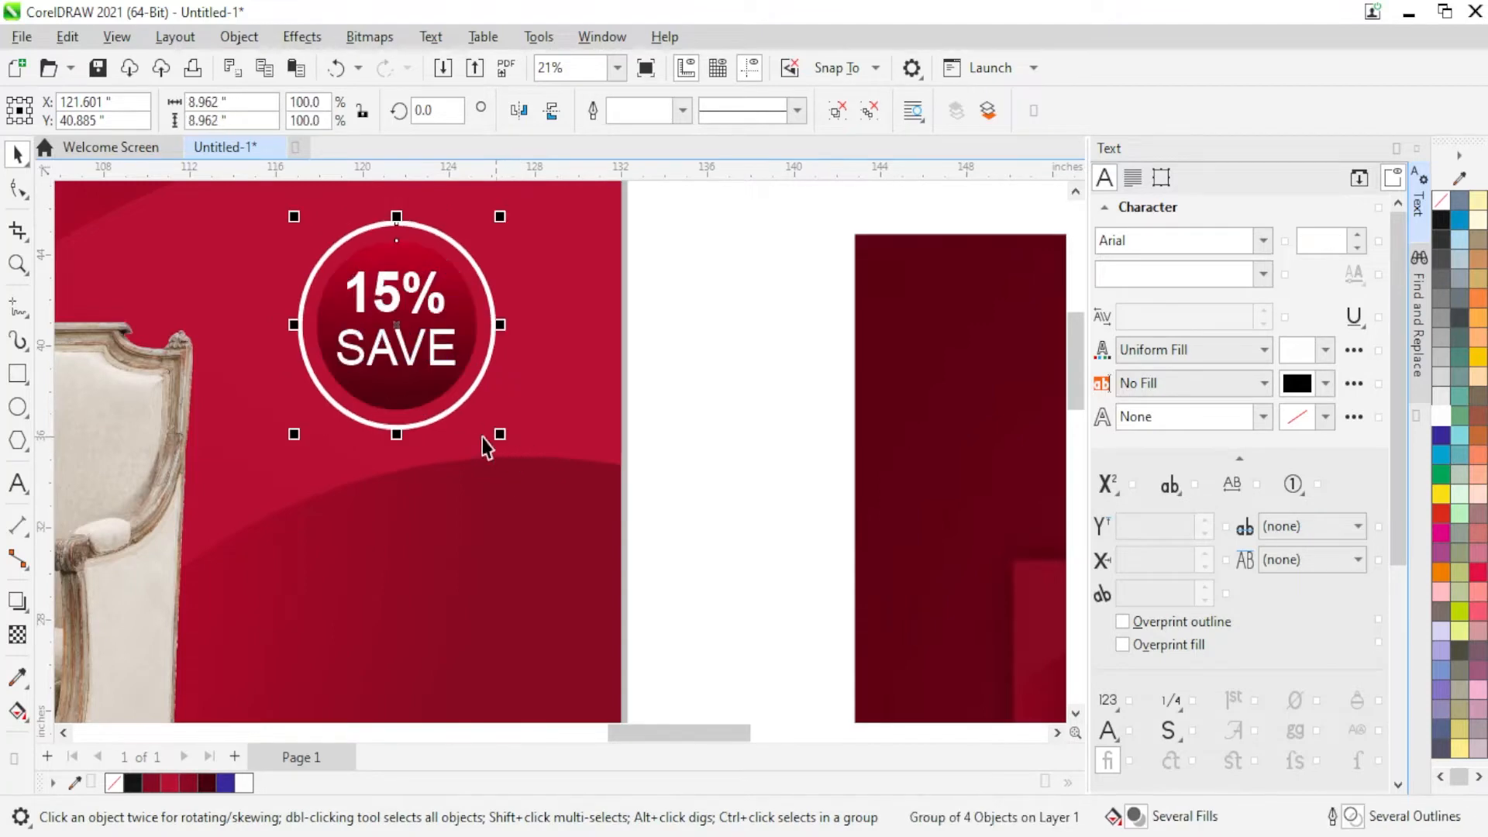
scroll(485, 376, down, 3)
scroll(486, 376, down, 2)
click(537, 317)
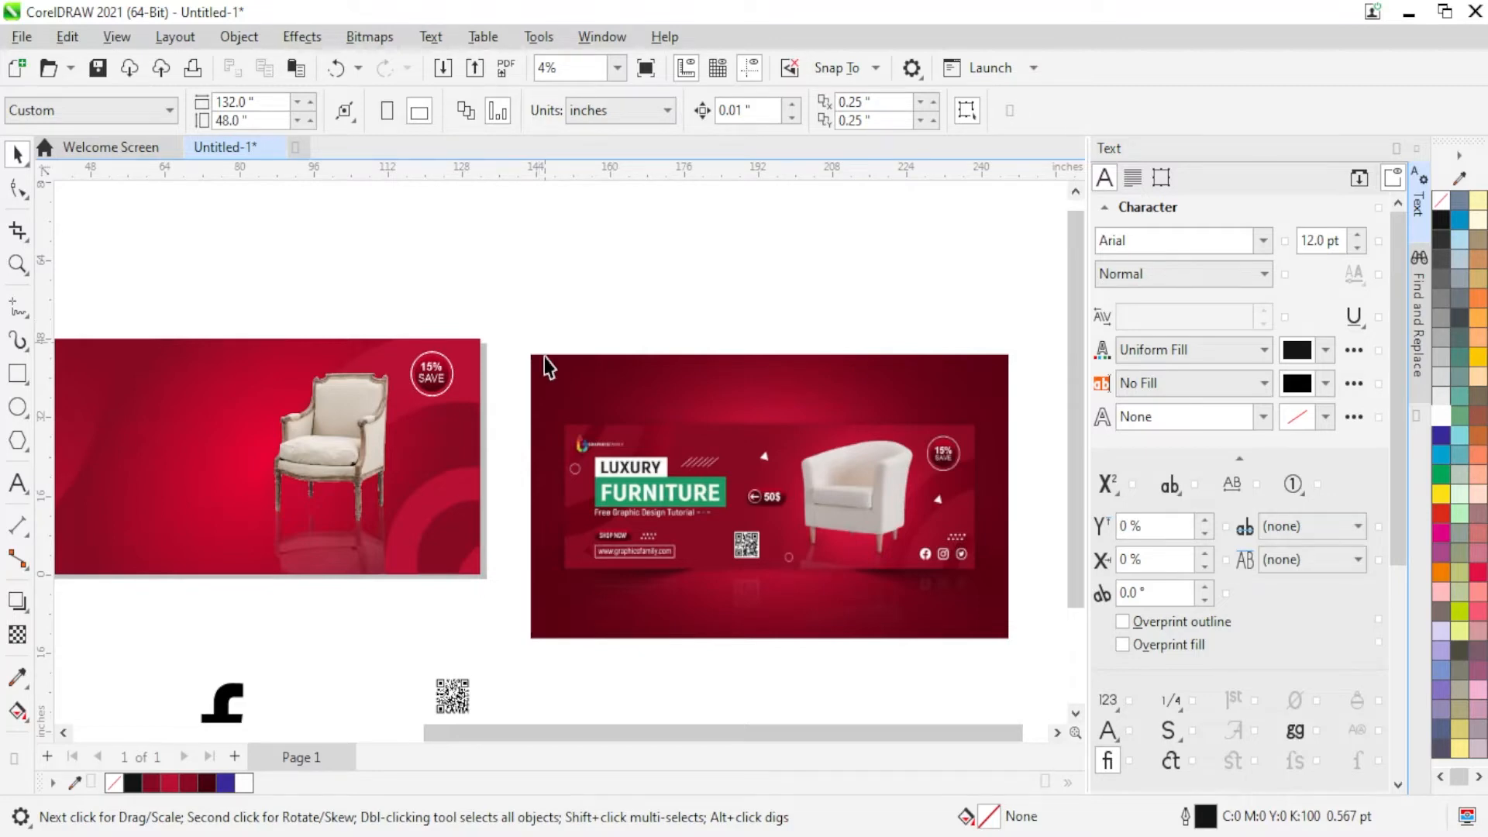
Step: Ungroup all objects in the badge and place a copy of its white ring over the reference's 50$ label
scroll(474, 487, up, 1)
scroll(480, 380, up, 3)
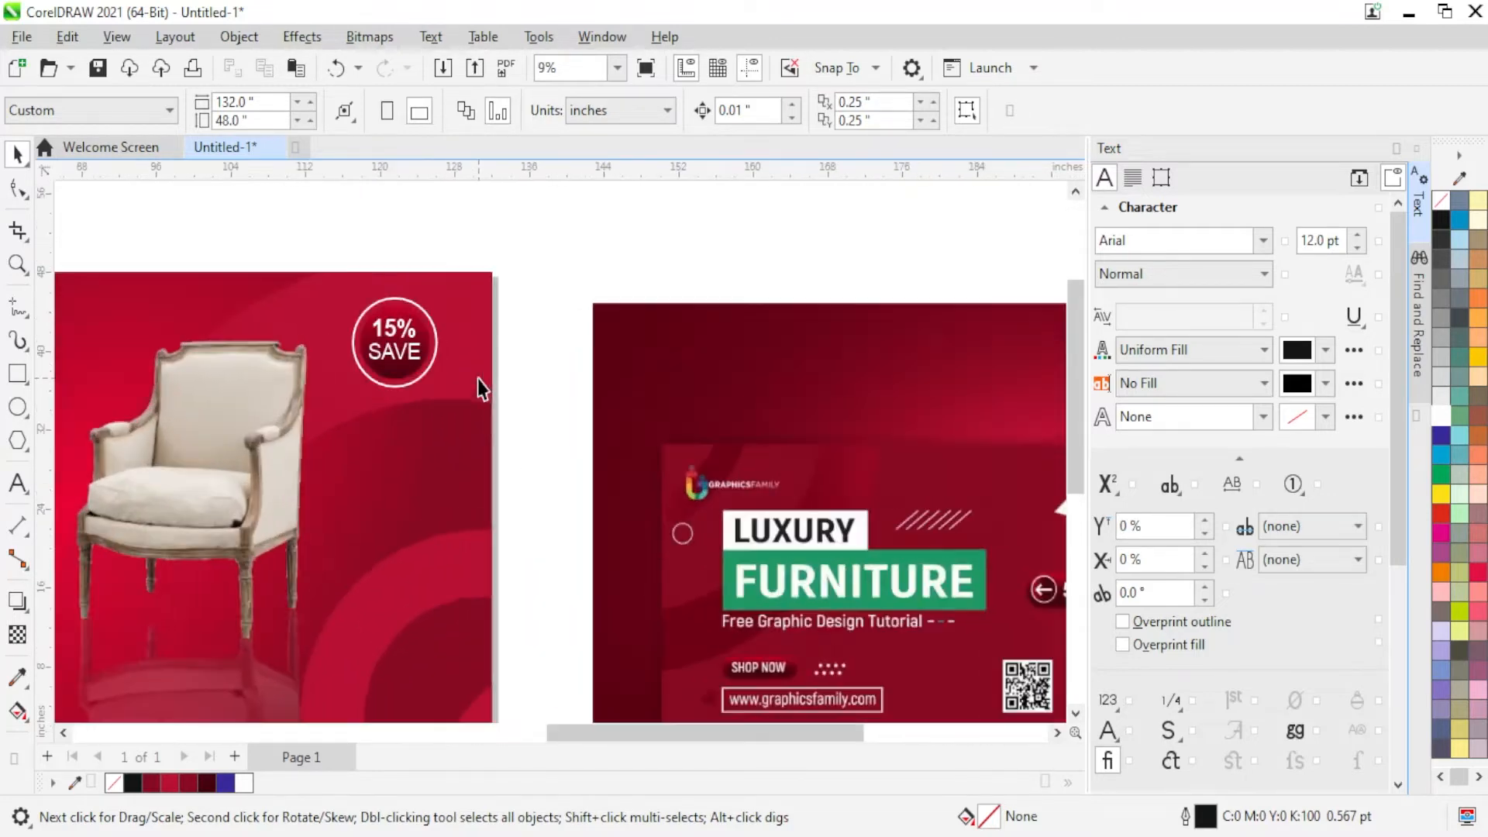
right_click(398, 372)
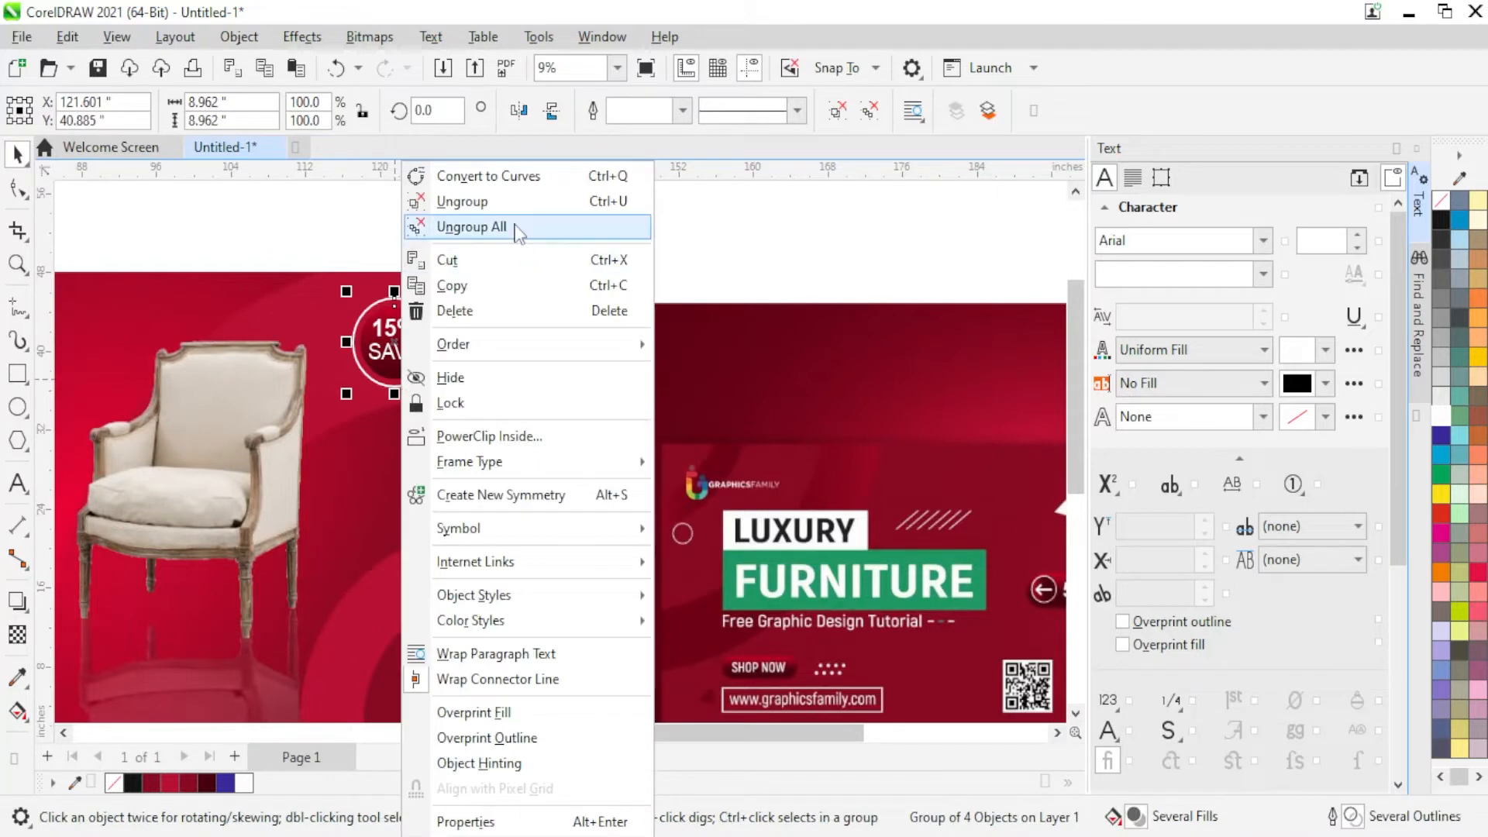
click(496, 227)
click(404, 374)
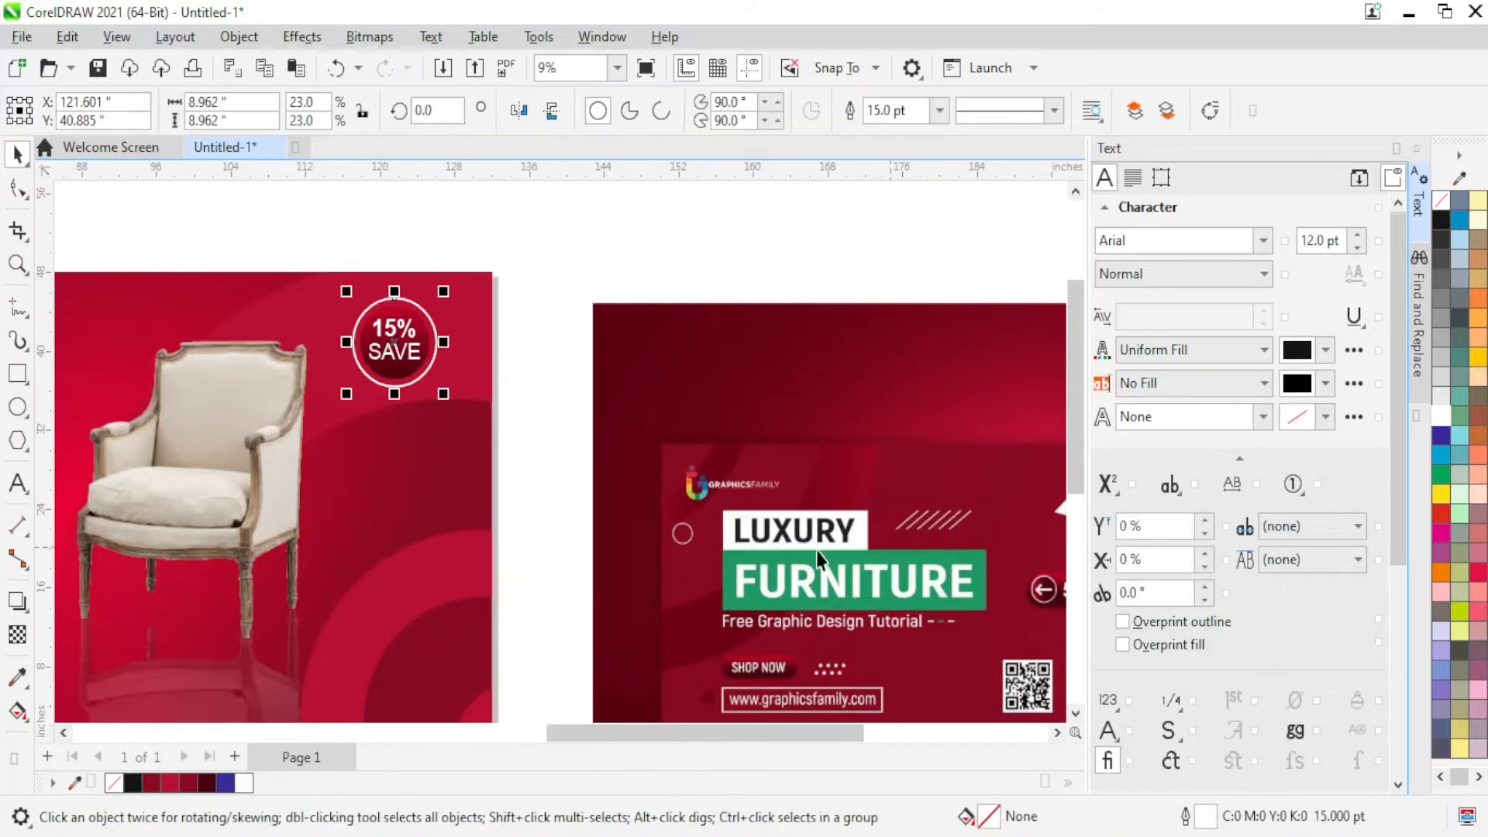
drag(400, 383, 875, 577)
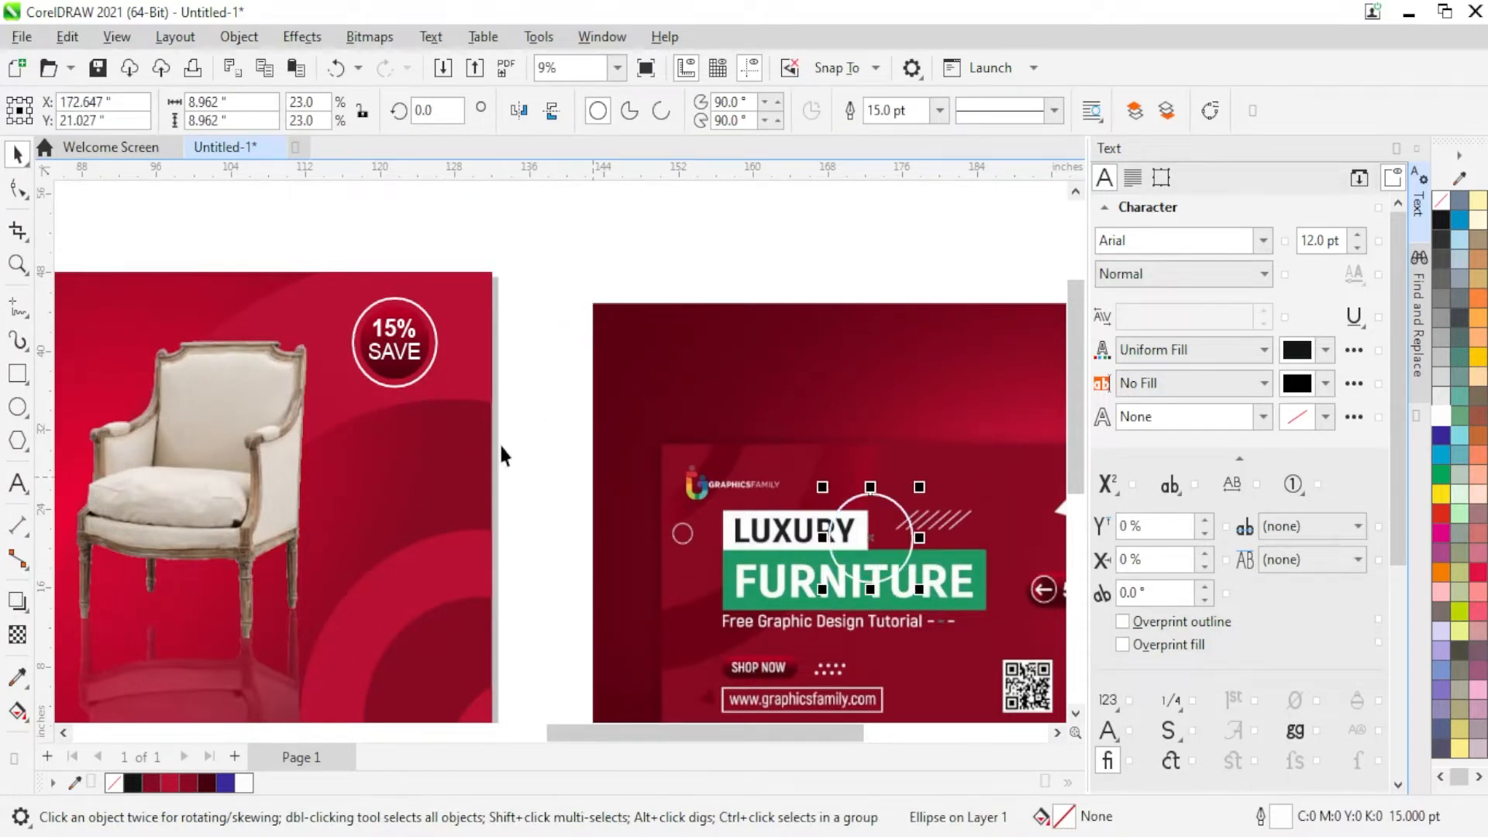
scroll(499, 444, down, 2)
scroll(737, 502, up, 4)
drag(417, 349, 726, 439)
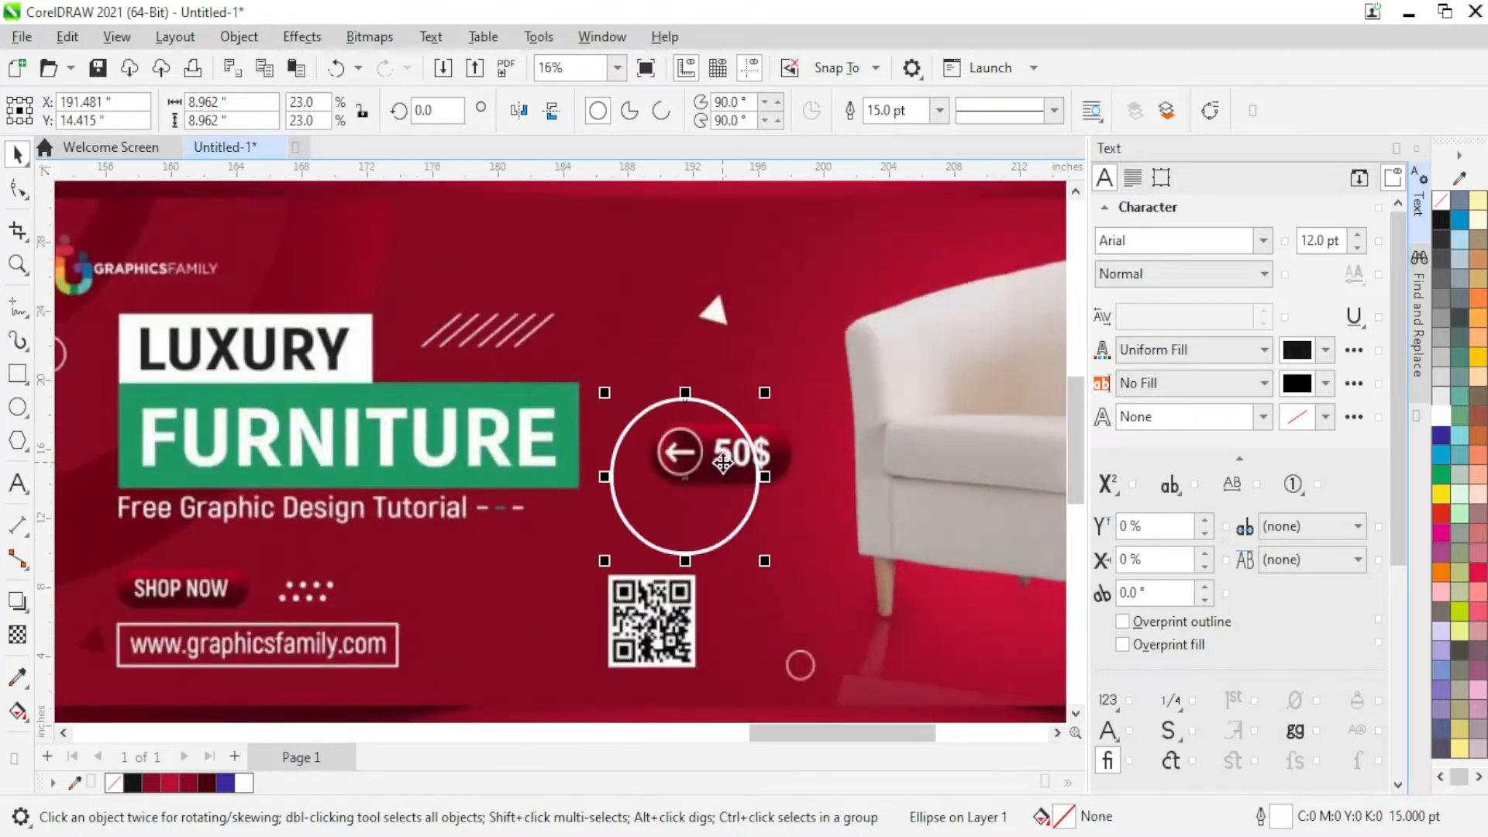
Step: Shrink the ring copy to about 2.58 in and fit it over the circle around the reference's arrow
scroll(765, 525, up, 3)
scroll(831, 568, down, 3)
scroll(822, 597, up, 2)
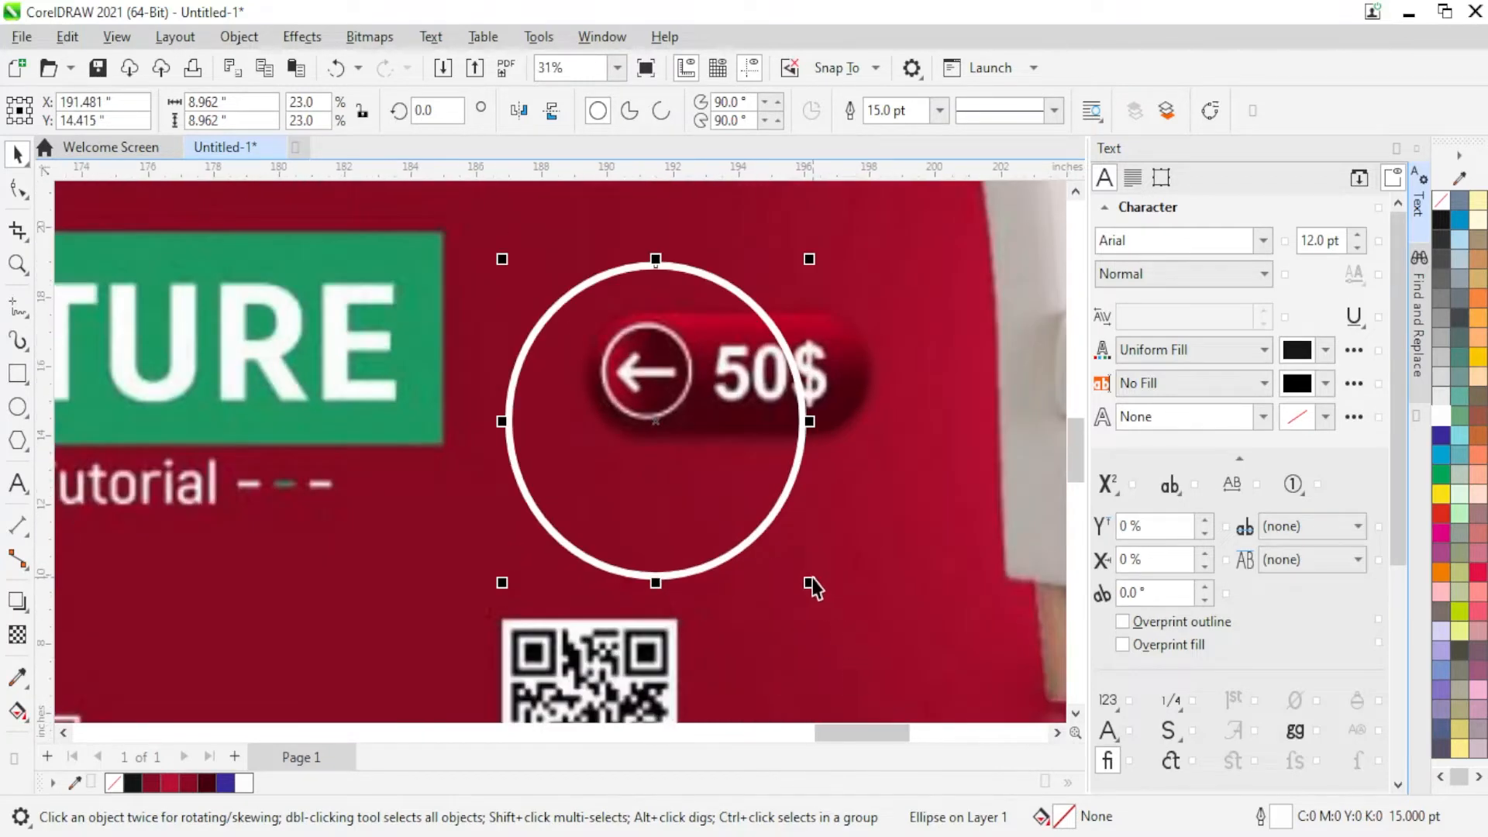
drag(814, 578, 597, 353)
scroll(620, 341, up, 3)
scroll(574, 310, up, 4)
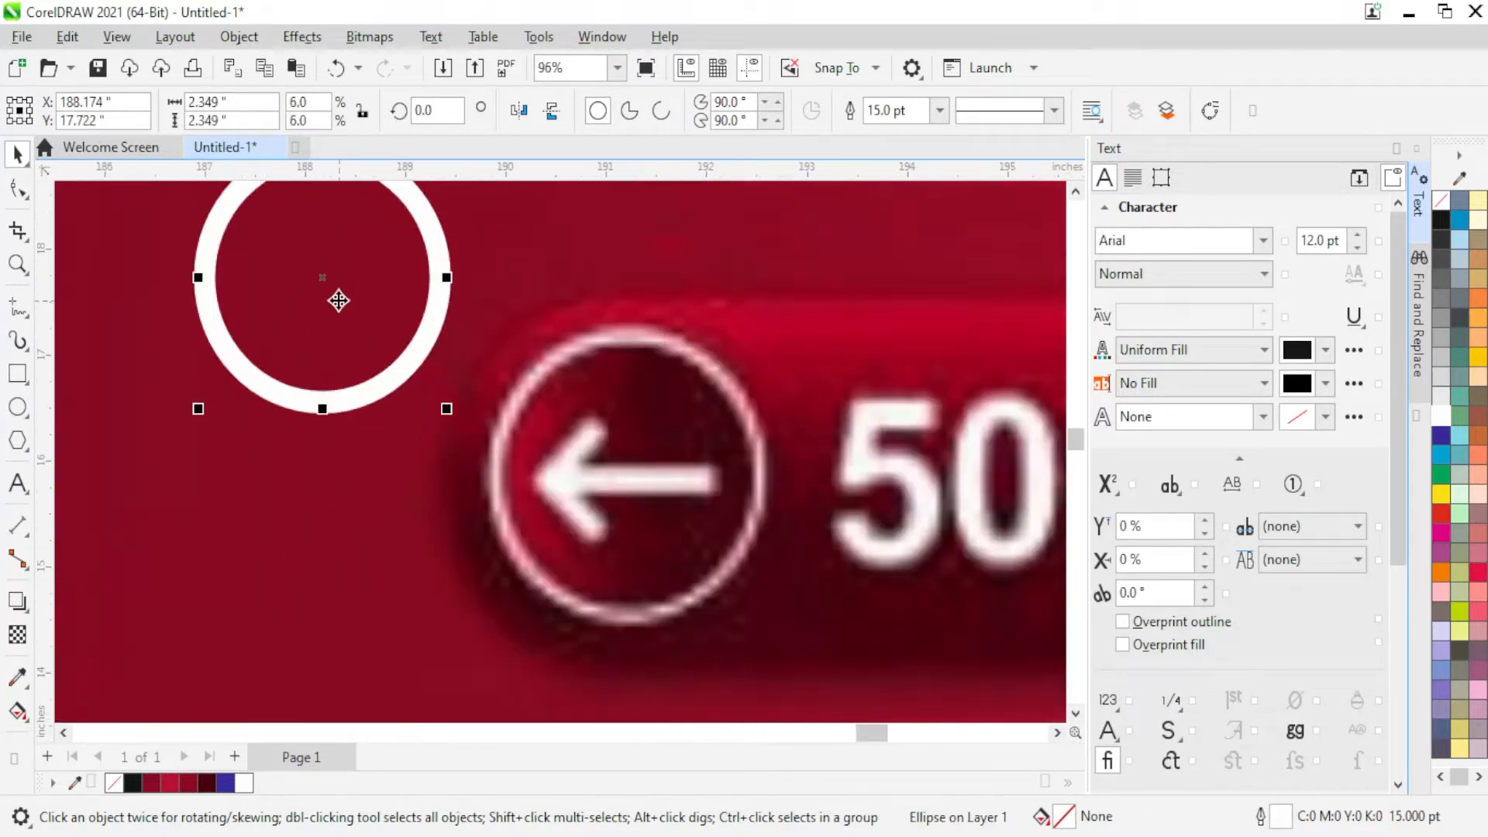
drag(340, 297, 640, 494)
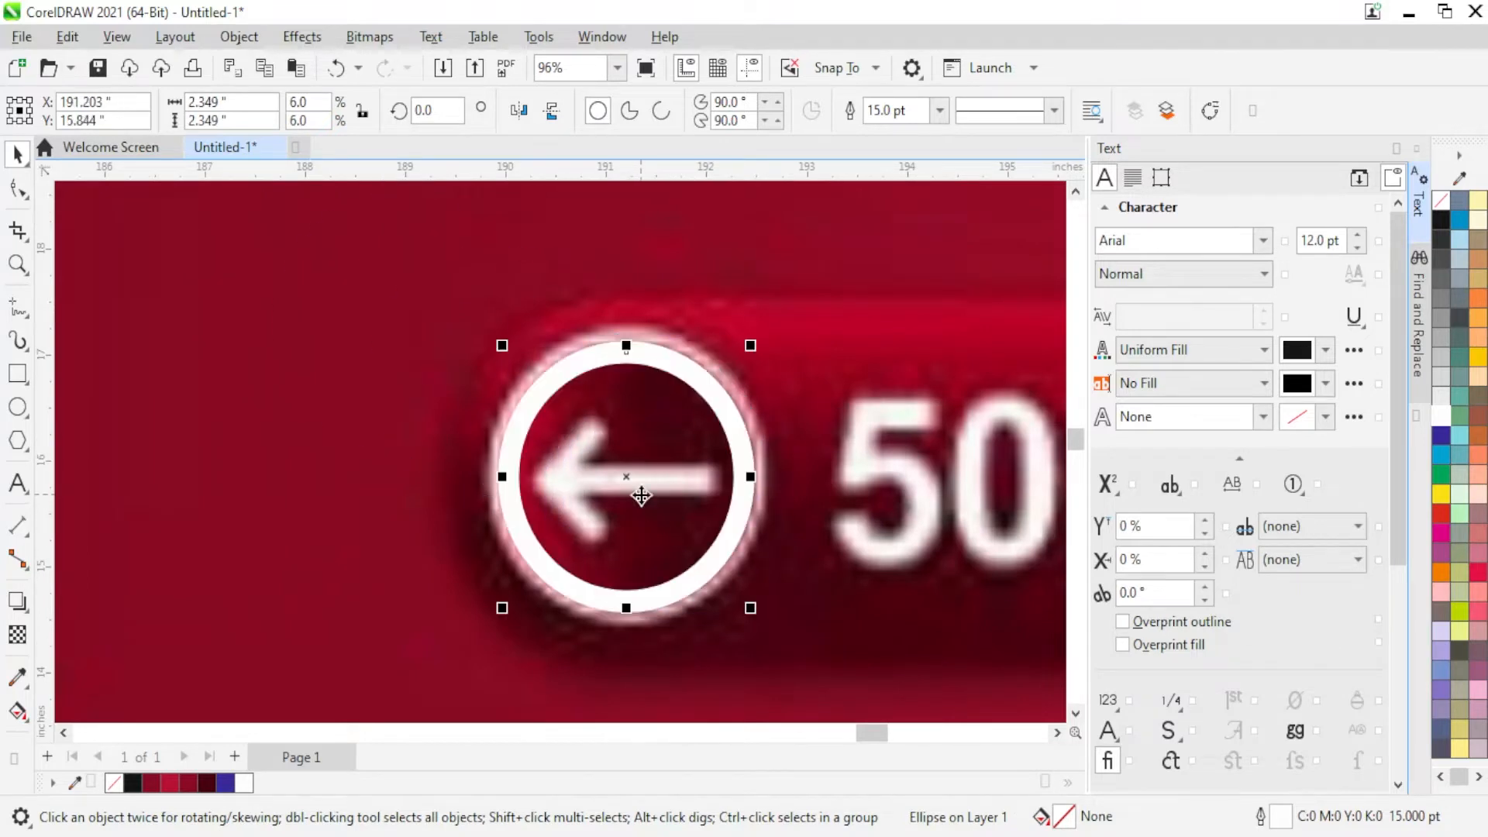
drag(749, 609, 763, 621)
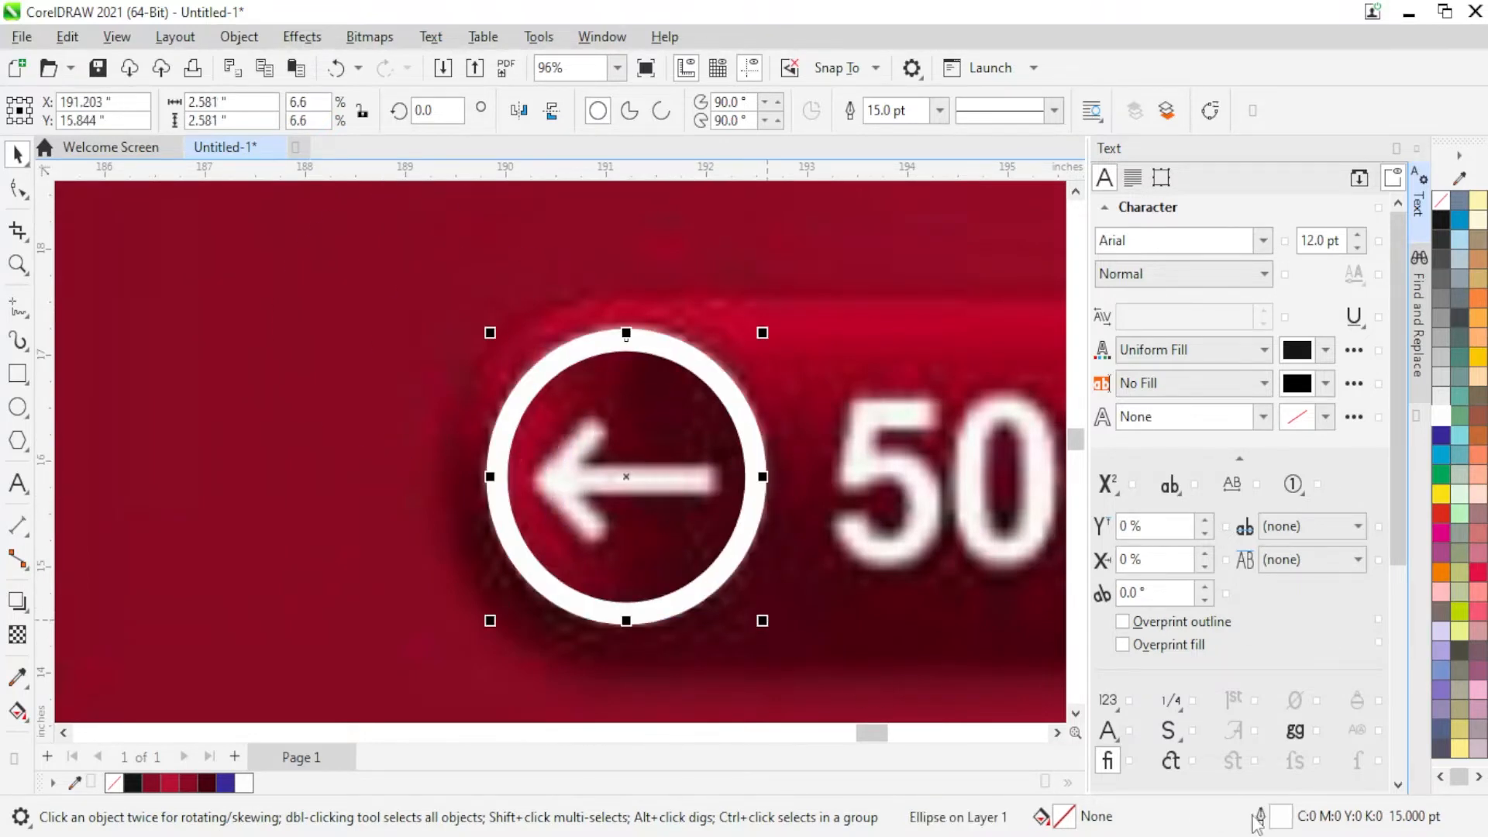
Step: Set the small ring's outline width to 8 pt, and fill it with dark red #48020D beside the 50$ label
double_click(1278, 820)
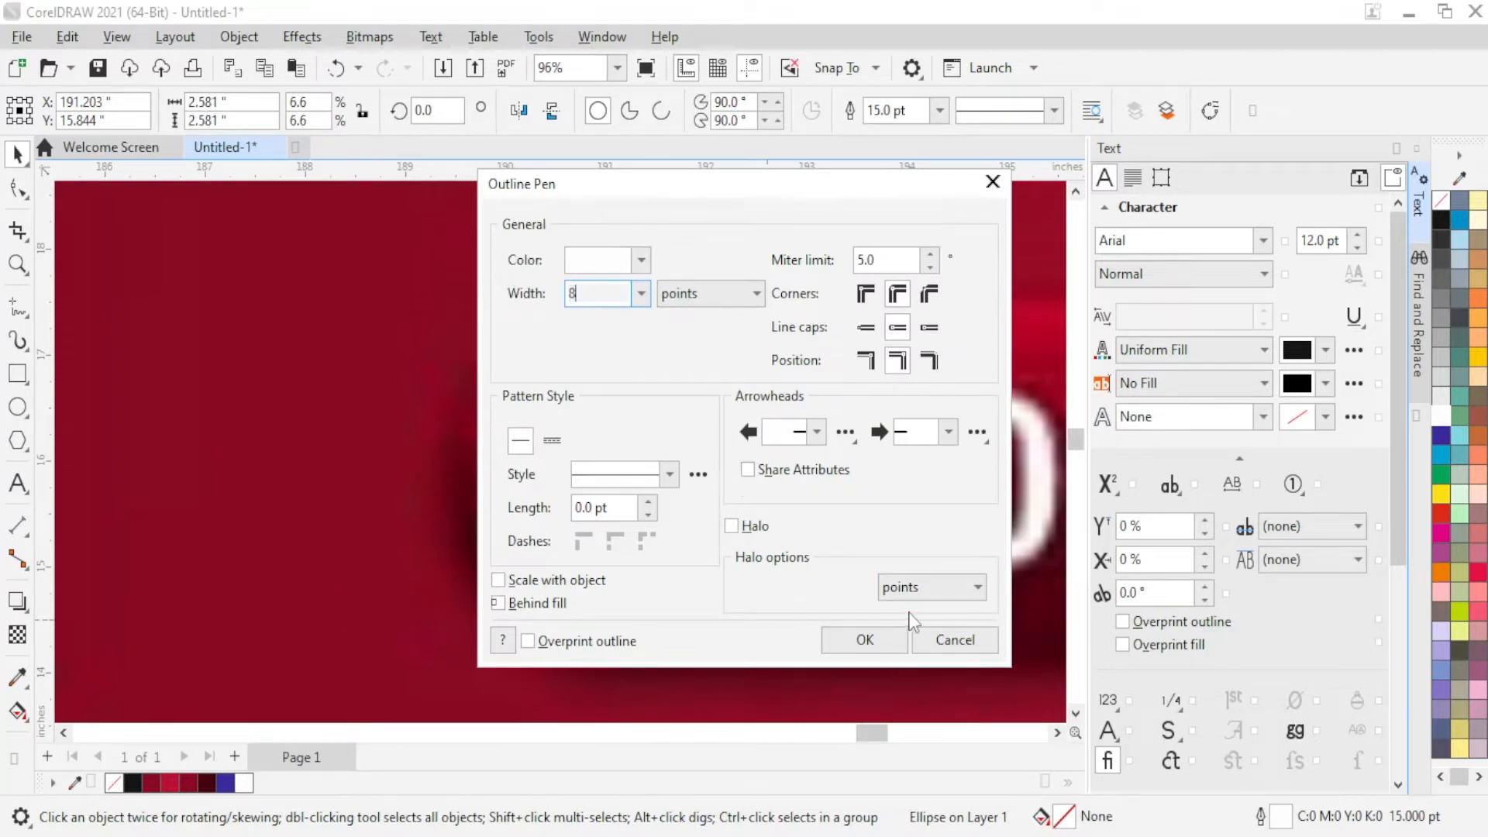
text(8)
click(874, 644)
scroll(745, 556, down, 3)
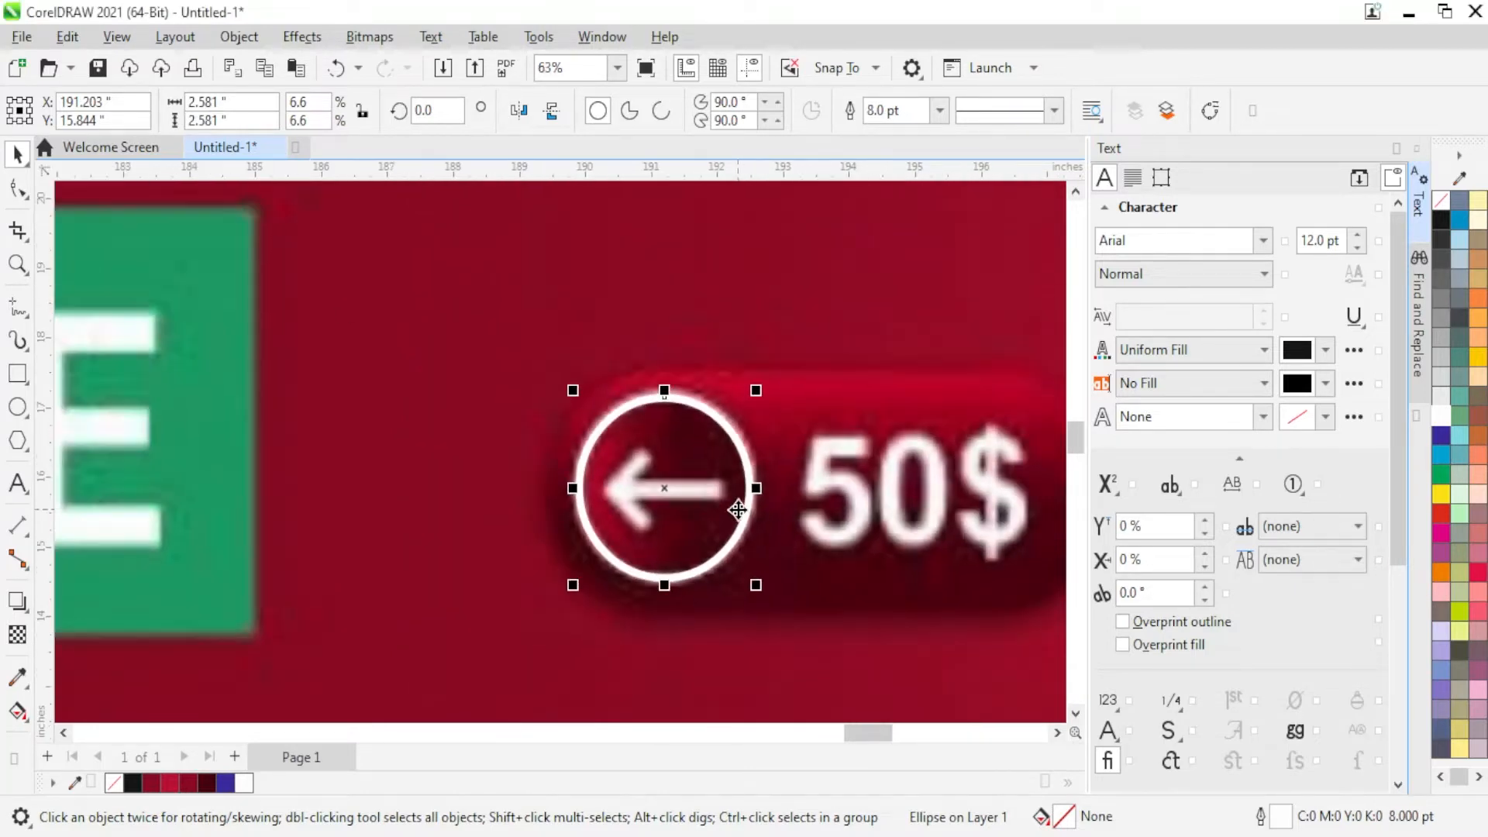
click(208, 783)
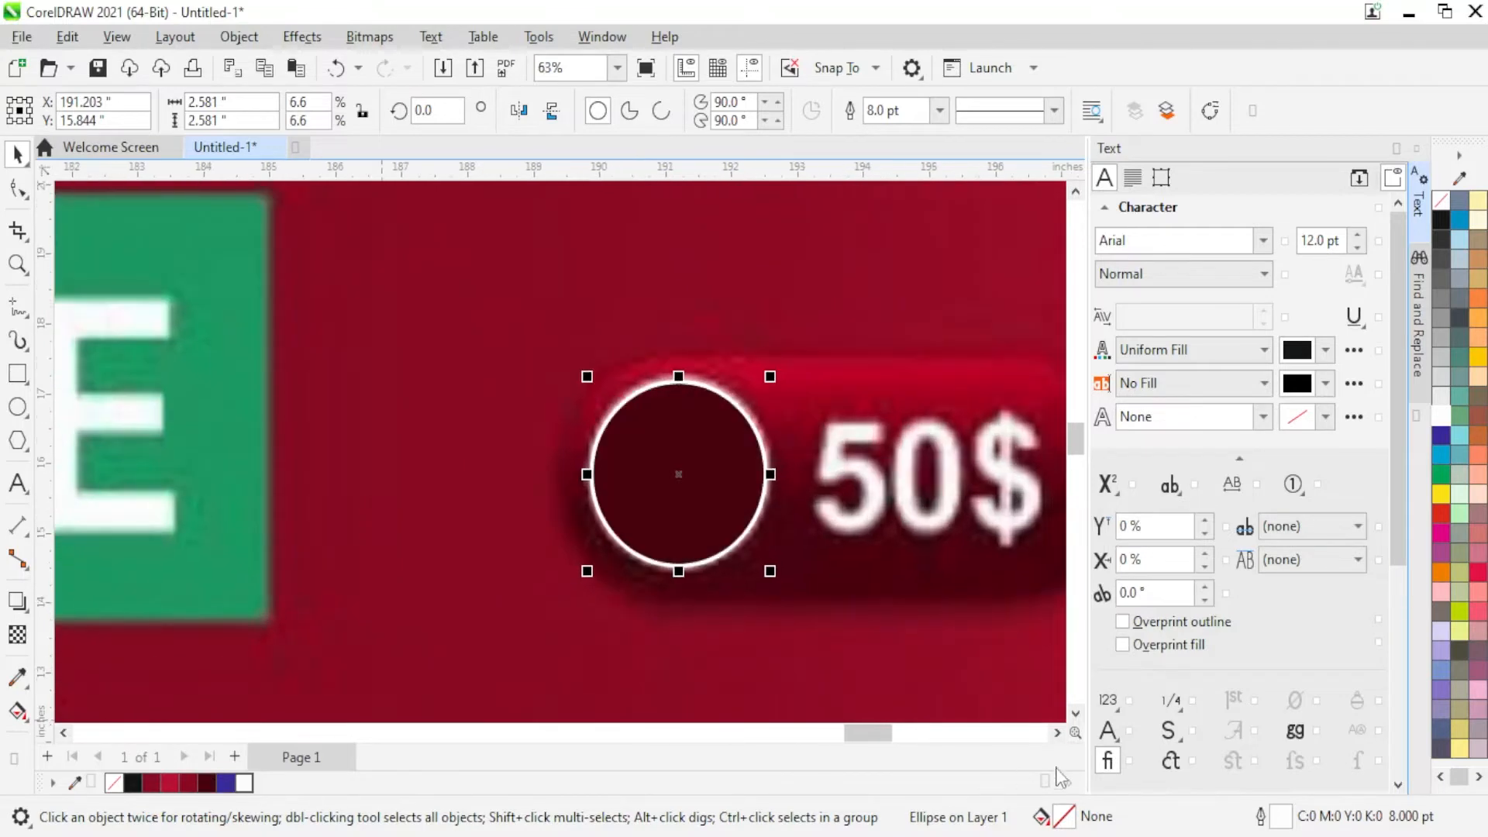
drag(682, 477, 472, 493)
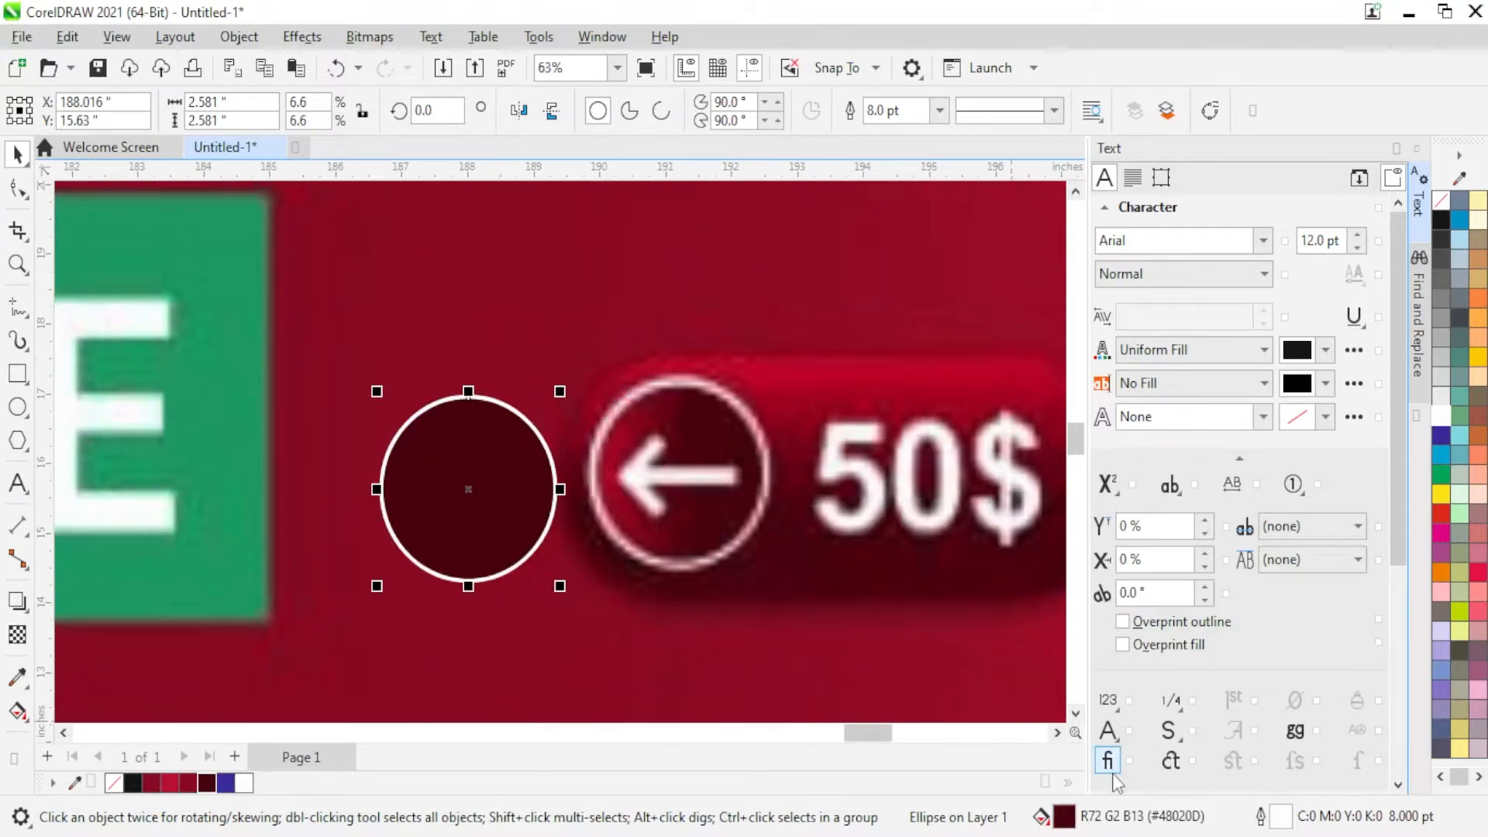
Step: Give the small circle a fountain fill from dark red to sampled red #B7042B and mirror it horizontally
double_click(1064, 816)
drag(681, 105, 1085, 109)
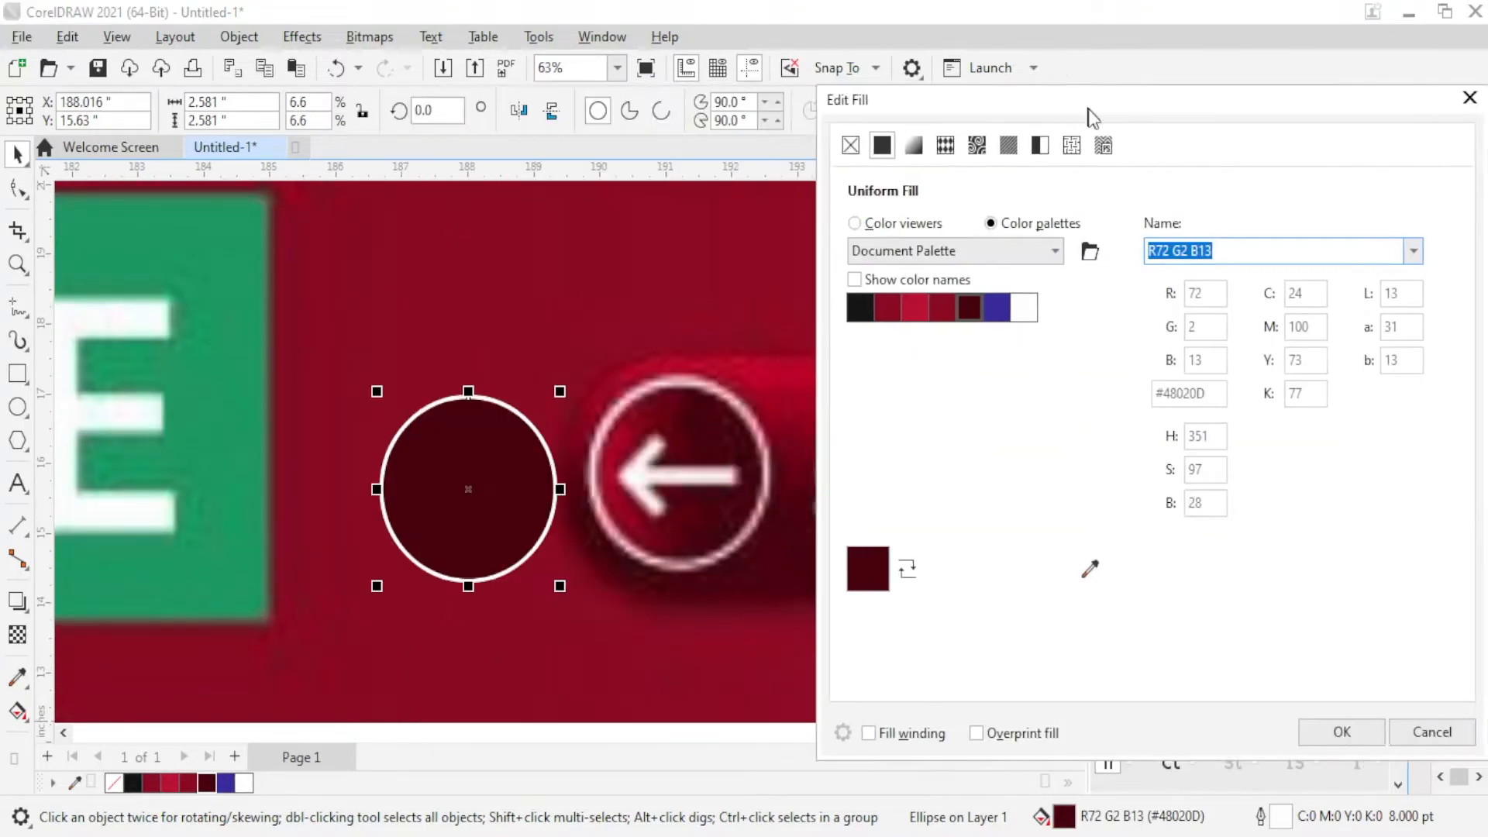
click(915, 147)
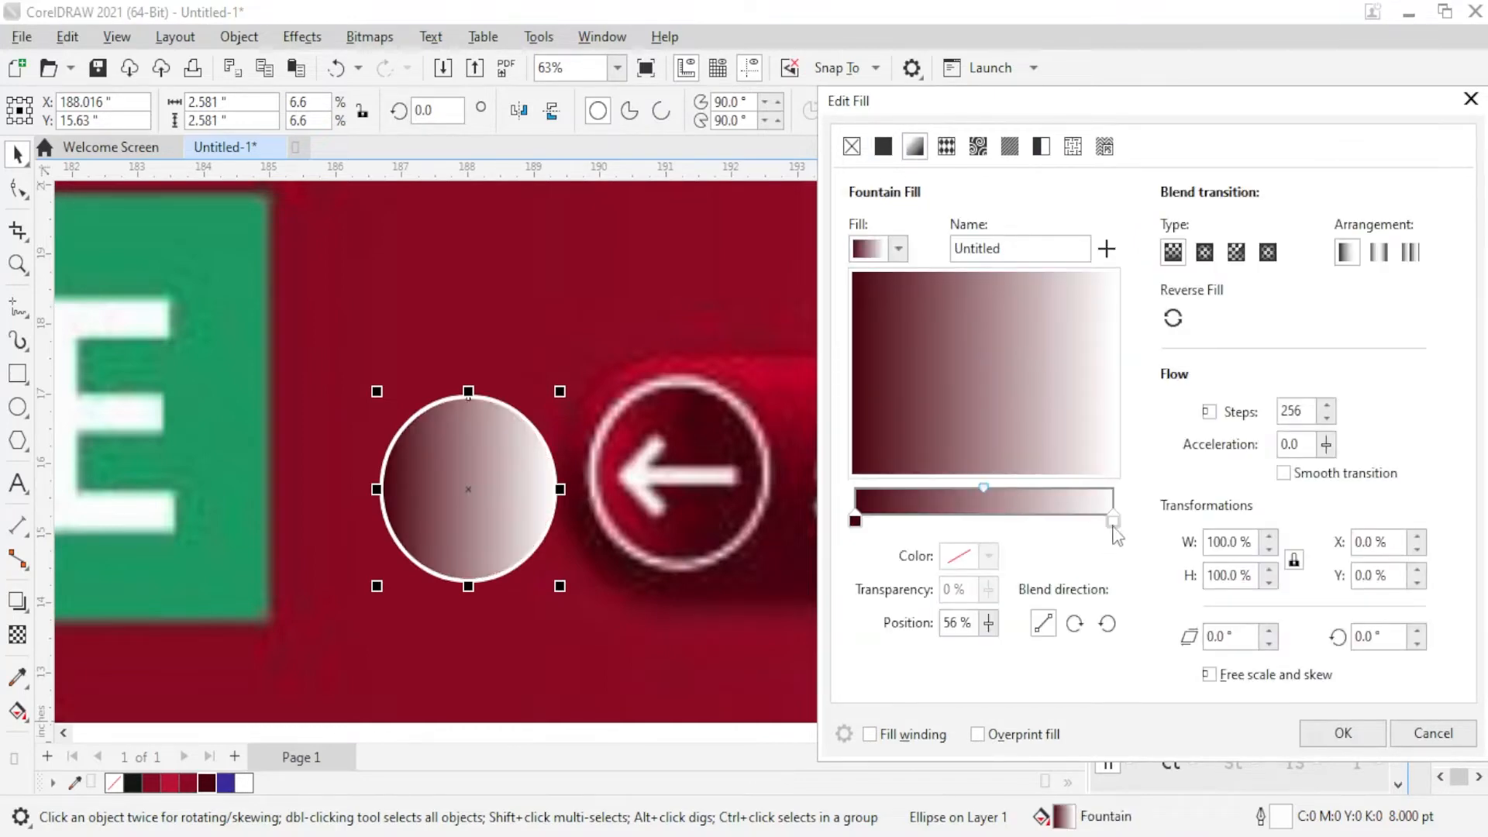
click(1113, 523)
click(989, 557)
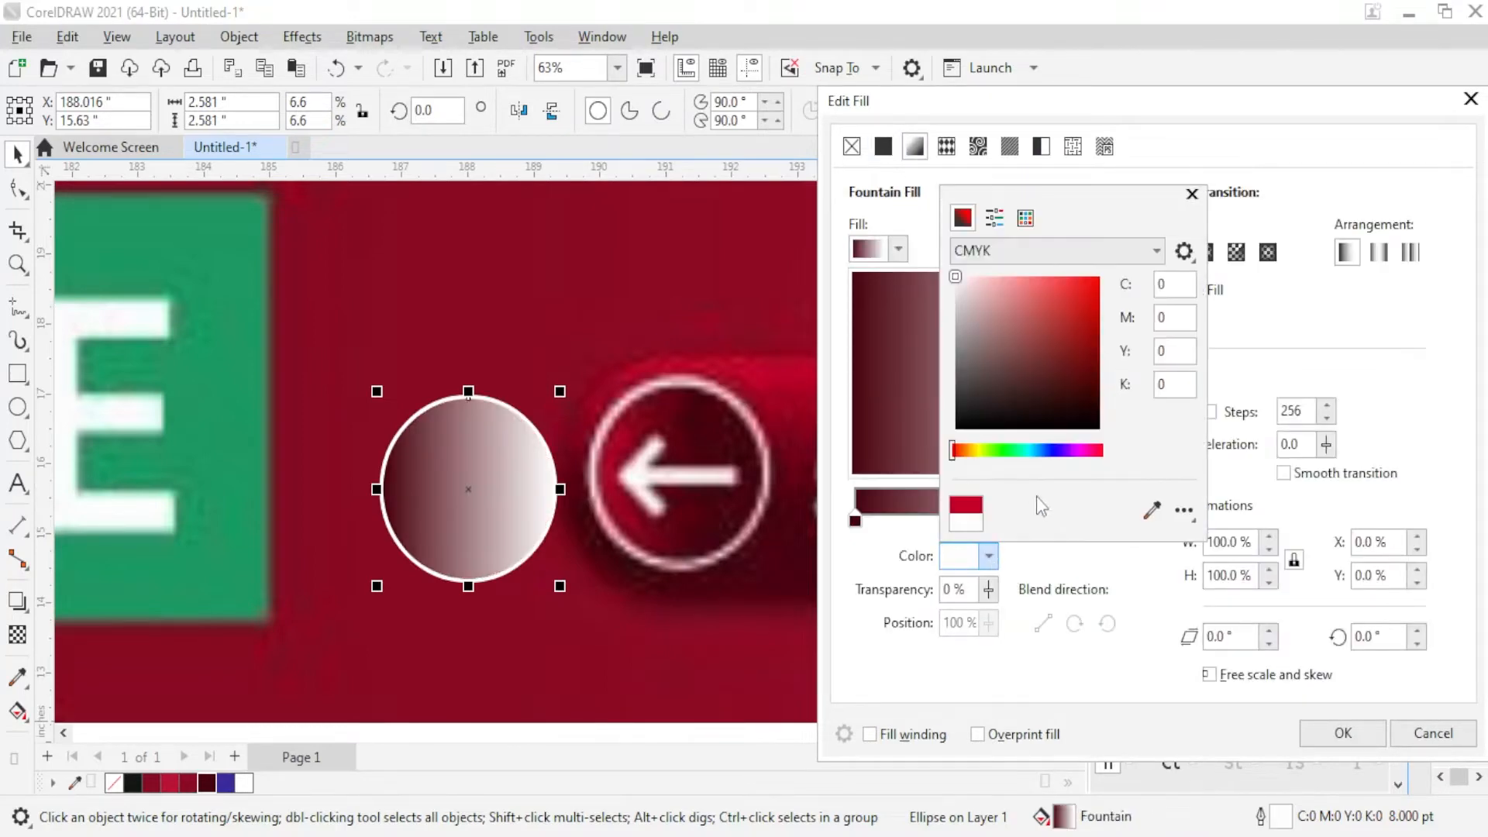
click(1153, 511)
click(793, 353)
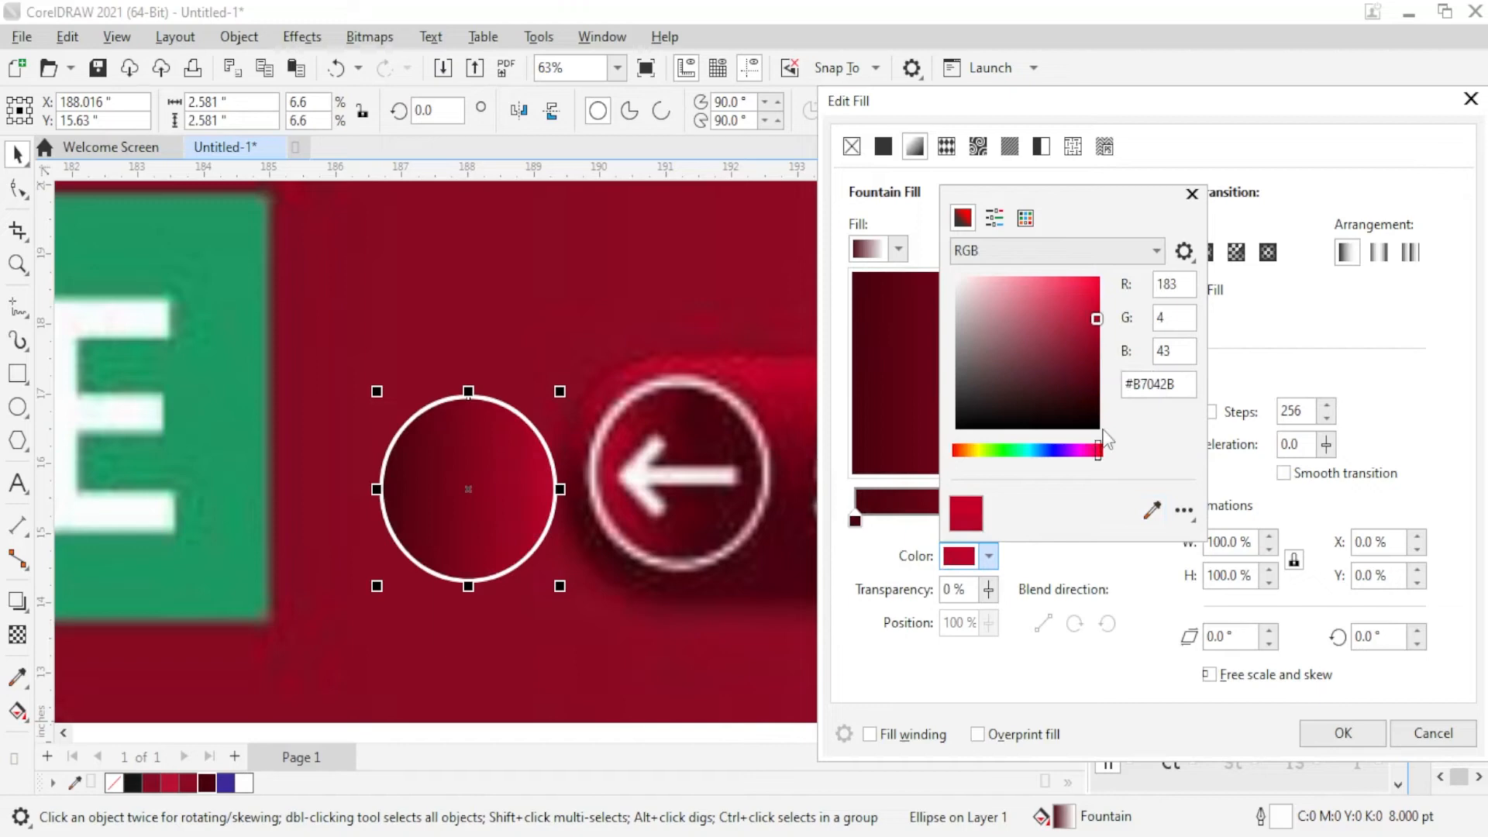
click(1286, 371)
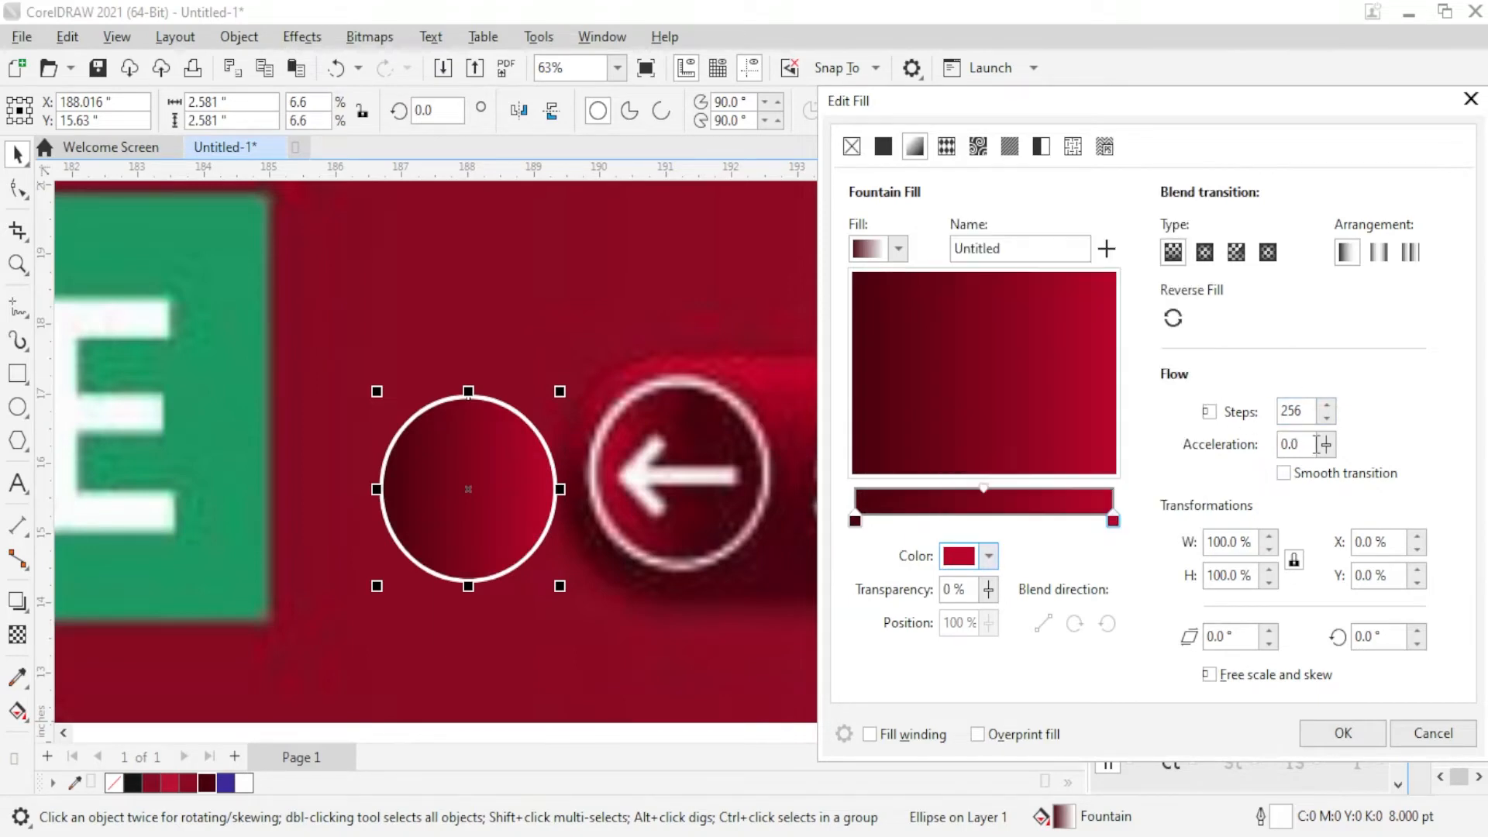
click(1343, 733)
click(519, 111)
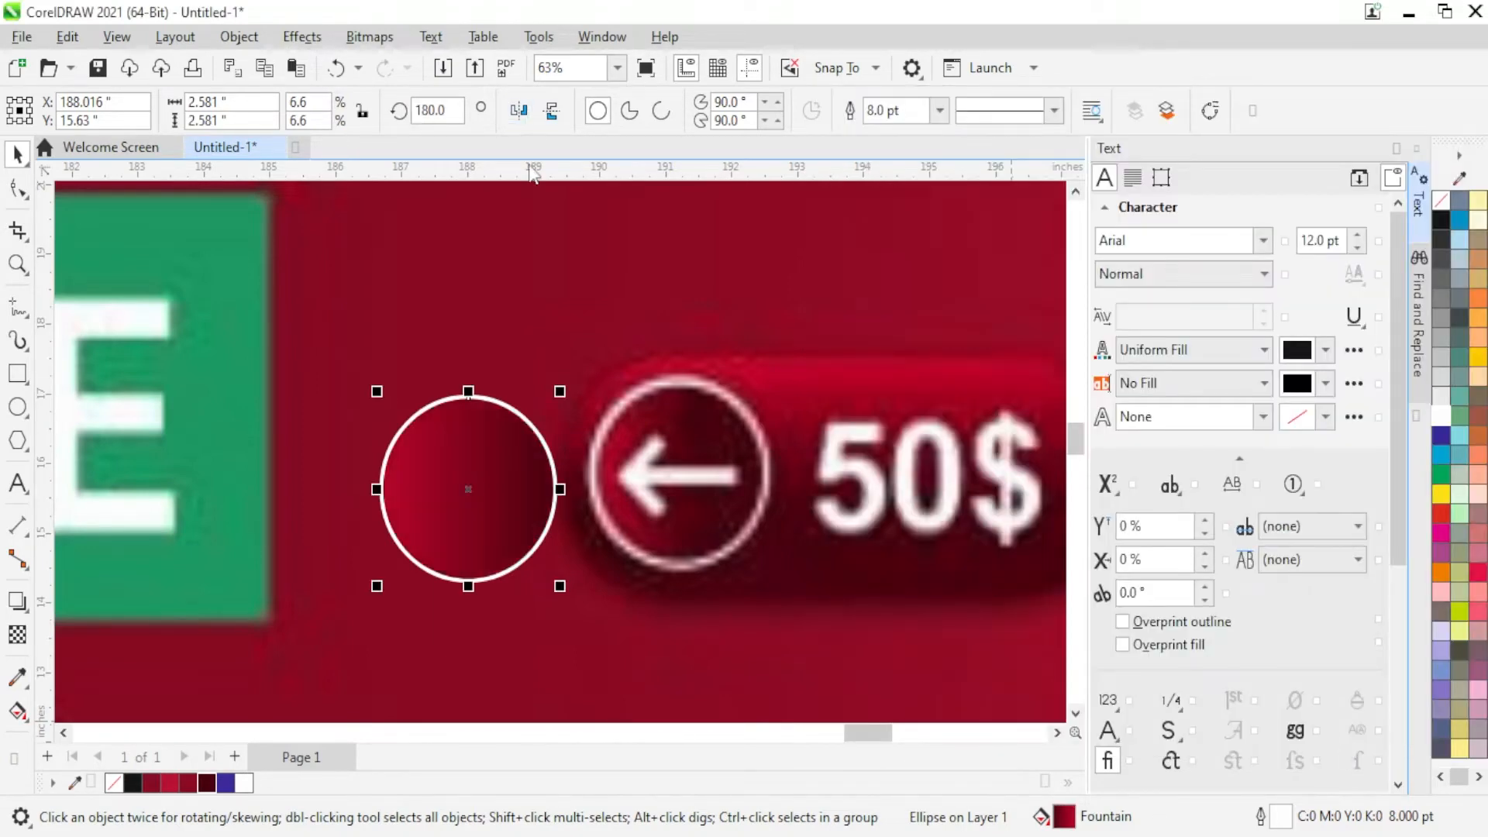
drag(500, 475, 419, 475)
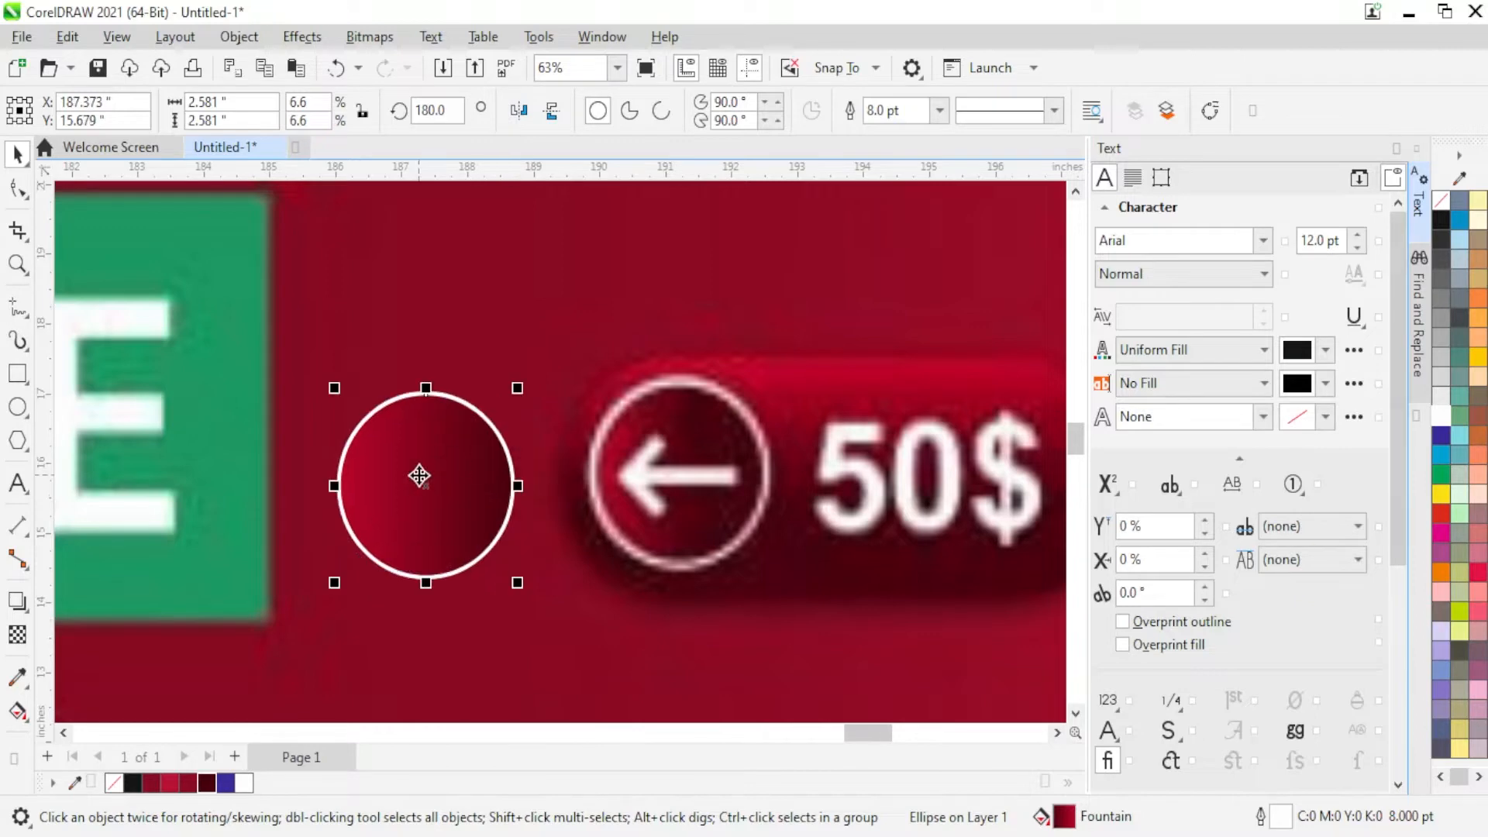
Step: Draw a rectangle about 8.47 by 3.48 in over the 50$ label and fully round its corners into a pill
scroll(419, 475, down, 2)
scroll(582, 480, up, 1)
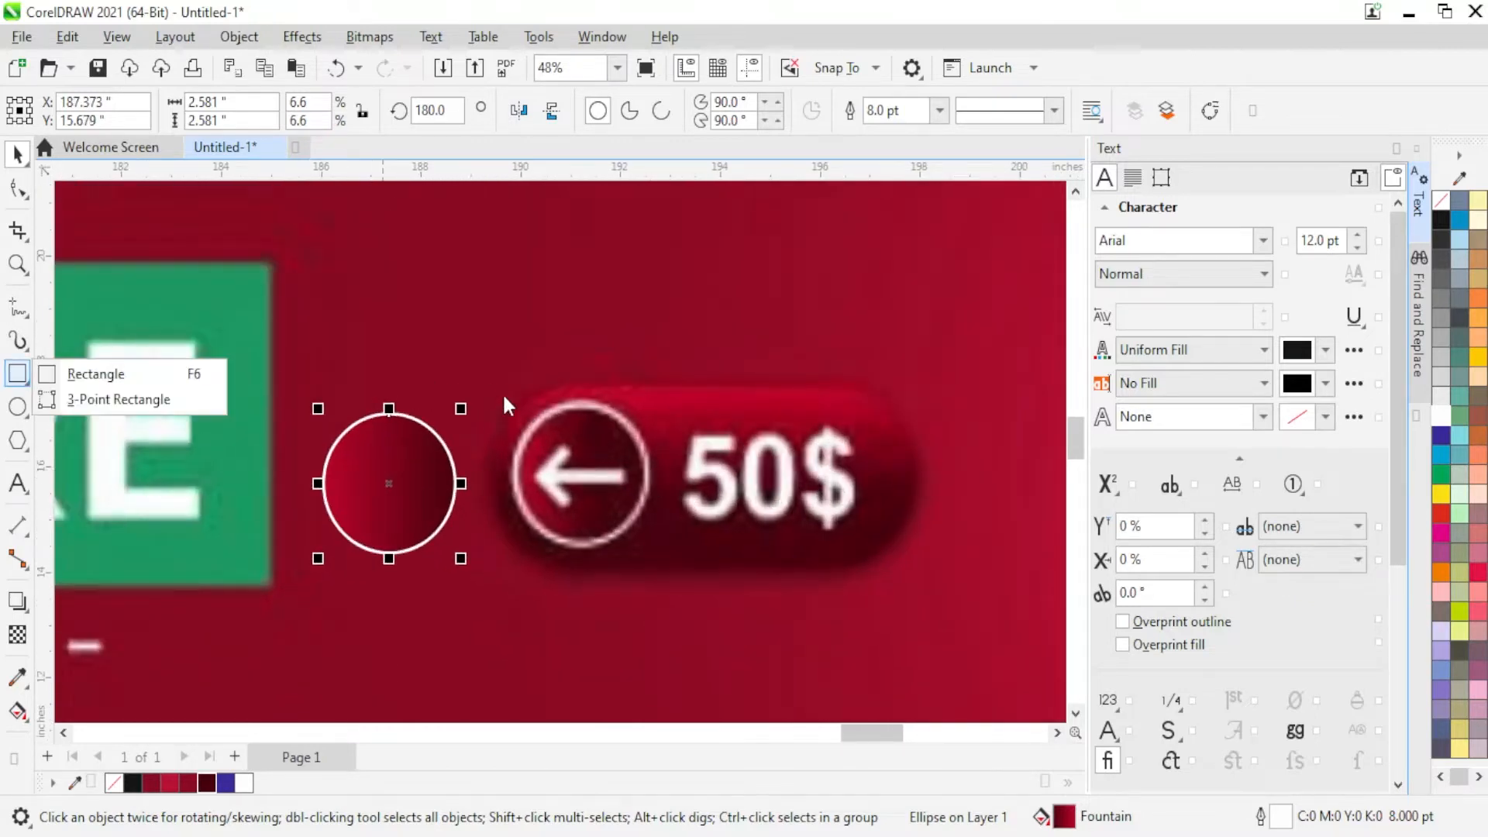
click(15, 380)
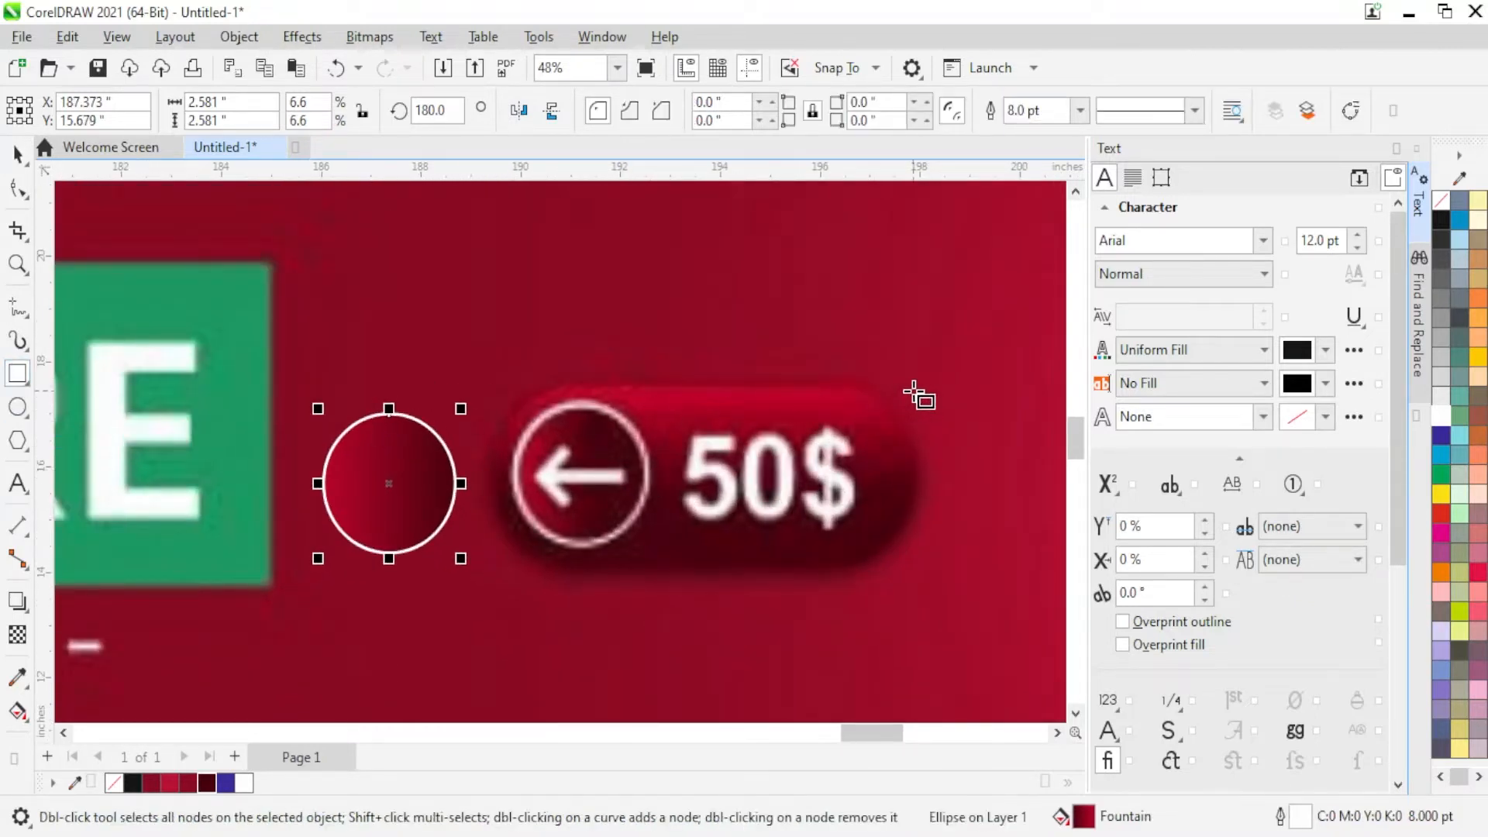
drag(914, 391, 497, 571)
key(F10)
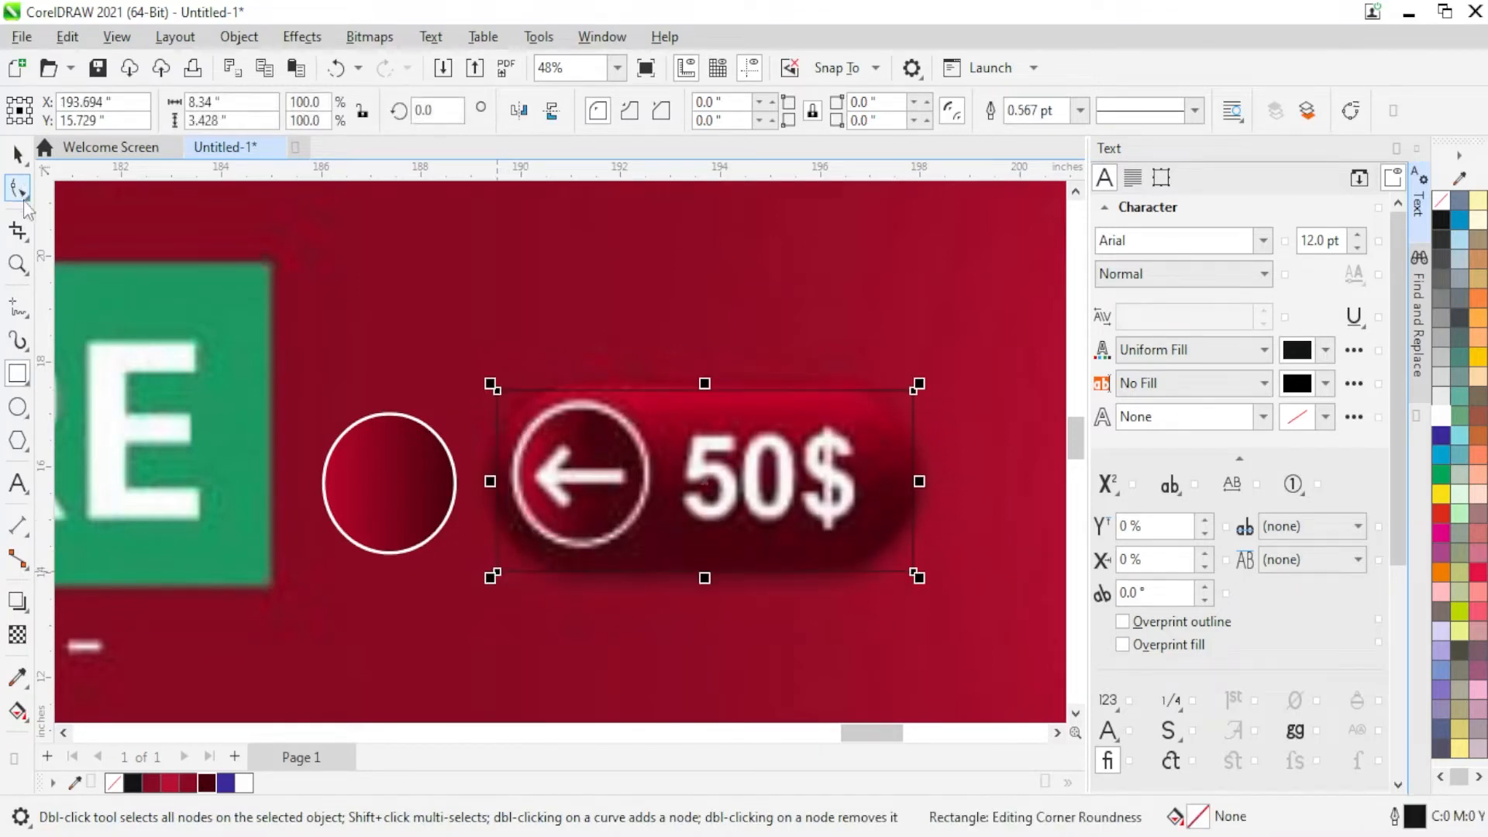
drag(496, 390, 583, 390)
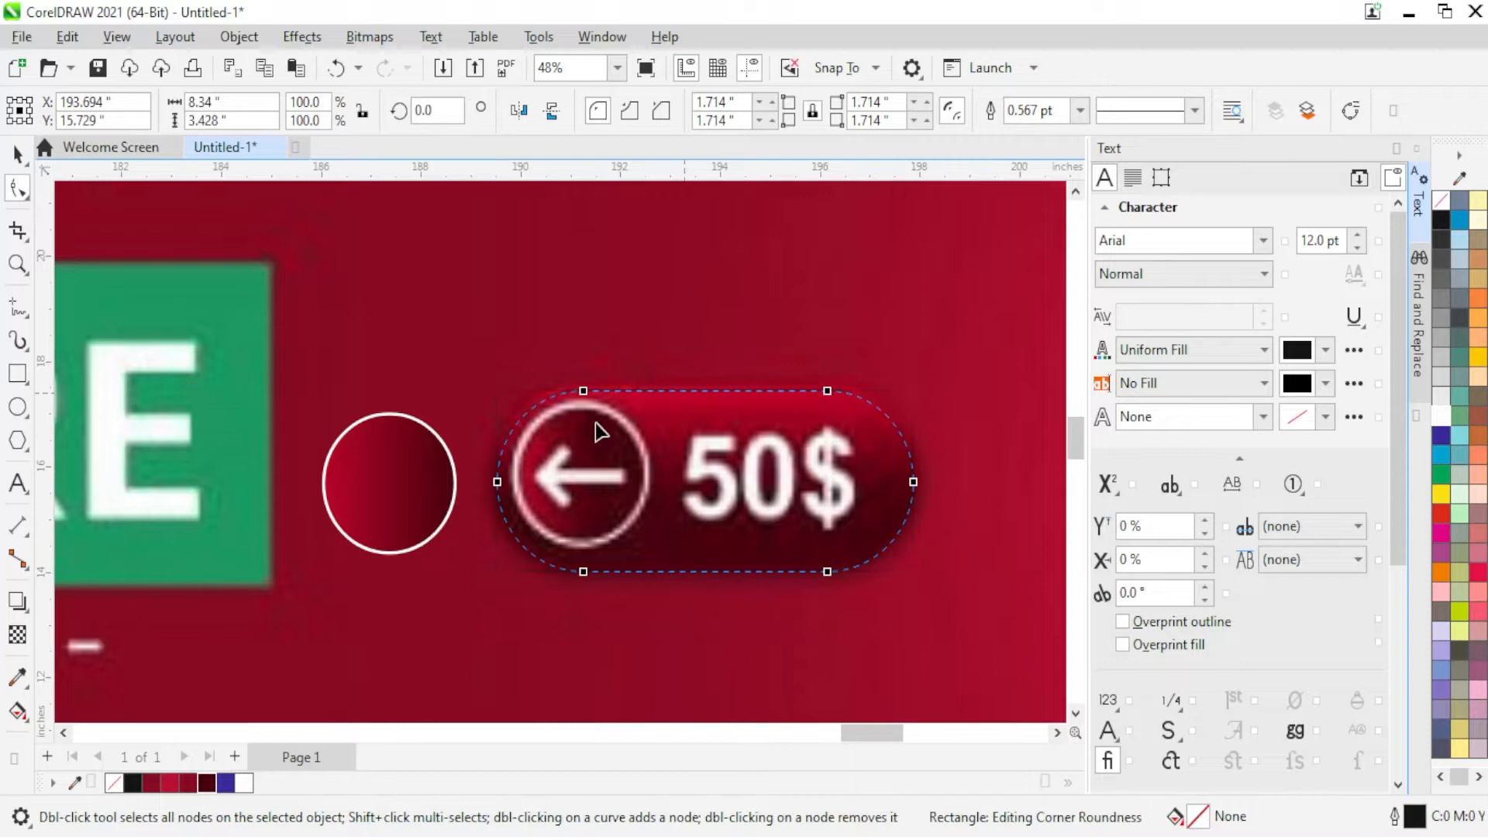
click(18, 155)
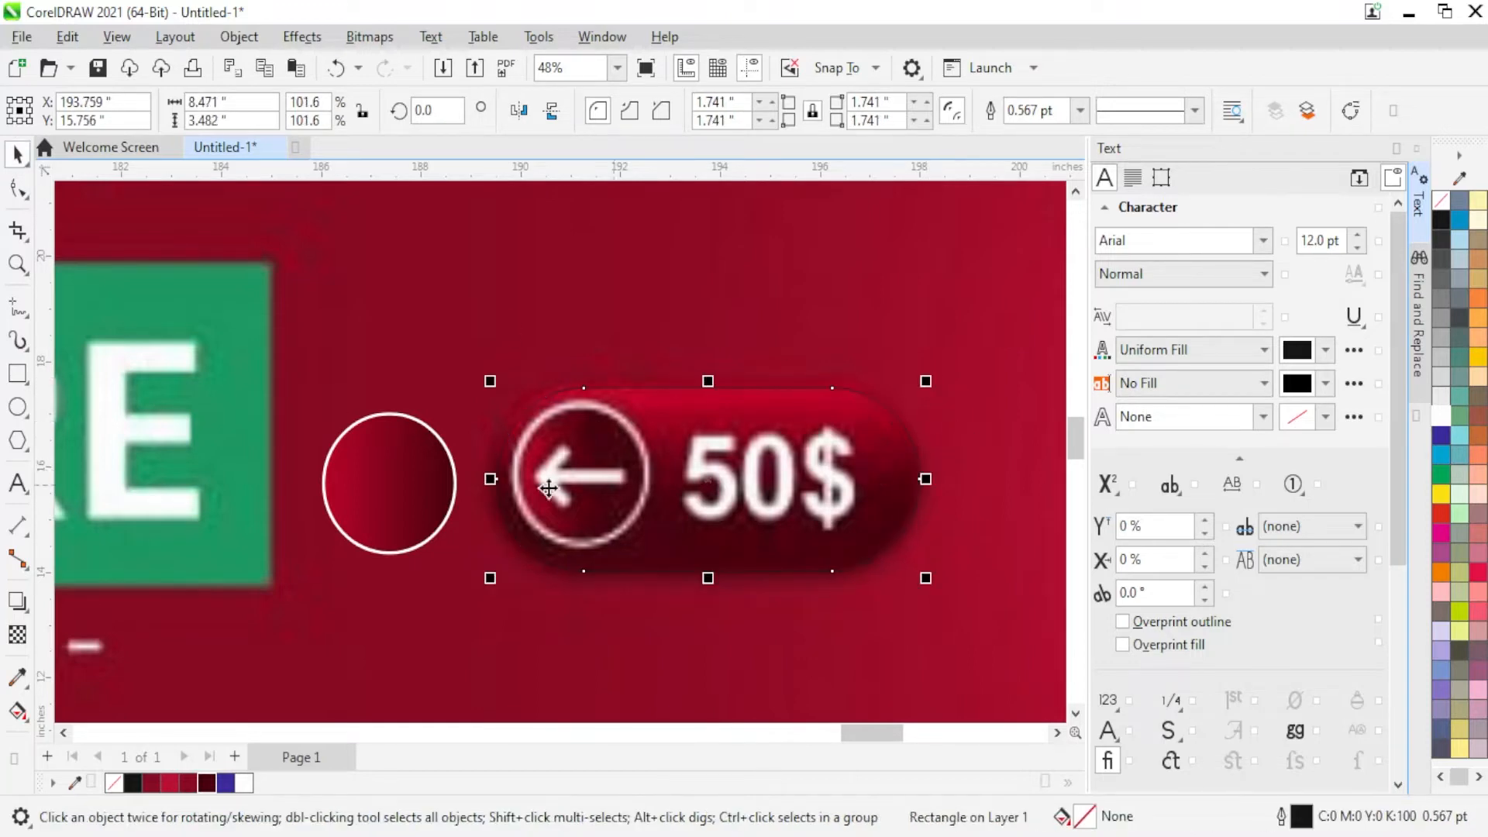
click(443, 521)
Step: Copy only the fill property from the small gradient circle to the pill shape
click(802, 423)
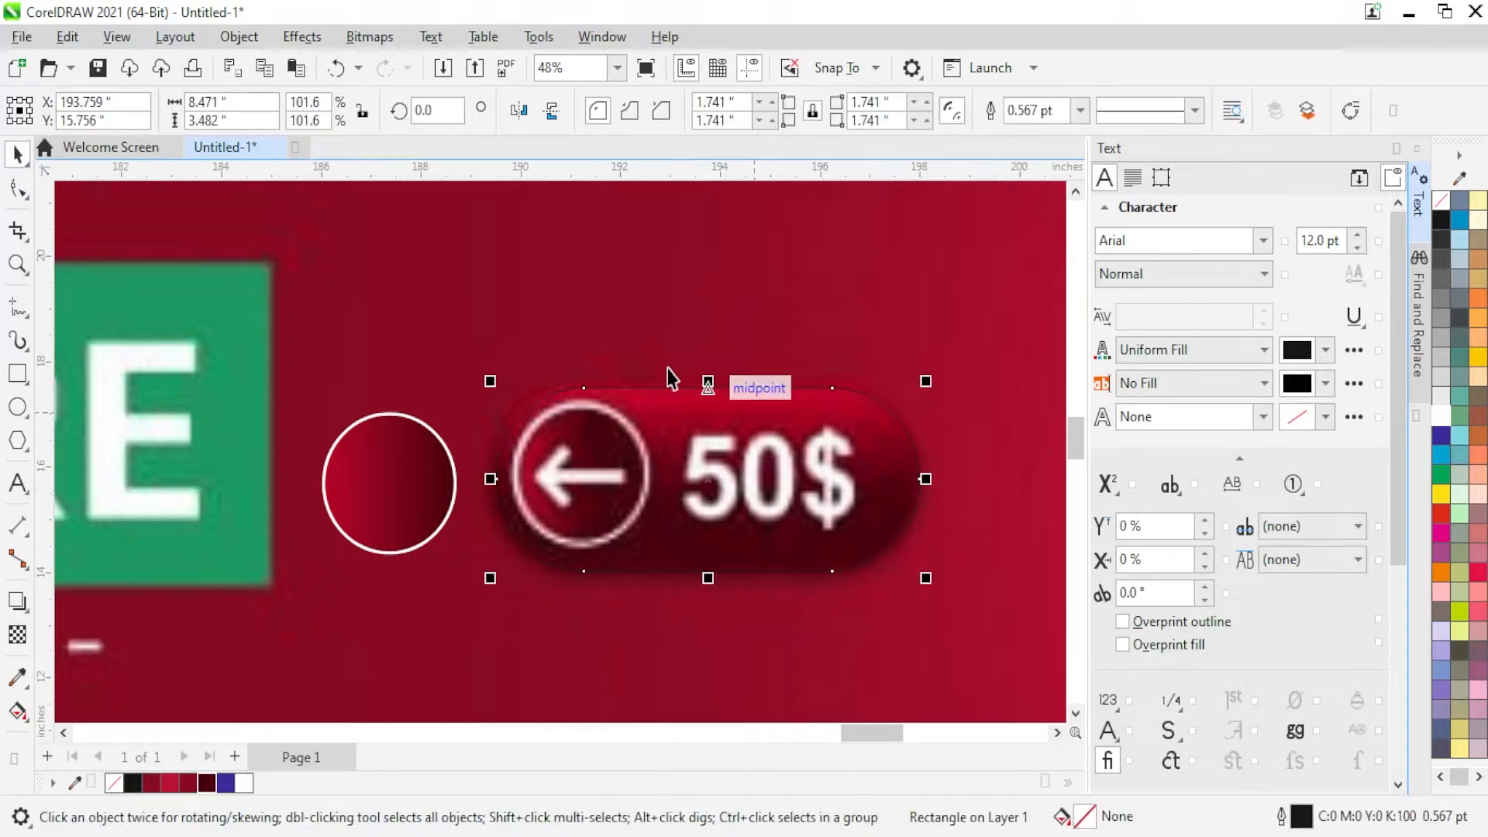
click(67, 36)
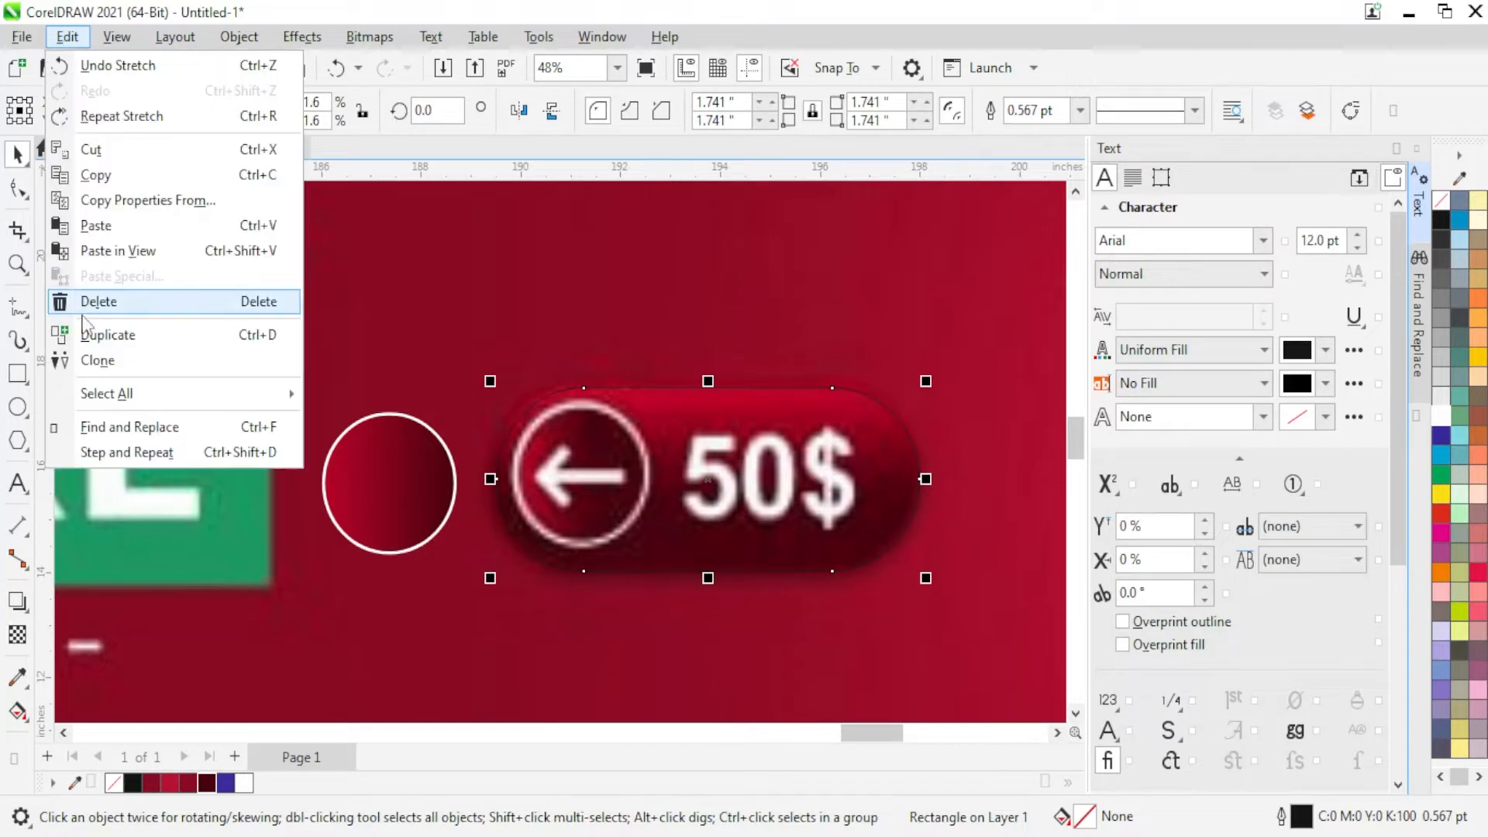
click(101, 197)
click(572, 401)
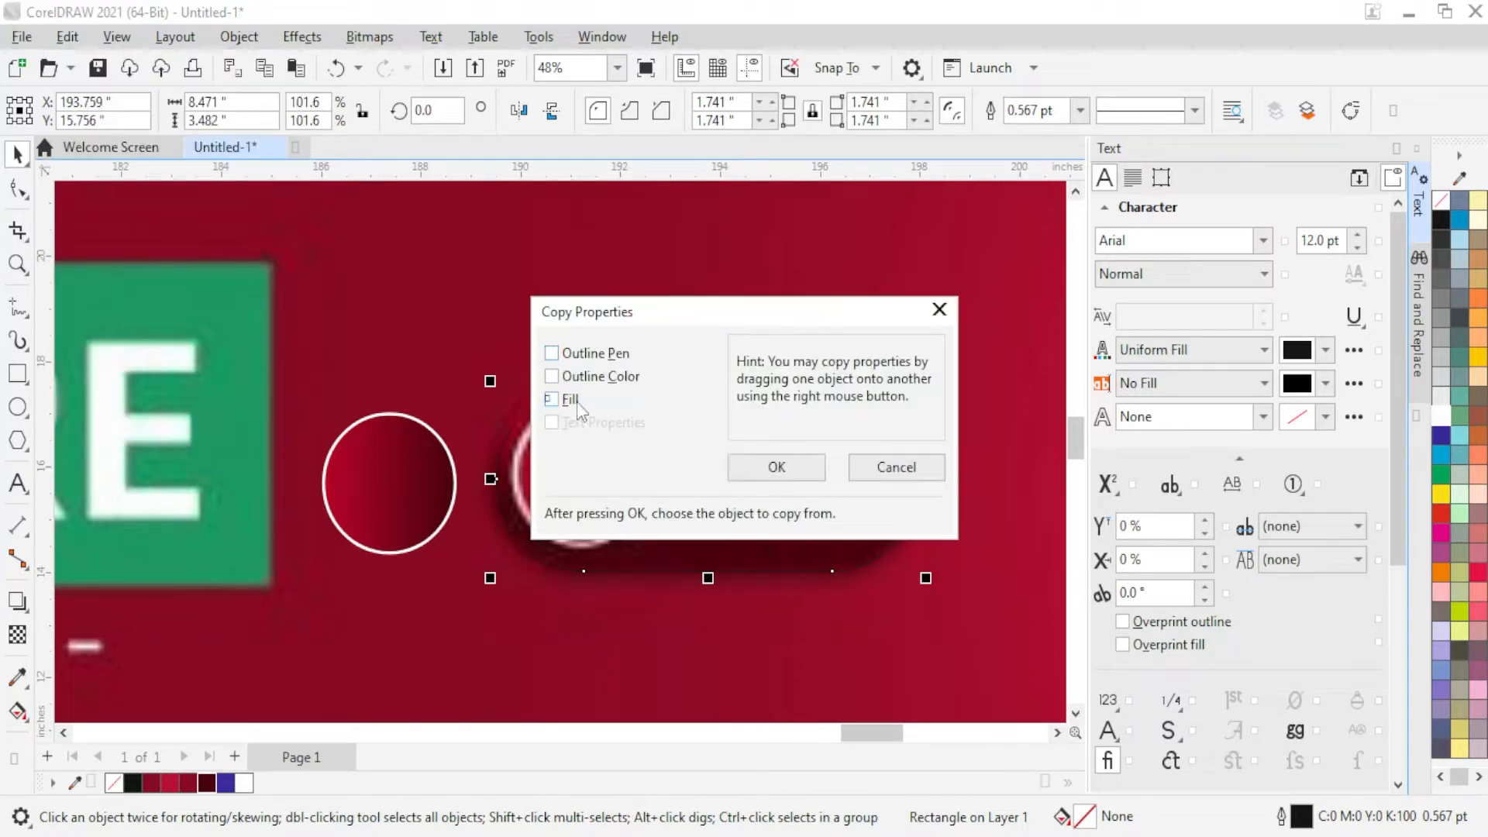
click(823, 469)
click(391, 460)
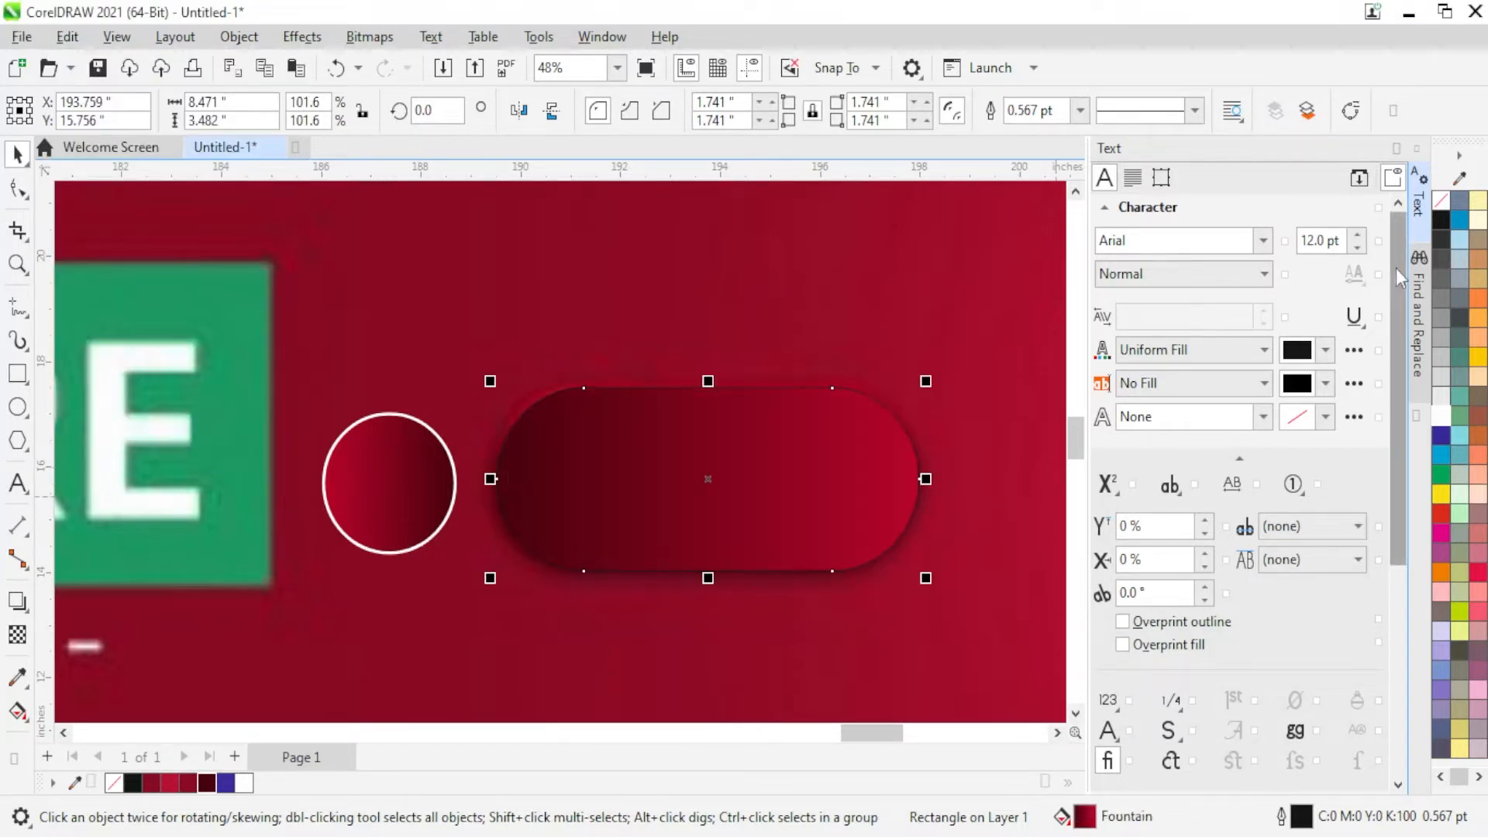
Step: Remove the pill's outline and move it directly below the reference's 50$ label
right_click(1442, 203)
click(1361, 212)
scroll(730, 427, down, 2)
drag(729, 427, 702, 577)
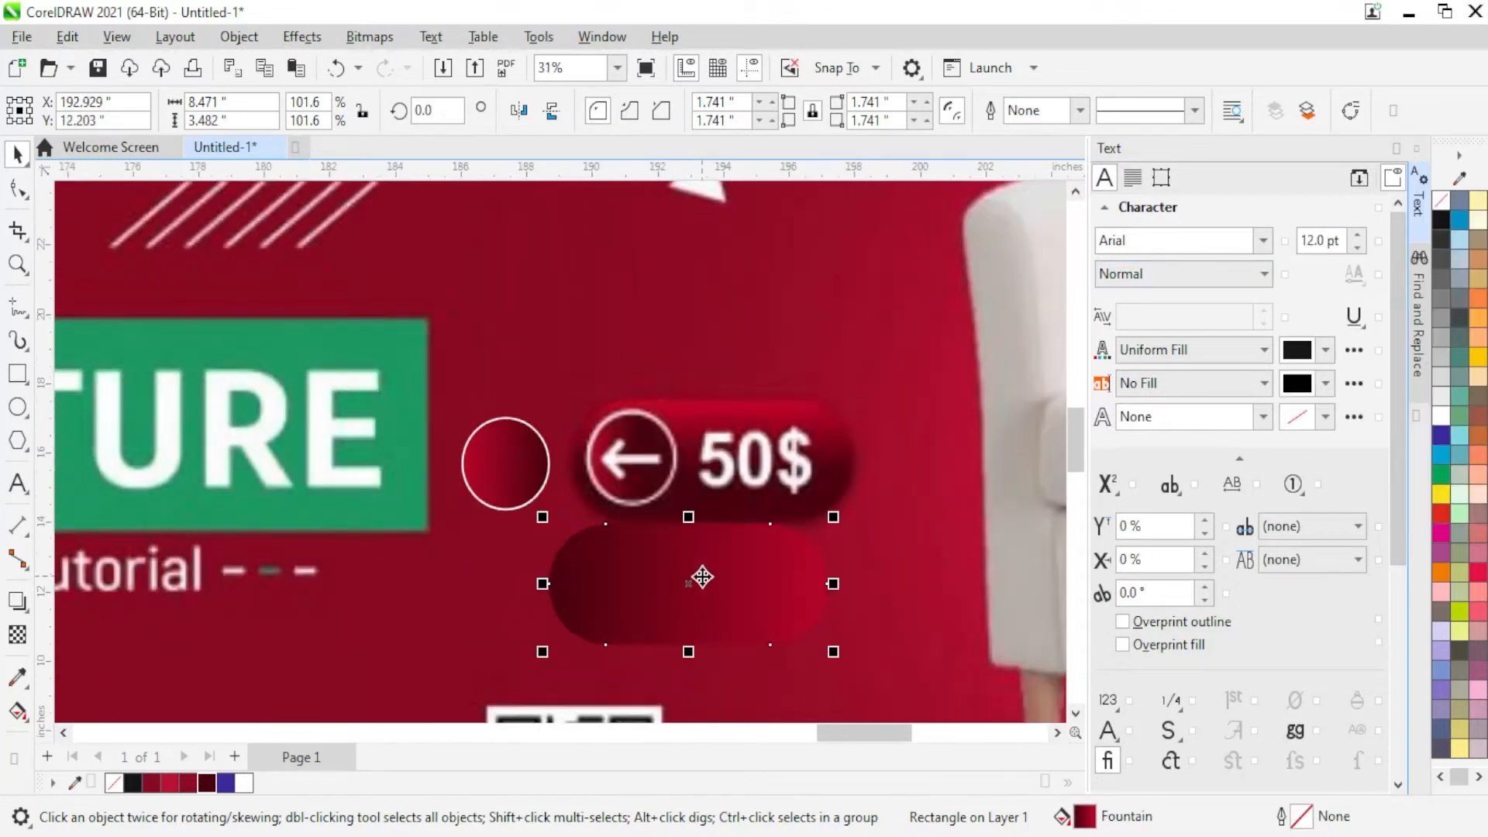
Step: Rotate the pill's fountain fill by 90° so the gradient runs vertically
double_click(1085, 821)
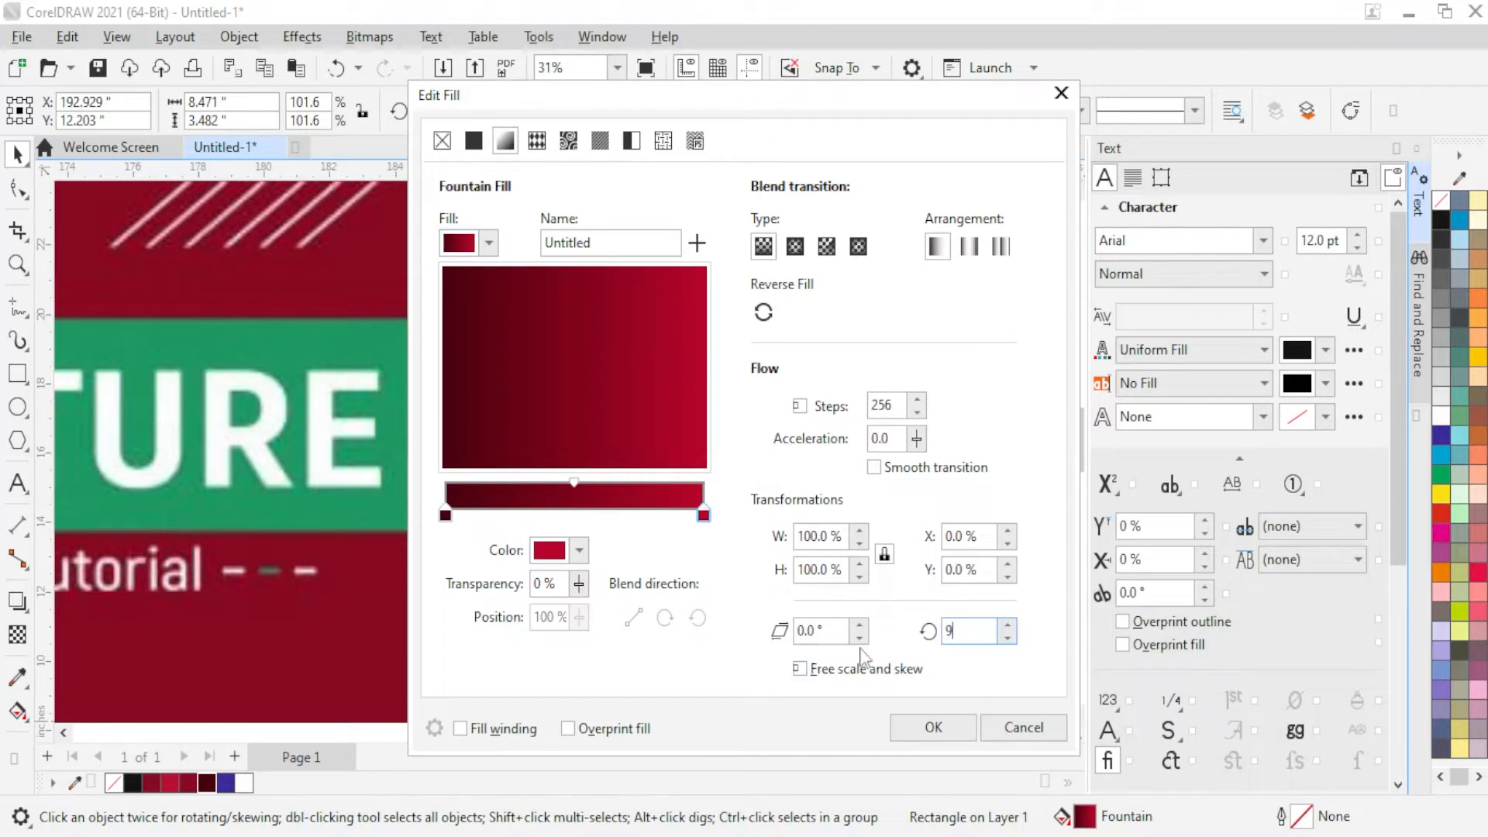
text(0)
key(Tab)
click(954, 730)
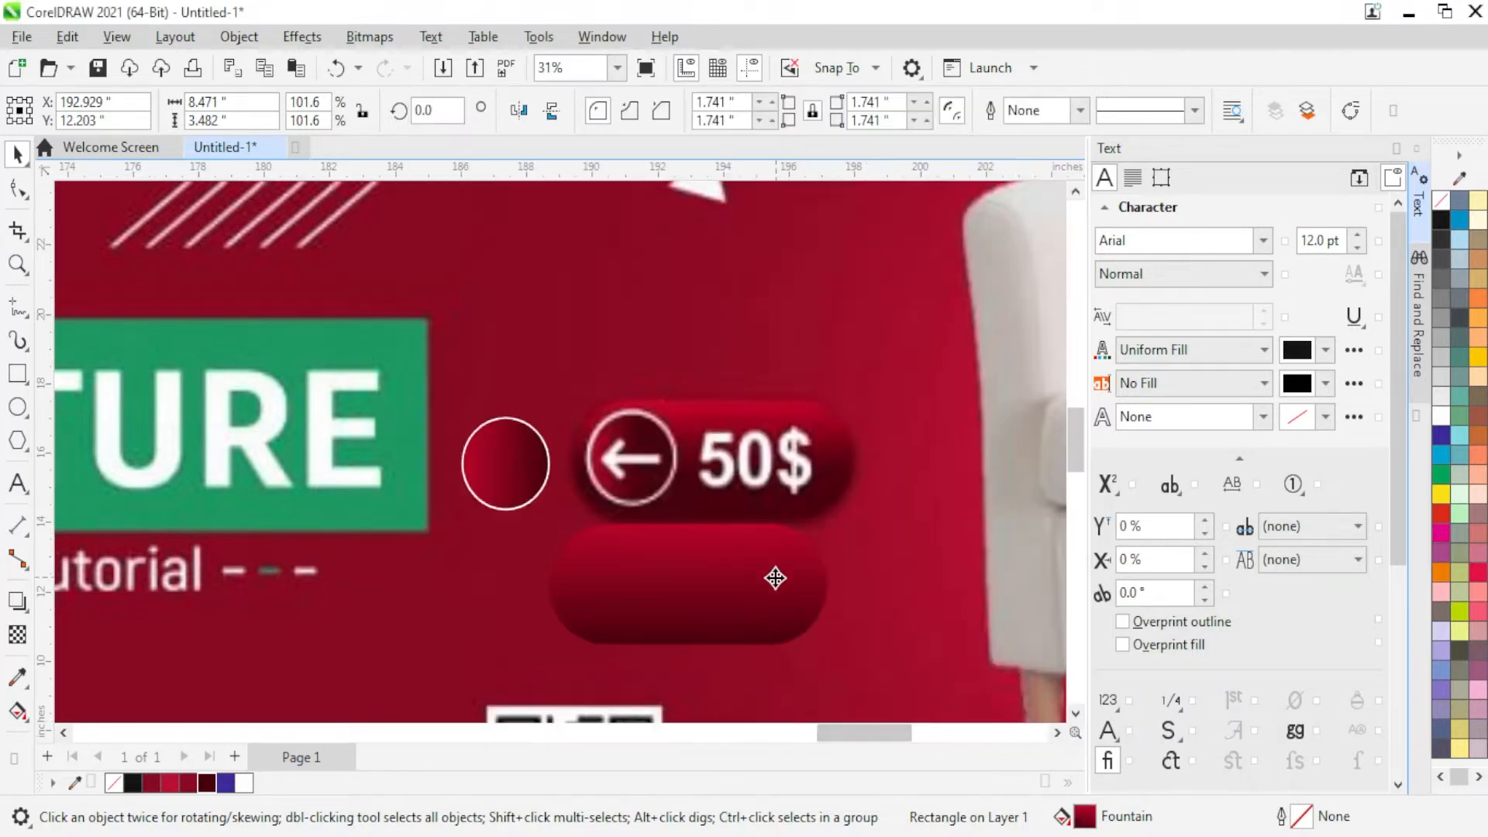
Step: Move the pill lower and place the small gradient circle on its left end, with the pill ordered behind the circle
drag(784, 582, 711, 605)
drag(506, 467, 534, 604)
shift+click(638, 602)
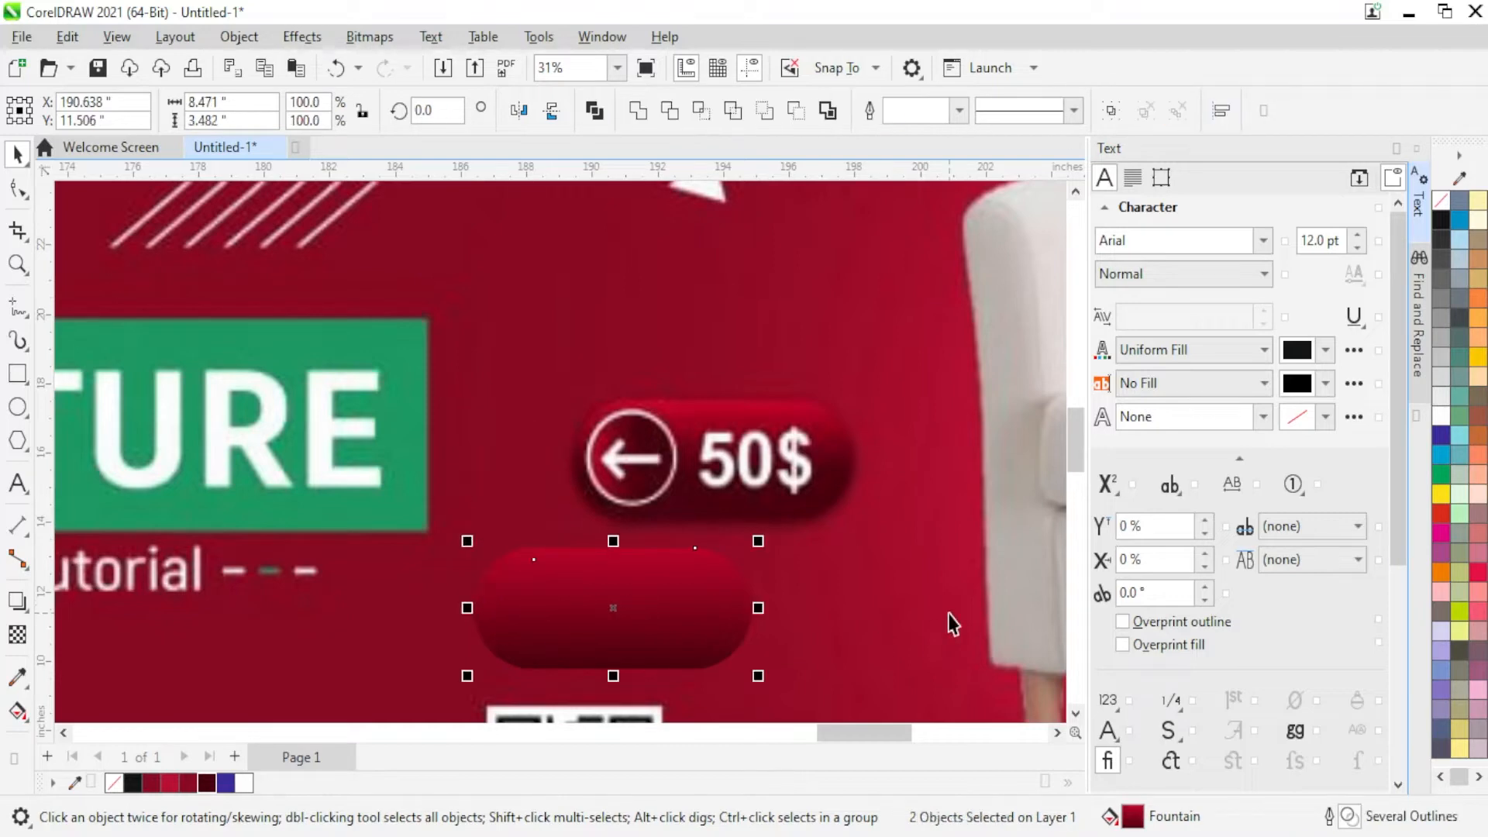
click(781, 676)
click(703, 618)
key(ctrl+Page_Down)
click(532, 614)
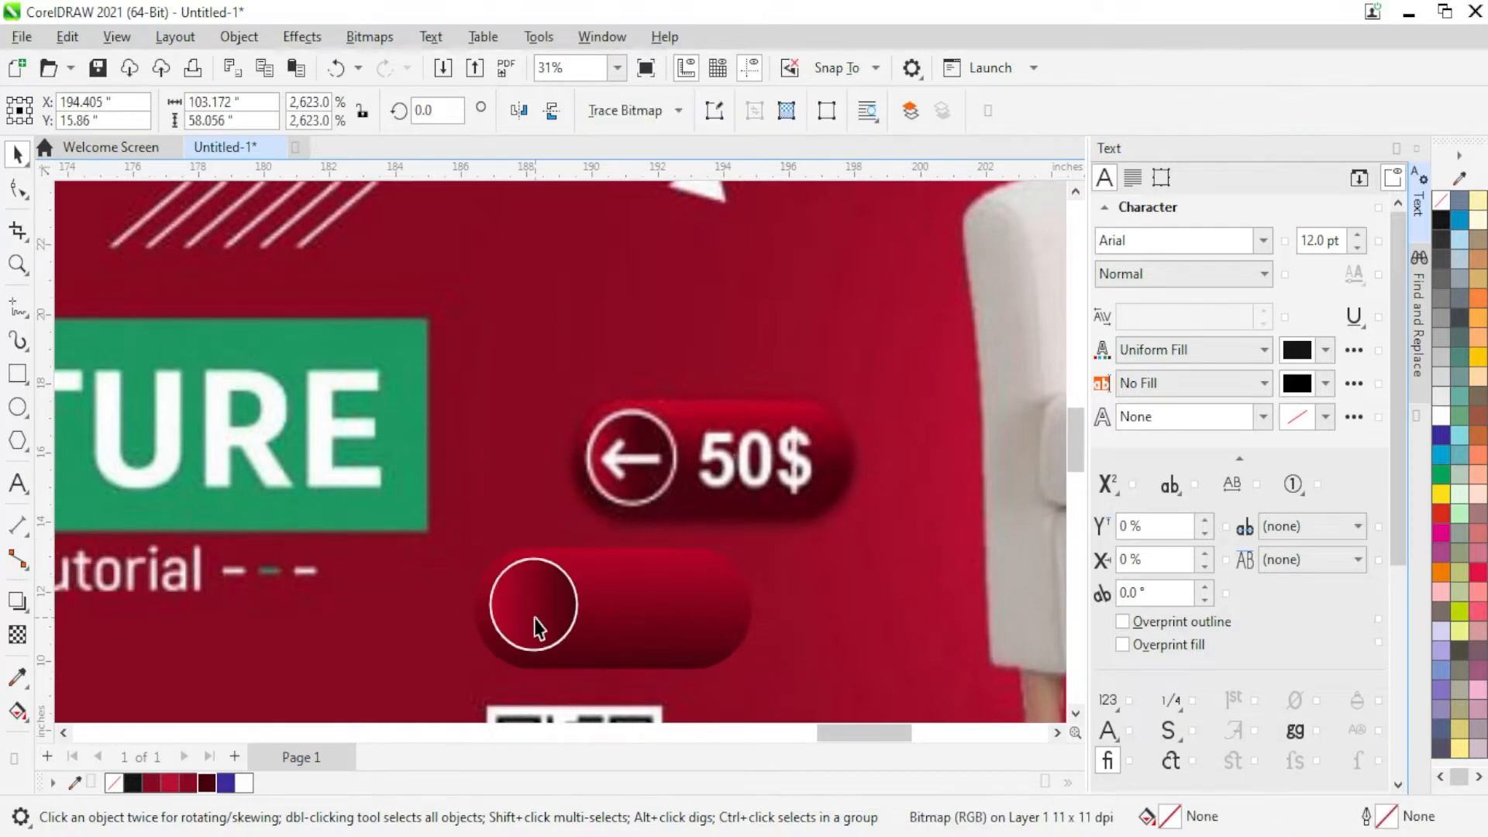
Step: Centre-align the gradient circle with the pill and shift it back to the pill's left end
shift+click(682, 631)
key(c)
key(e)
click(787, 608)
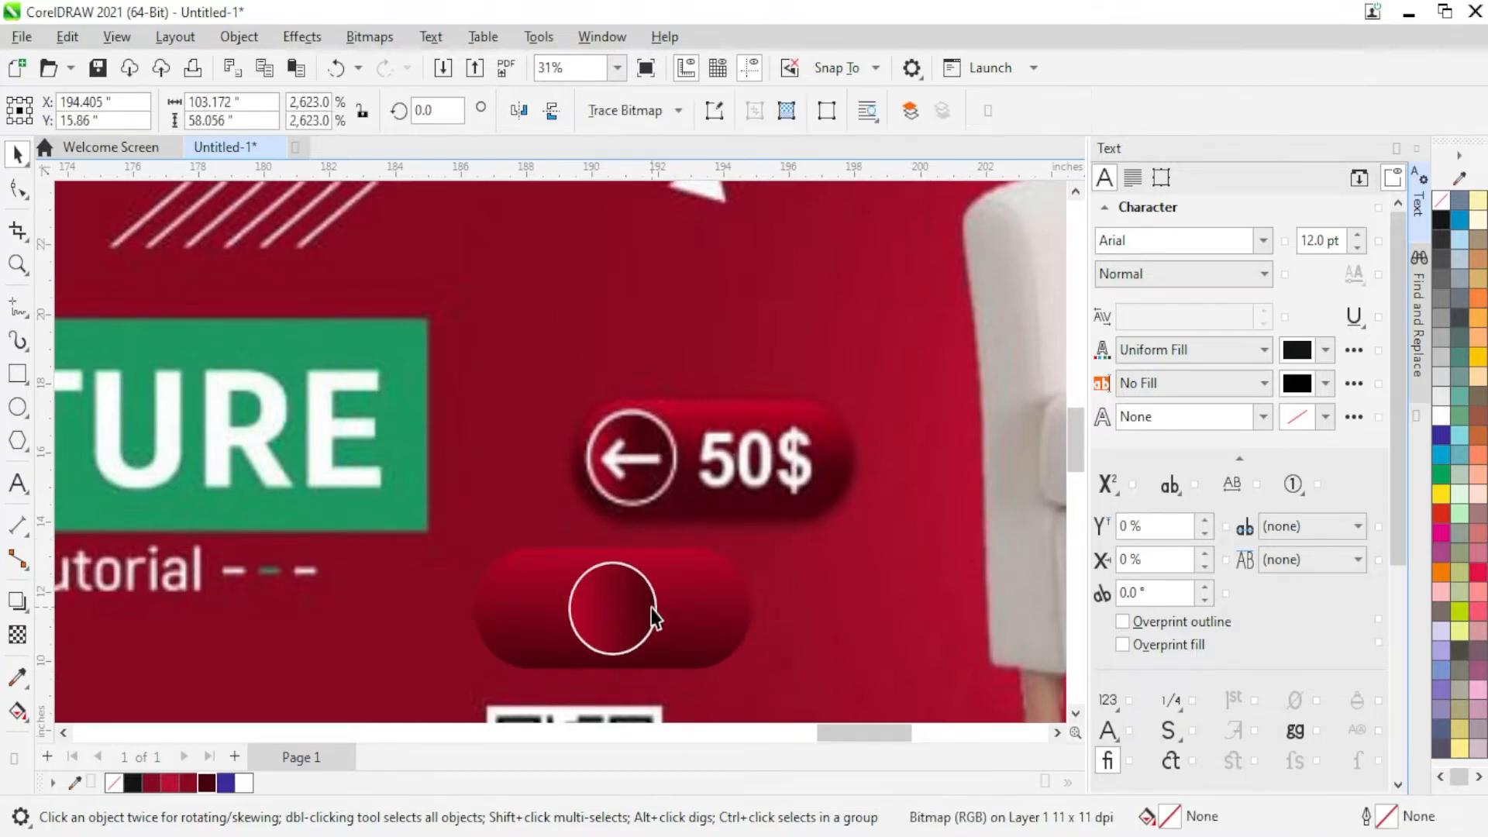
click(624, 609)
drag(553, 606, 546, 611)
click(812, 578)
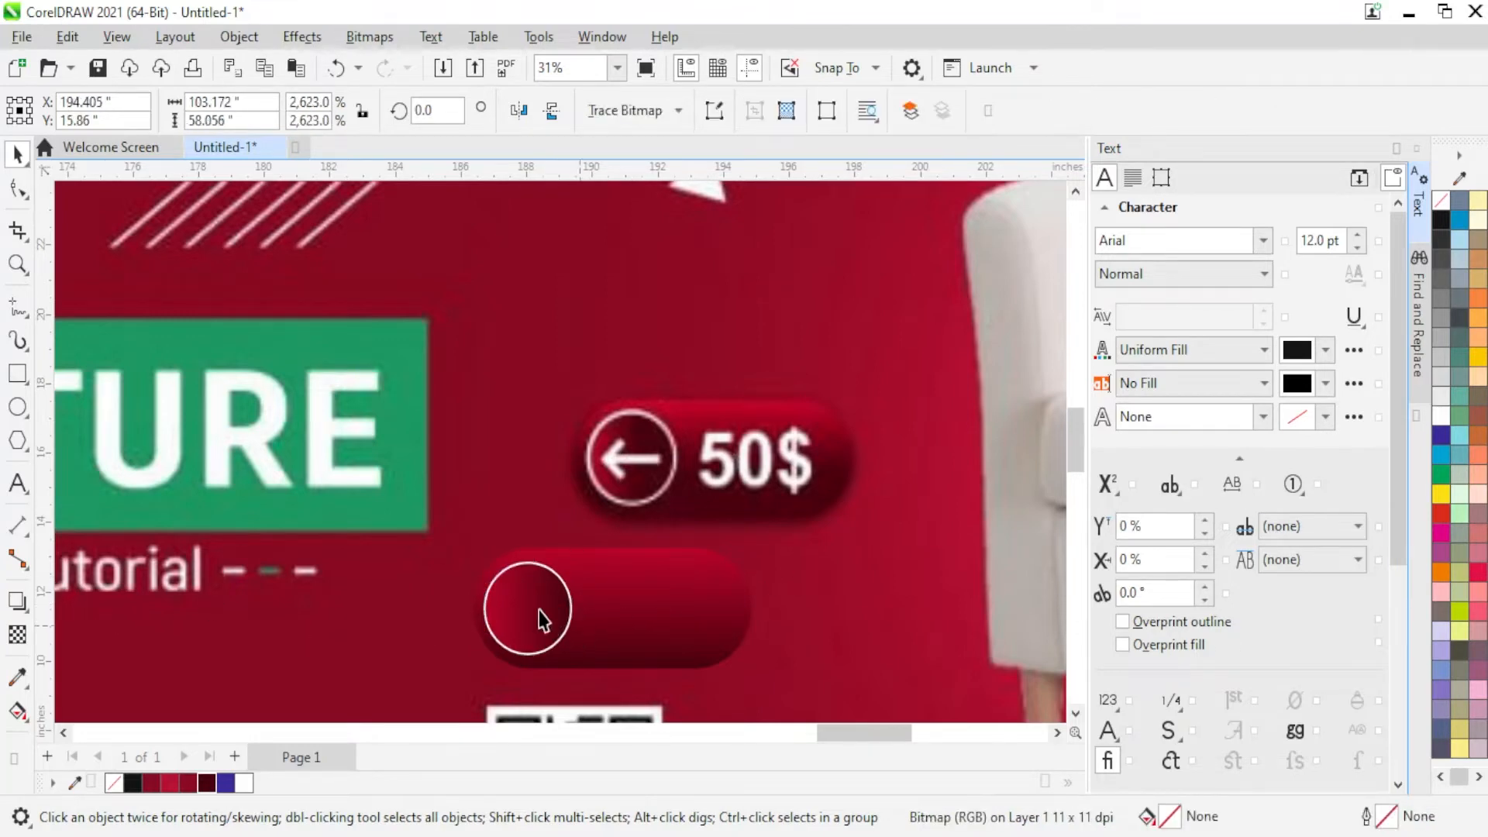
Step: Add the text 50$ in Arial, enlarge it to about 3.55 in wide, and make it bold
click(542, 620)
key(F8)
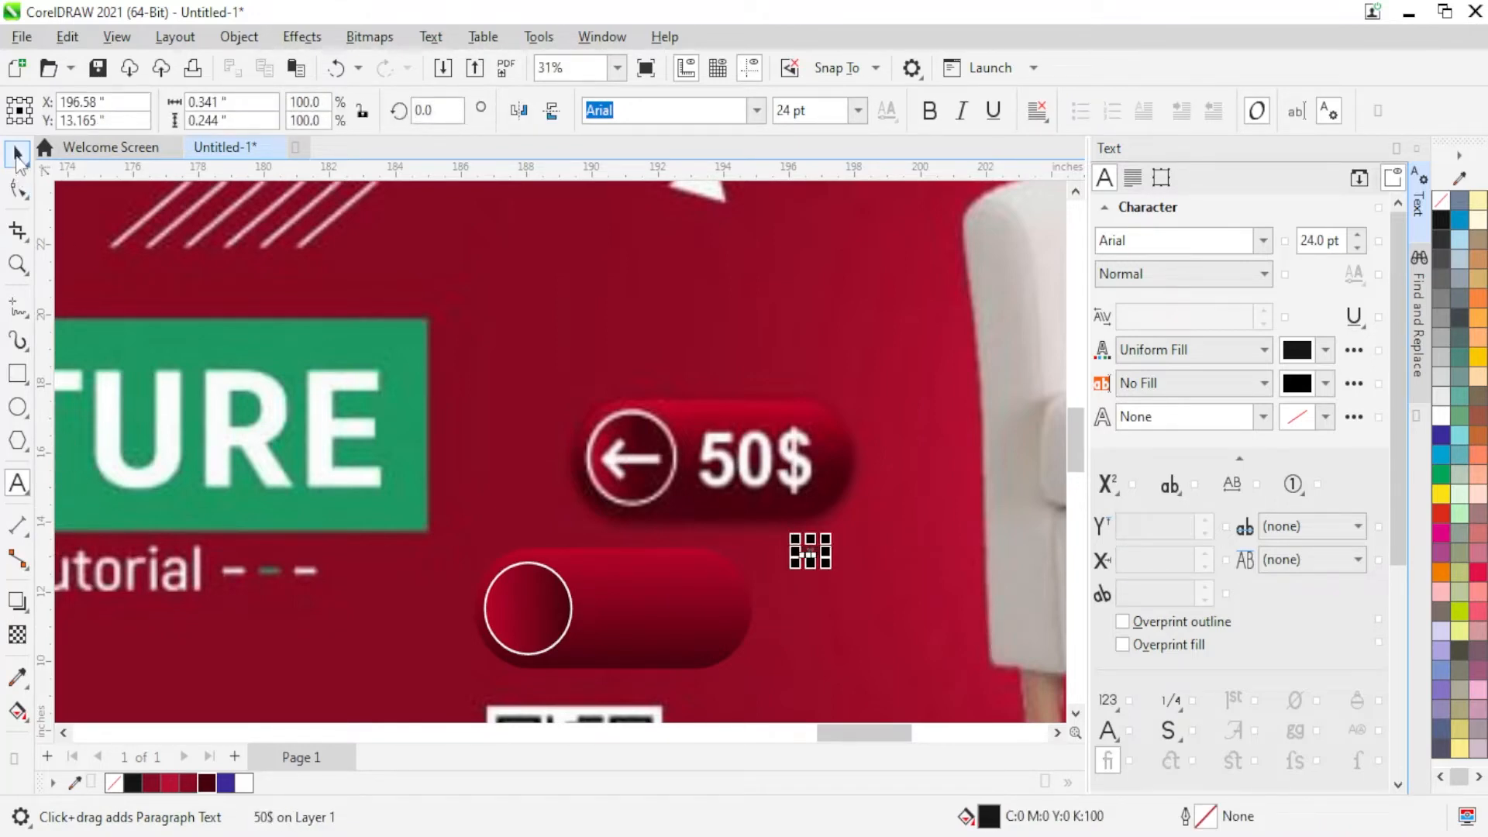
click(18, 157)
drag(836, 574, 941, 634)
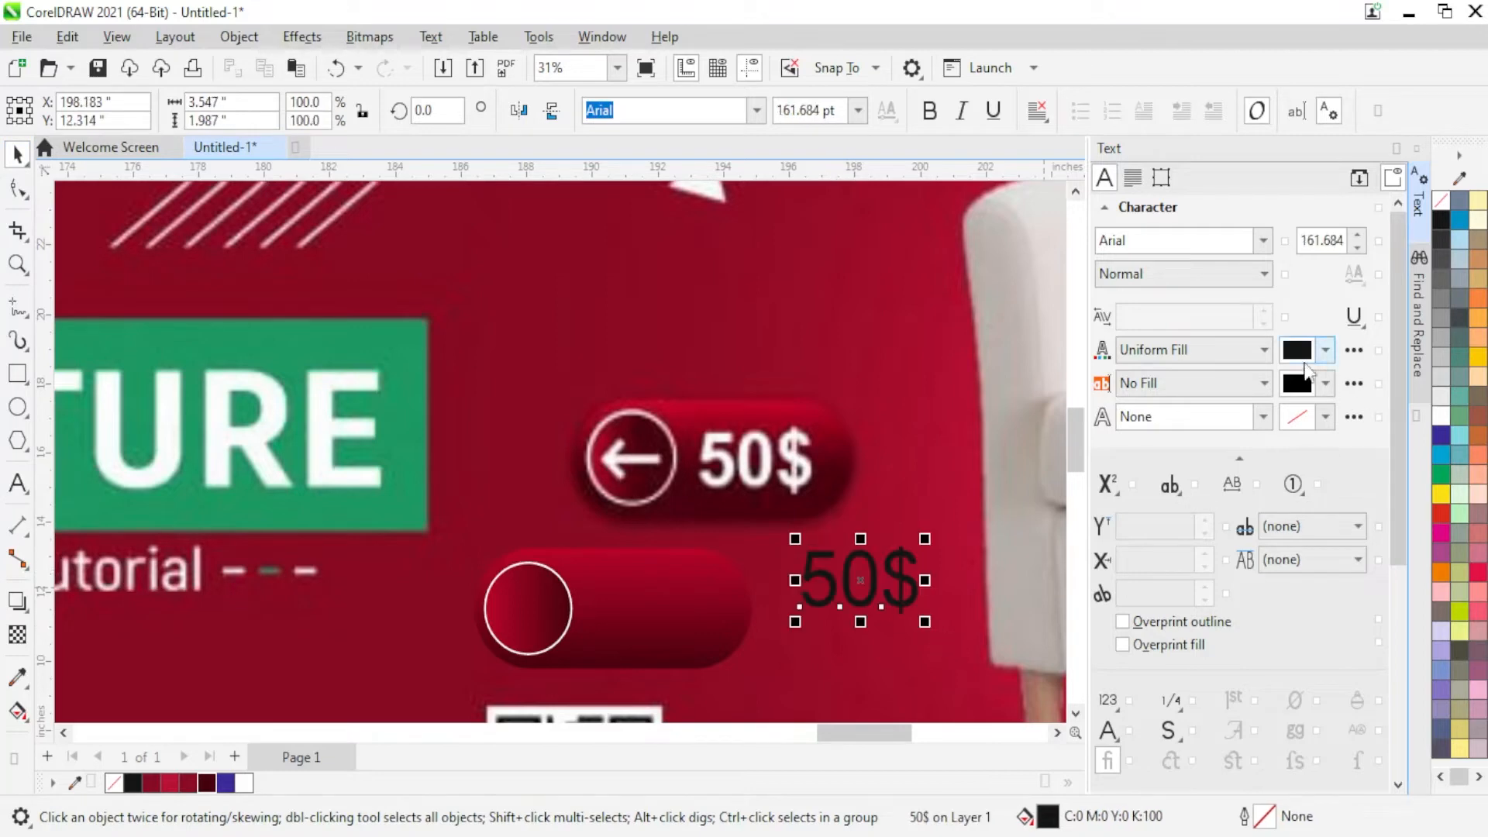
click(1163, 275)
click(1168, 343)
Step: Place the 50$ text on the pill beside the circle, vertically centred, and fill it white
drag(845, 575, 681, 600)
key(c)
key(e)
click(882, 617)
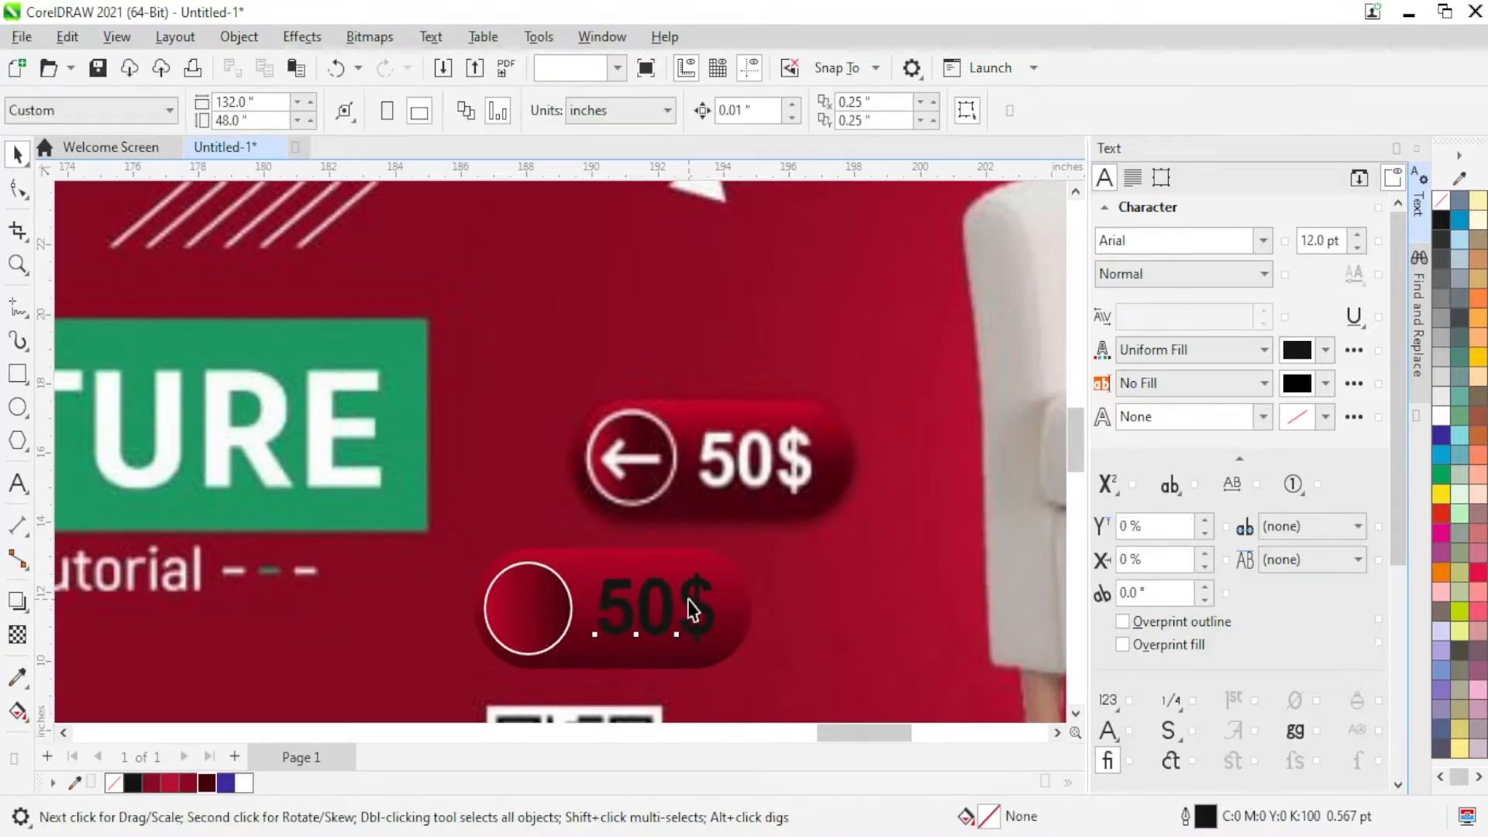
click(1441, 417)
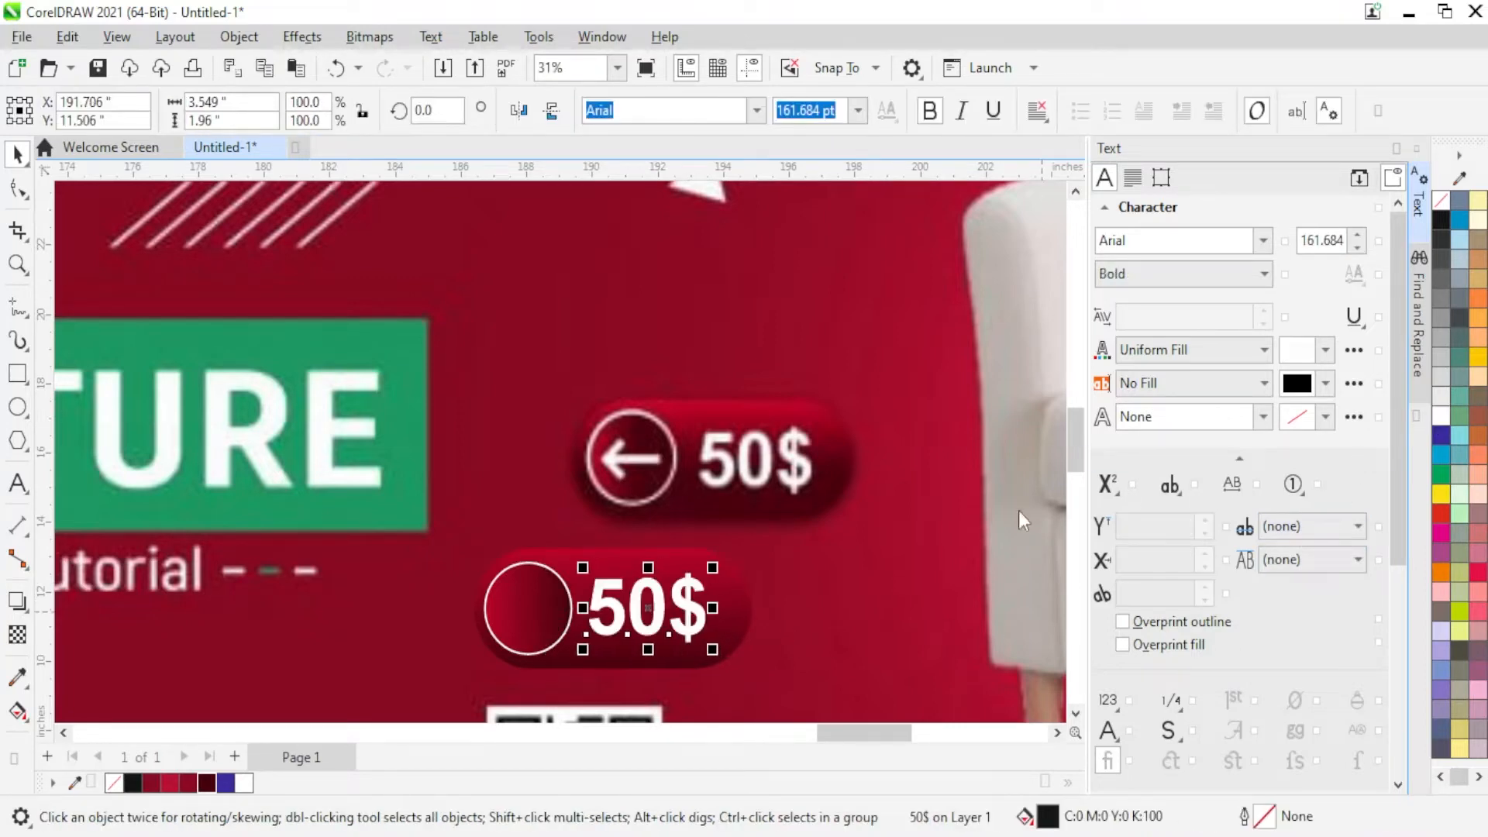
click(811, 561)
Step: Draw an arrow about 1.07 by 0.58 in beside the circle, mirror it to point left, and make it white without an outline
scroll(527, 643, up, 1)
click(17, 443)
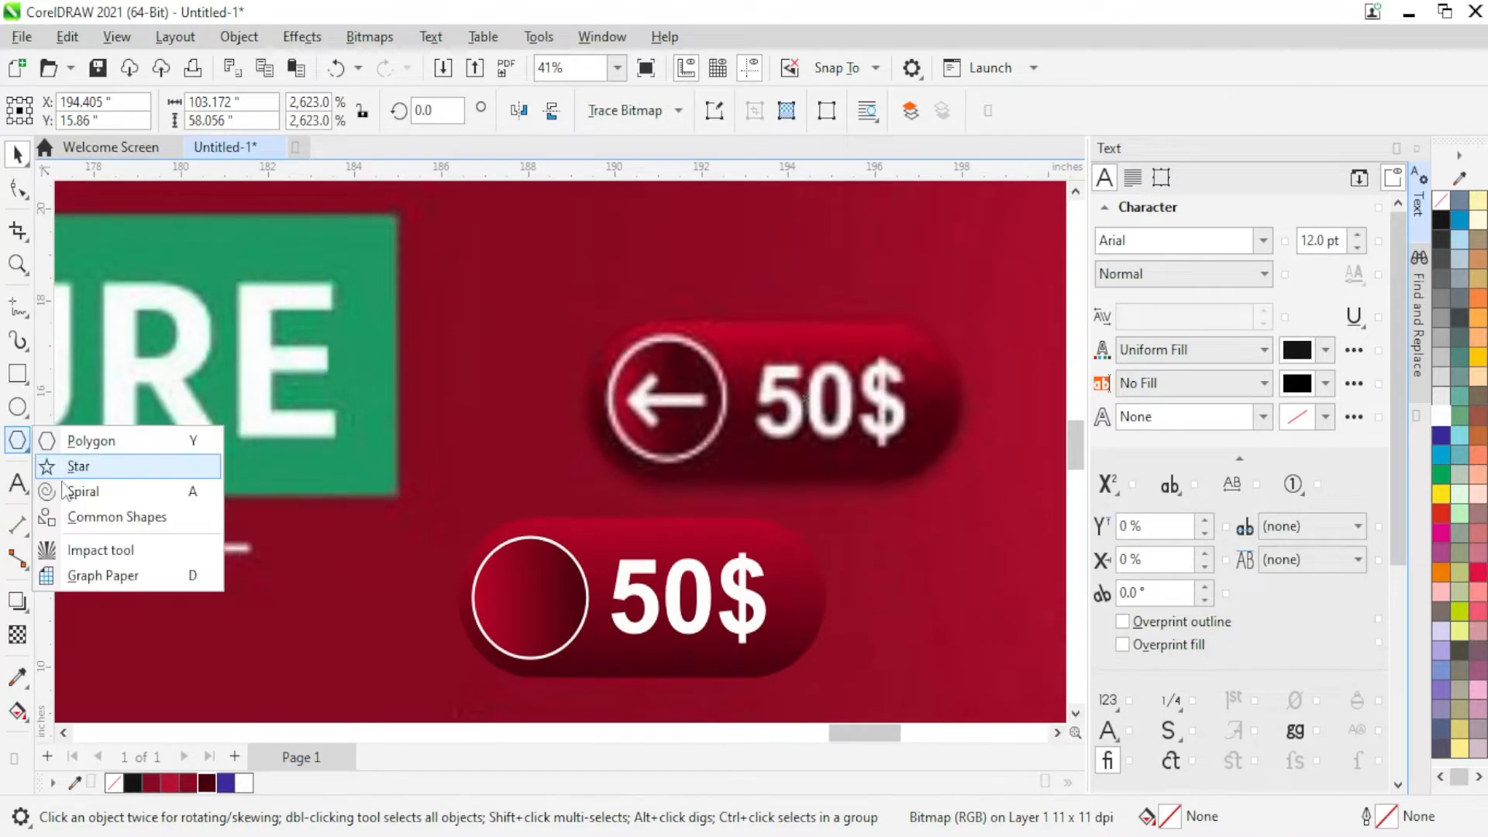
click(105, 515)
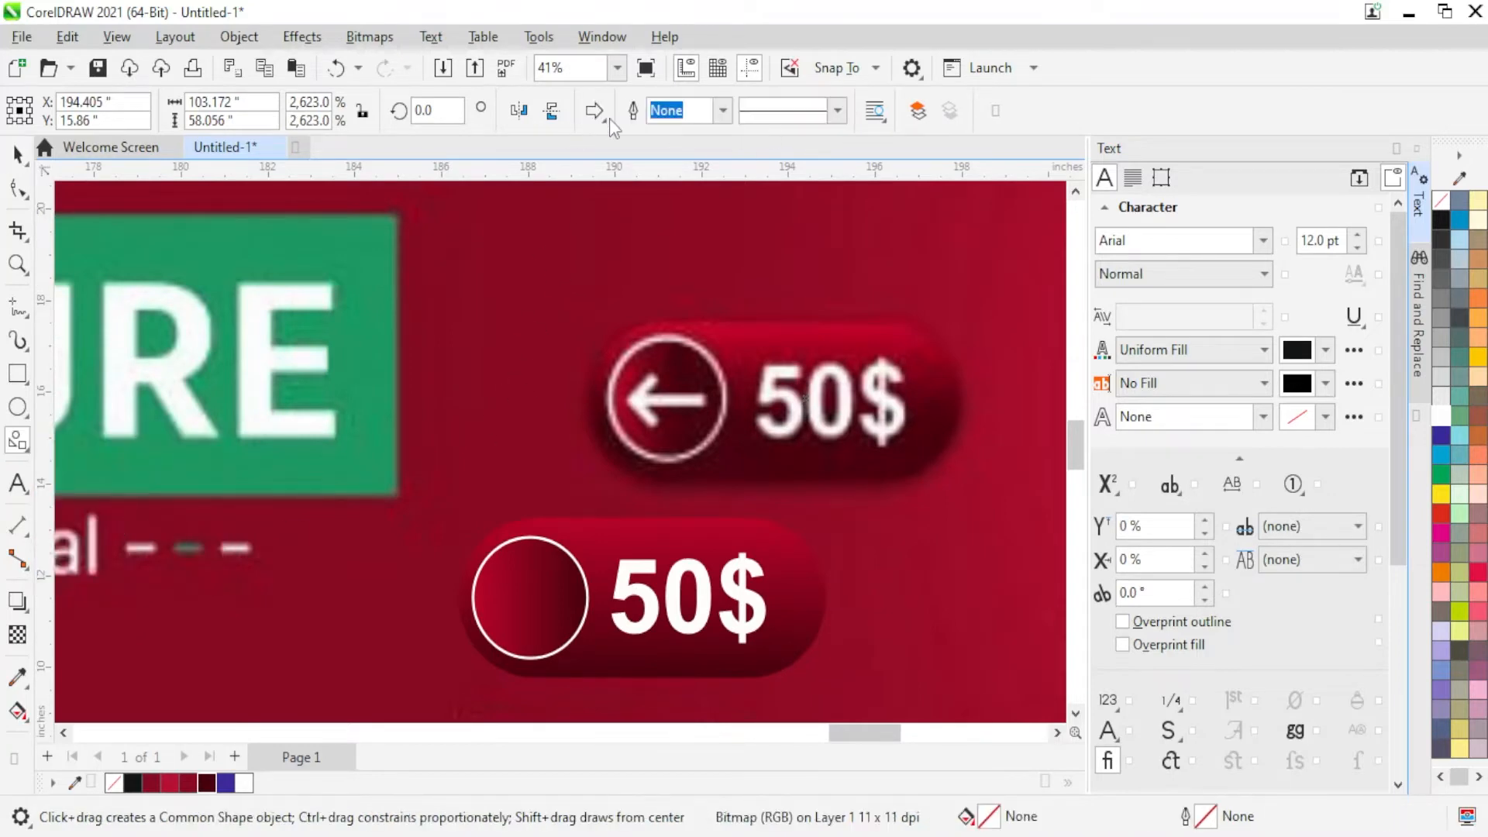
click(607, 118)
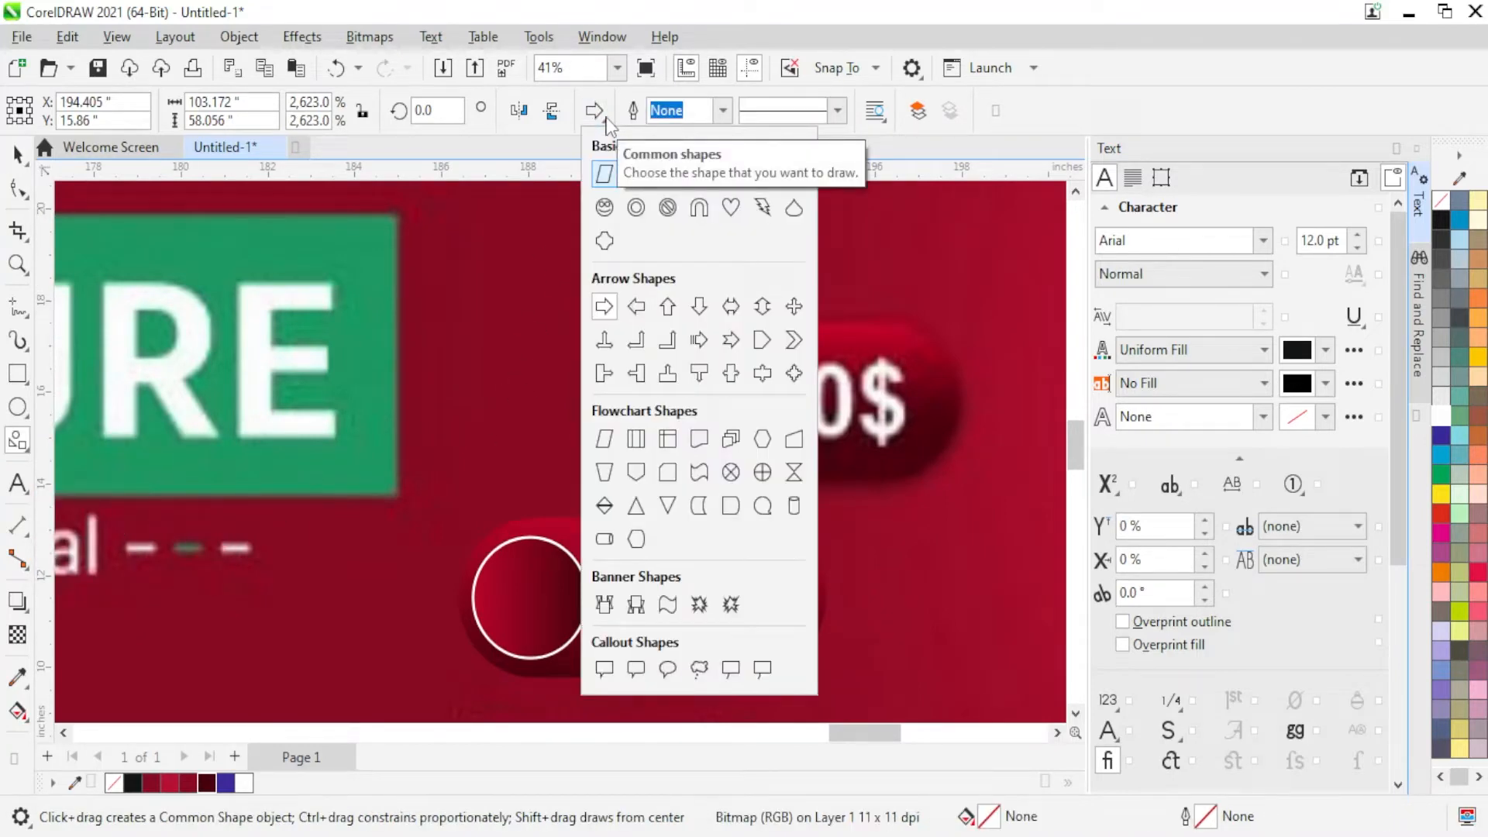
click(1007, 7)
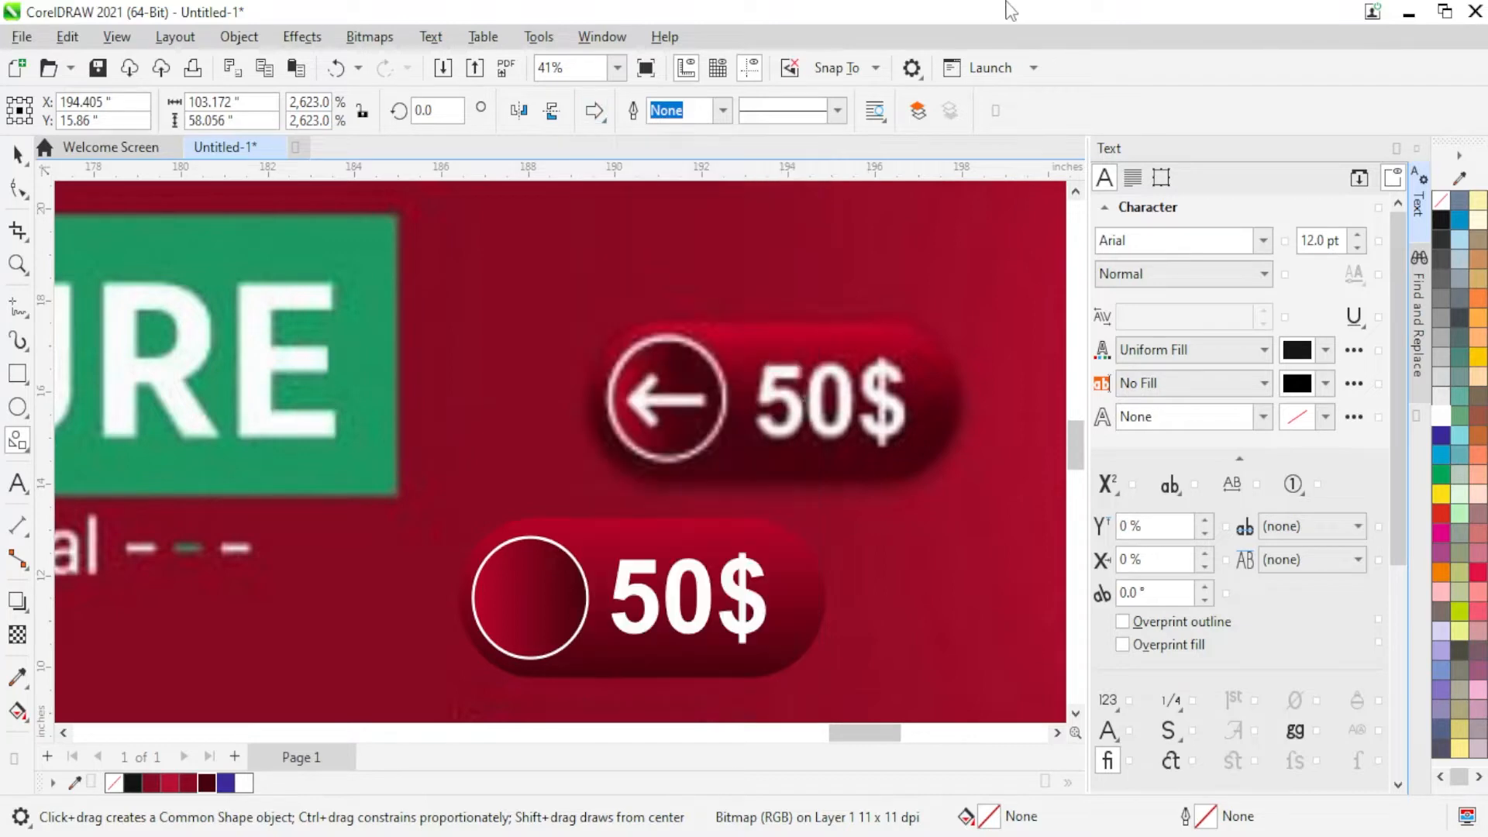
scroll(524, 657, up, 1)
drag(377, 531, 451, 579)
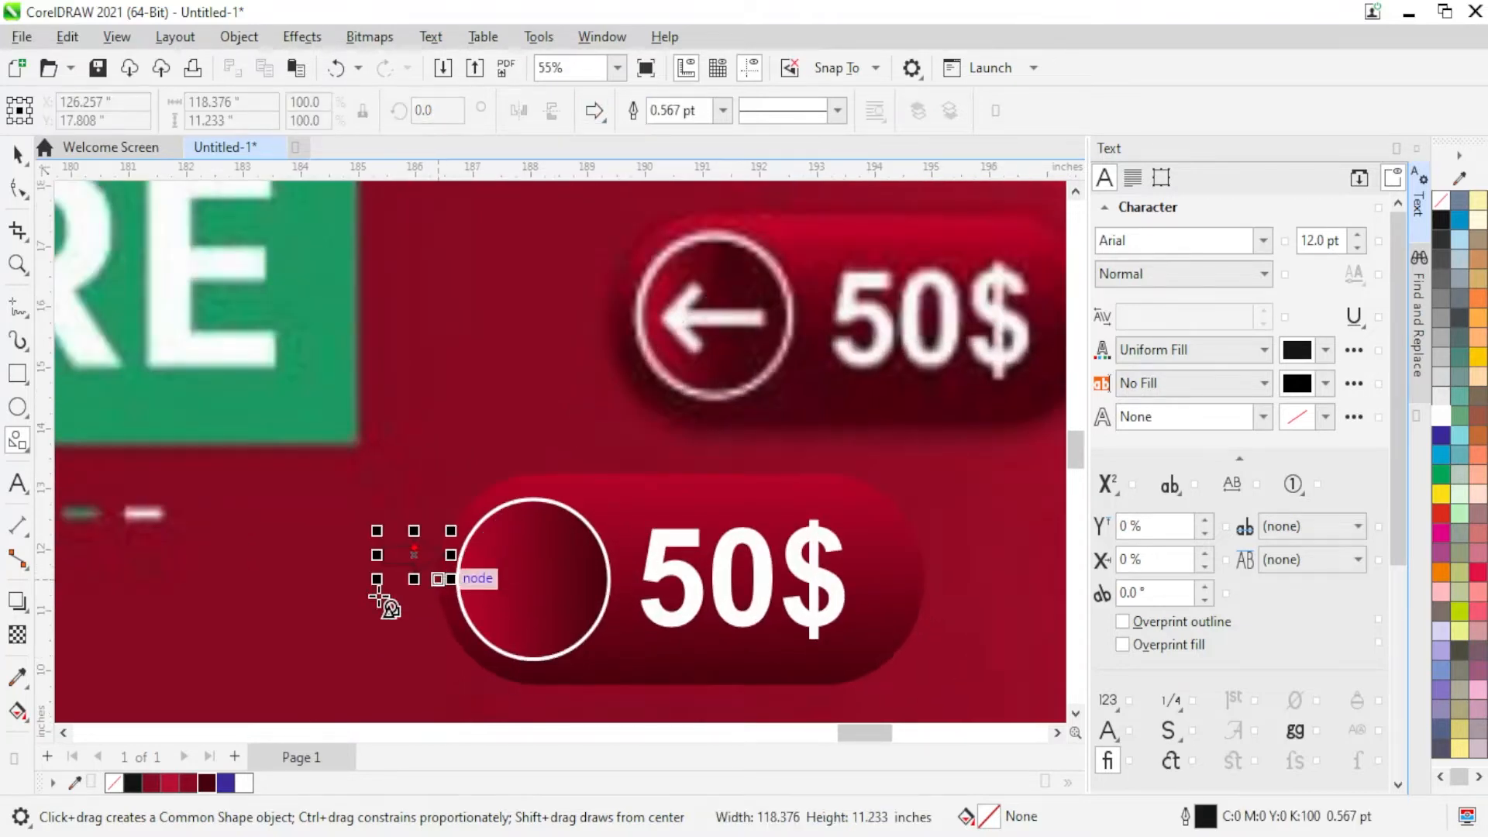
key(space)
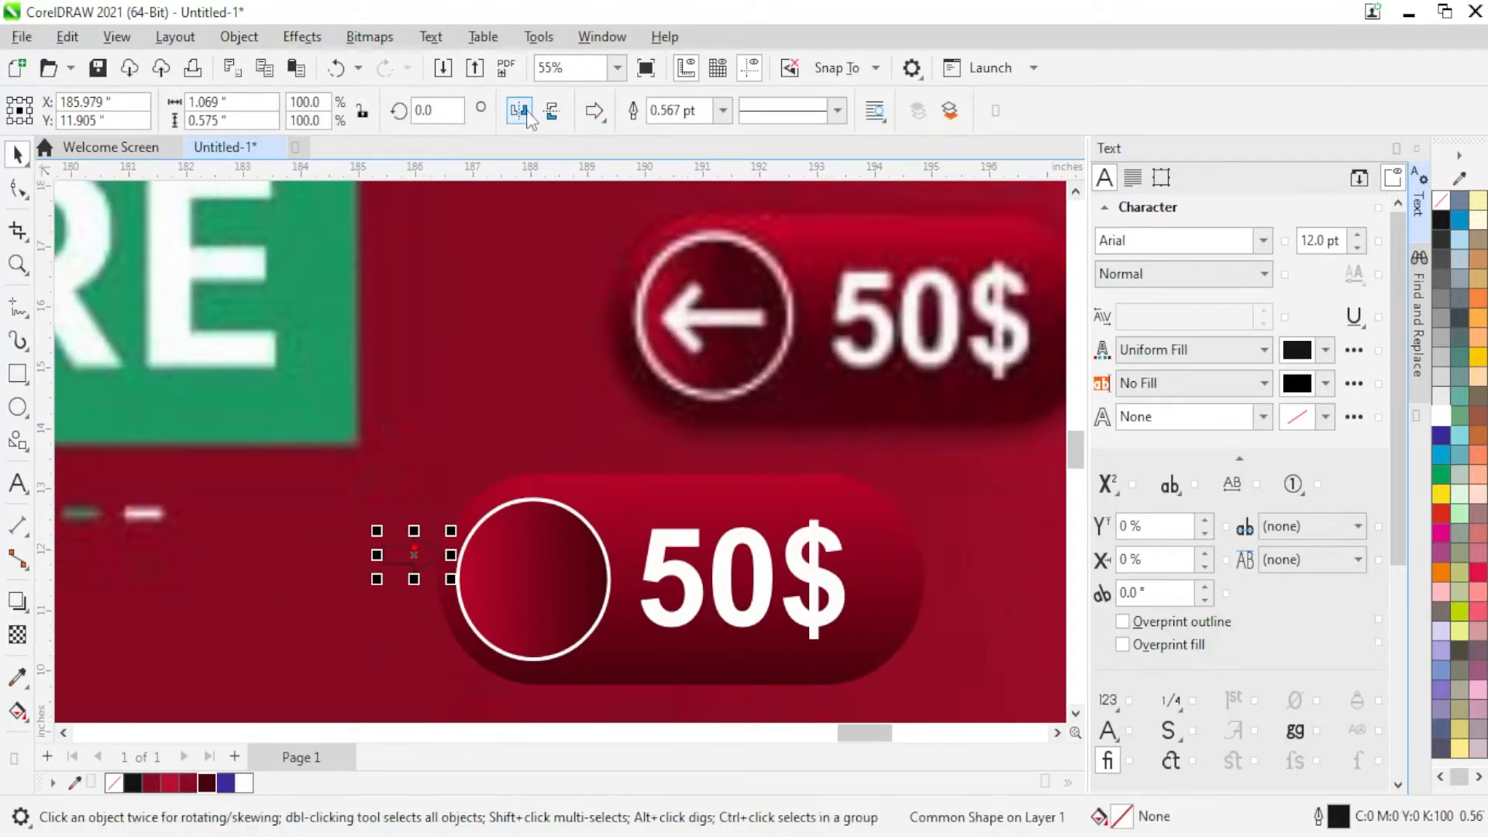
right_click(1442, 200)
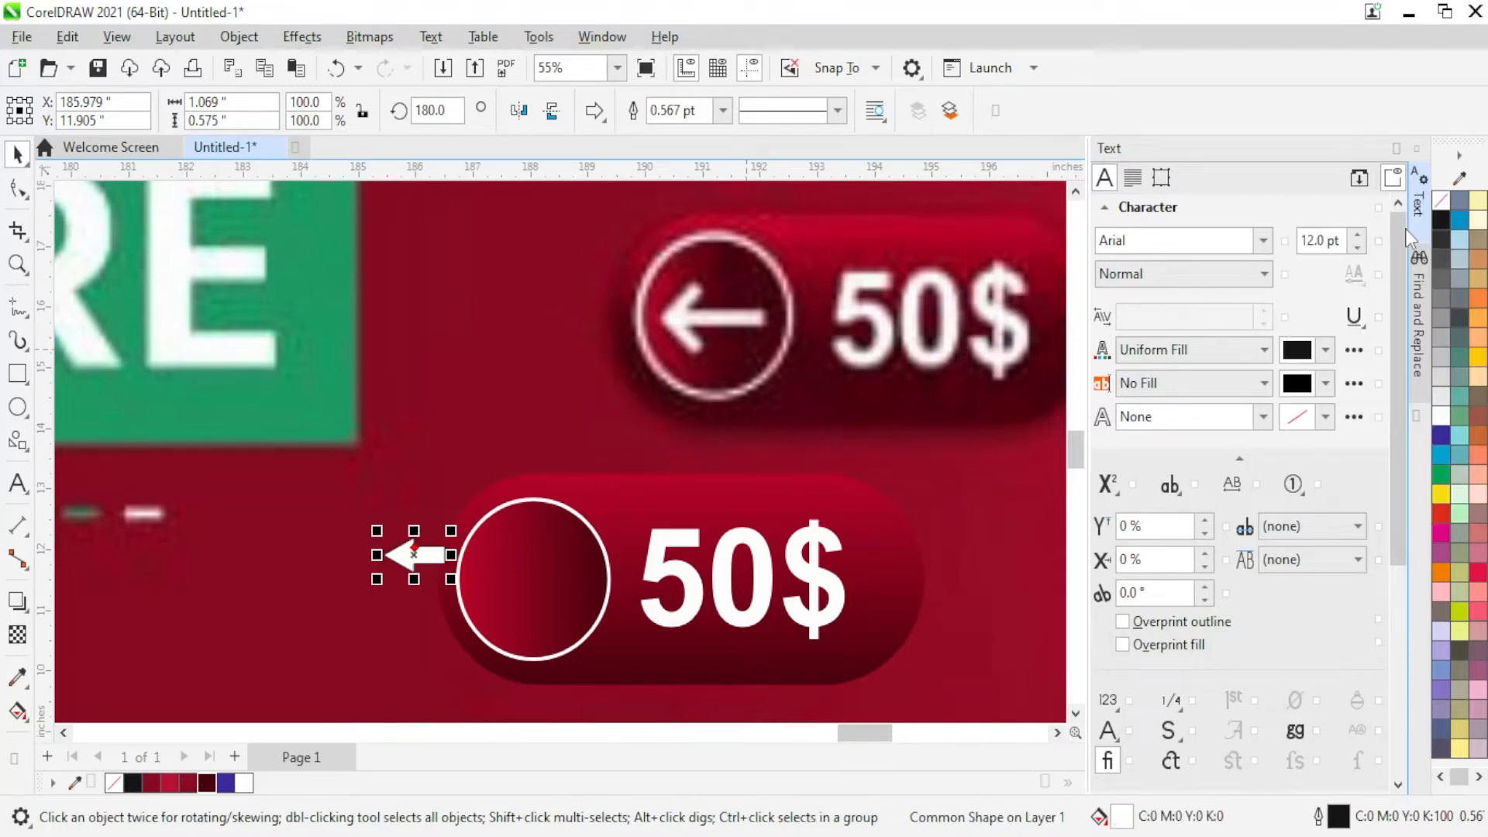
Step: Centre the white arrow inside the gradient circle and enlarge it to about 1.93 by 1.04 in
shift+click(517, 566)
key(c)
key(e)
click(550, 589)
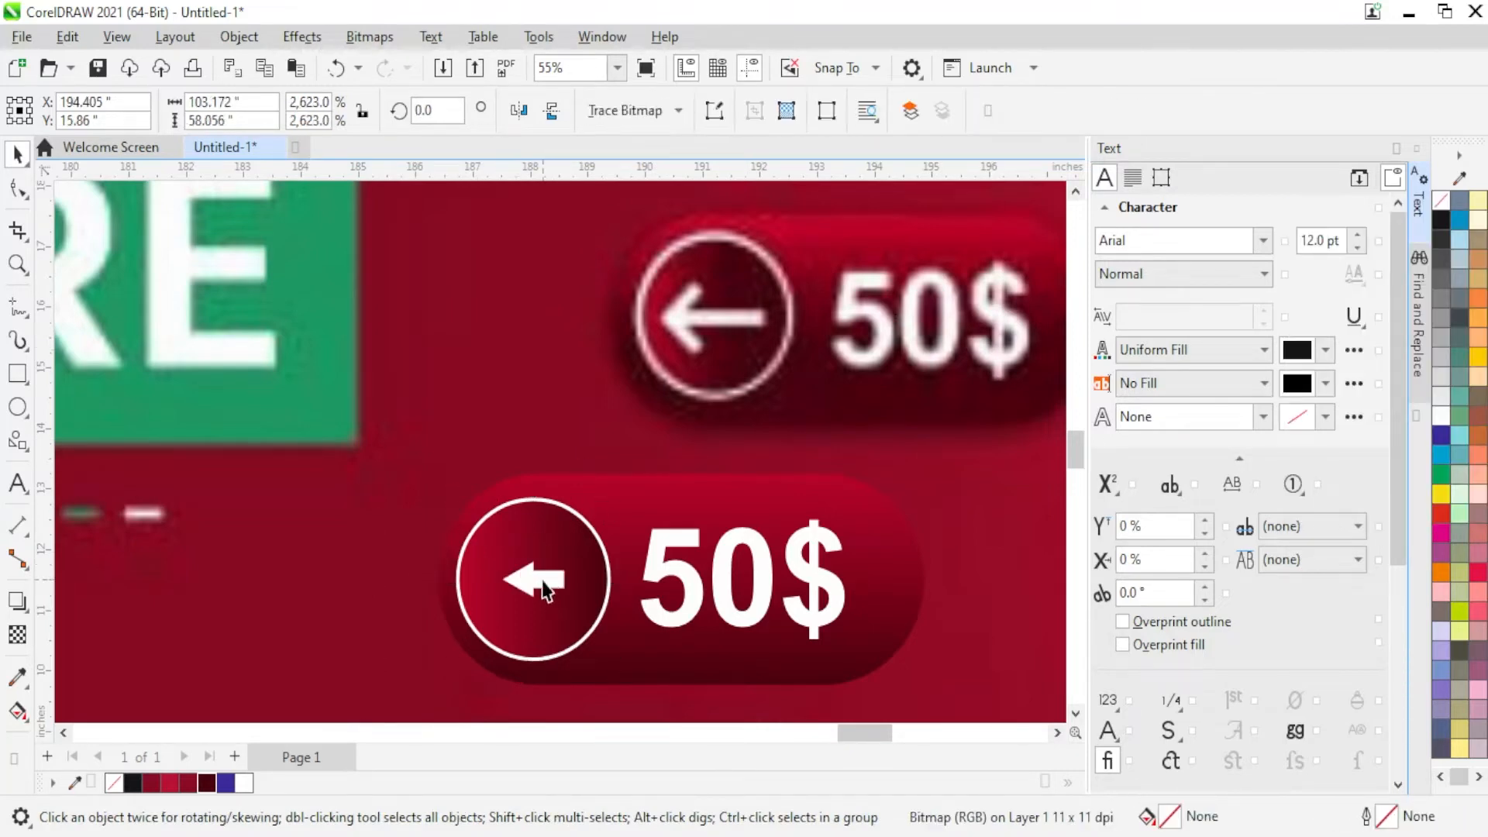
scroll(558, 597, up, 2)
drag(569, 605, 614, 634)
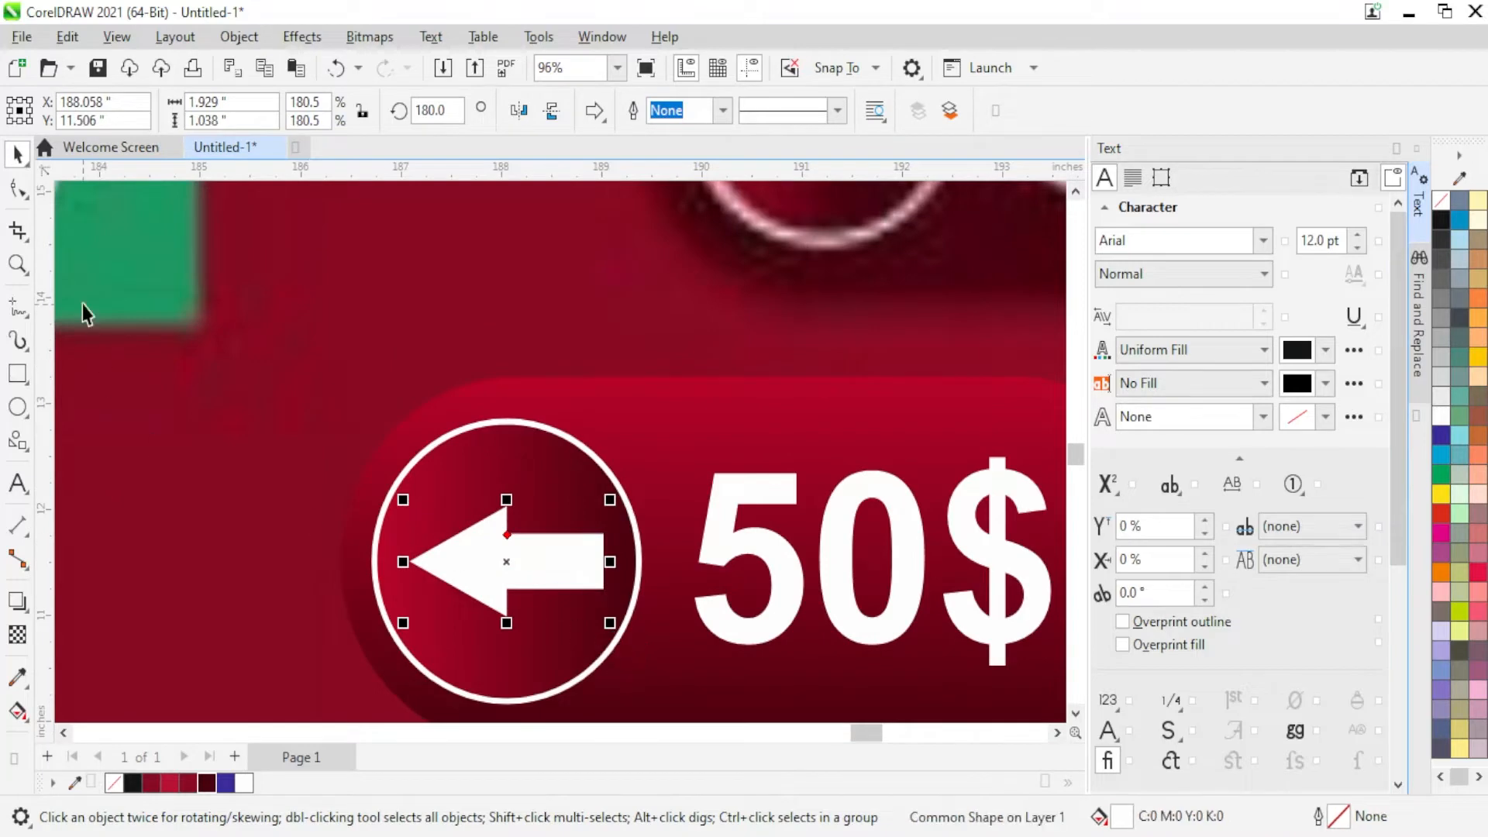
click(21, 188)
scroll(624, 411, down, 7)
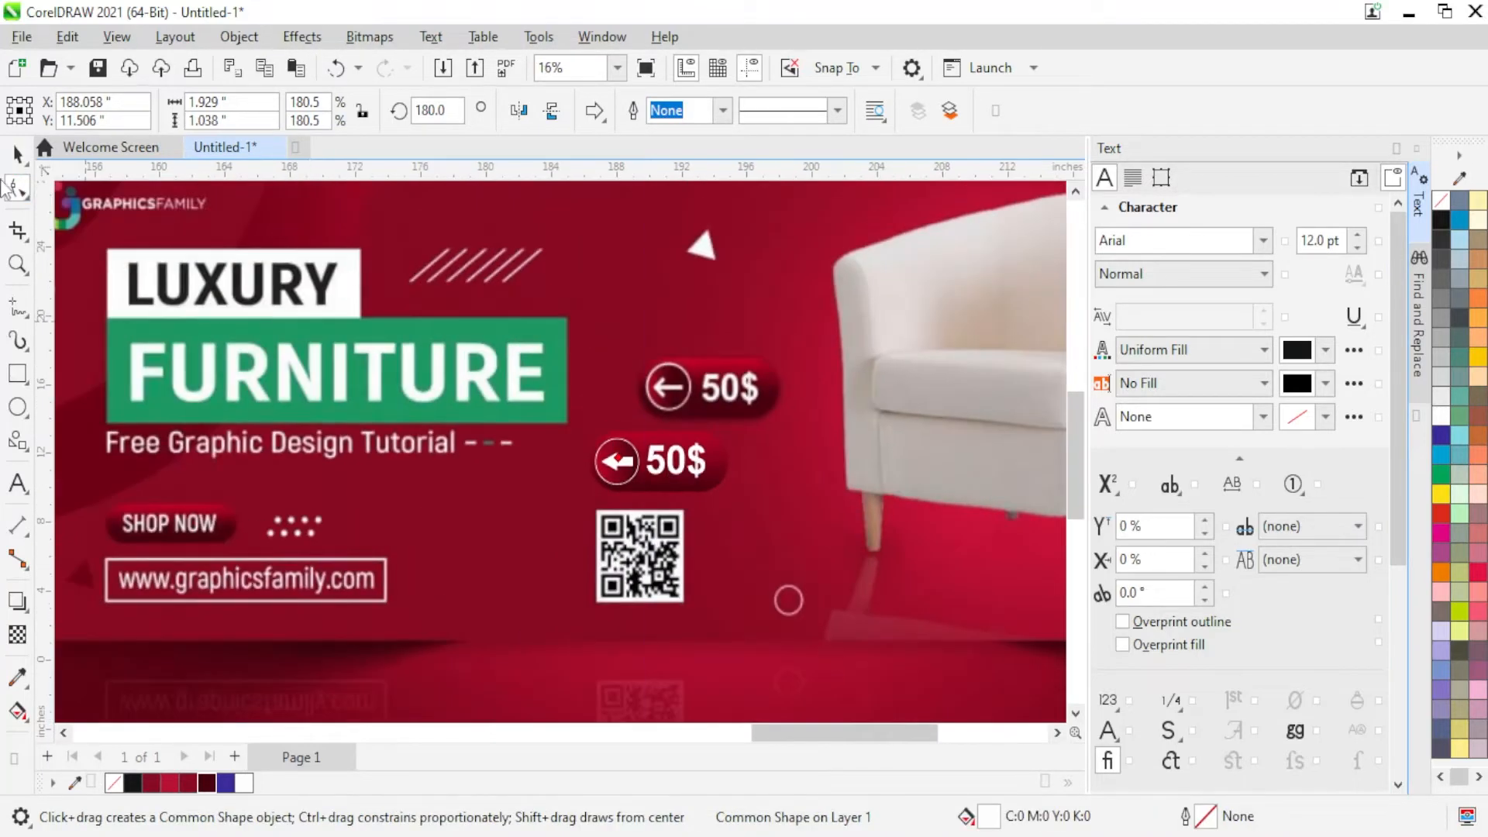
click(23, 157)
Step: Give the pill a flat drop shadow offset about 0.04 in right and 0.12 in down
scroll(693, 477, up, 5)
click(827, 473)
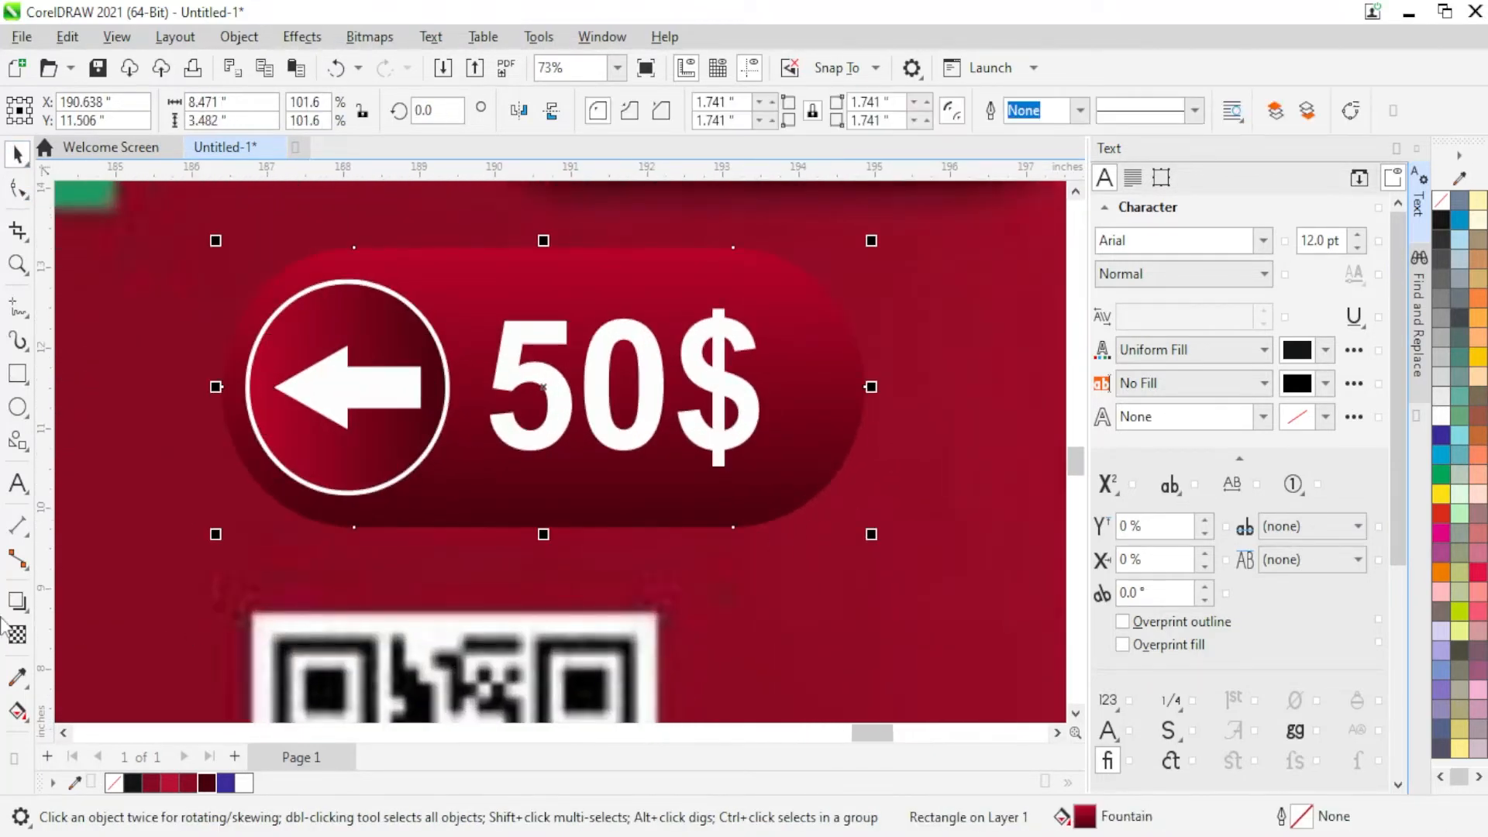
click(17, 605)
drag(787, 442, 817, 502)
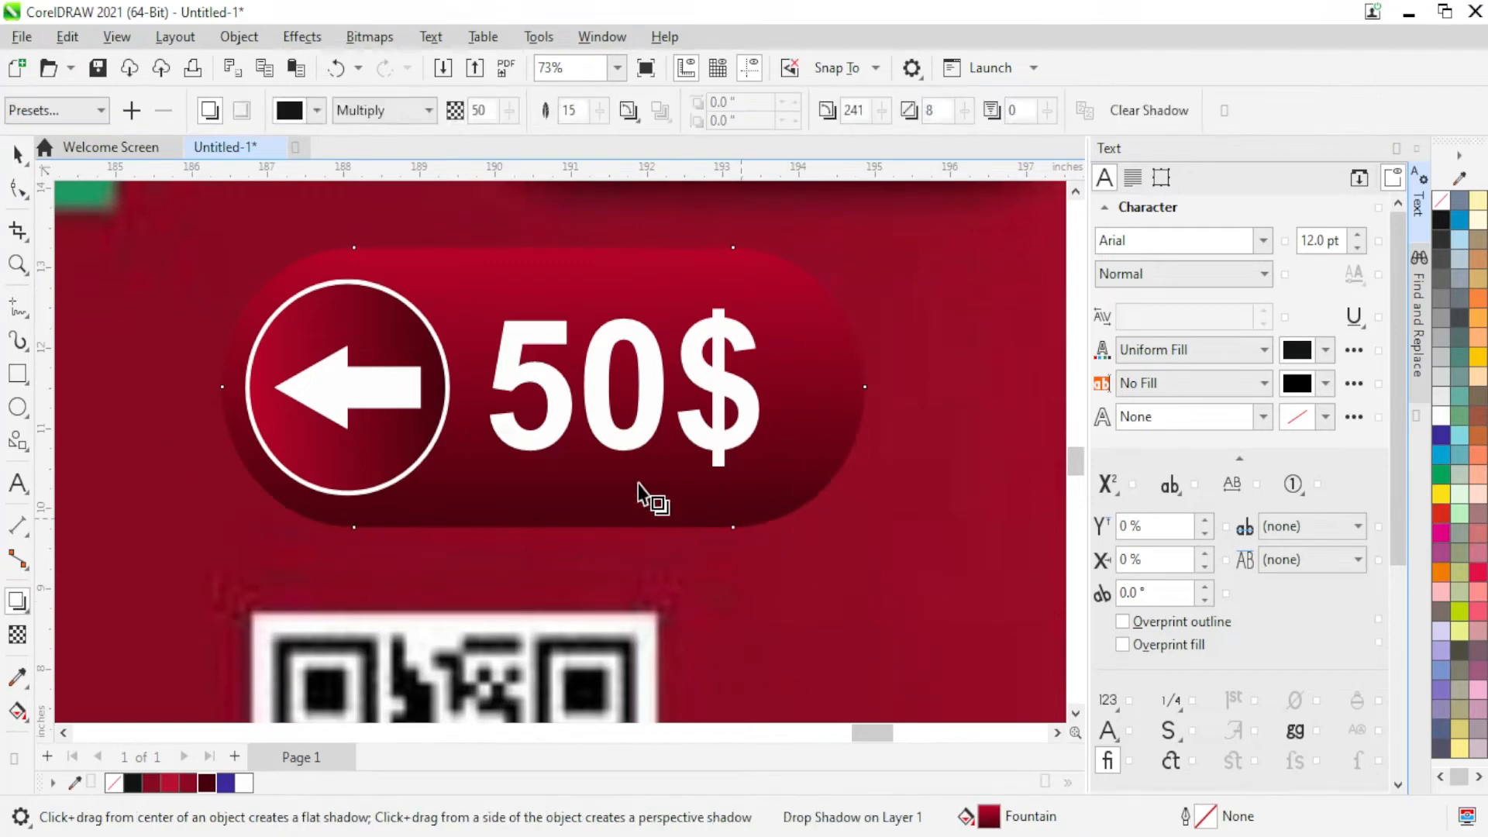
key(ctrl+z)
drag(544, 386, 587, 536)
Step: Group all the parts of the new 50$ button and move the group onto the banner, to the left of the chair
scroll(793, 557, down, 8)
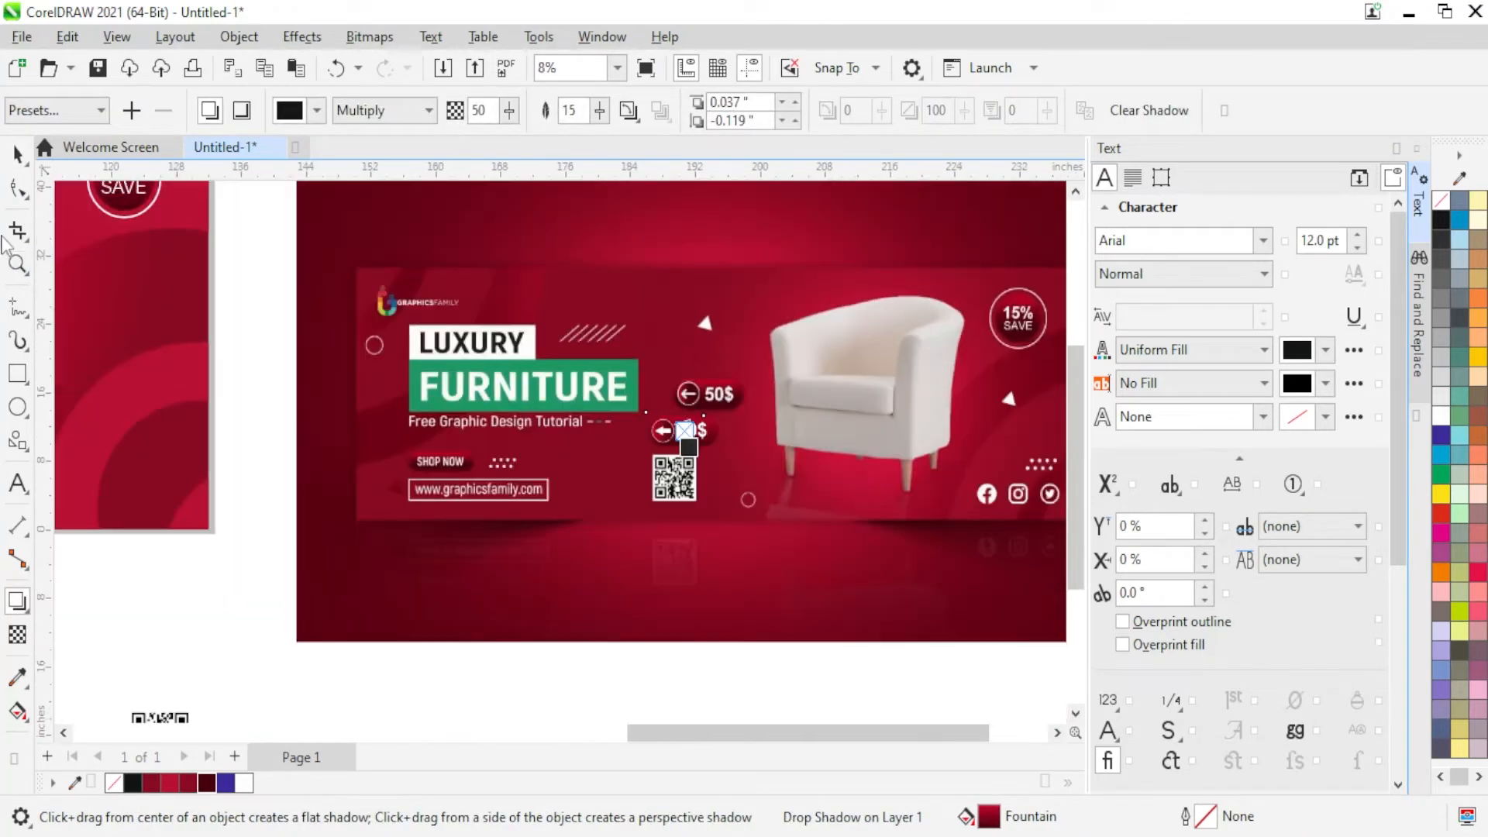
click(15, 162)
scroll(837, 641, down, 2)
drag(837, 641, 698, 405)
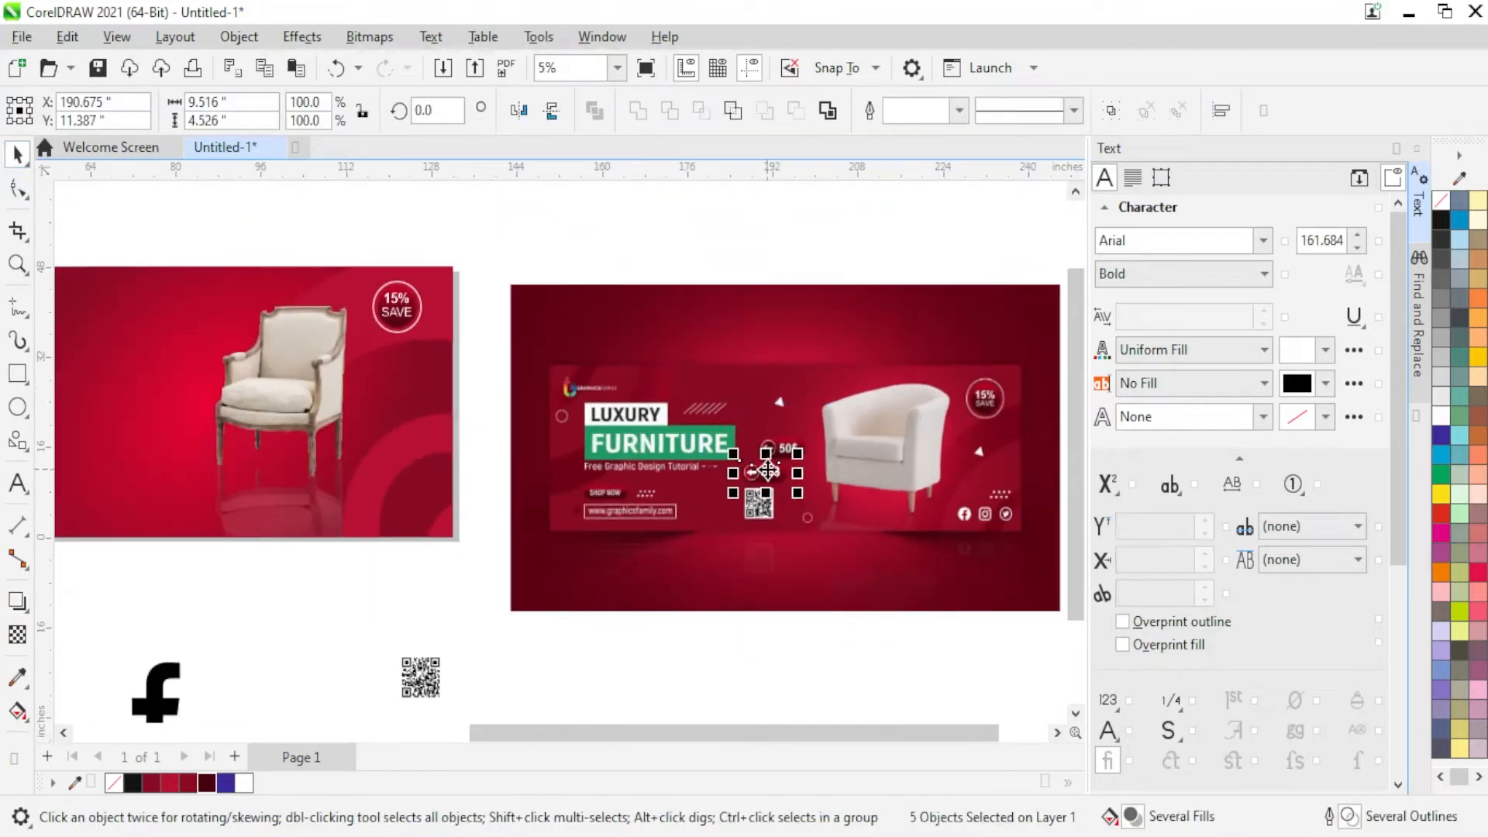
key(ctrl+g)
drag(764, 465, 203, 457)
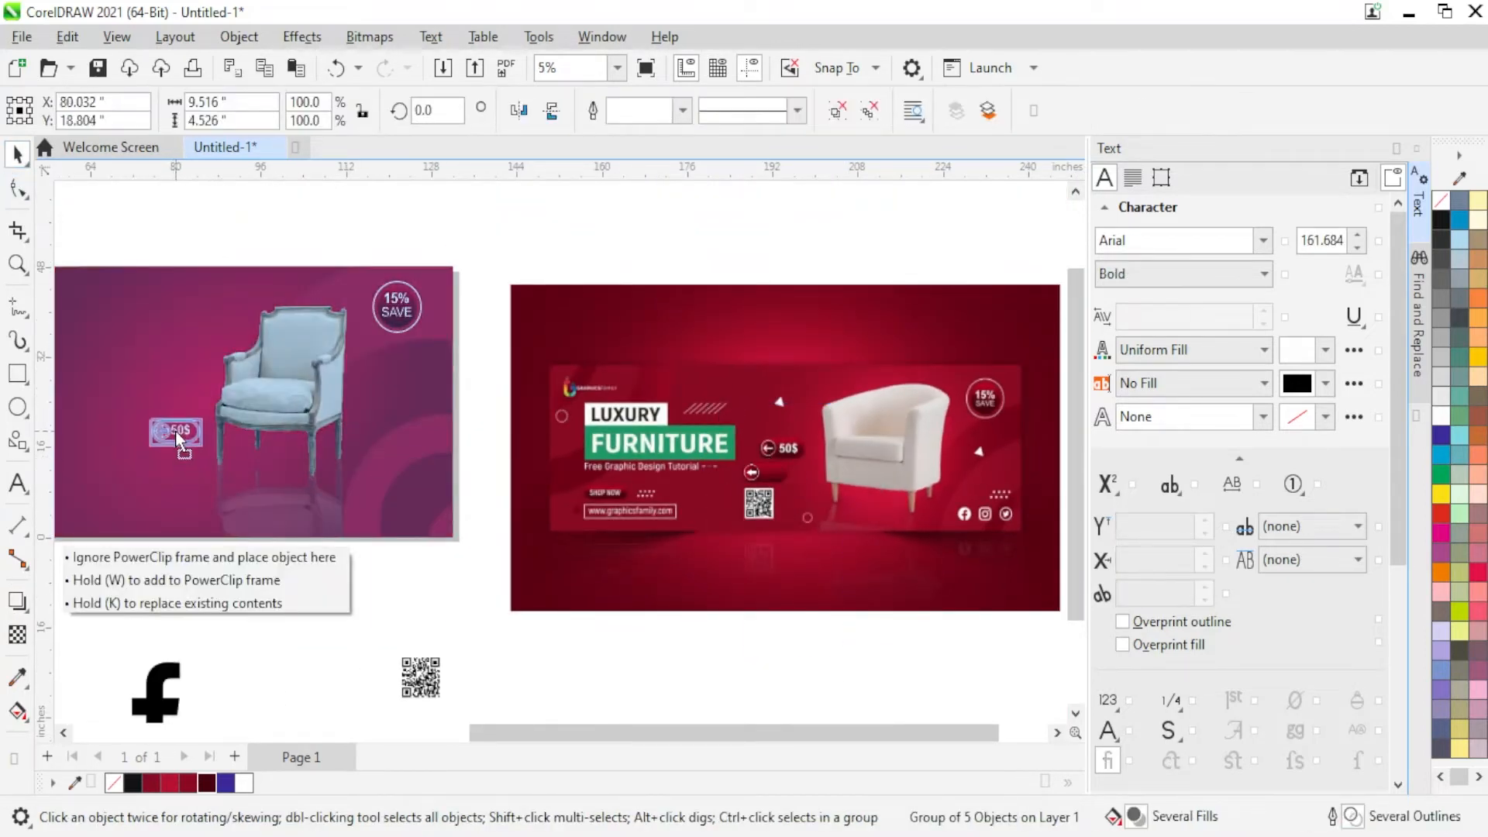
drag(166, 412, 165, 411)
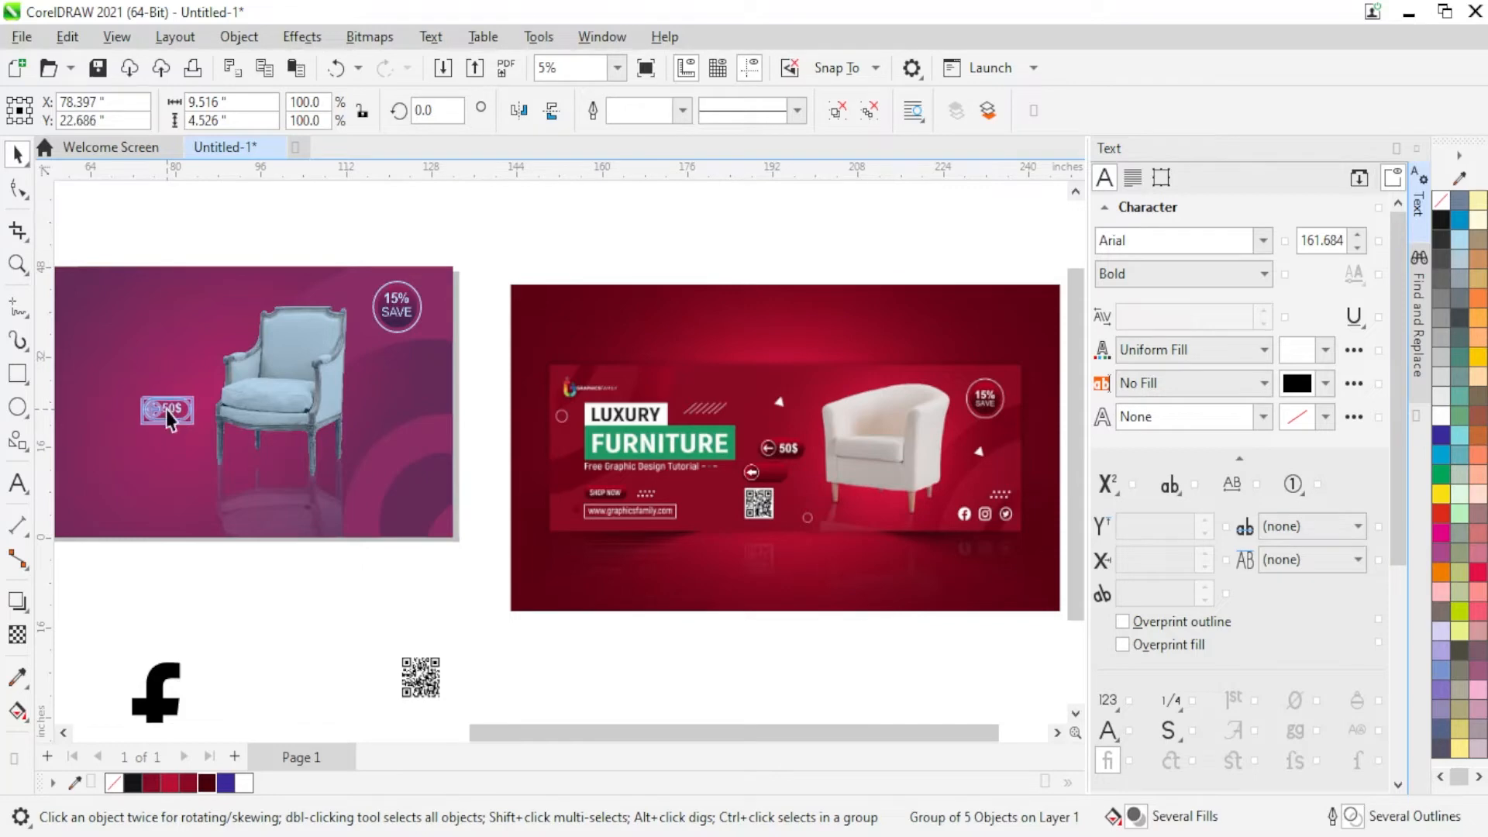
Step: Enlarge the 50$ button group on the banner to about 11.2 by 5.33 in
scroll(87, 370, up, 5)
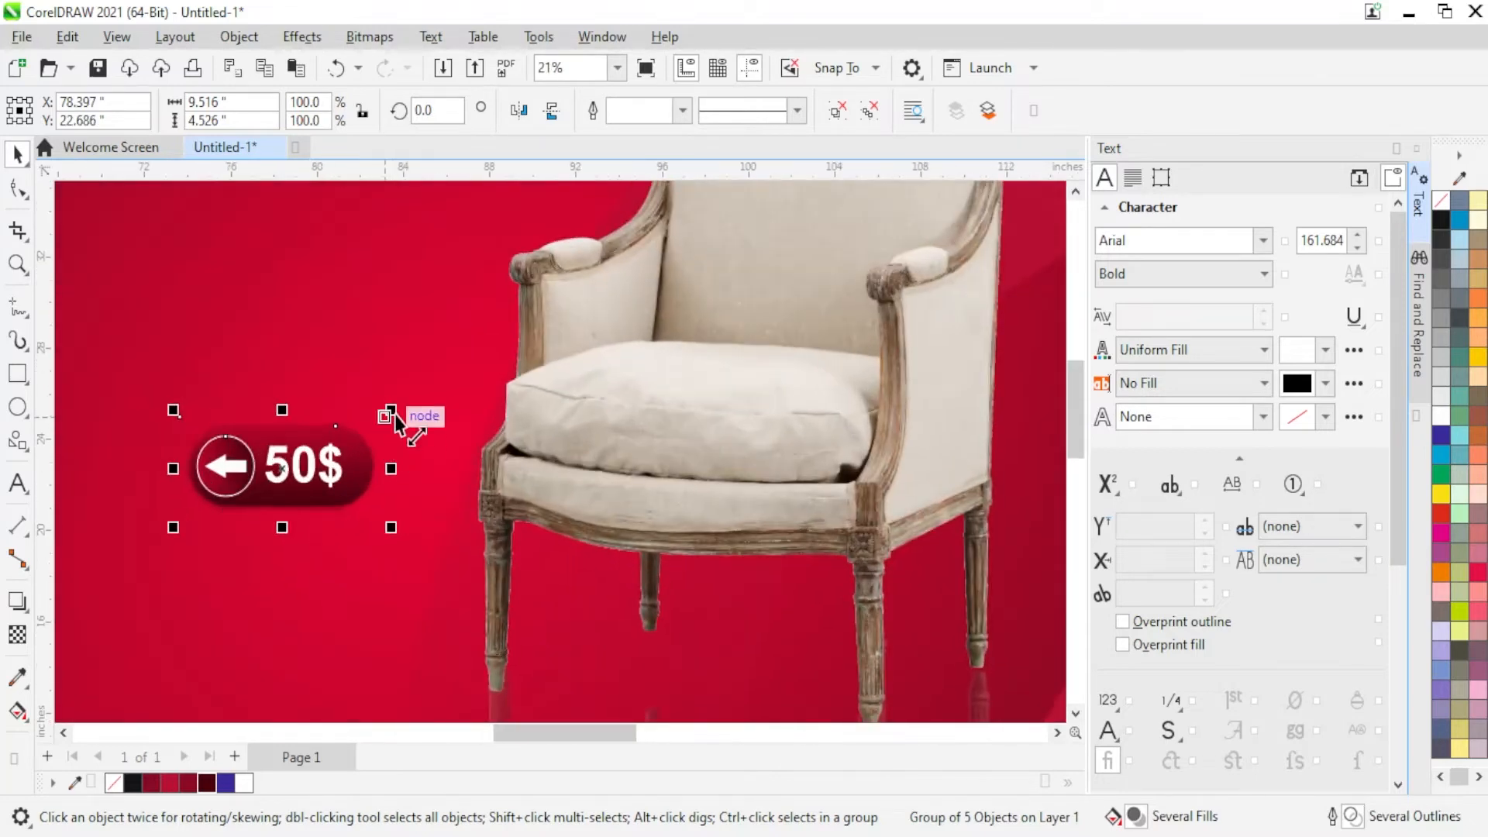
drag(393, 410, 411, 401)
scroll(412, 401, down, 2)
scroll(412, 402, down, 4)
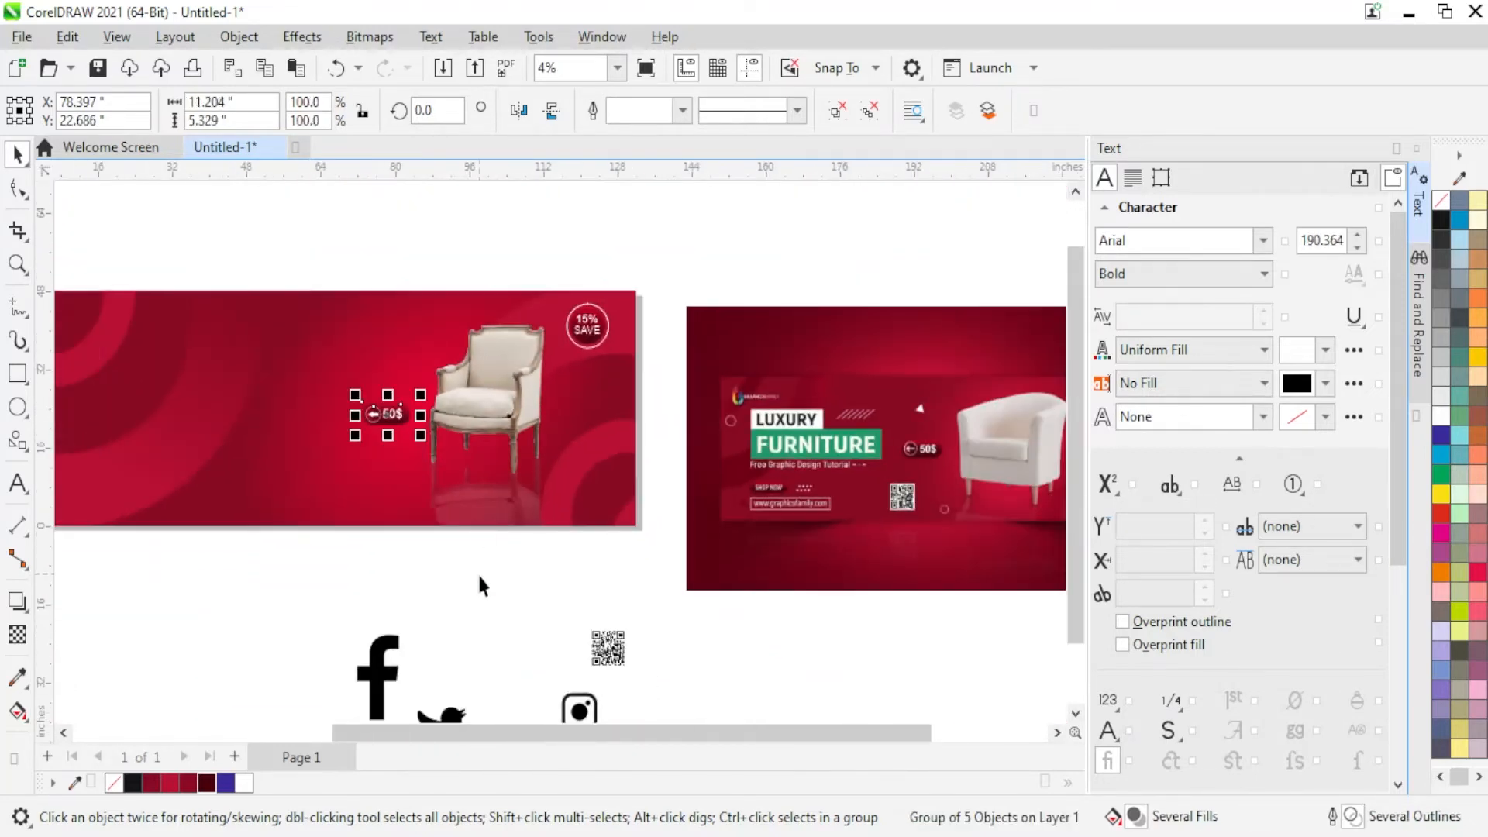
click(500, 568)
Step: Add the text LUXURY beside the reference heading, enlarge it to about 216 pt, and set it in Arial Bold
scroll(1044, 493, up, 1)
scroll(1045, 493, up, 5)
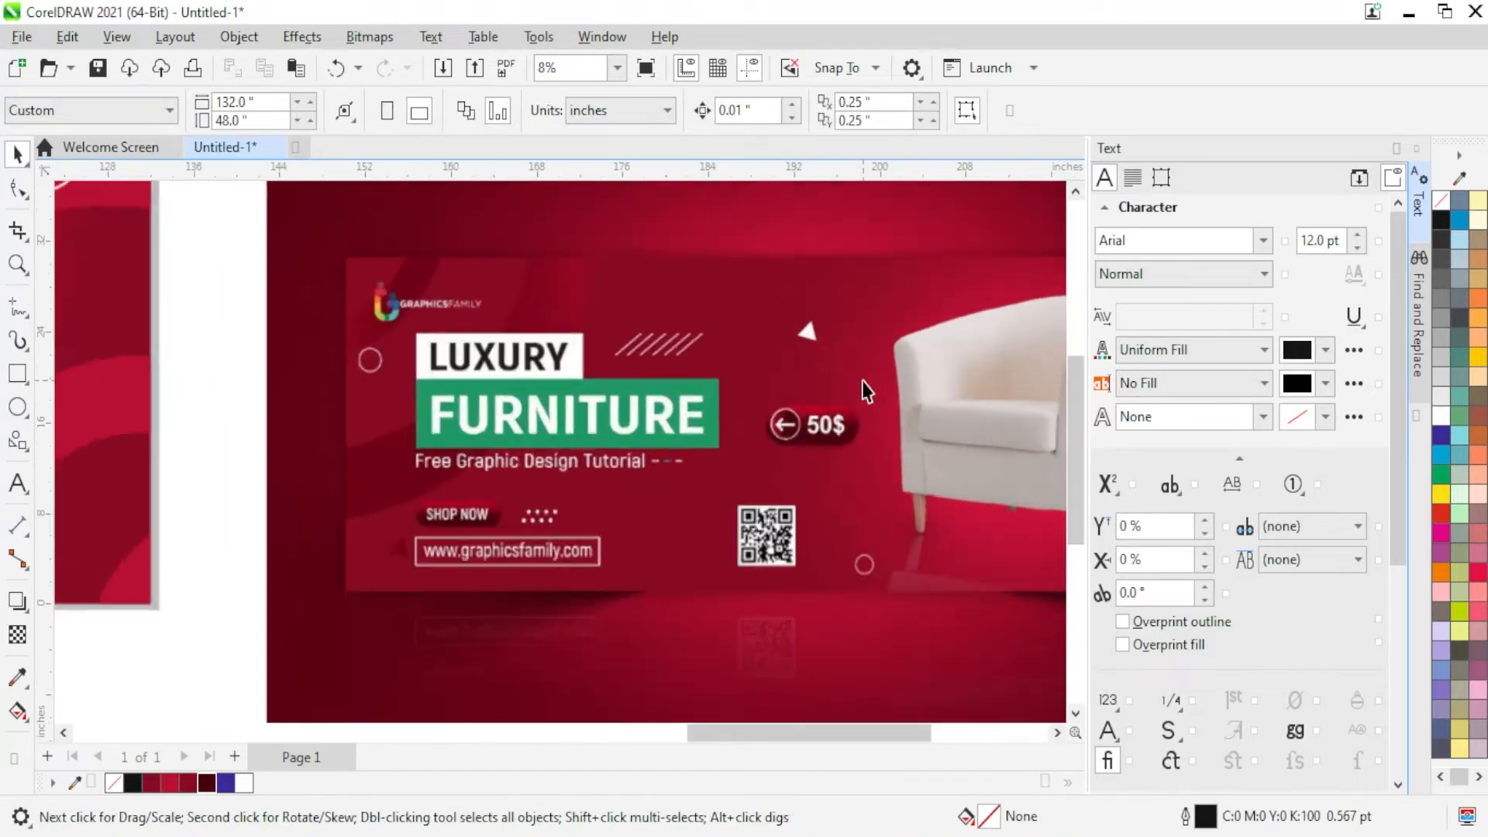
click(23, 378)
click(17, 485)
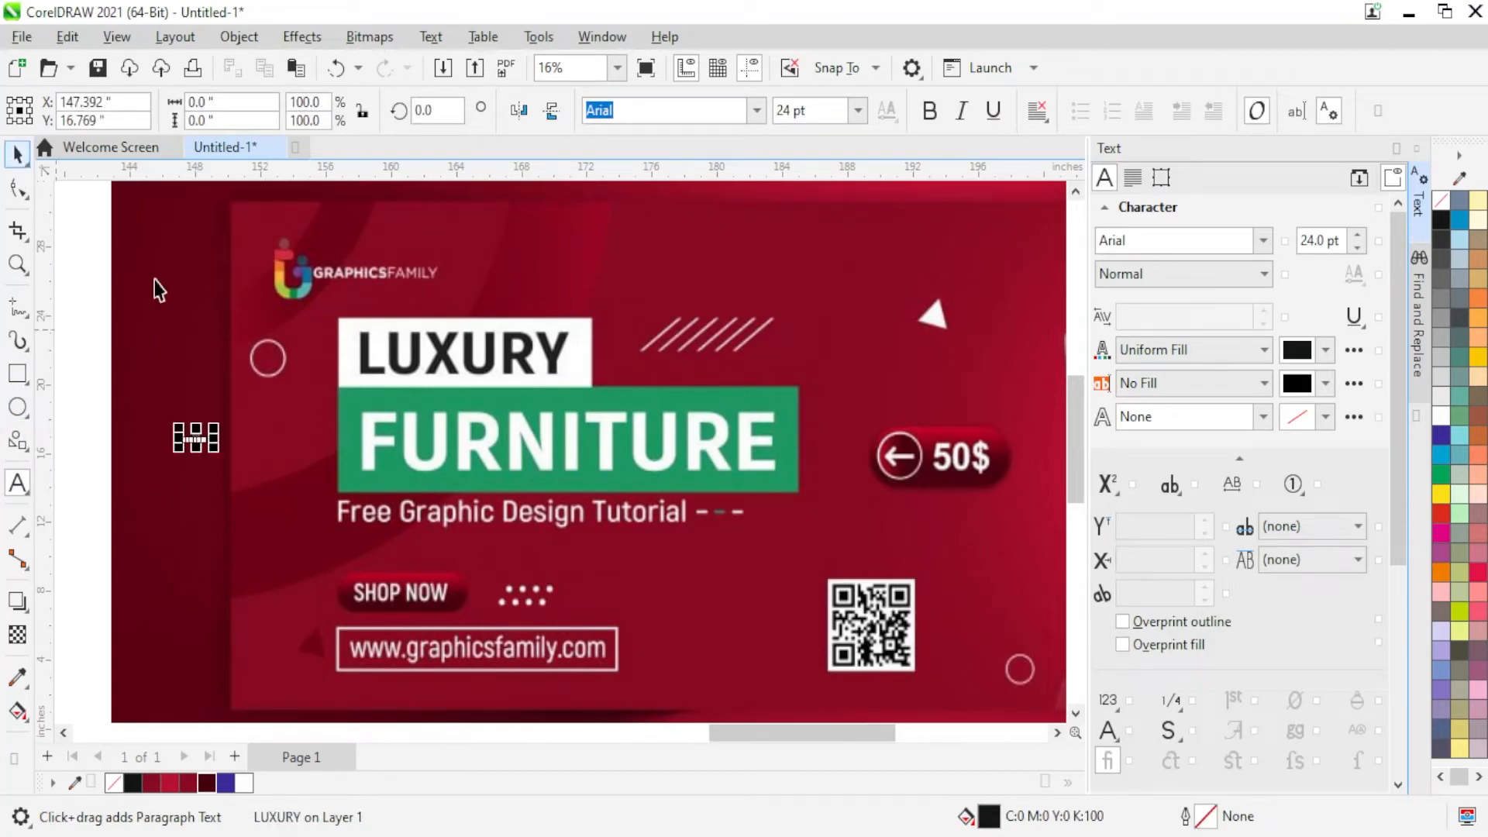
drag(233, 473, 389, 553)
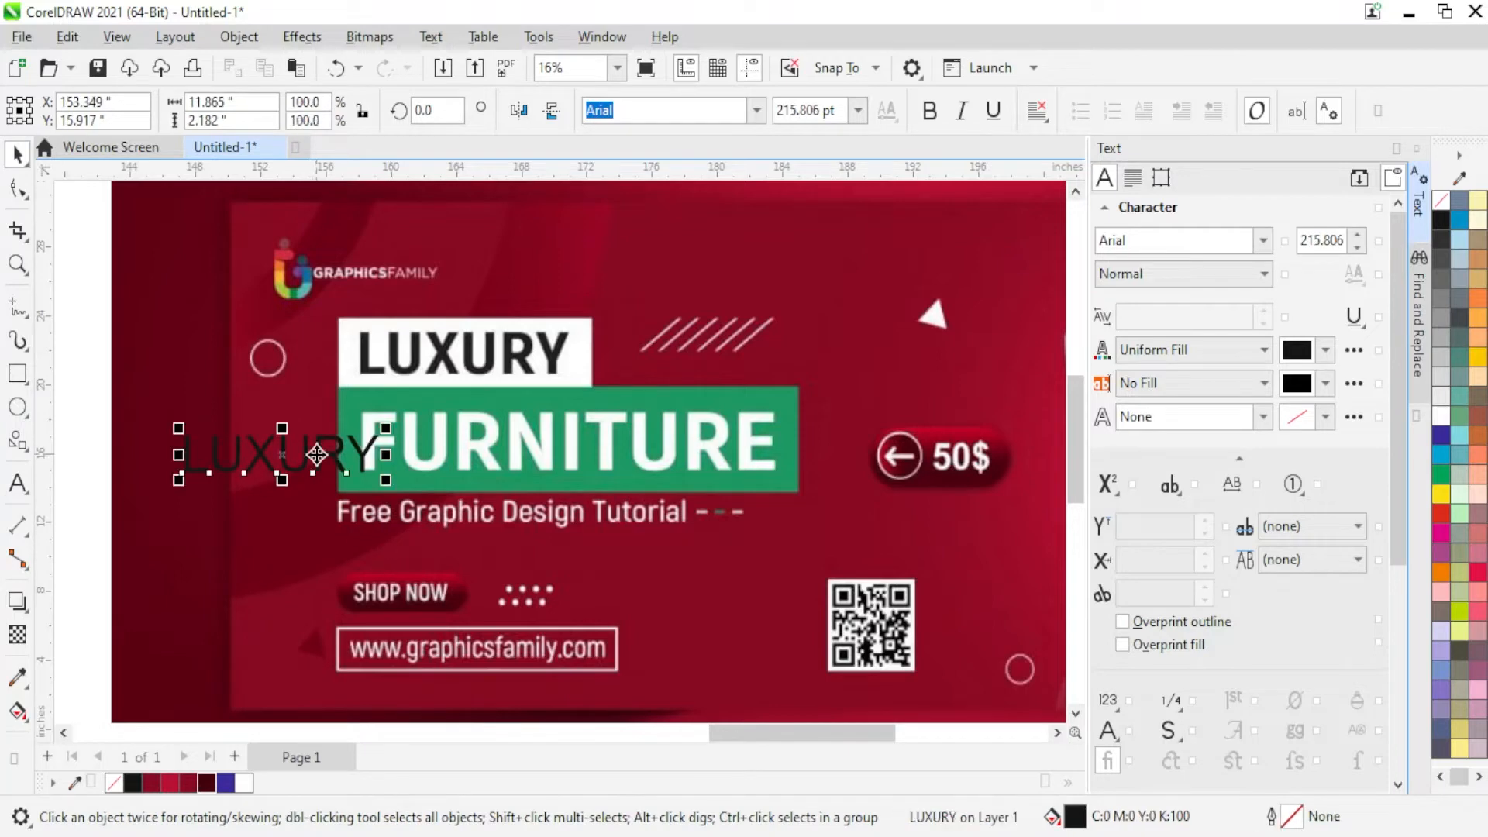
drag(316, 454, 272, 503)
click(1215, 271)
click(1115, 342)
Step: Duplicate the LUXURY text below itself, replace the copy's wording with Furniture, and set it in all capitals
key(ctrl+a)
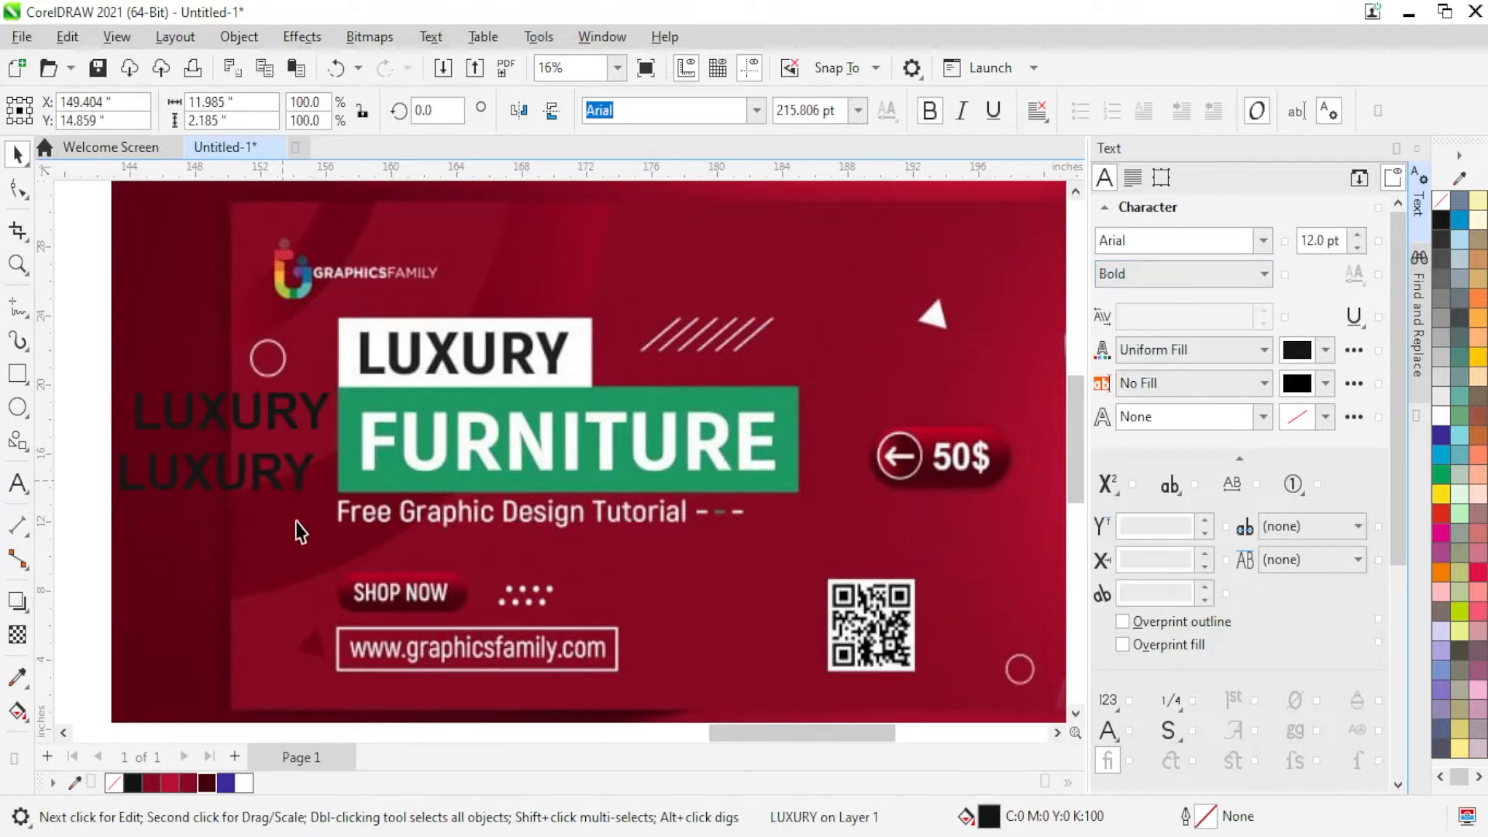
click(128, 476)
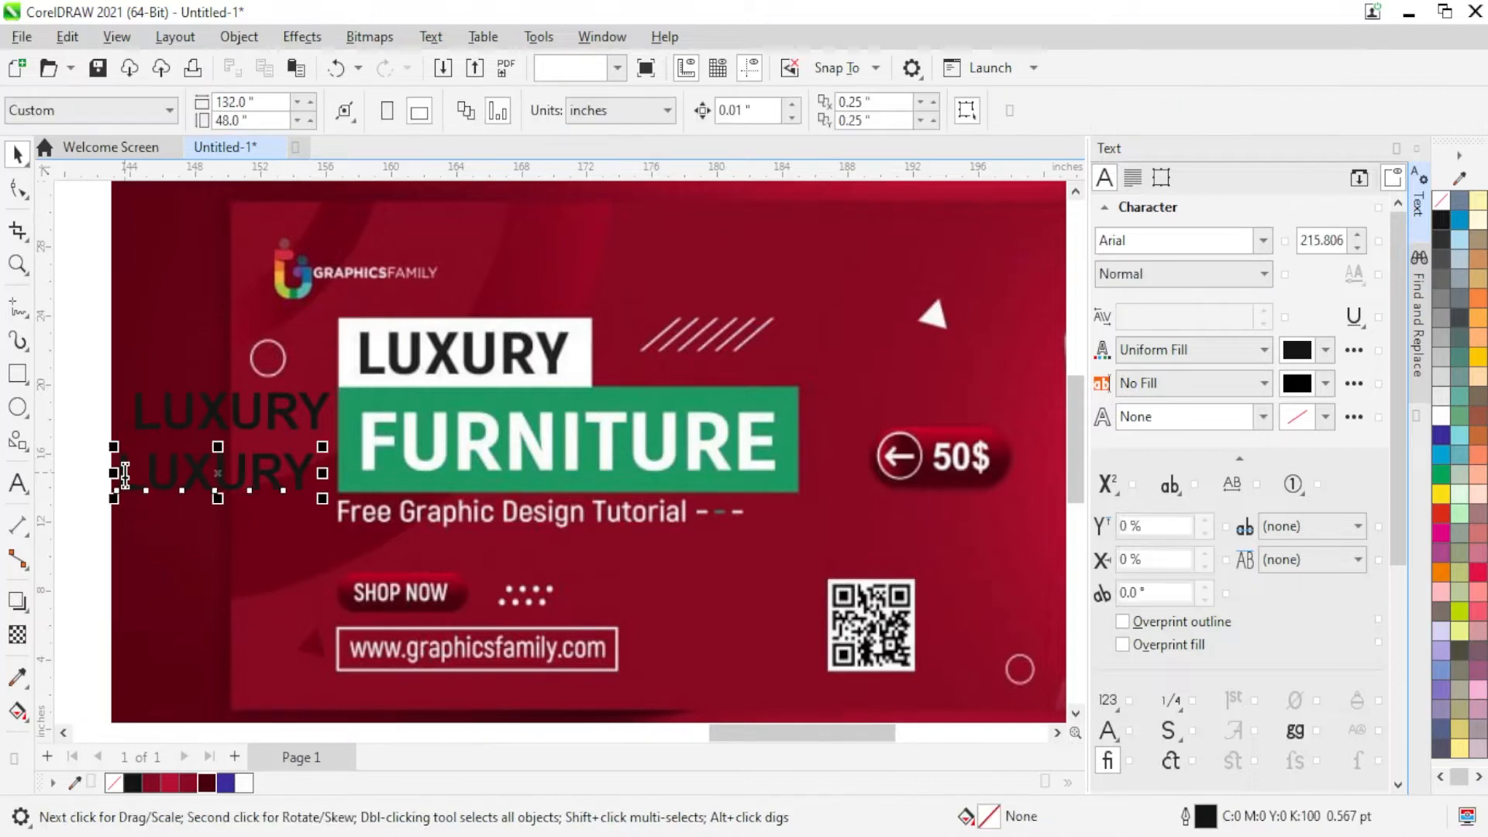
double_click(128, 475)
text(Furniture)
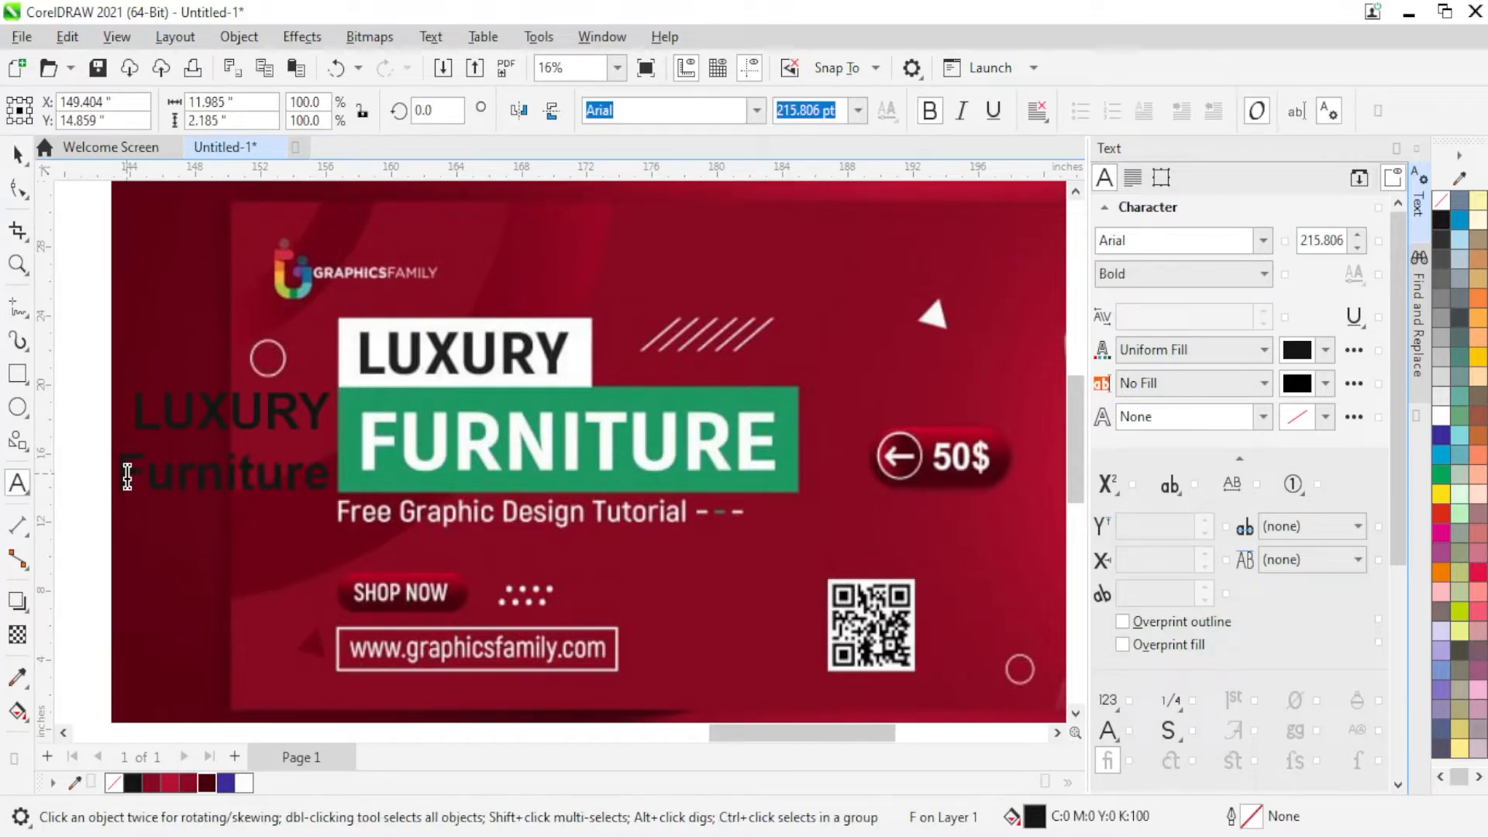
key(Escape)
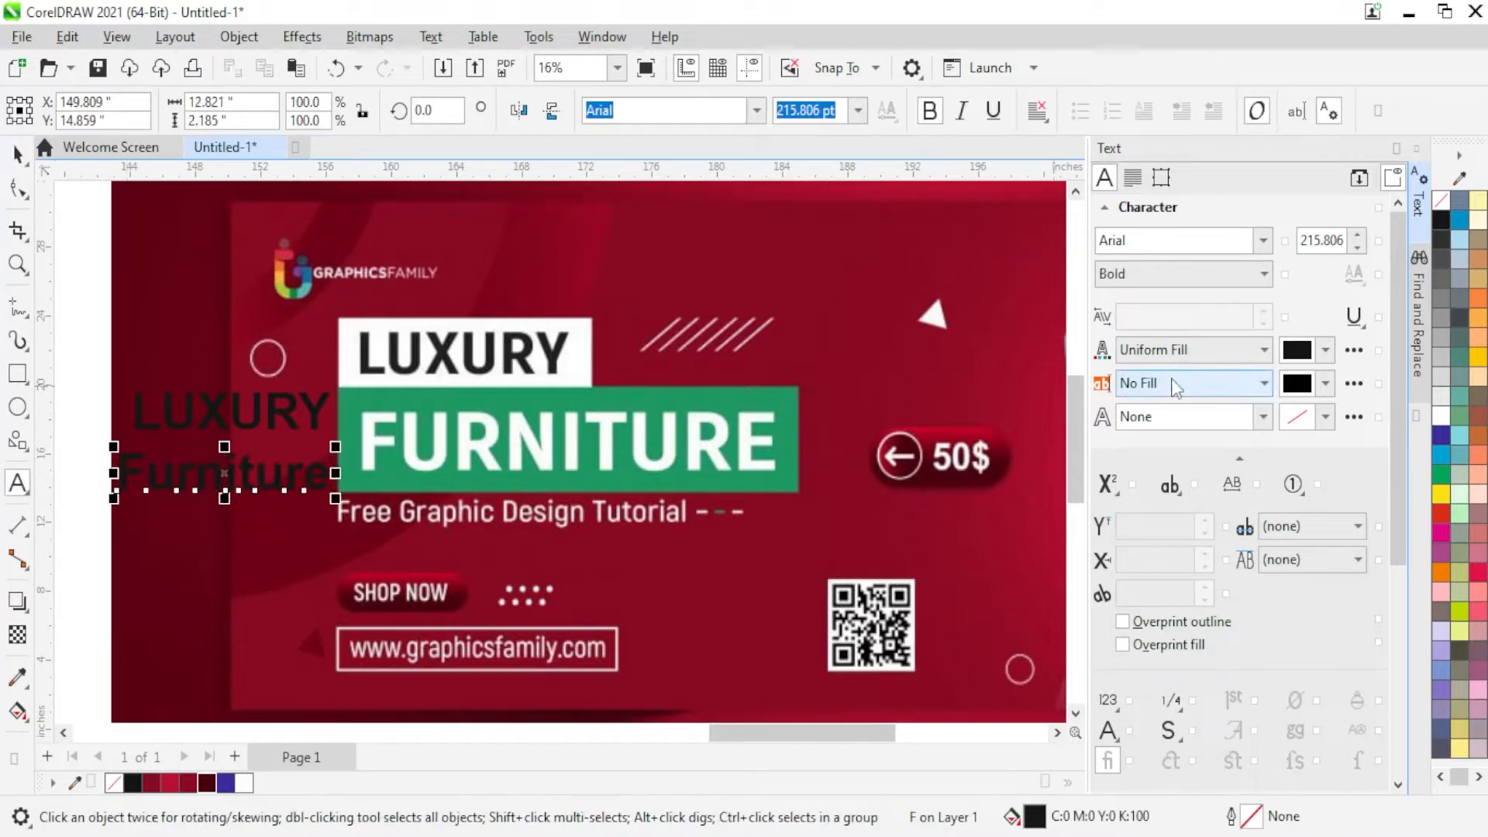
click(1174, 495)
click(1198, 534)
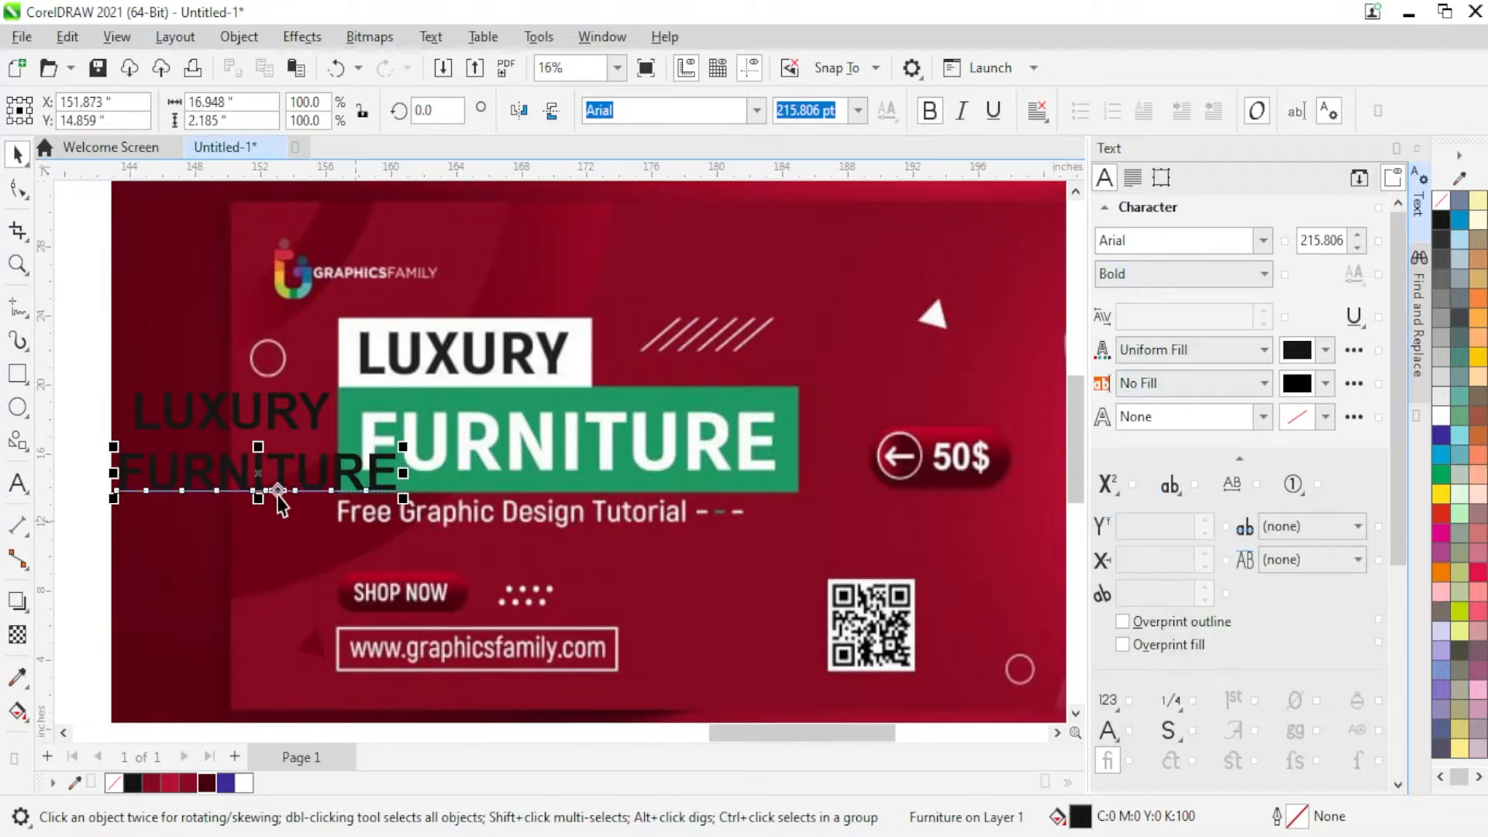
Step: Move the FURNITURE text under LUXURY and align the left edges of both words
drag(266, 482, 331, 471)
shift+click(236, 421)
key(l)
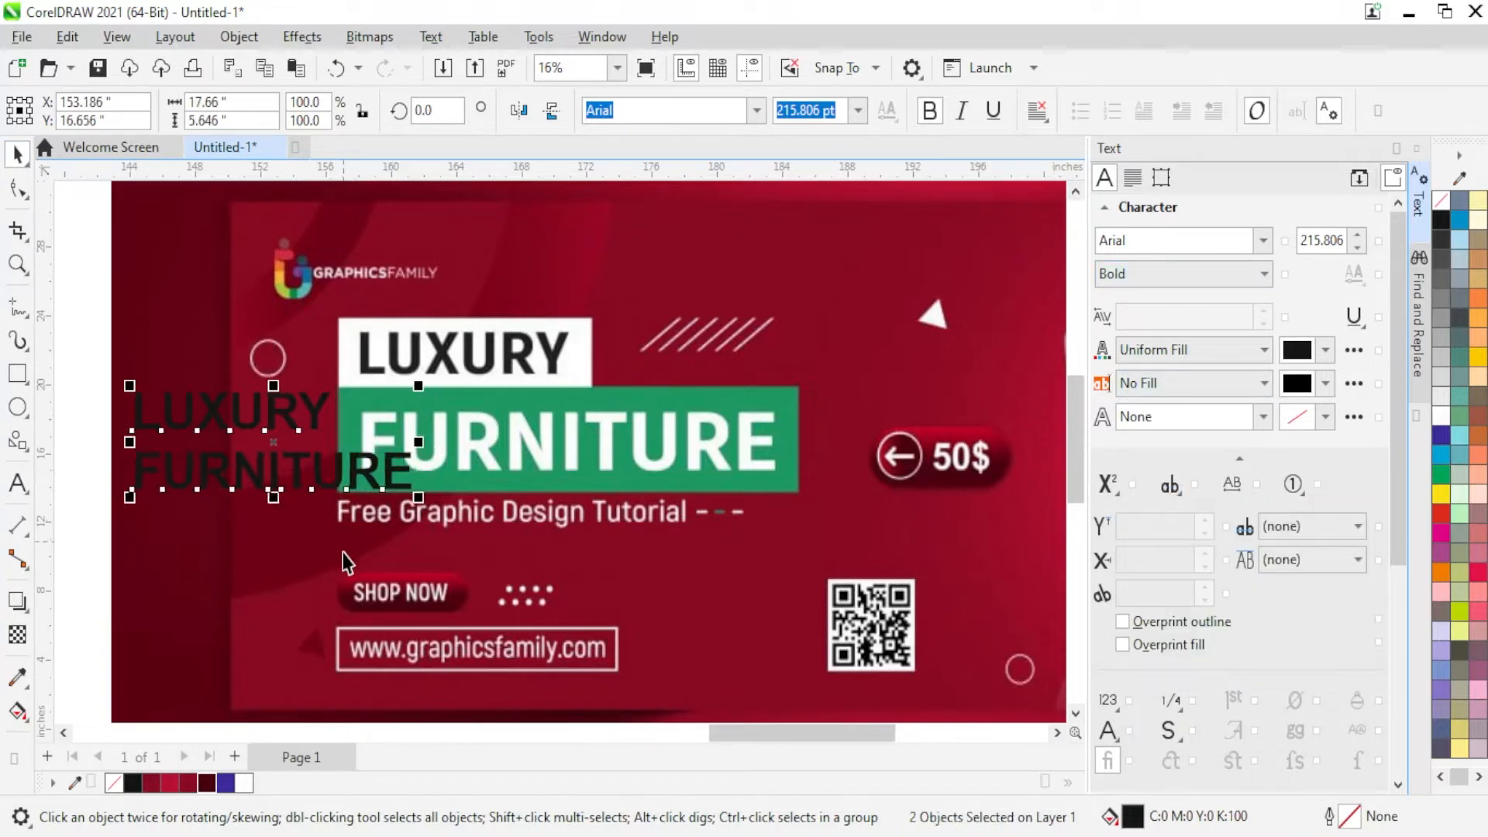
Step: Enlarge the FURNITURE text to about 322 pt and place it over the matching word in the reference
click(342, 552)
click(335, 472)
drag(418, 497, 457, 504)
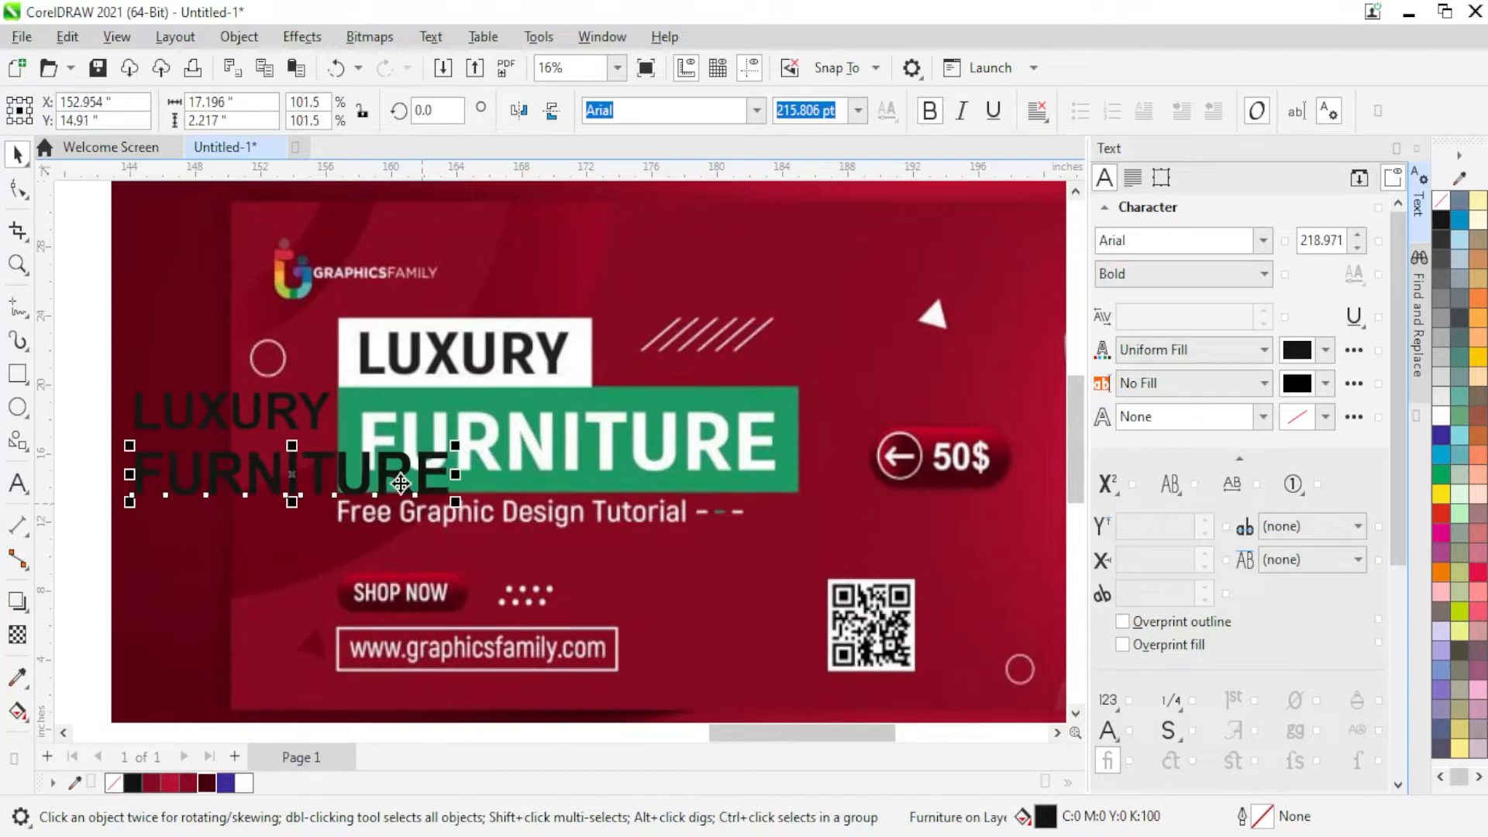
drag(404, 448, 782, 498)
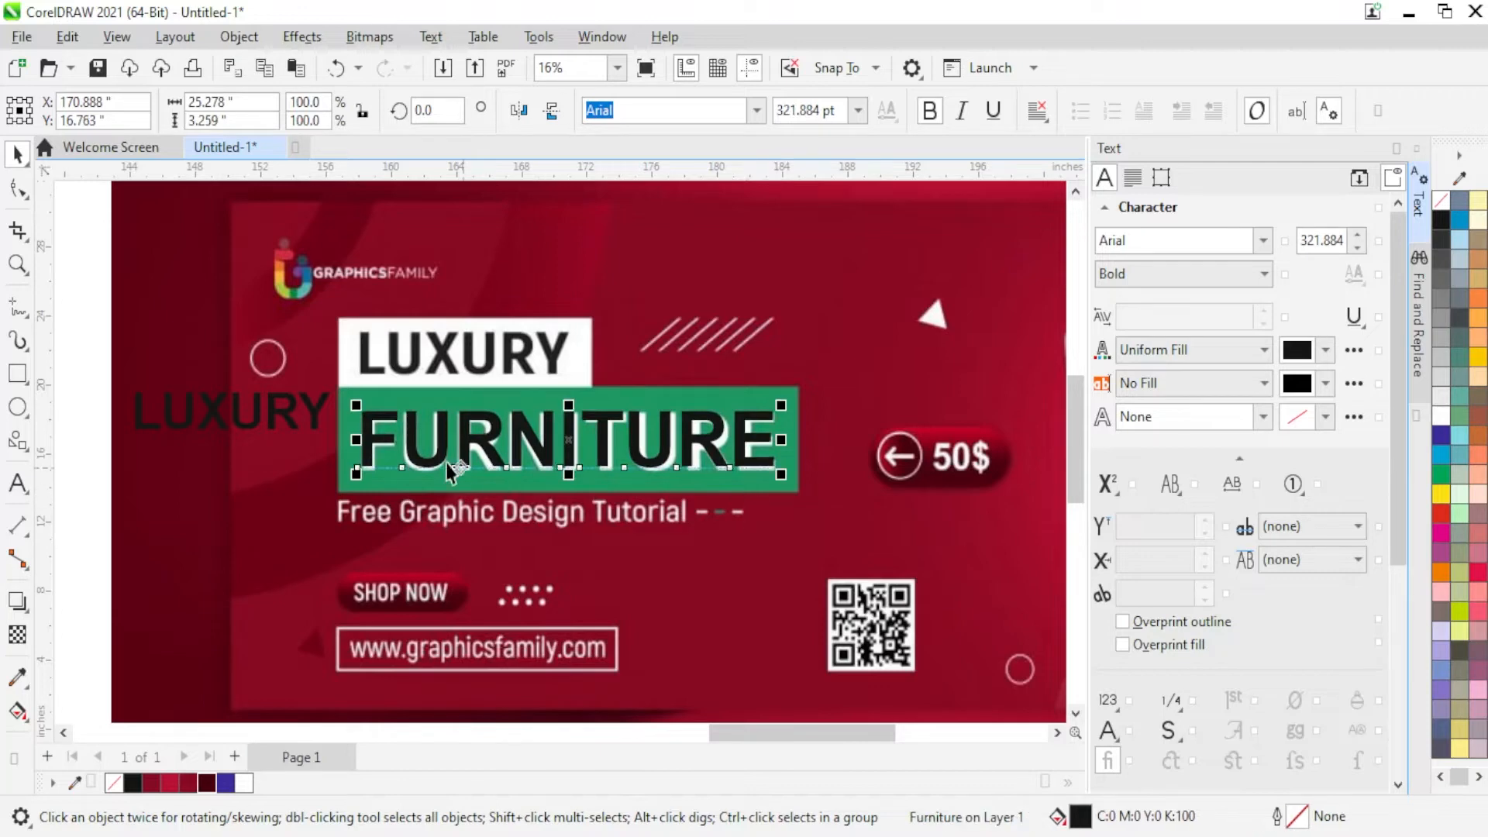
Step: Place the LUXURY text over the reference's LUXURY at about 233 pt, left-aligned with FURNITURE
drag(293, 424, 557, 399)
scroll(586, 365, up, 2)
scroll(625, 345, down, 1)
shift+click(336, 457)
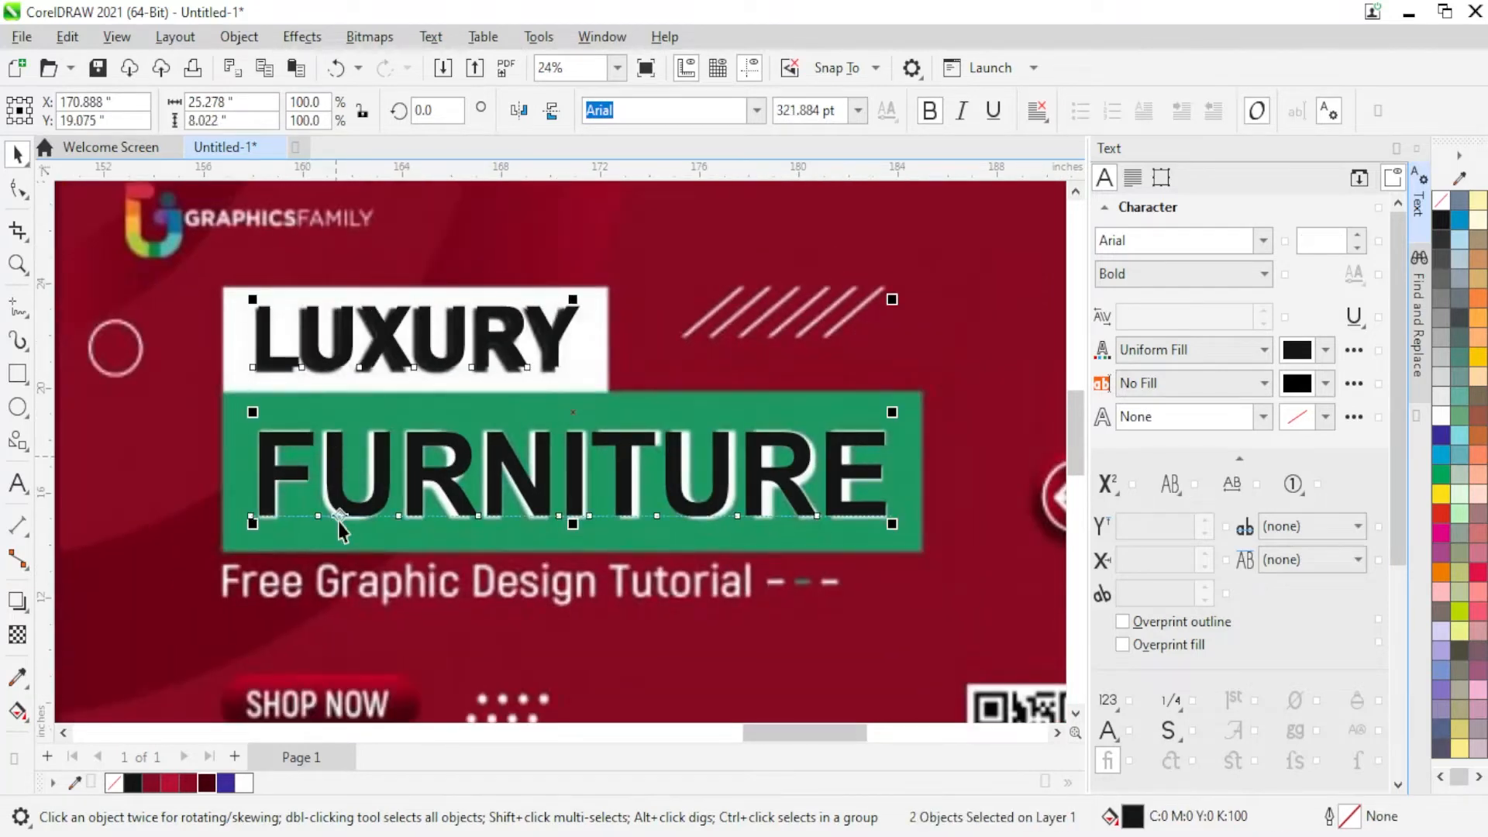
click(339, 524)
Step: Draw a rectangle about 15.46 by 4 in over the white block behind LUXURY
click(18, 373)
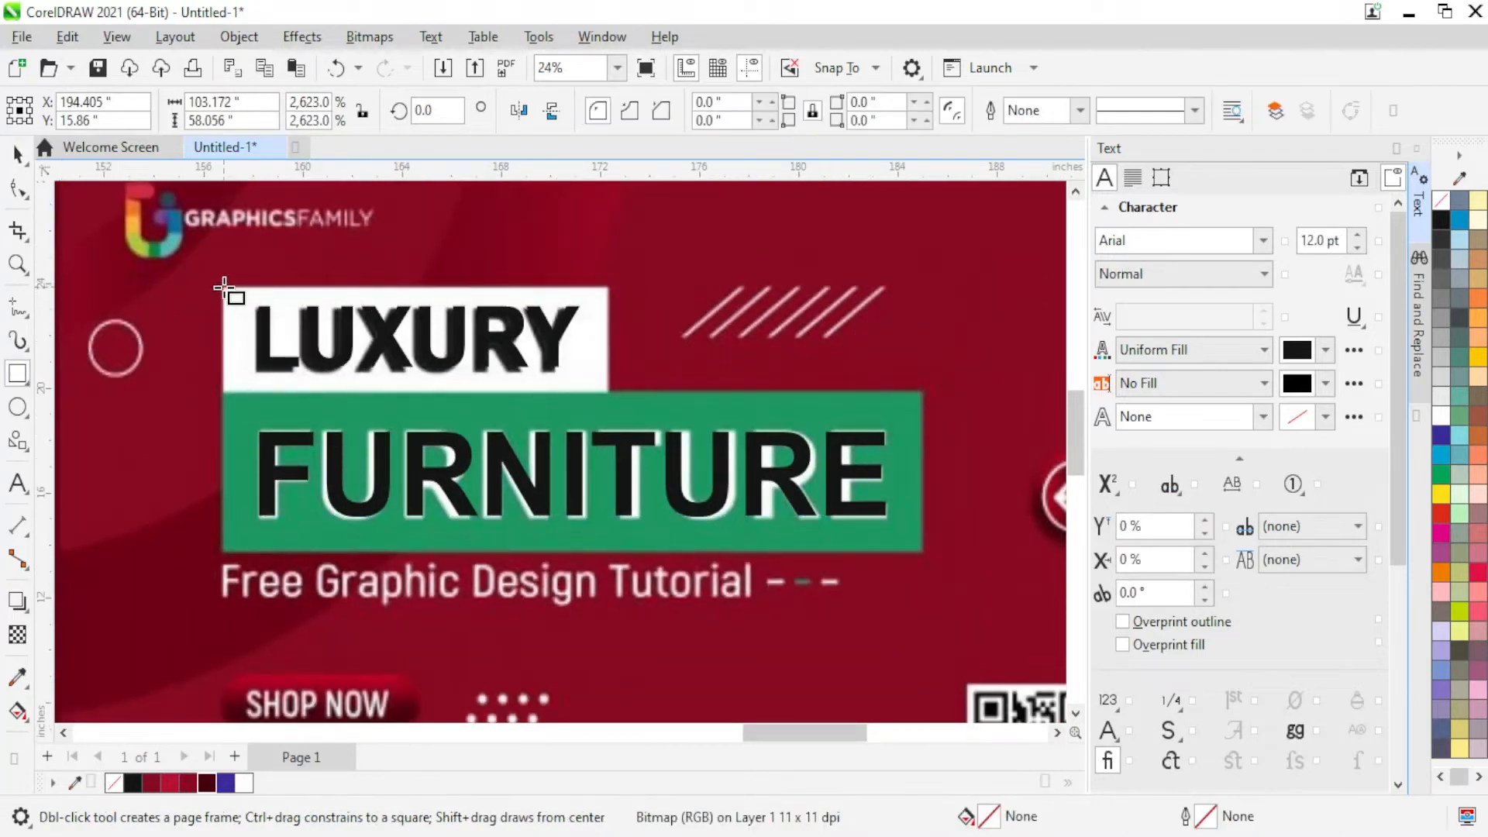
drag(224, 288, 609, 394)
click(18, 155)
Step: Duplicate the rectangle directly below and stretch the copy to about 28.12 by 6.04 in, covering the reference's green block
drag(426, 336, 399, 390)
scroll(416, 403, up, 2)
scroll(398, 390, down, 1)
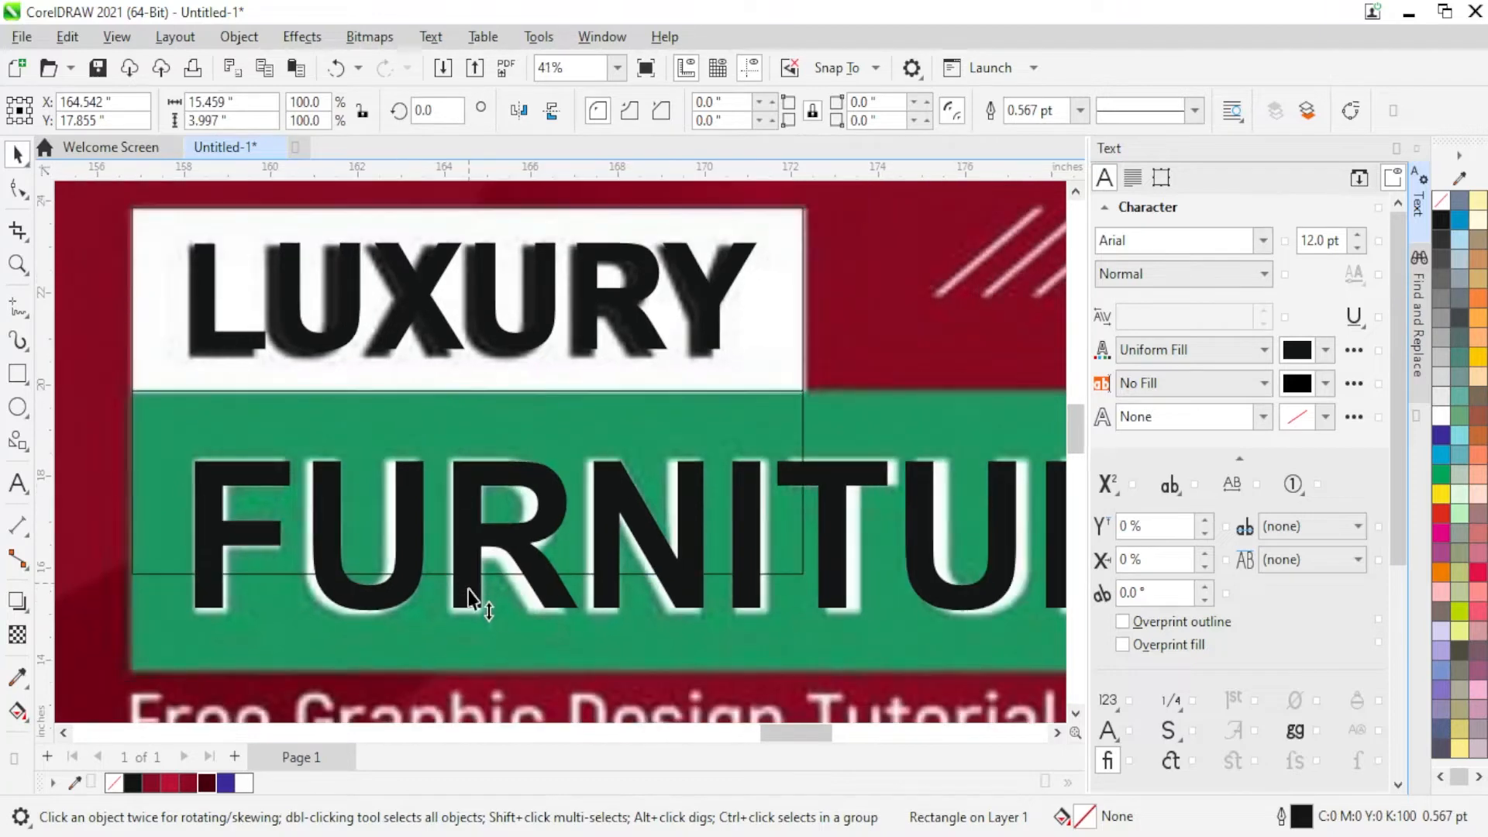
drag(469, 595, 482, 678)
scroll(482, 678, down, 2)
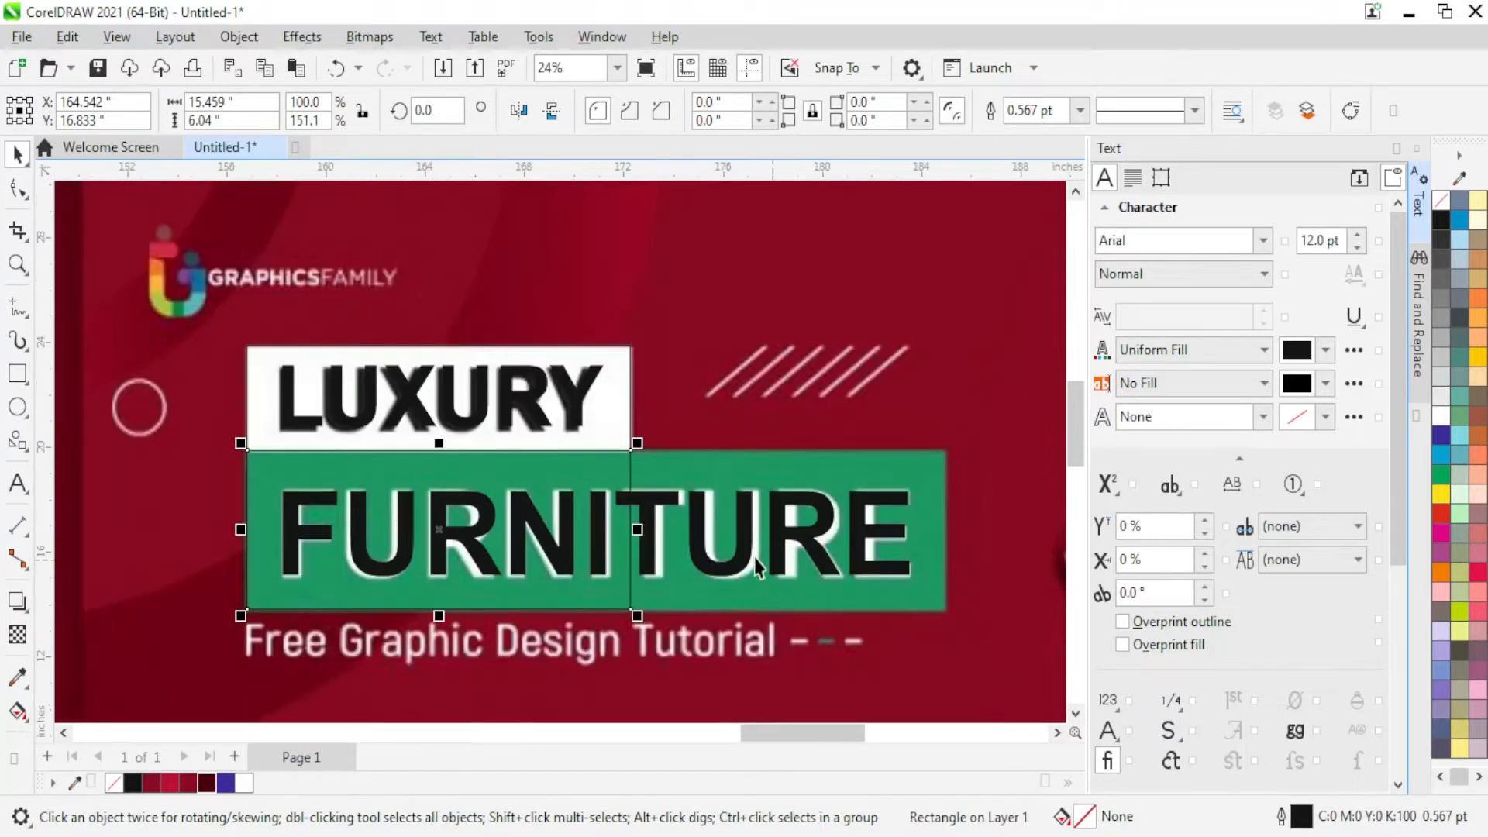
drag(637, 530, 950, 531)
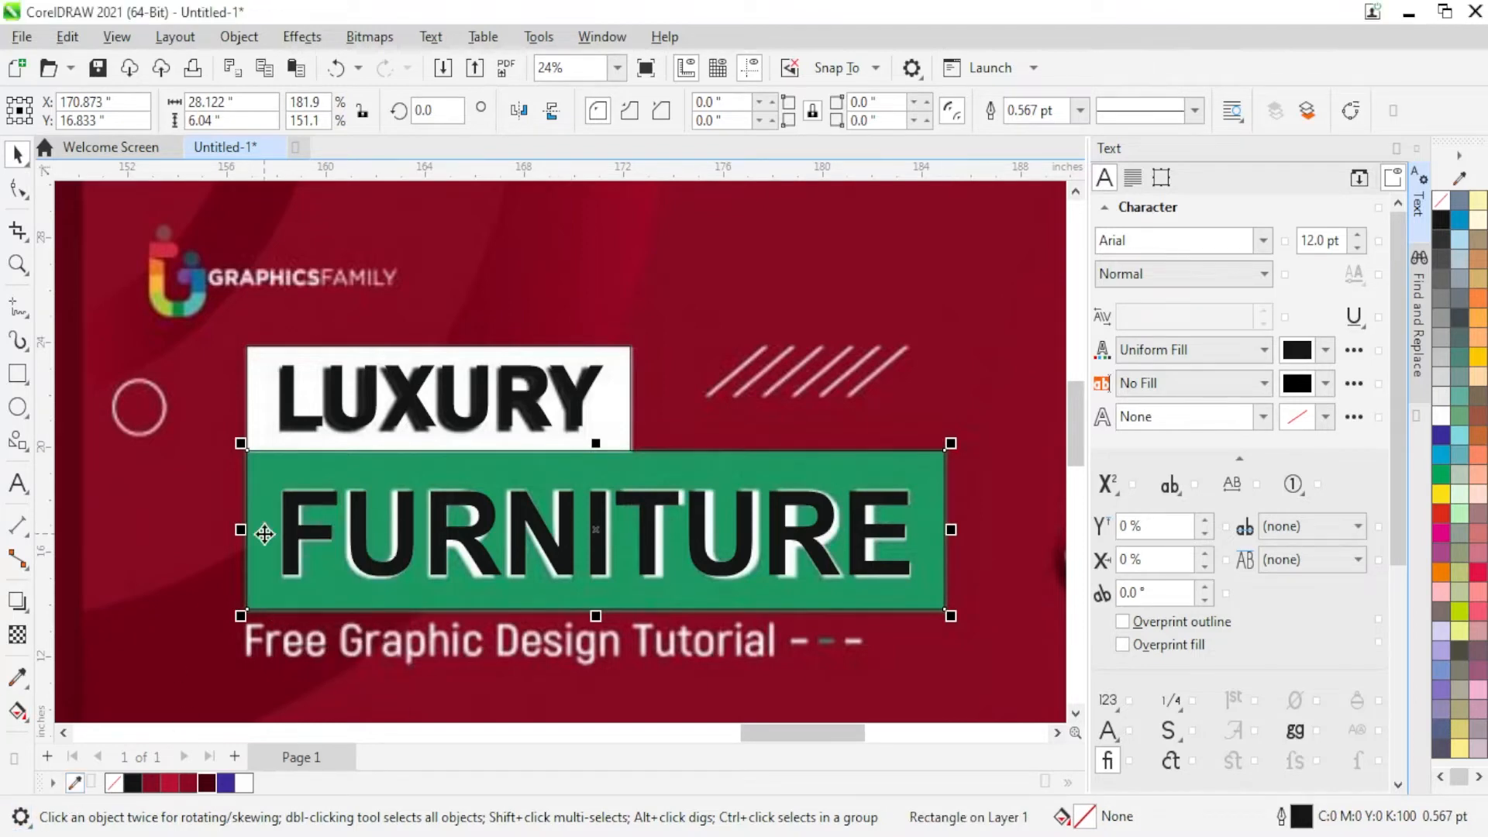
Step: Fill the lower rectangle green (#1F9863) and the upper one white (#FFFFFF), and remove the outlines of both
click(261, 783)
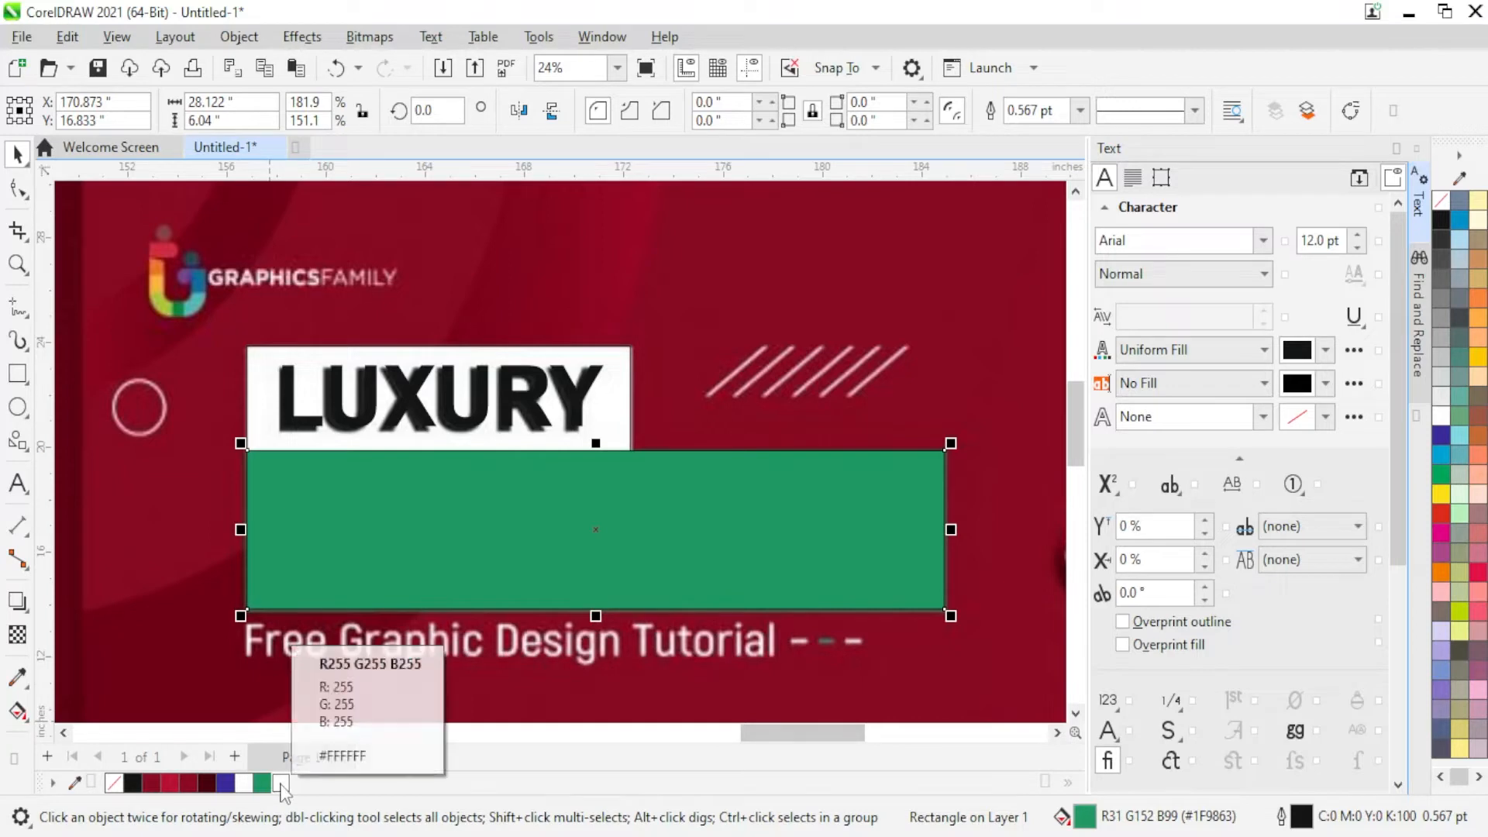
click(279, 784)
key(ctrl+z)
click(614, 408)
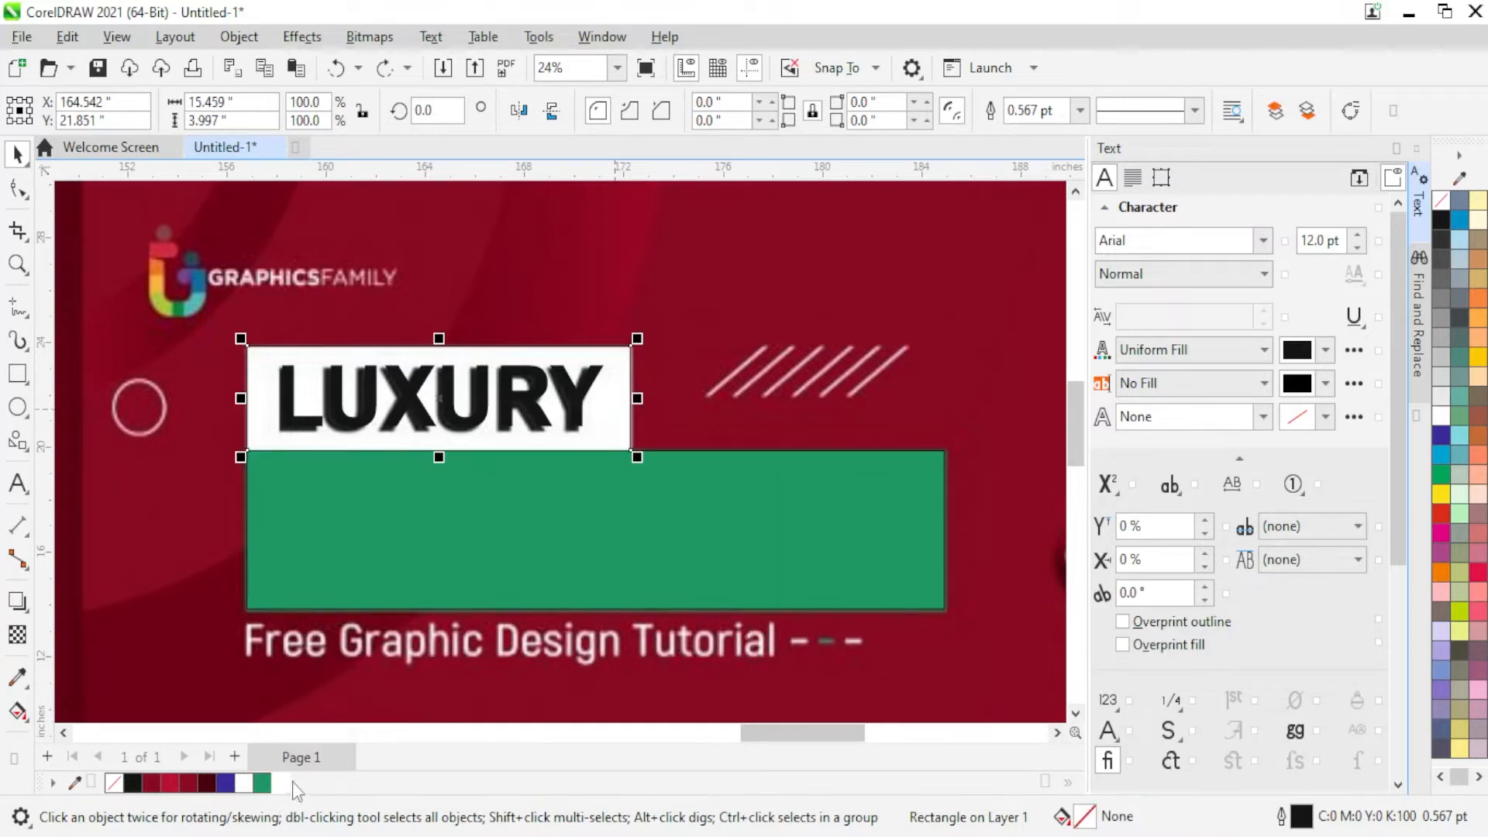
click(281, 783)
right_click(109, 783)
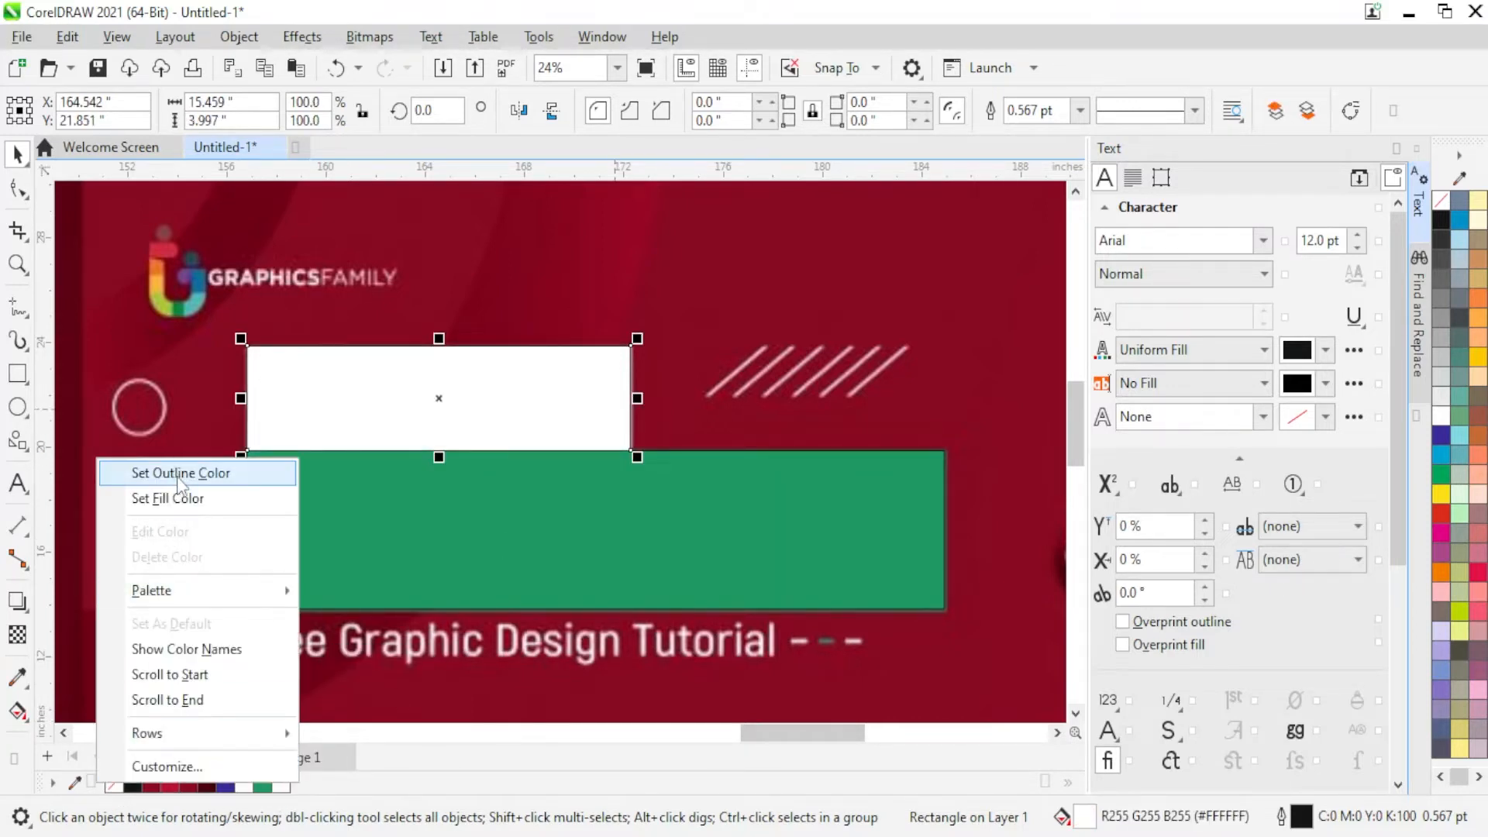
click(784, 482)
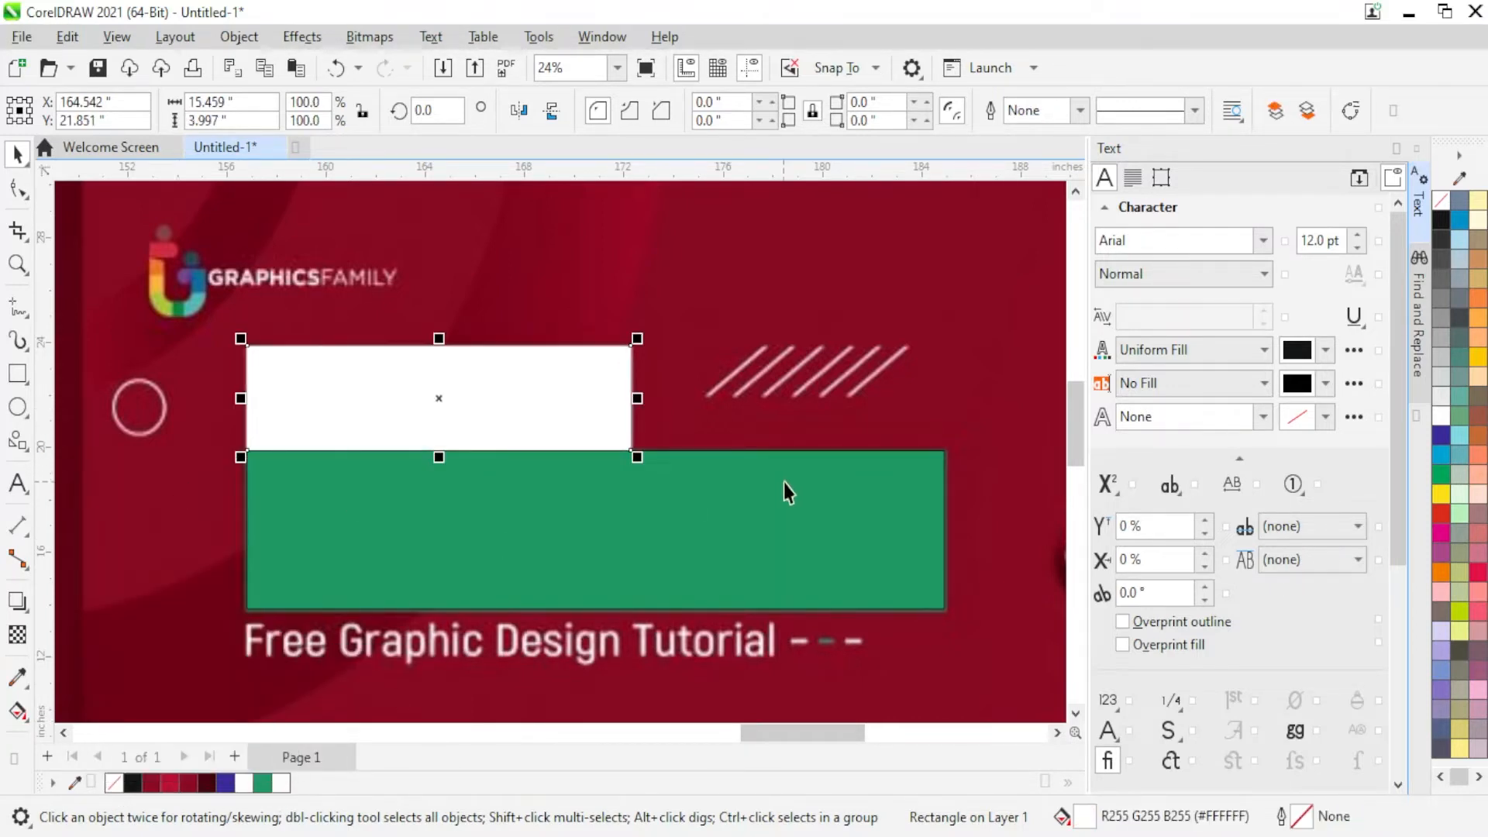
right_click(113, 784)
click(175, 472)
Step: Move the white and green rectangles together off the reference image to its left side
scroll(686, 435, down, 2)
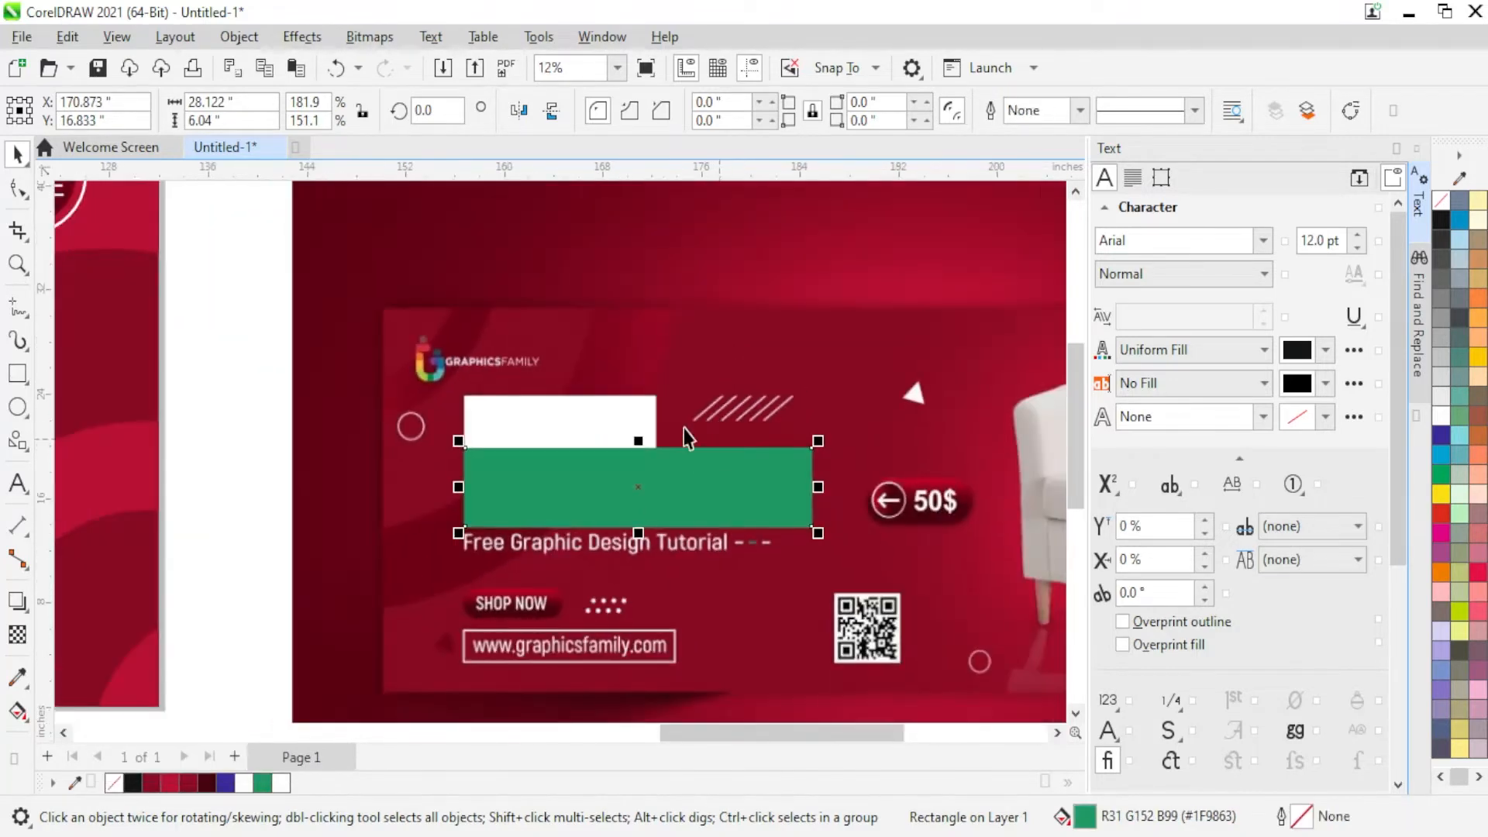
shift+click(597, 419)
drag(595, 421, 158, 422)
scroll(694, 471, down, 1)
scroll(543, 493, up, 1)
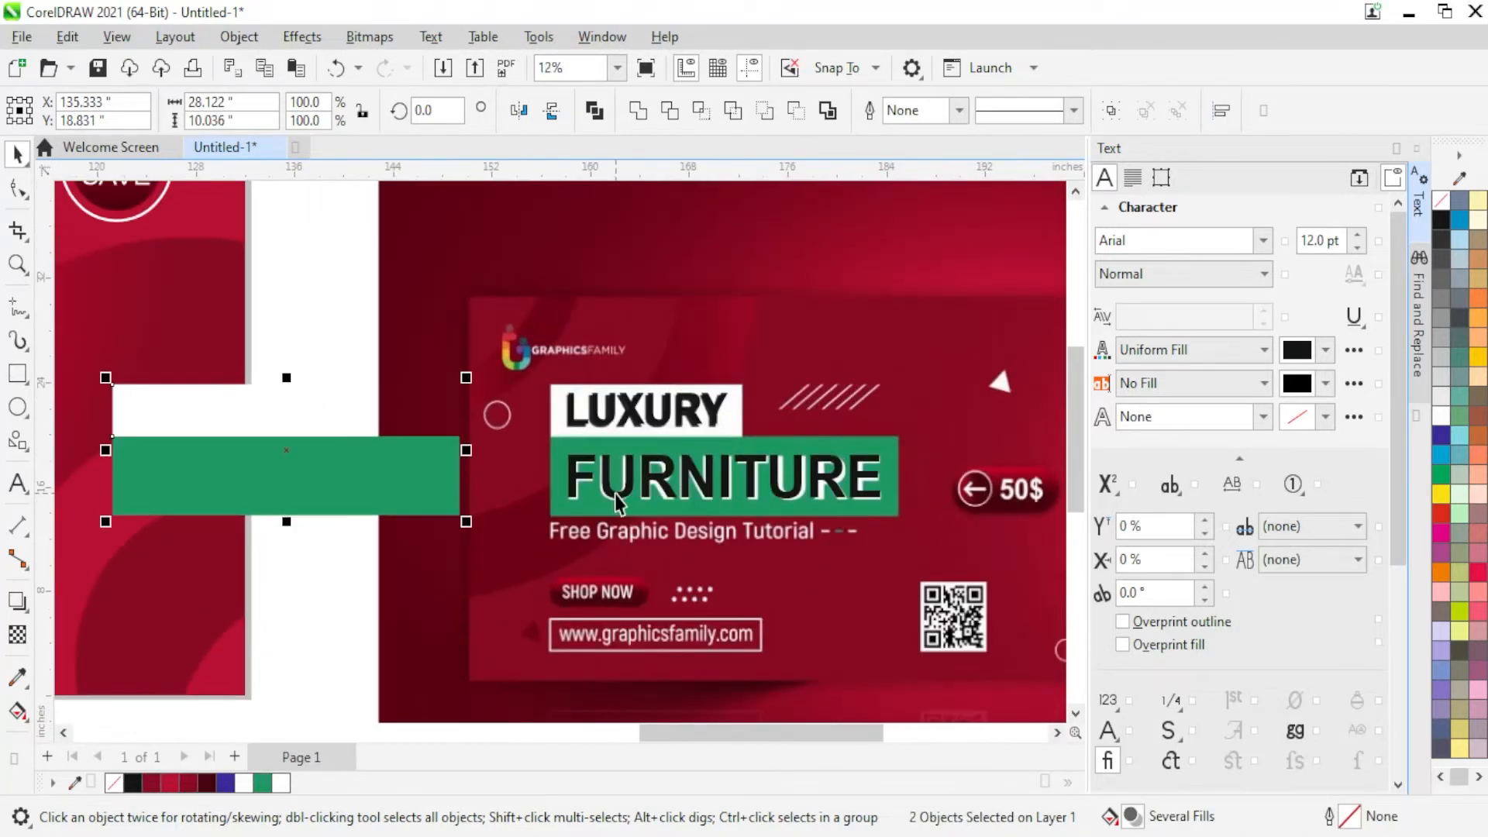
Step: Colour the FURNITURE text white and centre it on the green rectangle
click(618, 503)
click(245, 783)
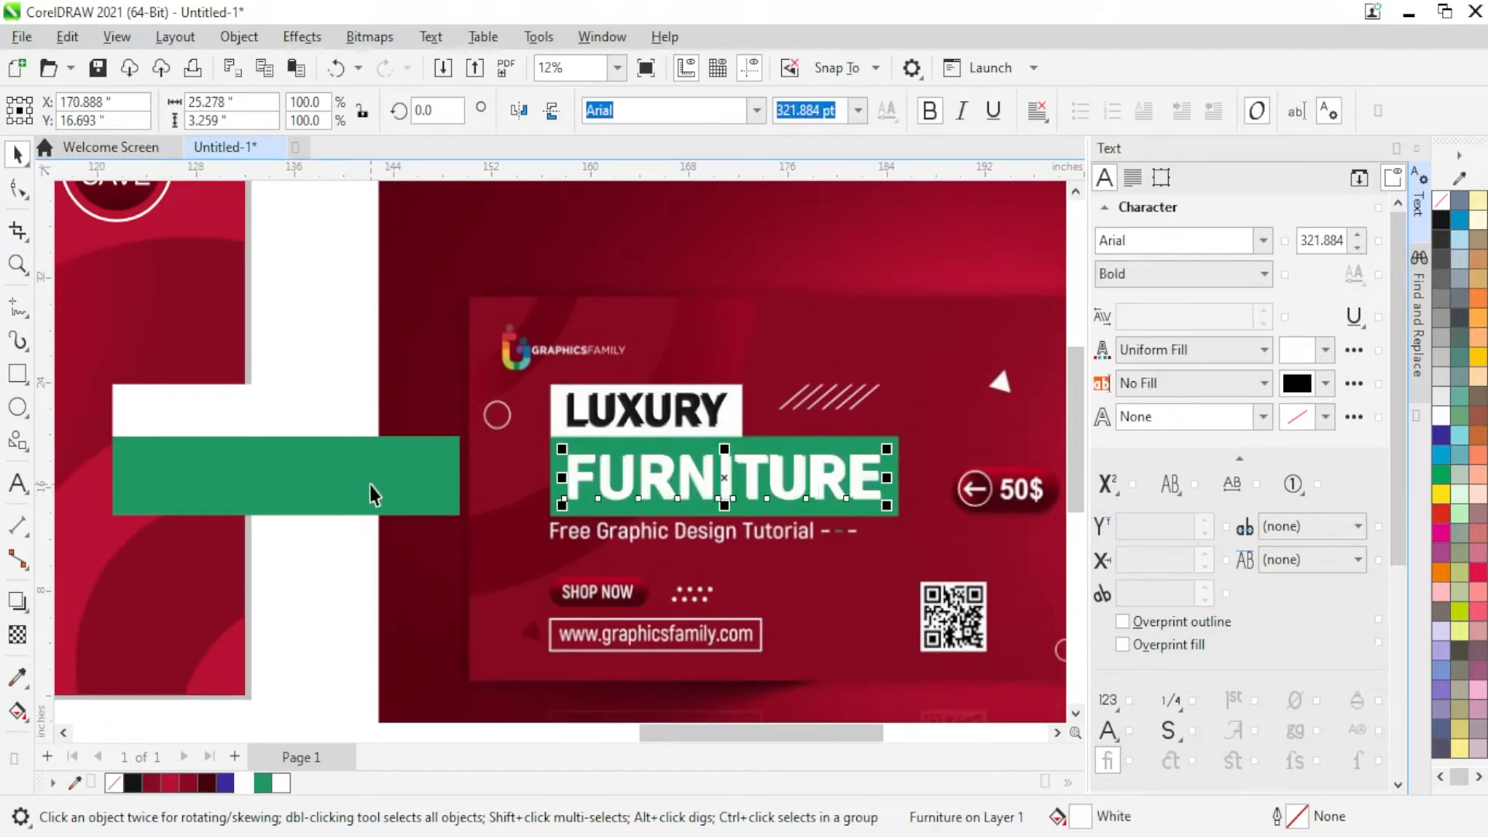
shift+click(370, 485)
key(c)
key(e)
key(Escape)
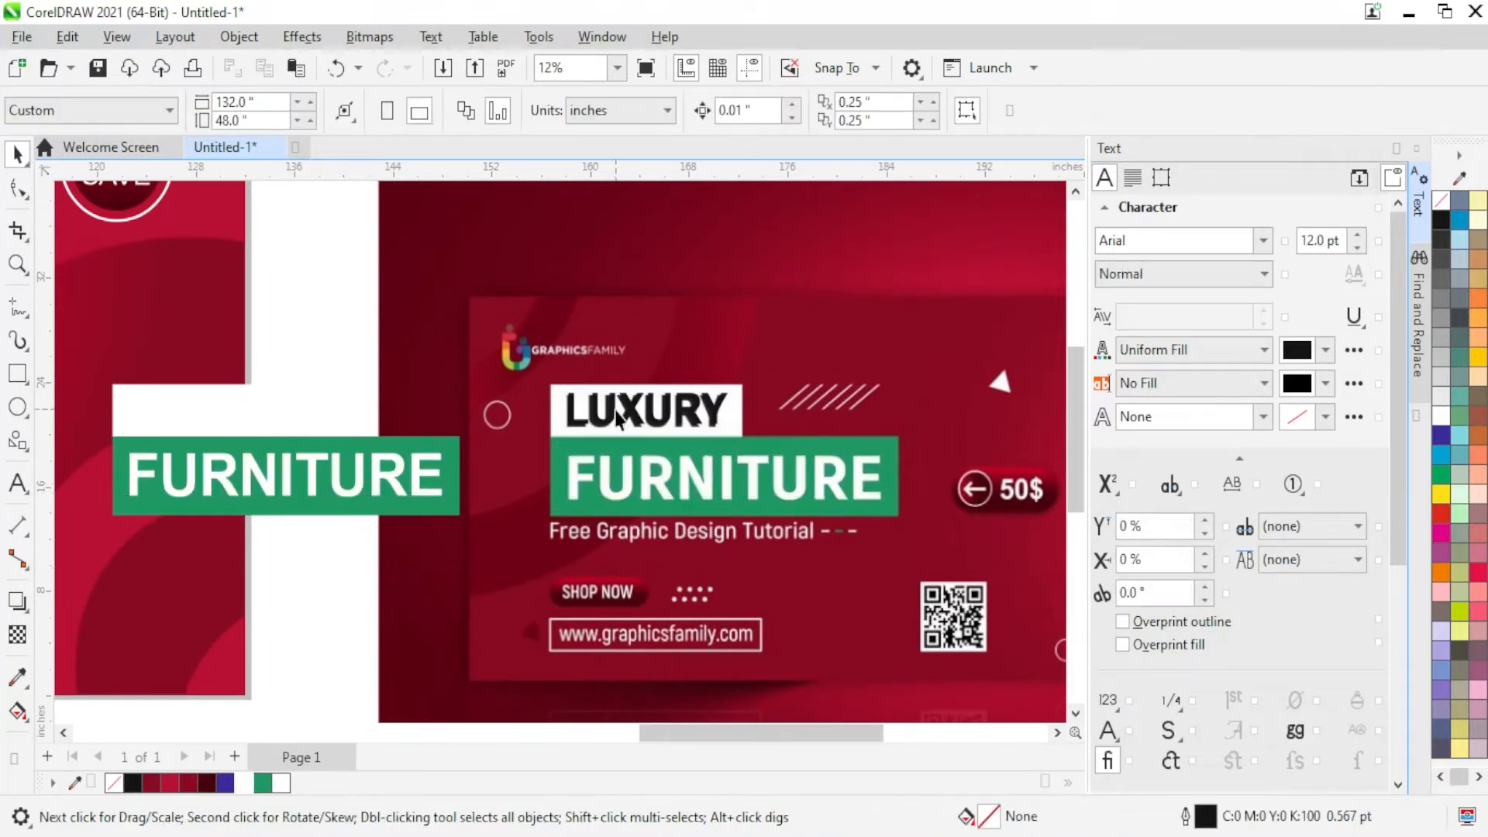
Step: Centre the LUXURY text on the white rectangle and bring it to the front
click(616, 411)
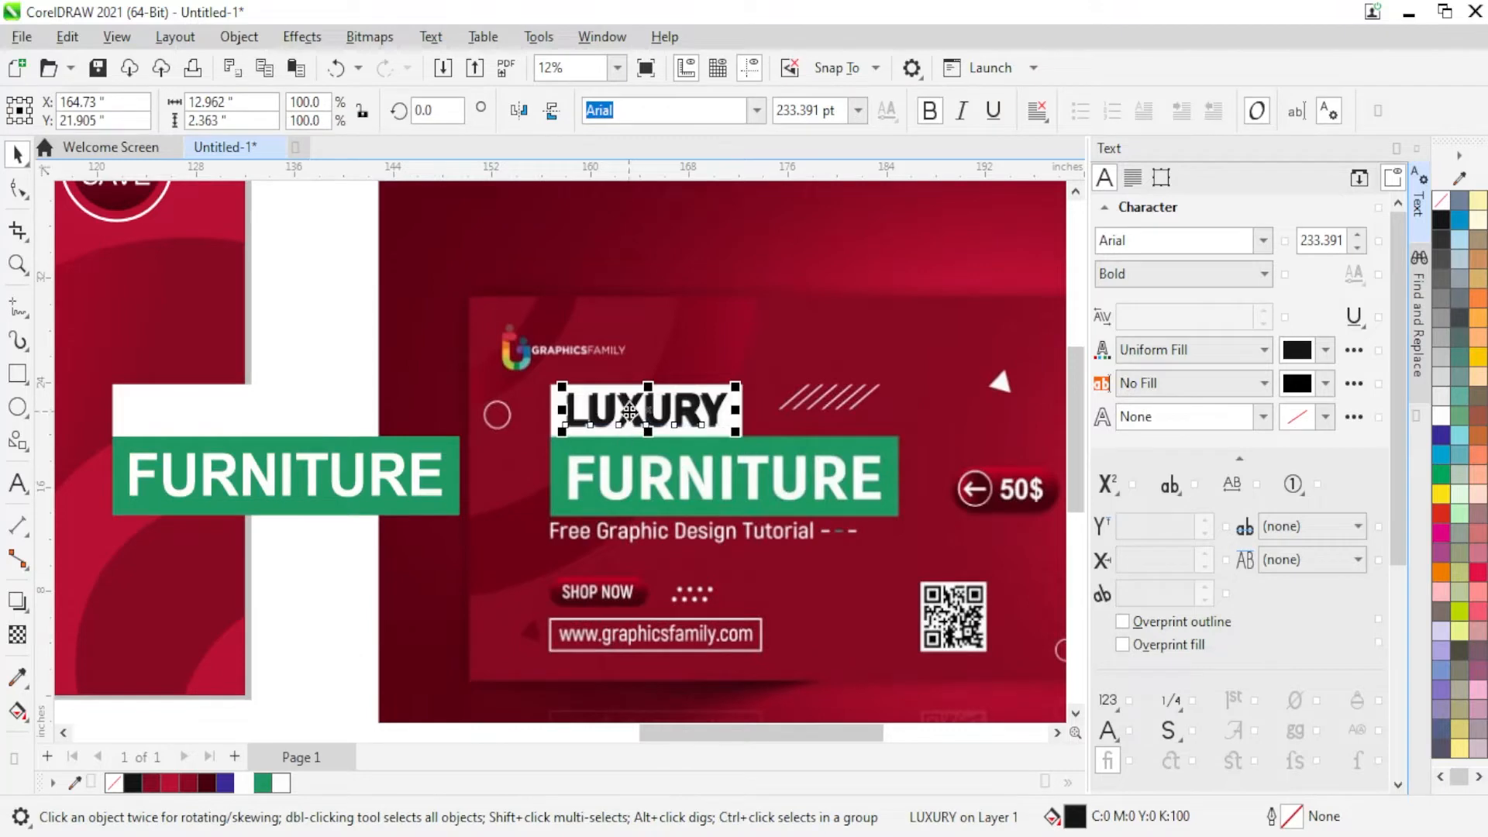
drag(629, 411, 559, 324)
shift+click(269, 416)
key(c)
key(e)
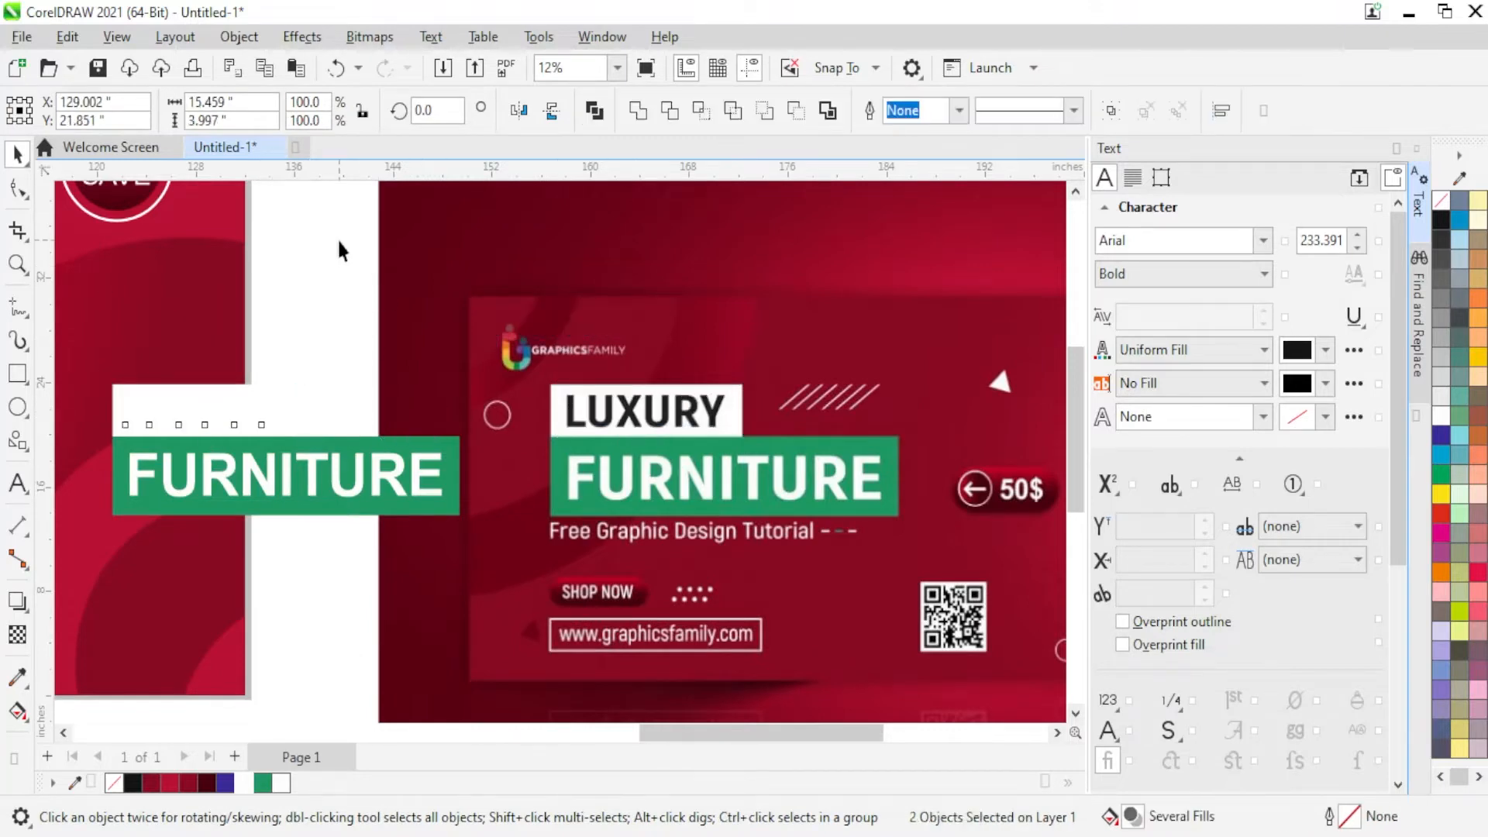
click(336, 237)
drag(355, 316, 122, 431)
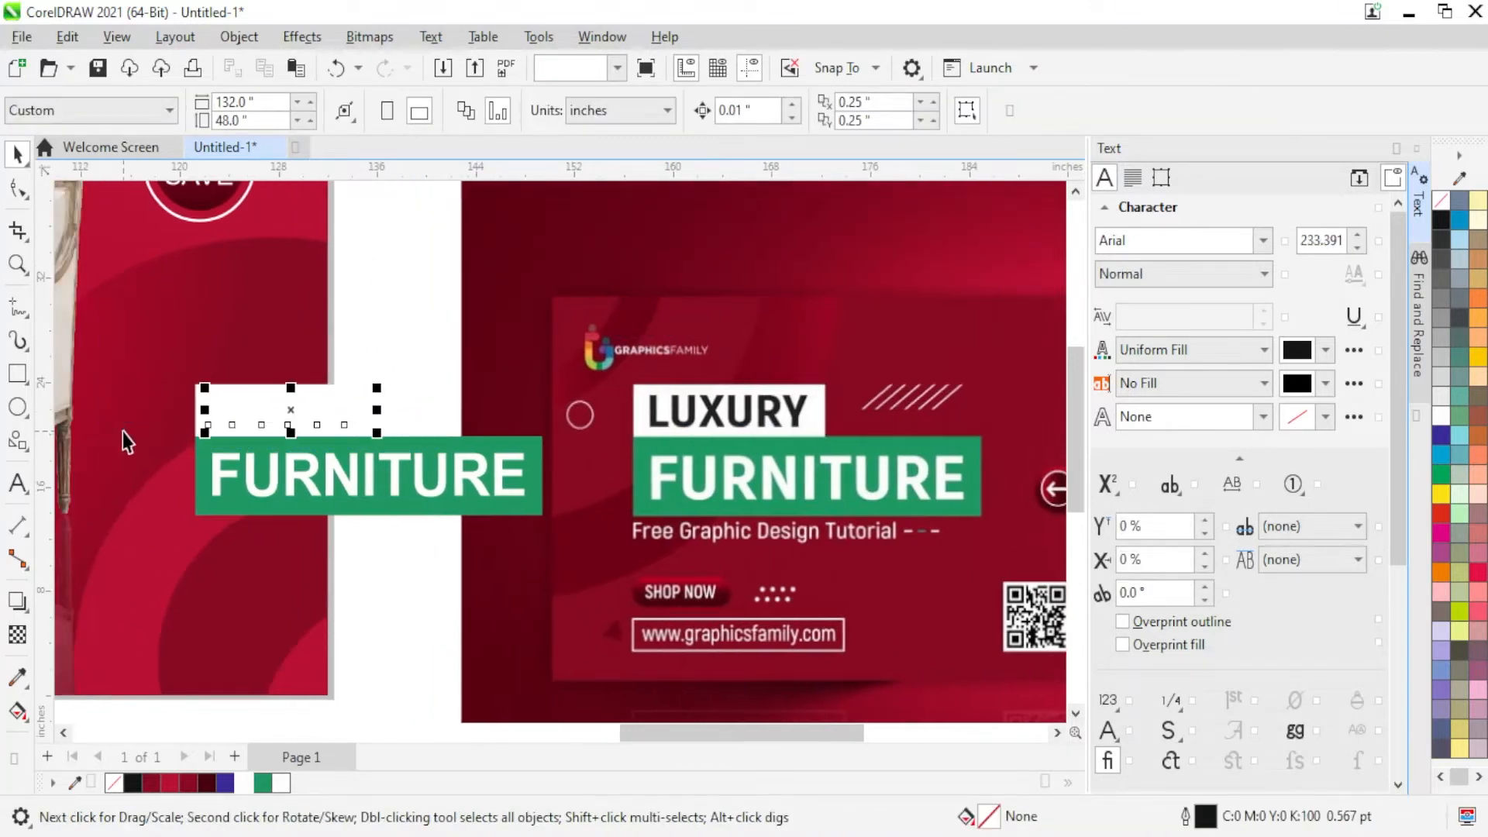
key(shift+Page_Up)
Step: Group the LUXURY and FURNITURE texts with their white and green rectangles
scroll(635, 445, down, 2)
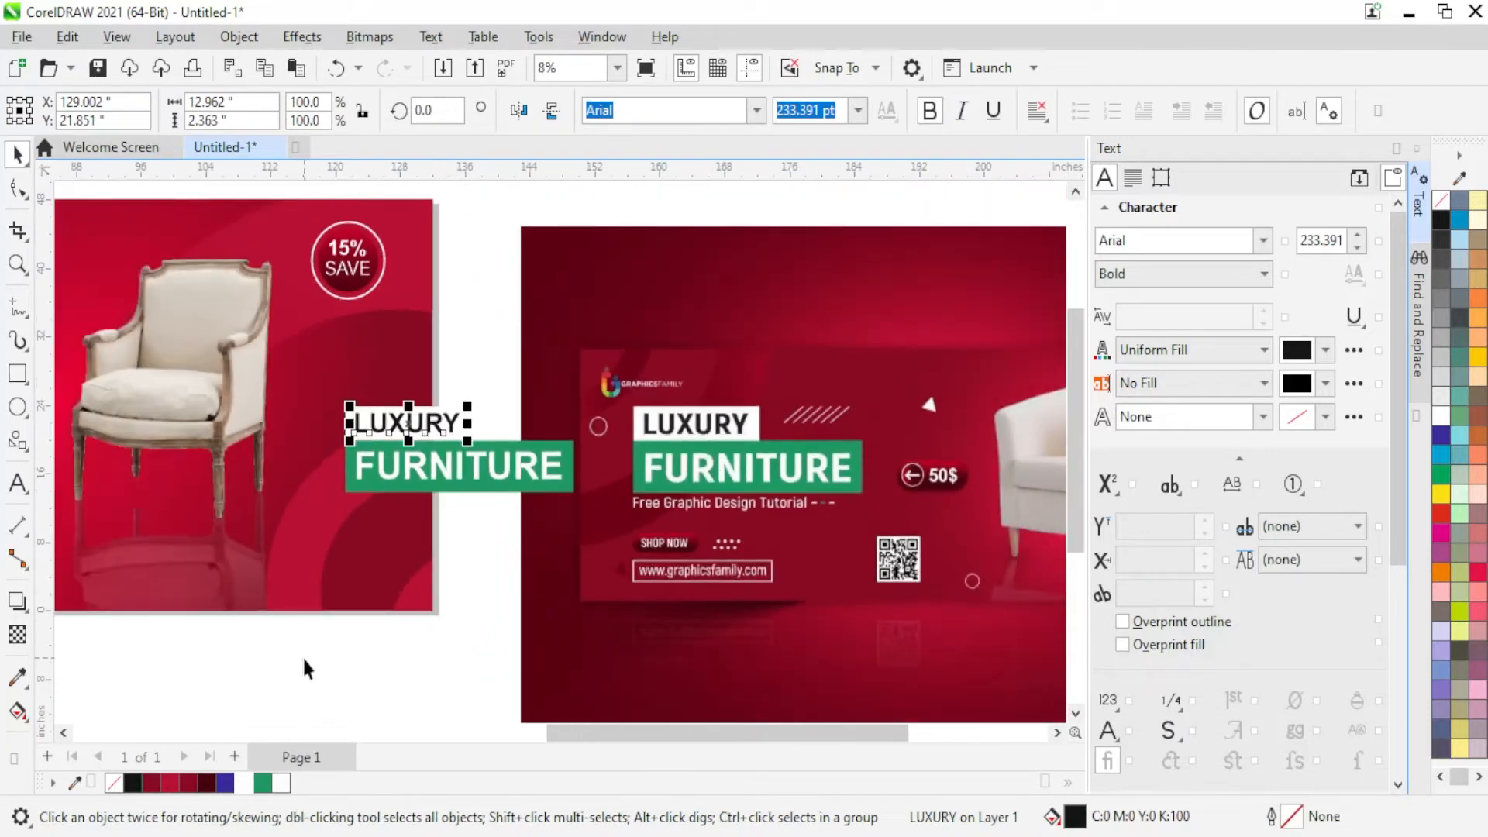
drag(304, 659, 682, 365)
key(ctrl+g)
Step: Move the heading group onto the left half of the banner and enlarge it to about 47.8 in wide
scroll(488, 465, down, 2)
scroll(419, 443, left, 2)
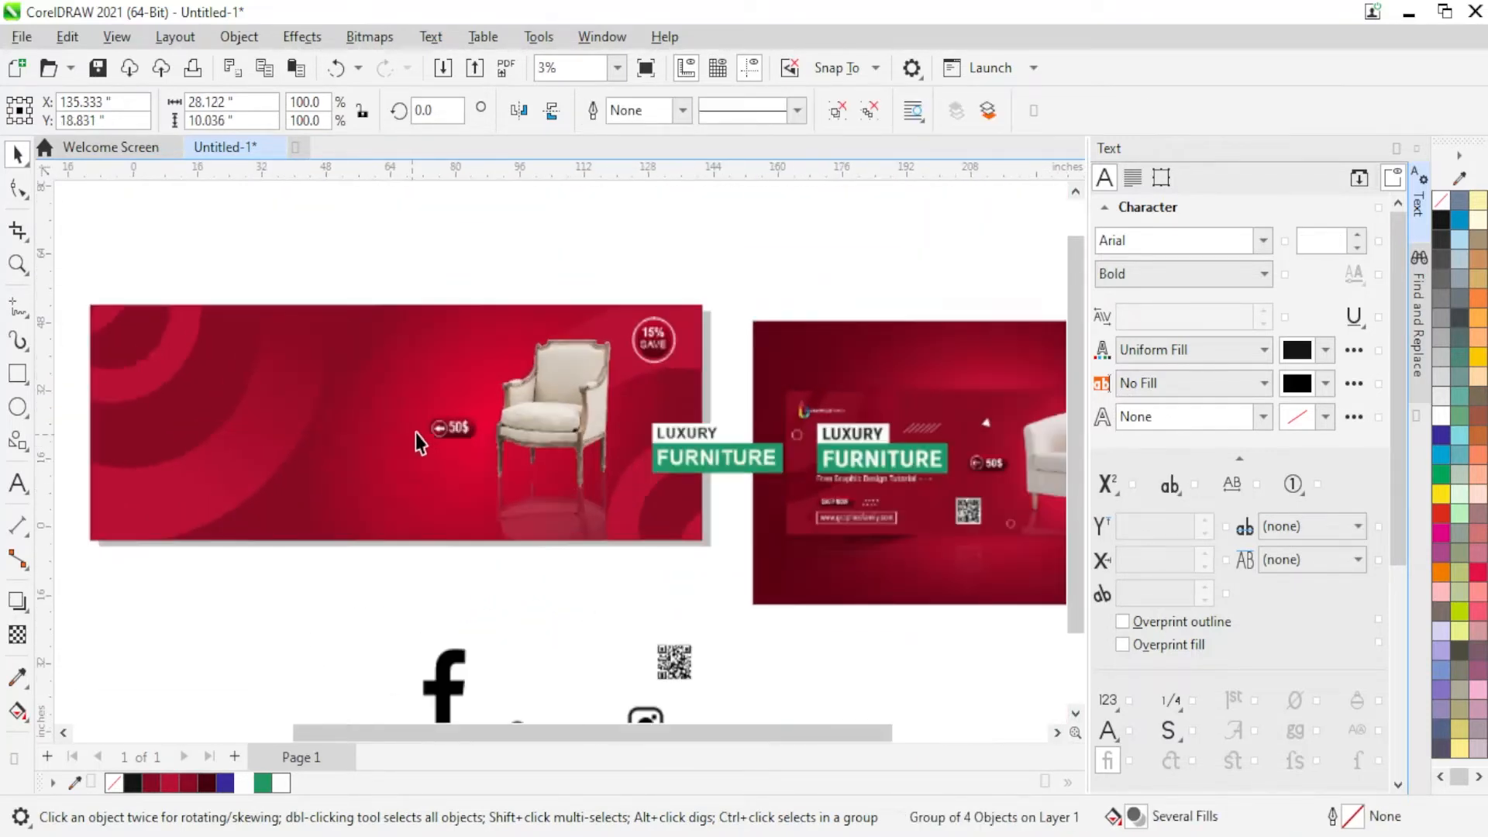
scroll(418, 444, up, 1)
scroll(712, 451, down, 1)
drag(710, 449, 206, 390)
drag(328, 433, 370, 424)
click(412, 554)
Step: Add the text line "All Typewof mofern Furniture" in Arial just outside the banner's left edge
scroll(961, 531, up, 2)
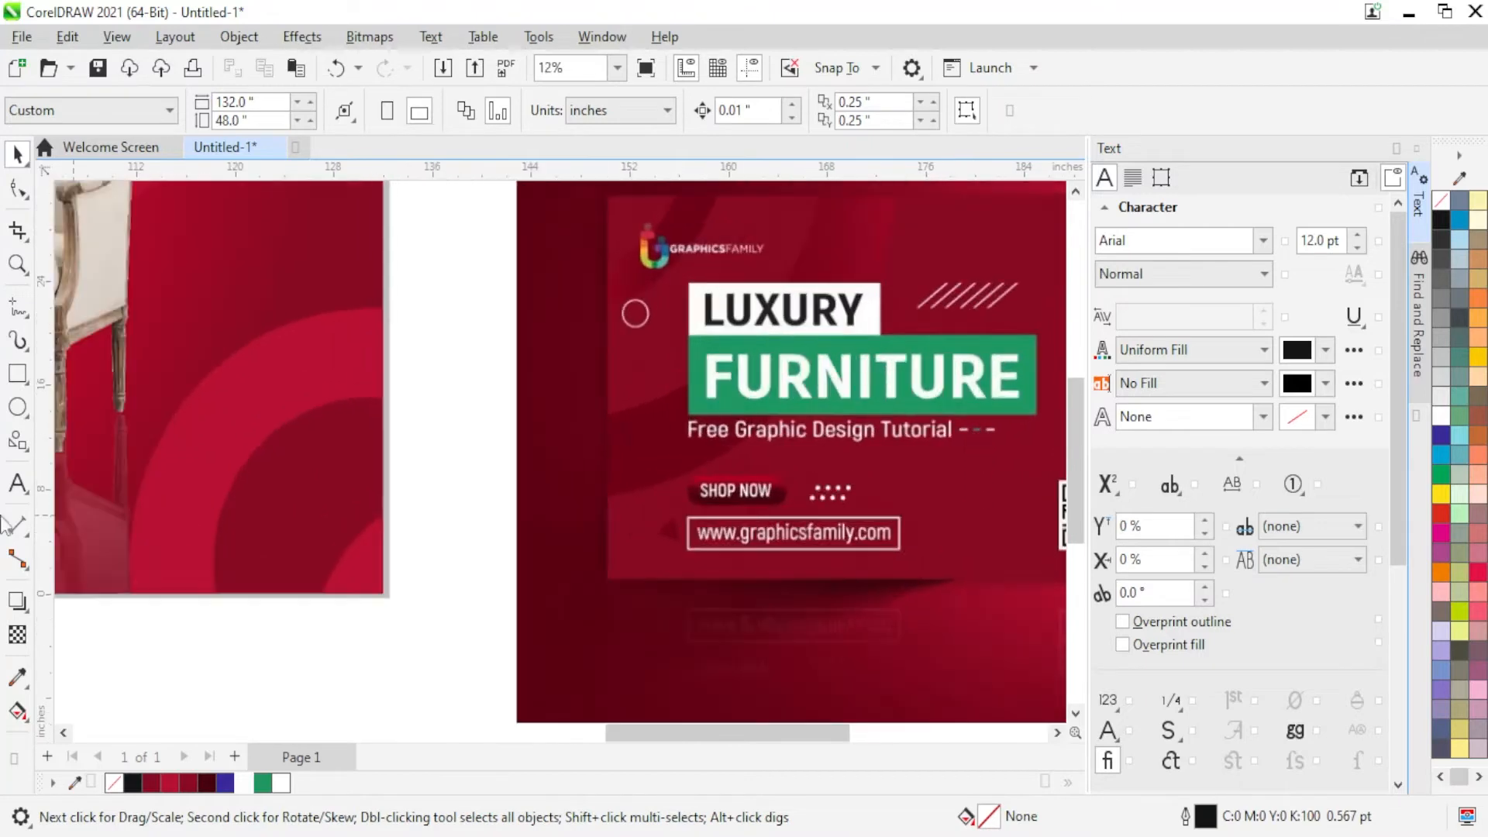
click(17, 483)
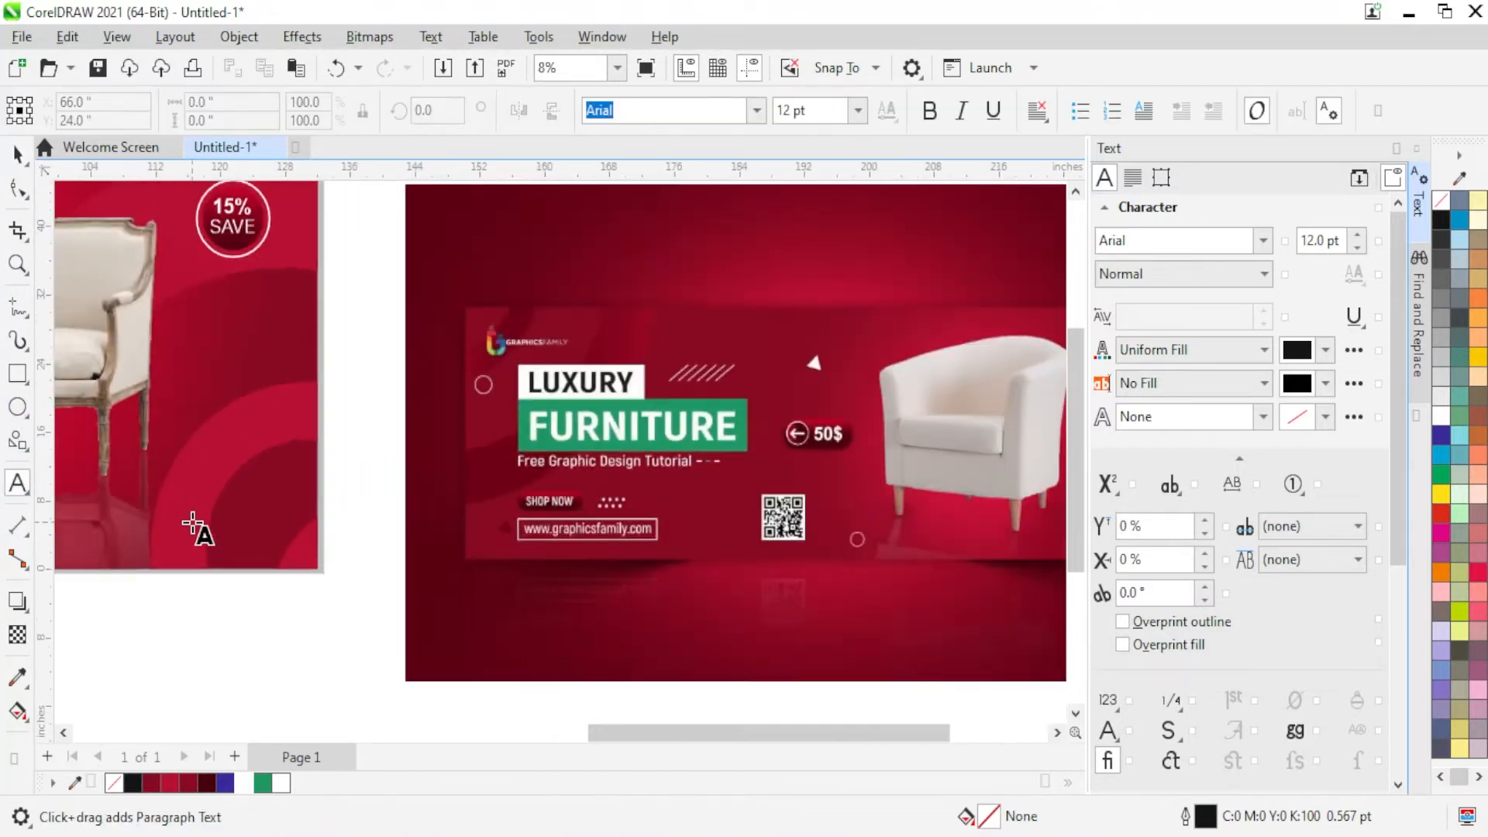
scroll(535, 504, right, 3)
scroll(969, 500, down, 4)
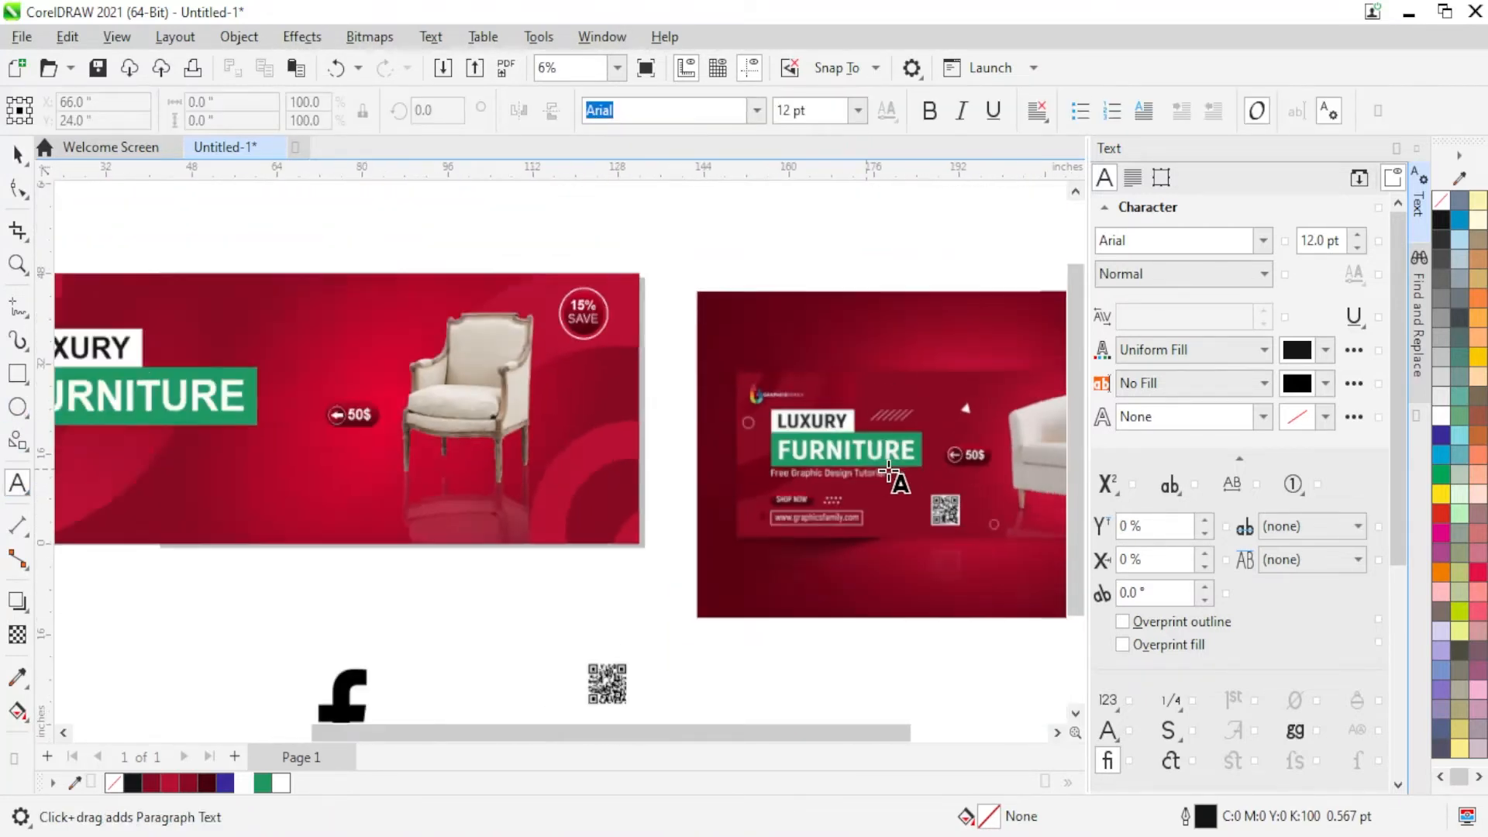
scroll(217, 465, up, 2)
scroll(536, 517, down, 1)
scroll(483, 458, up, 1)
scroll(482, 455, up, 1)
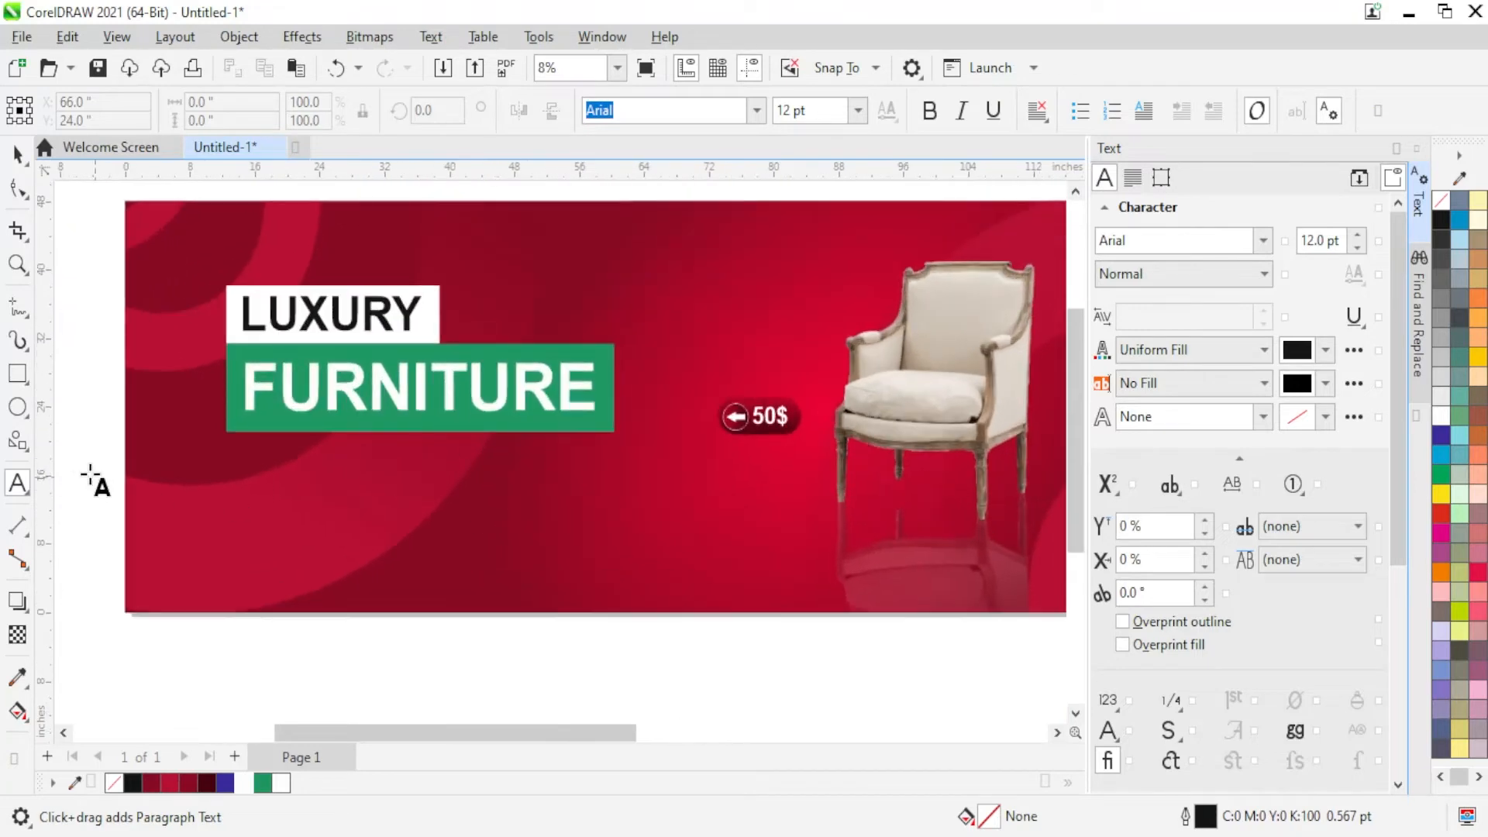
click(82, 466)
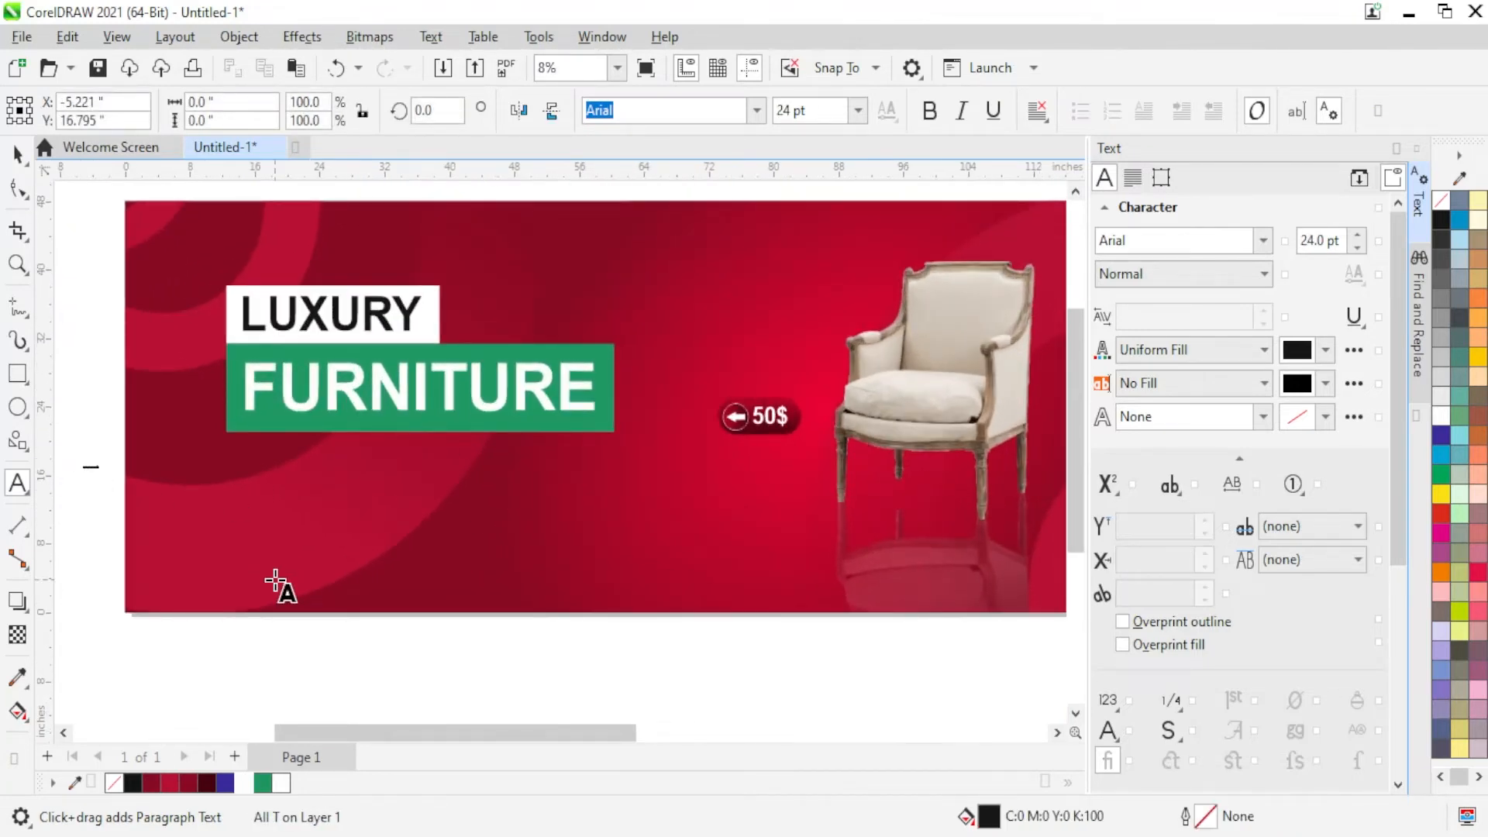
key(BackSpace)
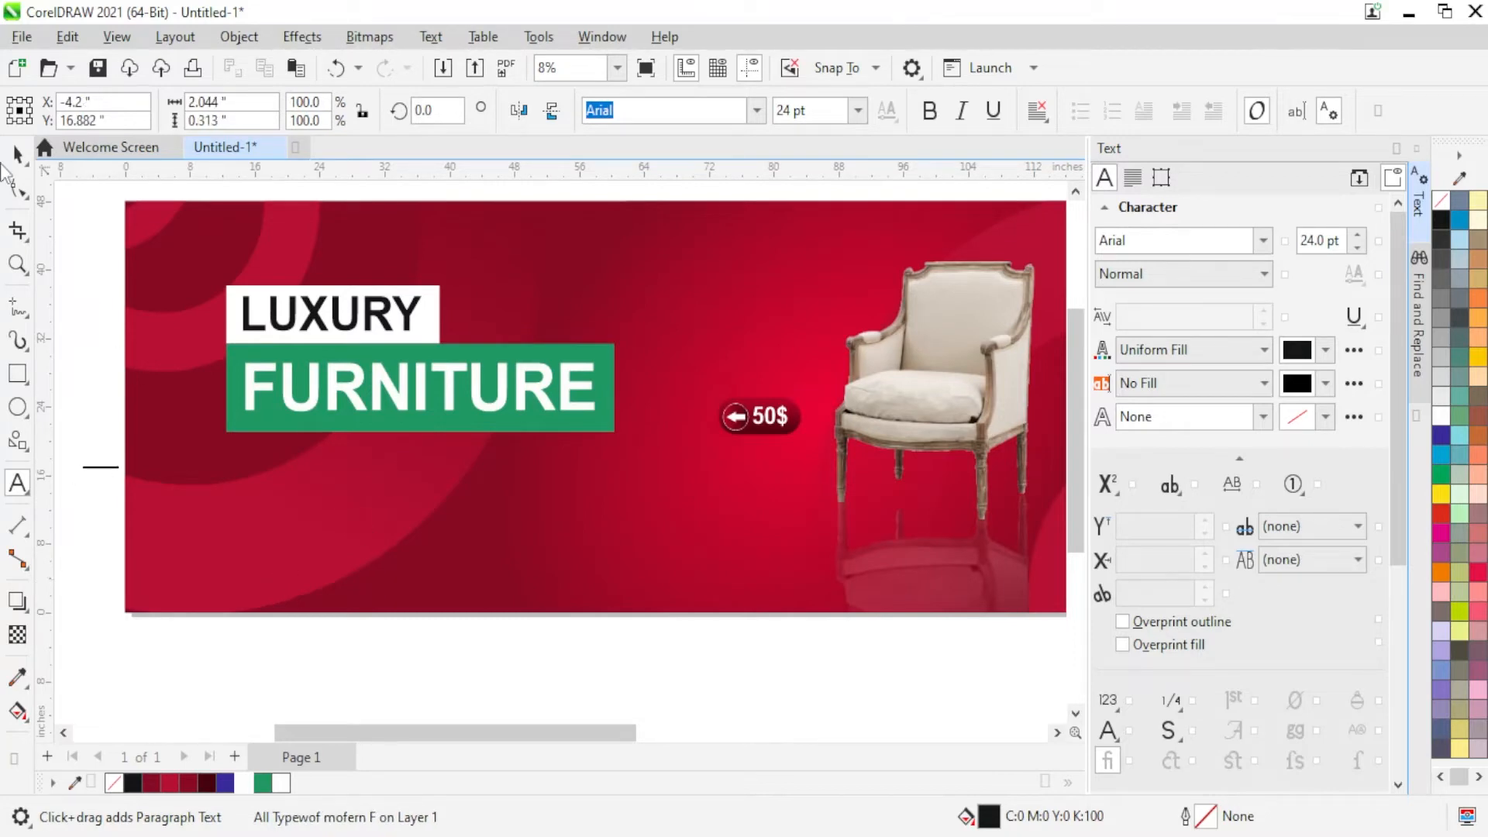
Step: Place the new text line below the green block at about 150 pt and set it in all capitals
drag(124, 478, 303, 553)
drag(191, 473, 294, 473)
click(1170, 485)
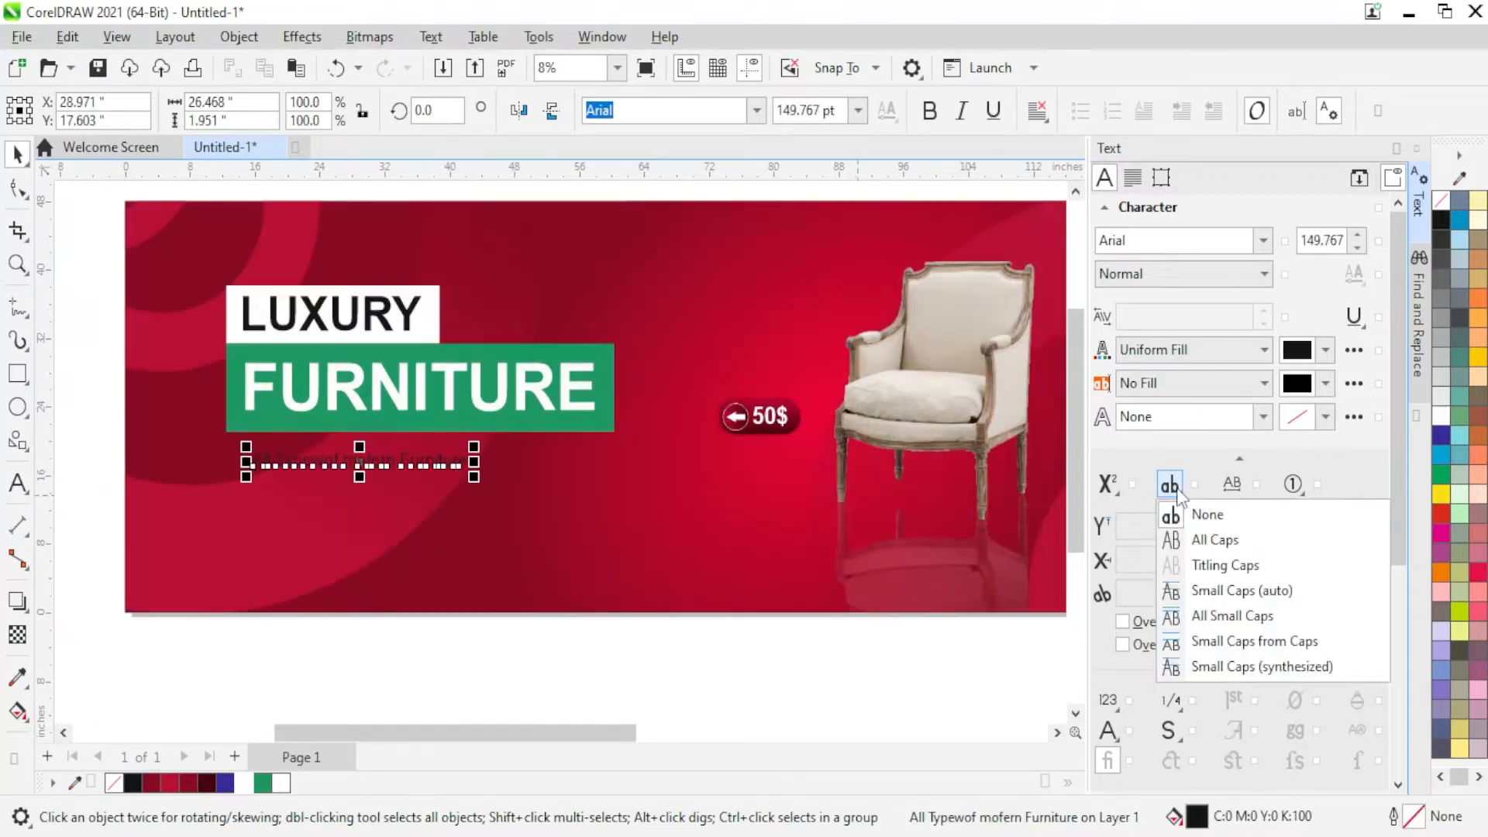
click(1213, 535)
Step: Correct TYPEWOF to TYPE OF in the text line below the green block
scroll(386, 500, up, 2)
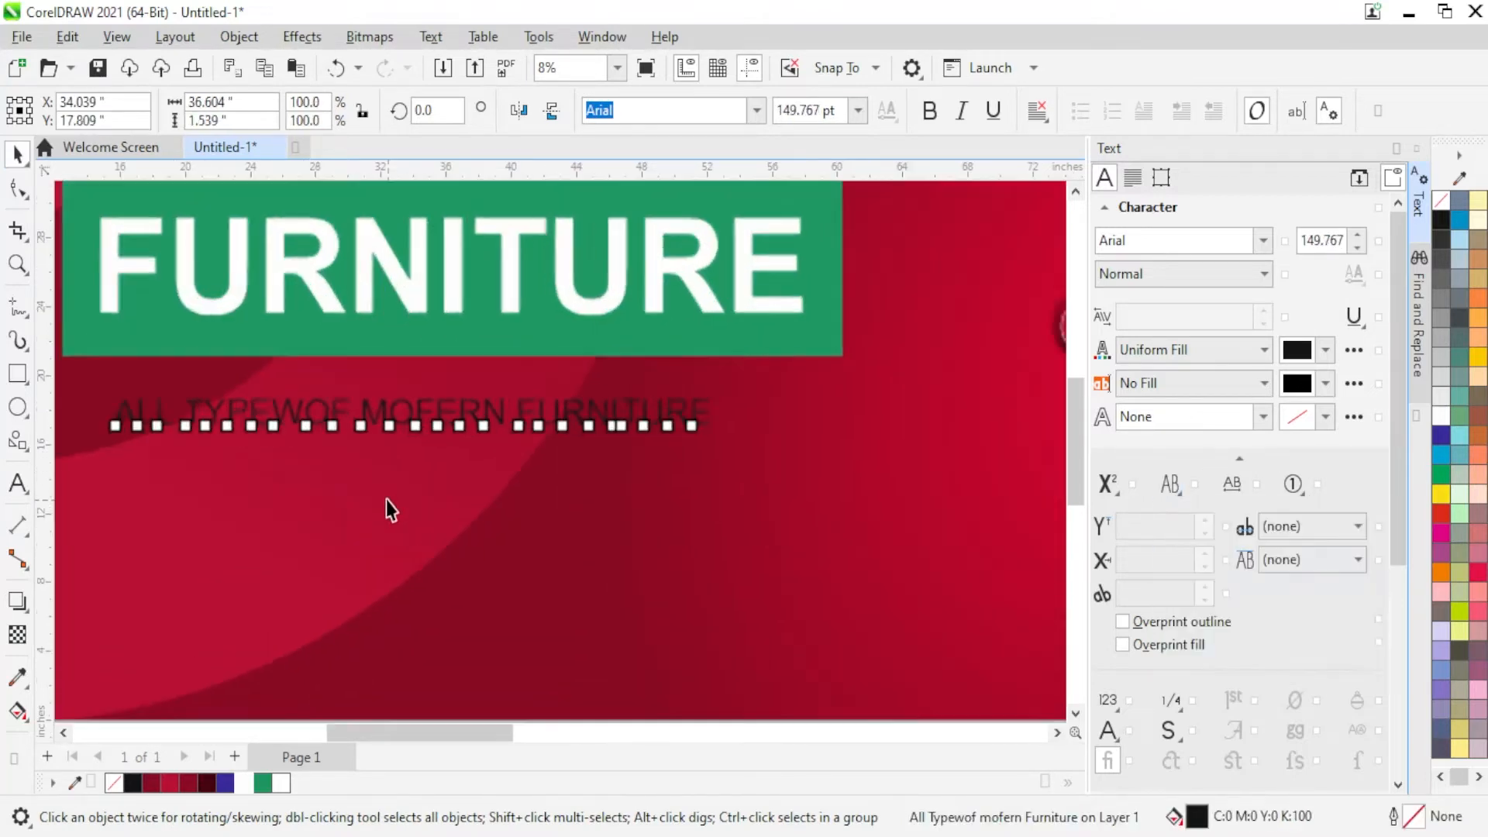
double_click(299, 417)
key(BackSpace)
key(BackSpace)
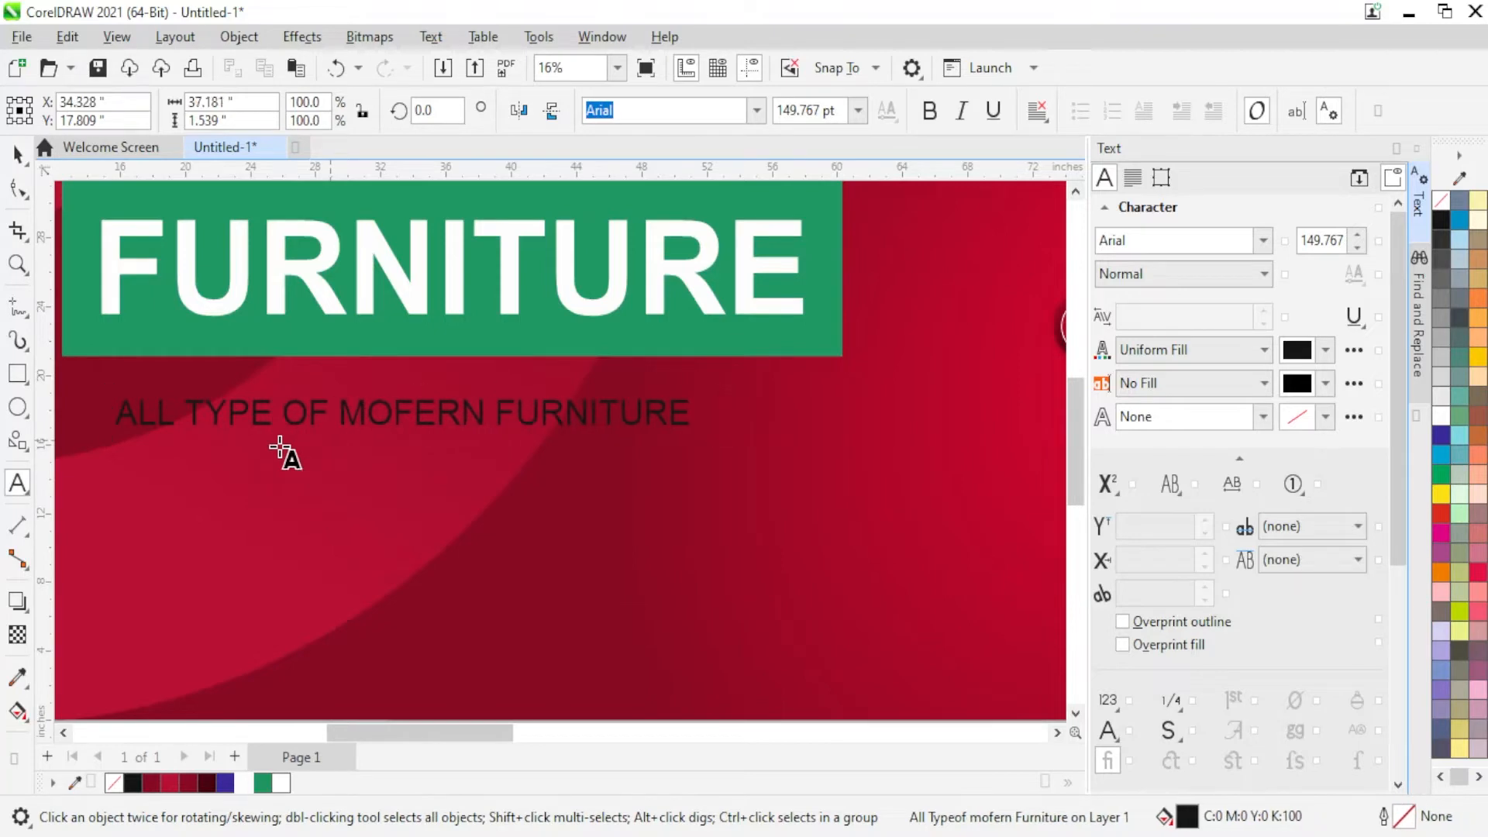
Step: Set the ALL TYPE OF MOFERN FURNITURE line in bold and enlarge it to about 170 pt
click(17, 154)
click(1264, 274)
click(1132, 342)
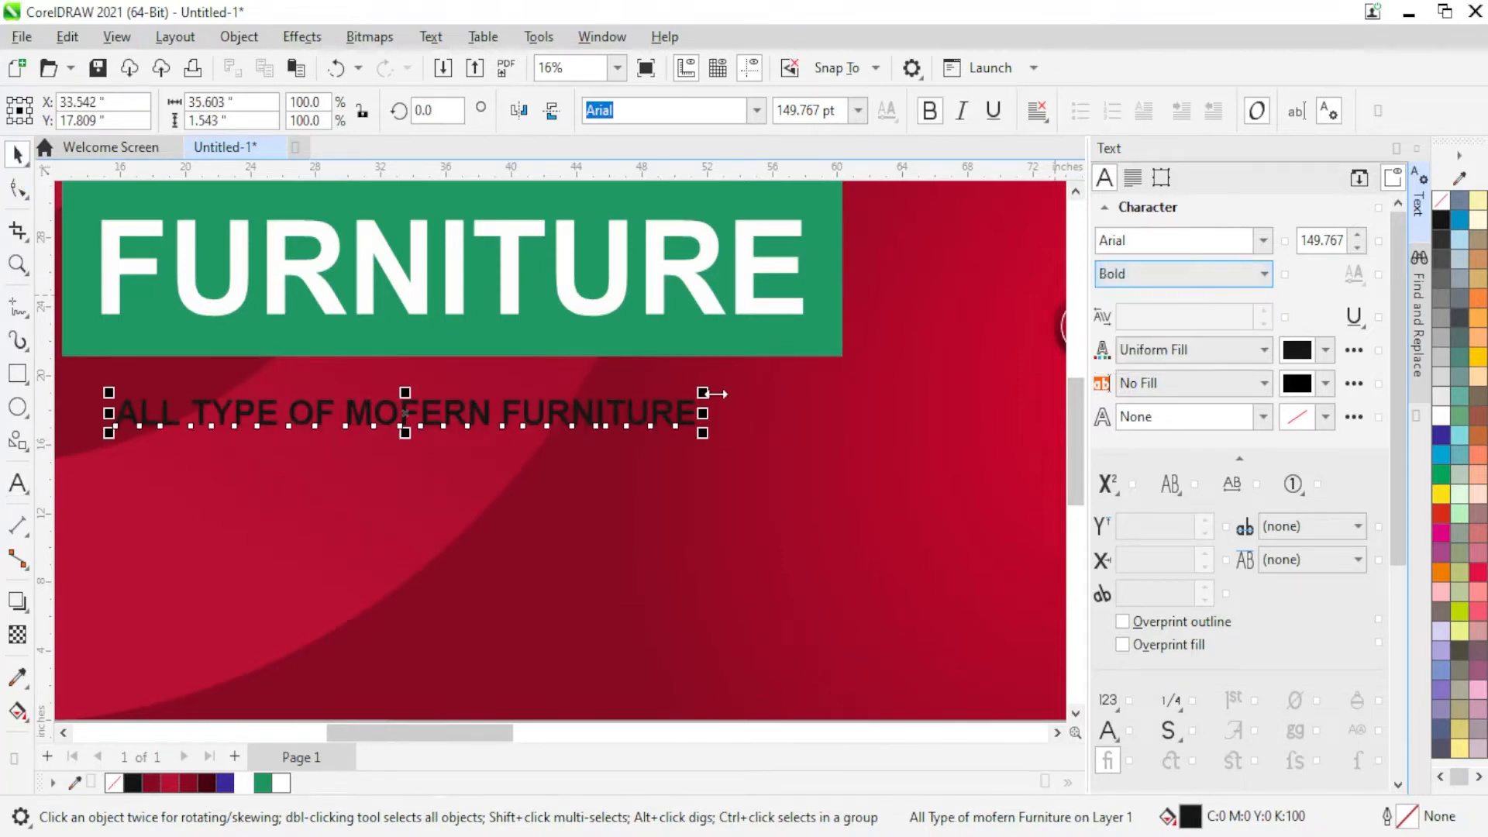
drag(697, 403, 784, 398)
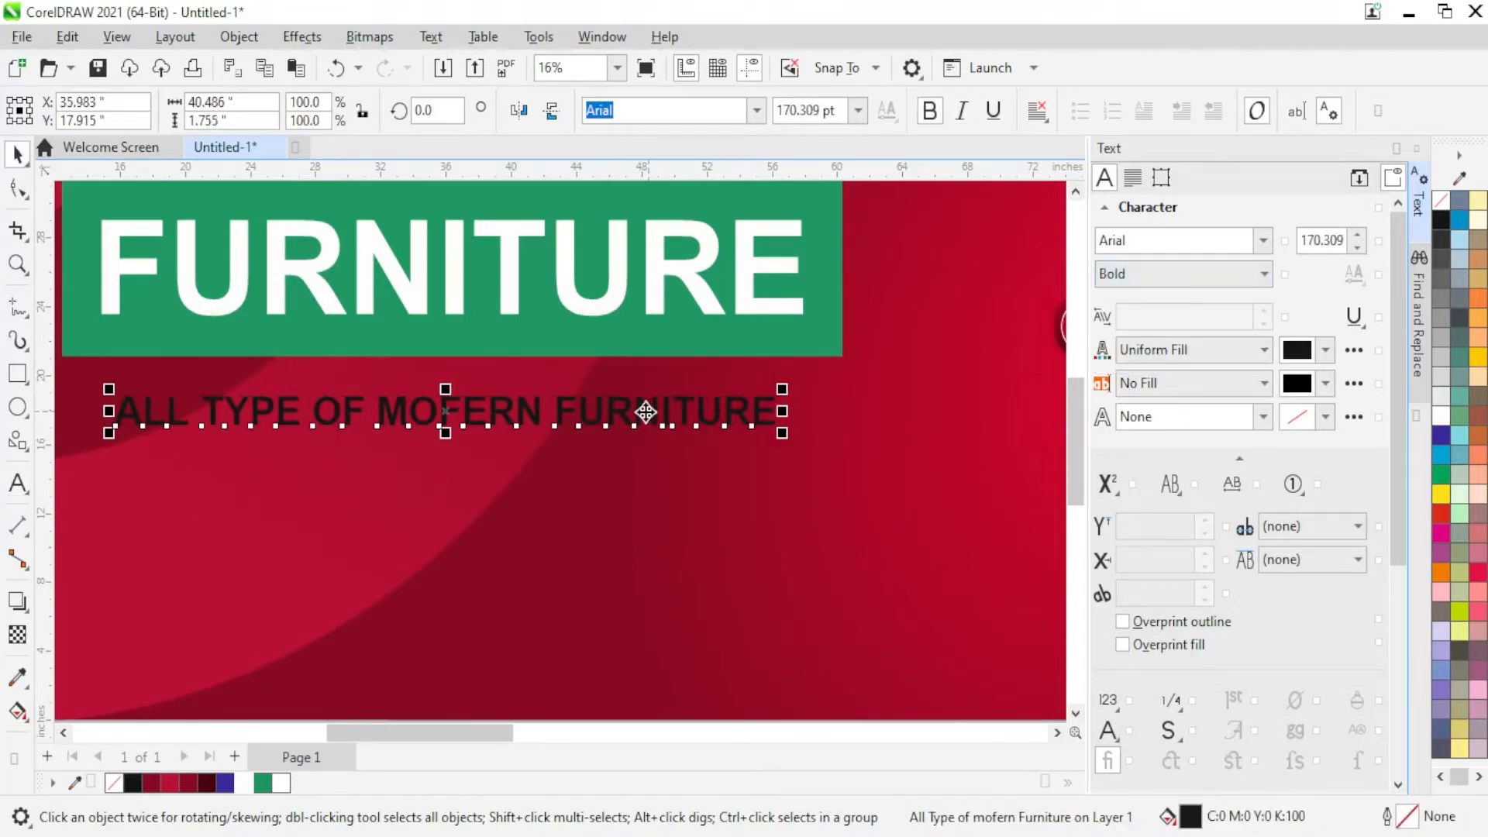
Step: Move the tagline up close to the green block and align its left edge with the heading group
drag(649, 410, 629, 384)
shift+click(601, 335)
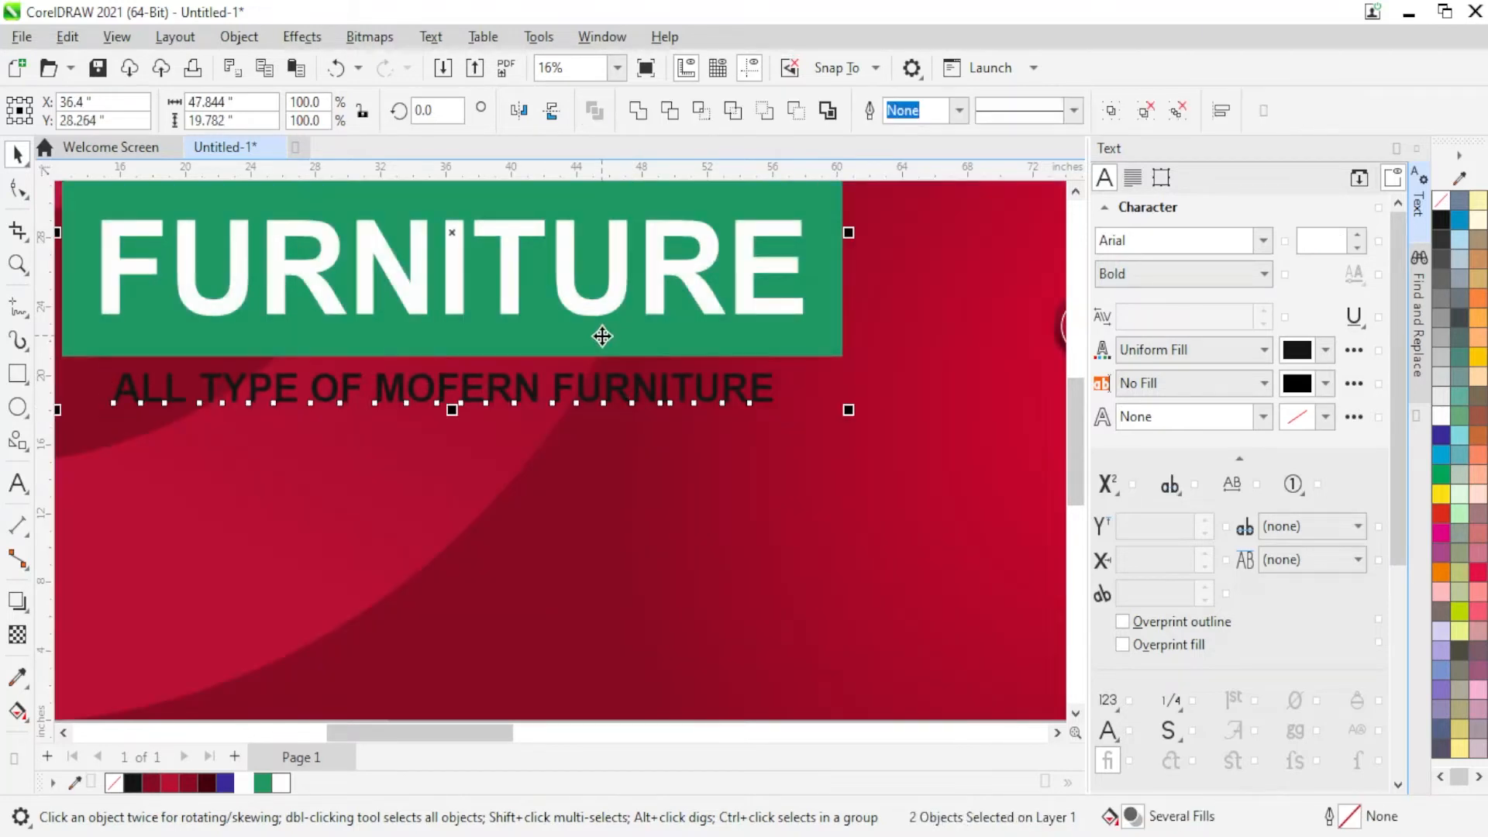
key(l)
click(672, 466)
Step: Stretch the tagline to about 47.9 in wide to match the green block, and colour it white
click(664, 388)
scroll(729, 422, up, 1)
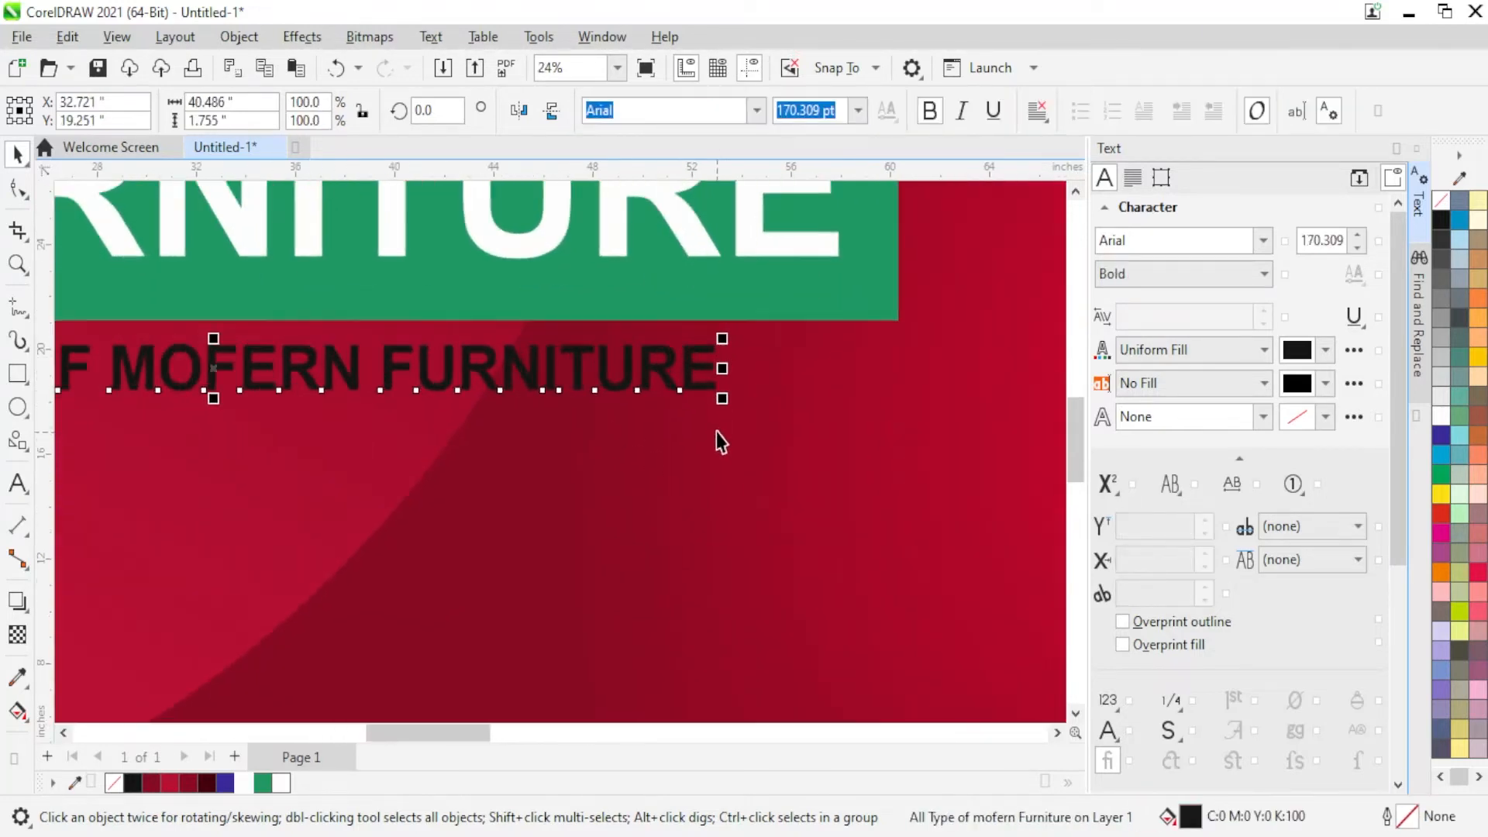
drag(776, 370, 905, 361)
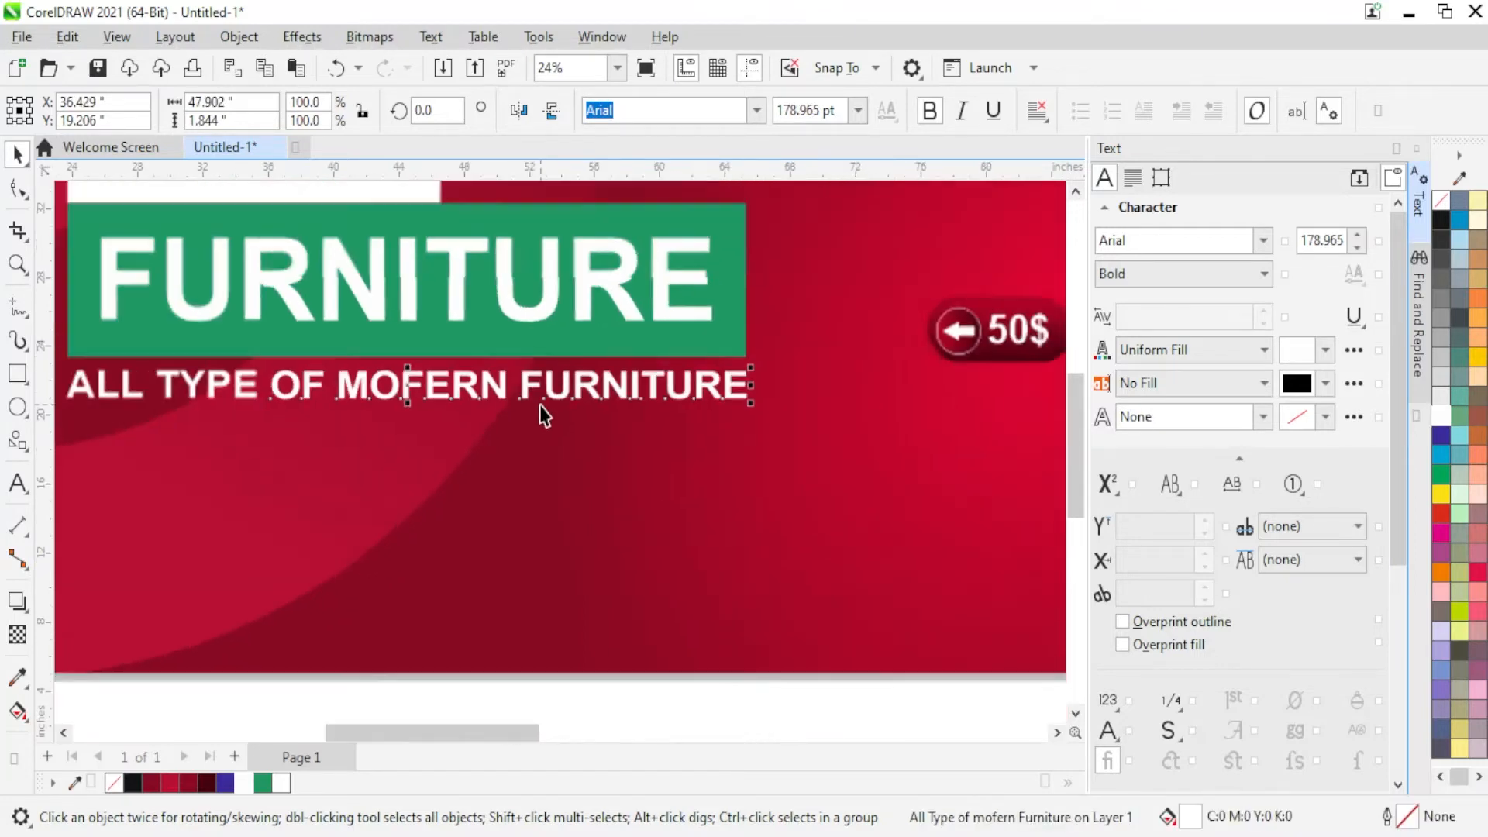
scroll(543, 415, down, 3)
click(498, 588)
scroll(411, 416, down, 3)
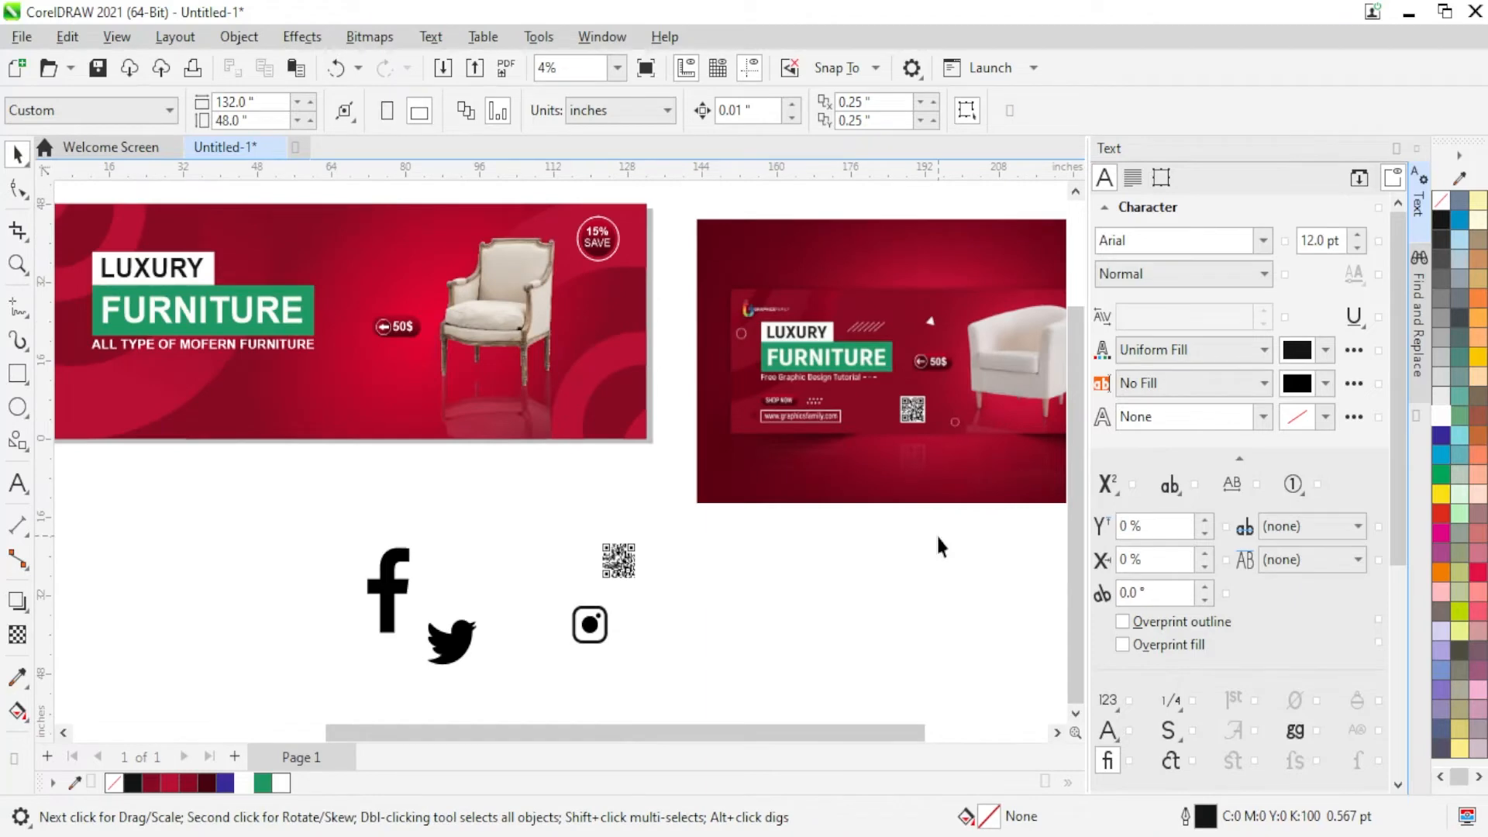
Step: Ungroup the 50$ button and place a copy of its rounded gradient pill below the tagline, enlarged to about 10 in wide
scroll(814, 465, up, 2)
scroll(362, 333, up, 5)
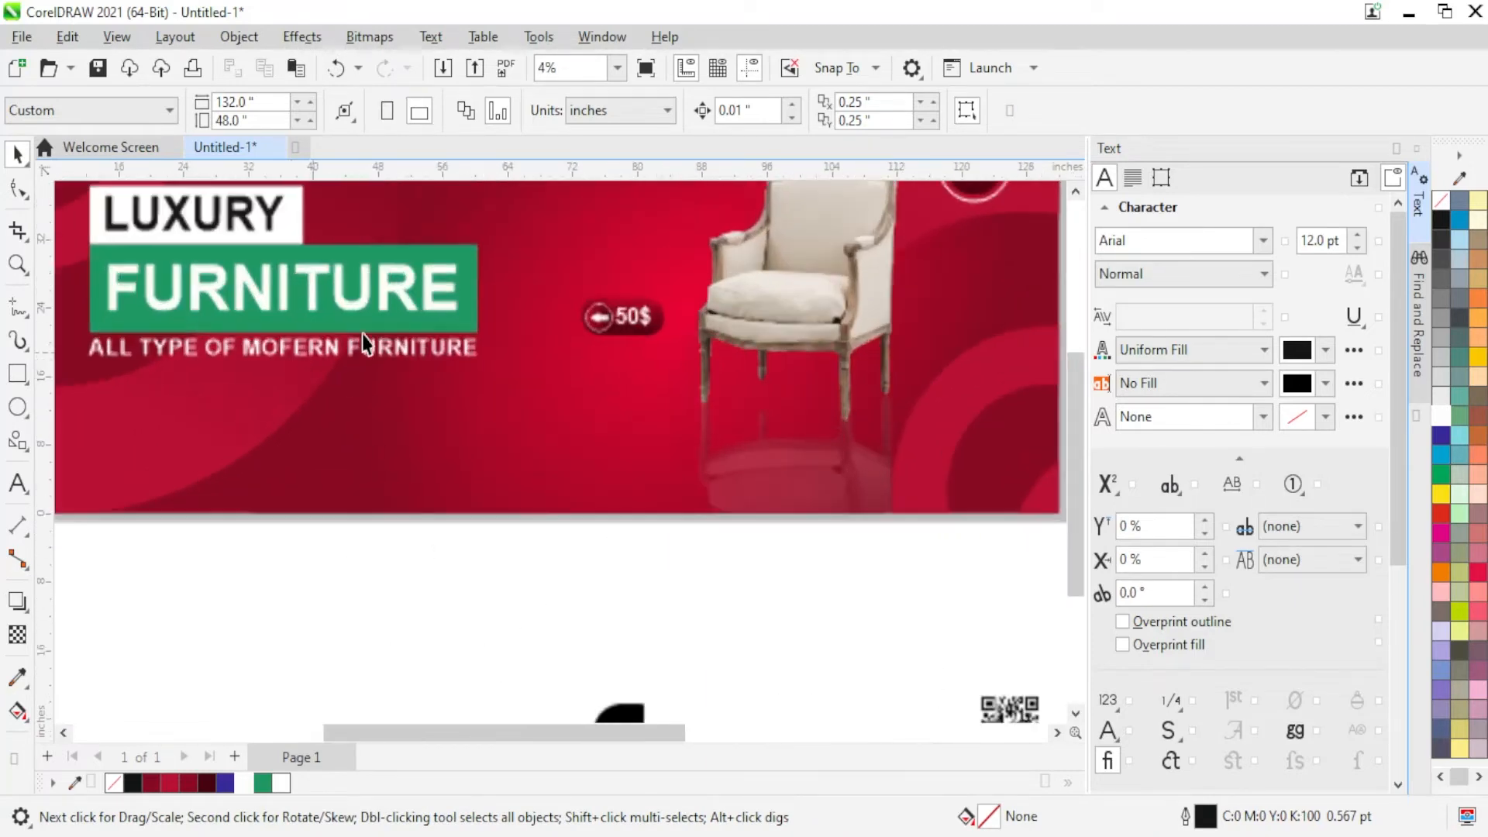
drag(786, 337, 360, 535)
key(Escape)
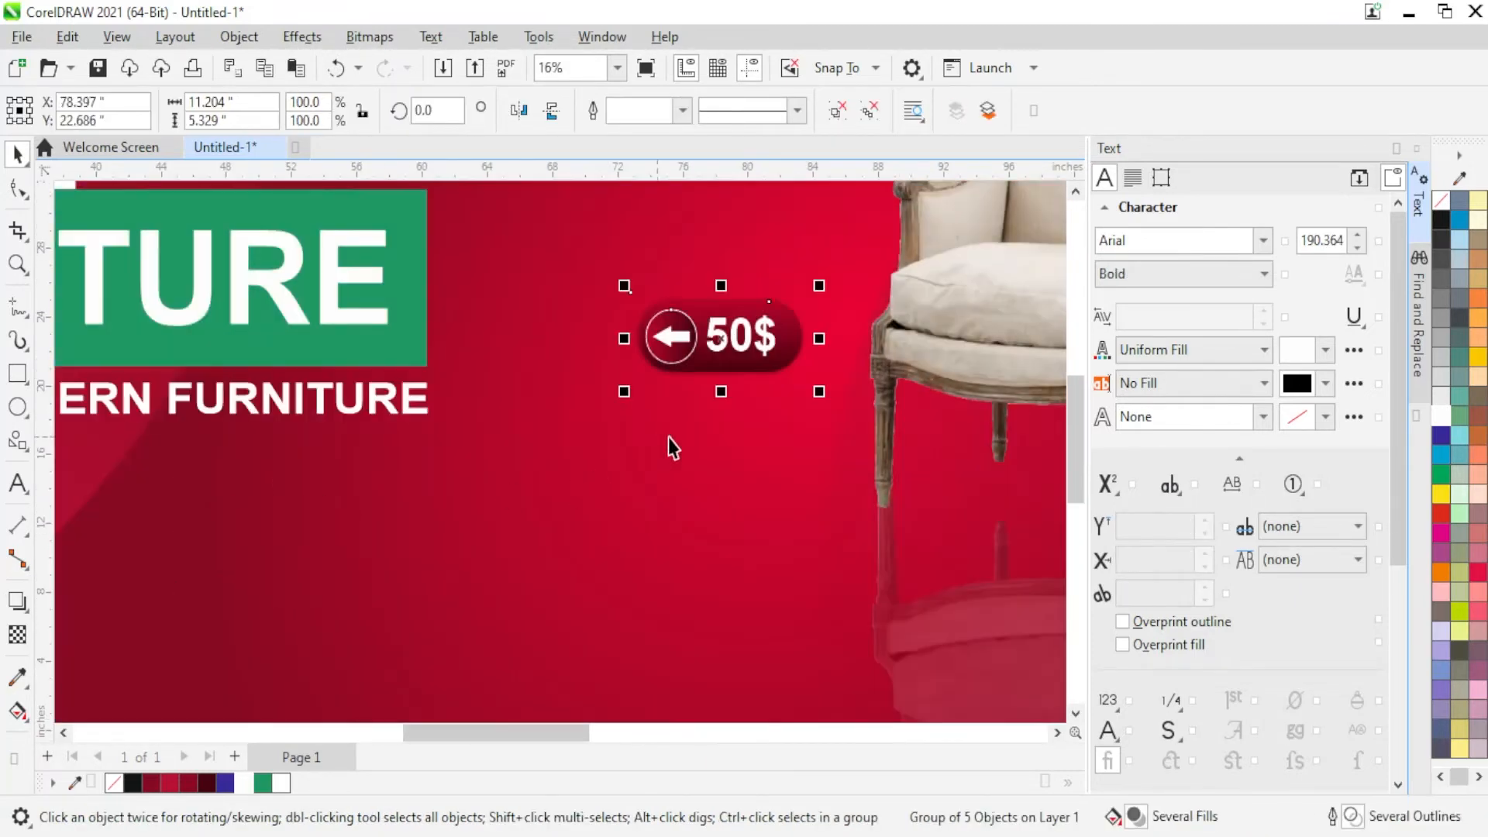
right_click(788, 369)
click(876, 226)
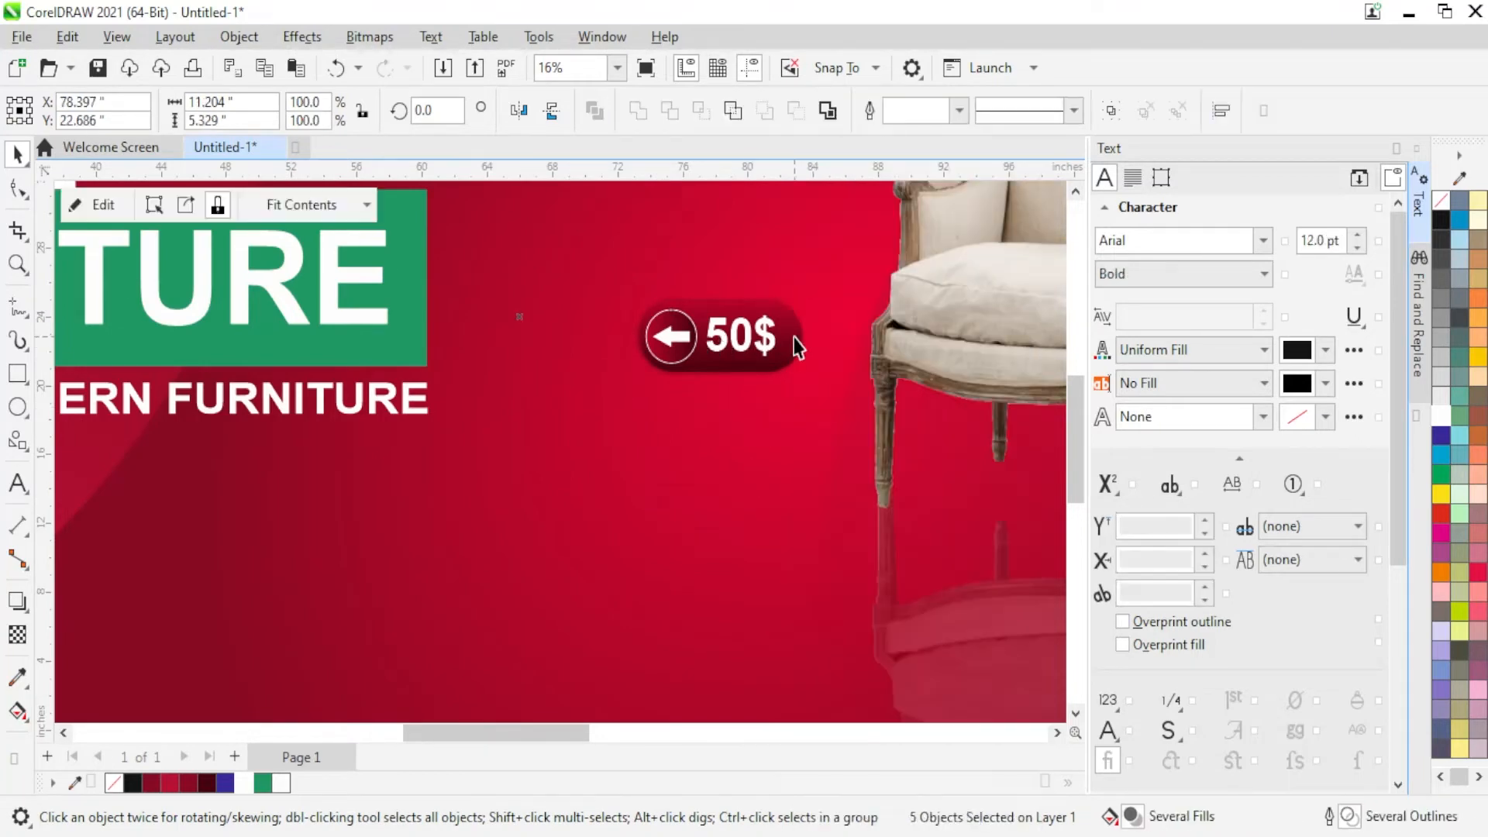
drag(748, 341, 346, 548)
scroll(930, 419, down, 3)
scroll(403, 482, up, 4)
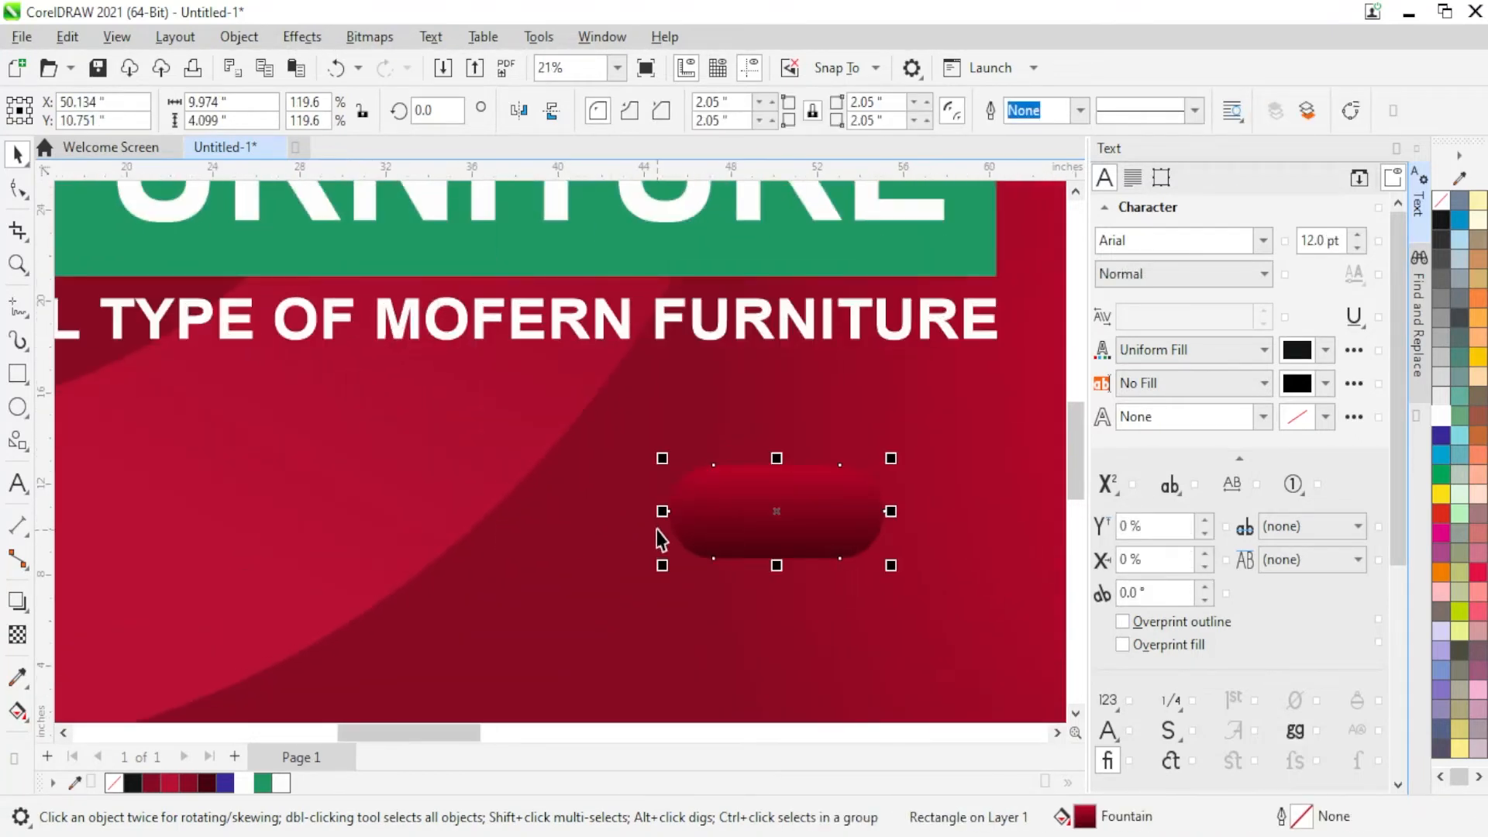
Step: Convert the pill copy to curves and extend its left end outward by about 4.1 in
key(ctrl+q)
click(17, 188)
drag(565, 395, 626, 559)
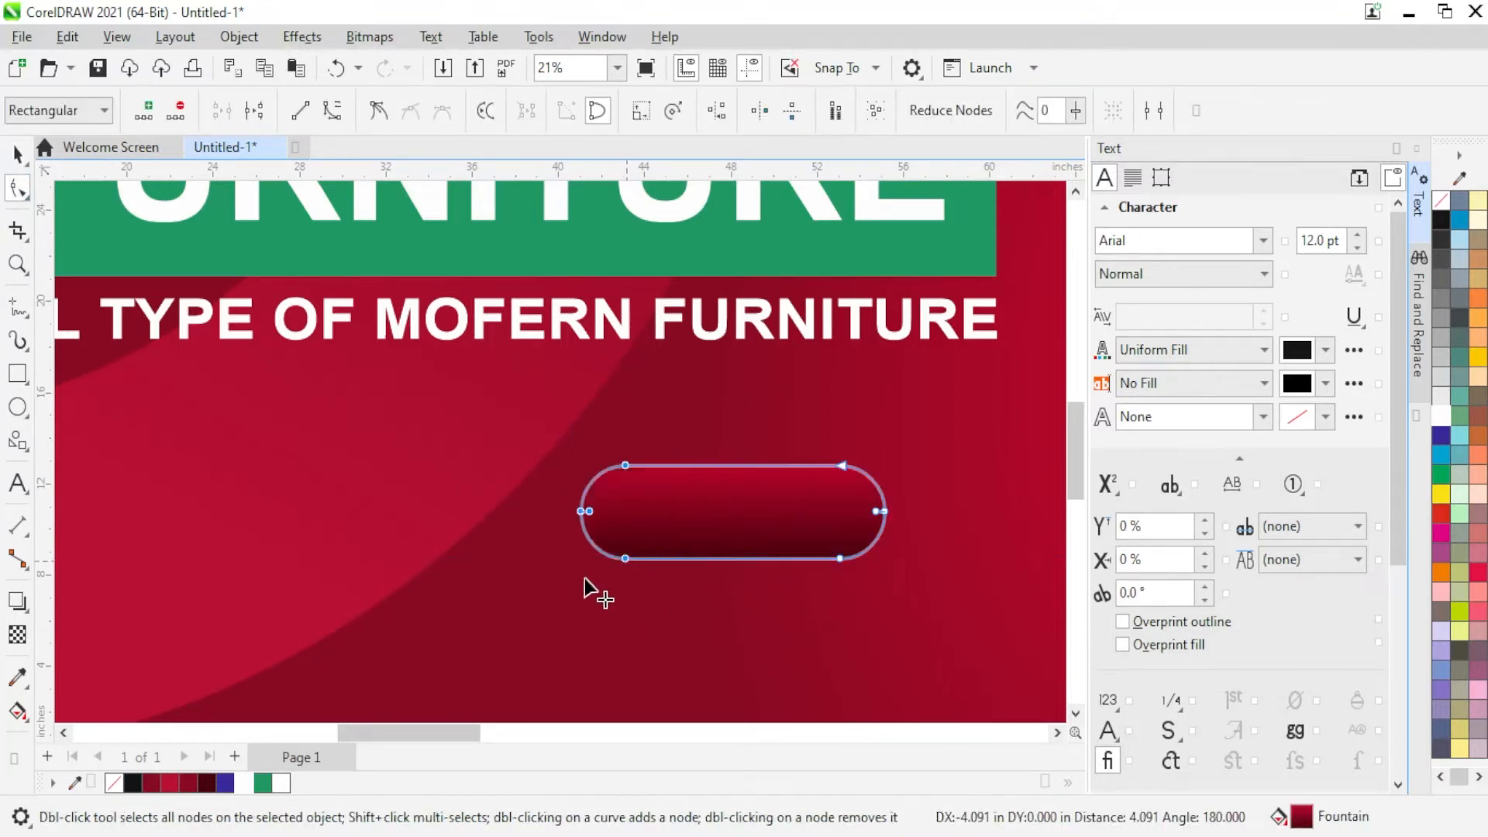
click(17, 153)
Step: Add the text Shop No beside the pill and enlarge it to about 136.5 pt
click(17, 483)
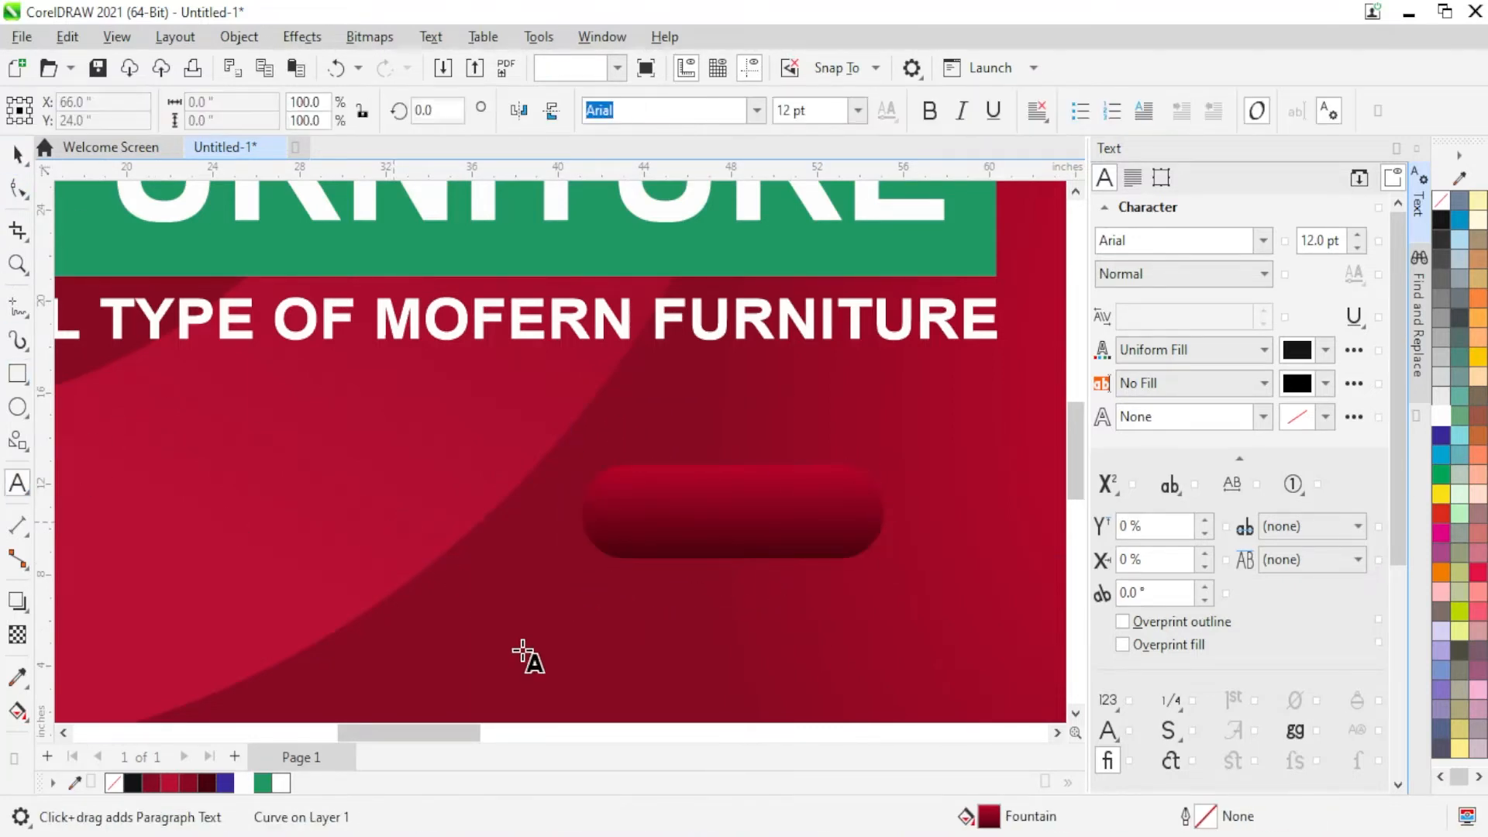
click(524, 653)
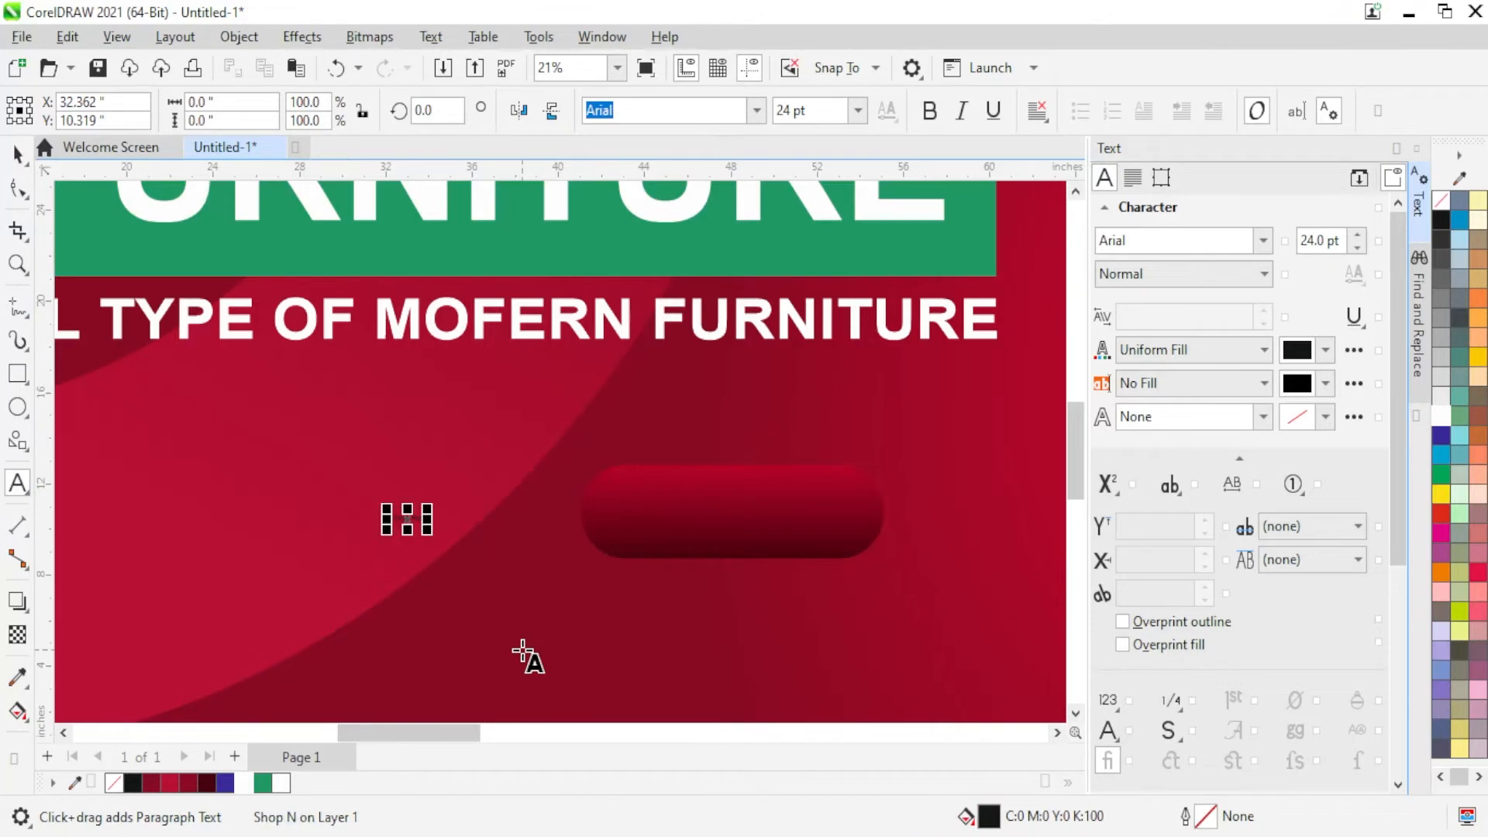
text(Shop No)
click(17, 154)
drag(434, 535, 558, 564)
Step: Format the Shop No text in all caps and bold, and complete its wording to SHOP NOW
click(1170, 487)
click(1209, 538)
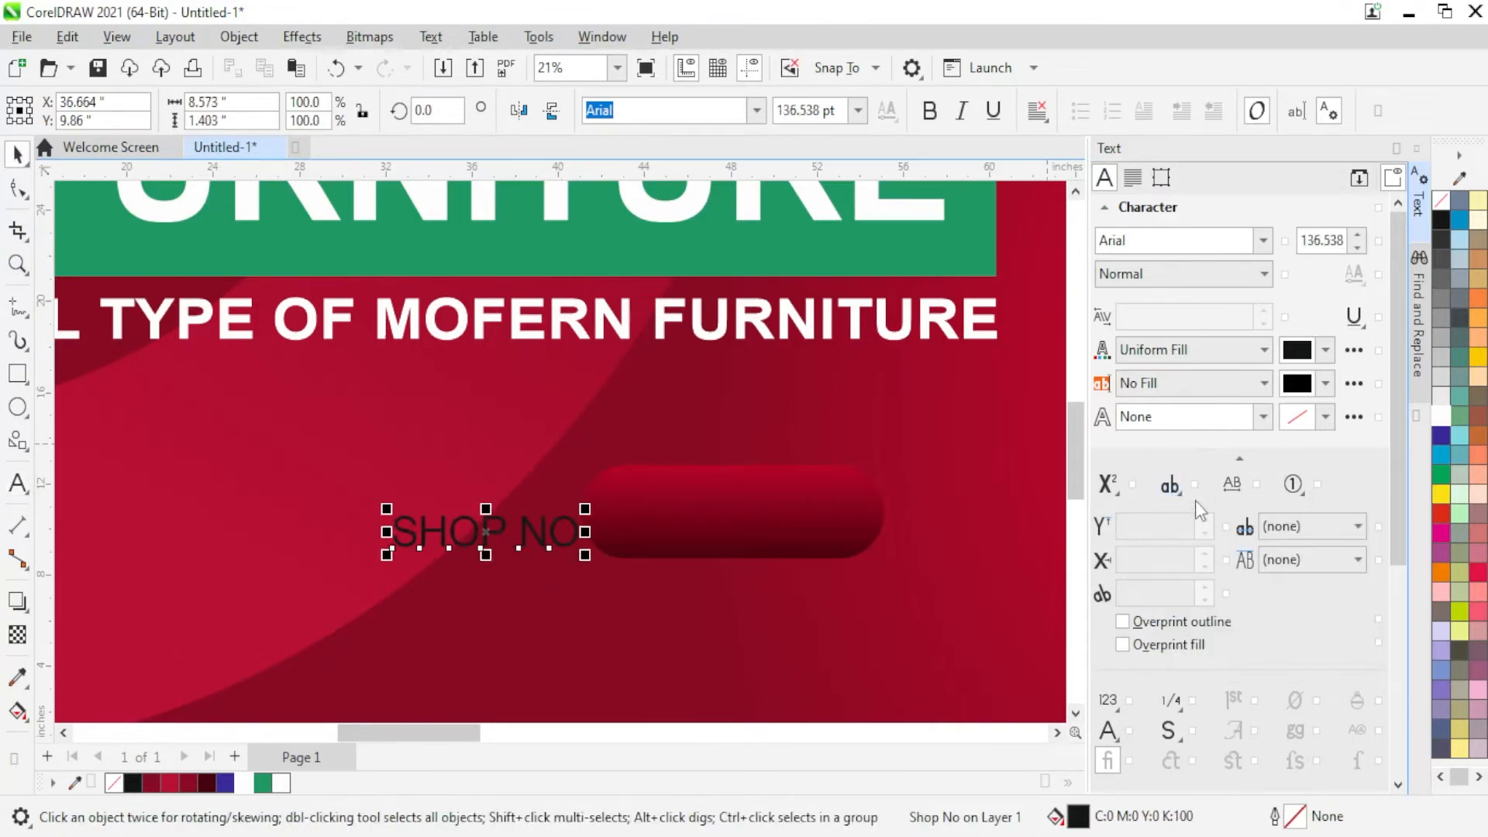
click(1184, 285)
click(1132, 340)
shift+click(787, 525)
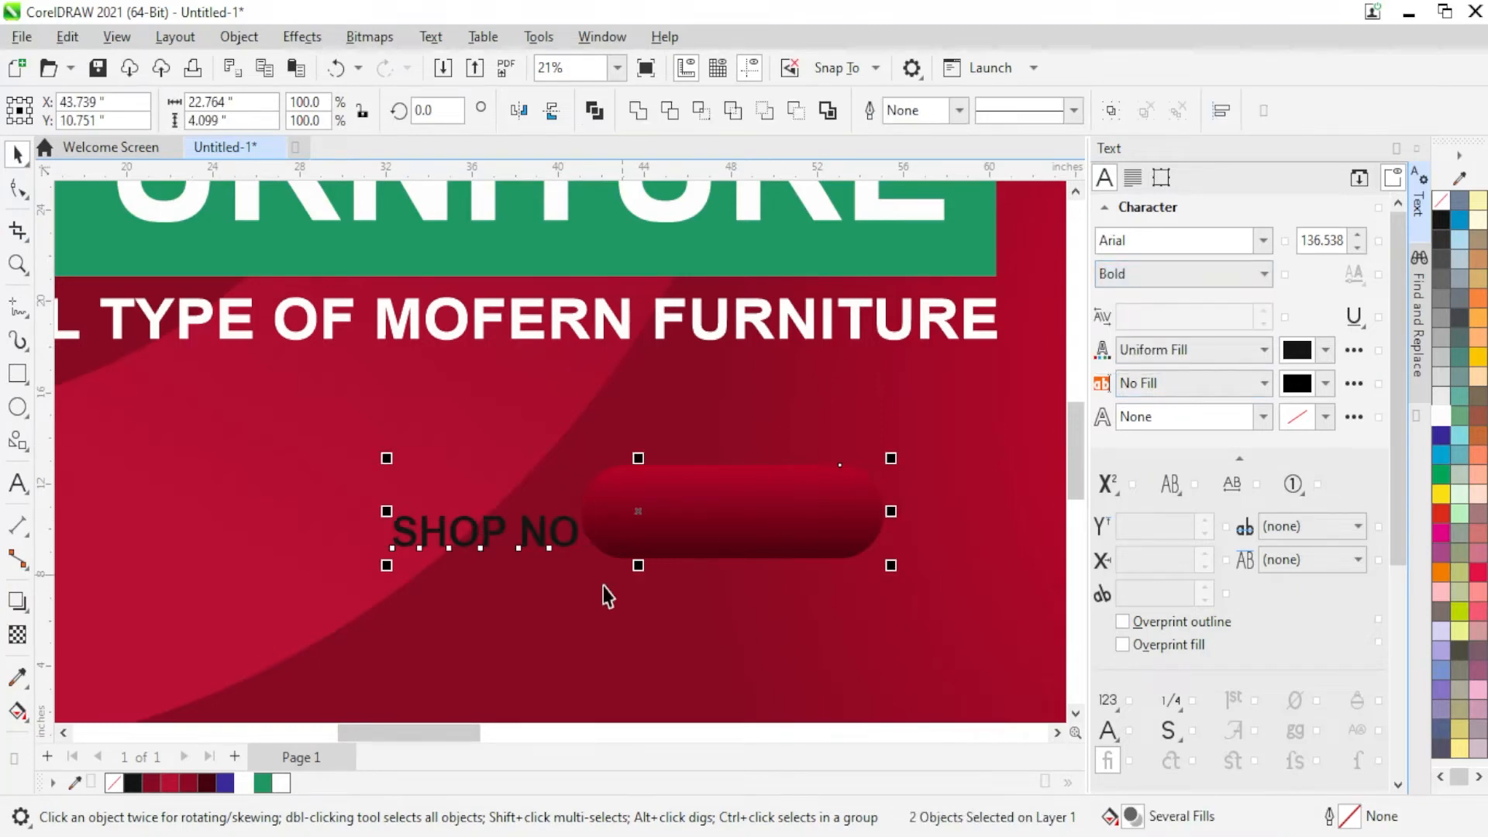
double_click(574, 552)
text(W)
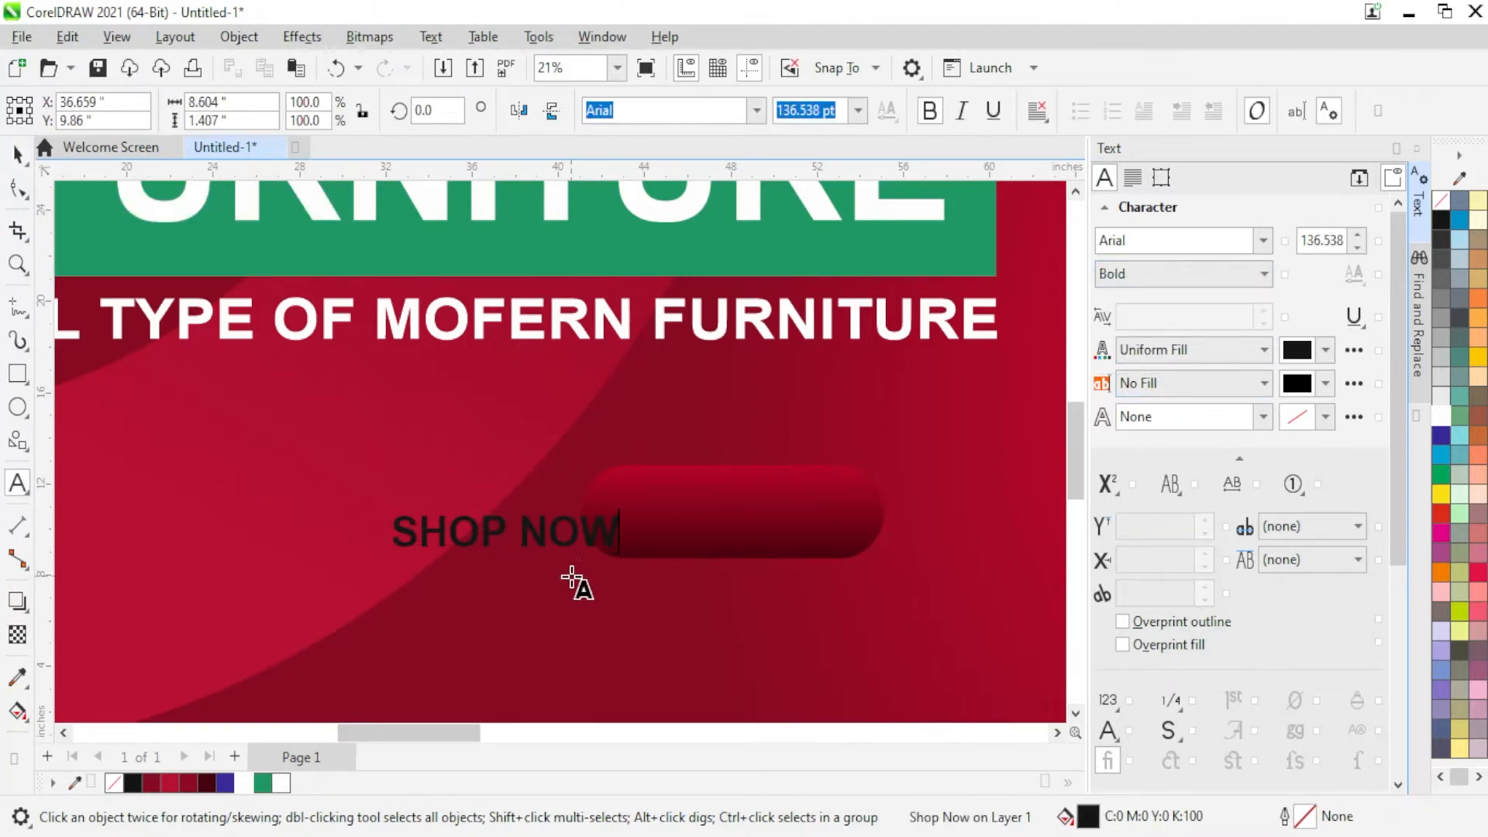
Step: Centre the SHOP NOW text horizontally and vertically on the red pill
shift+click(758, 522)
key(c)
key(e)
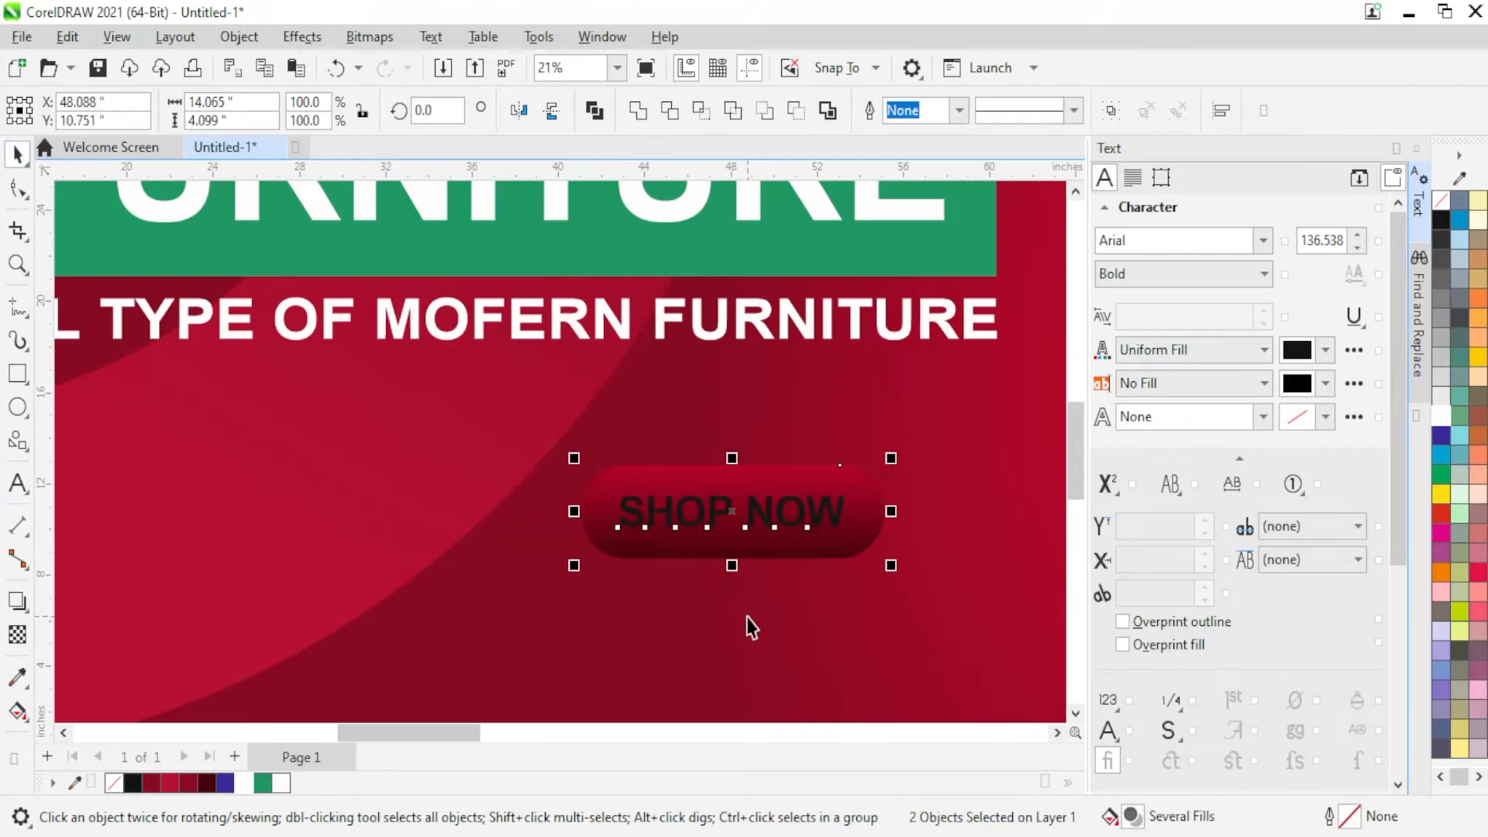
Step: Colour the SHOP NOW text white and enlarge it to about 150 pt within the pill
click(747, 619)
click(755, 512)
click(1445, 417)
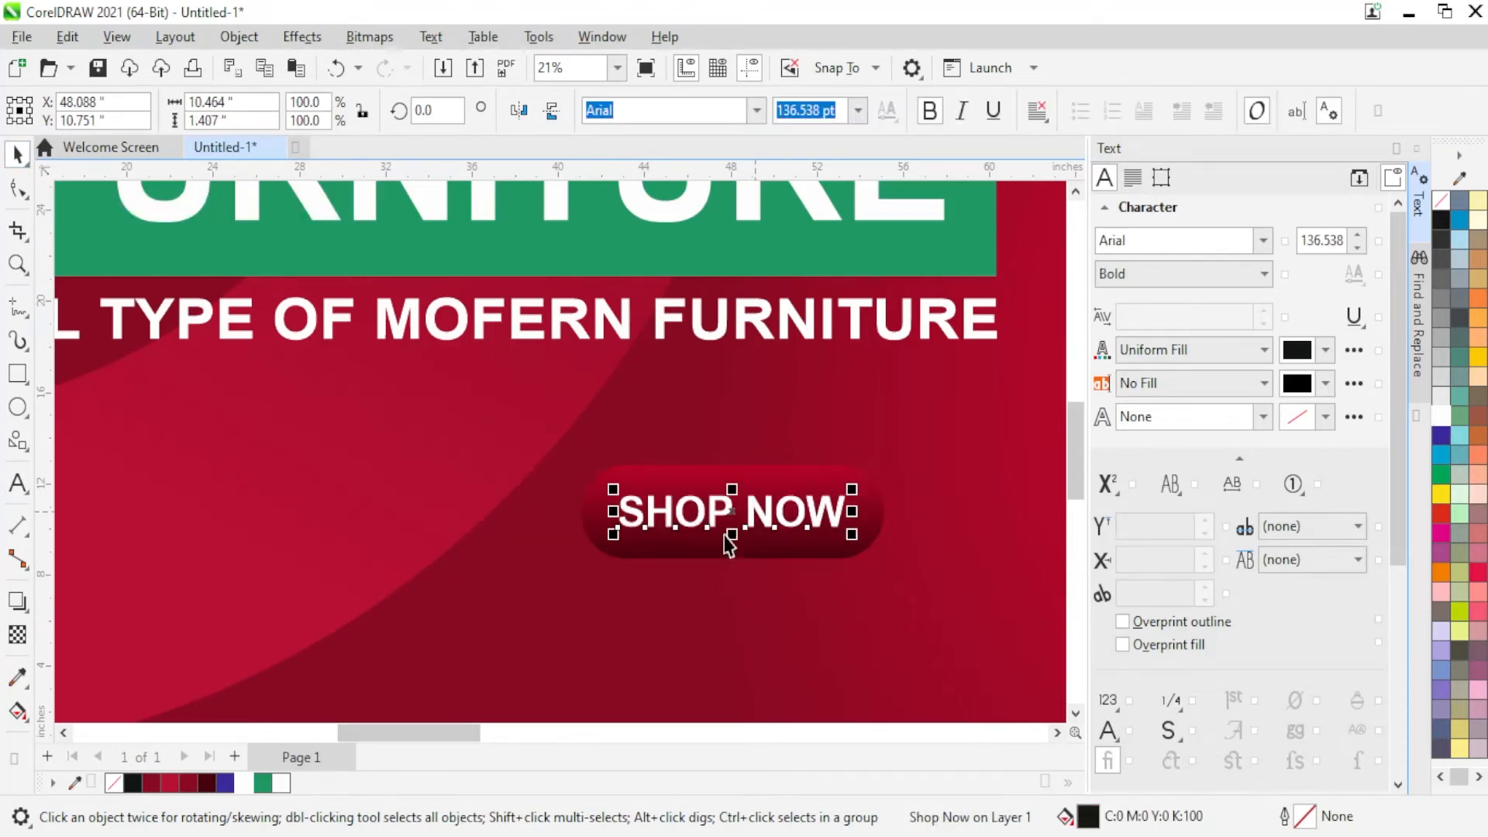
scroll(866, 538, up, 2)
drag(856, 522, 877, 536)
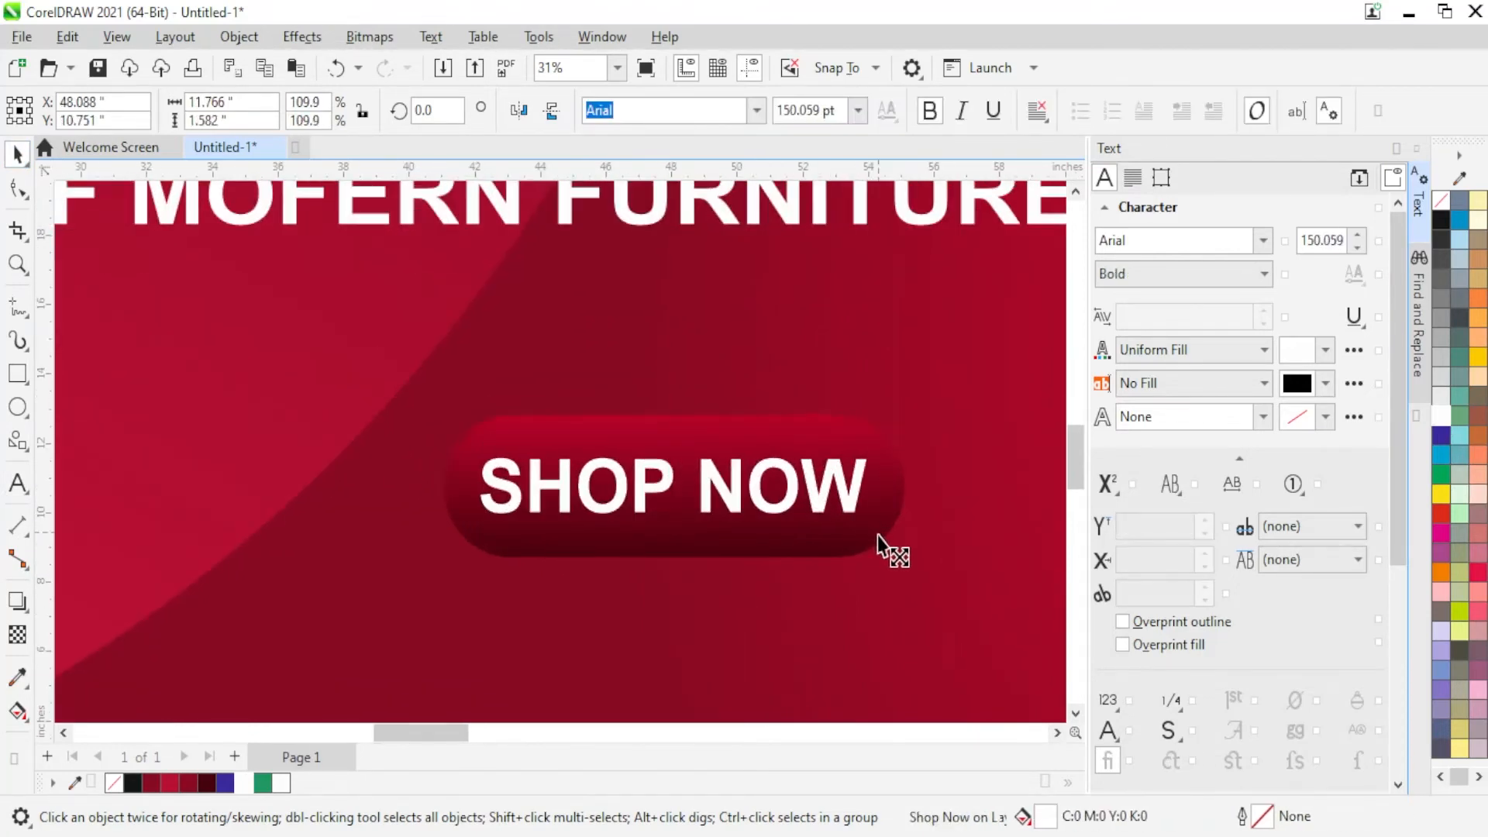
Step: Enlarge the SHOP NOW text and pill together to about 16 in wide and move them near the banner's lower-left corner
shift+click(897, 496)
scroll(897, 504, down, 3)
drag(742, 516, 625, 551)
scroll(575, 529, up, 2)
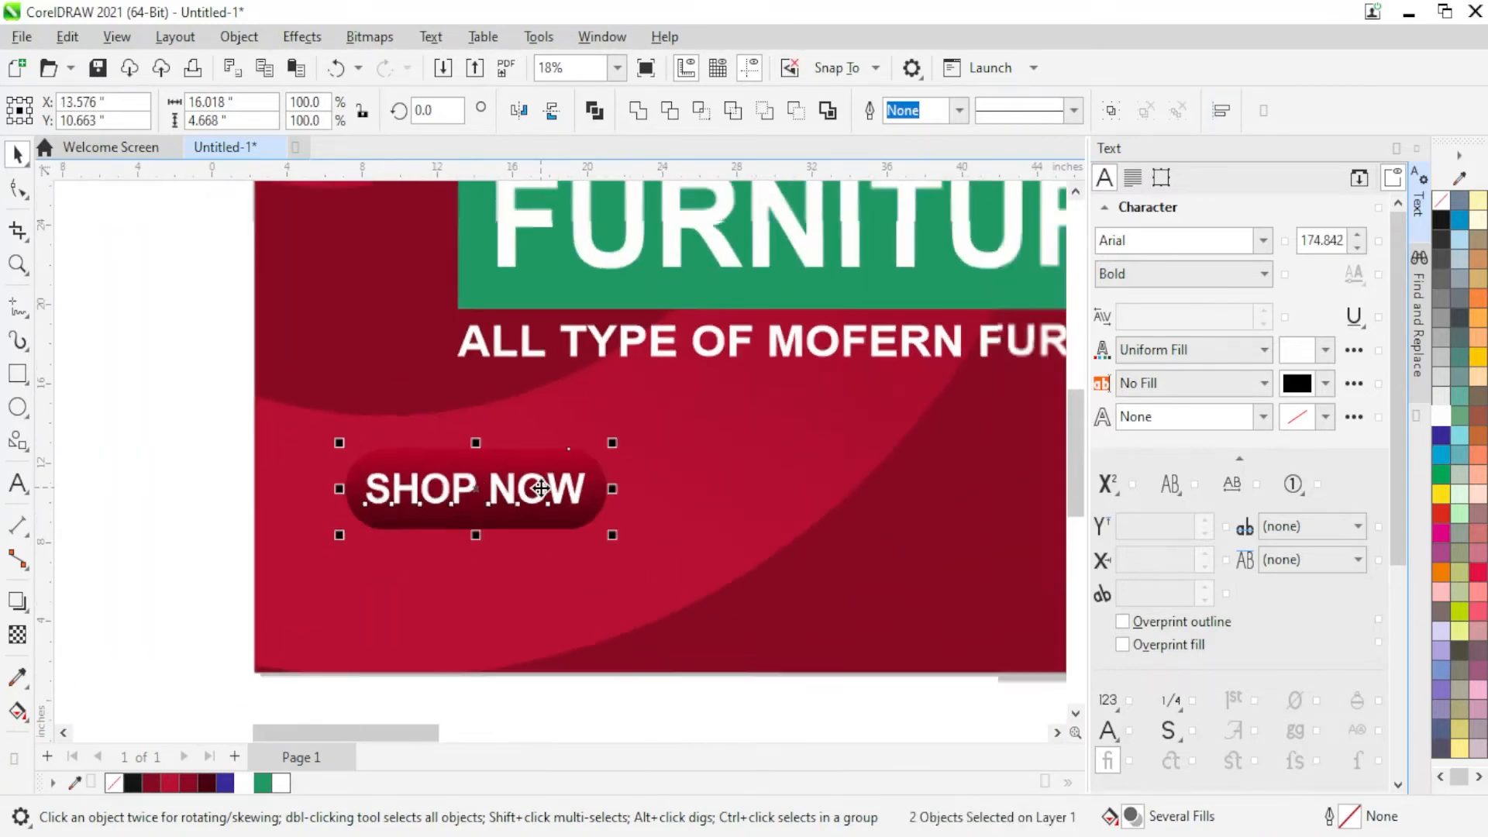
Step: Shift the SHOP NOW button slightly up, to a vertical position of about 11.27 in
scroll(558, 488, down, 5)
scroll(981, 525, up, 4)
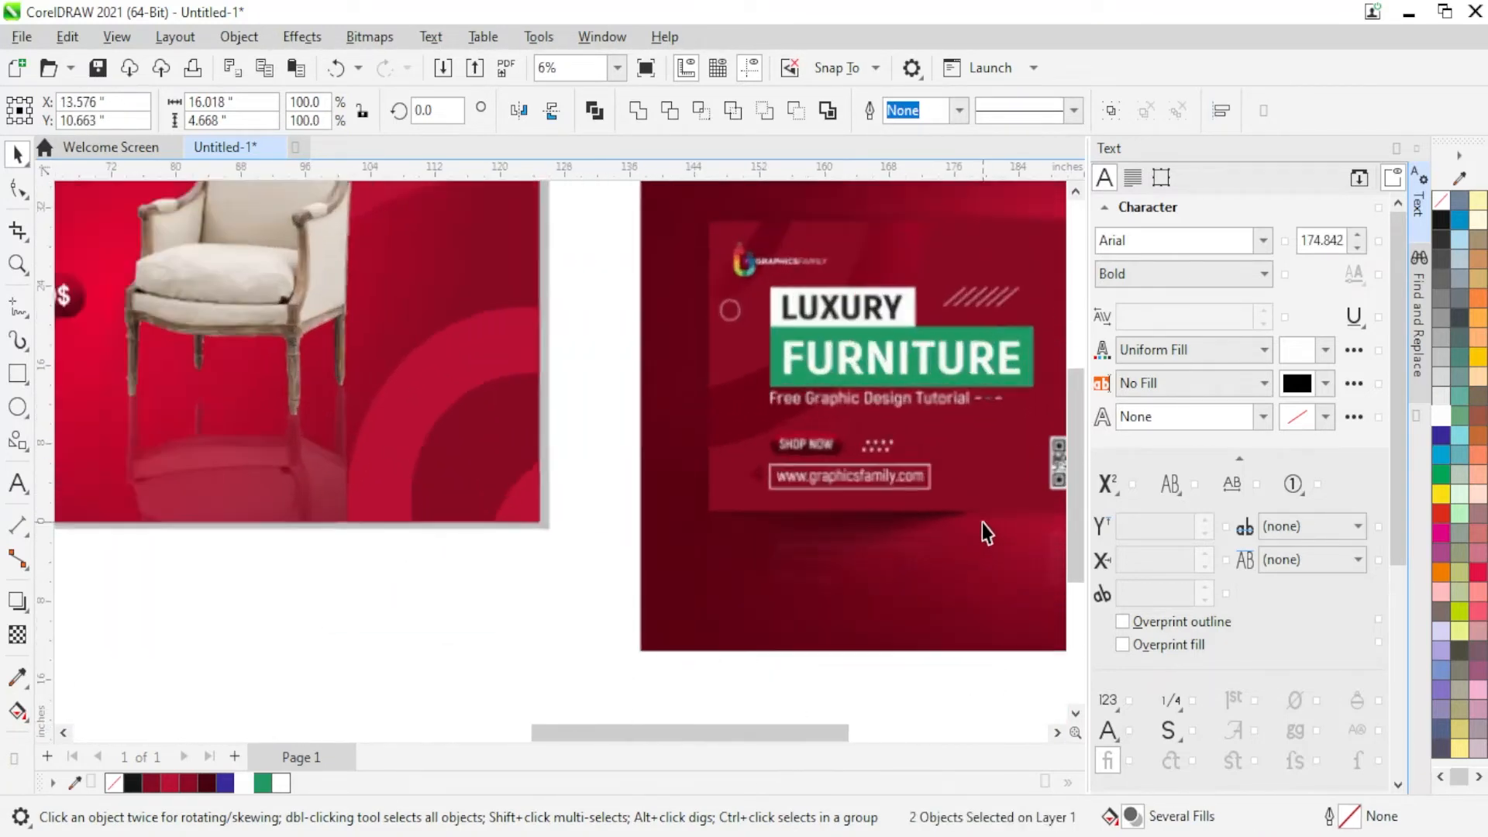
scroll(983, 524, down, 4)
scroll(982, 522, down, 1)
scroll(299, 572, up, 3)
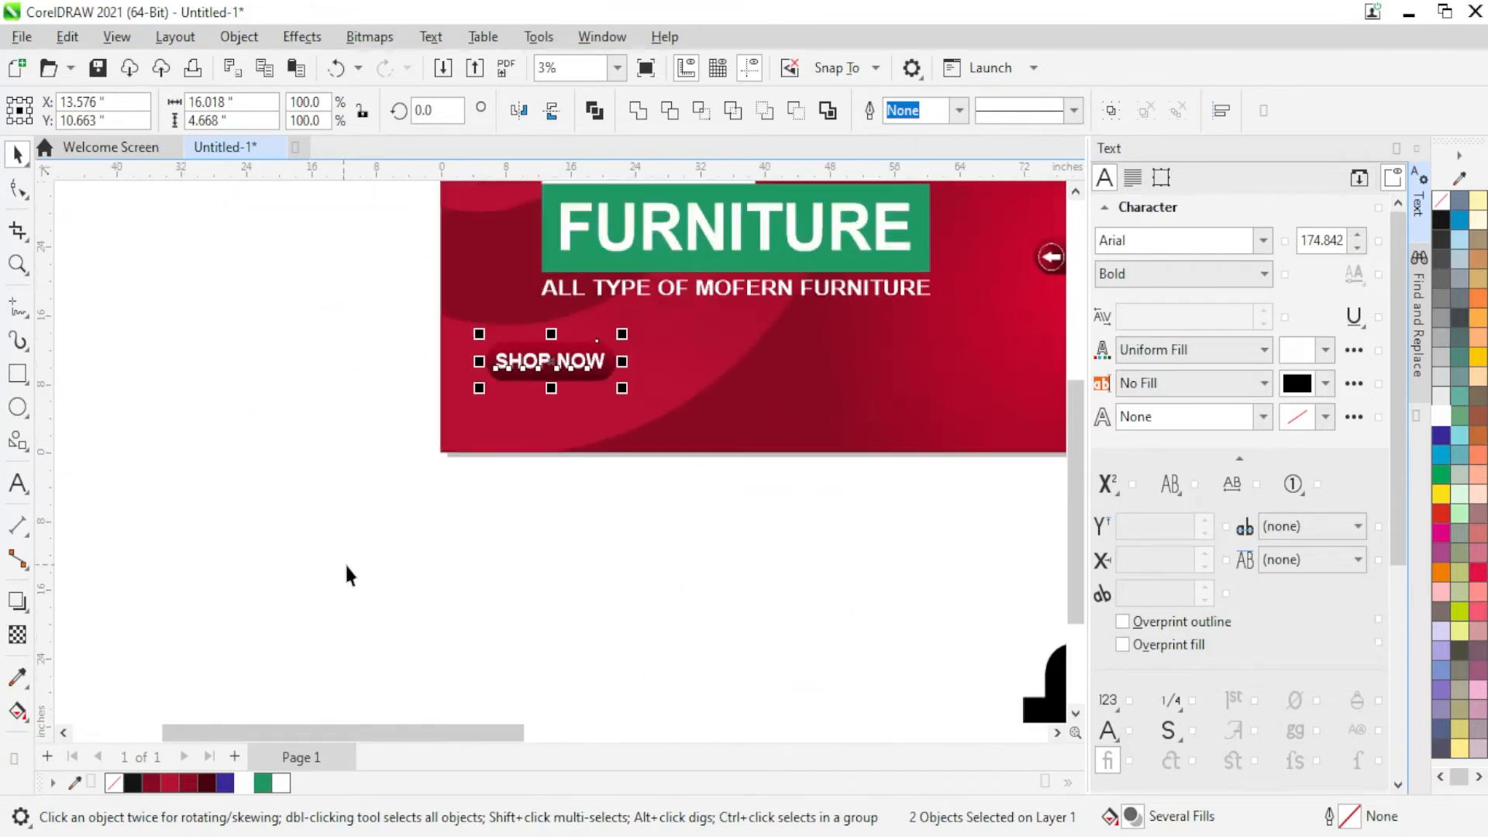
scroll(599, 267, up, 3)
drag(499, 505, 522, 584)
key(ctrl+z)
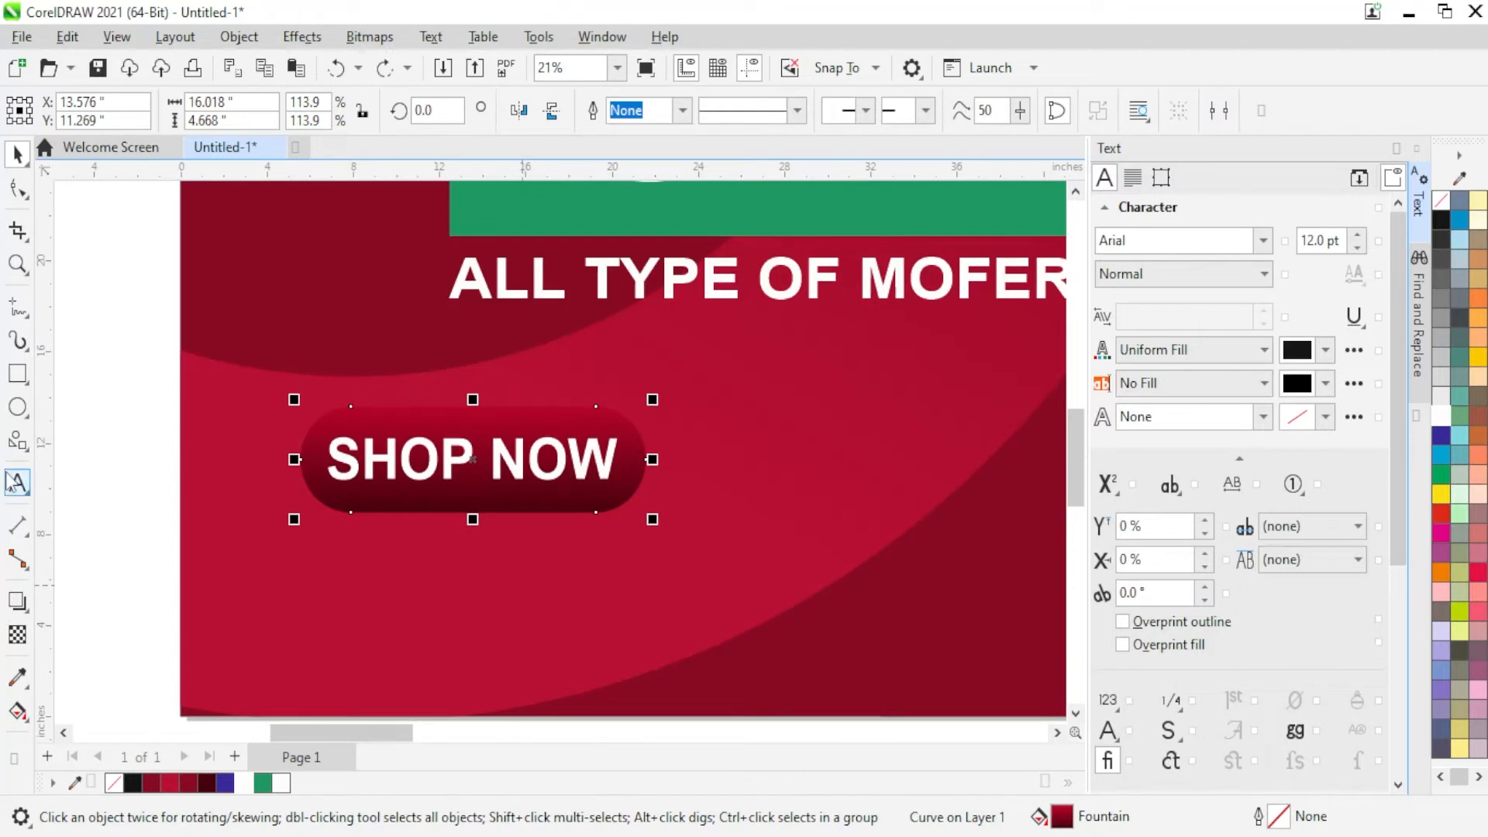
Step: Draw a rectangle about 28.5 by 3 in below the SHOP NOW button and give it a white 10 pt outline
click(17, 376)
drag(241, 603, 857, 673)
right_click(1446, 429)
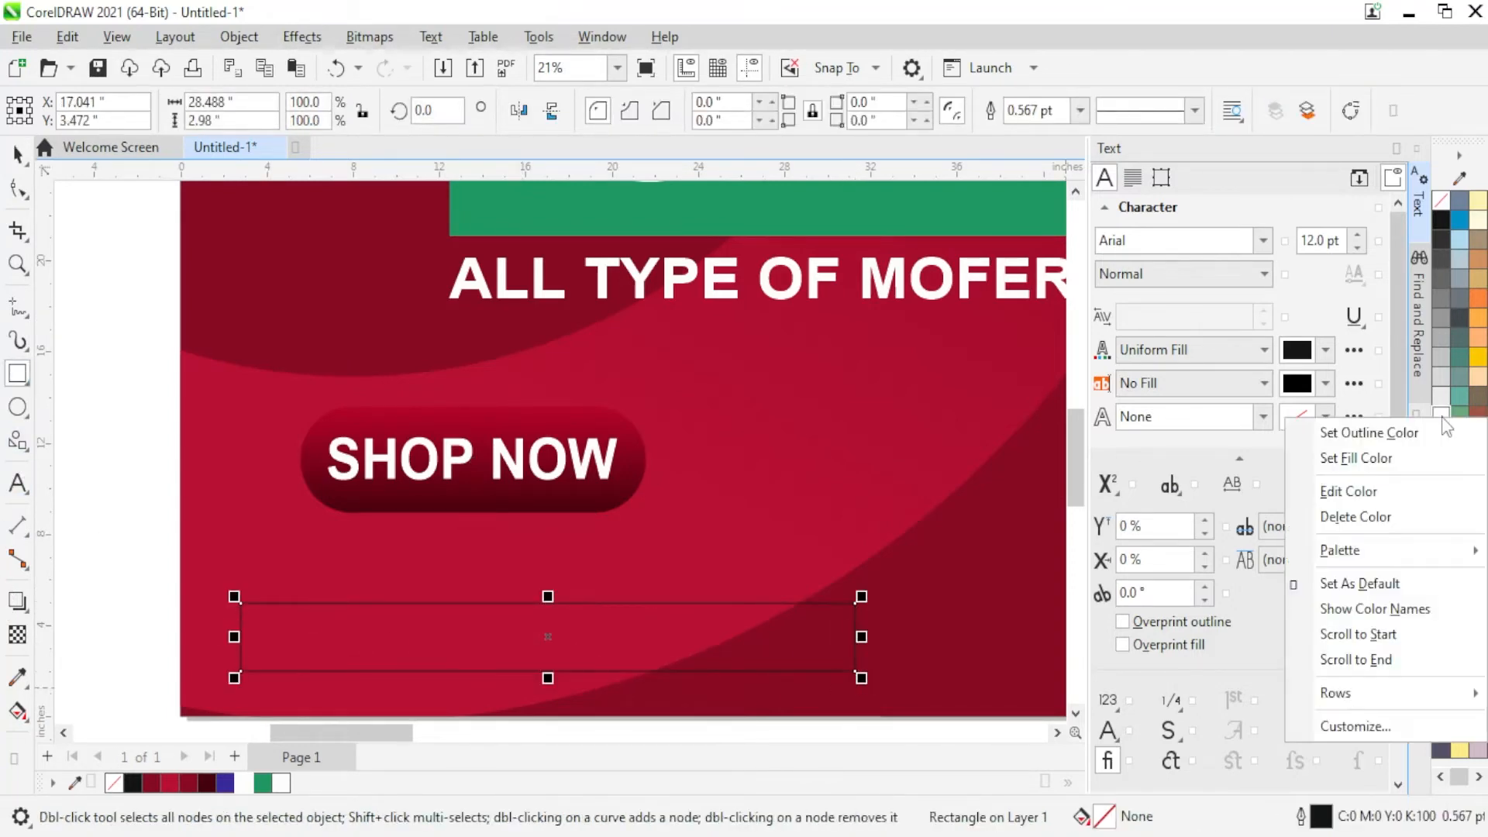
click(1433, 431)
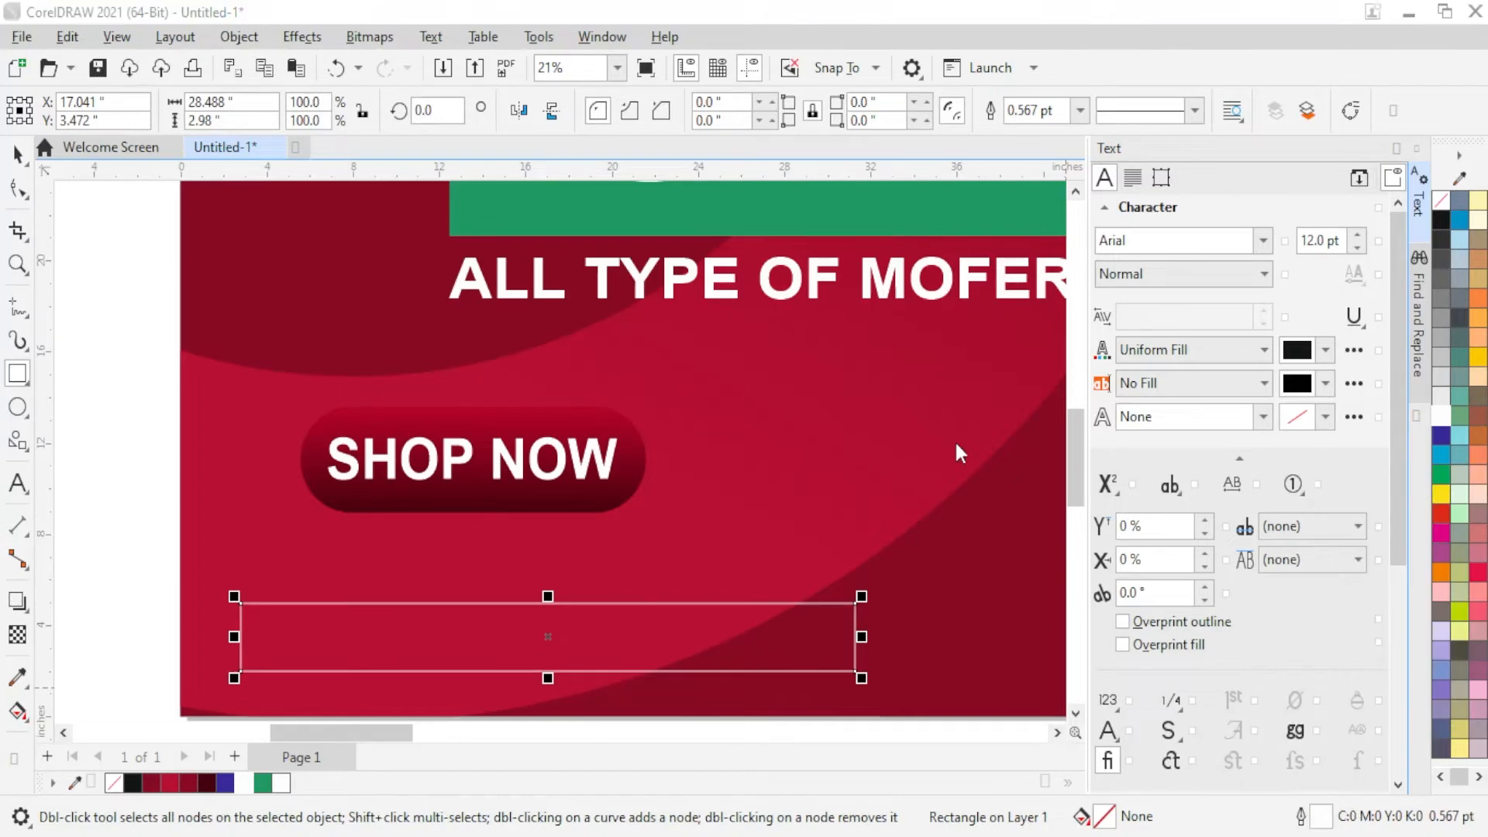
key(F12)
text(0)
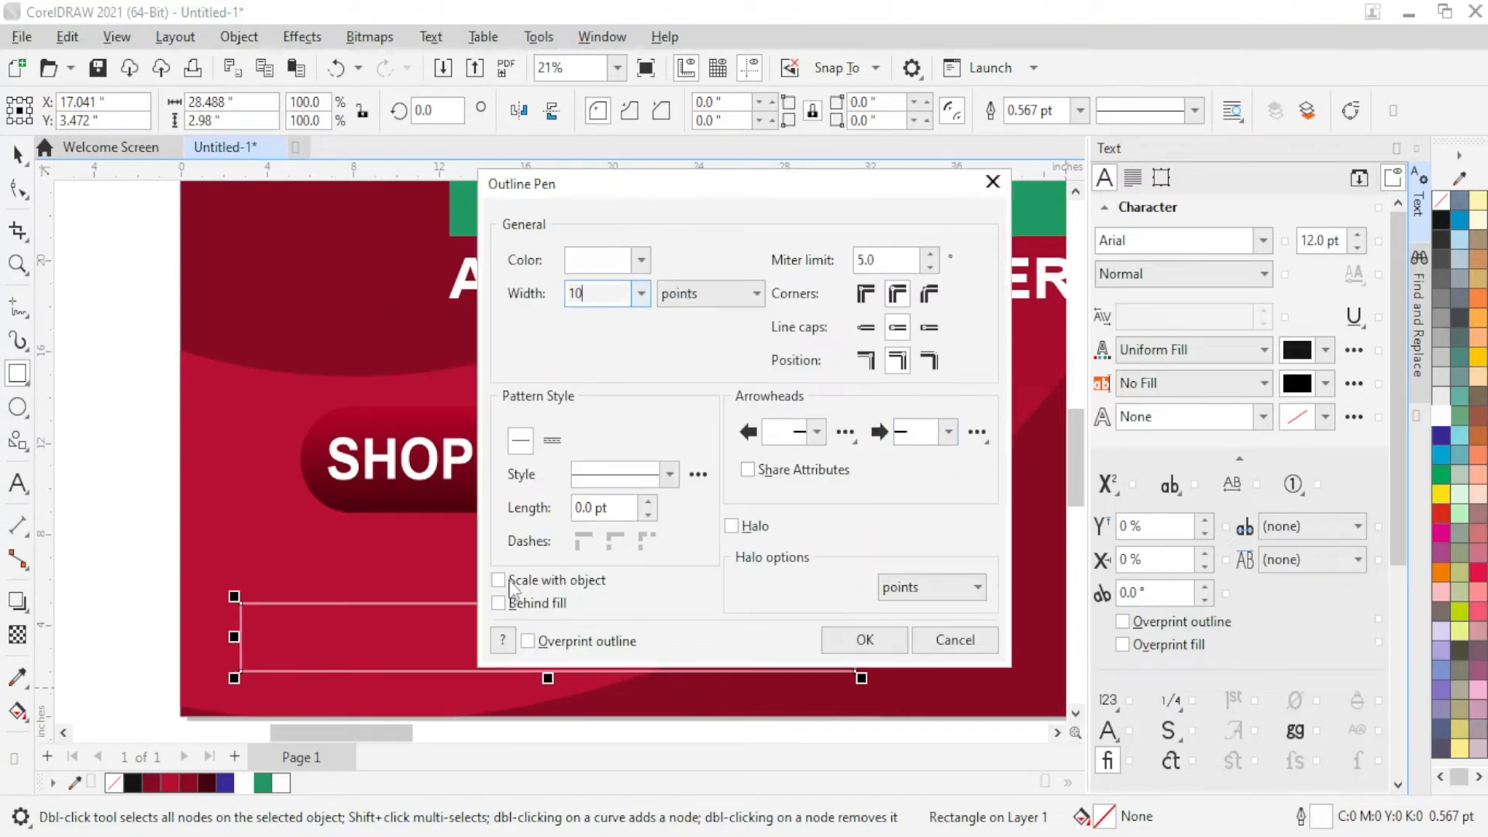
click(866, 640)
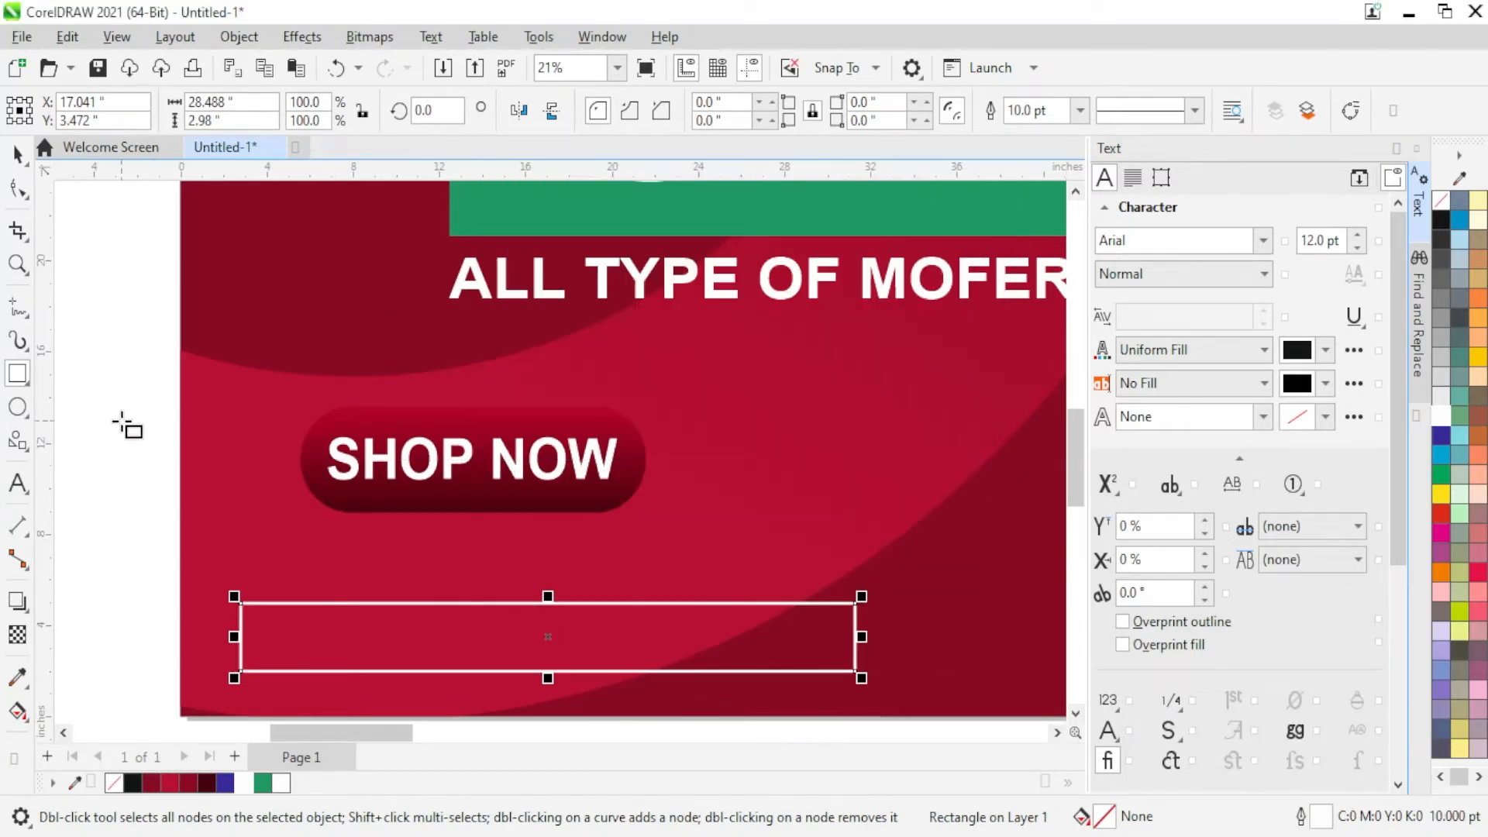
click(10, 161)
click(75, 302)
drag(386, 450, 388, 551)
right_click(388, 550)
key(F8)
key(ctrl+a)
text(www.)
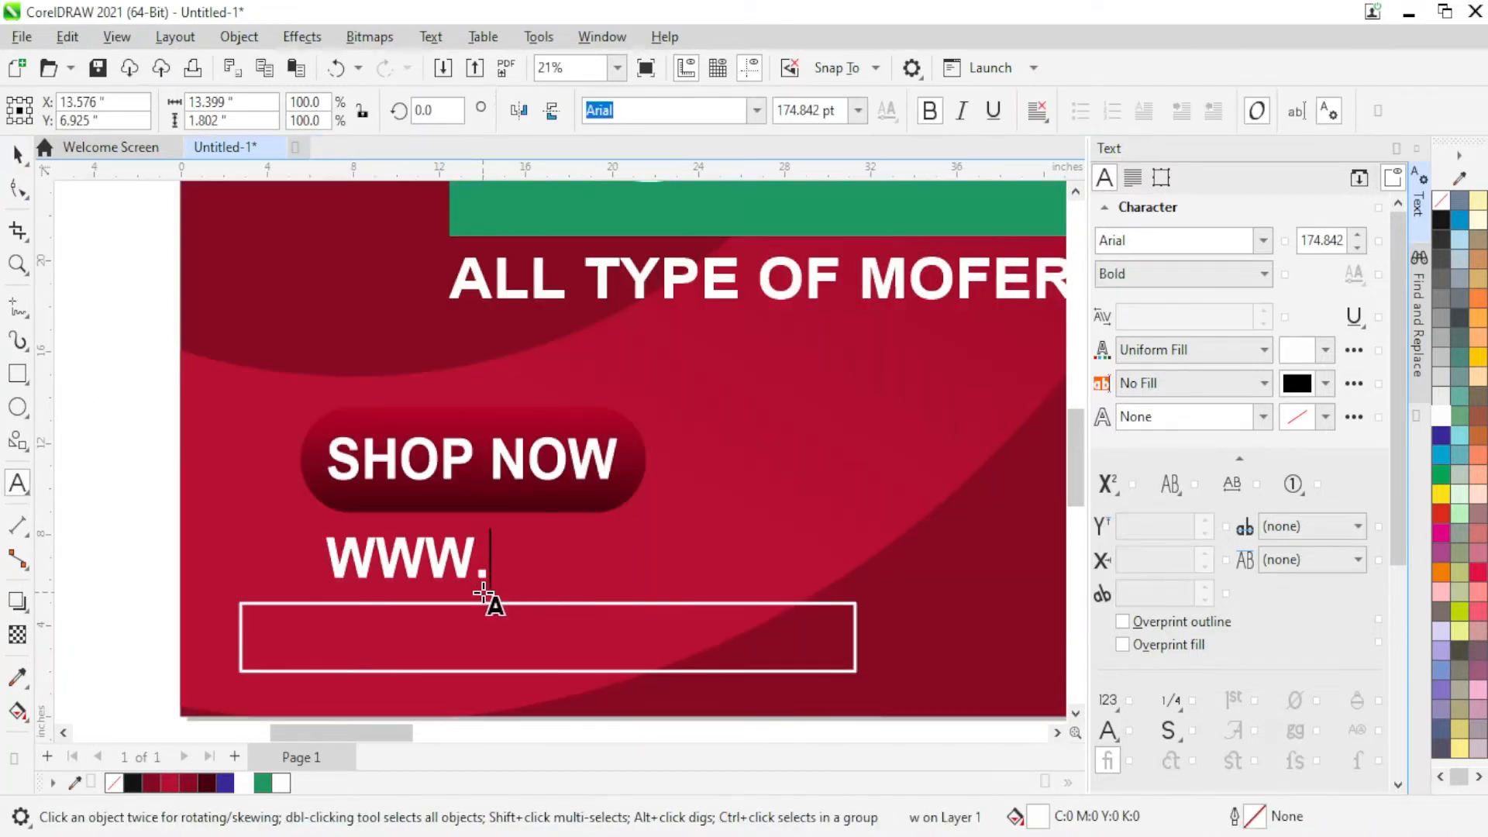
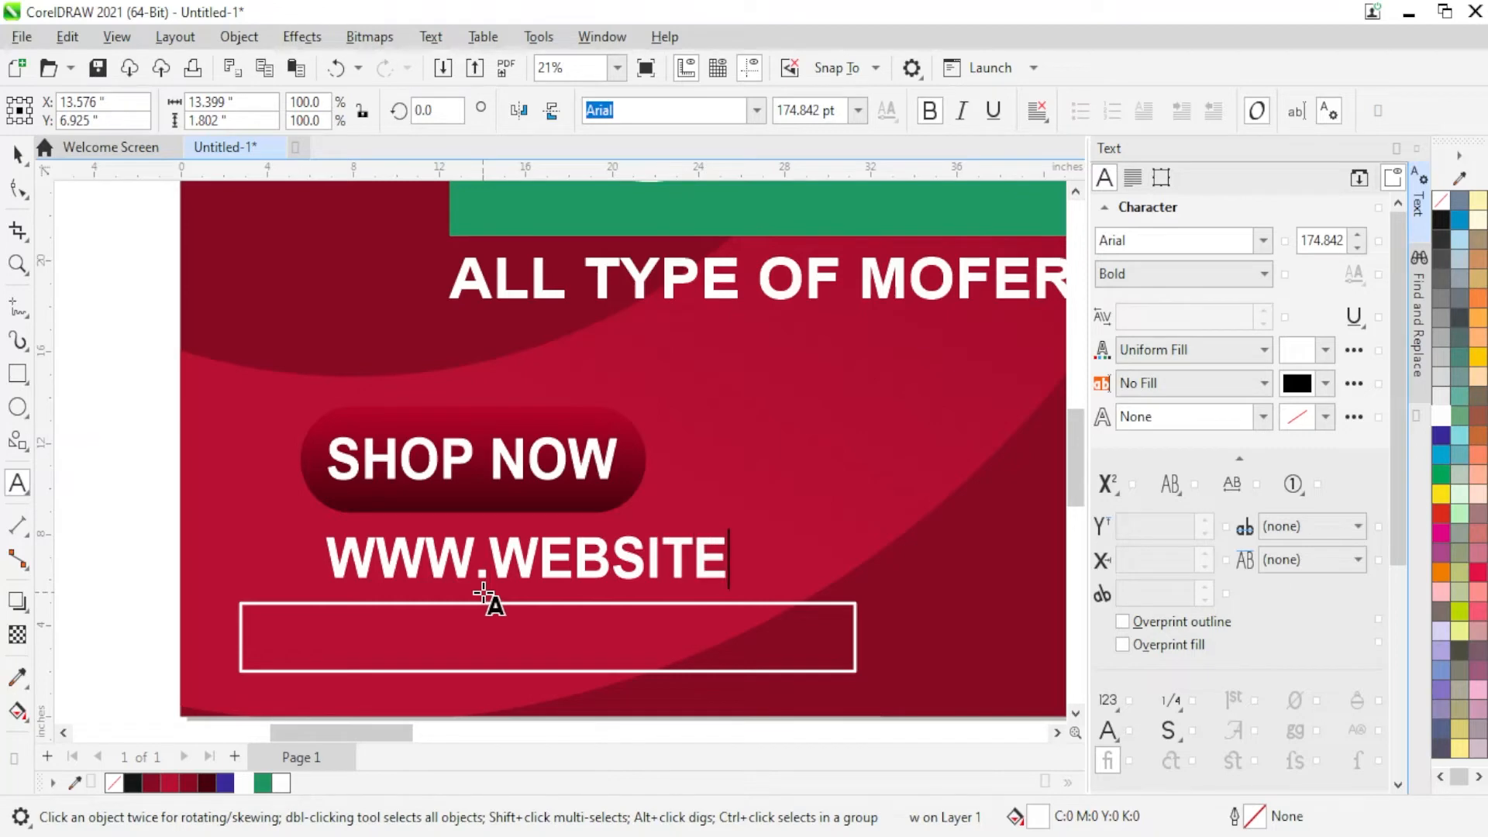
text(WEBSITENAME.COM)
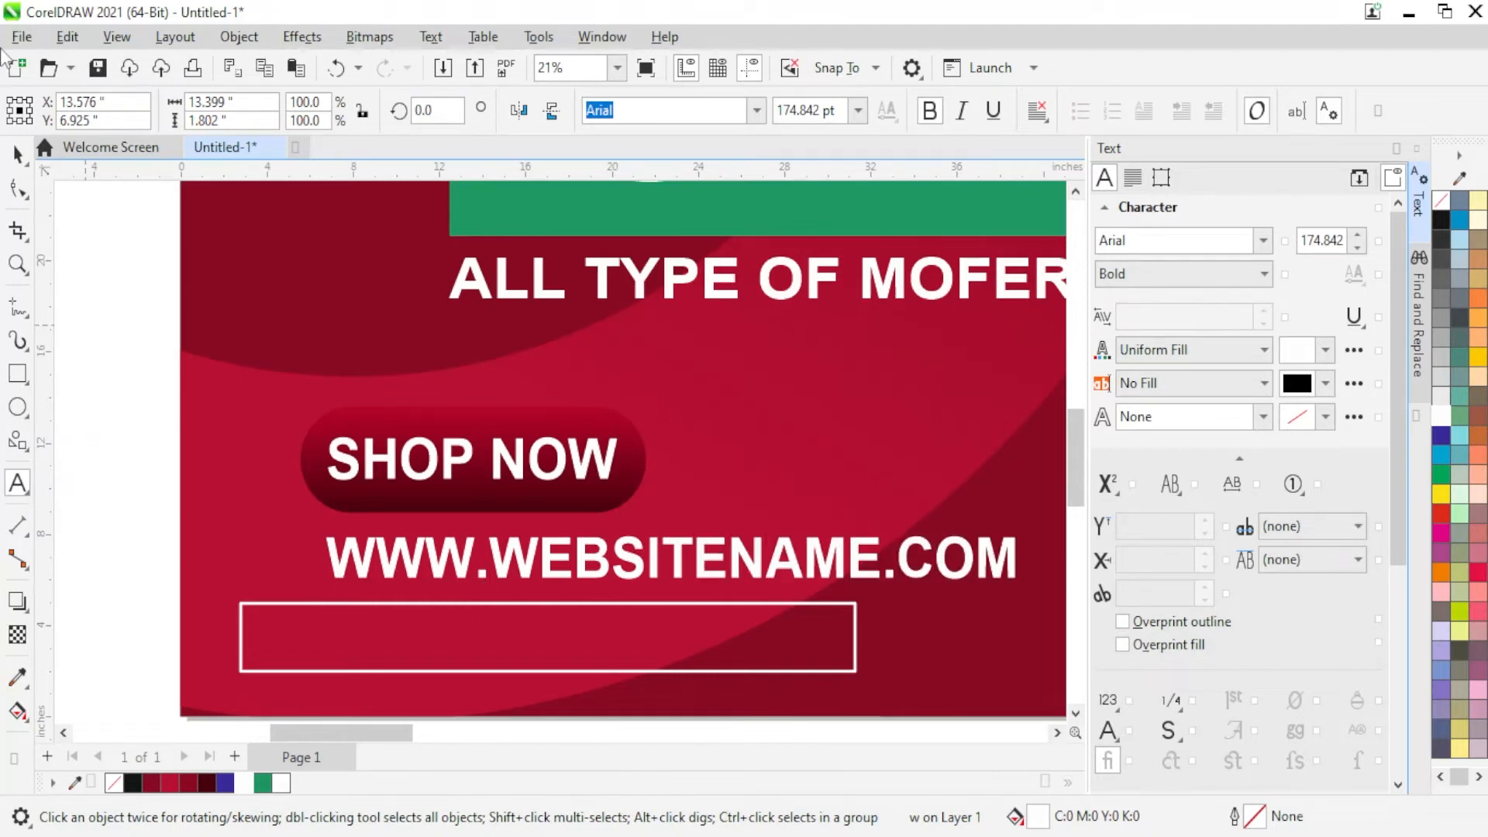
click(5, 158)
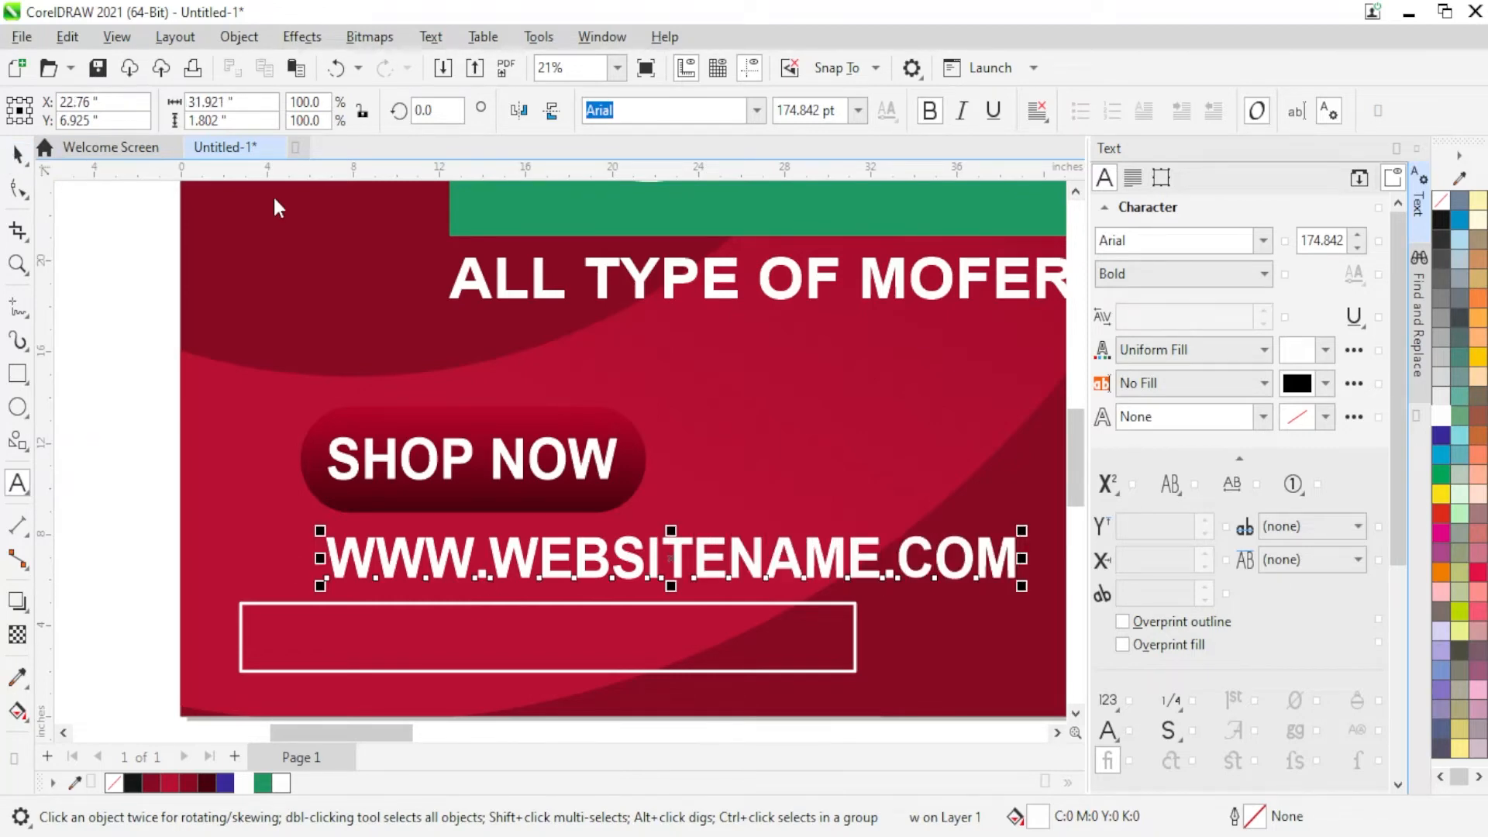
Step: Remove the all-caps formatting from the website text and centre it inside the white-outlined rectangle
click(1220, 279)
click(1173, 487)
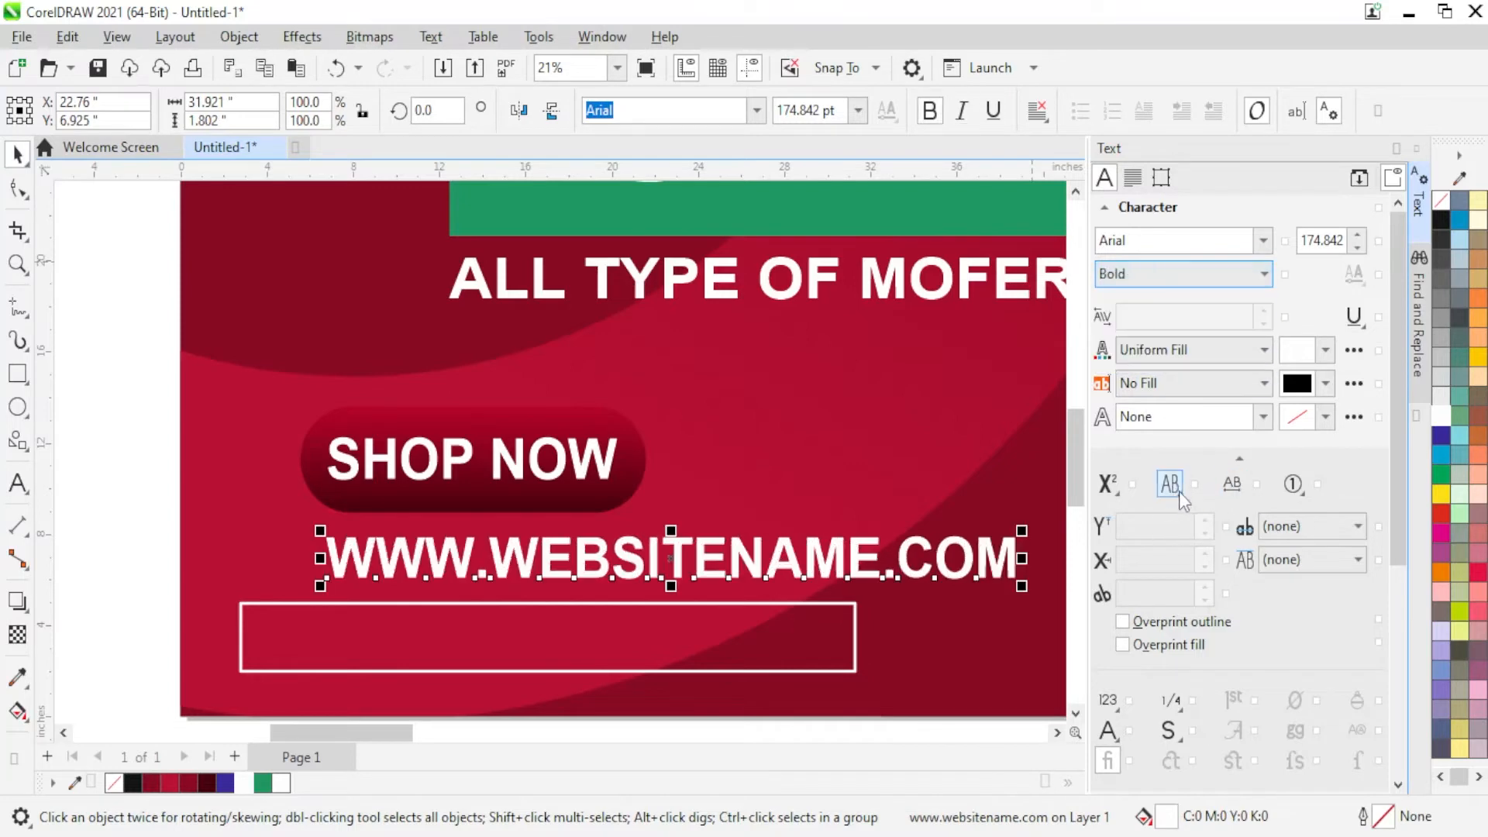
click(1209, 515)
shift+click(724, 625)
key(c)
key(e)
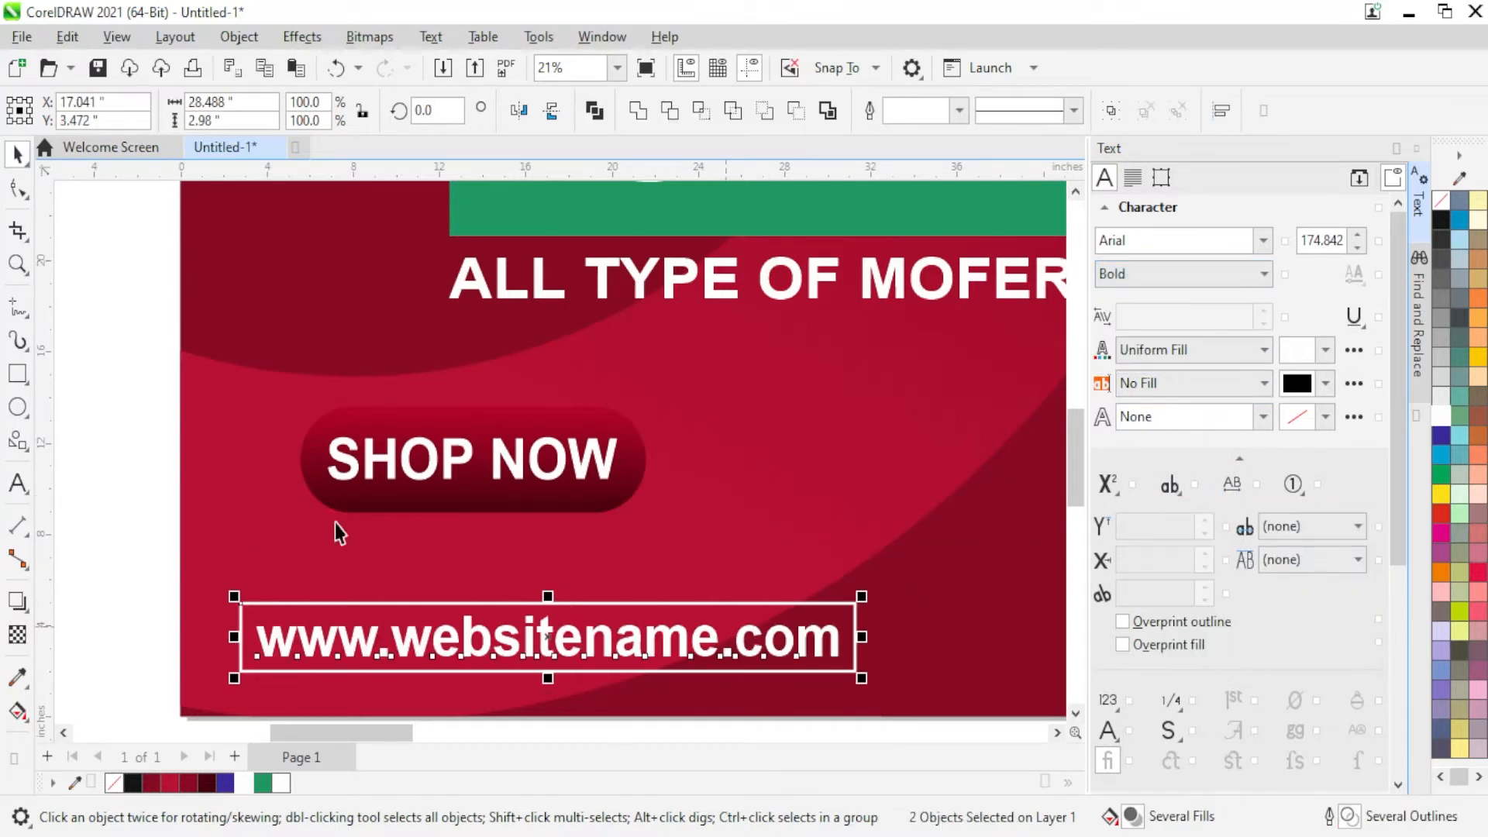
Step: Select all parts of the 50$ button and enlarge them together to about 13.9 in wide
scroll(127, 439, down, 4)
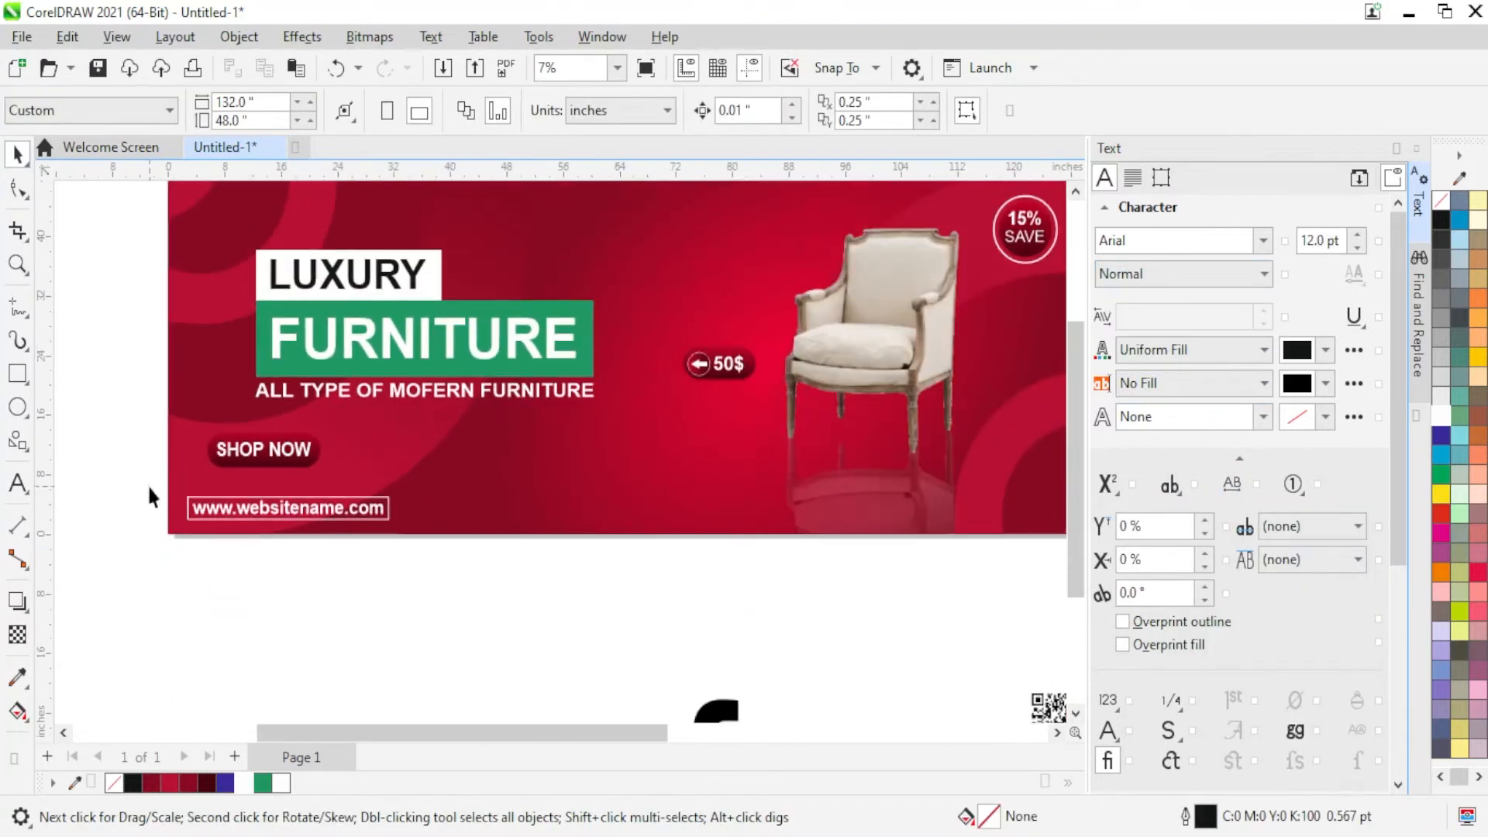
click(500, 583)
scroll(498, 548, down, 1)
drag(806, 590, 626, 344)
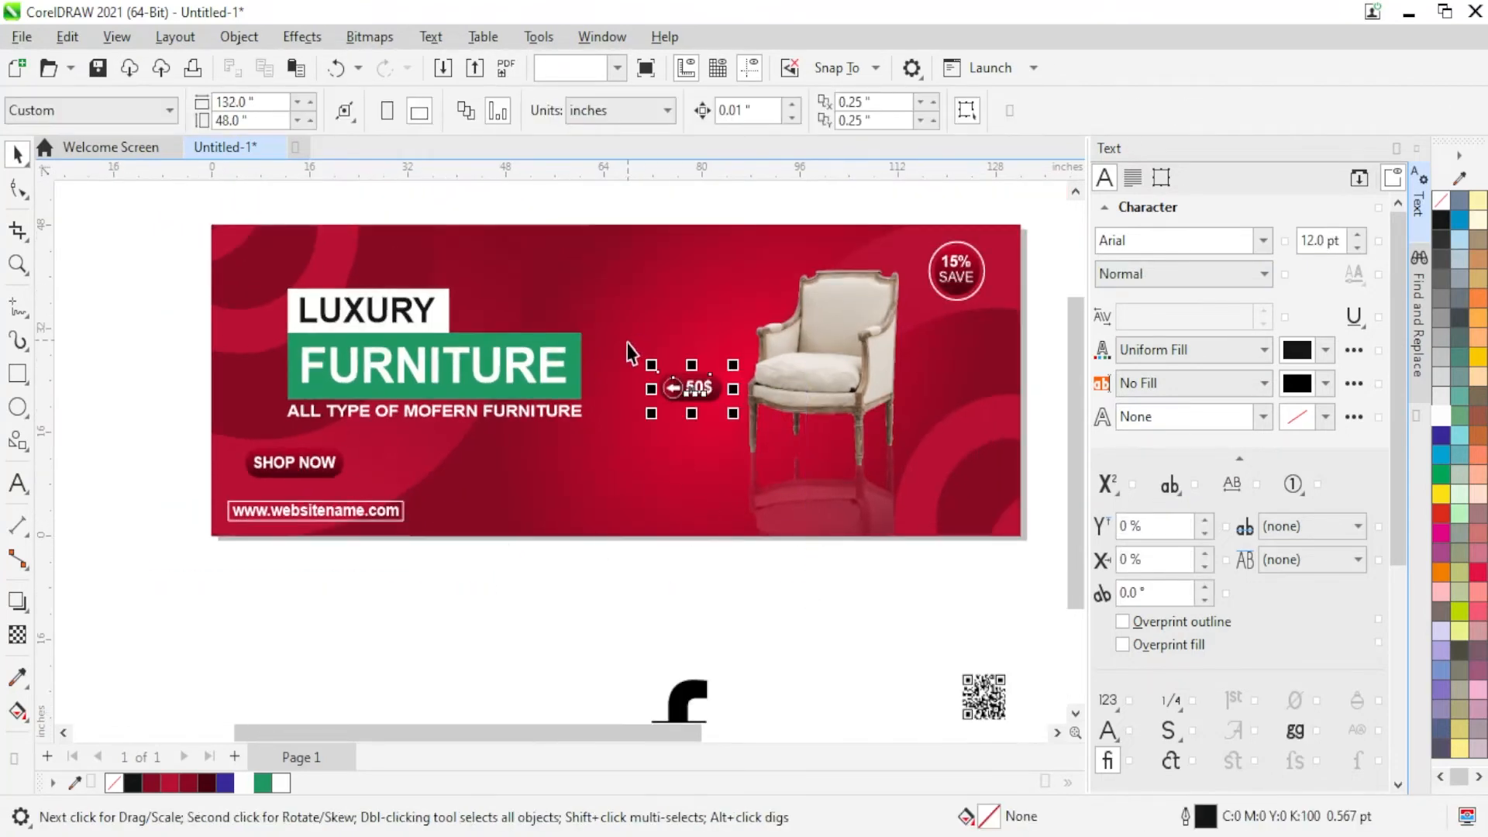
scroll(626, 346, up, 5)
drag(679, 387, 631, 365)
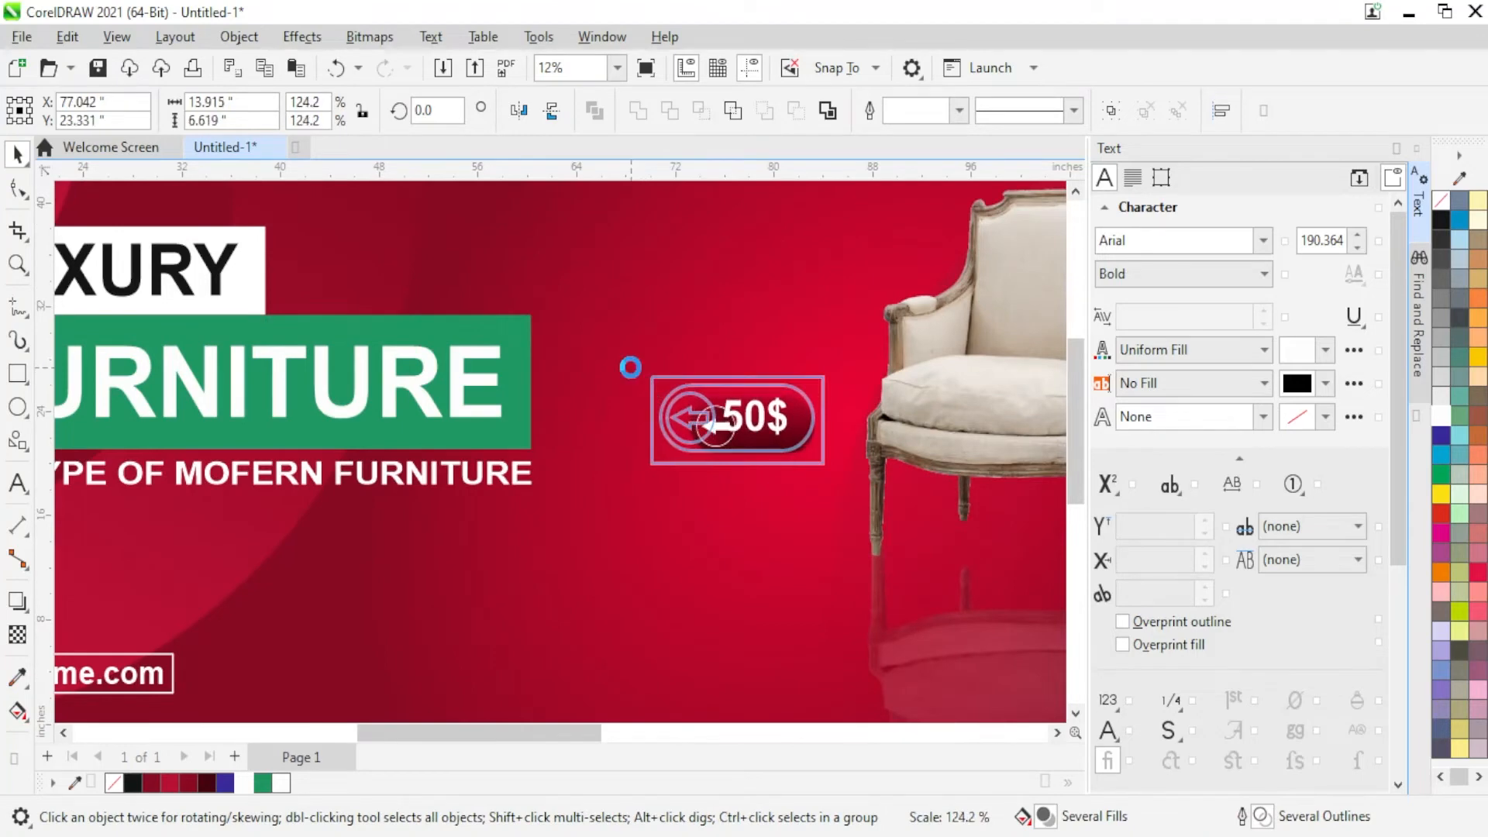
Step: Enlarge the SHOP NOW text and pill together to about 18 in wide
scroll(631, 365, down, 2)
drag(179, 467, 352, 535)
scroll(238, 518, down, 1)
scroll(237, 518, down, 1)
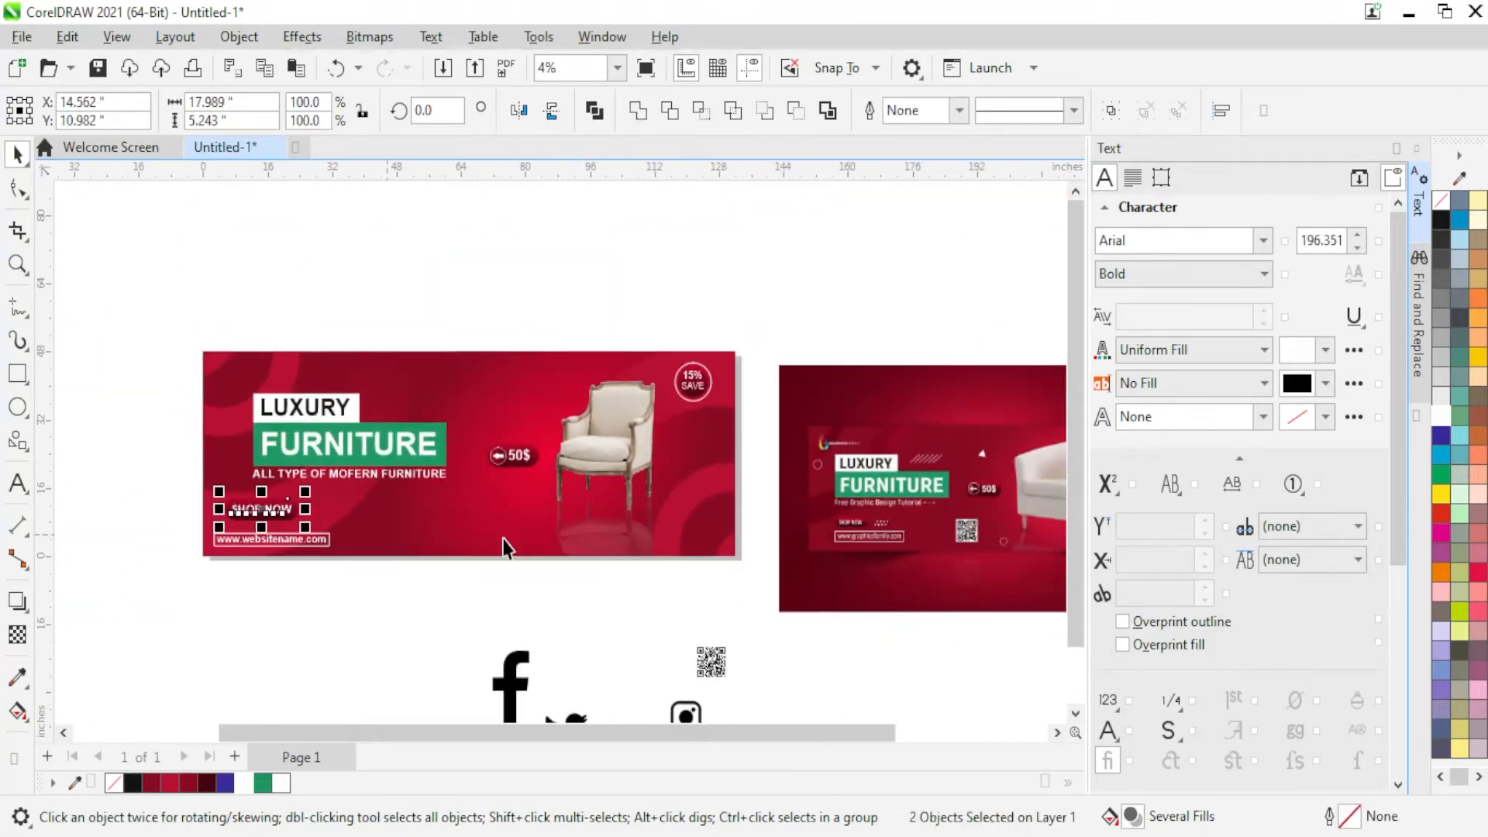
Step: Move the website text and its frame up close below the SHOP NOW button and group them
scroll(183, 522, up, 3)
drag(183, 522, 736, 620)
scroll(468, 571, up, 2)
drag(468, 571, 549, 519)
key(ctrl+g)
Step: Align the website box with the SHOP NOW button's left edge, and lower the box slightly to widen the gap
shift+click(624, 407)
key(l)
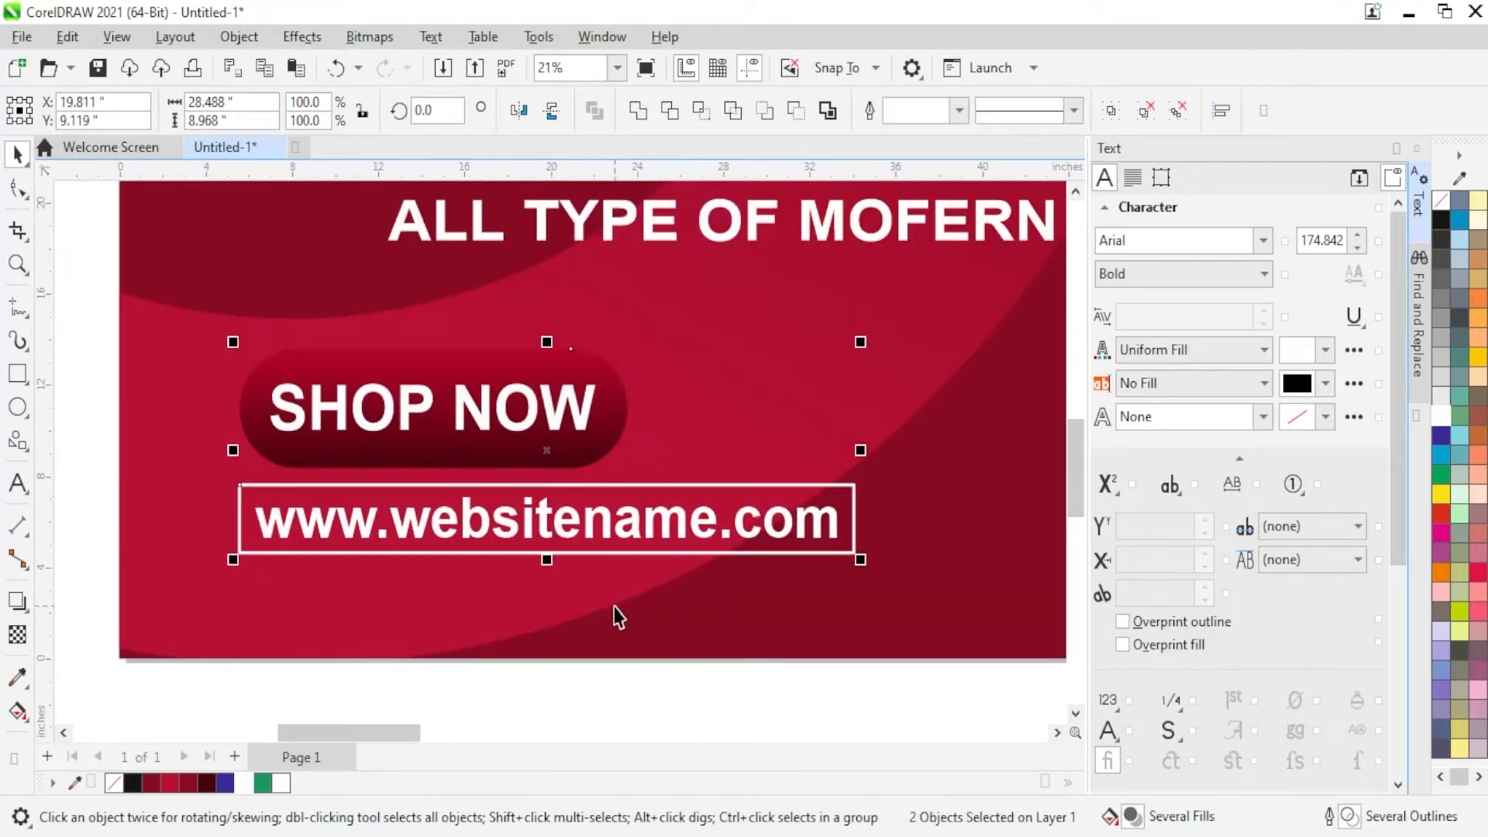
click(613, 607)
click(555, 538)
drag(555, 537, 555, 545)
Step: Examine the reference banner for the small decorative shapes and other elements around the heading, SHOP NOW button and website box
scroll(298, 470, down, 2)
scroll(298, 470, down, 6)
scroll(996, 527, up, 4)
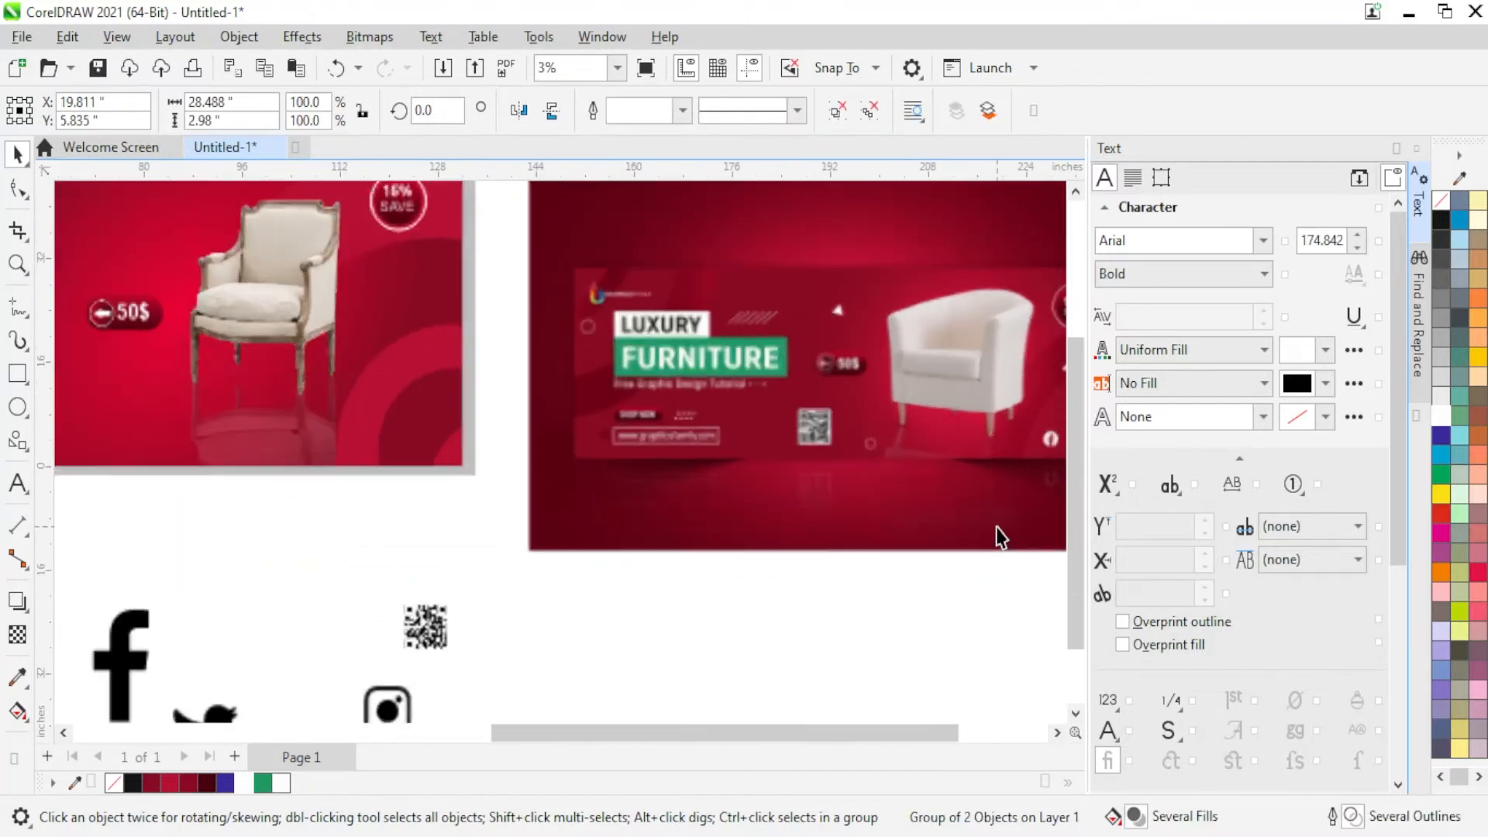
scroll(997, 527, down, 4)
scroll(907, 511, up, 5)
scroll(745, 494, up, 3)
scroll(914, 457, down, 5)
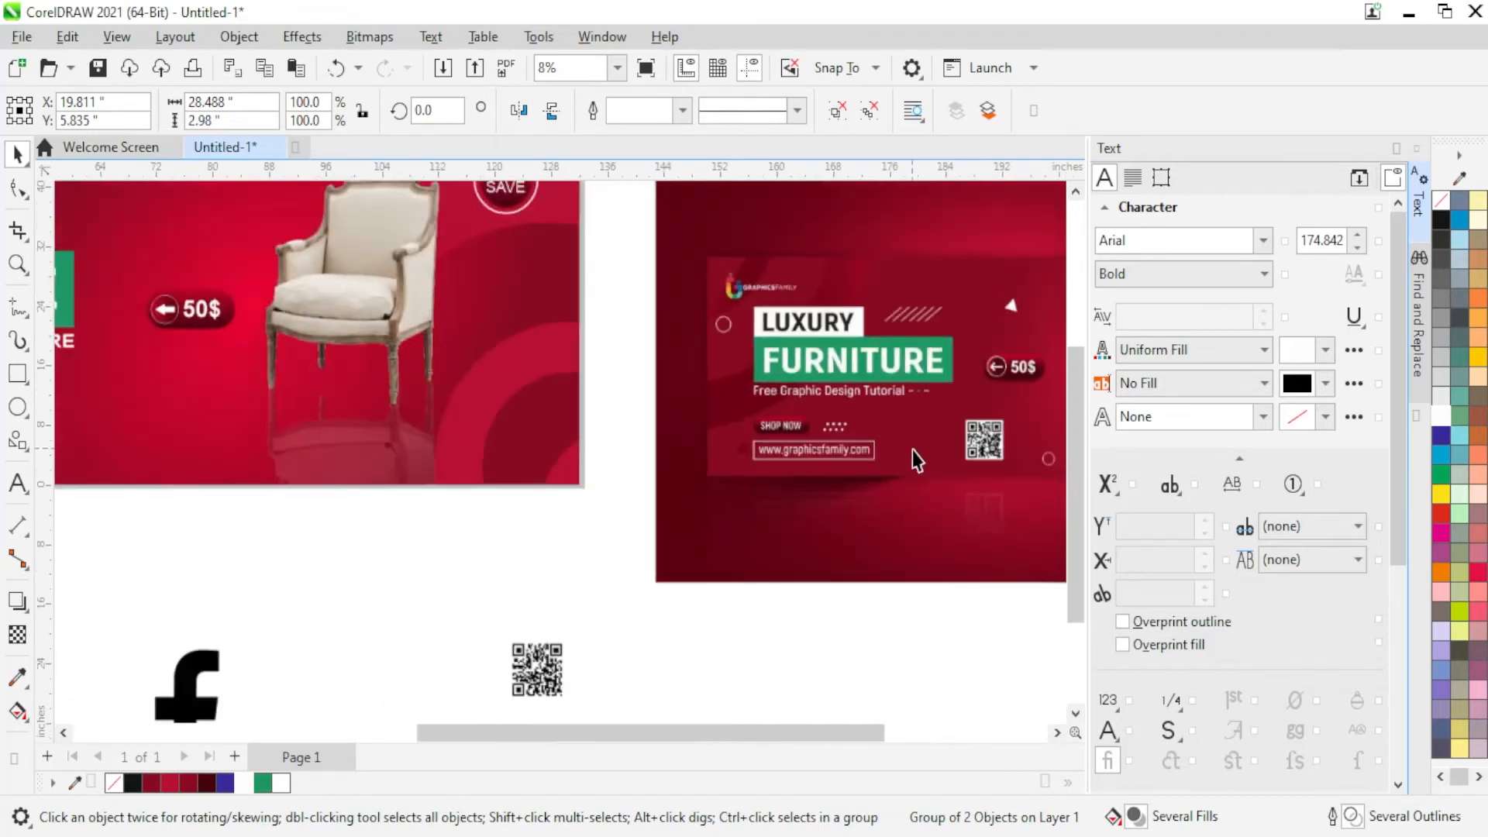
scroll(309, 407, up, 4)
scroll(309, 407, up, 4)
click(429, 608)
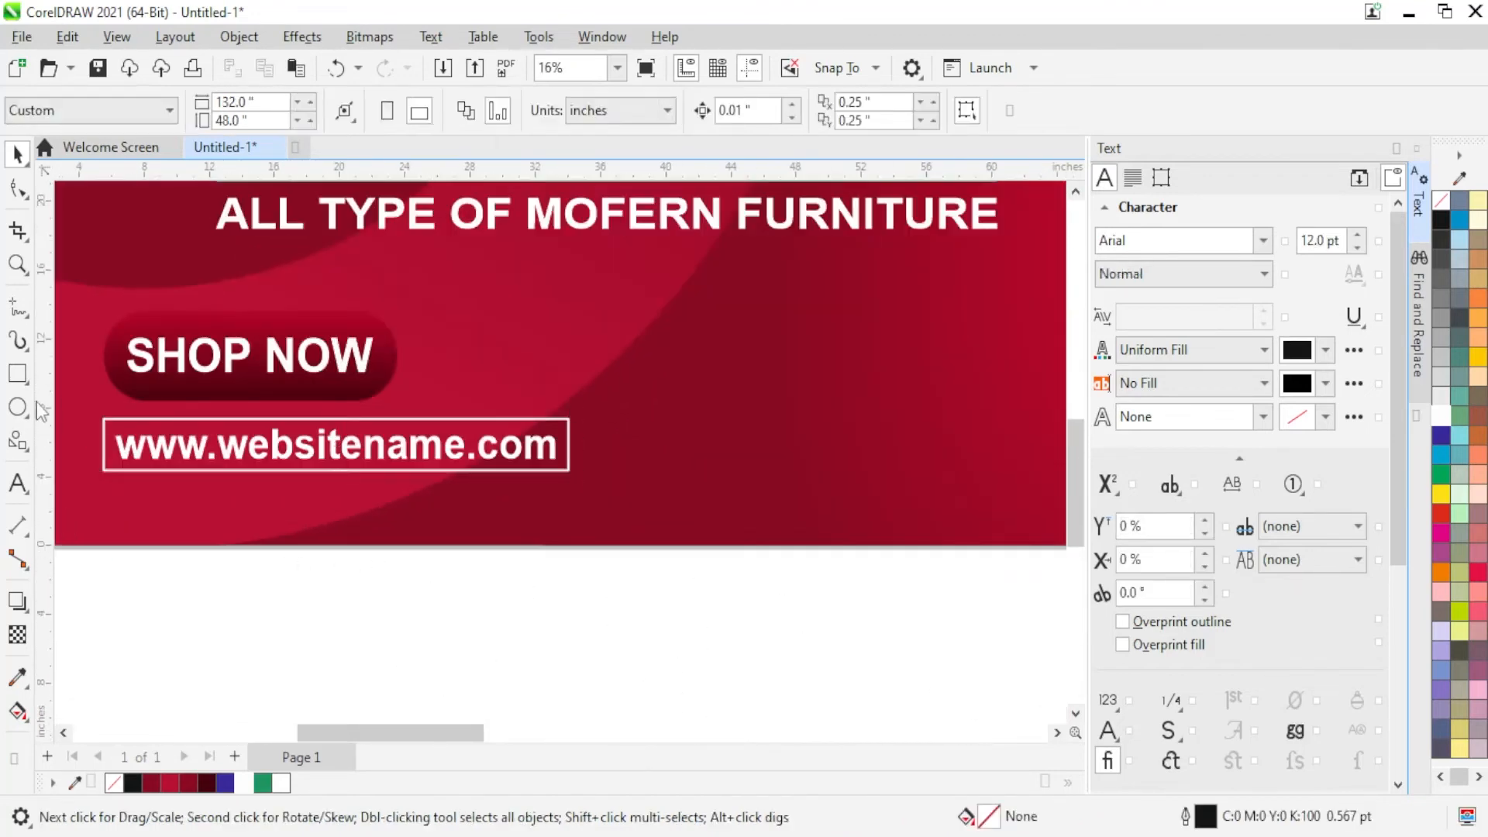
Step: Draw a circle about 0.8 in across beside the SHOP NOW button, filled white with no outline
scroll(518, 341, up, 2)
key(F7)
drag(411, 328, 439, 357)
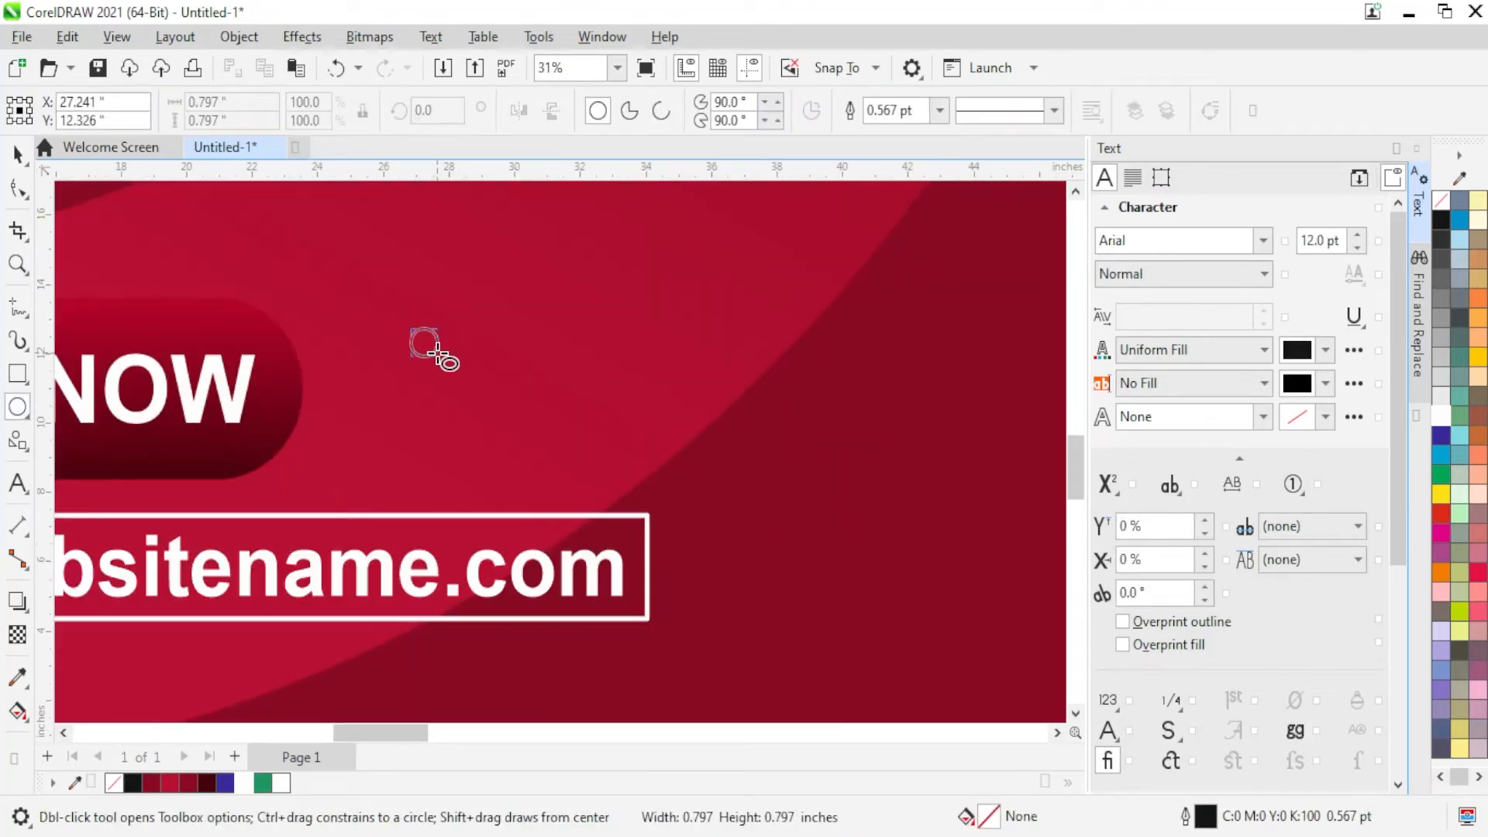
key(space)
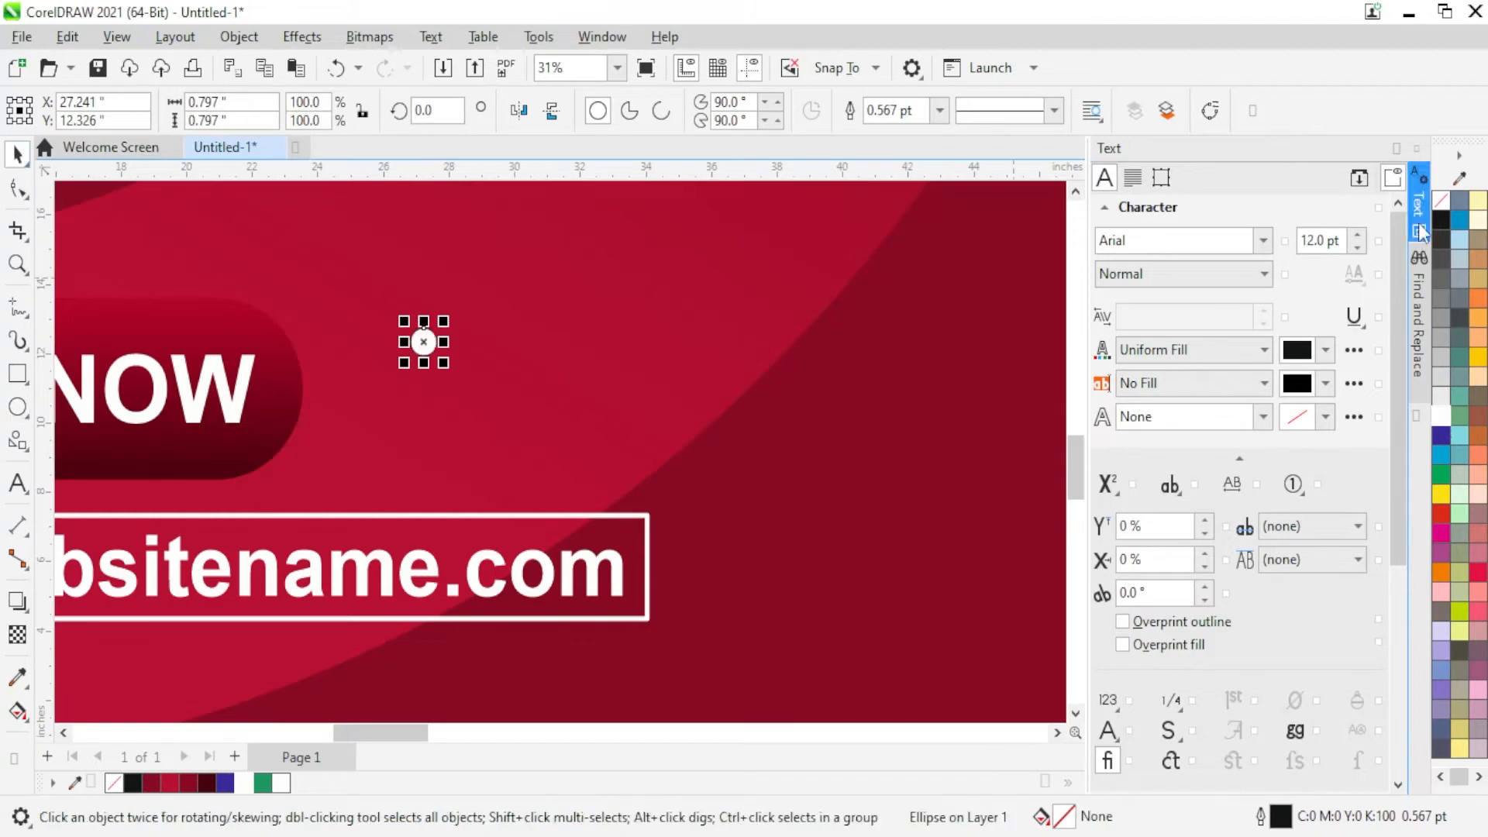
right_click(1440, 201)
click(1442, 222)
click(454, 377)
click(430, 345)
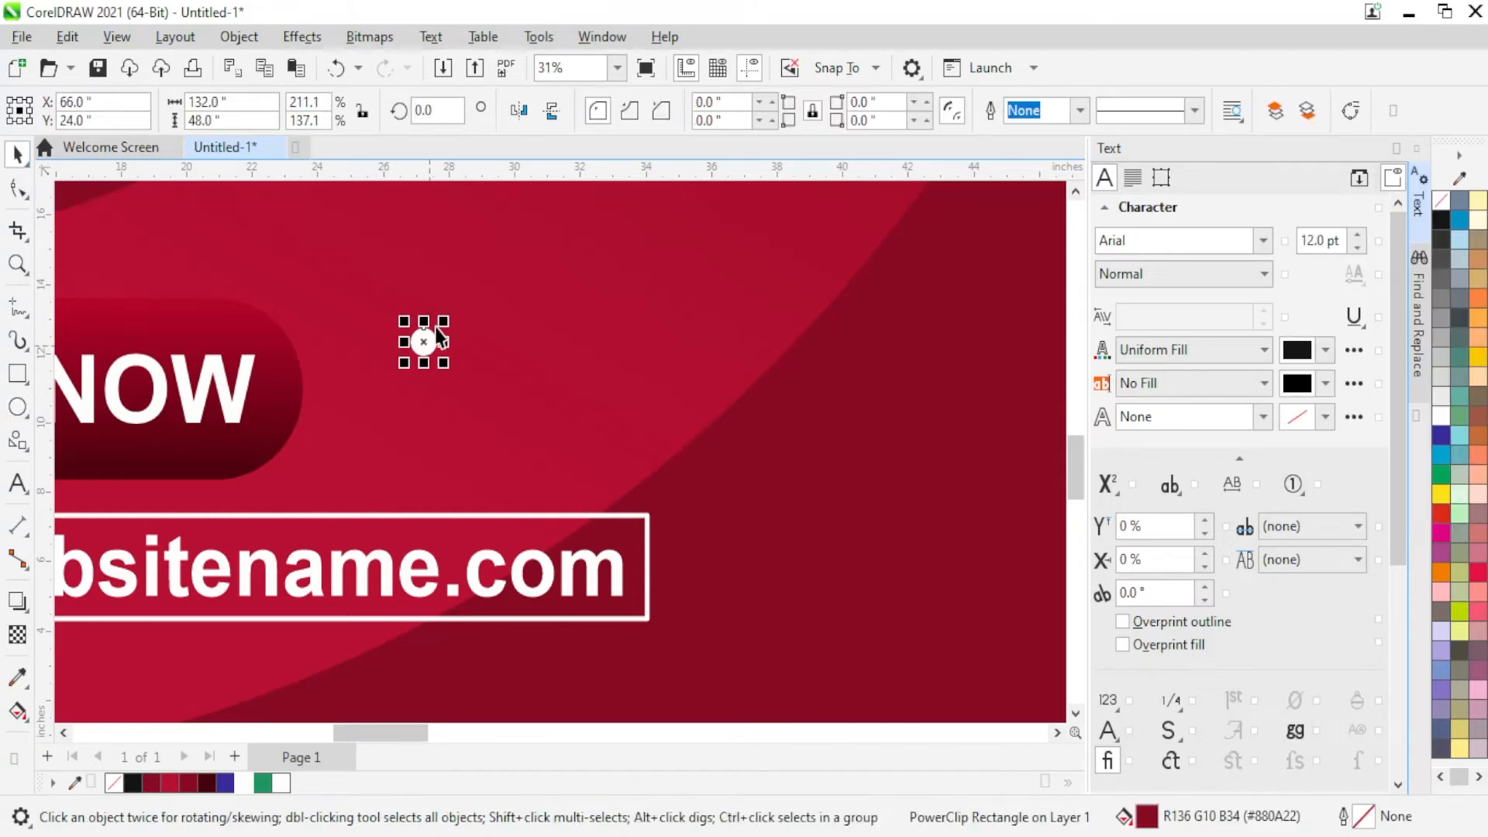
Step: Copy the white dot horizontally to make an evenly spaced row of five dots
scroll(435, 334, up, 2)
drag(435, 335, 514, 361)
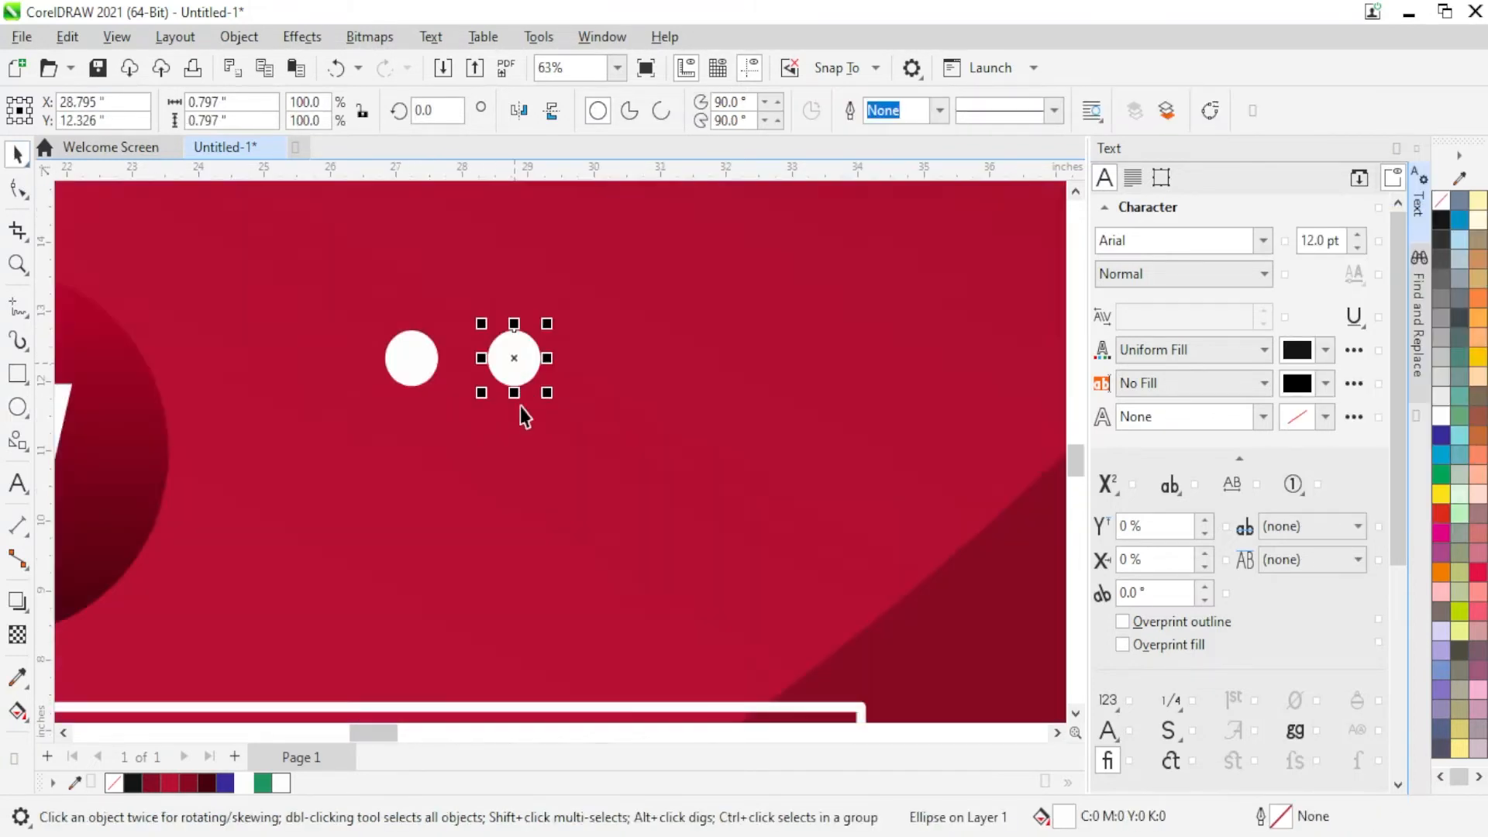
scroll(519, 406, down, 2)
key(ctrl+r)
key(ctrl+r)
key(ctrl+r)
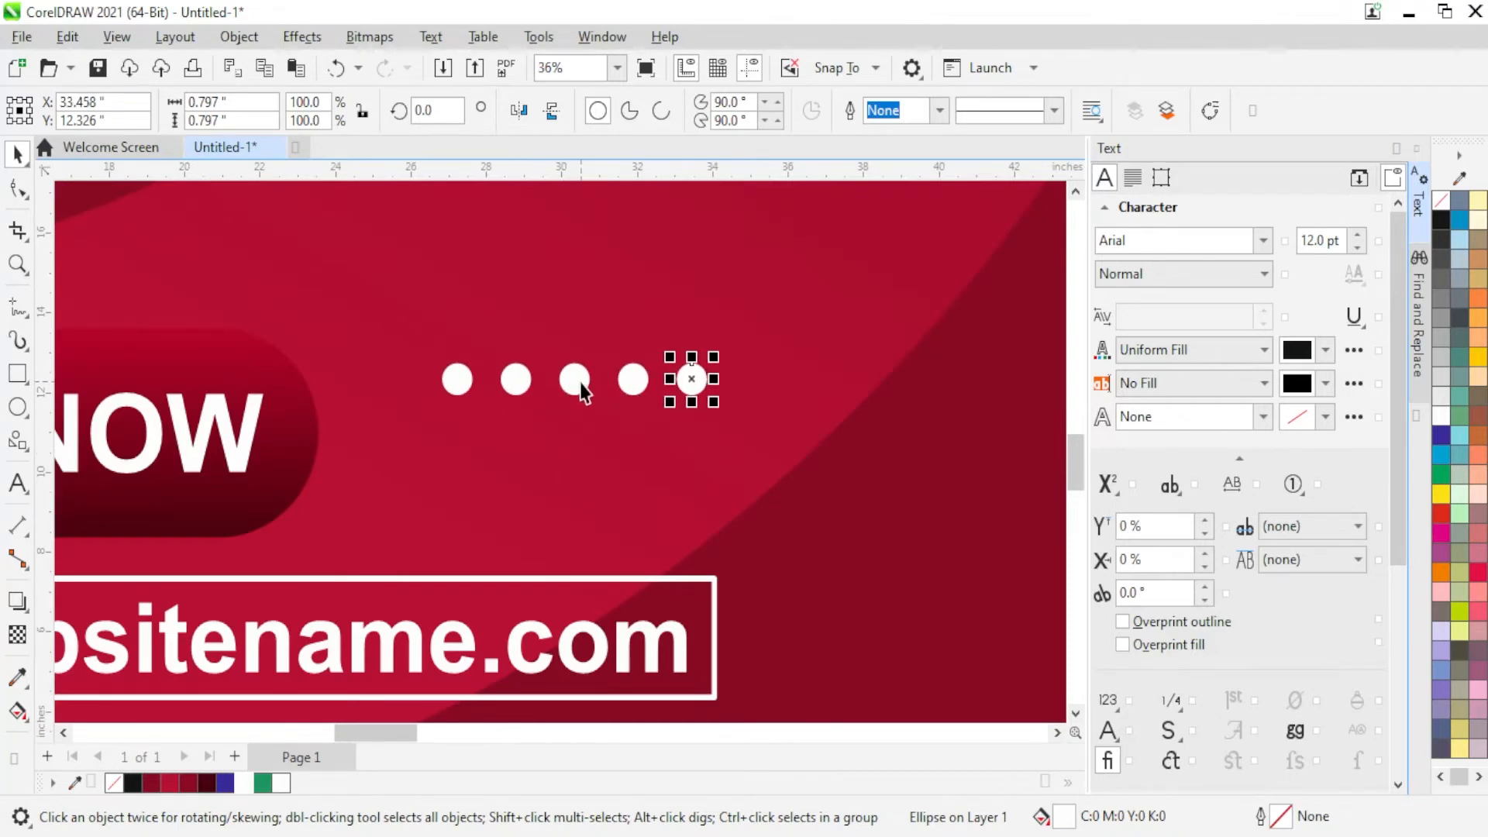
Step: Copy the row of five dots just below itself and shift the lower row right by one dot spacing
shift+click(631, 378)
shift+click(458, 379)
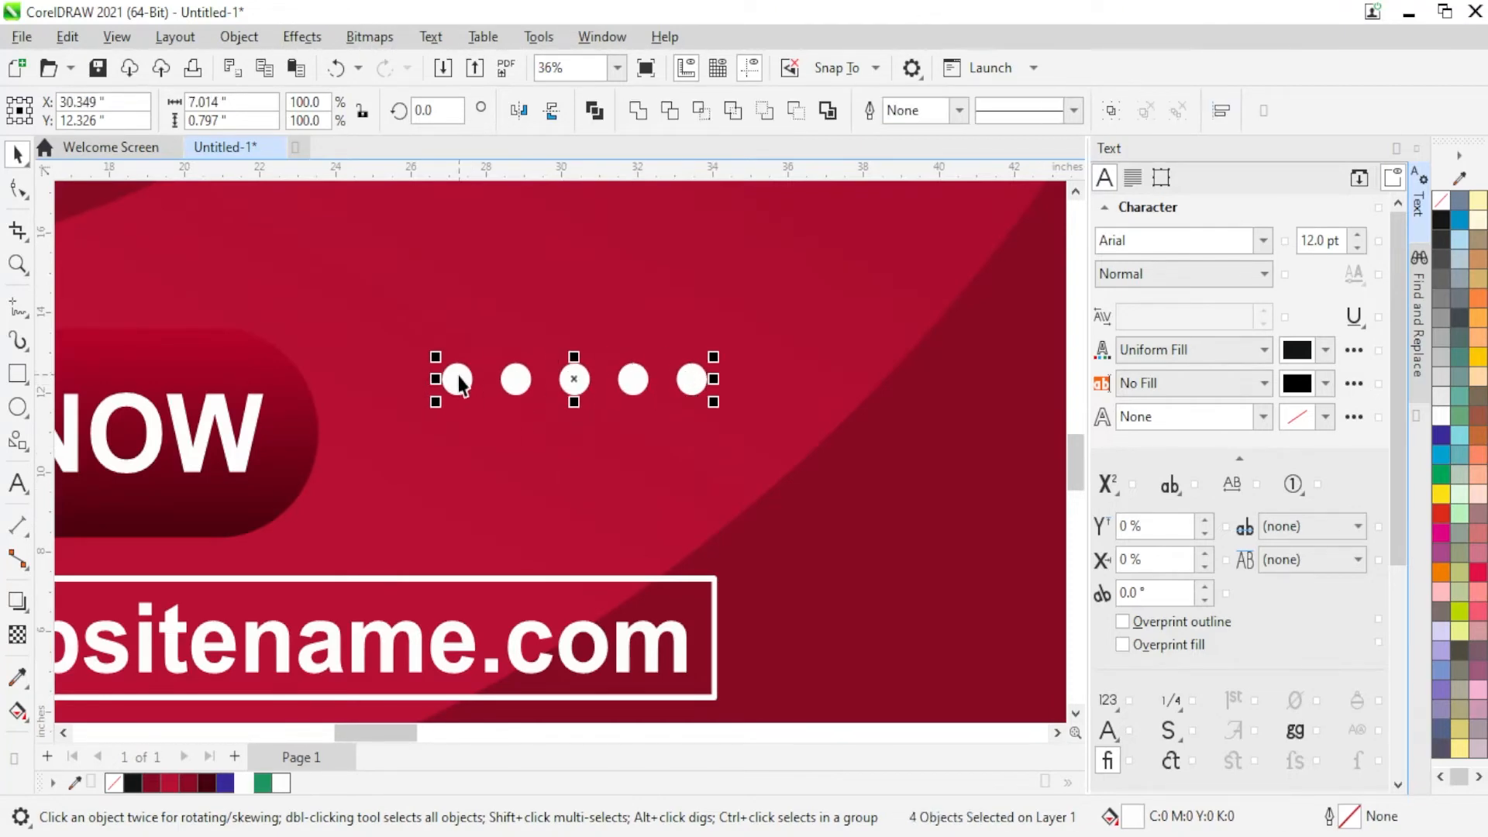
shift+click(574, 379)
drag(575, 379, 574, 432)
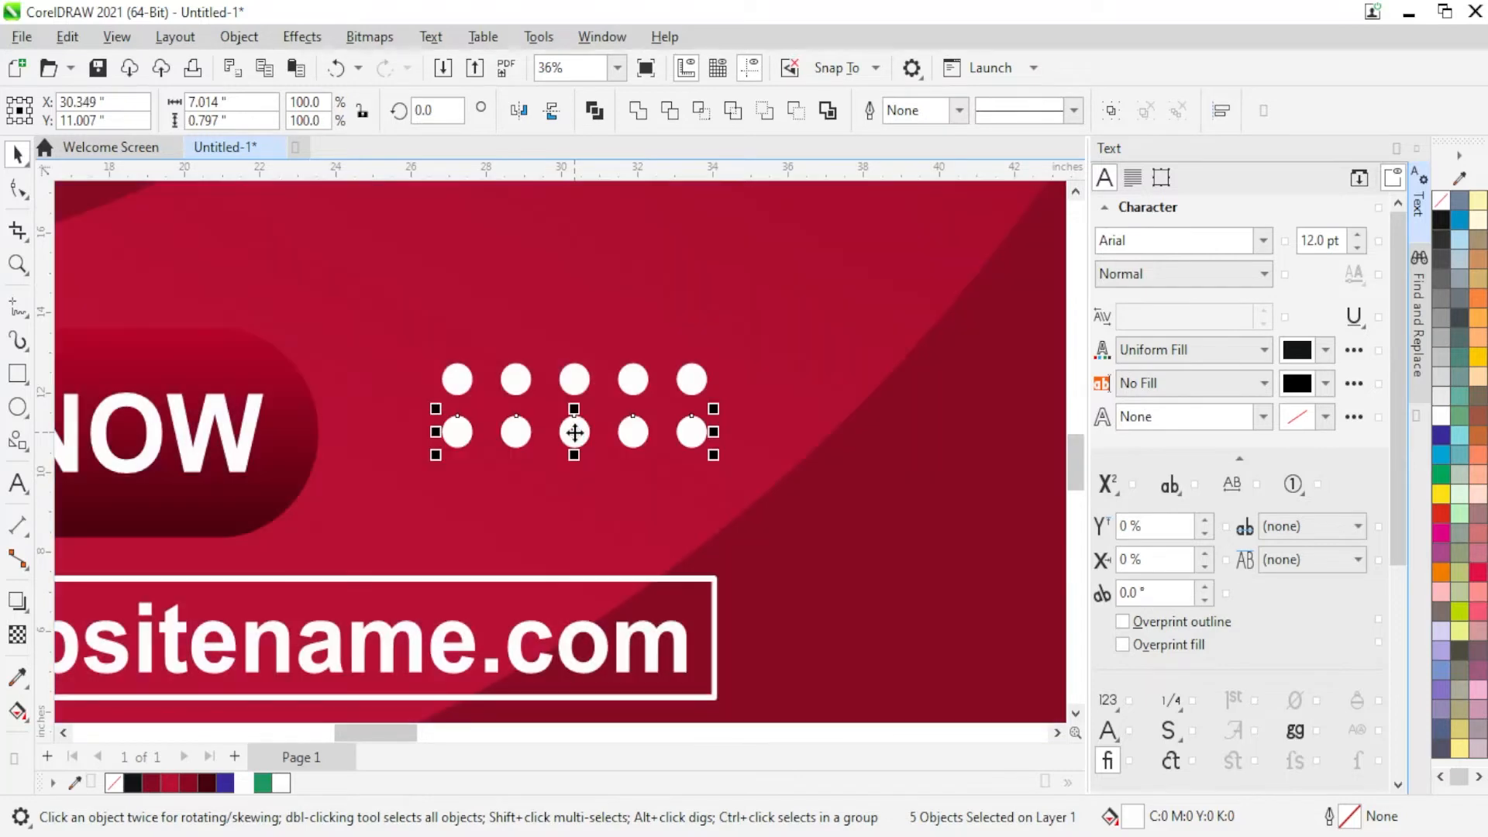
key(ctrl+g)
shift+click(516, 379)
key(l)
click(471, 461)
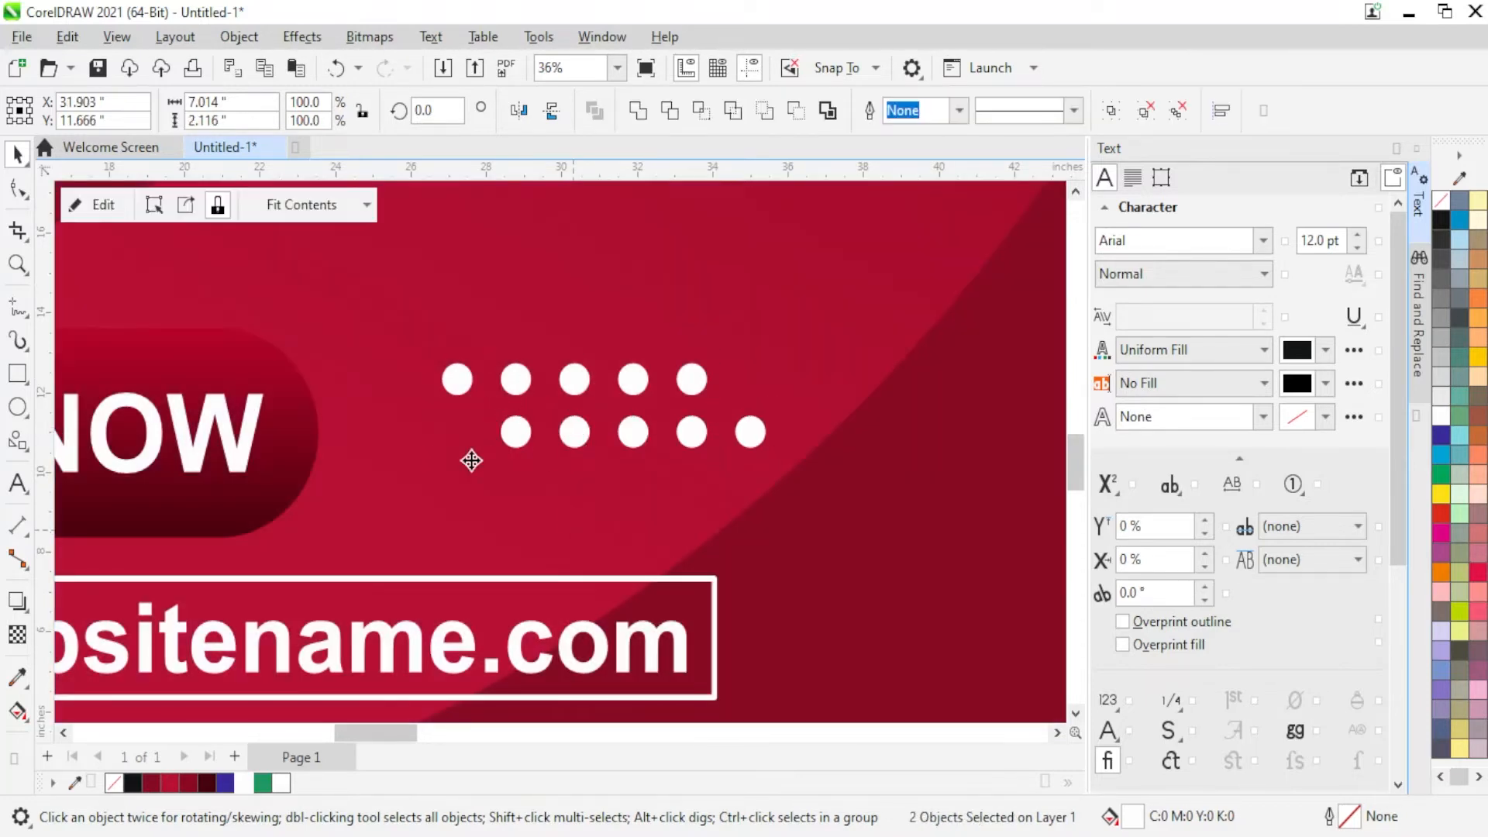
Step: Center the two rows of dots vertically on the SHOP NOW button
scroll(399, 446, down, 7)
scroll(524, 492, up, 1)
drag(624, 658, 382, 334)
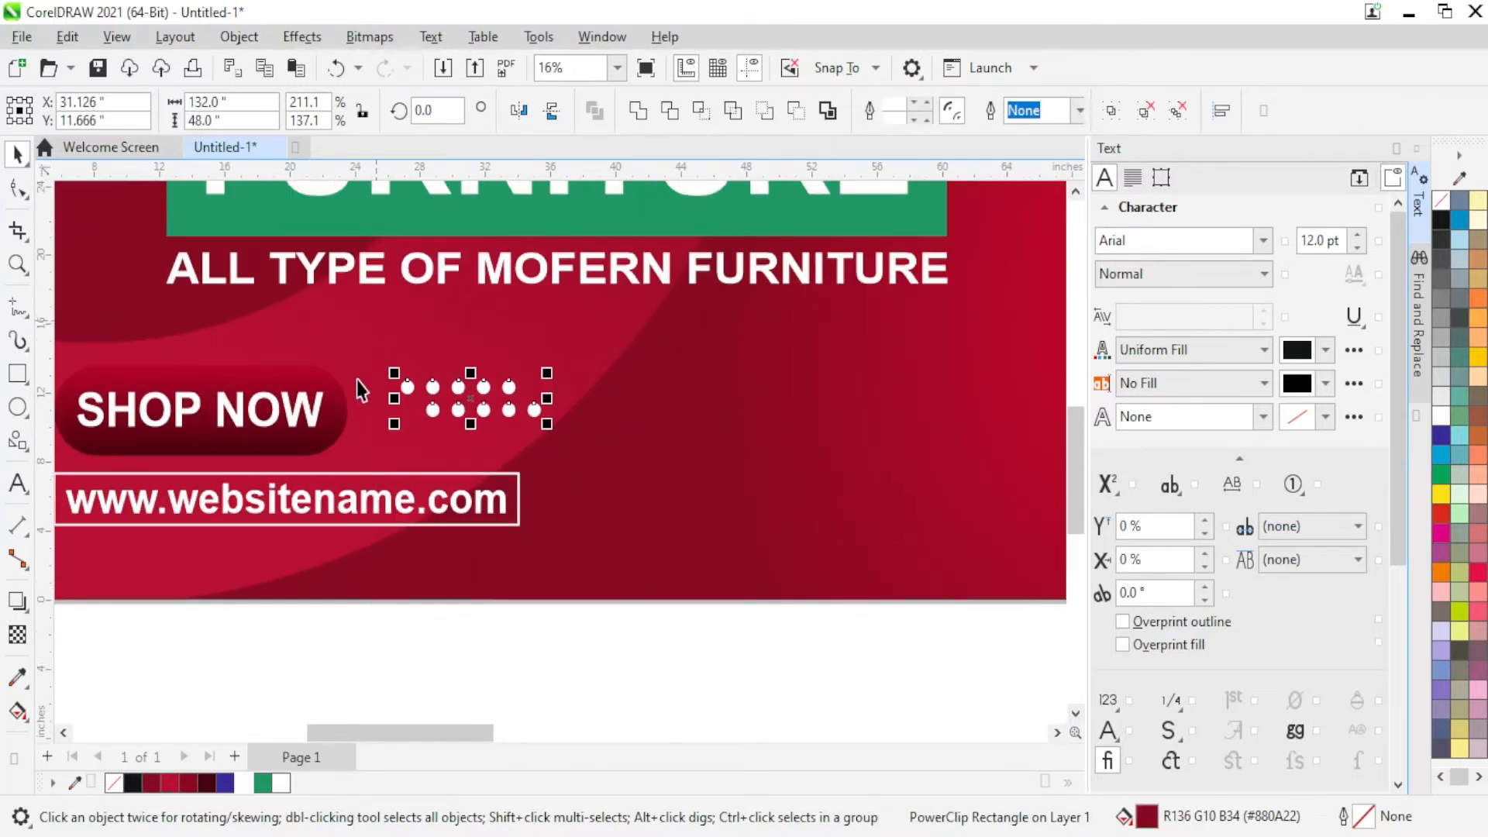
shift+click(342, 412)
click(564, 613)
scroll(378, 534, down, 6)
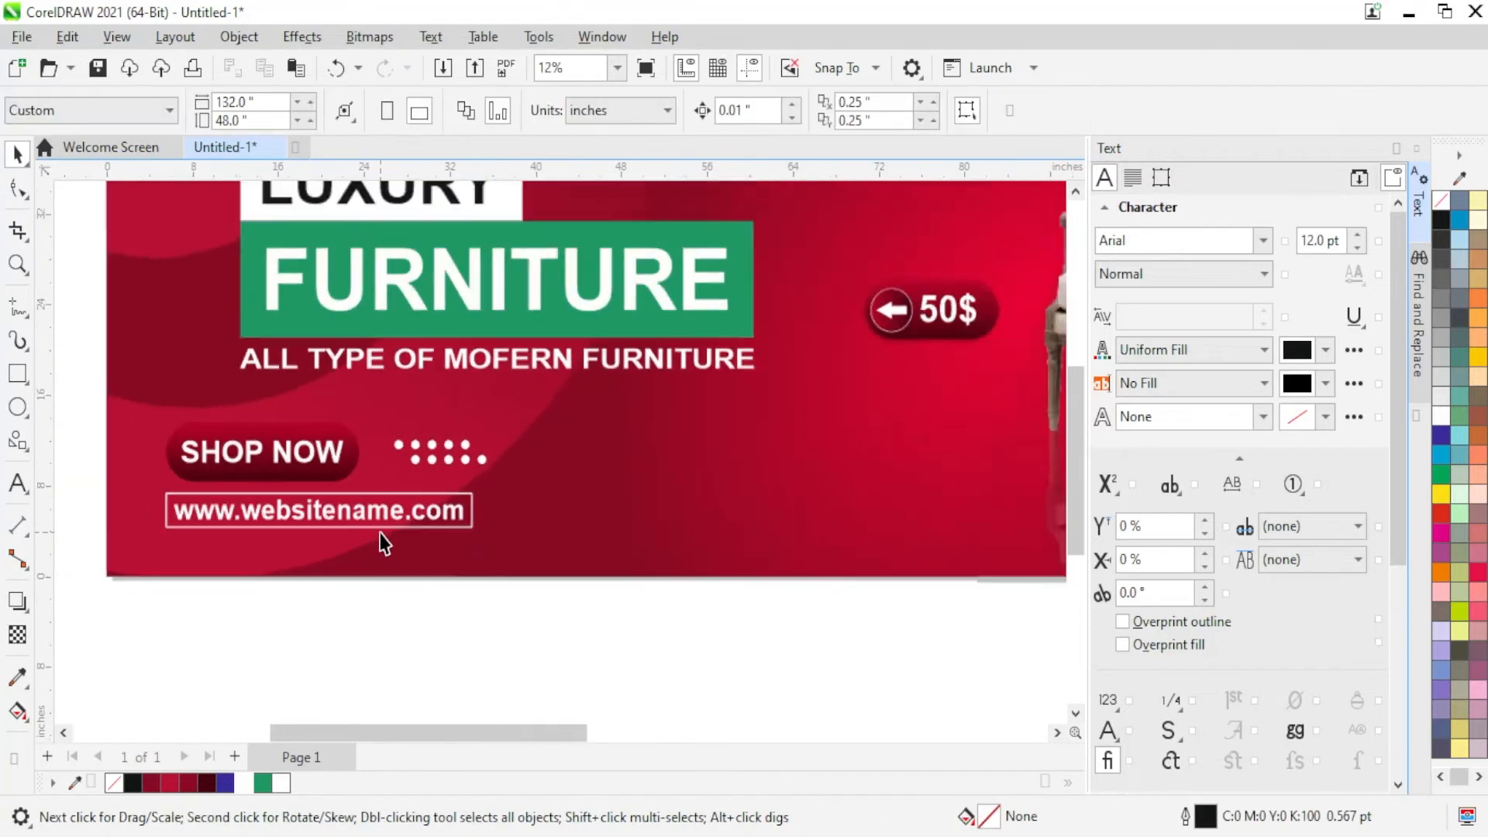
Step: Draw a slanted straight line about 3.8 in wide and 4.8 in high to the right of the LUXURY box, following the reference
scroll(921, 535, up, 2)
scroll(969, 524, up, 2)
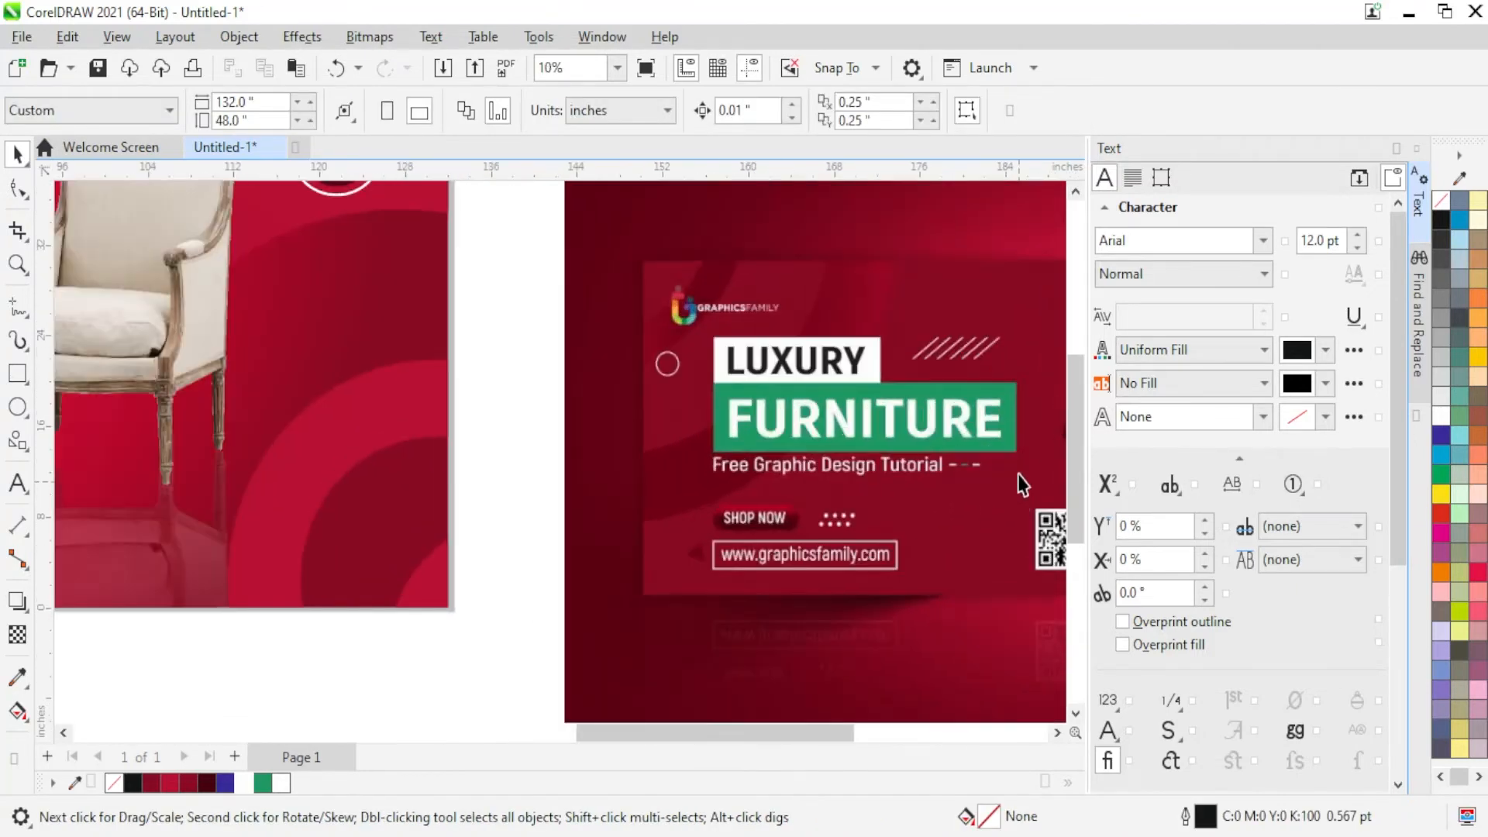
scroll(1006, 394, down, 3)
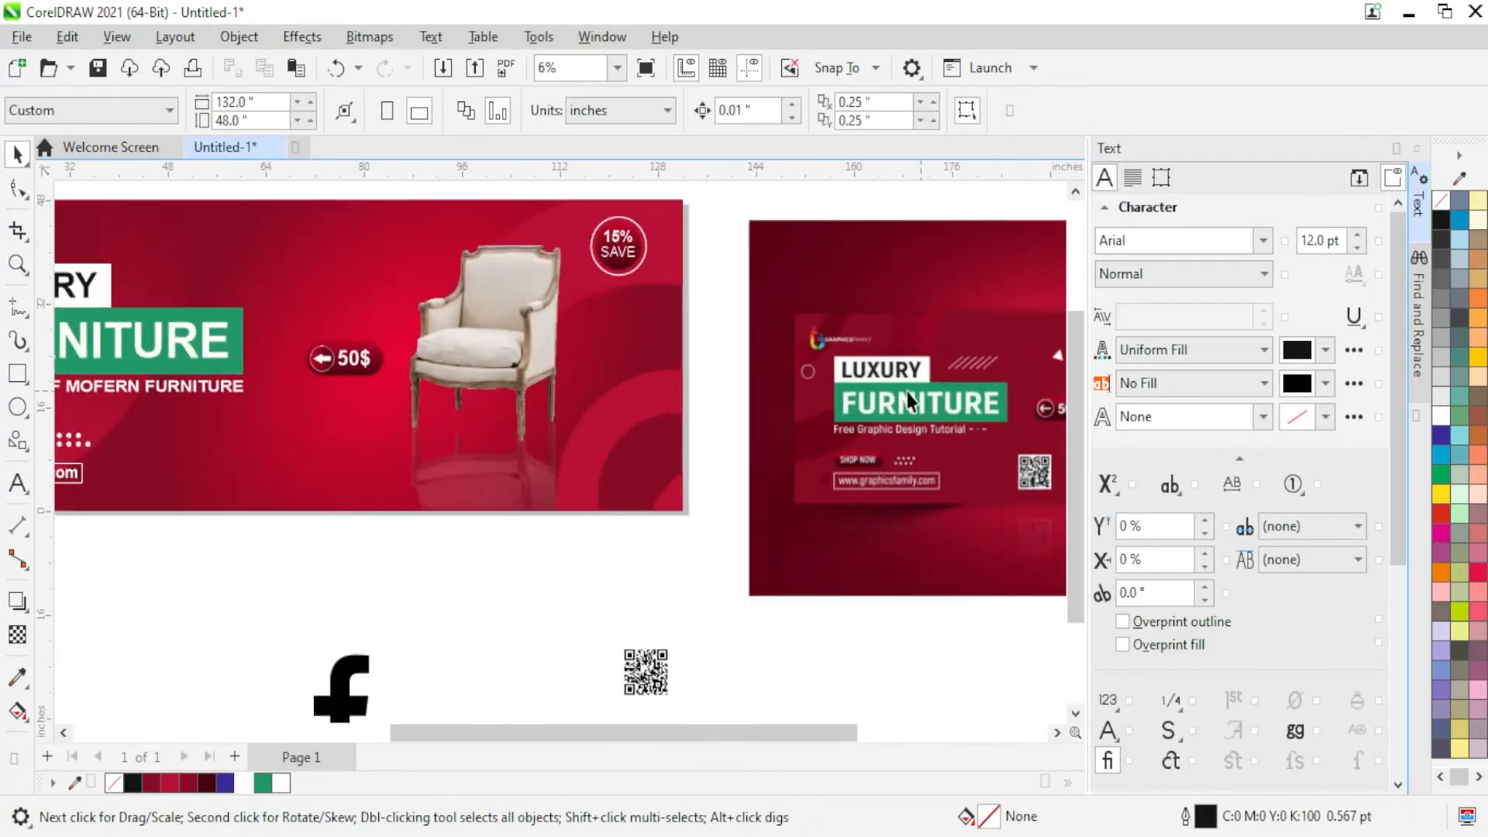
scroll(238, 320, up, 3)
scroll(254, 320, up, 2)
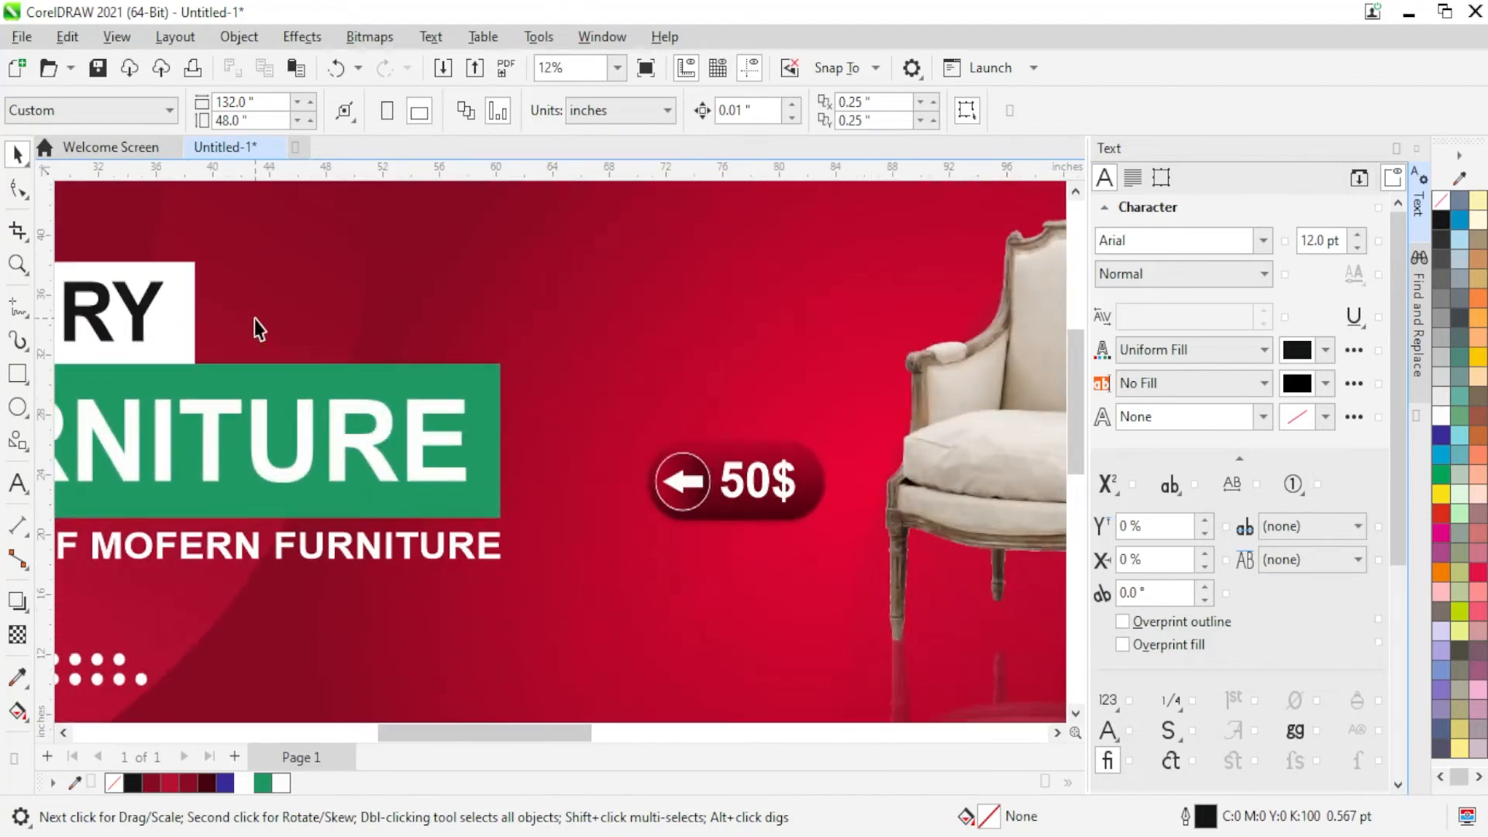
scroll(255, 322, down, 5)
scroll(316, 347, up, 5)
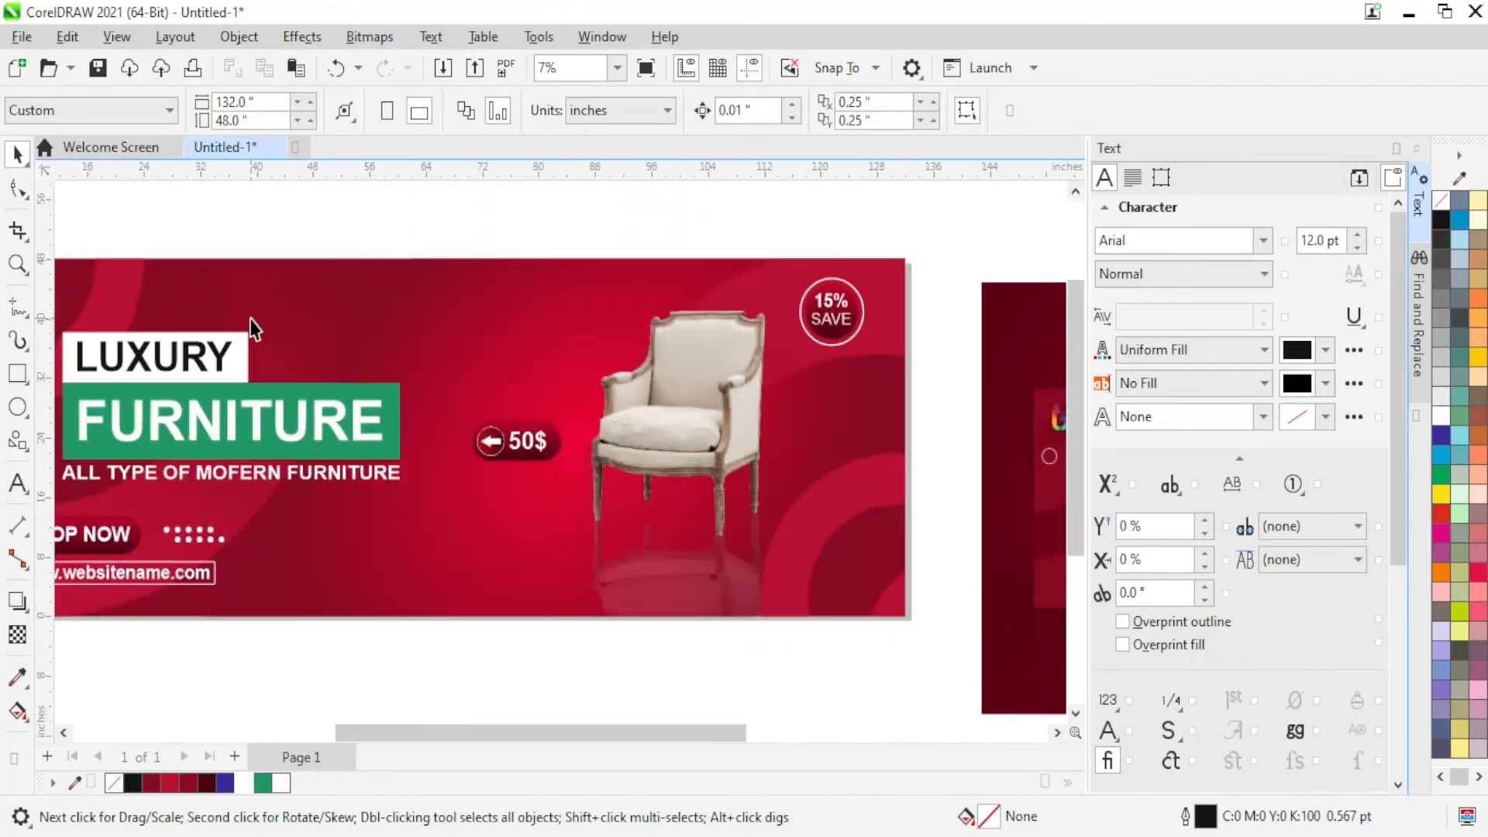
click(21, 309)
click(285, 426)
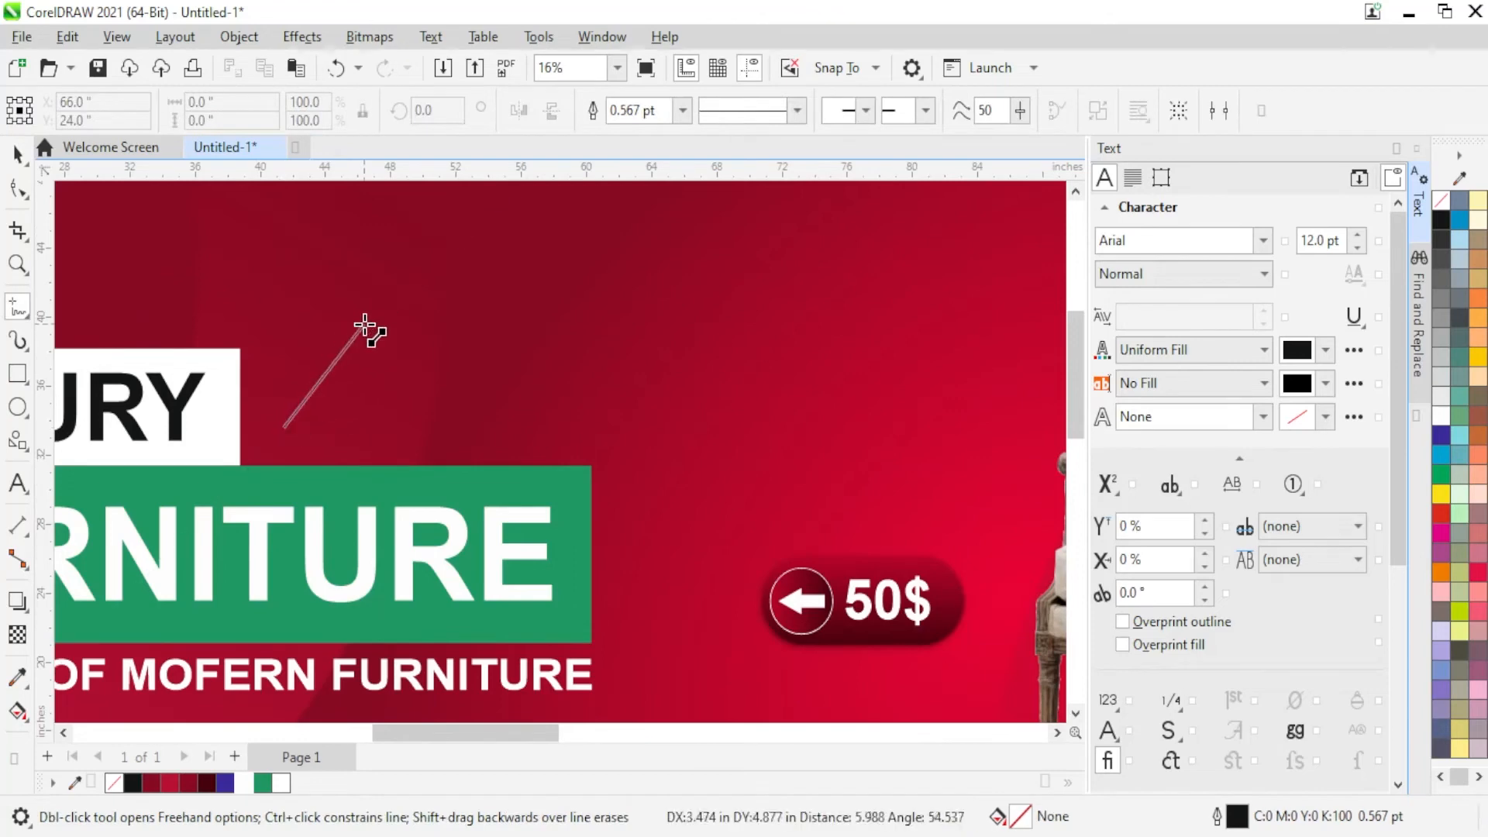
click(346, 345)
key(space)
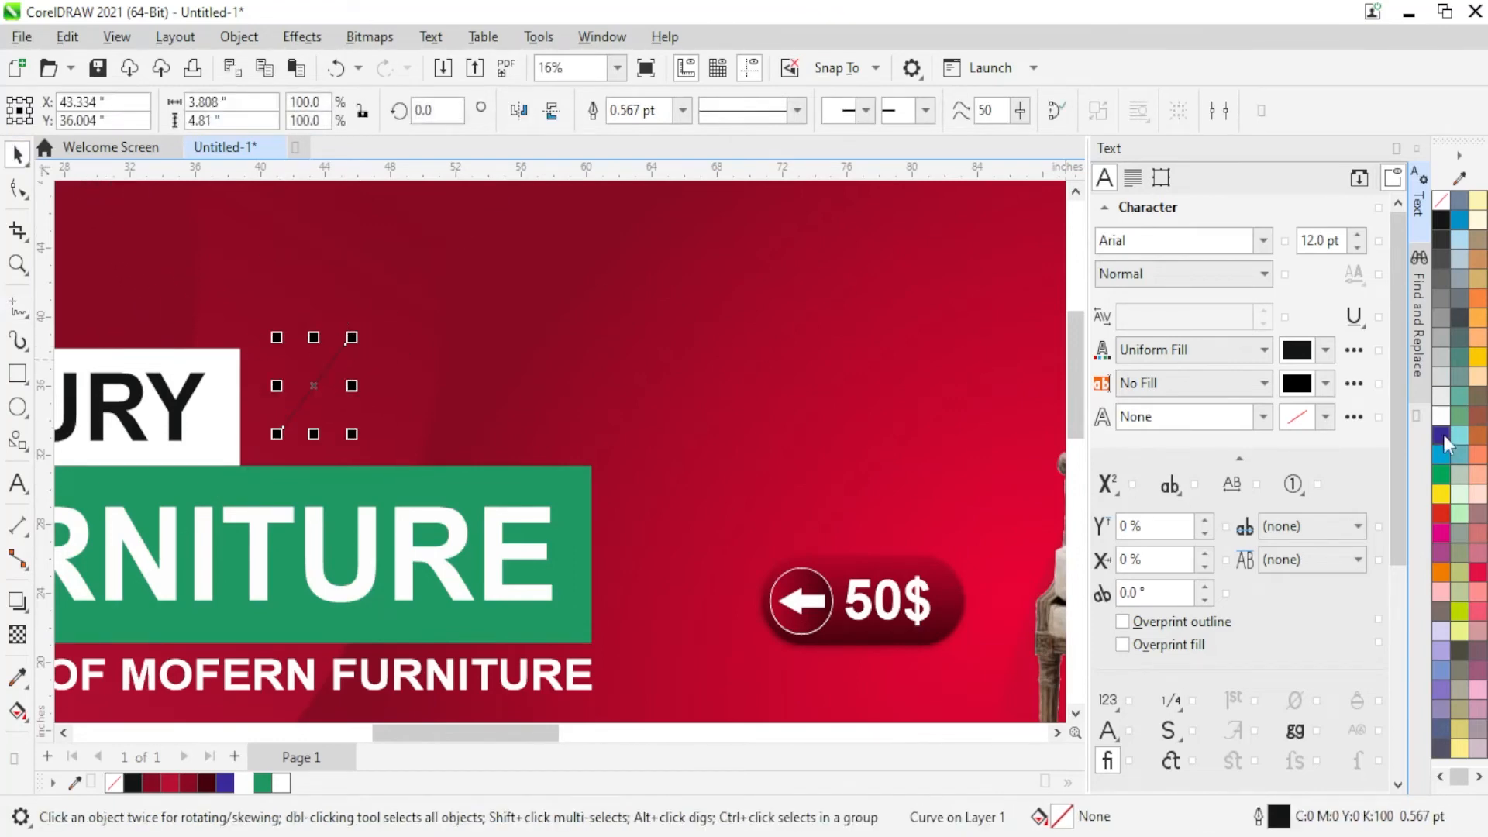
Step: Color the slanted line white and set its outline width to 10 points
right_click(1441, 435)
click(1440, 440)
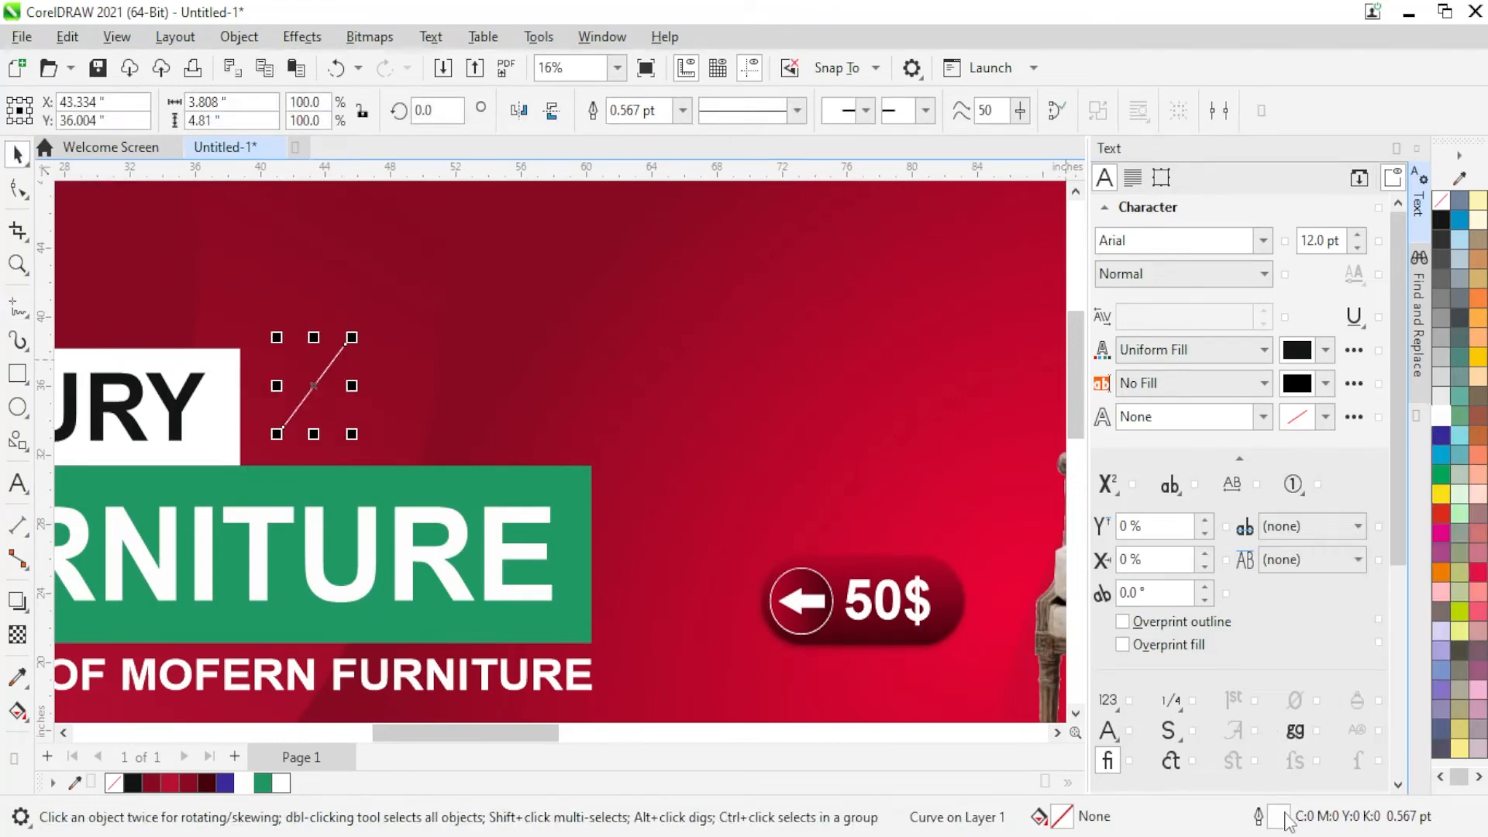
double_click(1286, 820)
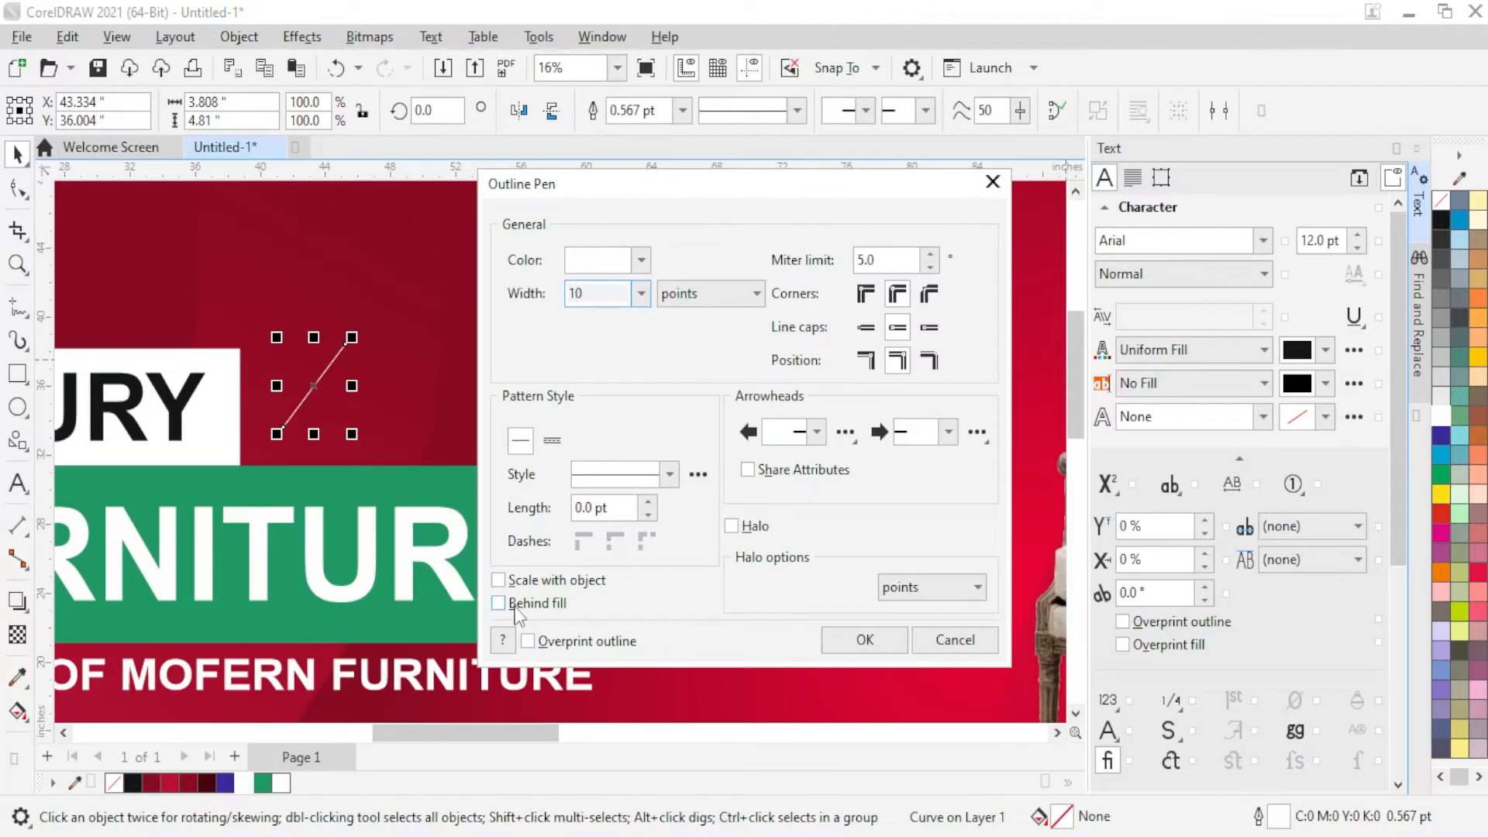
click(865, 641)
scroll(329, 379, up, 2)
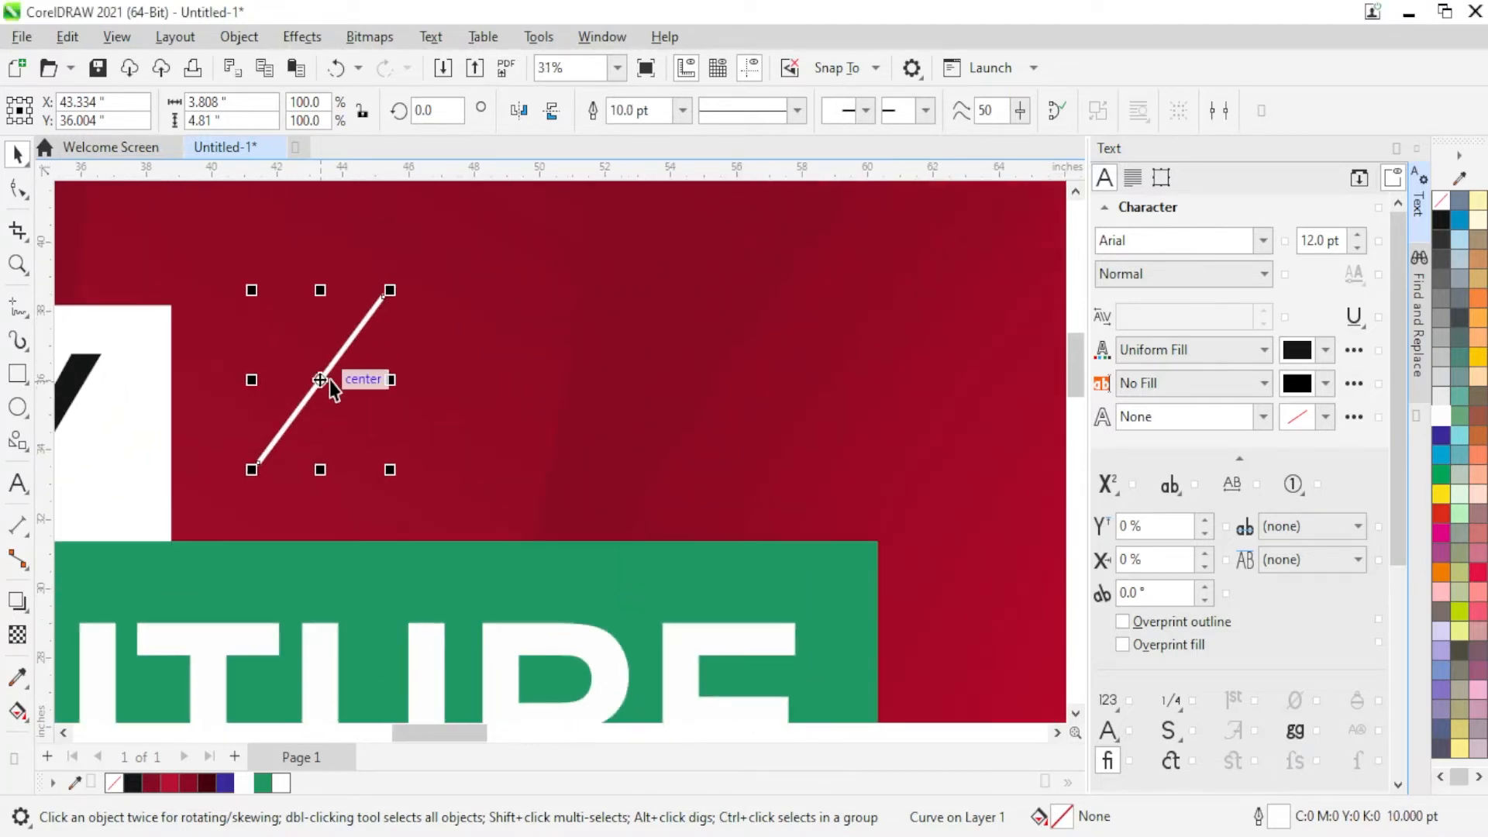
Step: Duplicate the slanted line sideways into an evenly spaced row of eight parallel lines above the FURNITURE box
drag(328, 380, 376, 388)
key(ctrl+d)
key(ctrl+d)
key(ctrl+d)
key(ctrl+d)
key(ctrl+d)
key(ctrl+d)
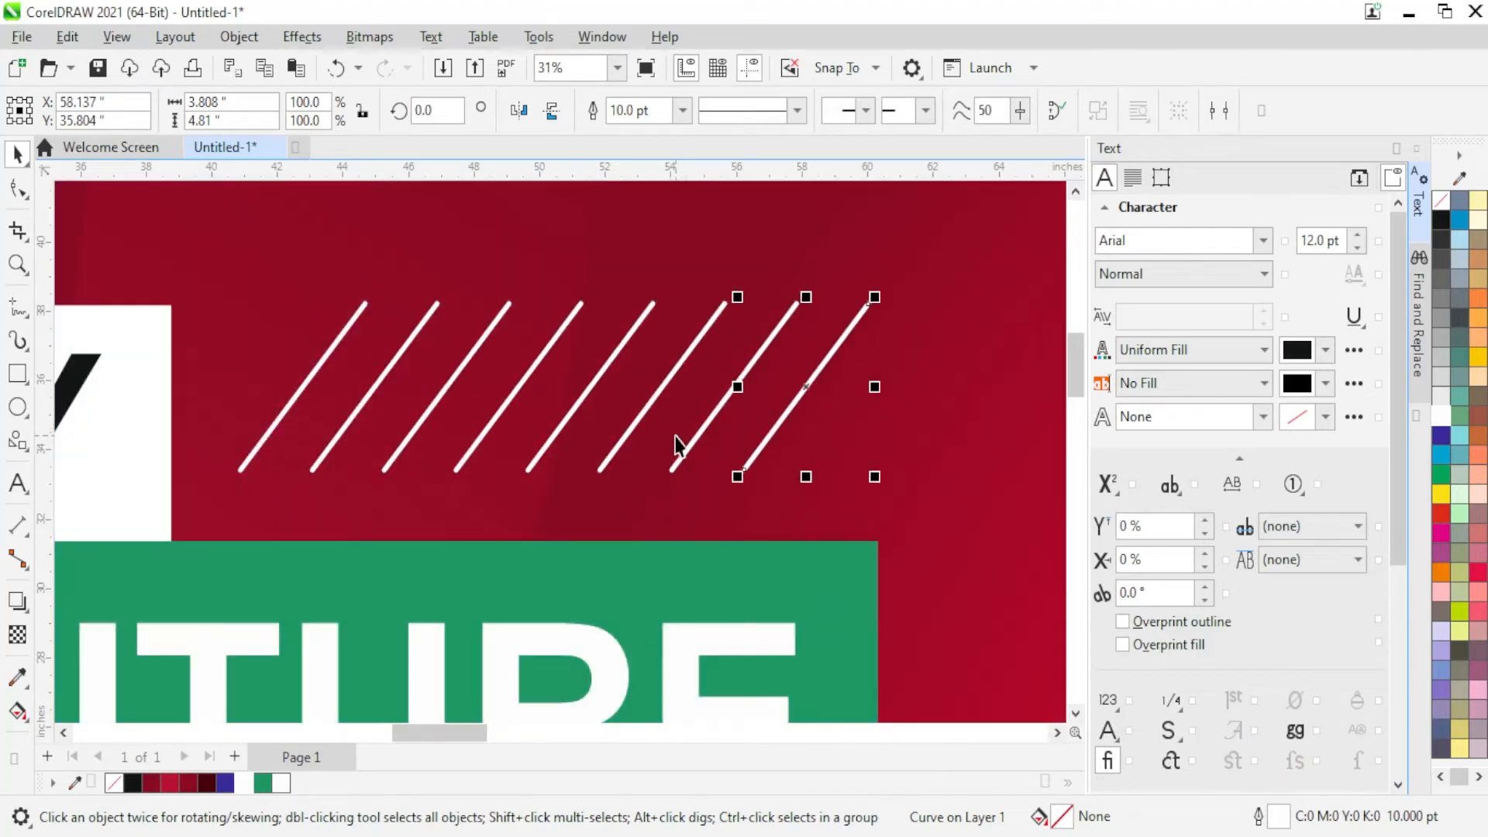
Step: Draw a rectangle about 16.2 by 3.4 in across the slanted lines, leaving their ends outside it
click(18, 375)
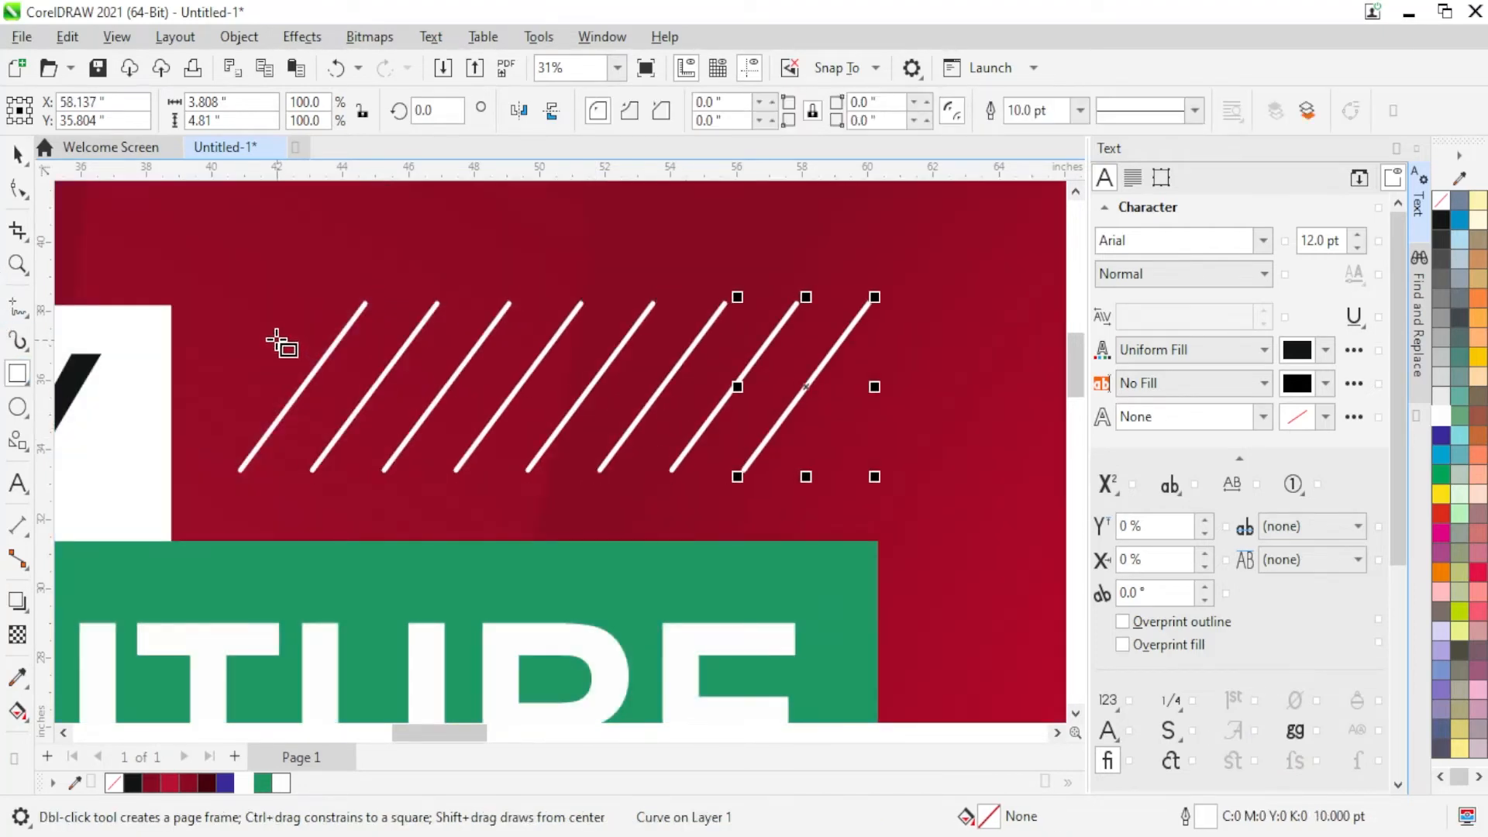
drag(277, 331, 810, 447)
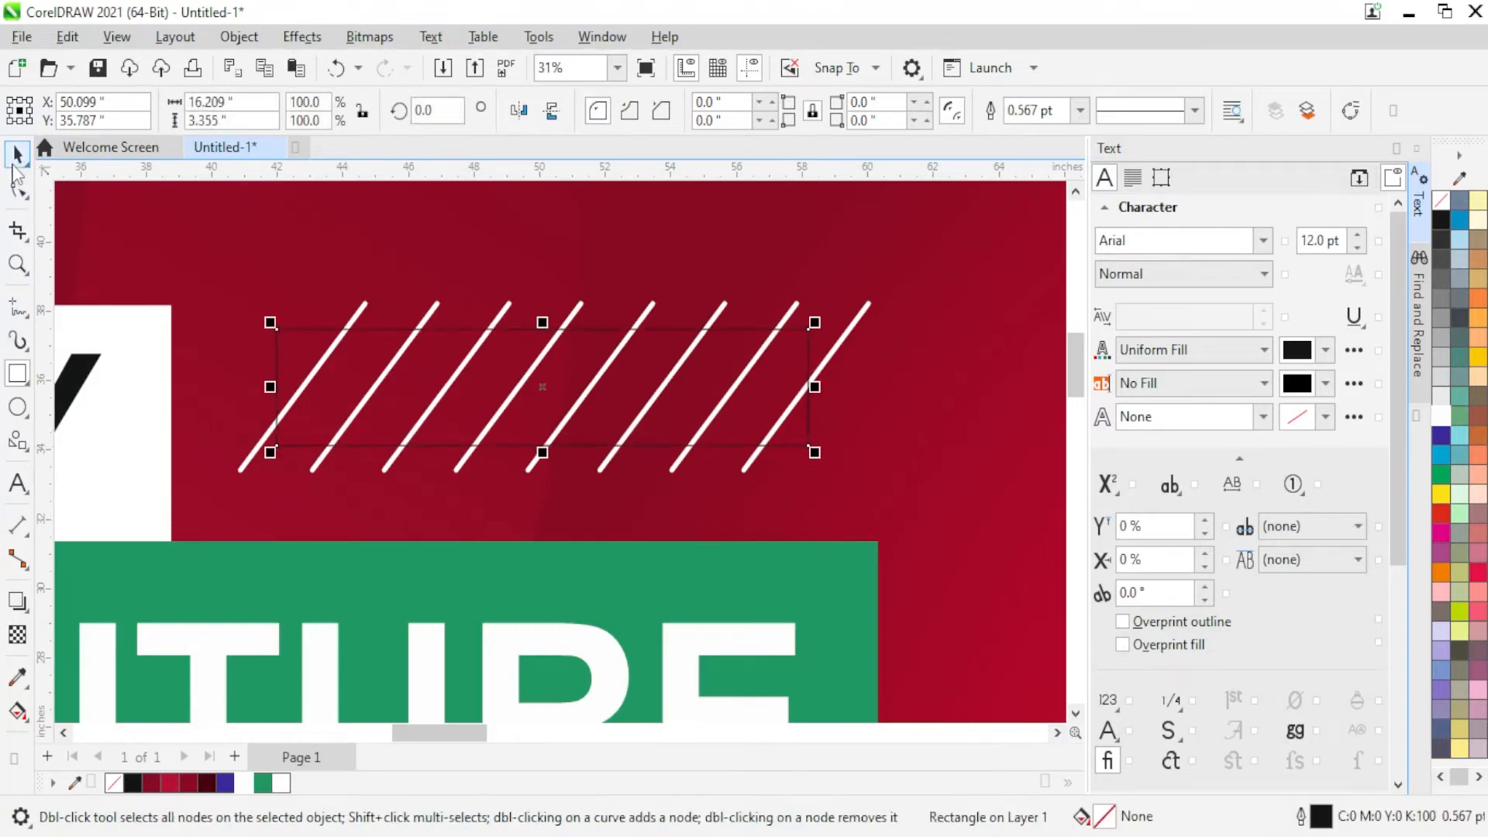
key(space)
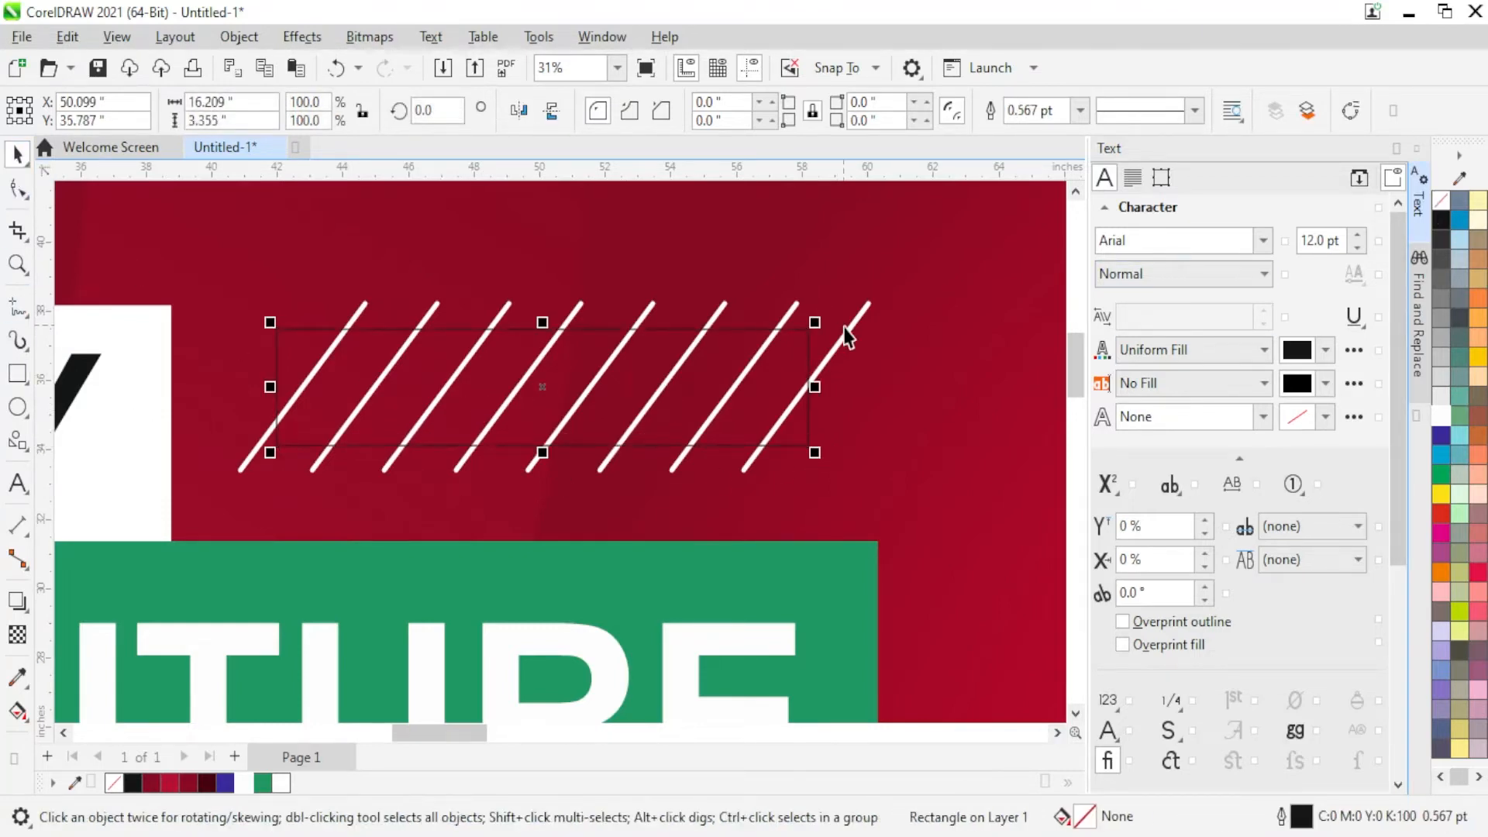
Step: PowerClip the eight slanted lines inside the rectangle
scroll(620, 410, down, 4)
mouse_move(781, 230)
mouse_down()
mouse_move(455, 477)
mouse_move(435, 464)
mouse_up()
scroll(657, 385, up, 3)
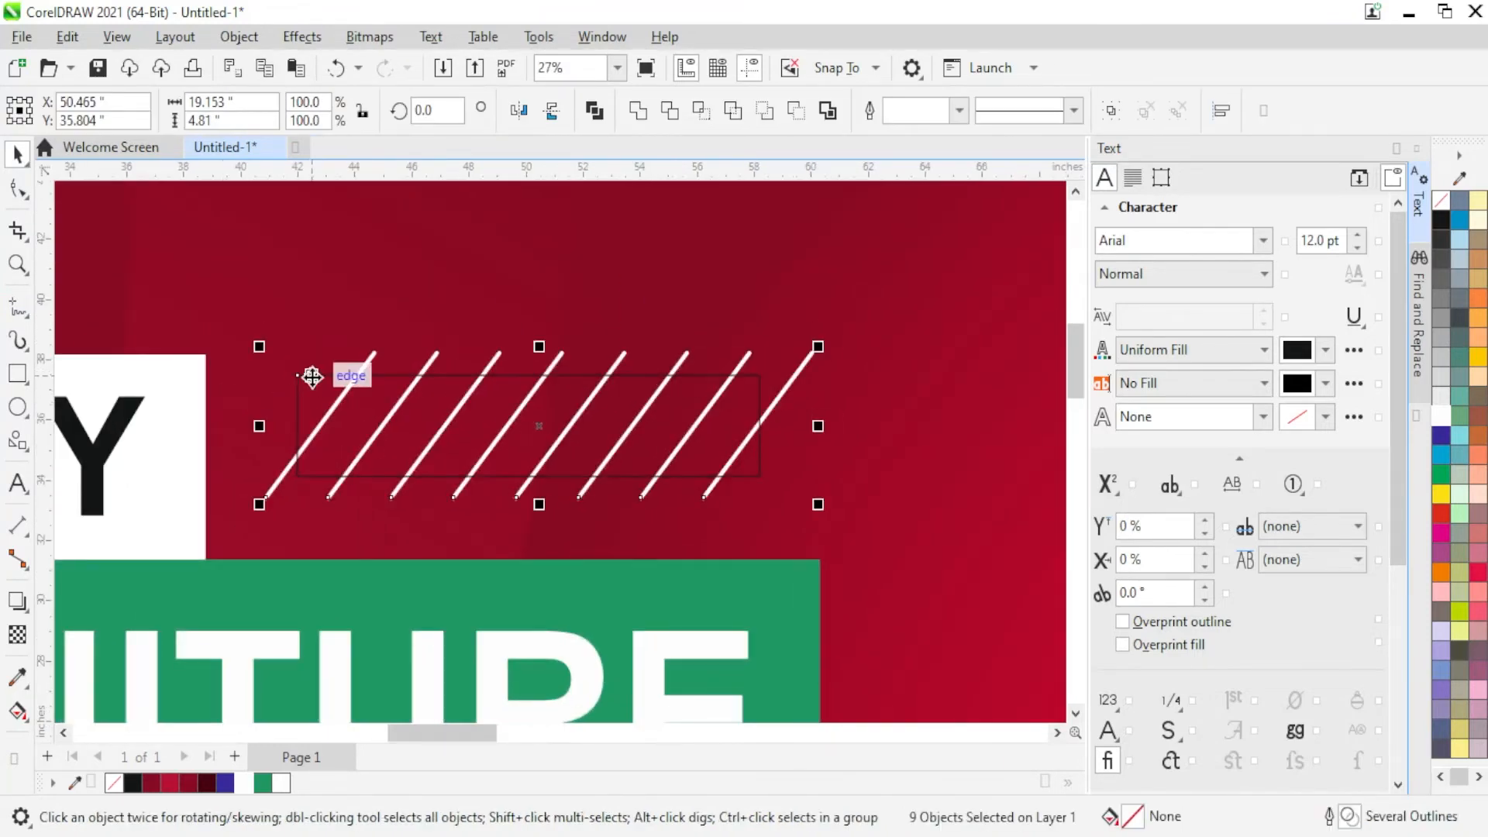
shift+click(736, 420)
right_click(785, 395)
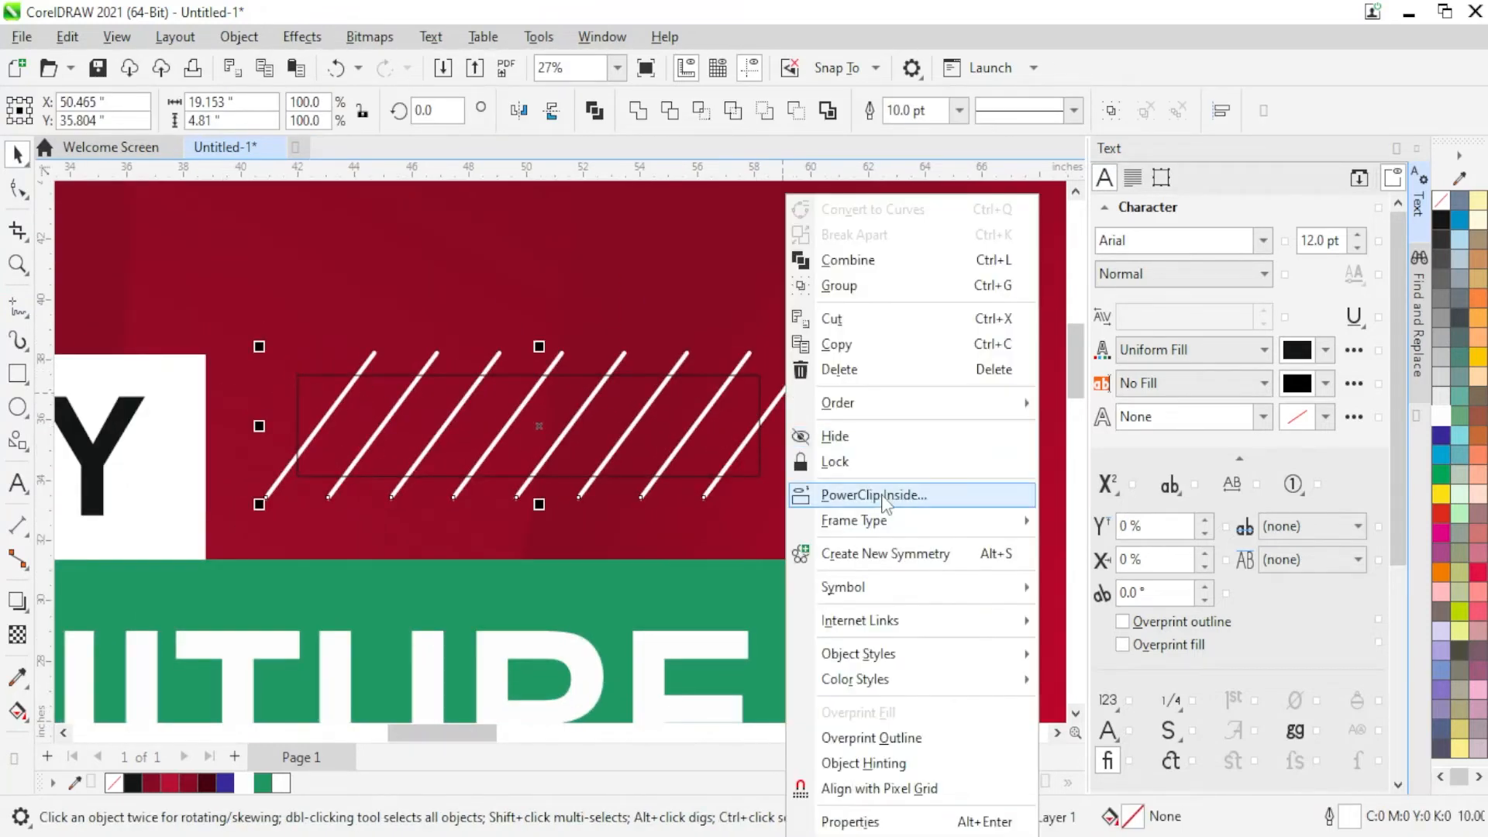
click(820, 491)
click(689, 428)
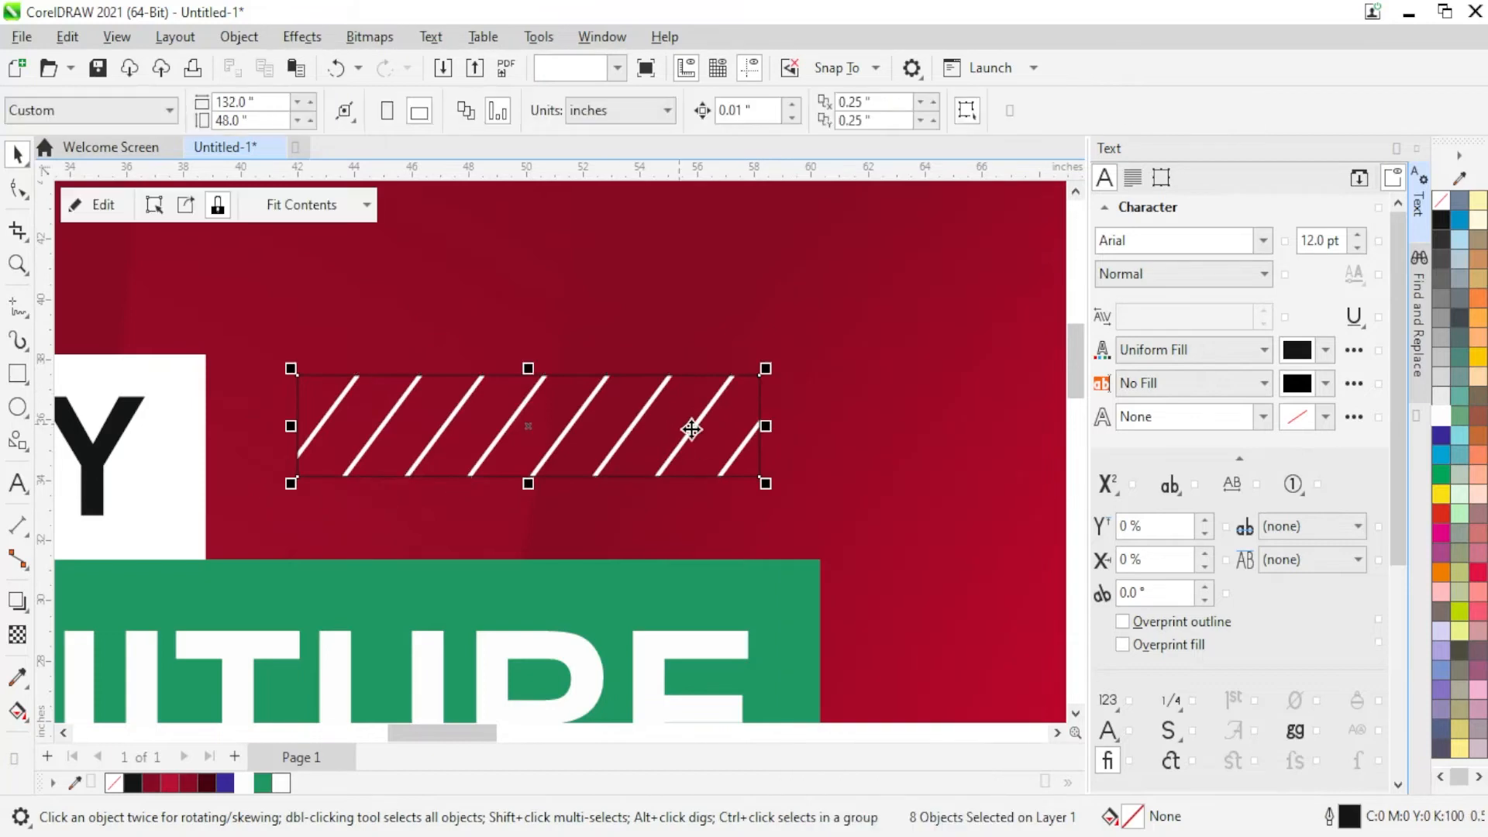
Step: Remove the outline of the rectangle holding the slanted lines and move it slightly down toward the FURNITURE box
right_click(1440, 203)
click(1372, 219)
drag(631, 425, 634, 449)
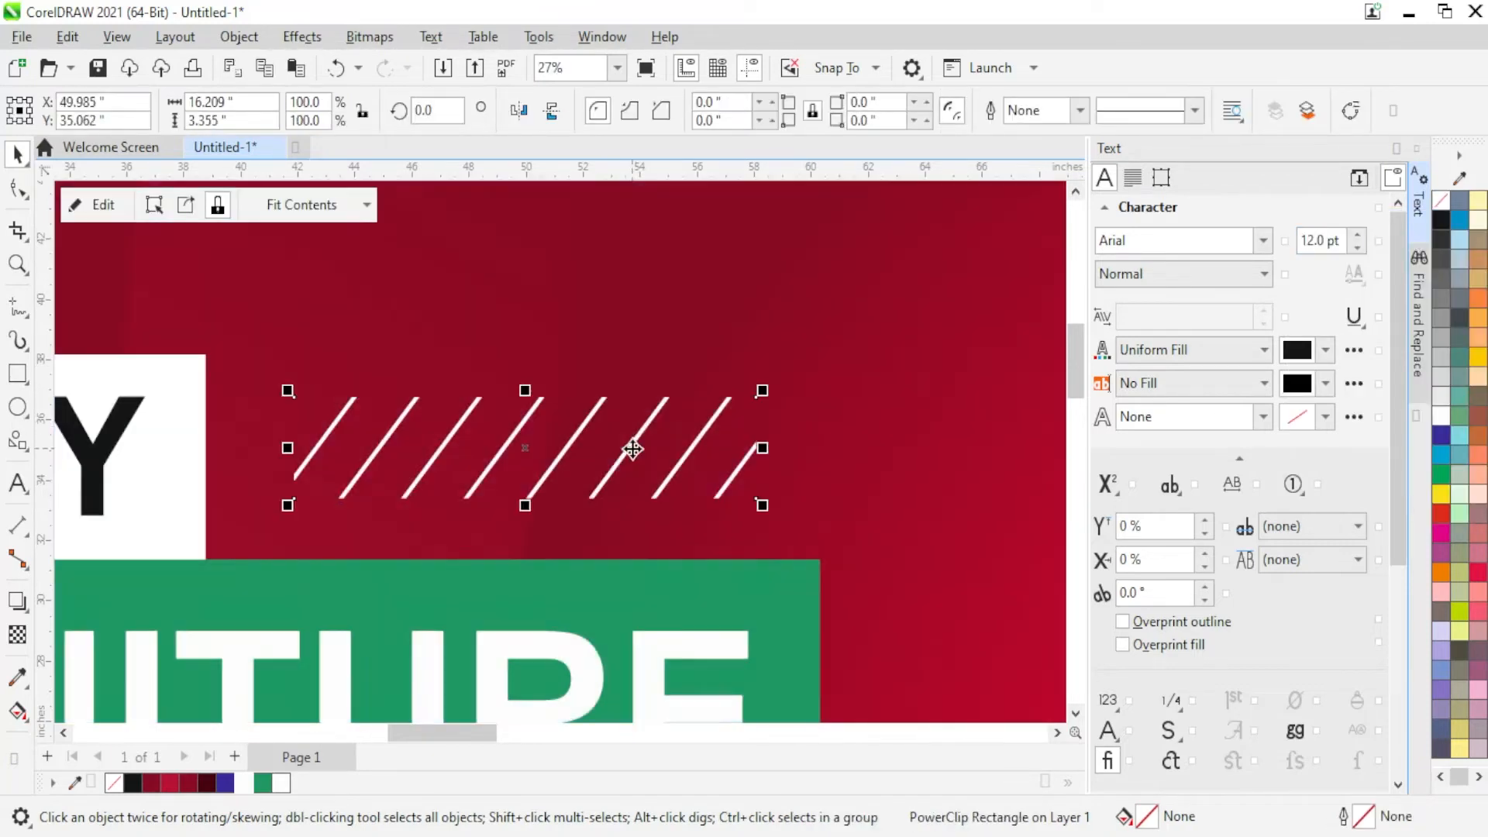
scroll(634, 448, down, 2)
click(592, 302)
scroll(607, 420, down, 1)
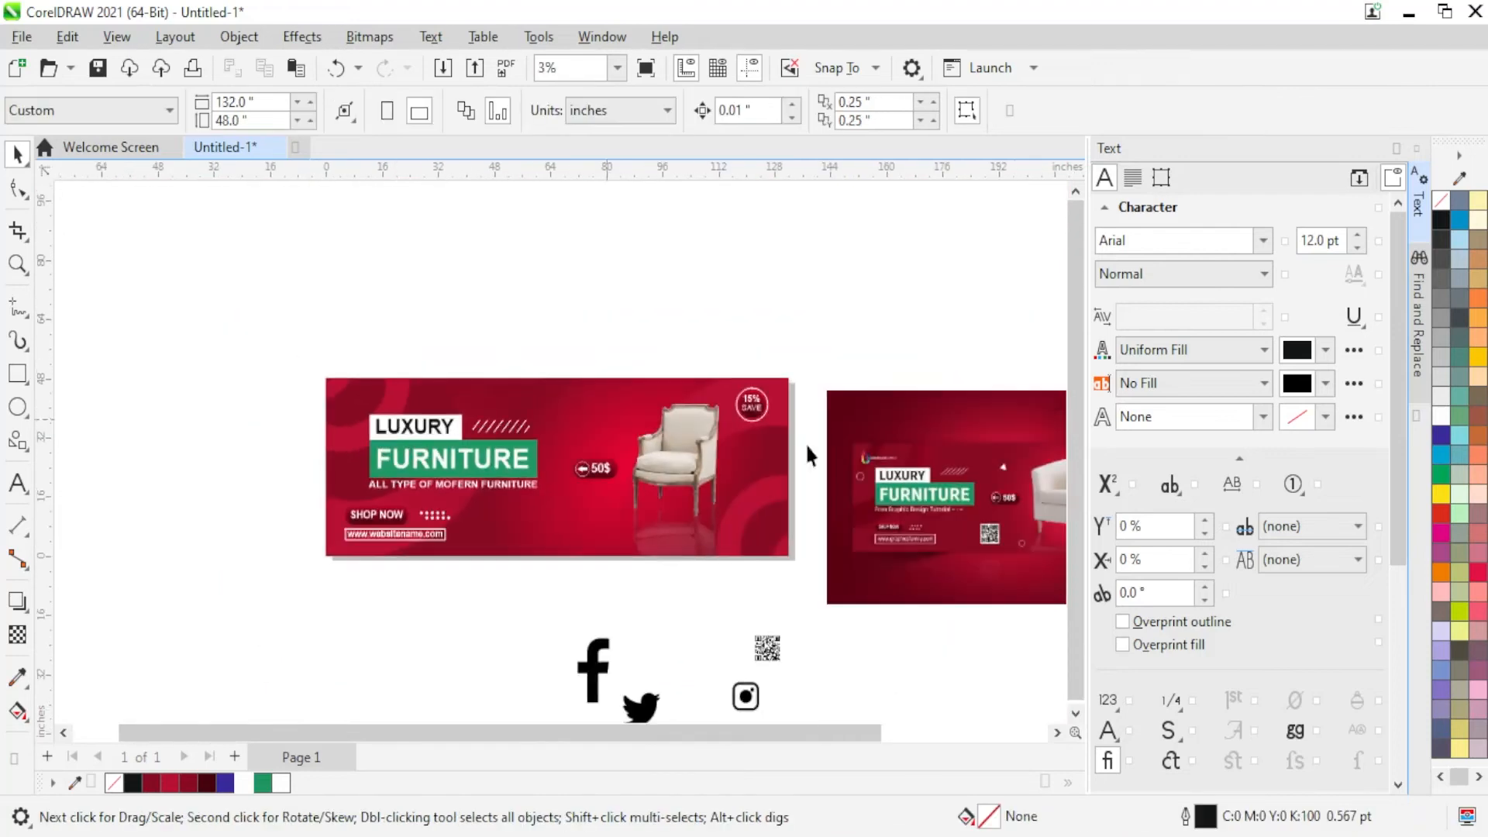
Step: Draw a square about 7.8 in wide over the banner's upper edge, between the heading and the chair
scroll(1017, 496, up, 1)
scroll(769, 463, down, 1)
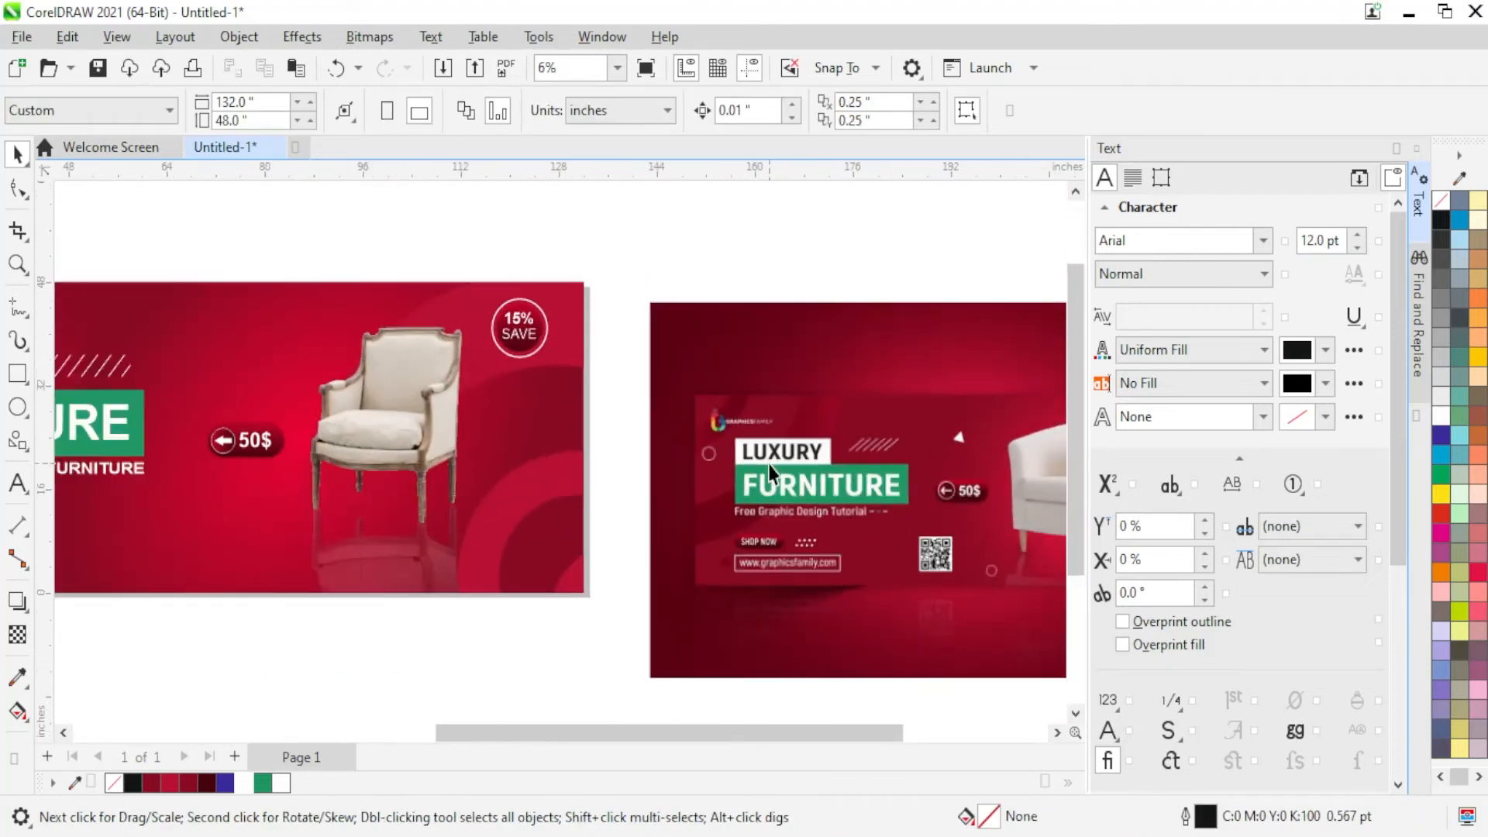
scroll(698, 460, down, 1)
scroll(233, 424, up, 1)
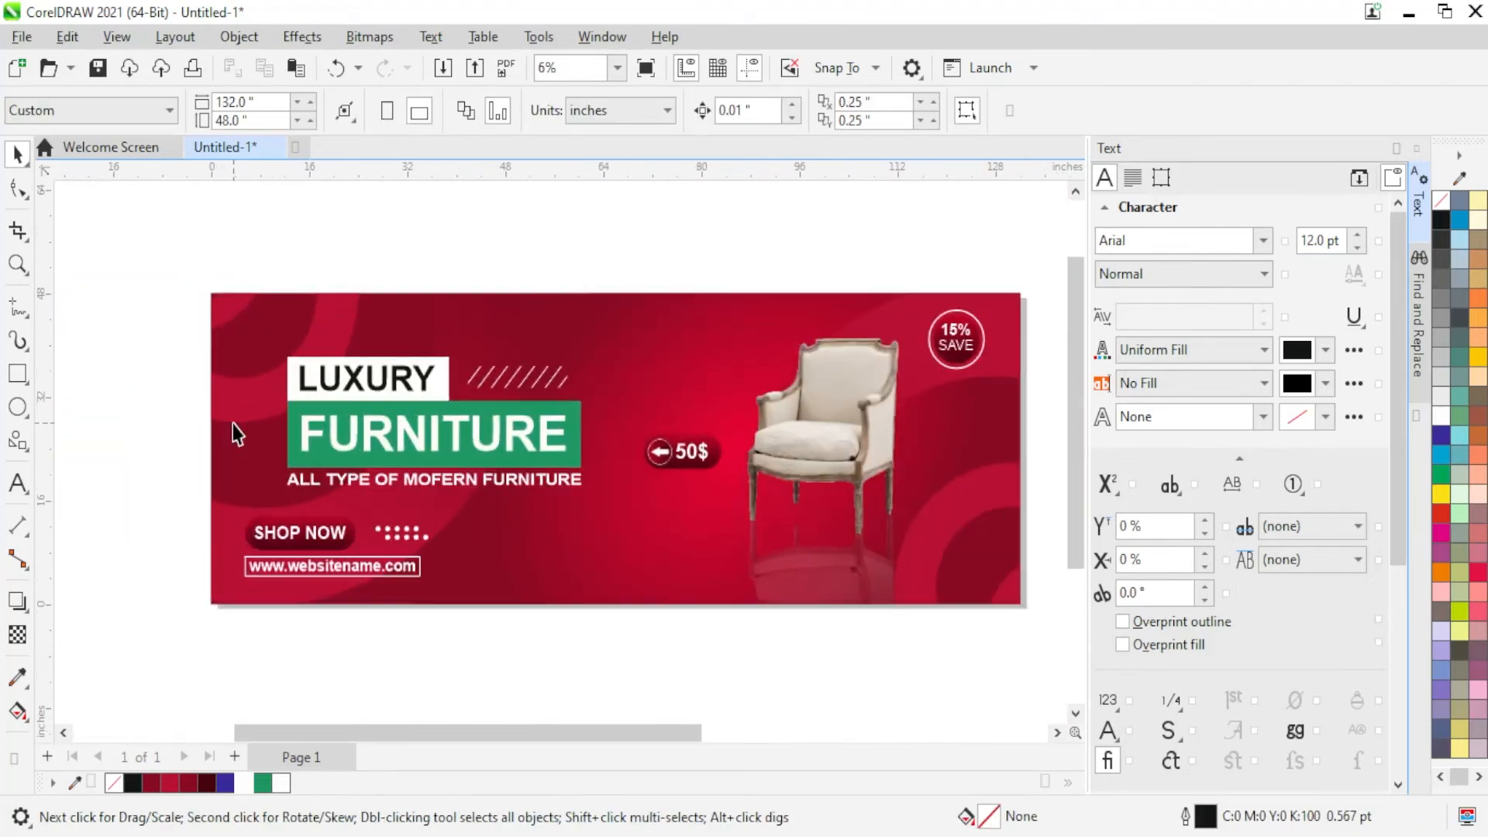
scroll(234, 430, down, 1)
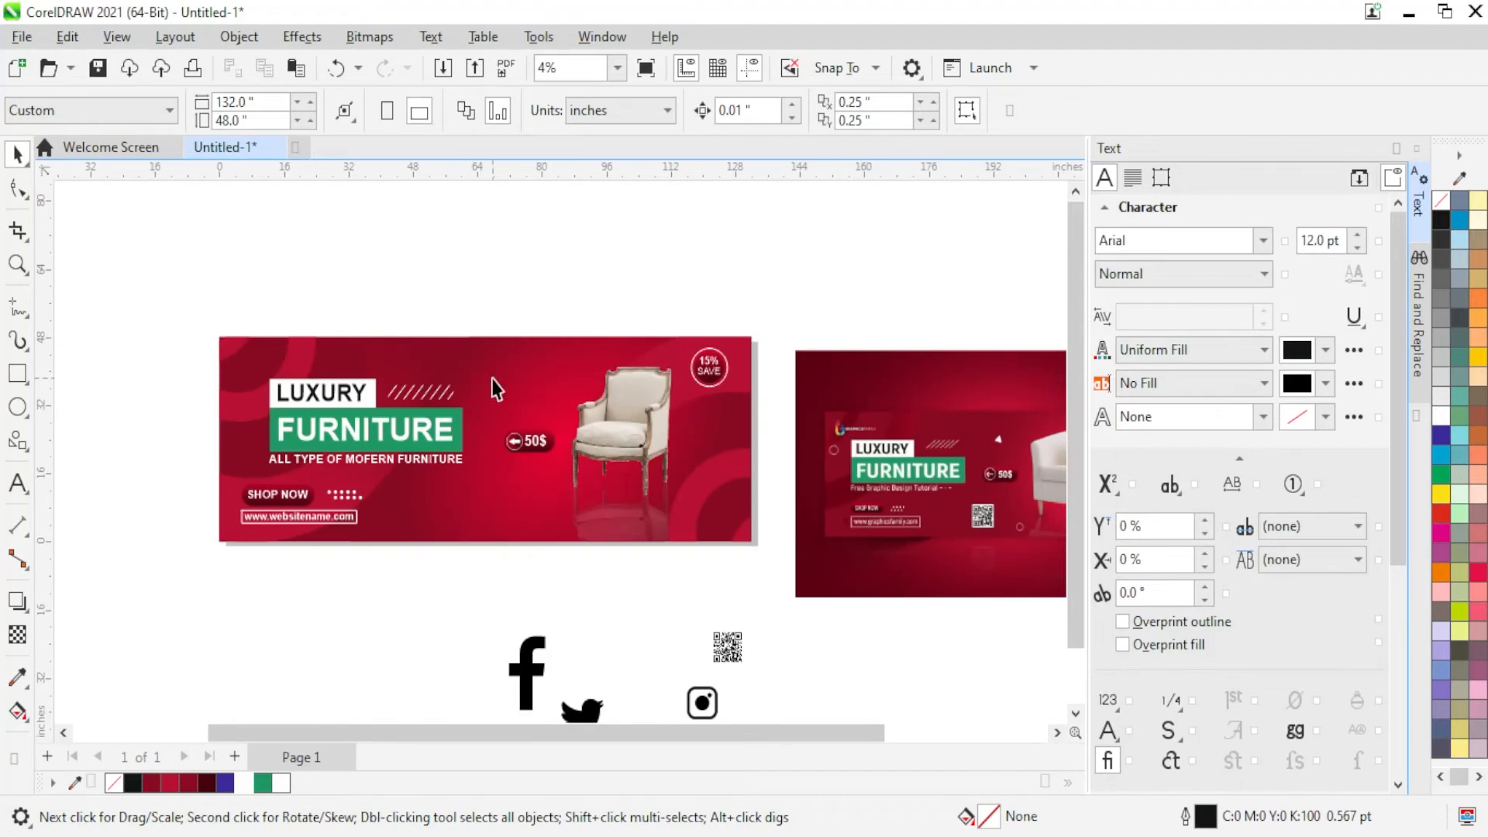
scroll(496, 387, up, 2)
click(17, 373)
drag(403, 290, 517, 254)
click(18, 158)
scroll(480, 452, down, 1)
scroll(378, 268, up, 1)
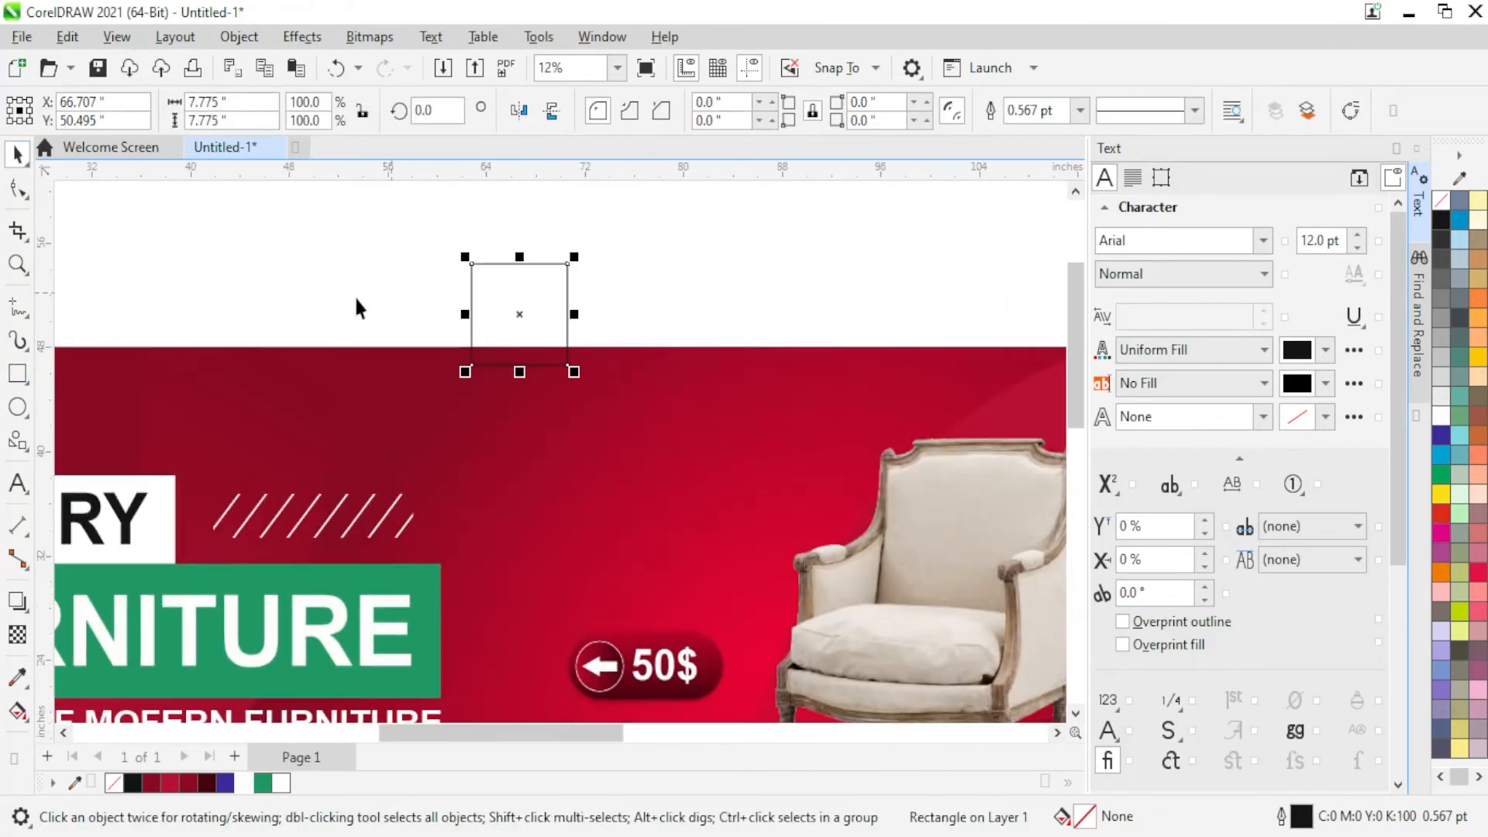
Step: Convert the square to curves and delete its lower-right corner node to form a triangle
key(ctrl+q)
key(F10)
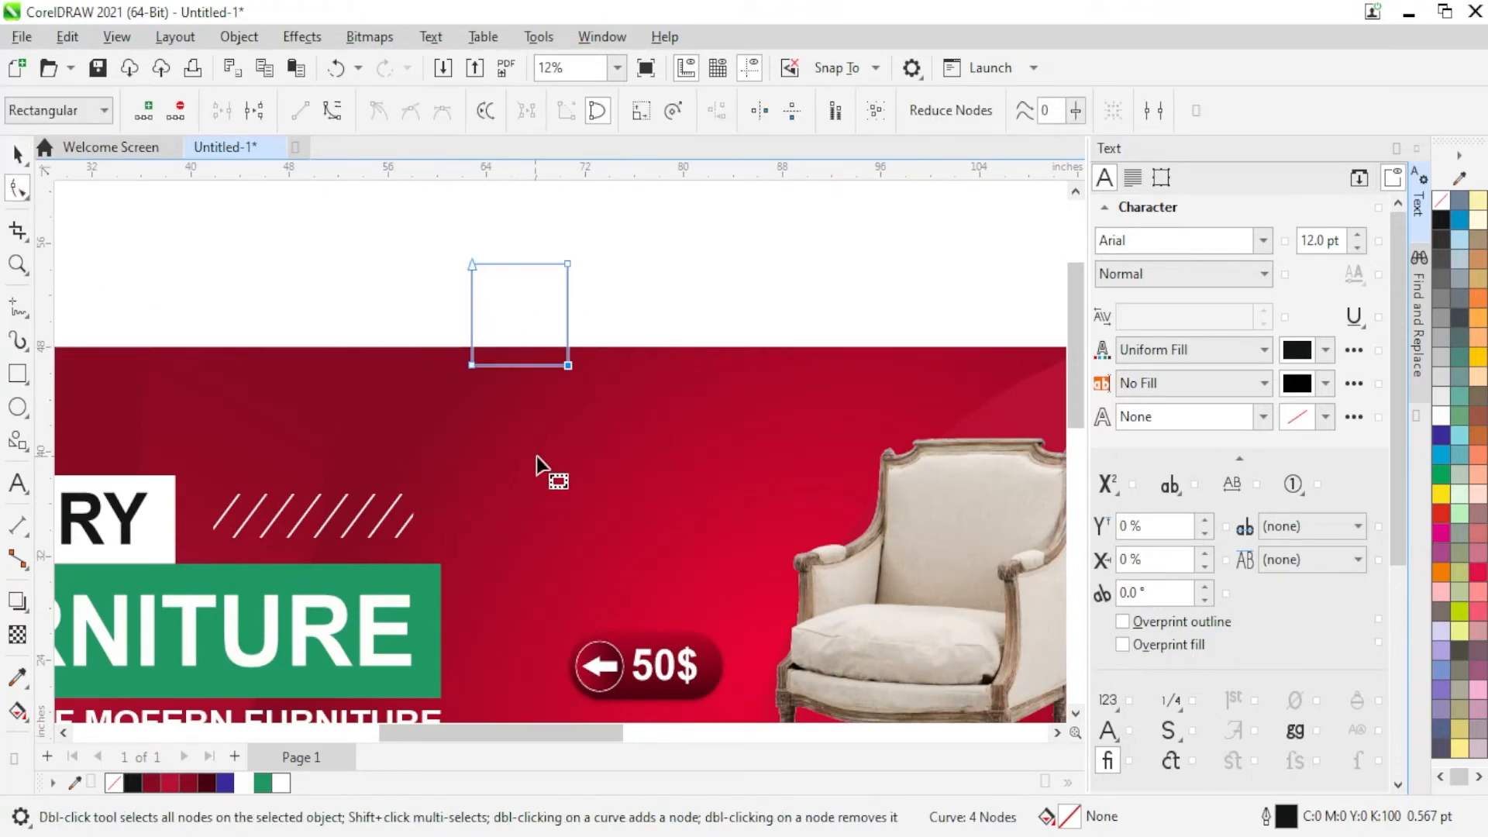
key(Delete)
click(18, 153)
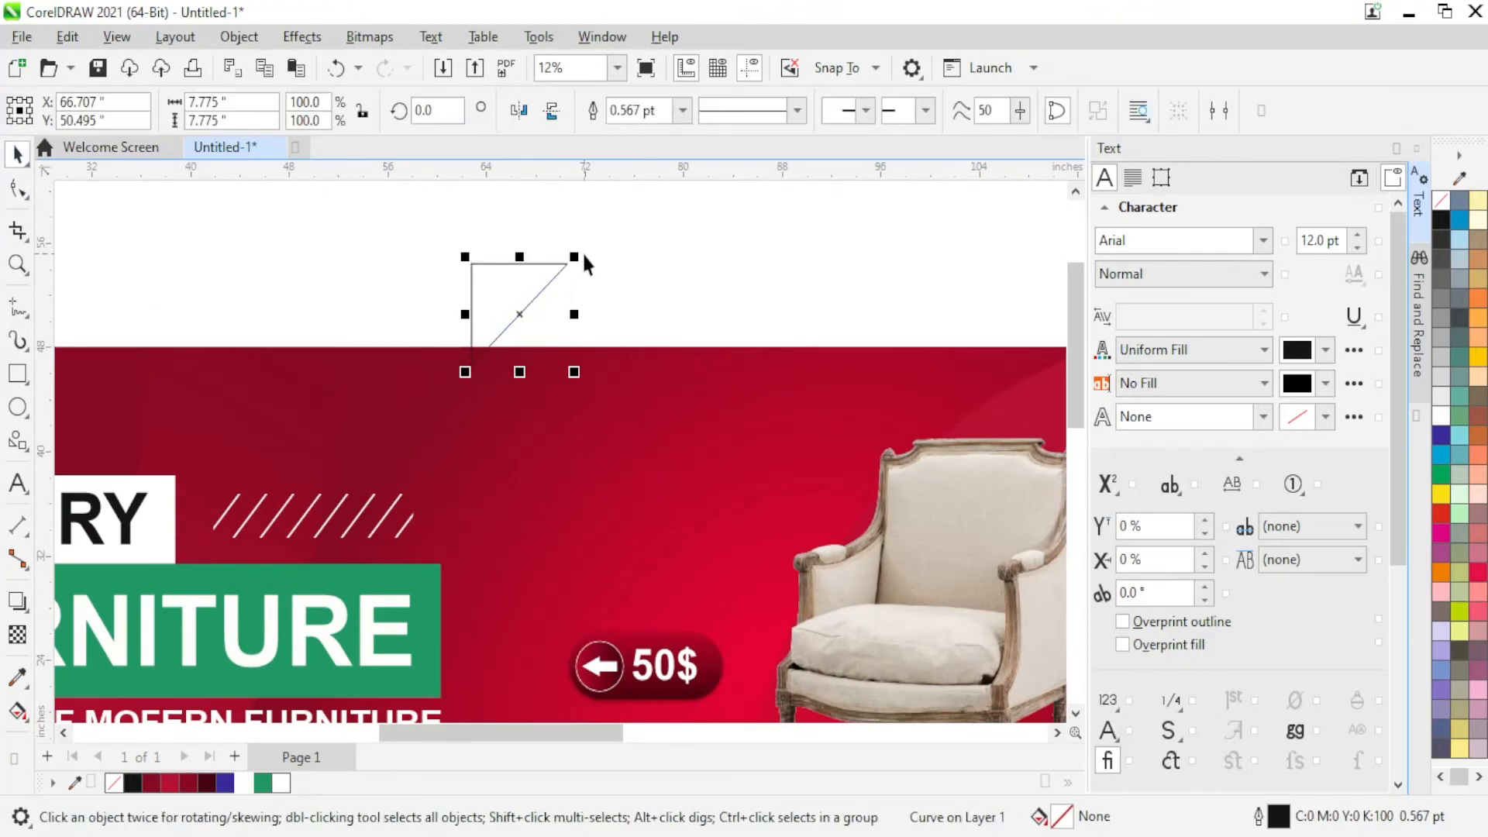
Step: Shrink the triangle to about 4 in wide and place it between the slanted lines and the chair
drag(577, 256, 657, 515)
scroll(676, 528, up, 2)
click(689, 479)
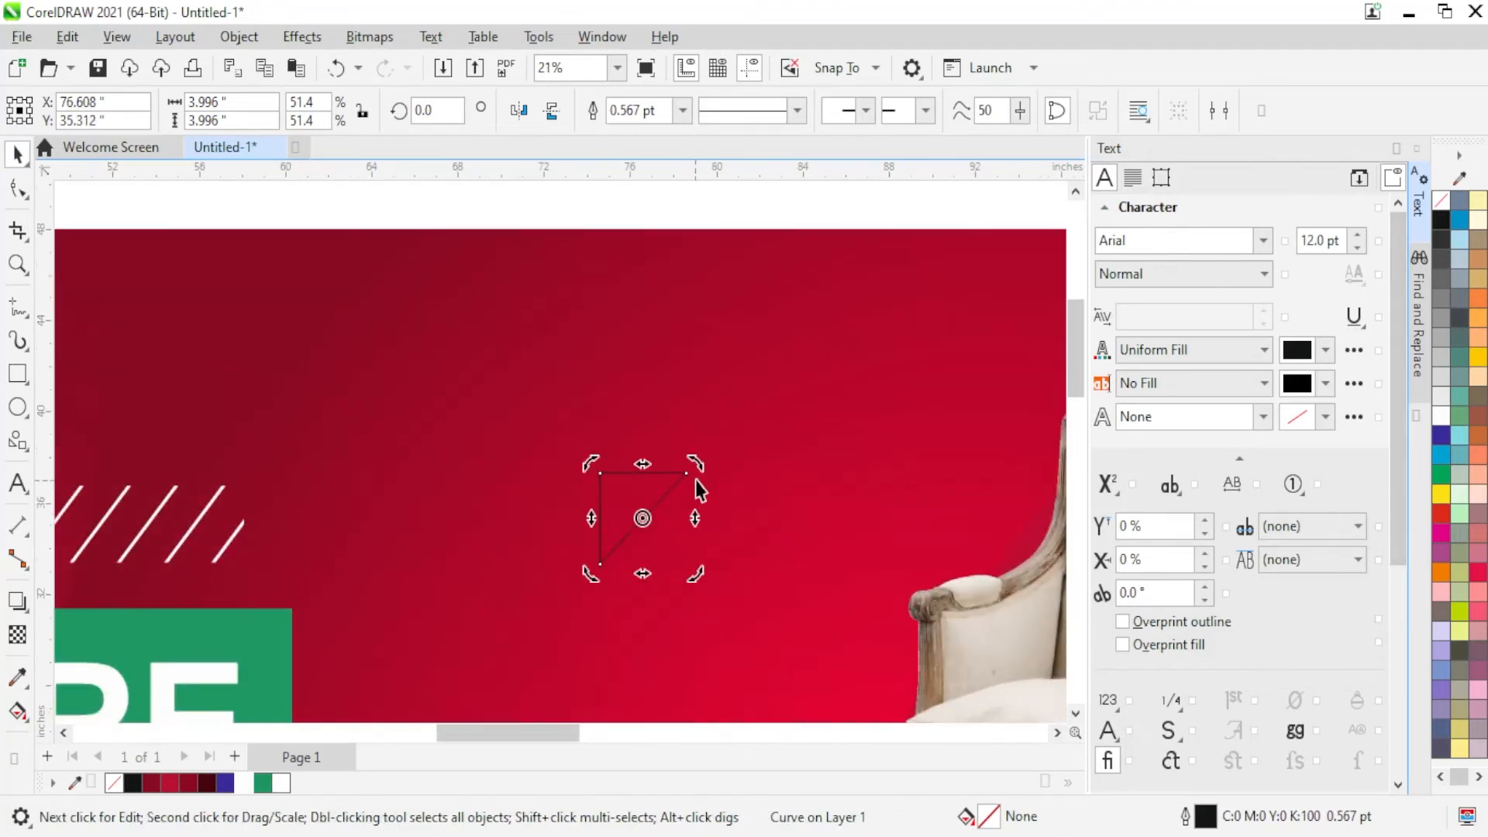
Step: Rotate the triangle to about 340.8 degrees and reshape its lower-left and right corners into more even sides
drag(702, 465, 707, 505)
scroll(645, 543, up, 2)
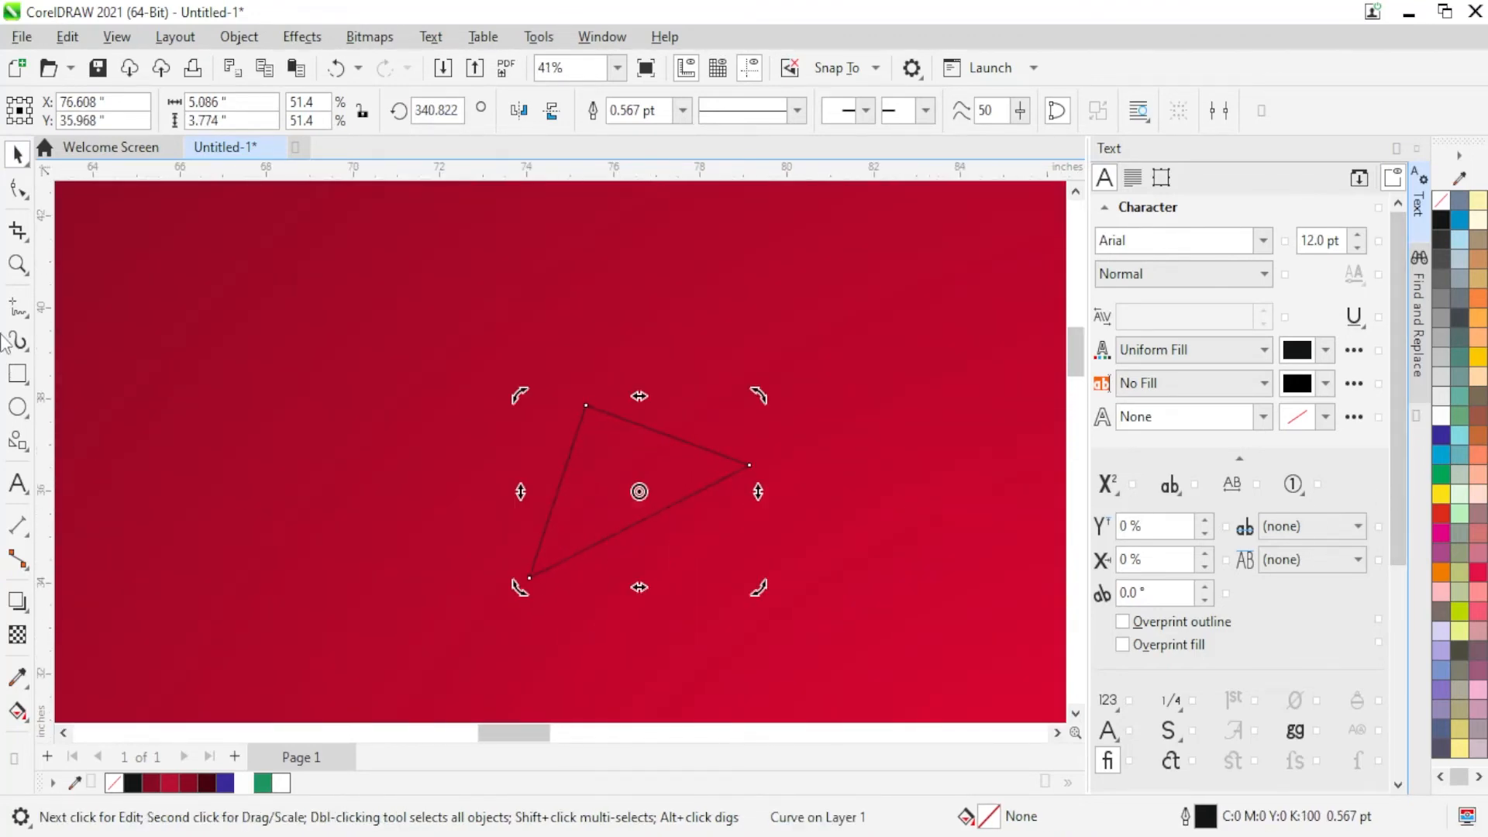
click(17, 192)
drag(529, 577, 570, 557)
drag(750, 465, 718, 480)
click(23, 153)
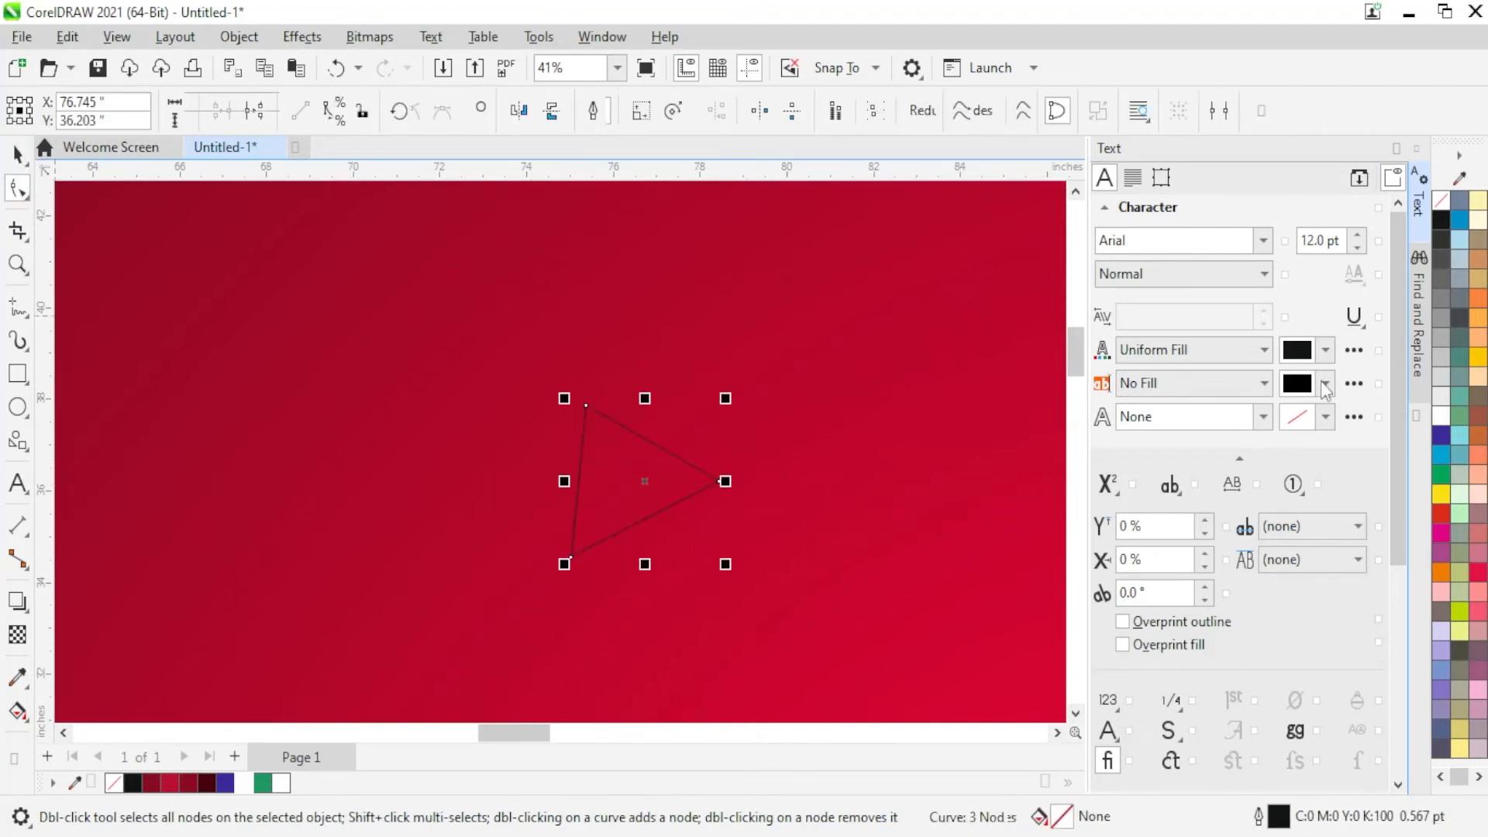
Step: Fill the triangle with white and remove its outline
click(1442, 417)
right_click(1454, 232)
click(1451, 222)
scroll(574, 368, down, 6)
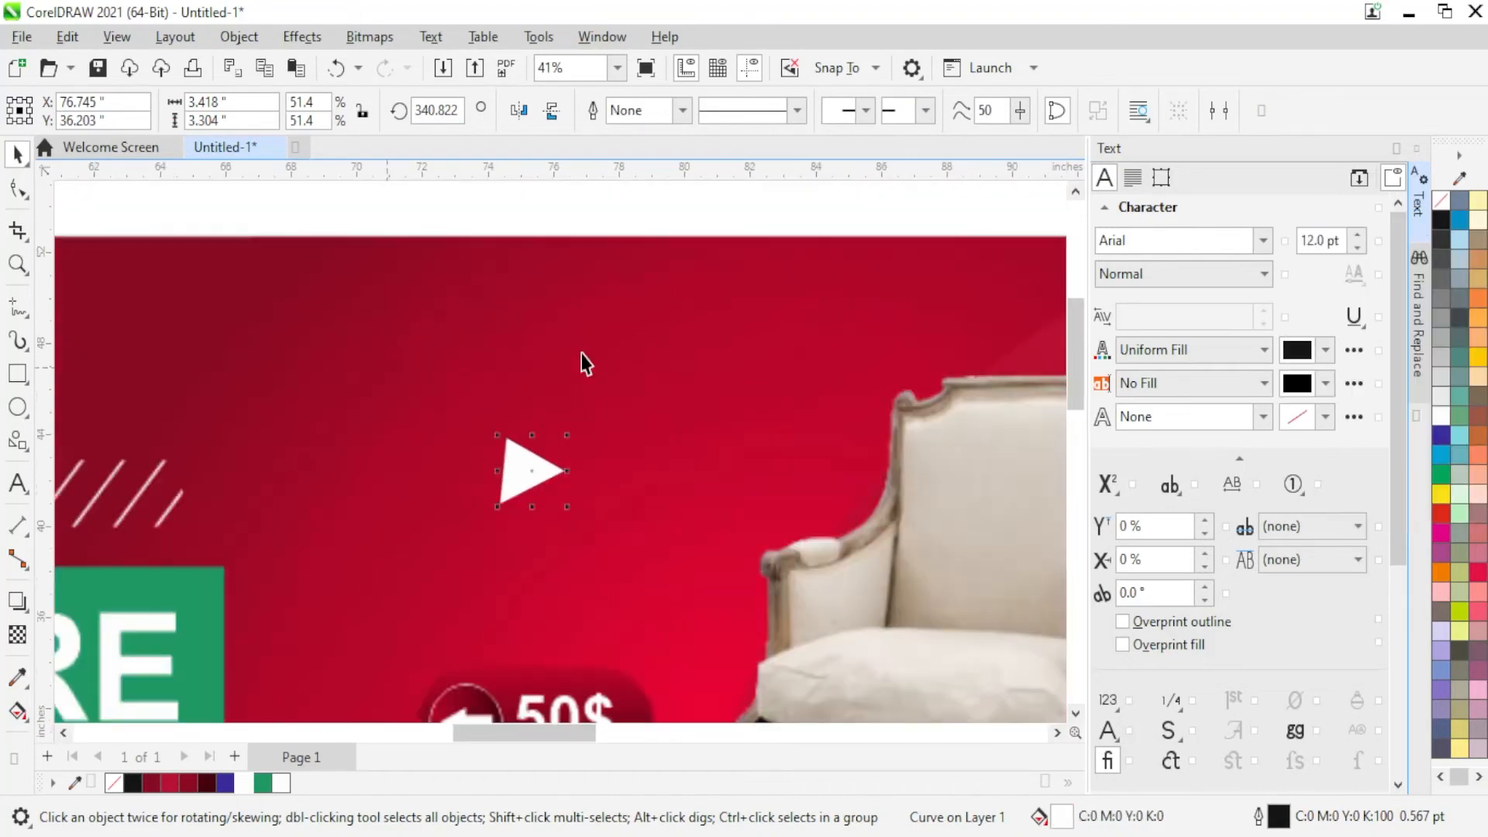
scroll(496, 357, up, 6)
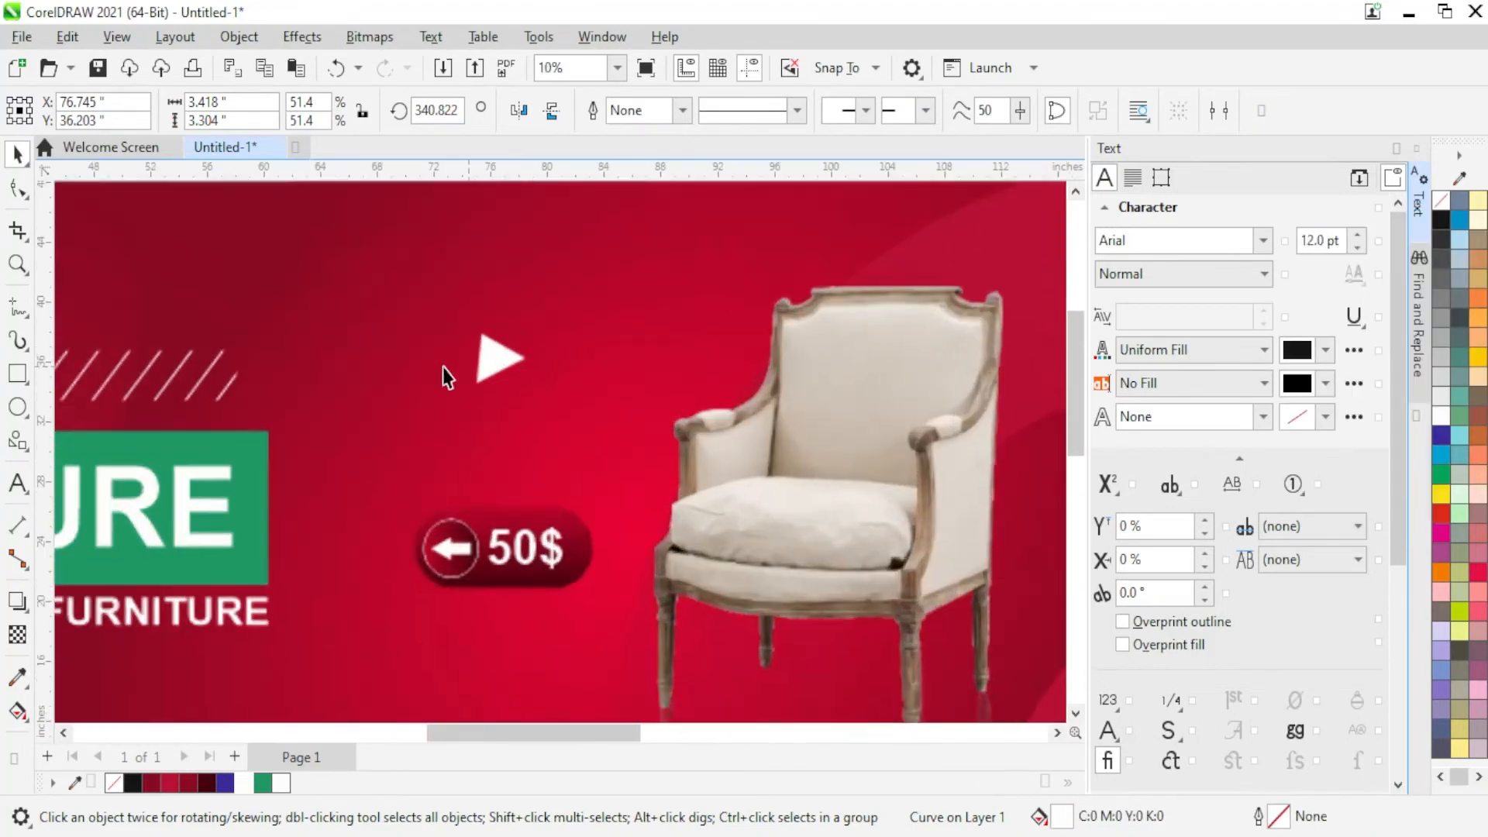
Step: Rotate the white triangle further to about 297.6 degrees
click(607, 344)
drag(688, 255, 705, 348)
scroll(547, 351, down, 6)
scroll(601, 344, down, 3)
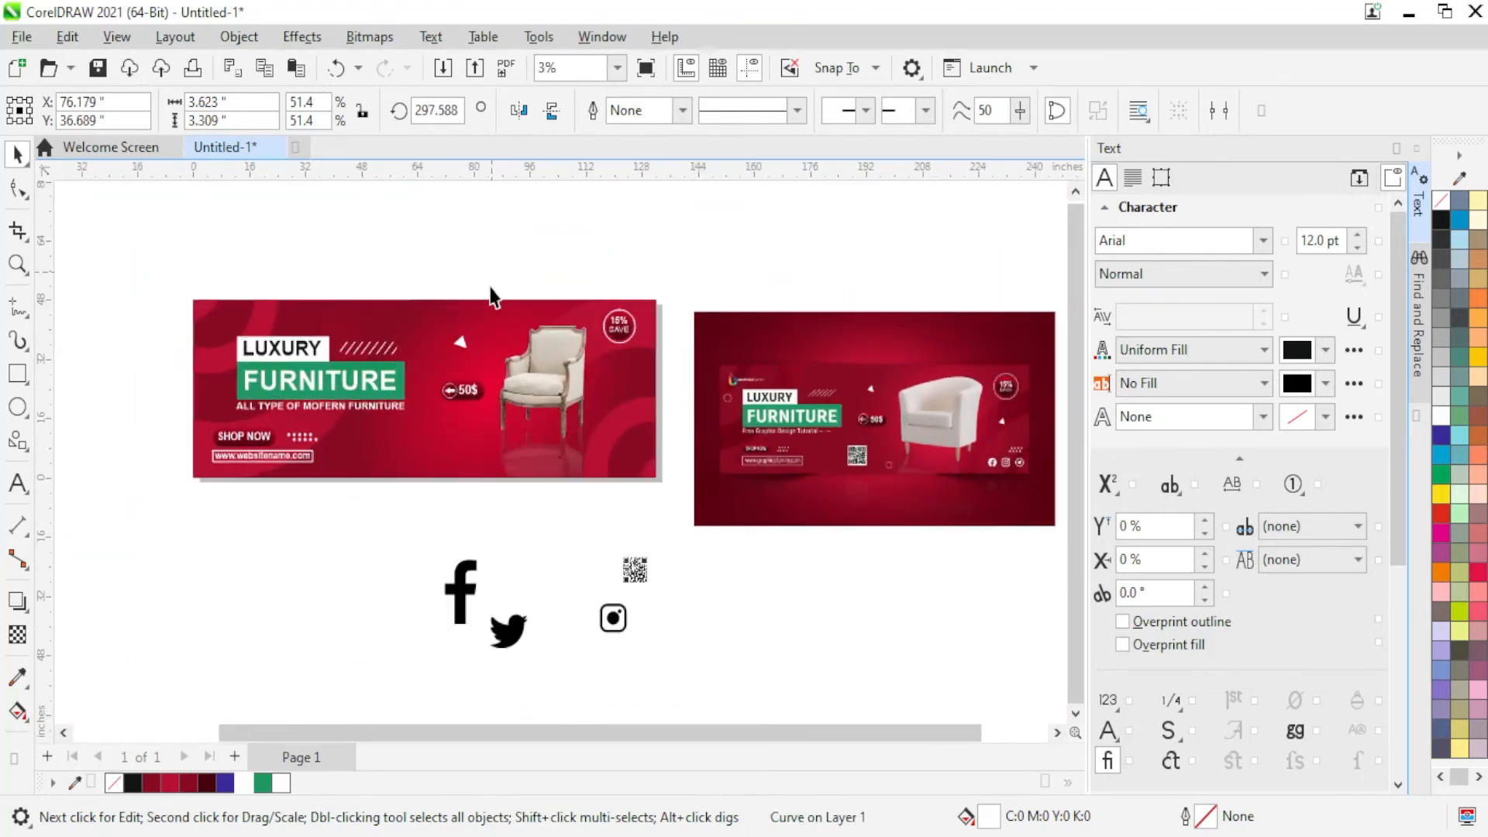
Step: Place a smaller copy of the white triangle beside the chair near the banner's right edge, rotated to about 340.5 degrees
click(460, 342)
drag(460, 342, 648, 405)
scroll(617, 398, up, 5)
click(644, 389)
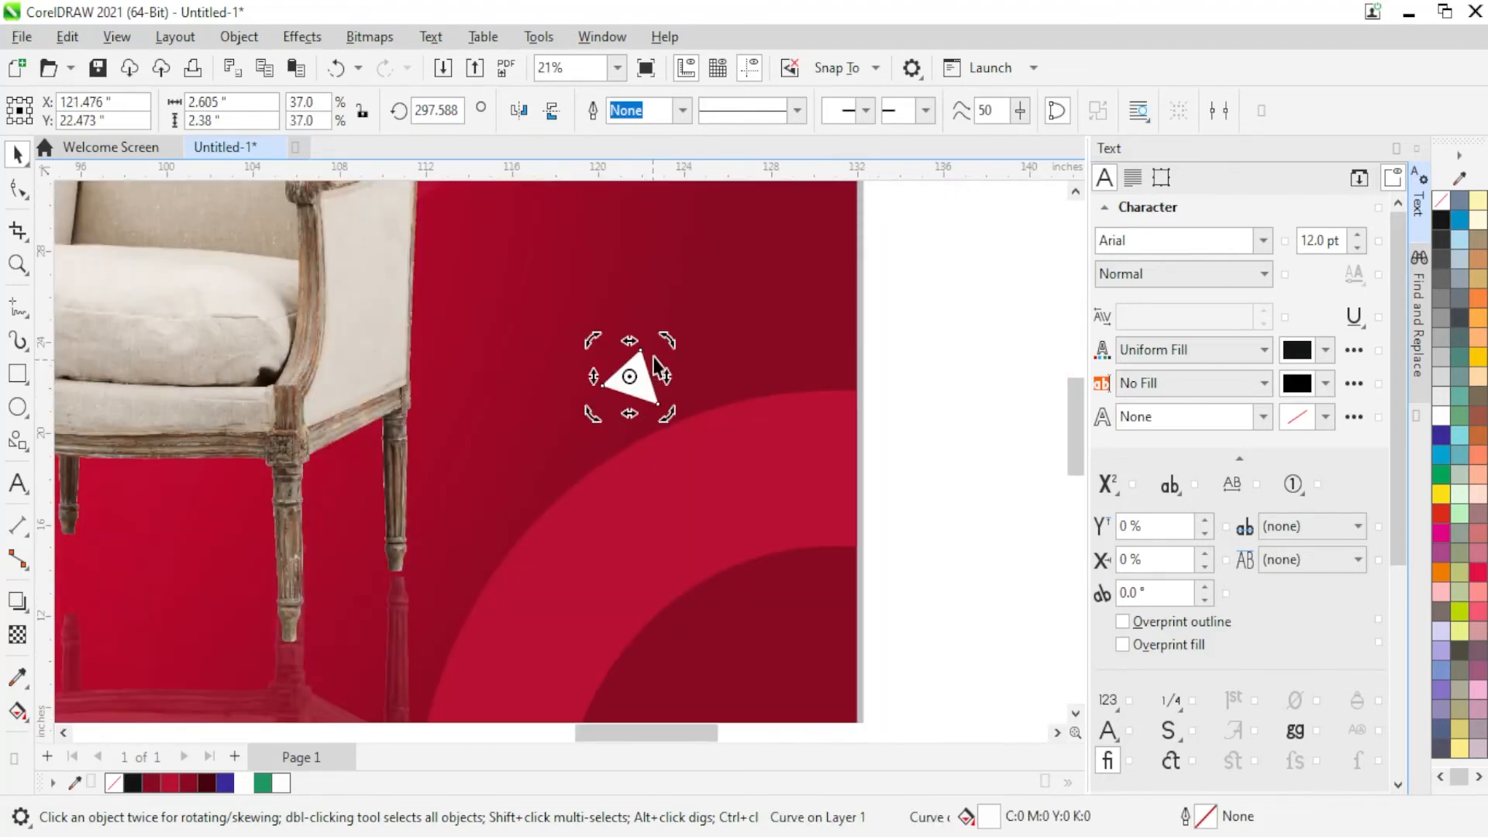
drag(665, 341, 649, 328)
scroll(682, 395, down, 5)
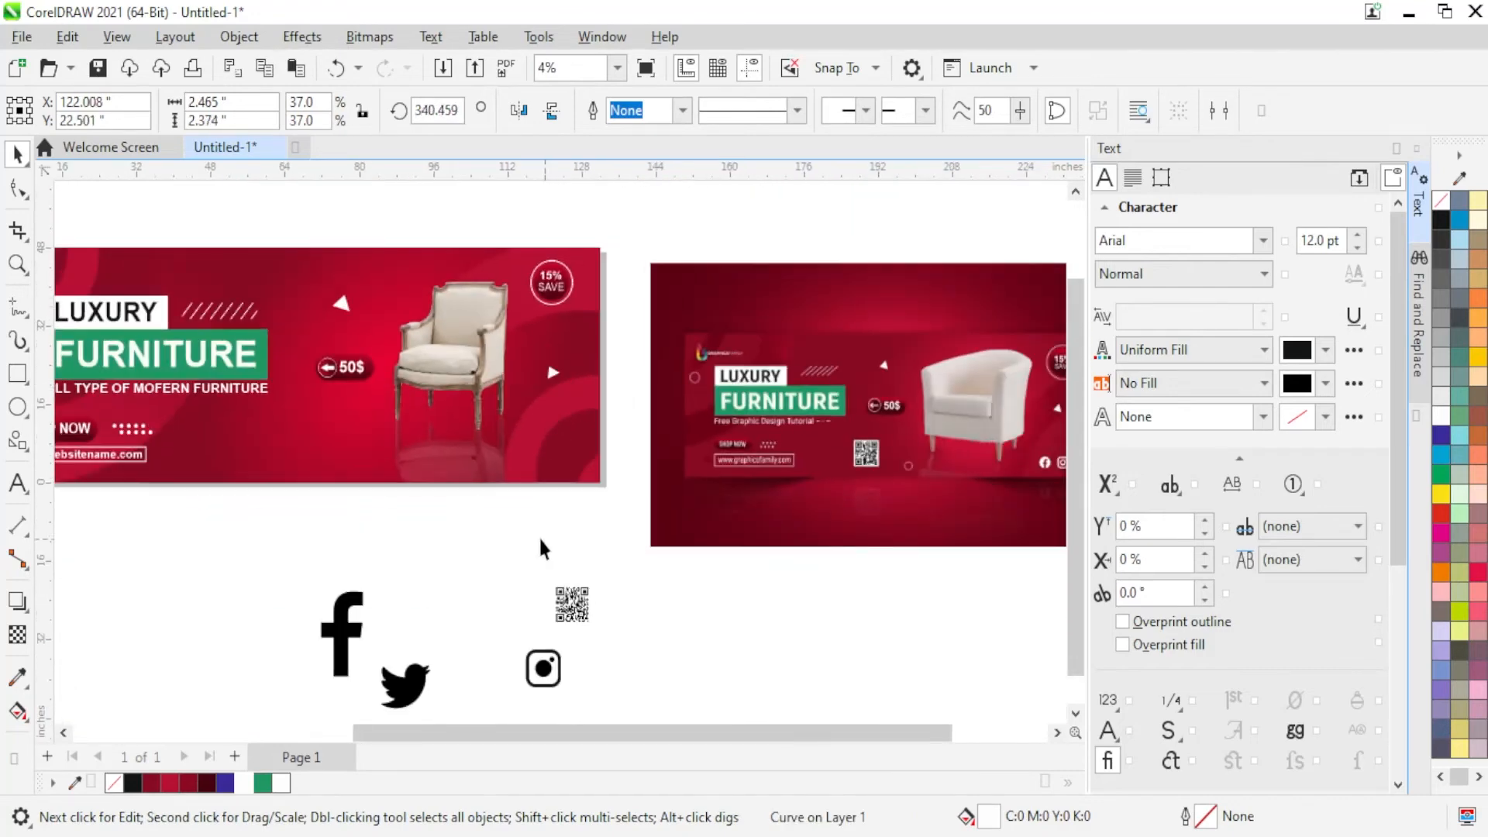
click(479, 504)
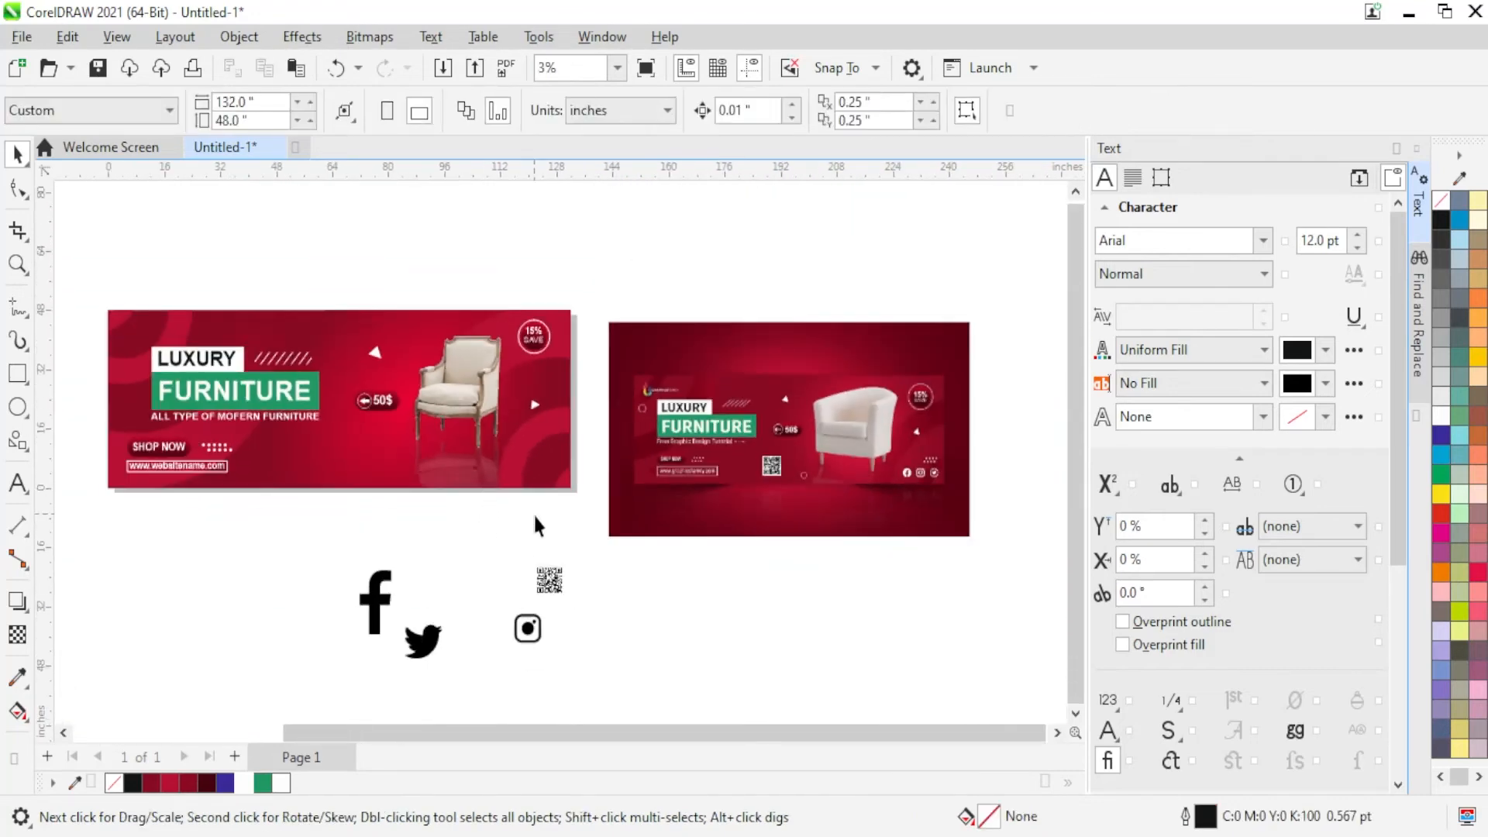
Step: Move the QR code closer below the banner and draw a square about 8.9 in wide around it
scroll(534, 517, up, 2)
drag(566, 624, 263, 527)
scroll(263, 526, up, 1)
scroll(174, 480, up, 1)
click(173, 481)
click(17, 373)
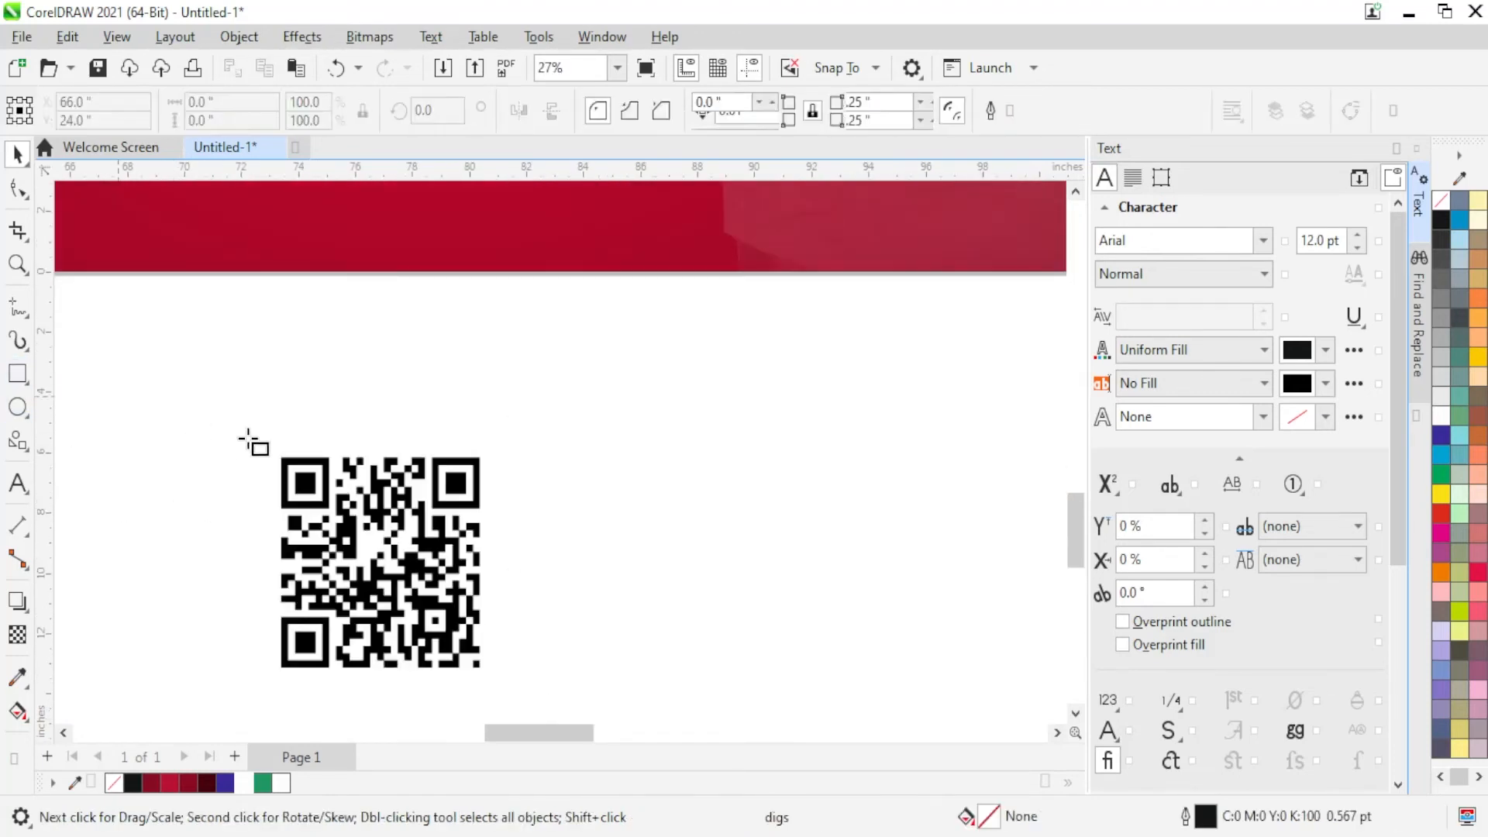
drag(254, 429, 508, 624)
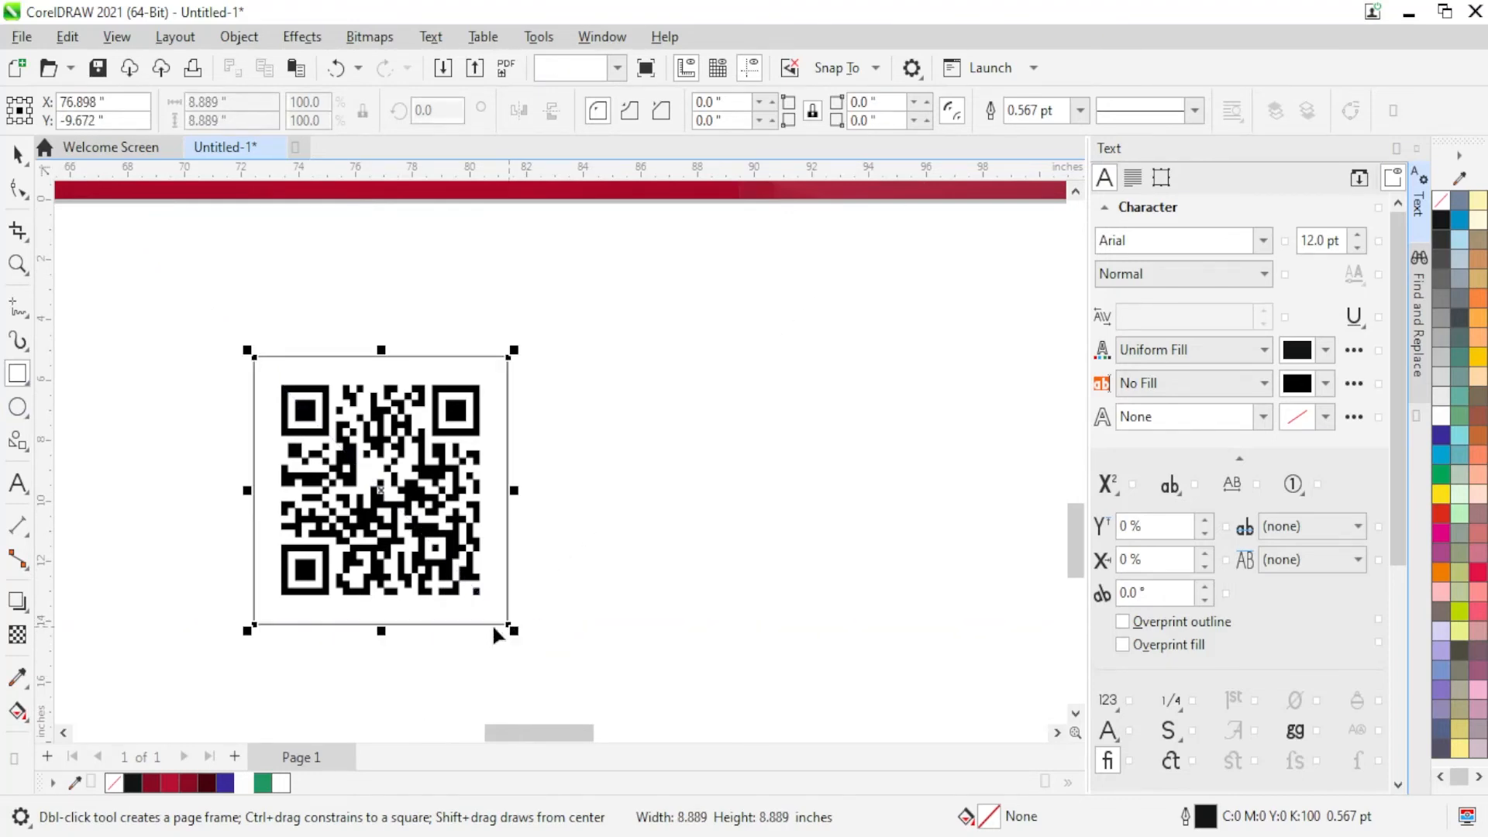
click(17, 155)
Step: Shift the square to the left of the QR code and center the QR code horizontally inside it
scroll(357, 558, down, 2)
scroll(469, 533, down, 1)
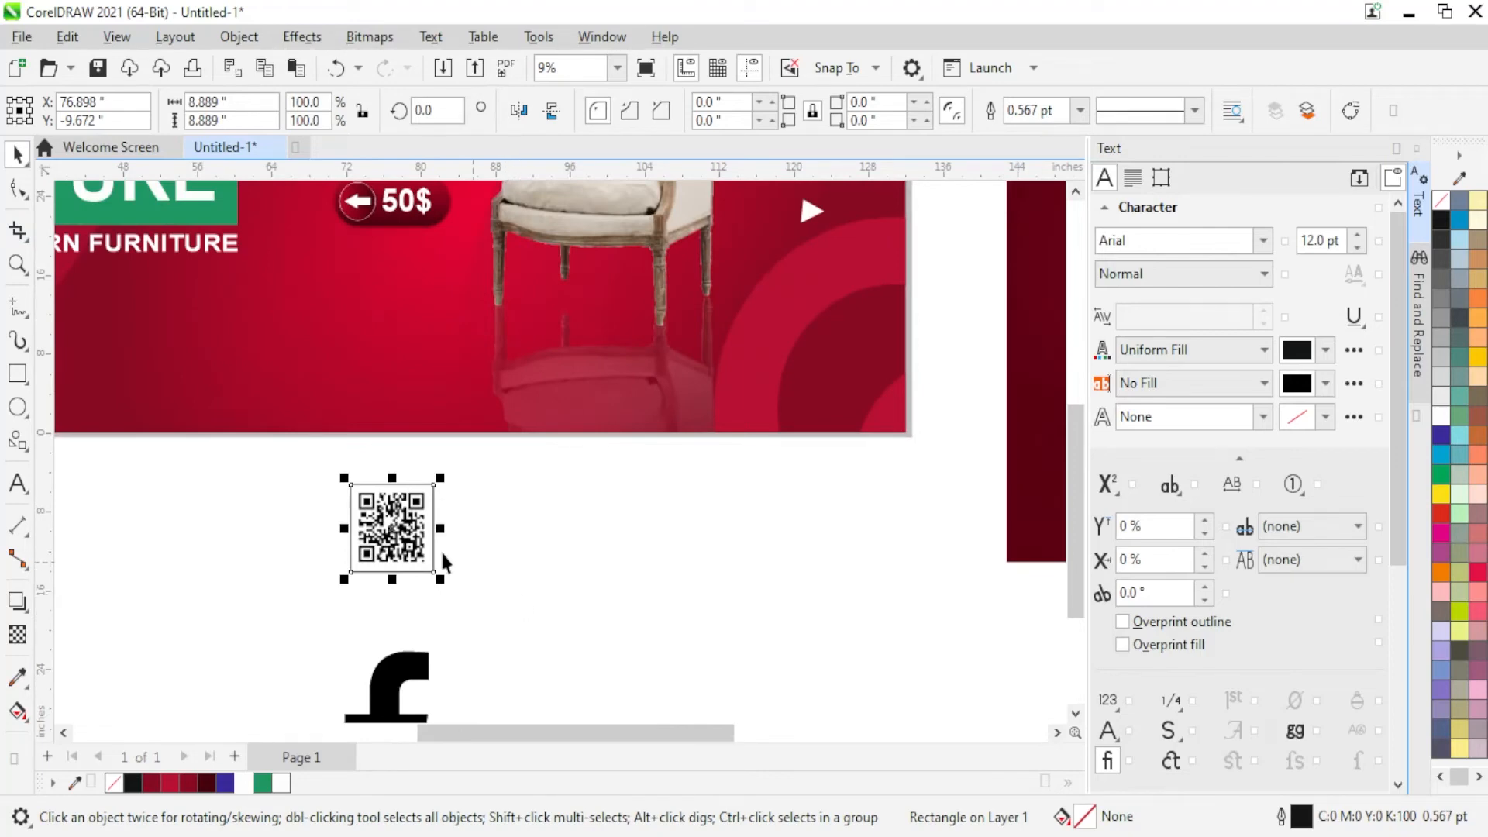
drag(434, 552, 333, 551)
click(397, 544)
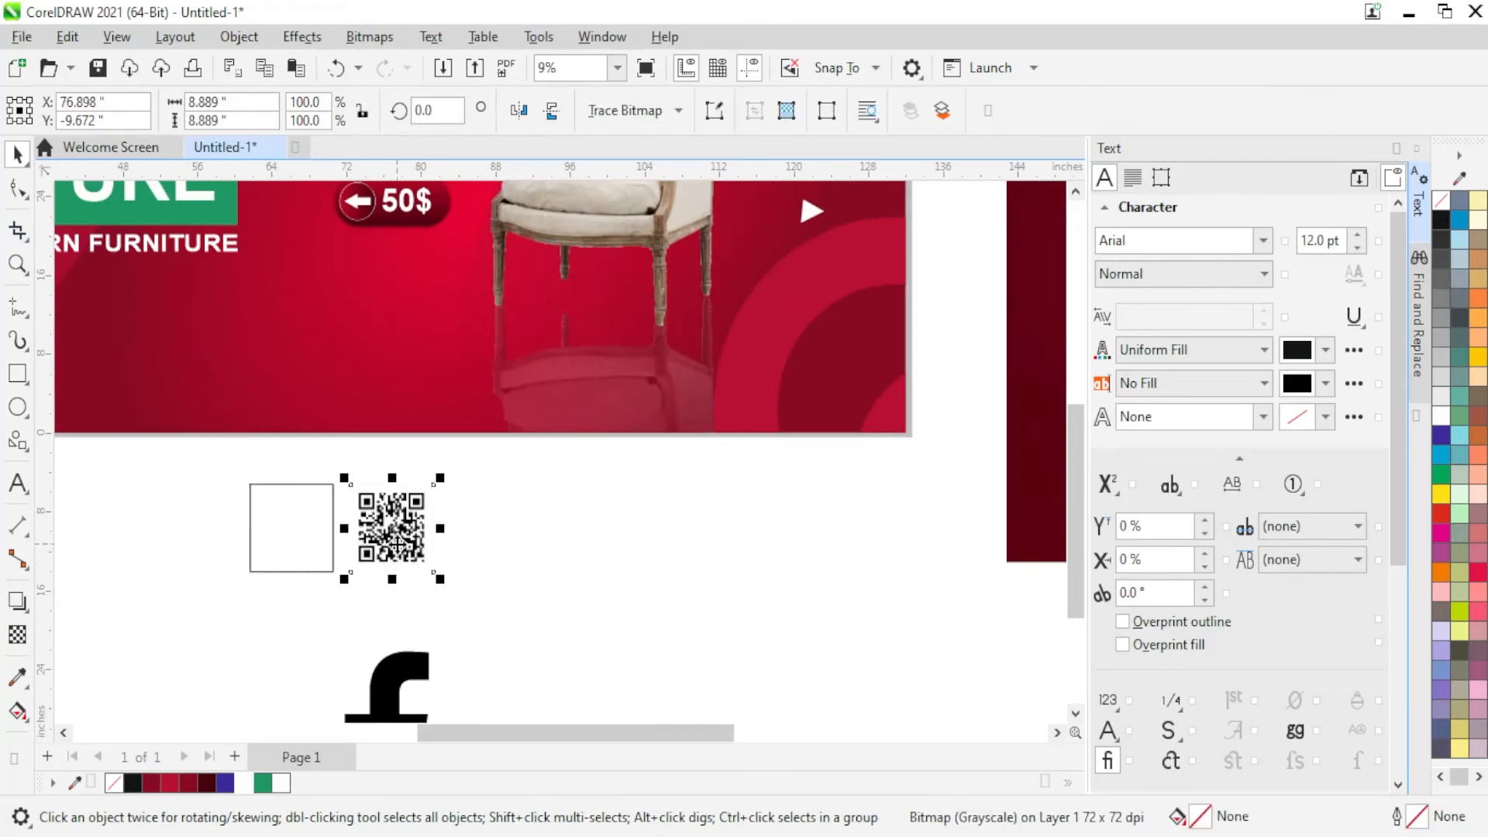
shift+click(250, 565)
key(c)
click(474, 528)
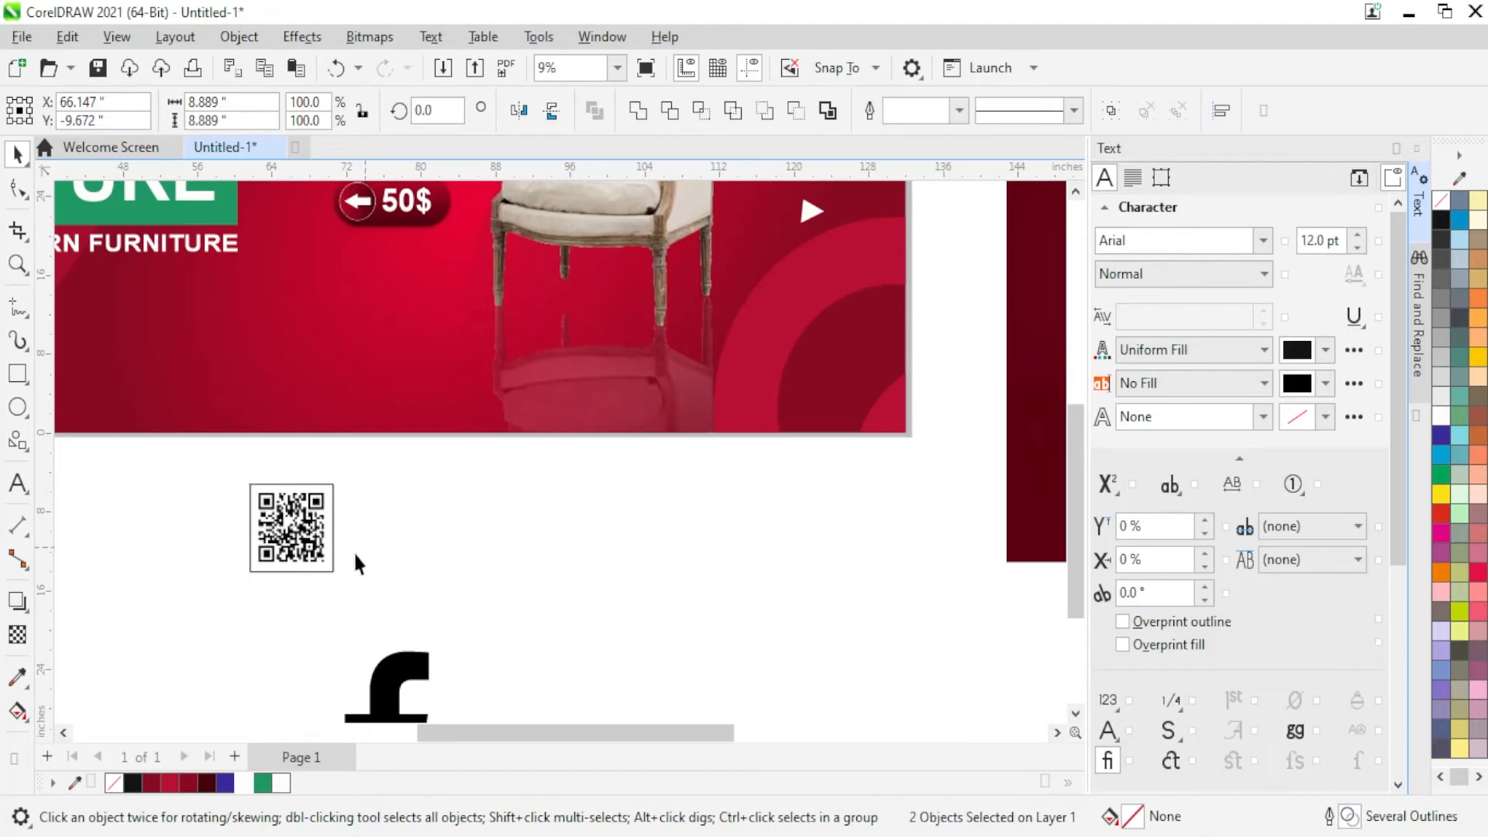
Step: Move the QR code and its square together onto the banner, below the 50$ button and beside the chair's reflection
click(326, 566)
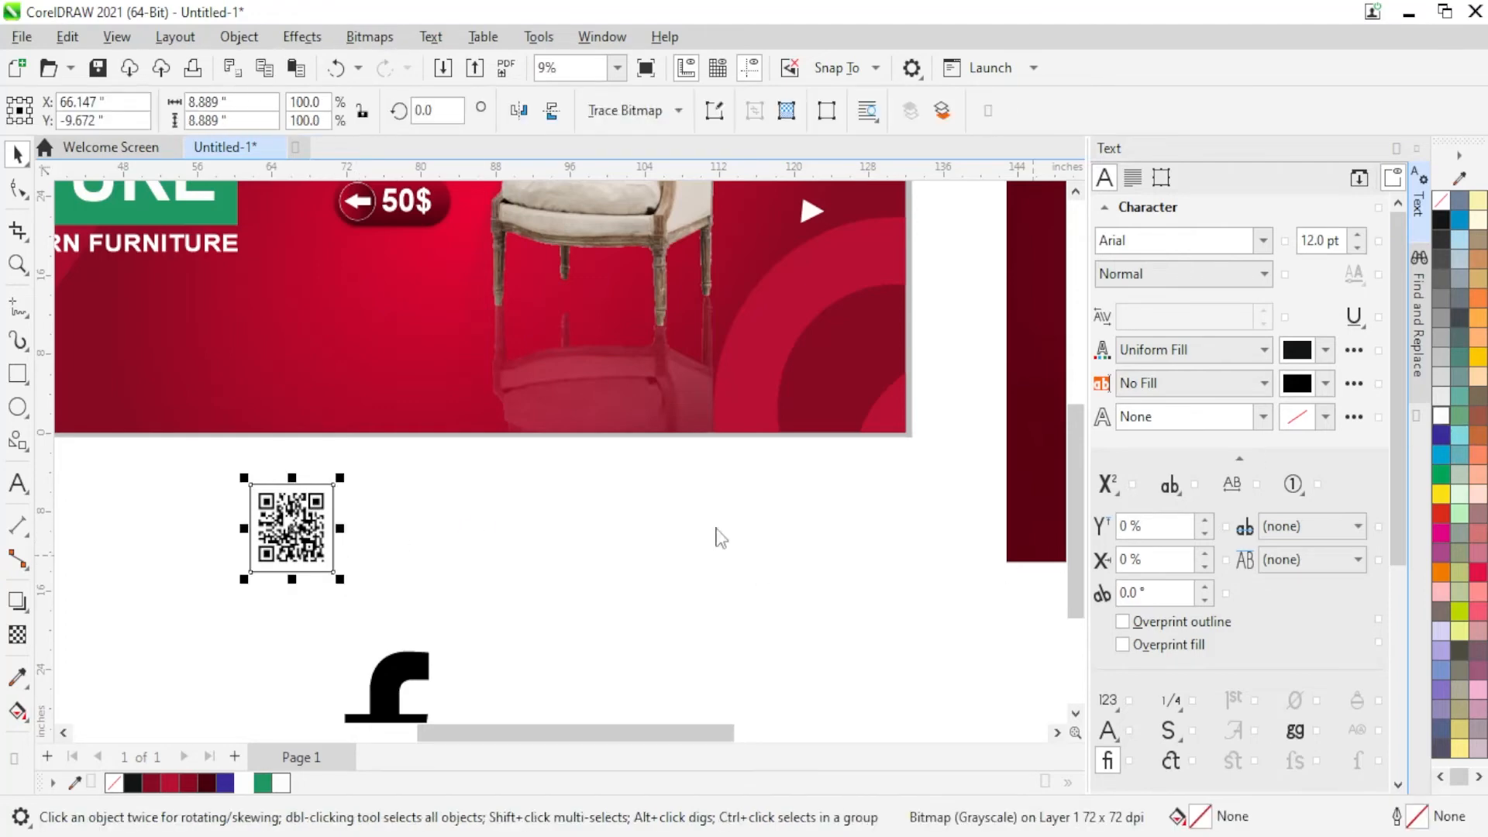
drag(199, 504, 203, 507)
drag(307, 510, 354, 311)
click(398, 491)
scroll(343, 308, up, 3)
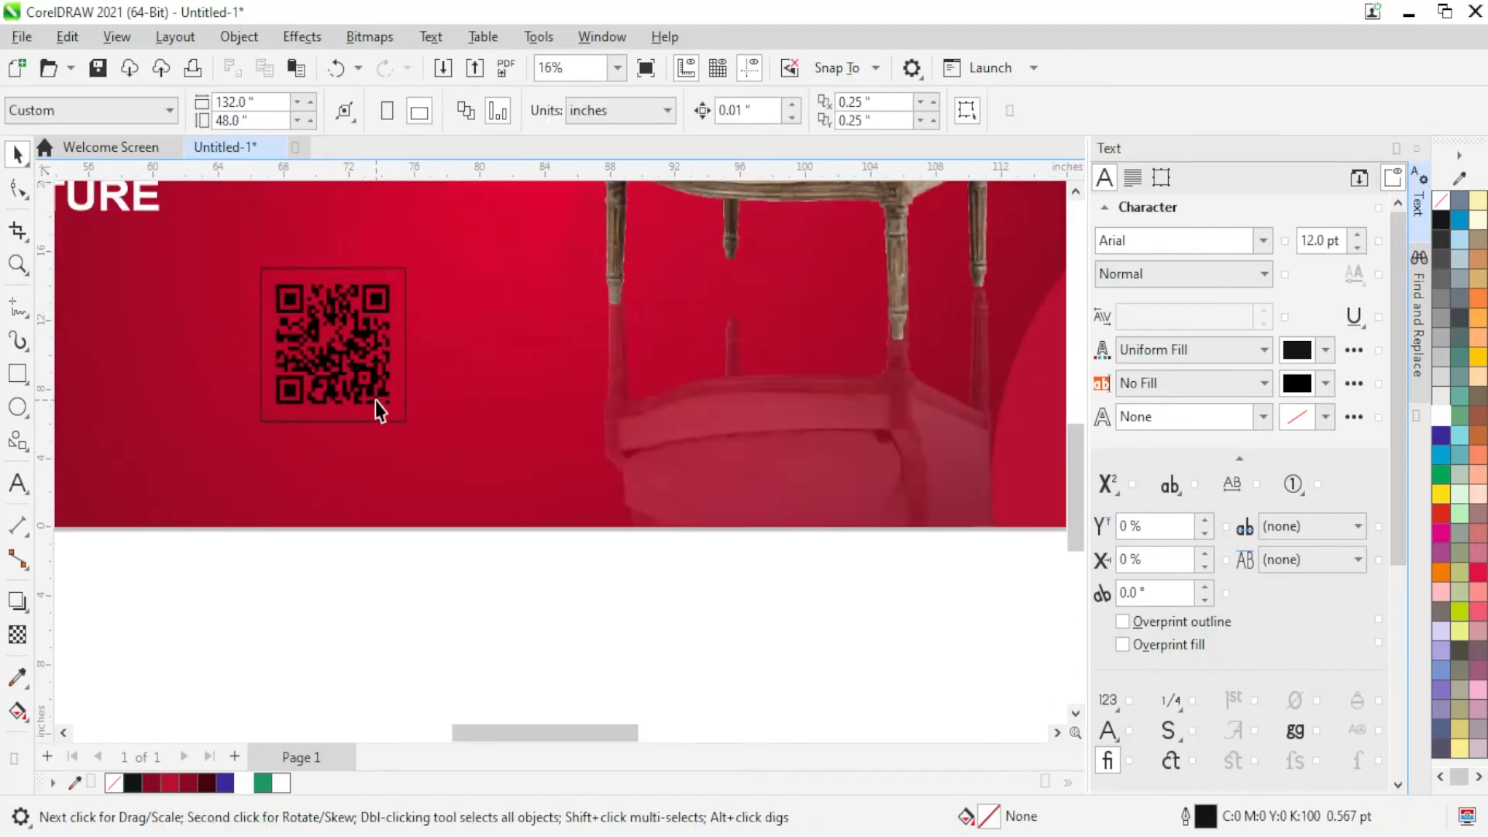
Step: Move the QR code aside, fill its square with white and remove the square's outline
click(392, 424)
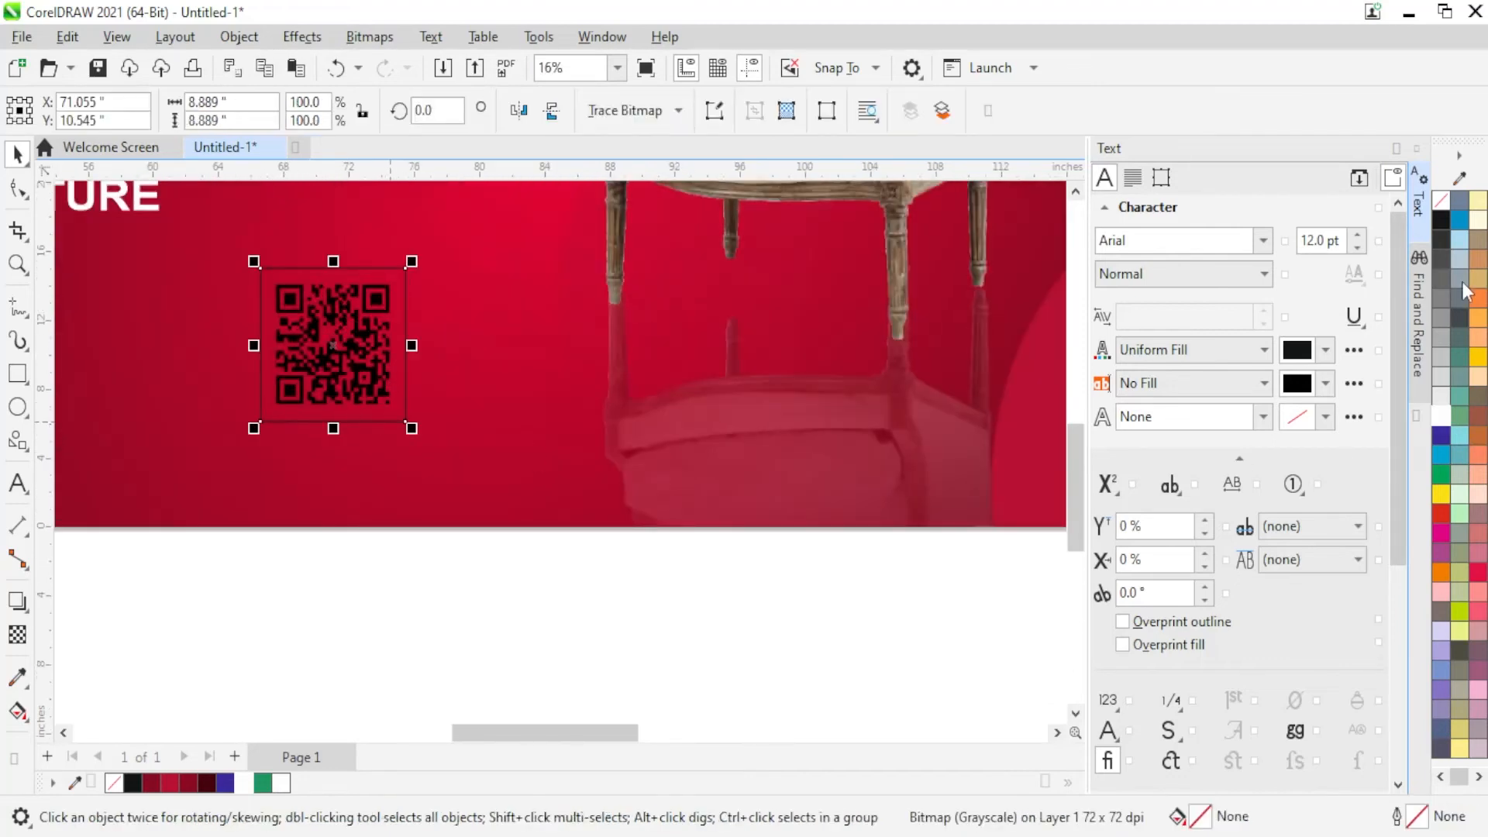
scroll(338, 380, up, 1)
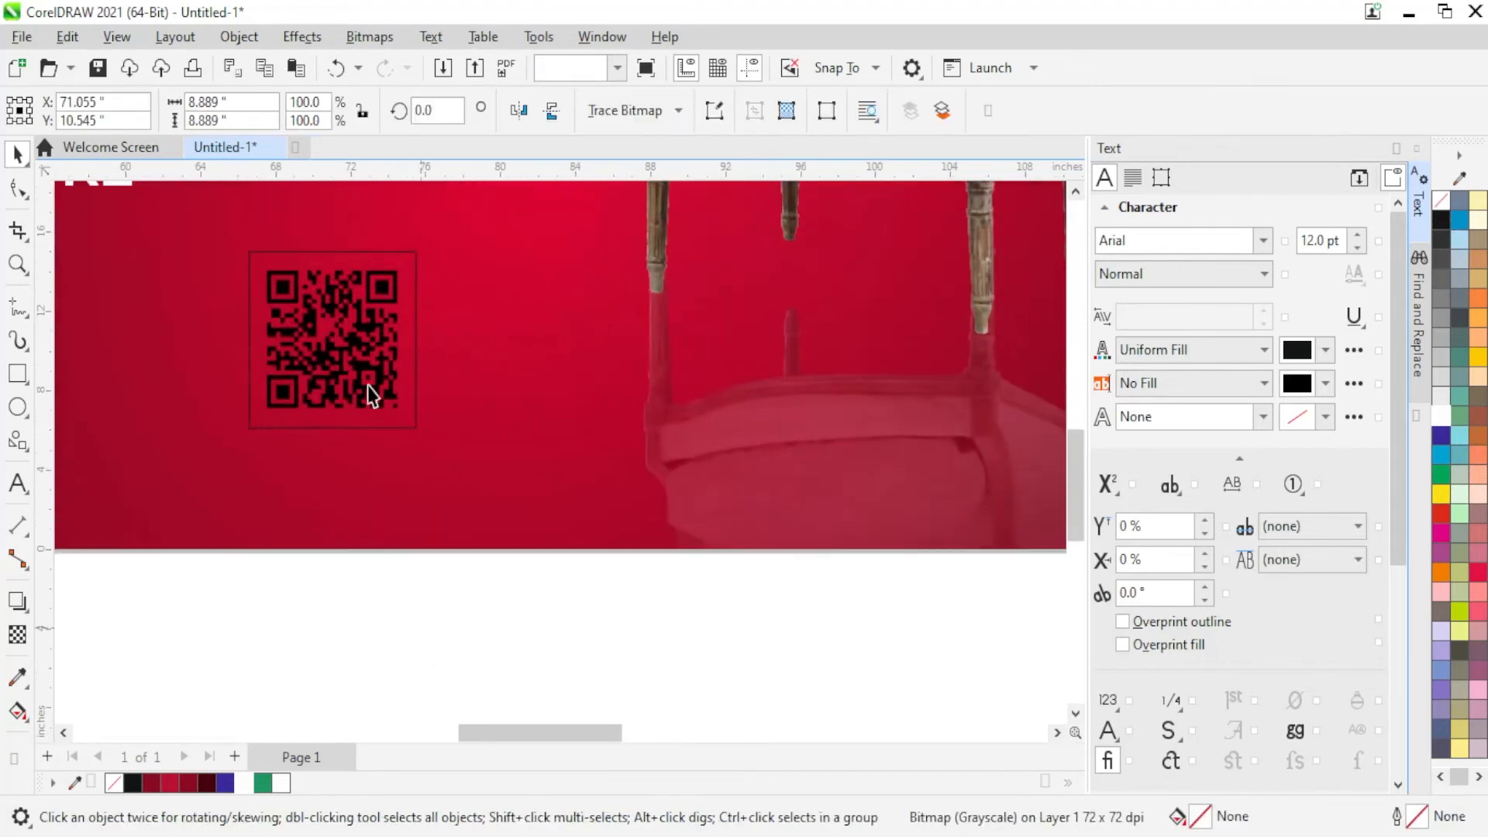
drag(372, 392, 746, 495)
click(420, 429)
click(1439, 419)
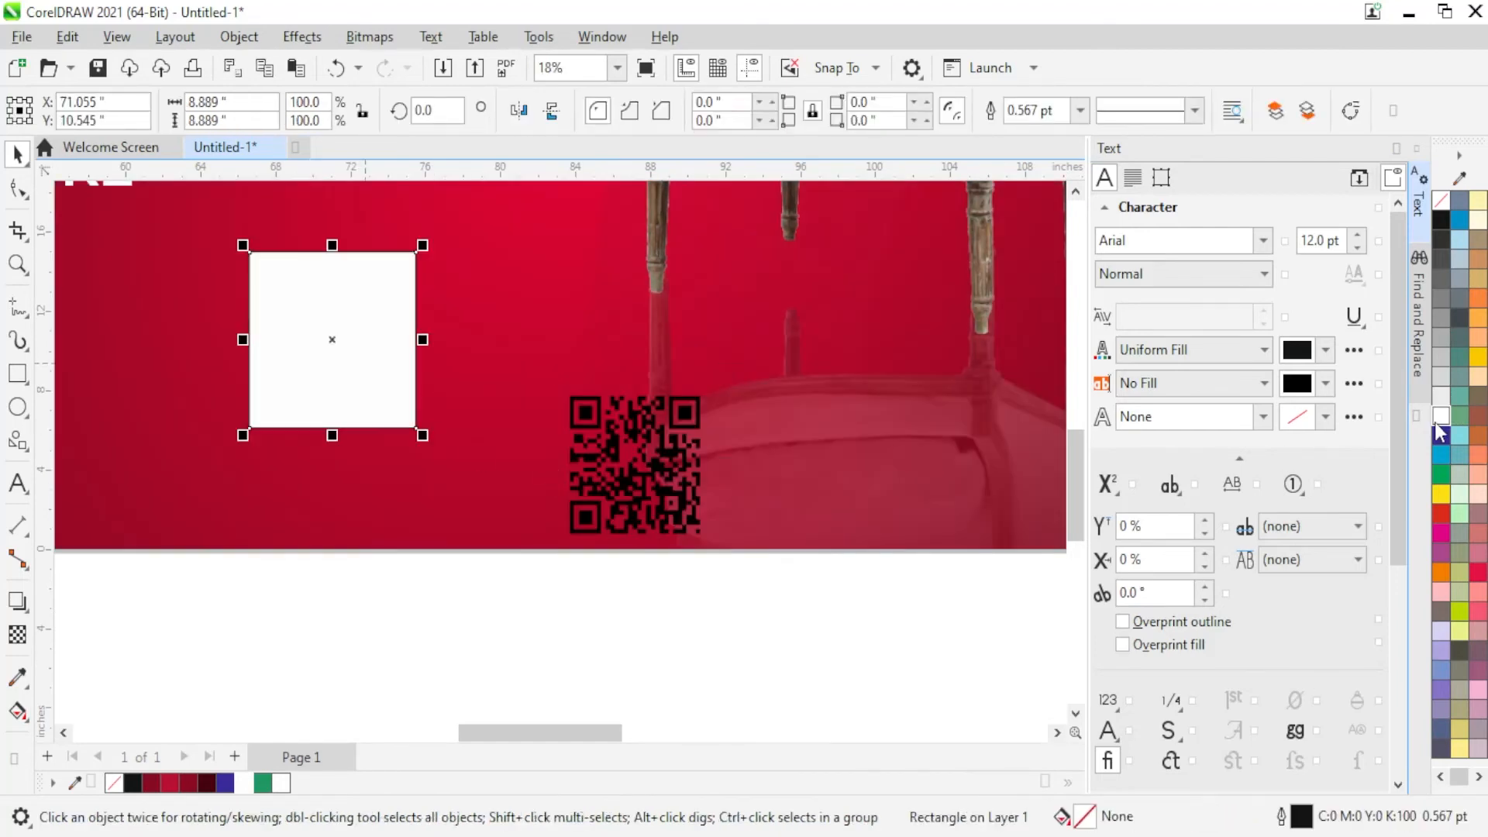
right_click(1440, 230)
Step: Center the QR code horizontally and vertically on the white square
click(561, 406)
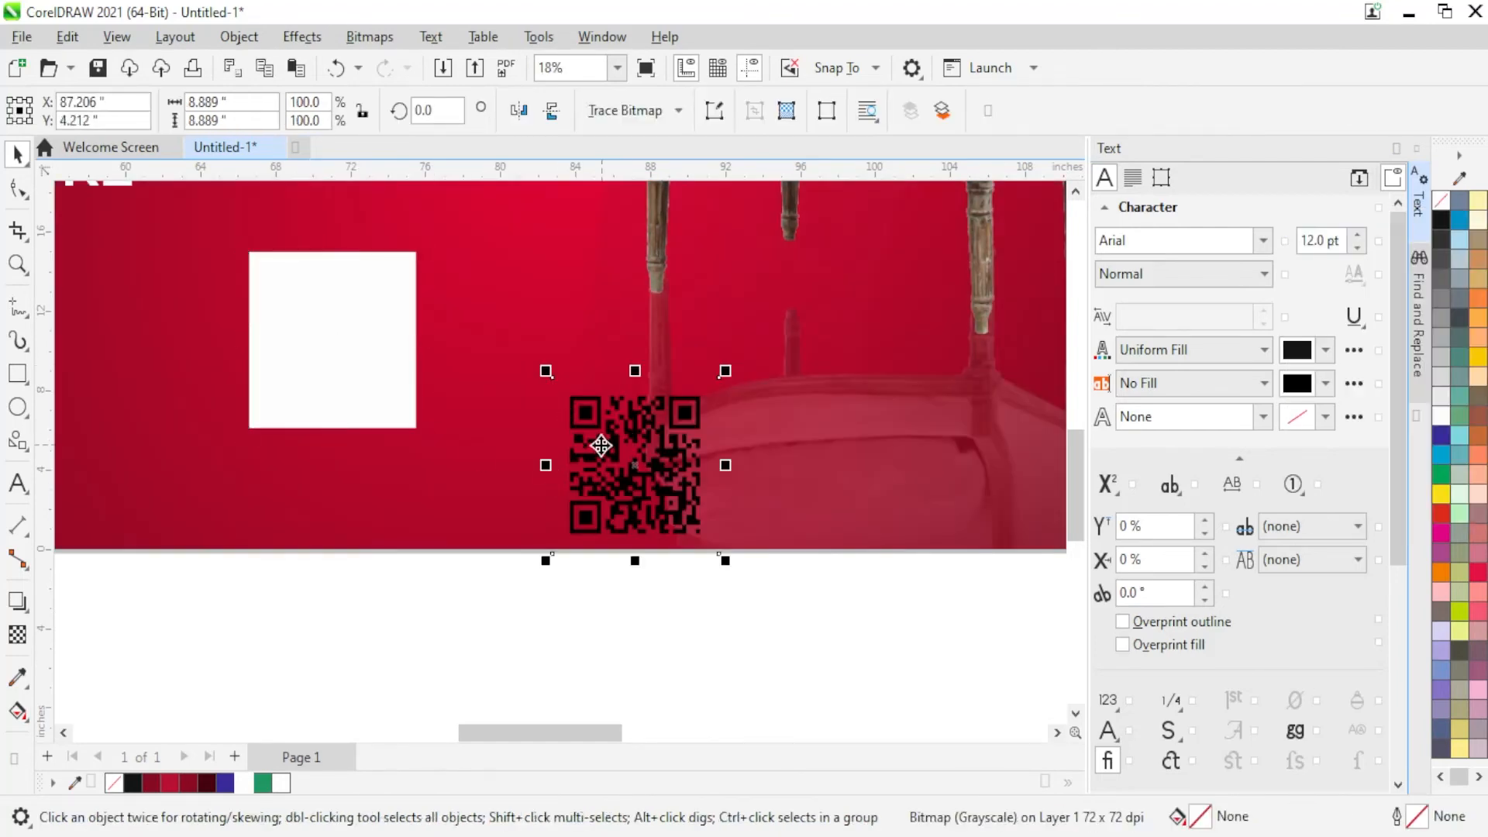
shift+click(406, 351)
key(c)
key(e)
click(458, 590)
scroll(458, 597, down, 4)
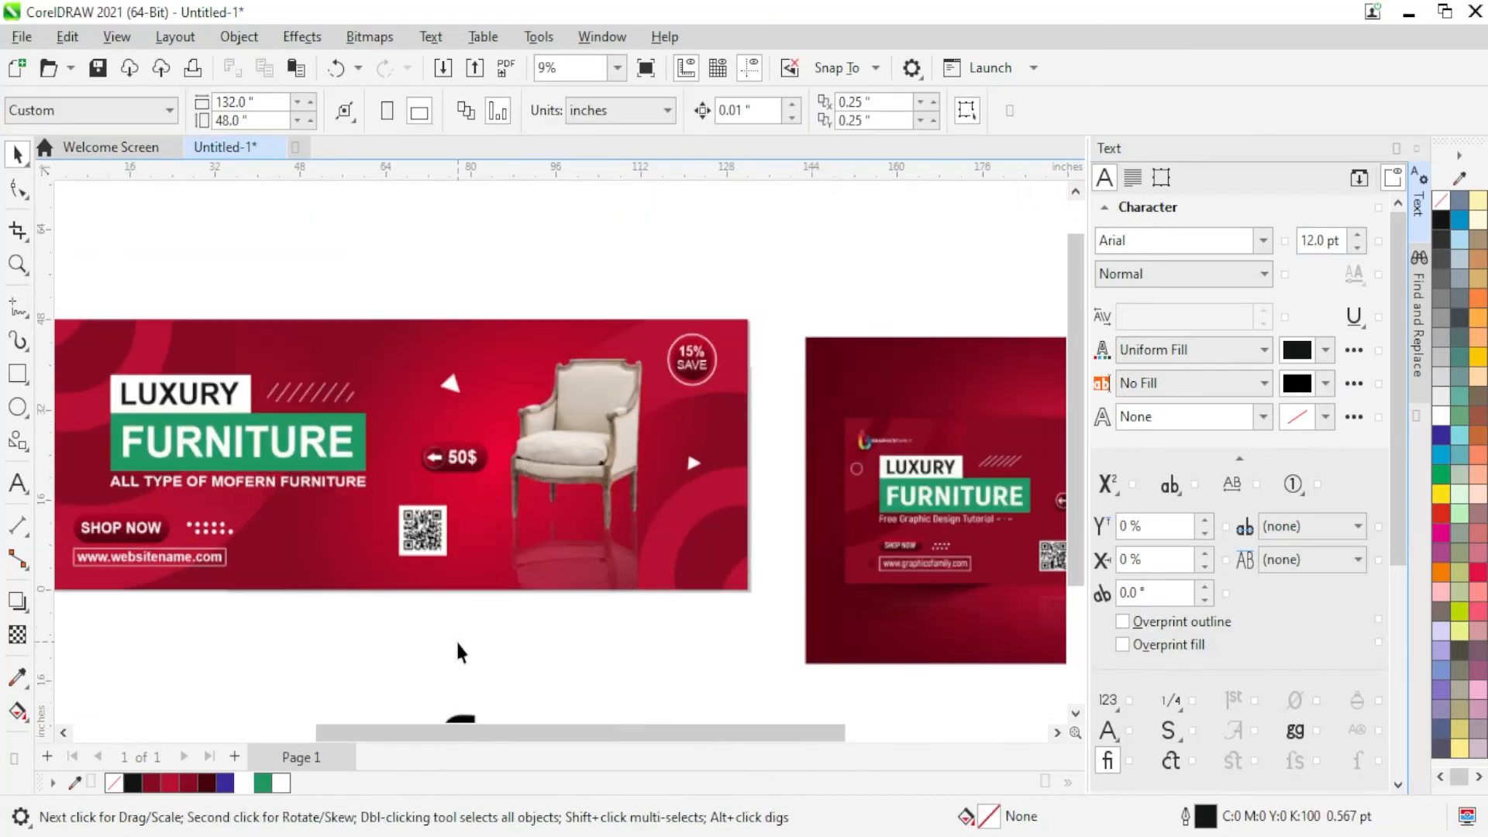
Step: Move the QR code with its white square slightly toward the SHOP NOW button
scroll(451, 470, up, 4)
click(313, 417)
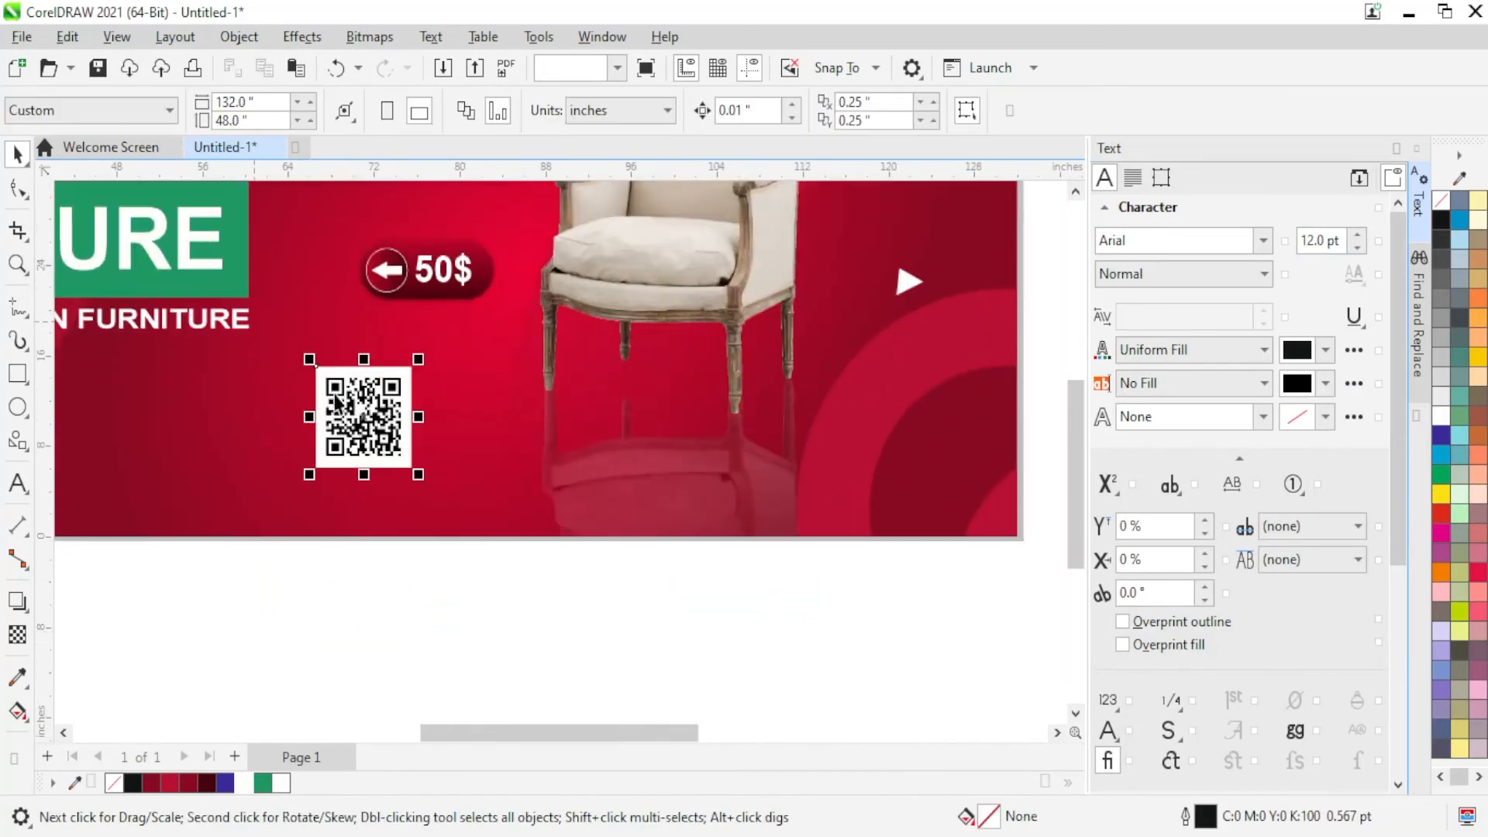
drag(313, 417, 332, 426)
drag(395, 372, 390, 411)
click(393, 552)
scroll(392, 552, down, 3)
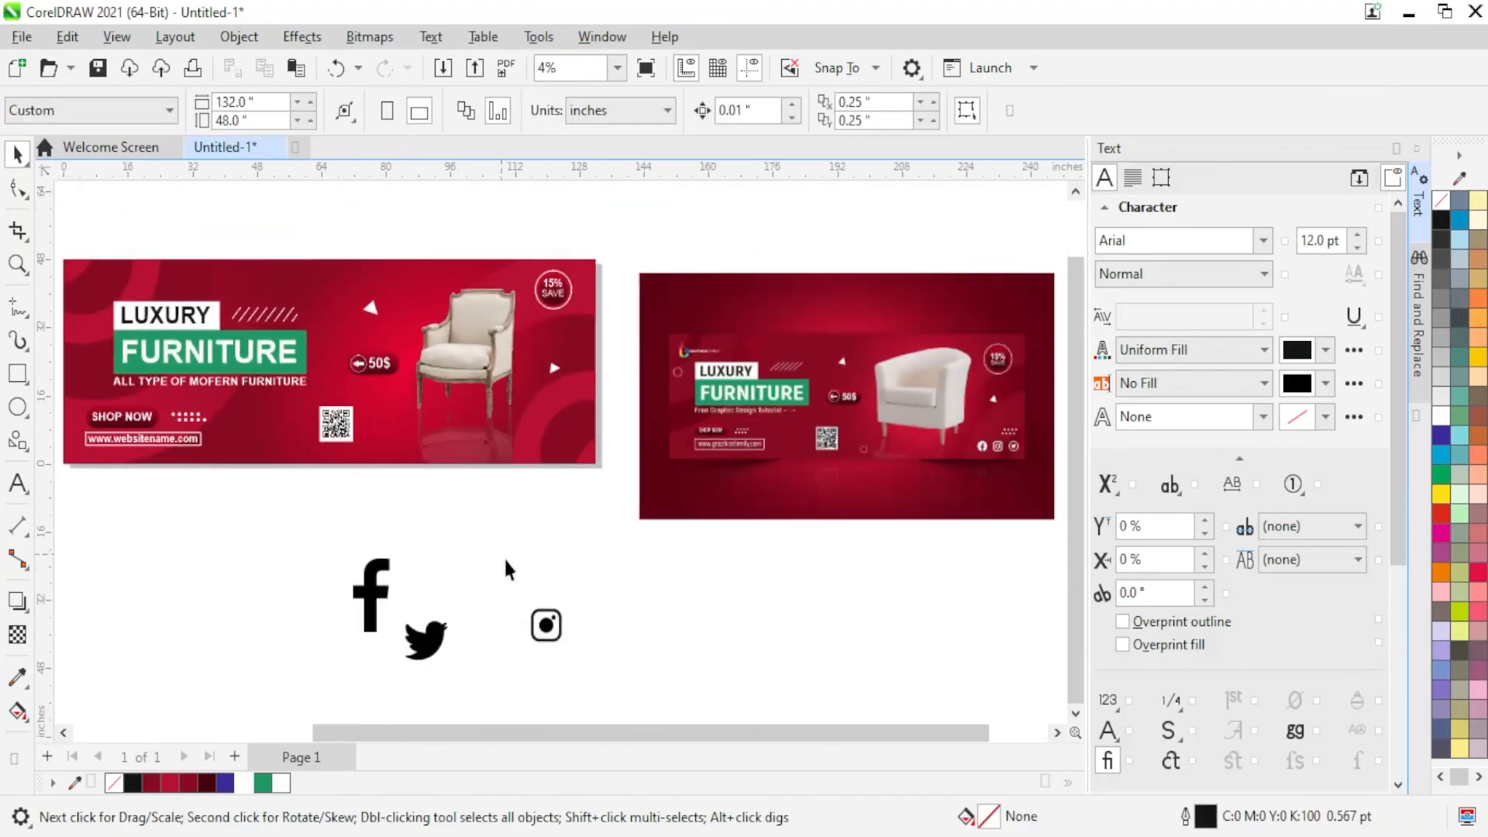
Step: Move the Twitter icon up toward the banner and group the separate parts of the Instagram icon
scroll(556, 582, up, 1)
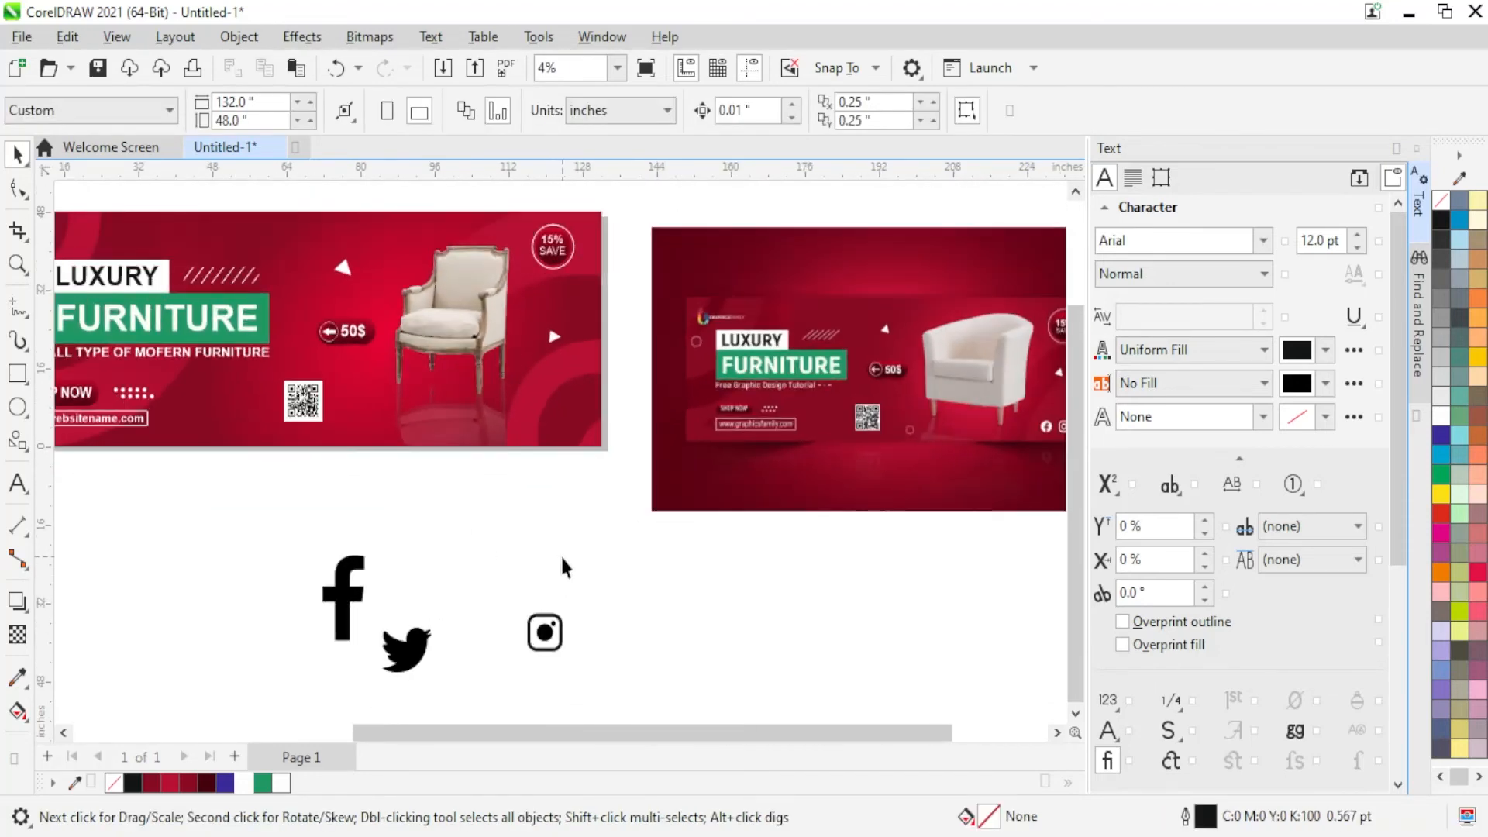
drag(404, 654, 498, 520)
drag(548, 629, 583, 498)
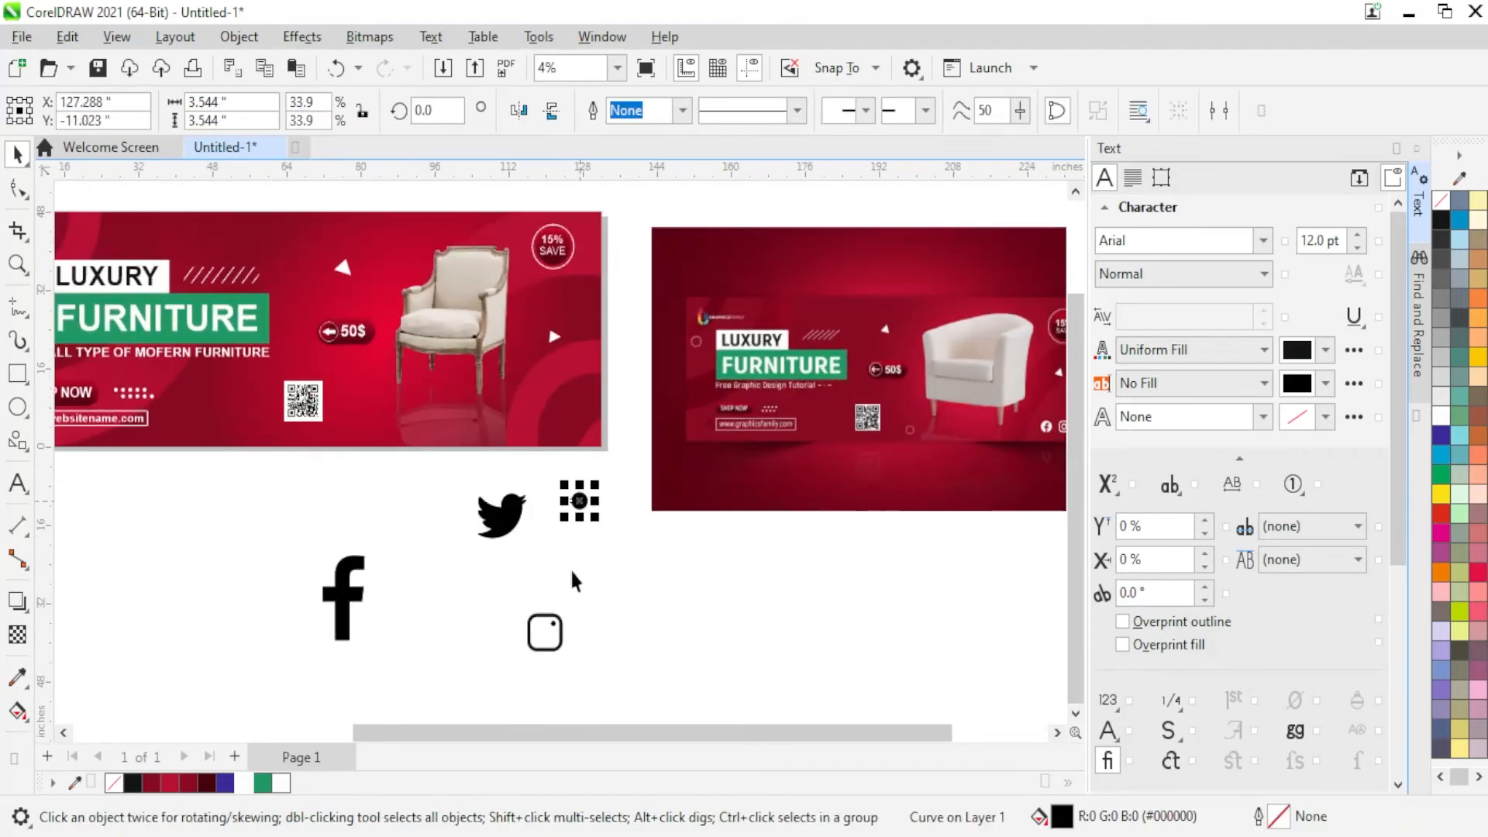
key(ctrl+z)
drag(620, 585, 500, 717)
key(ctrl+g)
Step: Arrange the Facebook, Instagram and Twitter icons in a row just below the banner's lower-right area
drag(545, 609, 576, 477)
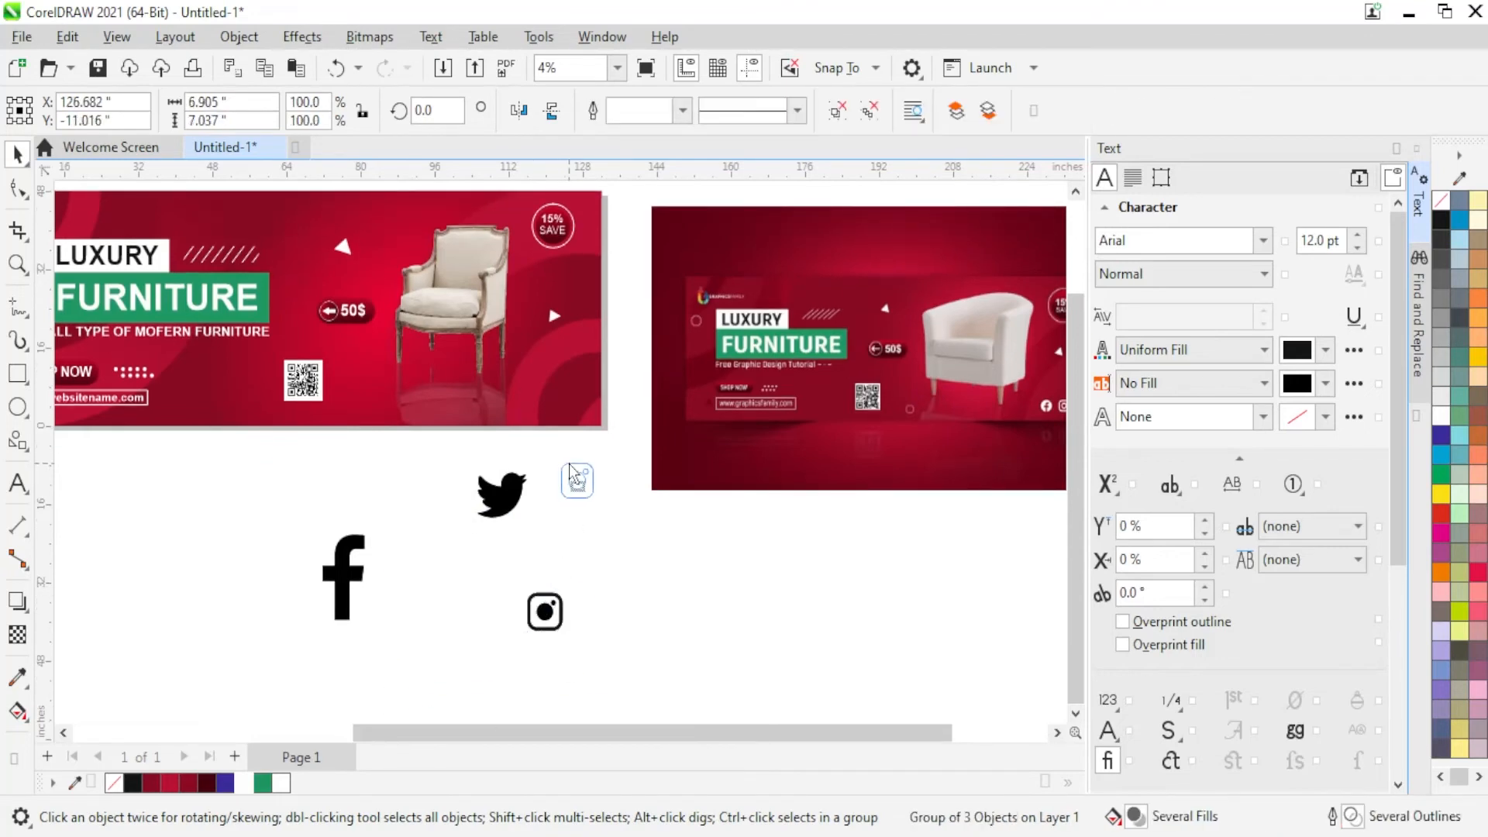
drag(341, 561, 434, 467)
drag(500, 494, 625, 481)
scroll(580, 408, up, 1)
scroll(580, 409, up, 2)
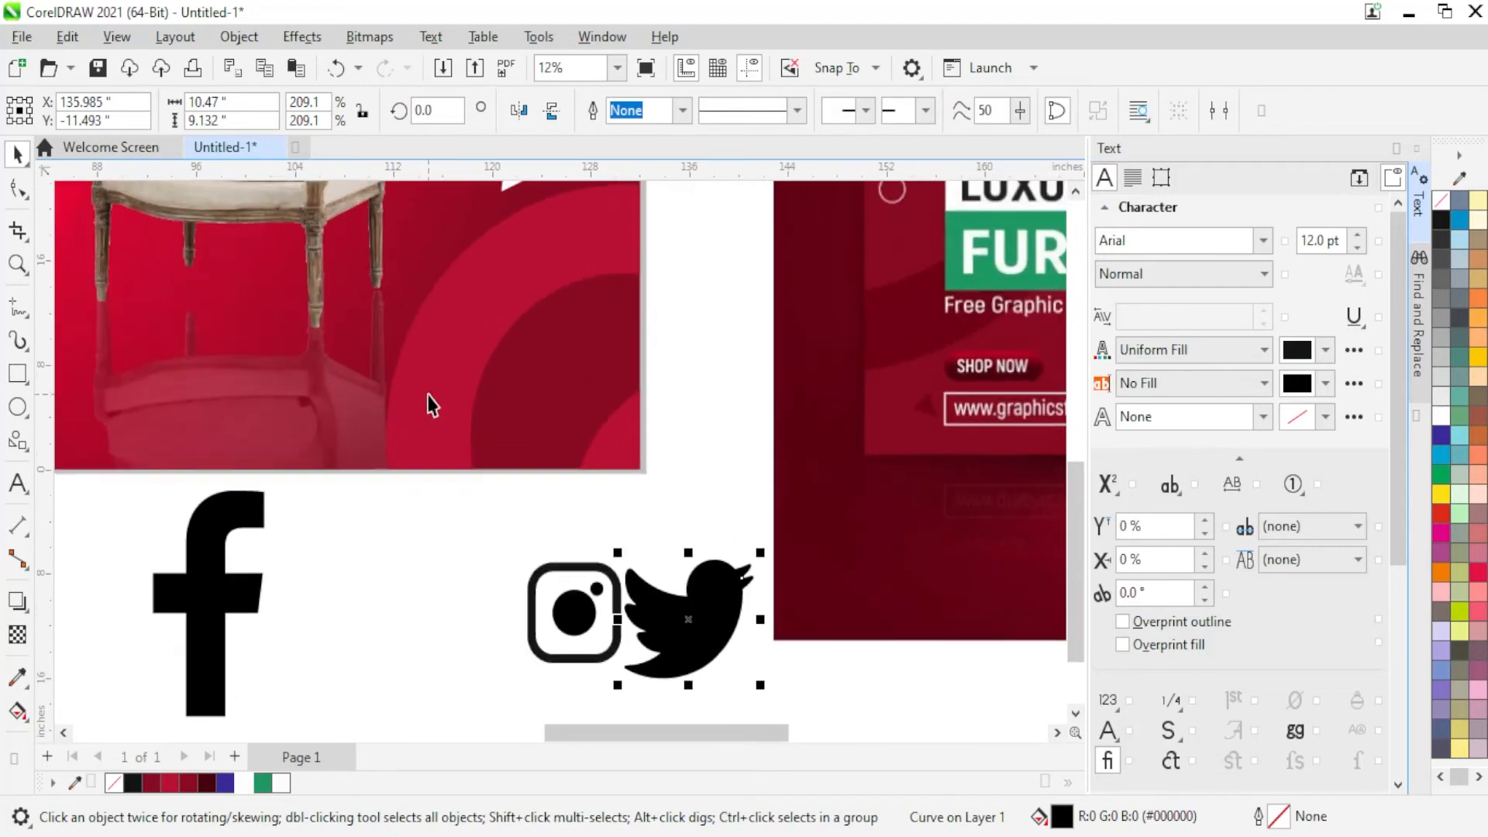
scroll(385, 394, down, 2)
scroll(450, 347, up, 2)
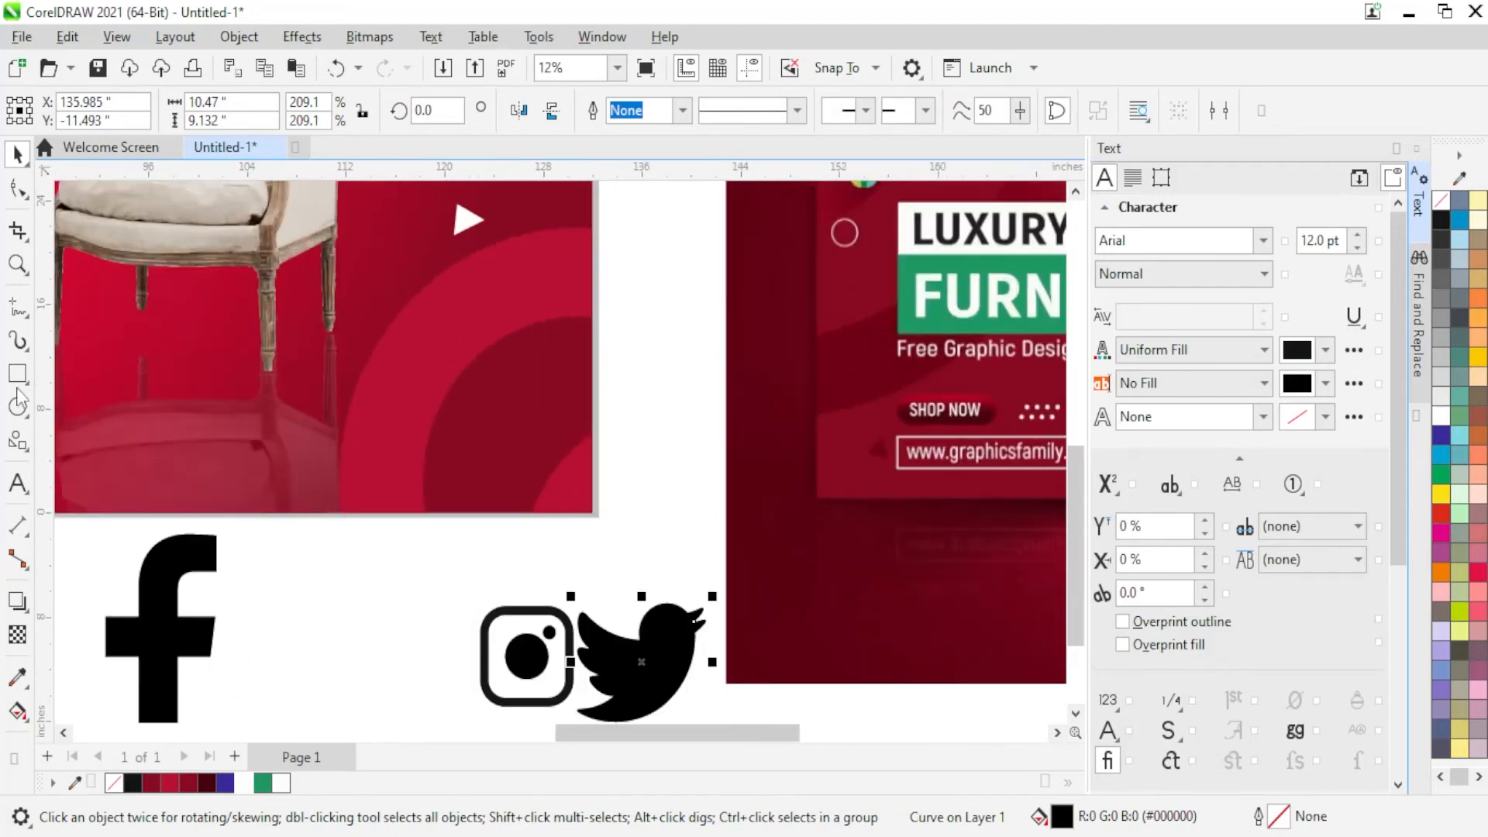
Step: Edit the banner's PowerClip contents and fade the lower-left part of the lower-right ring with a linear fountain transparency
click(455, 332)
right_click(455, 332)
click(504, 165)
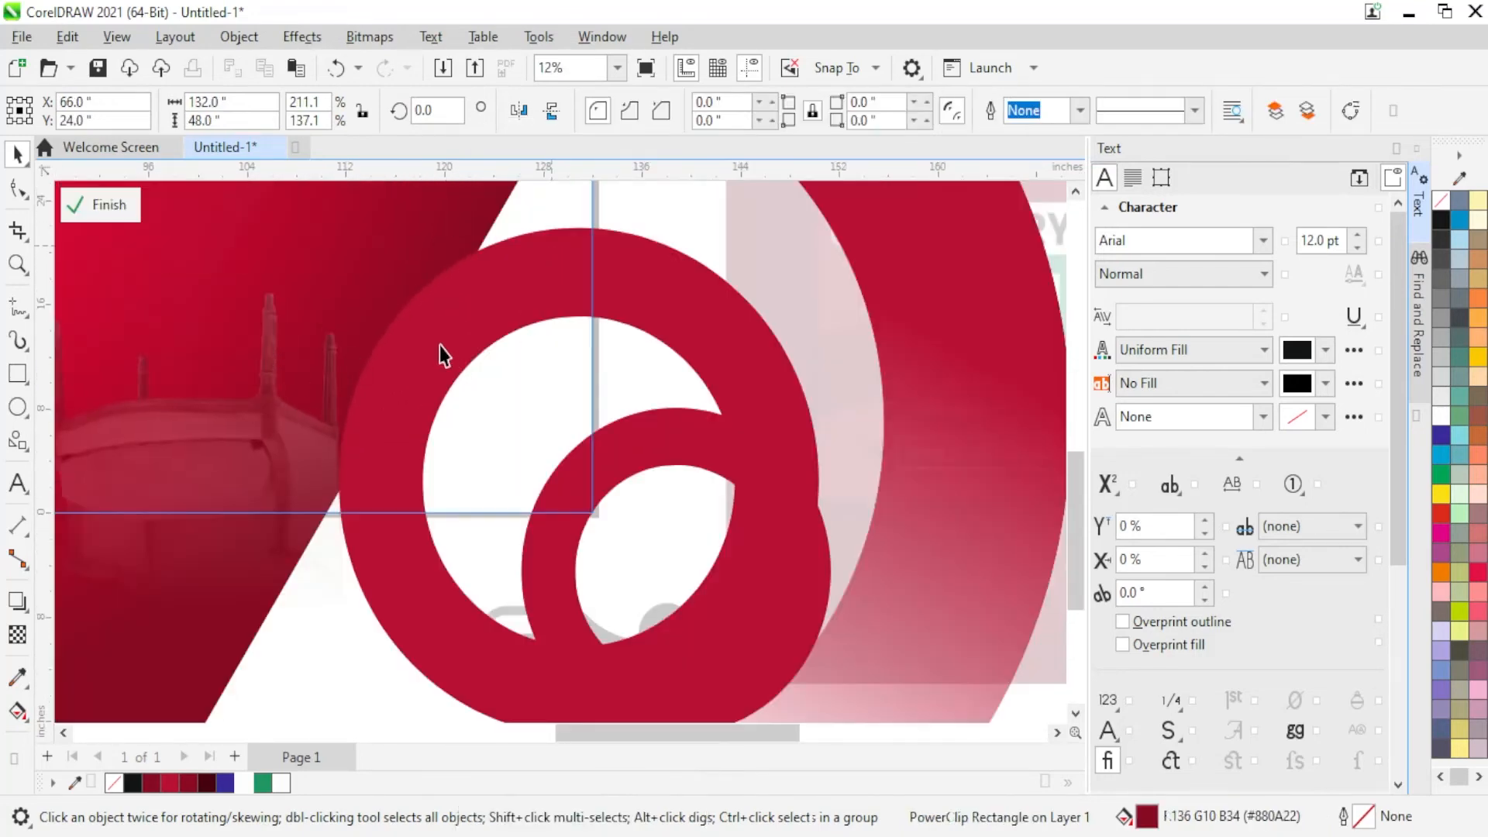
click(439, 346)
click(17, 525)
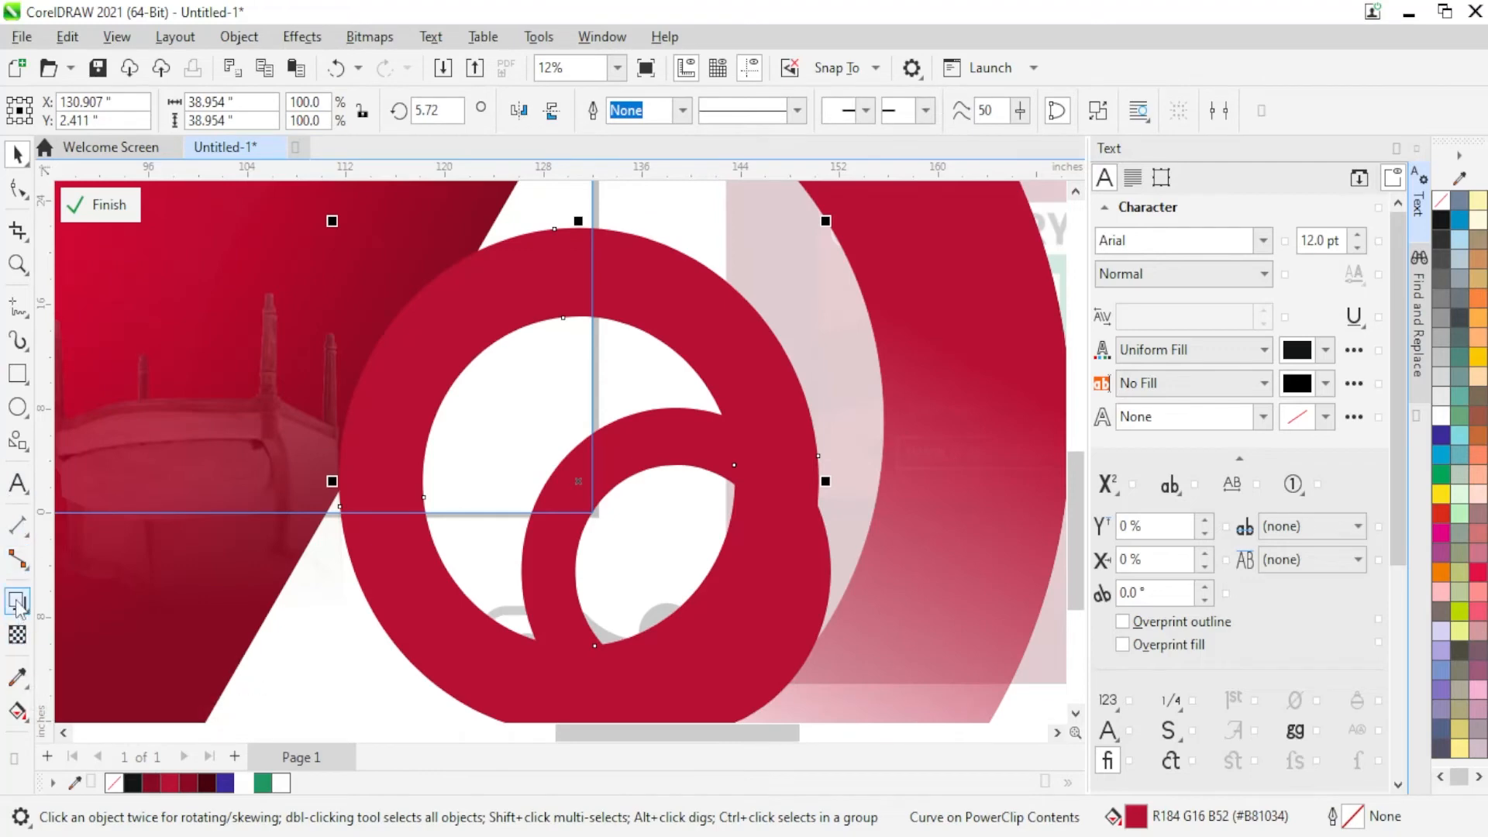
click(17, 634)
drag(447, 368, 364, 516)
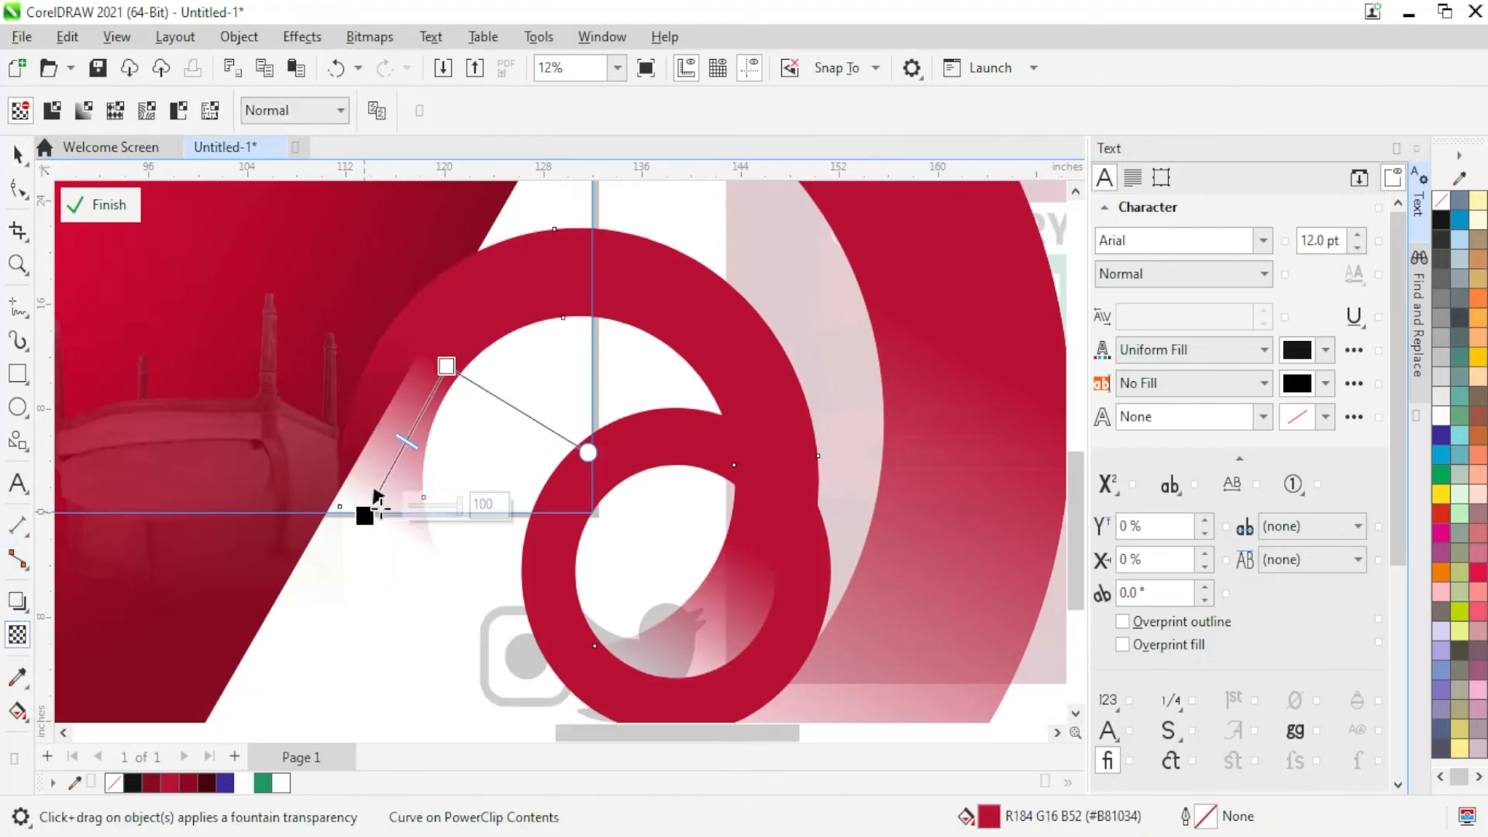
click(99, 205)
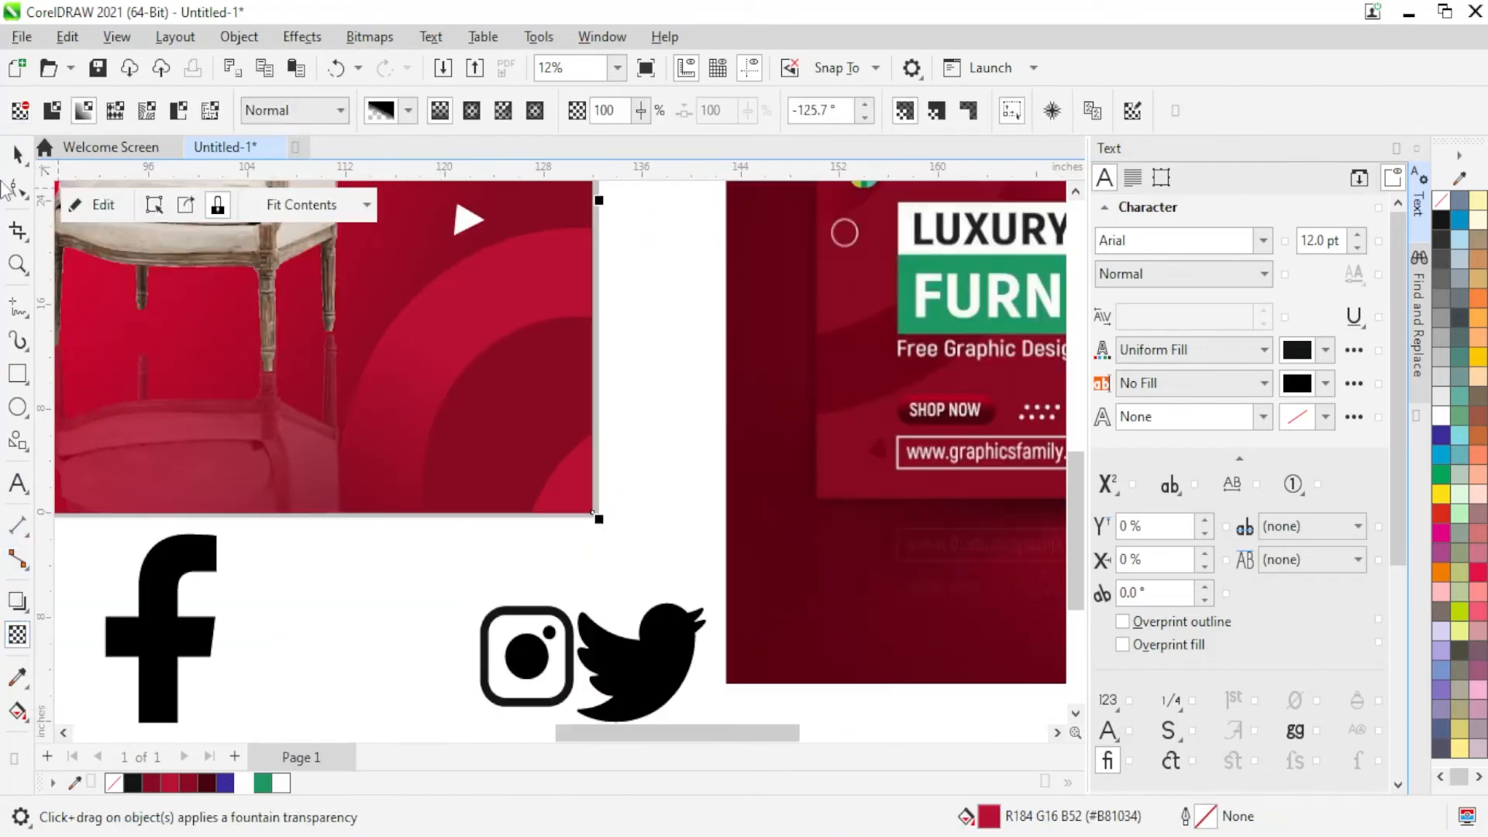
Step: Draw a circle about 4.7 in wide over the chair's reflection near the banner's lower edge
scroll(388, 606, down, 1)
scroll(398, 583, up, 2)
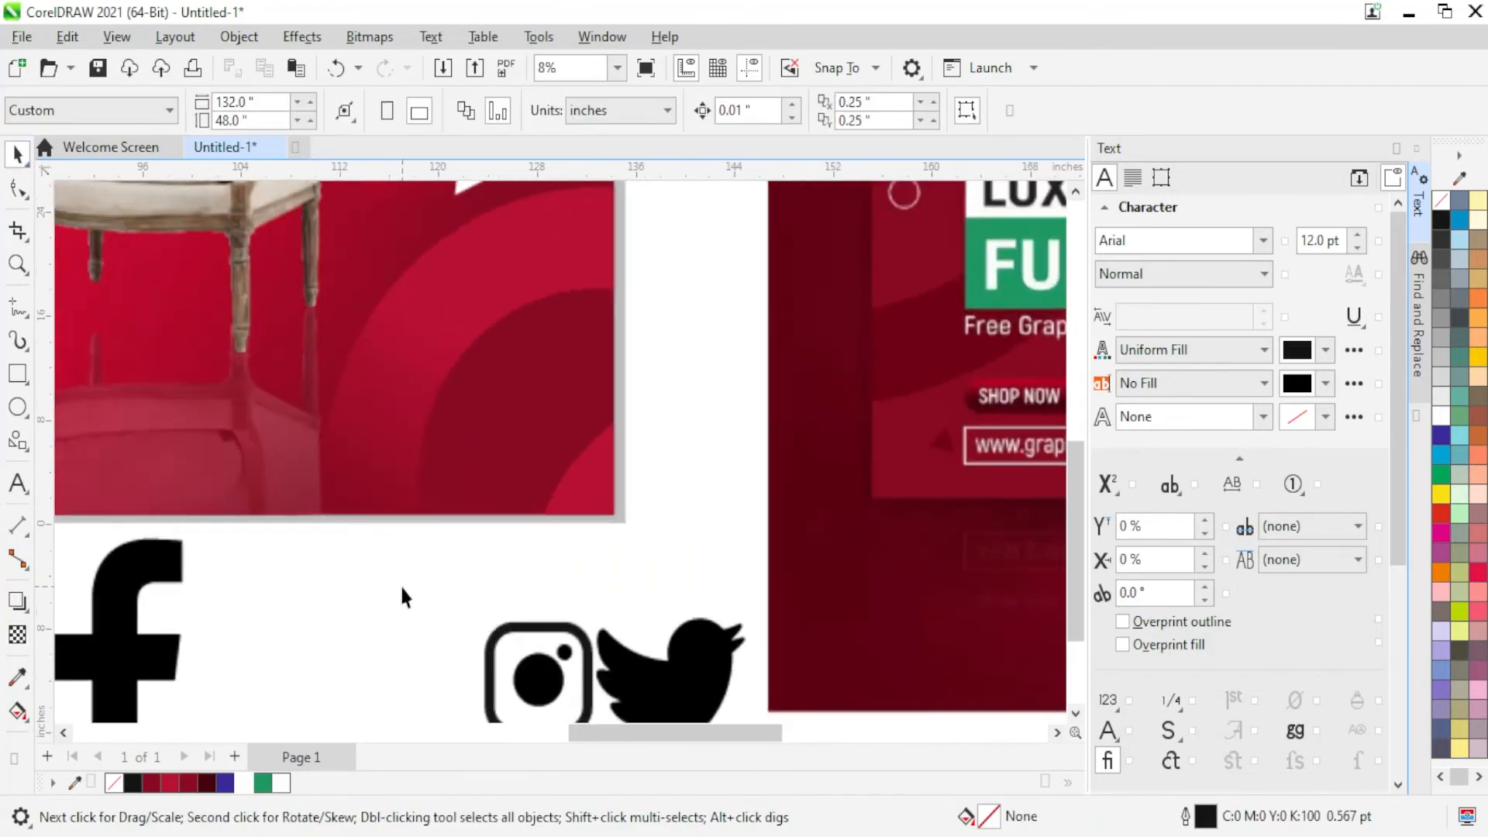
click(18, 410)
drag(210, 348, 299, 442)
key(space)
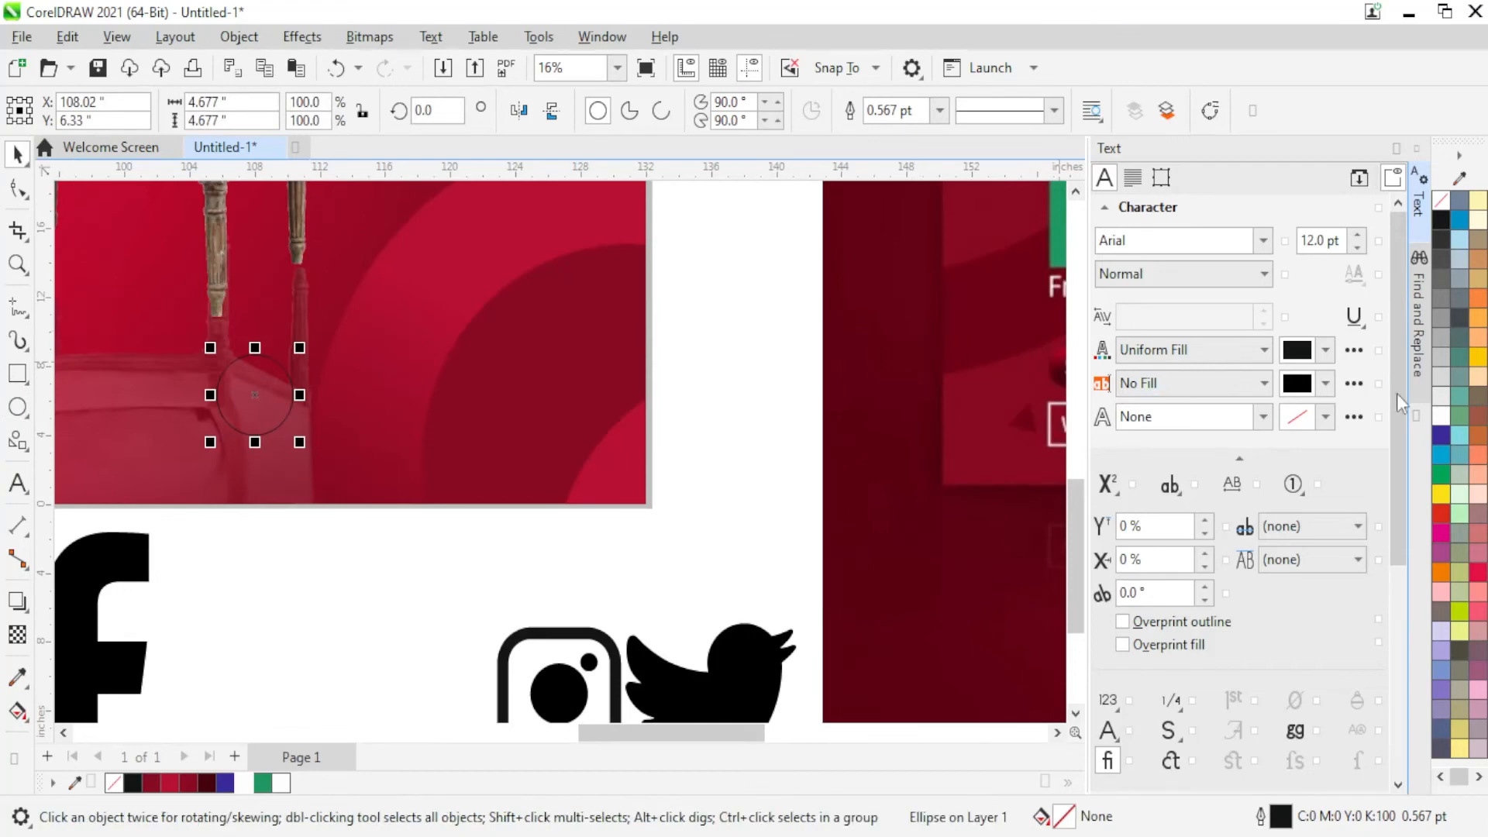
Step: Fill the new circle with white and remove its outline
click(1438, 417)
right_click(1439, 207)
click(1350, 217)
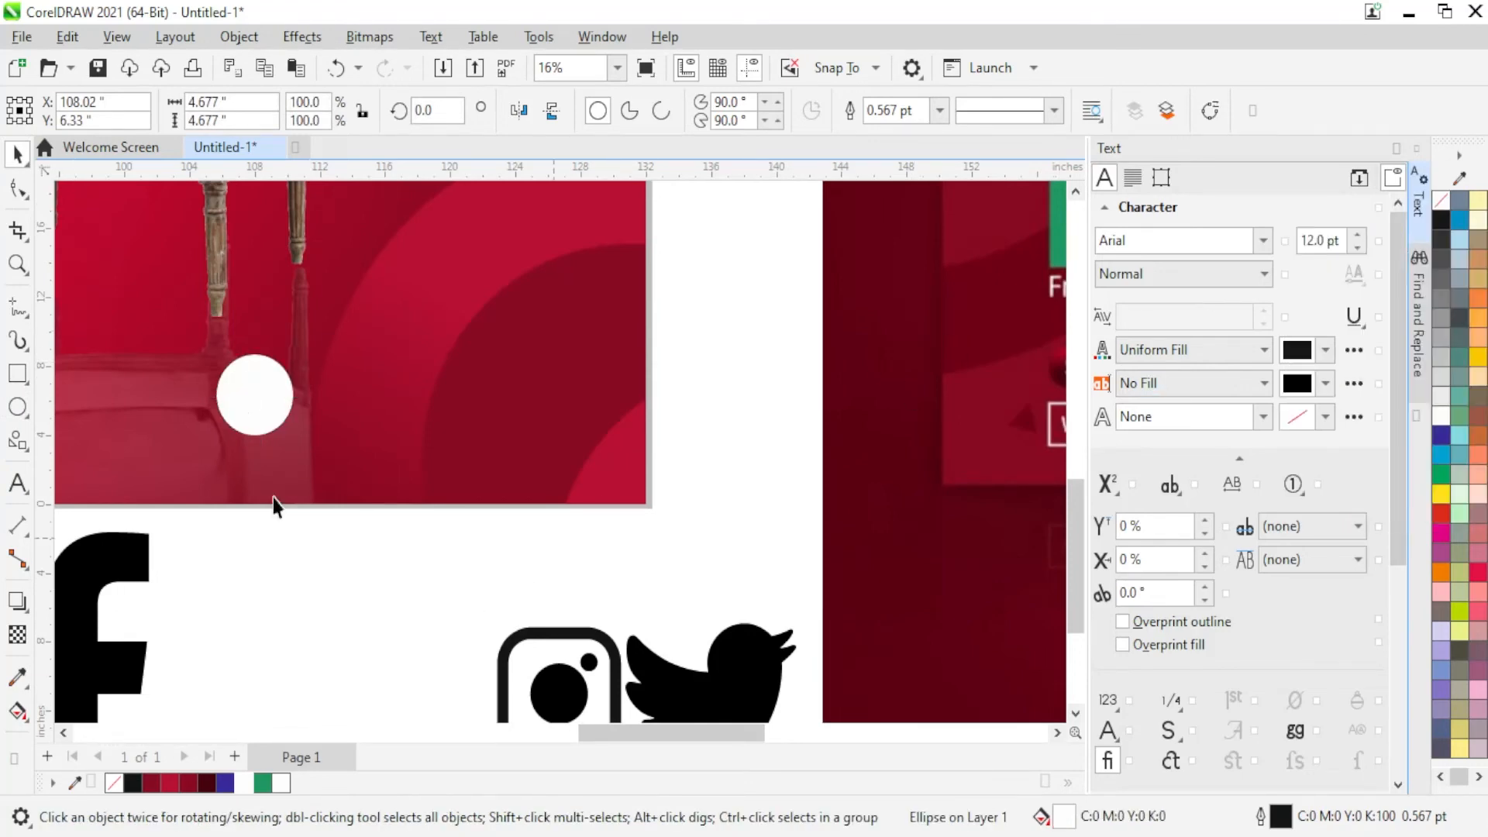
Step: Add two copies of the white circle to its right, making an evenly spaced row of three
drag(253, 391, 467, 402)
right_click(361, 406)
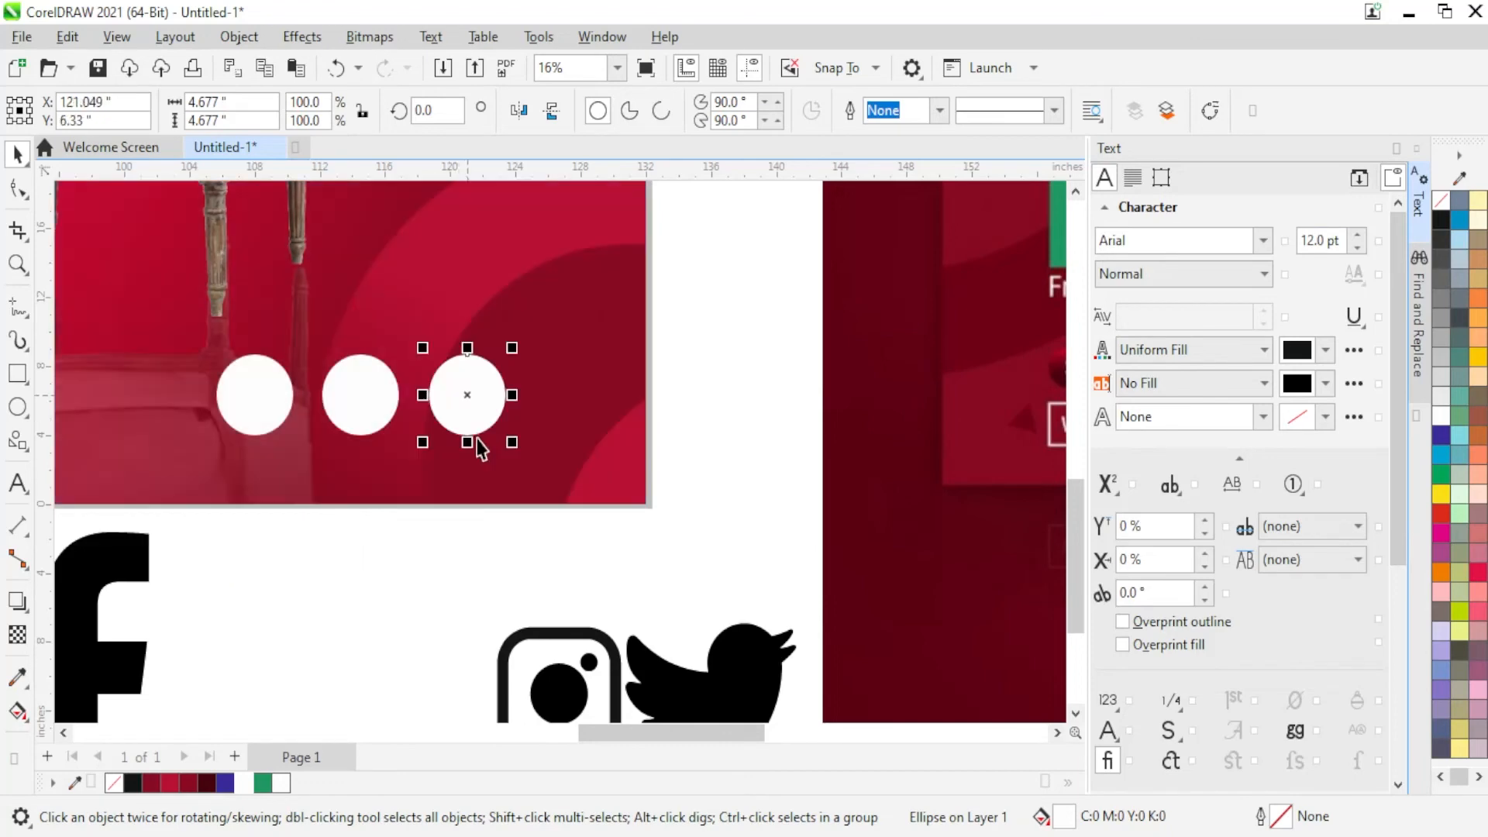
Step: Undo the two circle copies and duplicate the first white circle twice again with slightly wider, even spacing
key(ctrl+z)
key(ctrl+z)
drag(268, 389, 375, 375)
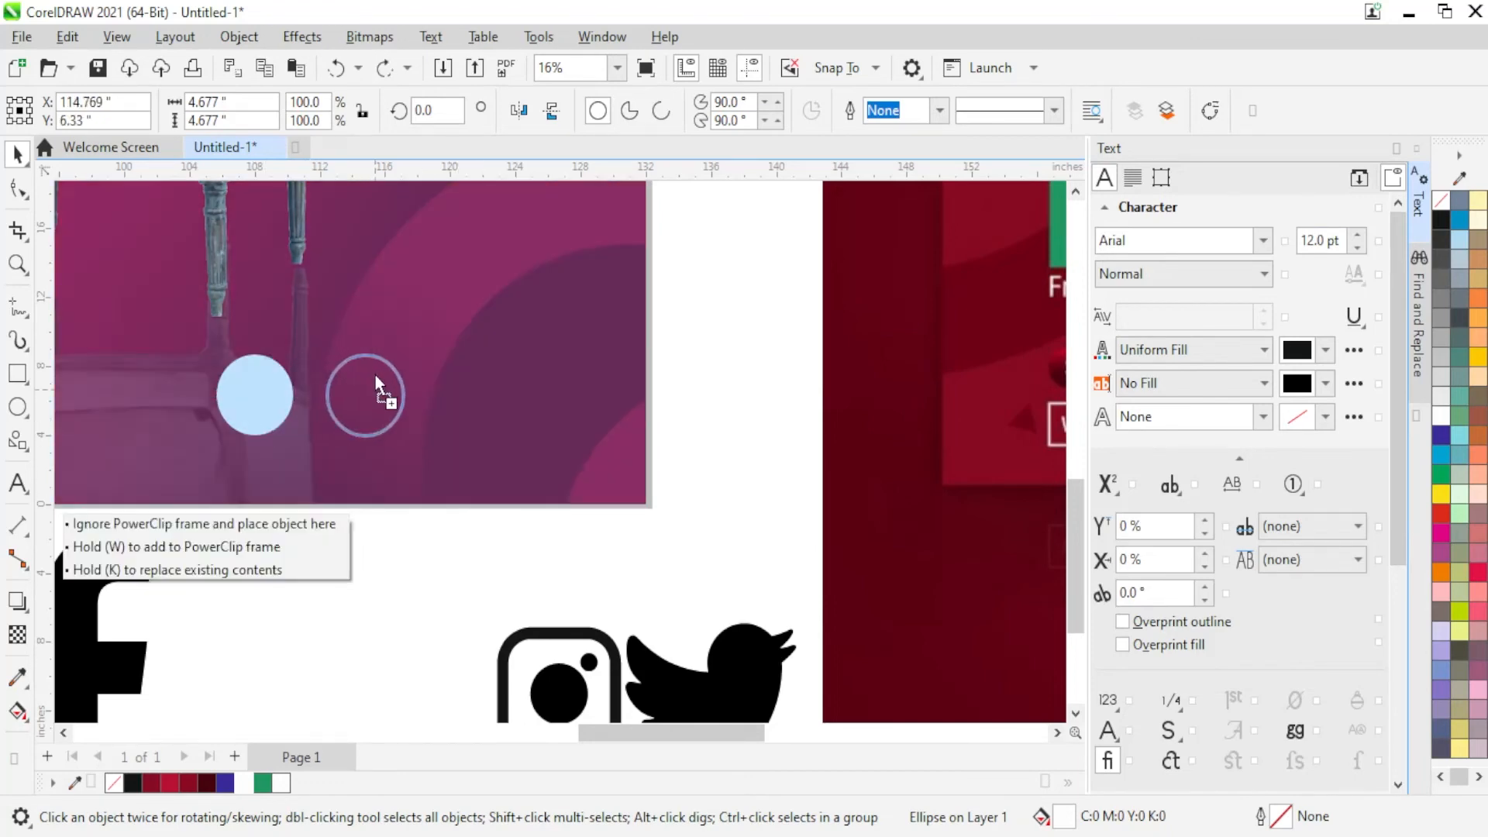
right_click(375, 376)
key(ctrl+r)
click(357, 538)
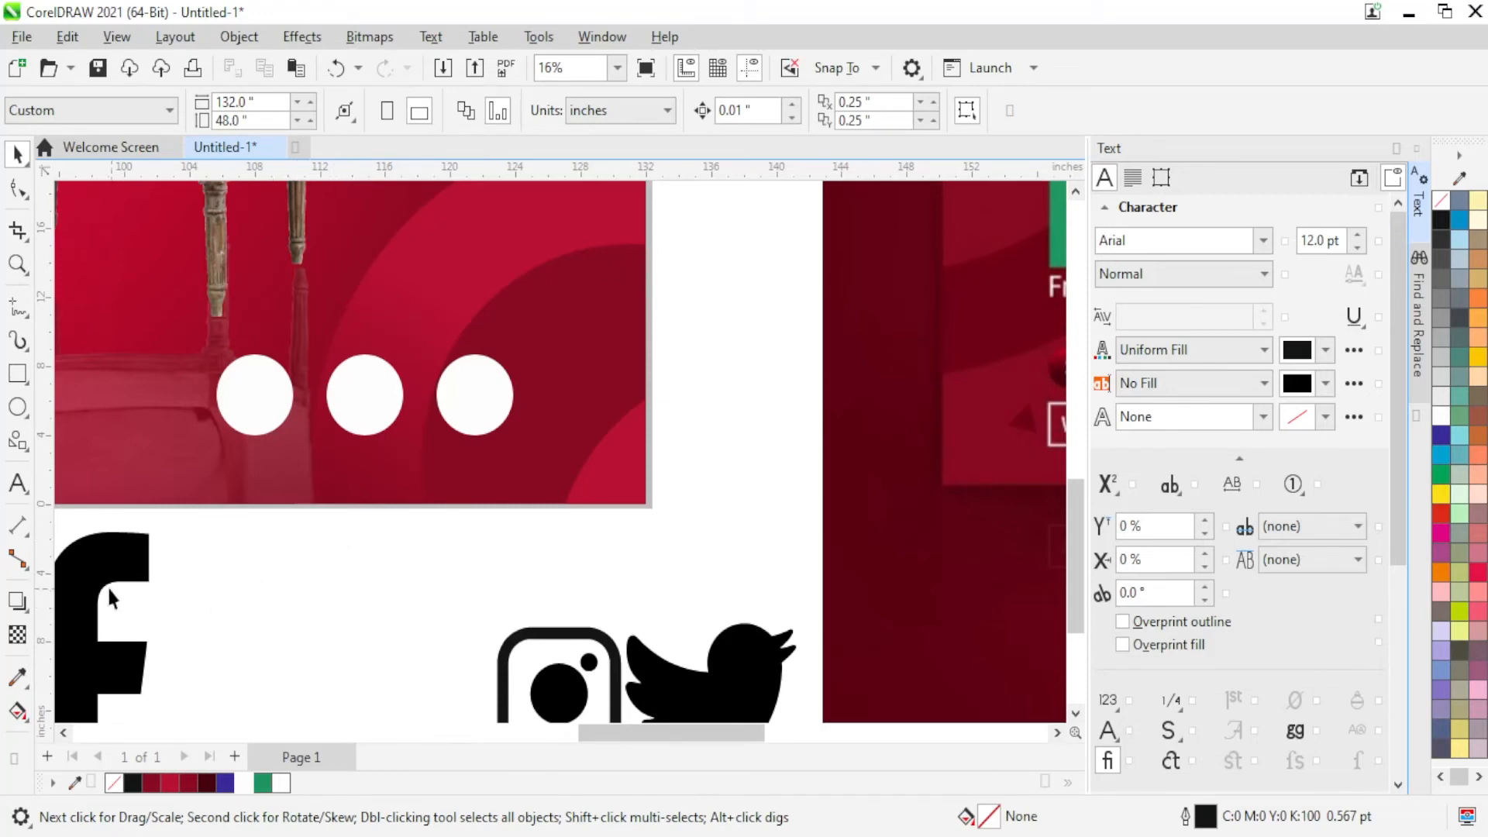
Step: Bring the Facebook icon to the front and scale it down to about 2.1 in wide over the leftmost white circle
drag(110, 597, 350, 546)
key(shift+Page_Up)
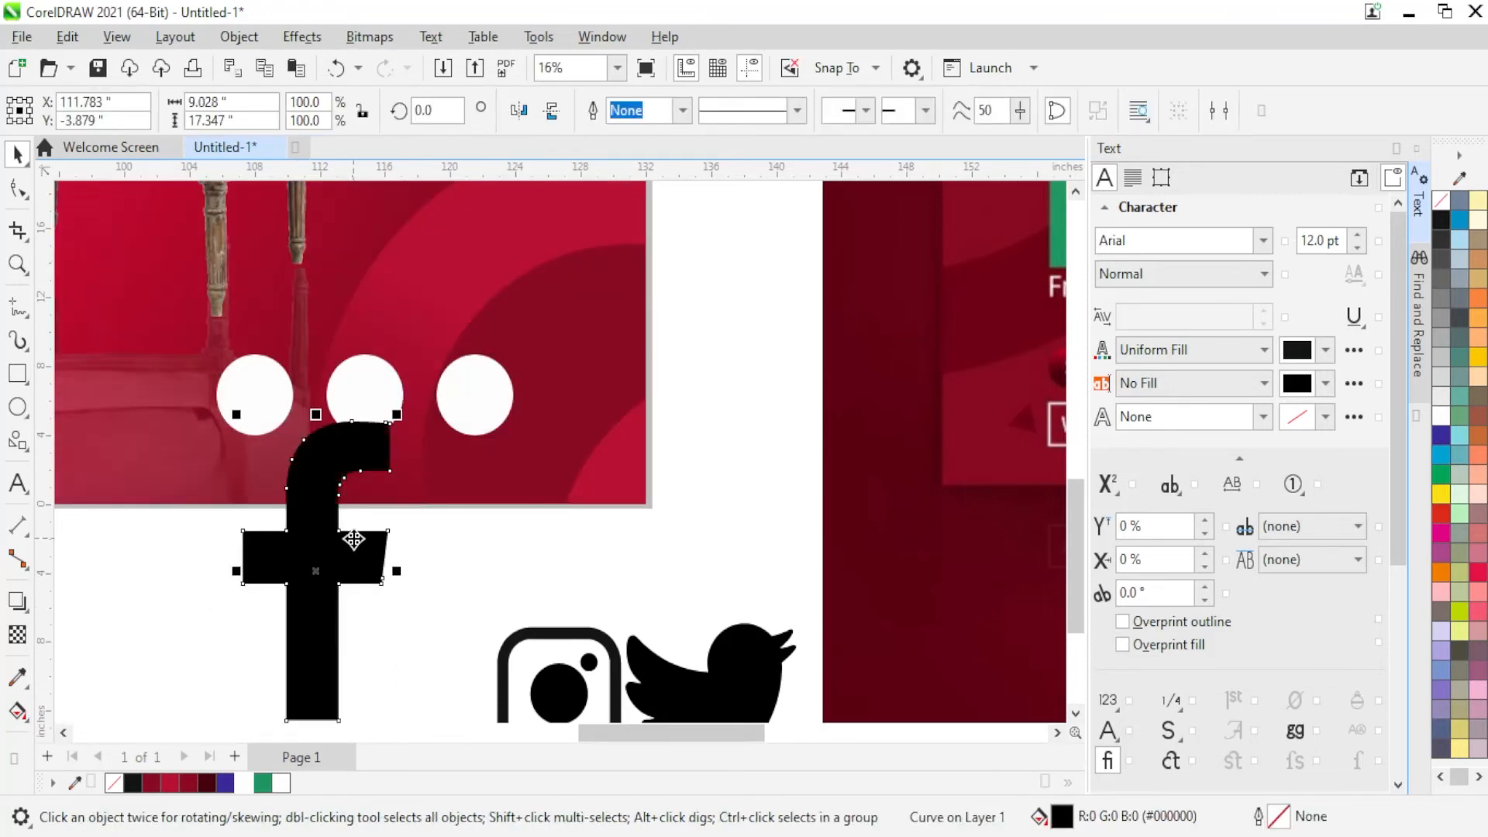
scroll(372, 574, down, 1)
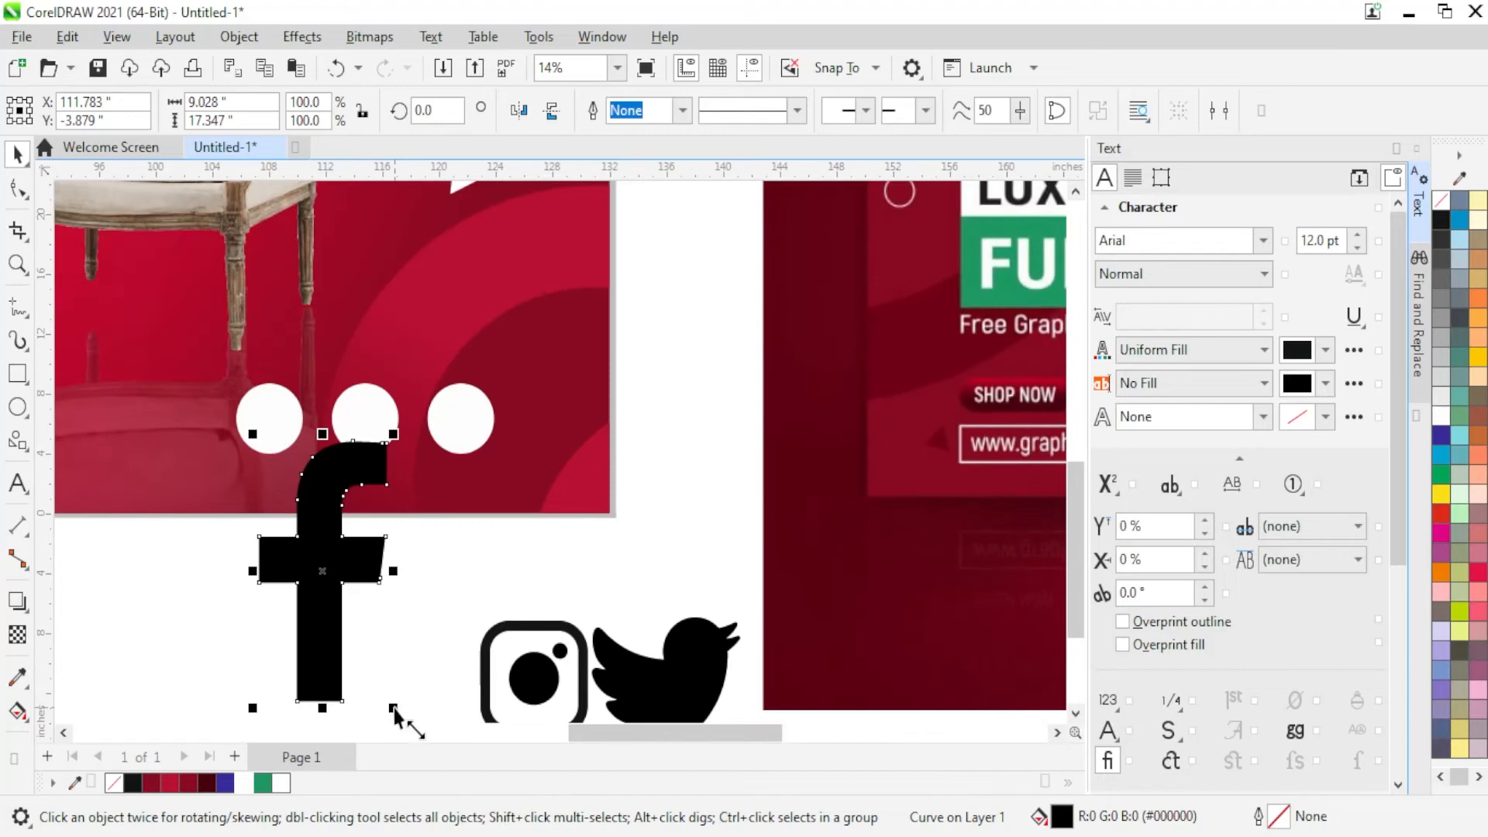
drag(393, 708, 258, 357)
scroll(269, 434, up, 7)
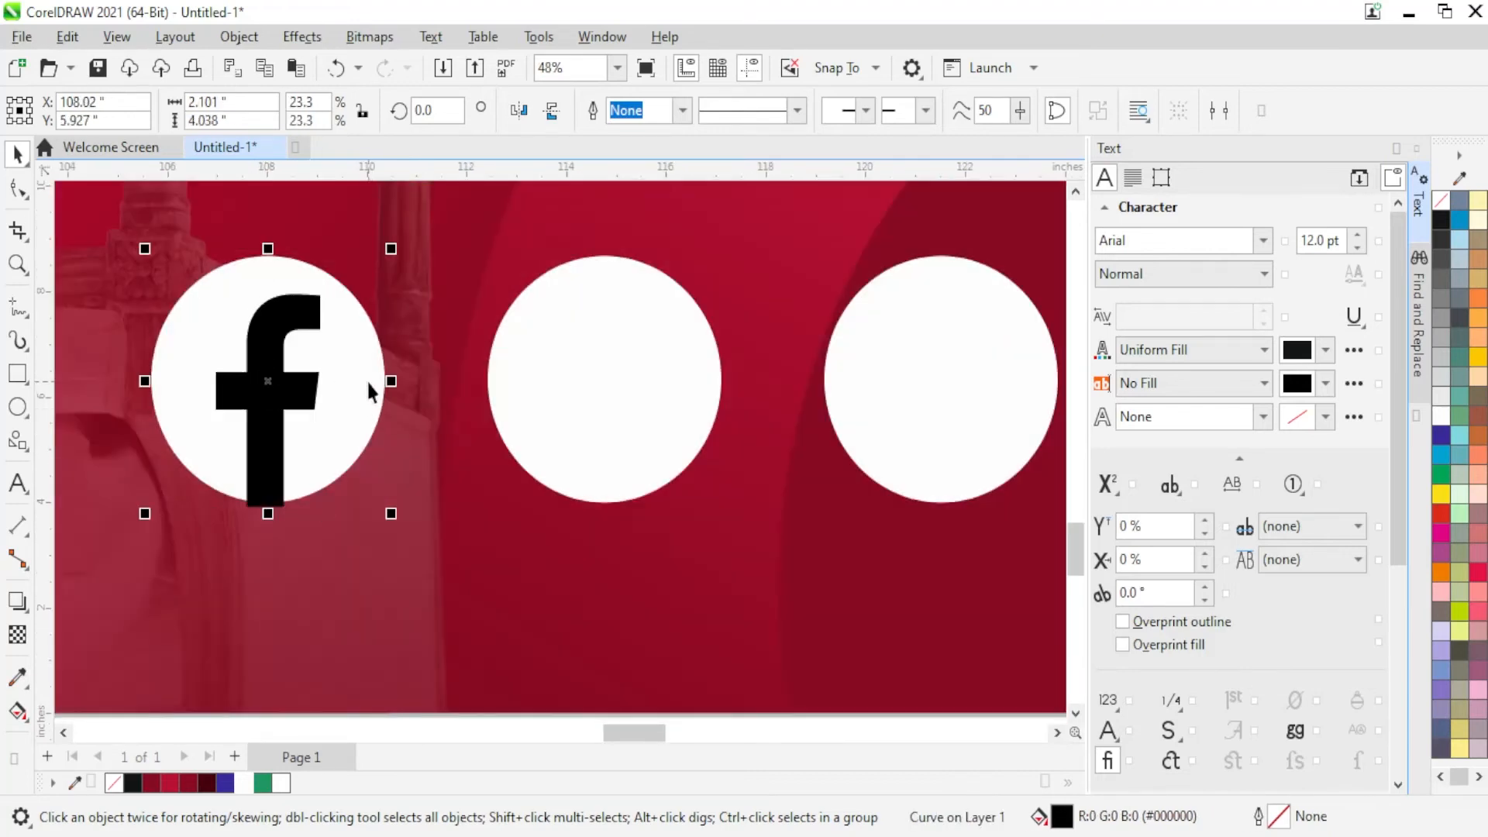
Step: PowerClip the Facebook icon inside the leftmost white circle
click(269, 422)
right_click(269, 418)
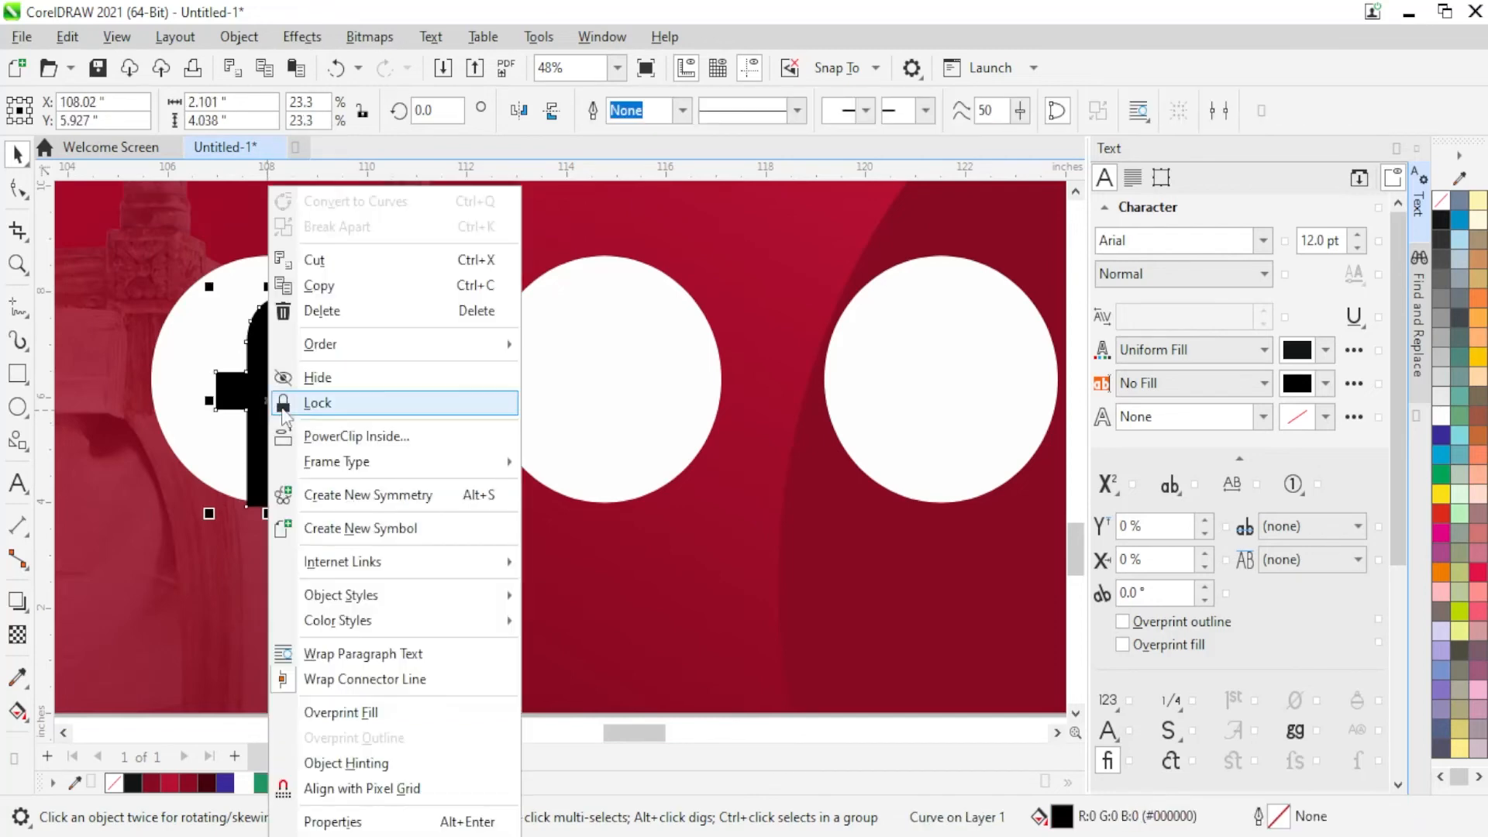
click(356, 436)
click(194, 310)
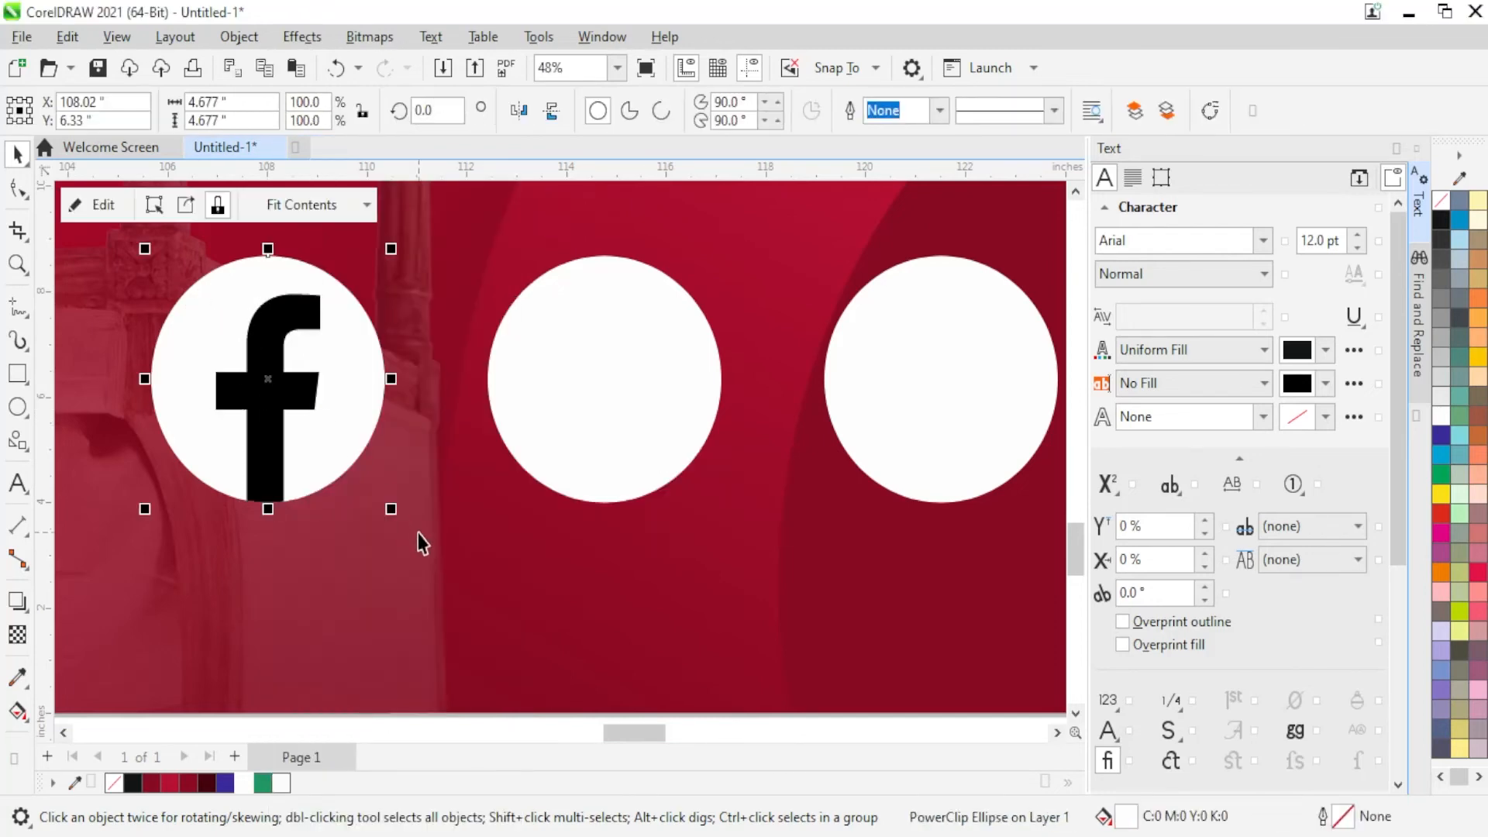
Step: Move the Instagram icon just below the middle white circle and scale it down to about 4.25 in wide
scroll(419, 542, down, 4)
drag(558, 628, 440, 518)
scroll(480, 611, up, 2)
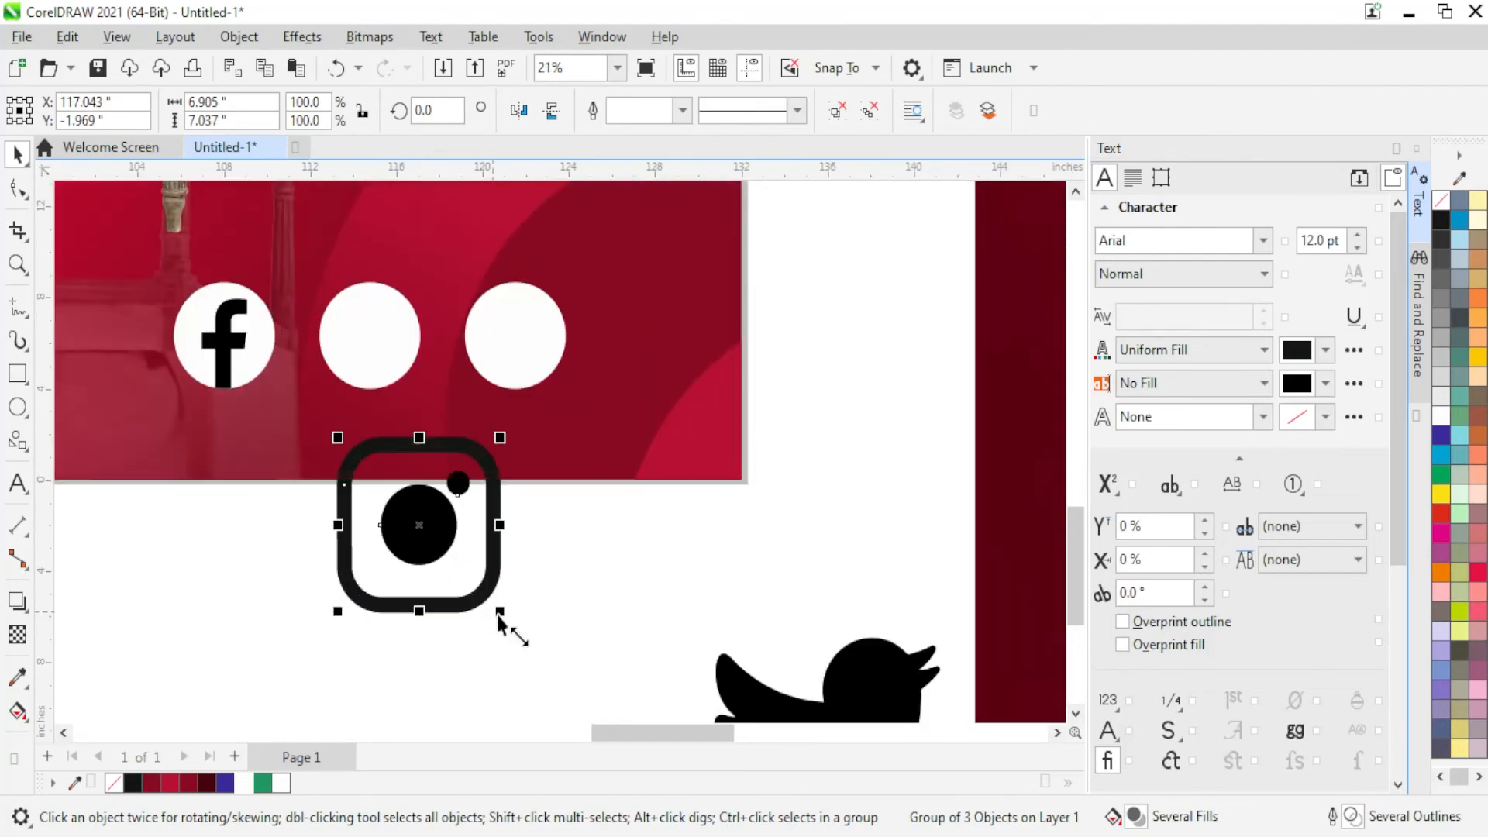
drag(499, 614, 444, 550)
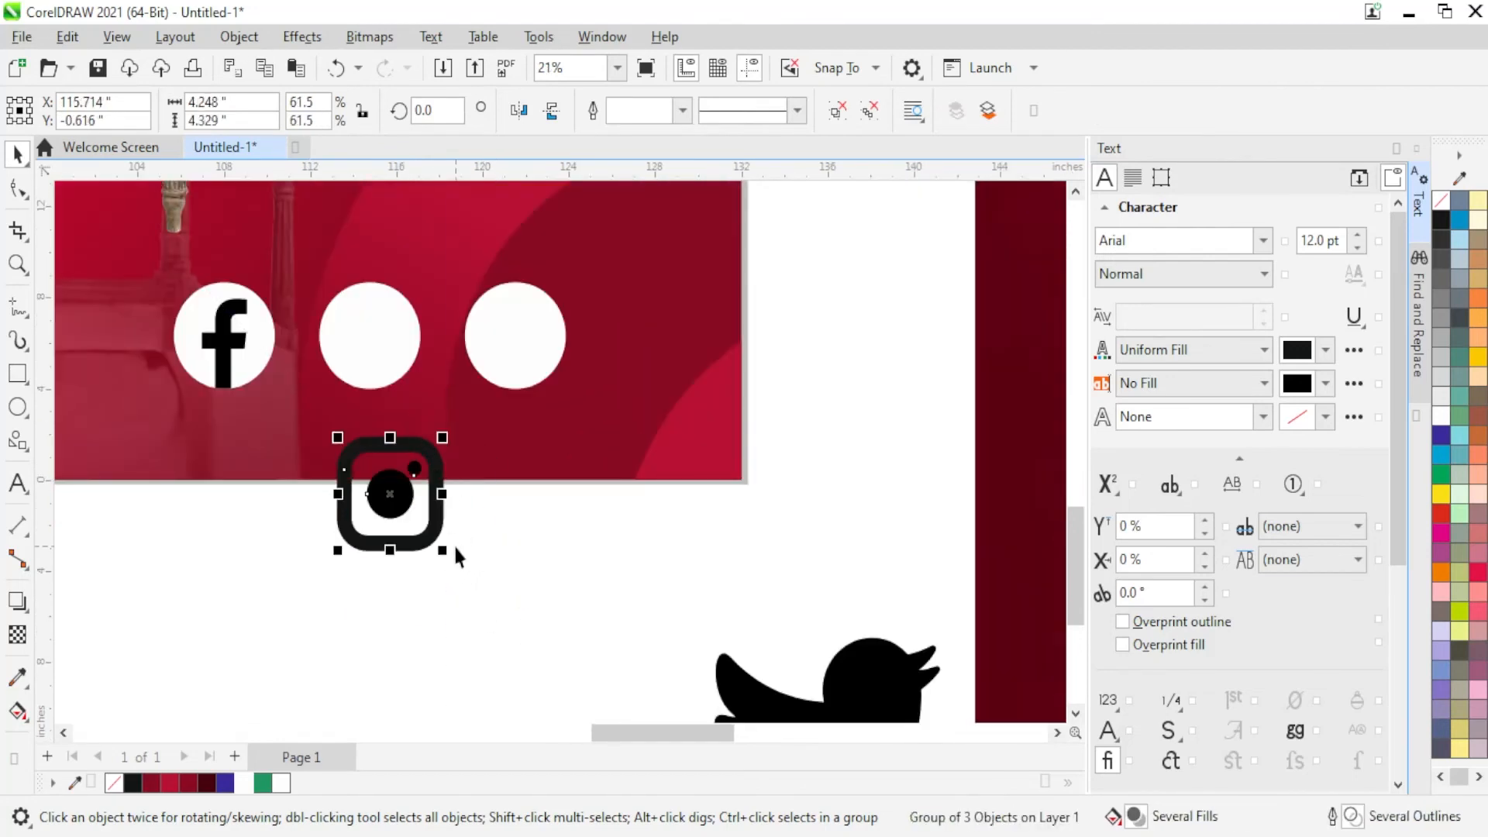
right_click(416, 527)
click(453, 226)
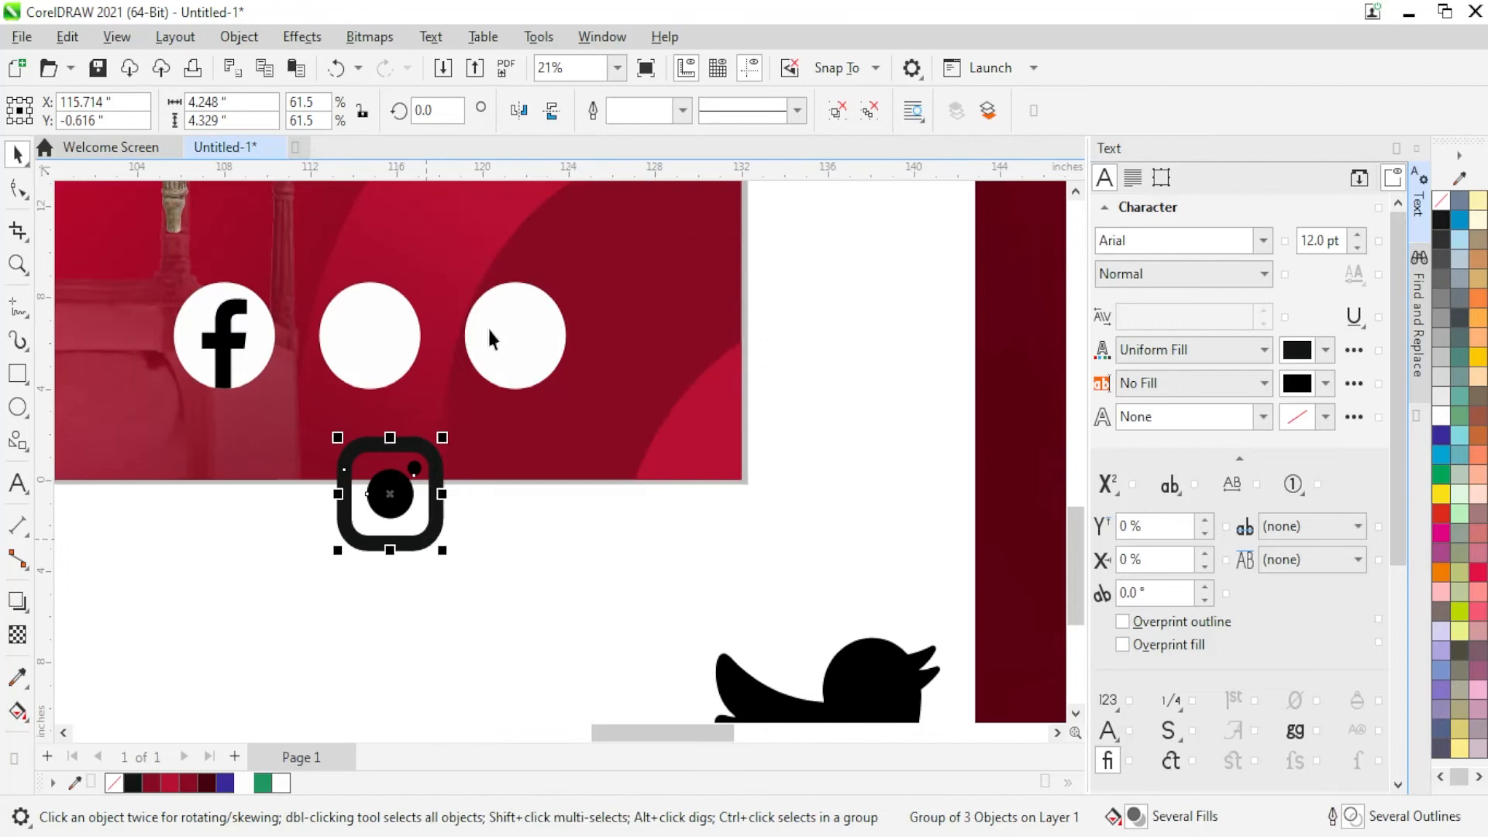
Step: Set the outline width of the Instagram icon's rounded frame to 20 pt
click(417, 533)
double_click(1275, 816)
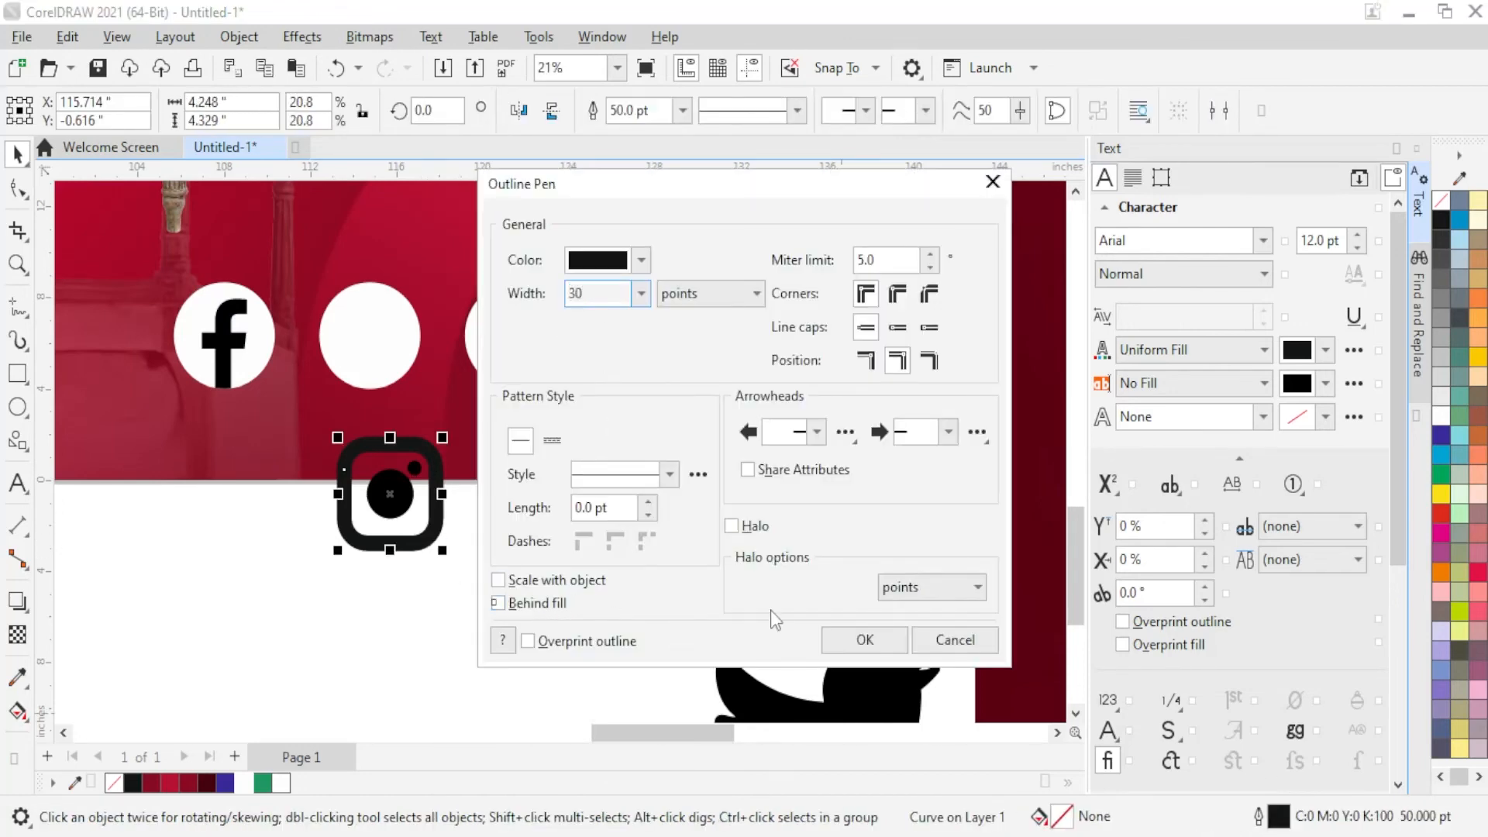
click(864, 640)
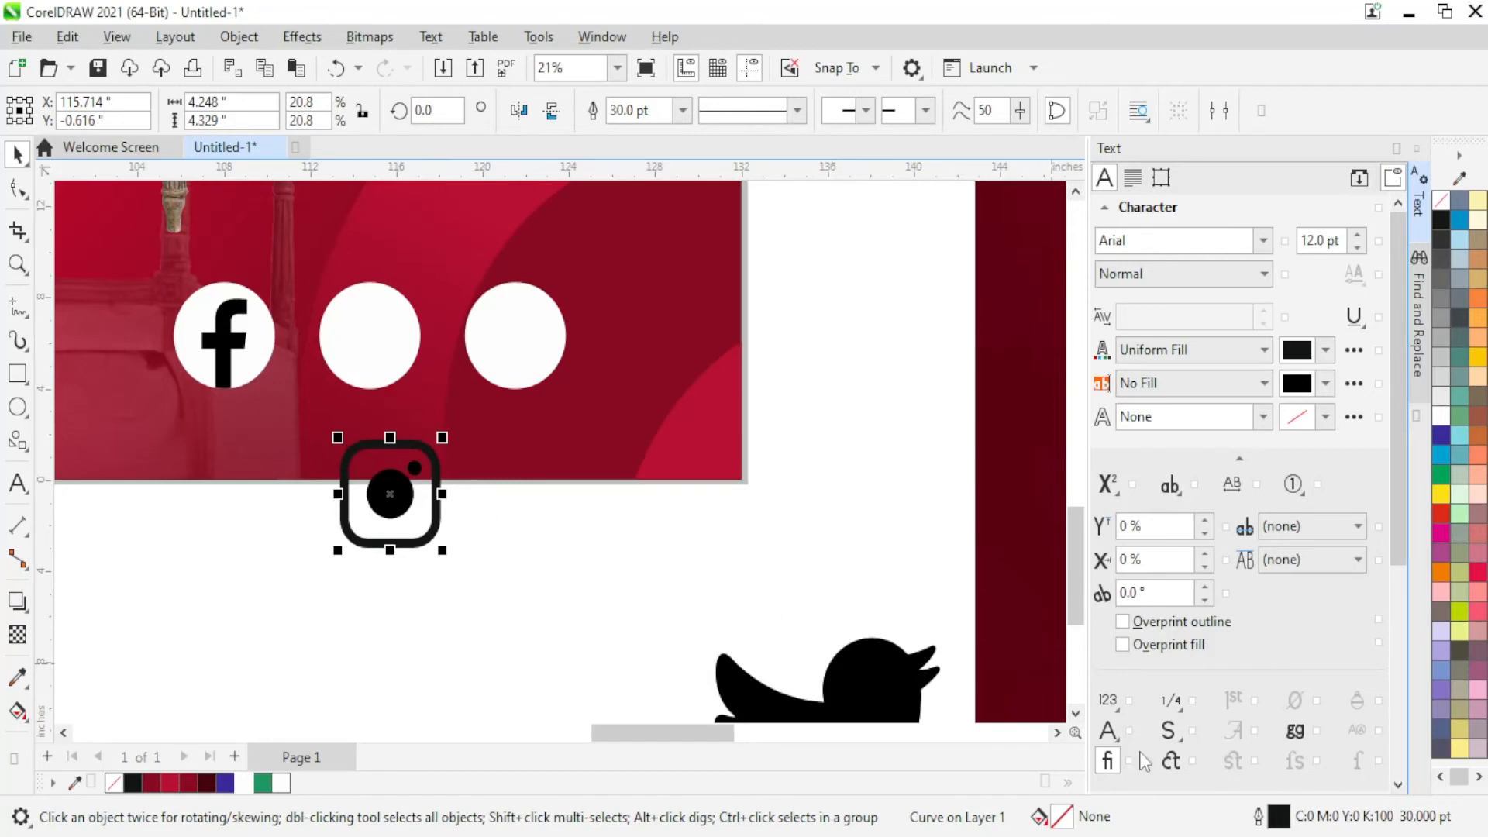
key(F12)
text(2.0)
click(865, 639)
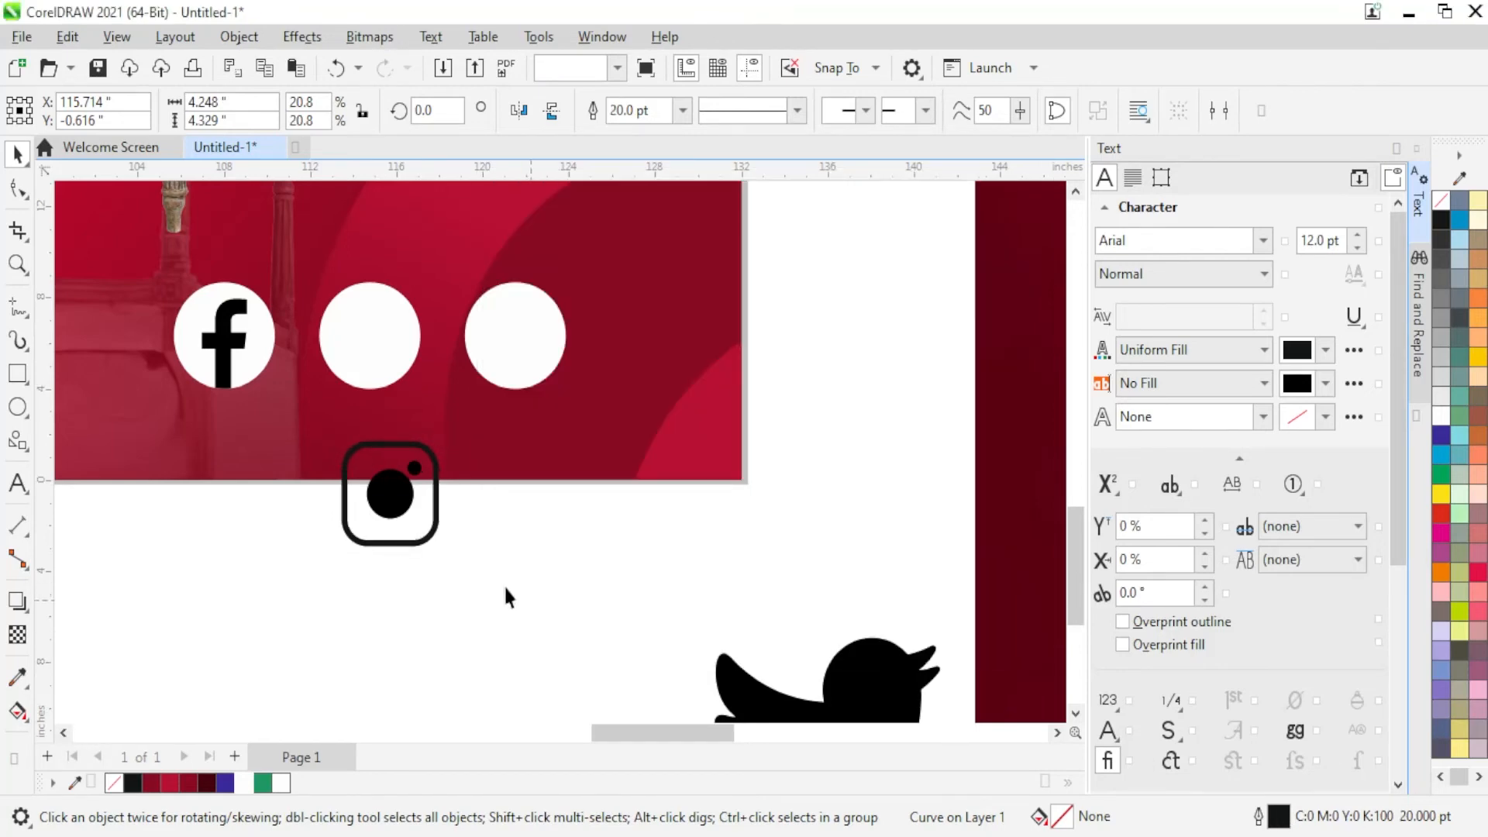
Step: Center the Instagram icon on the middle white circle and shrink it to fit inside with a margin
click(395, 504)
shift+click(396, 364)
key(c)
key(e)
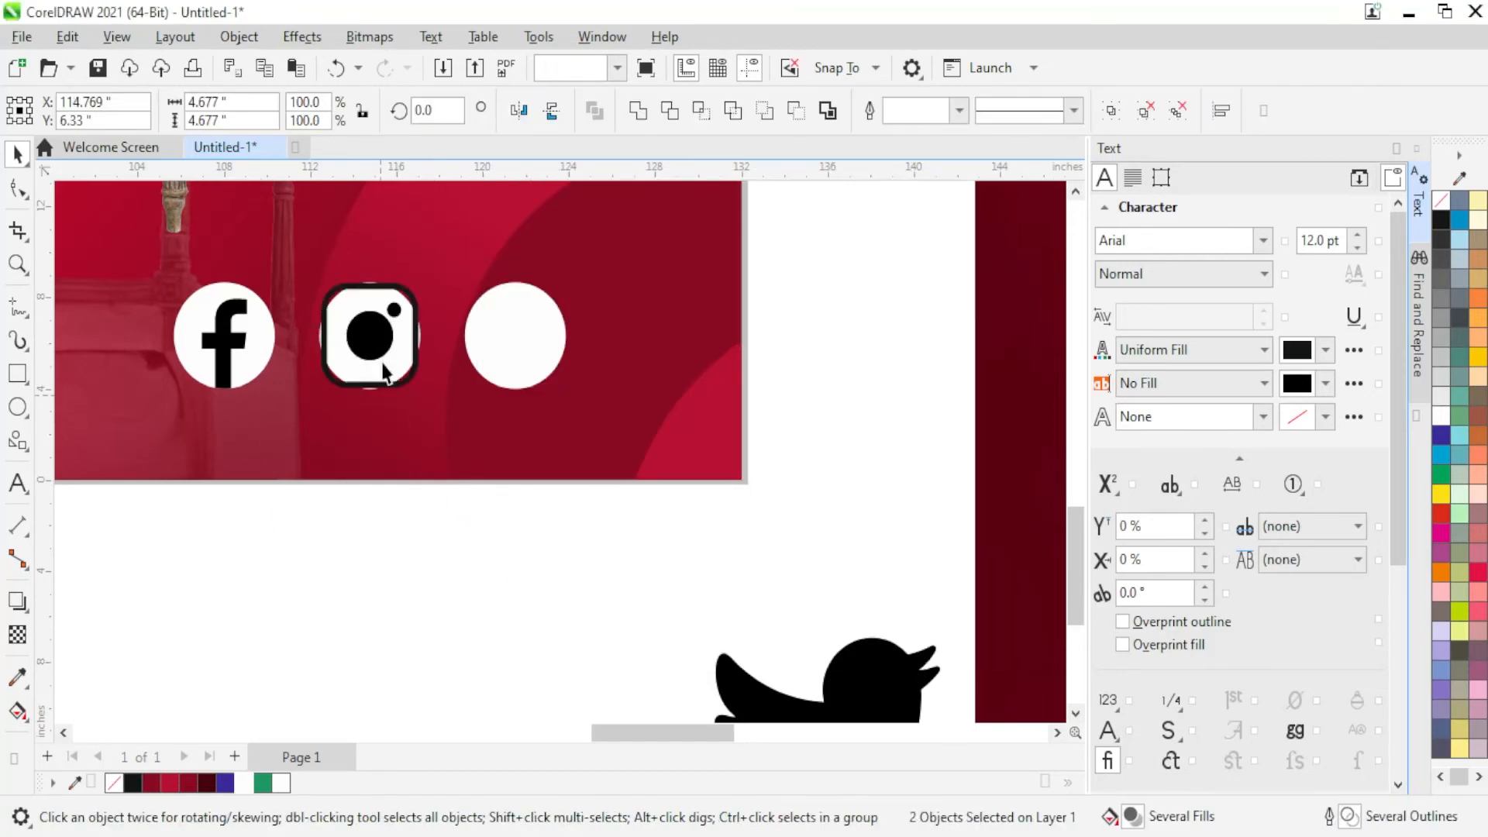
key(Escape)
scroll(365, 315, up, 2)
click(365, 316)
mouse_move(487, 485)
mouse_down()
mouse_move(481, 465)
mouse_move(480, 514)
mouse_move(461, 491)
mouse_up()
scroll(413, 351, up, 1)
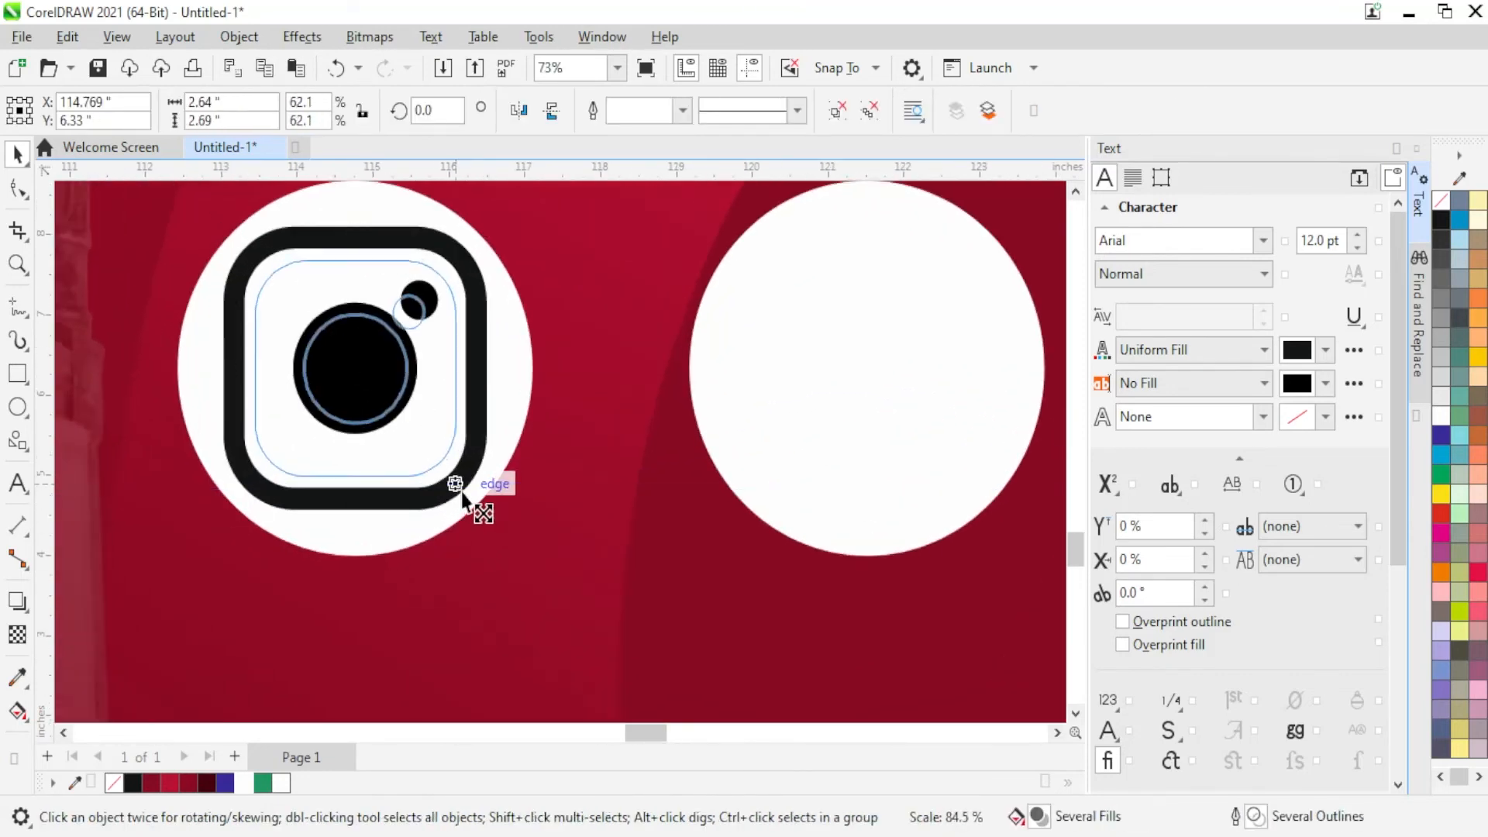
Step: Bring the Twitter bird to the front, scaled down and centered on the rightmost white circle
scroll(366, 413, down, 3)
click(722, 654)
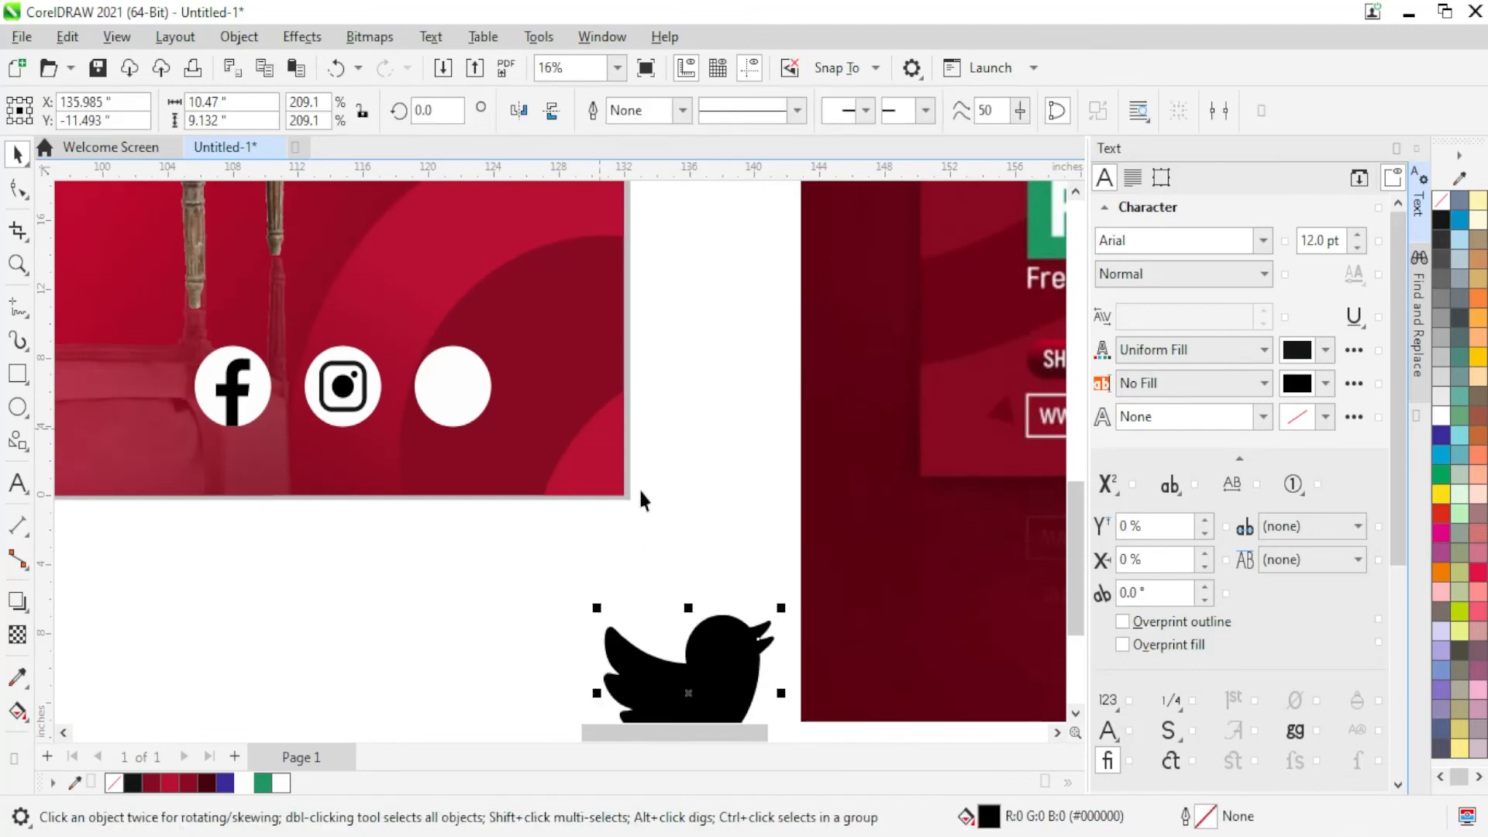
drag(725, 630, 626, 469)
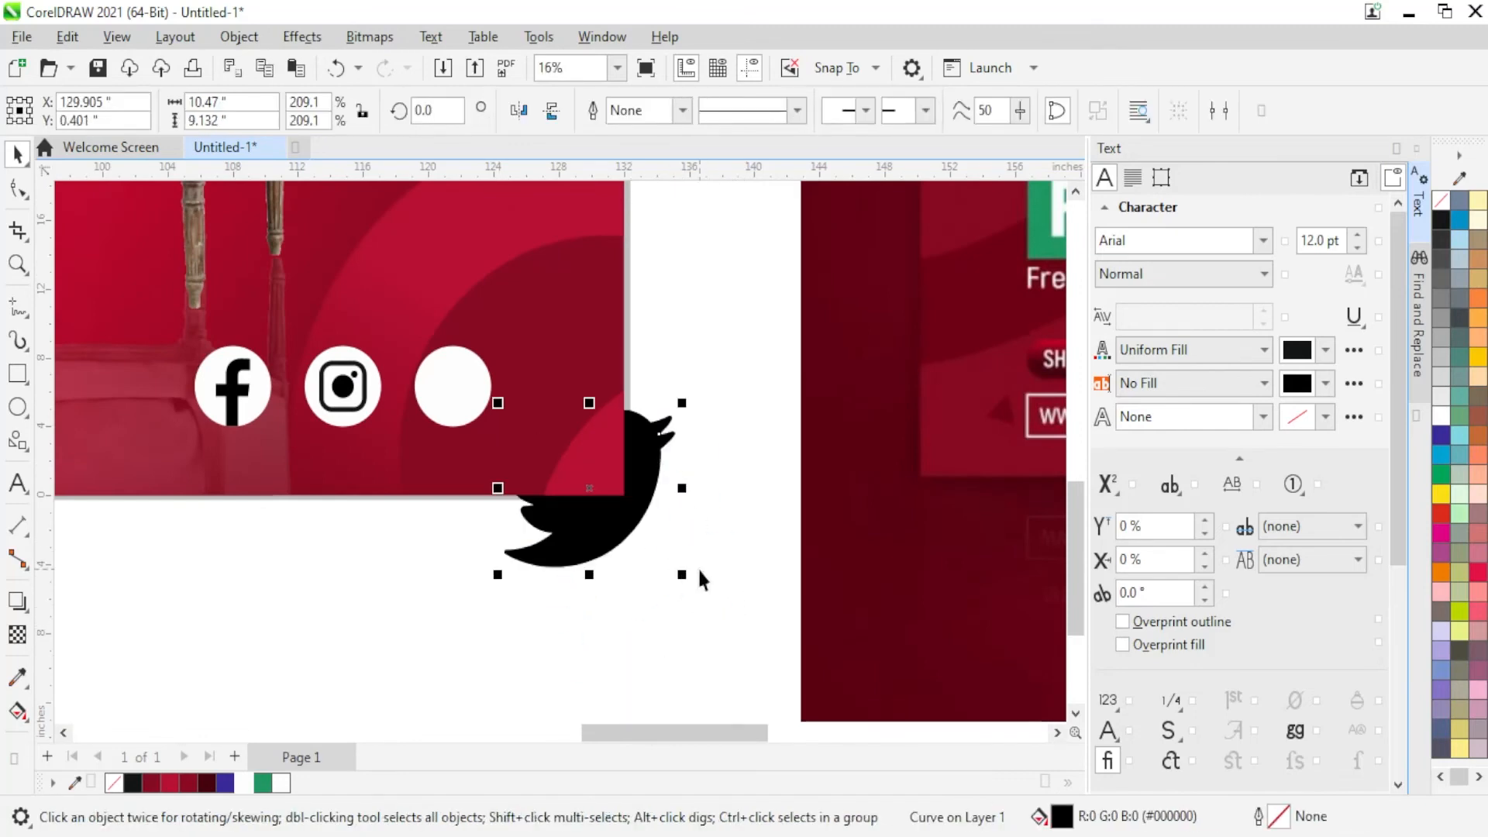
key(ctrl+Home)
drag(682, 575, 571, 464)
shift+click(440, 398)
key(c)
key(e)
click(546, 530)
Step: Place a copy of the dot pattern from beside SHOP NOW above the Twitter circle
scroll(546, 530, down, 5)
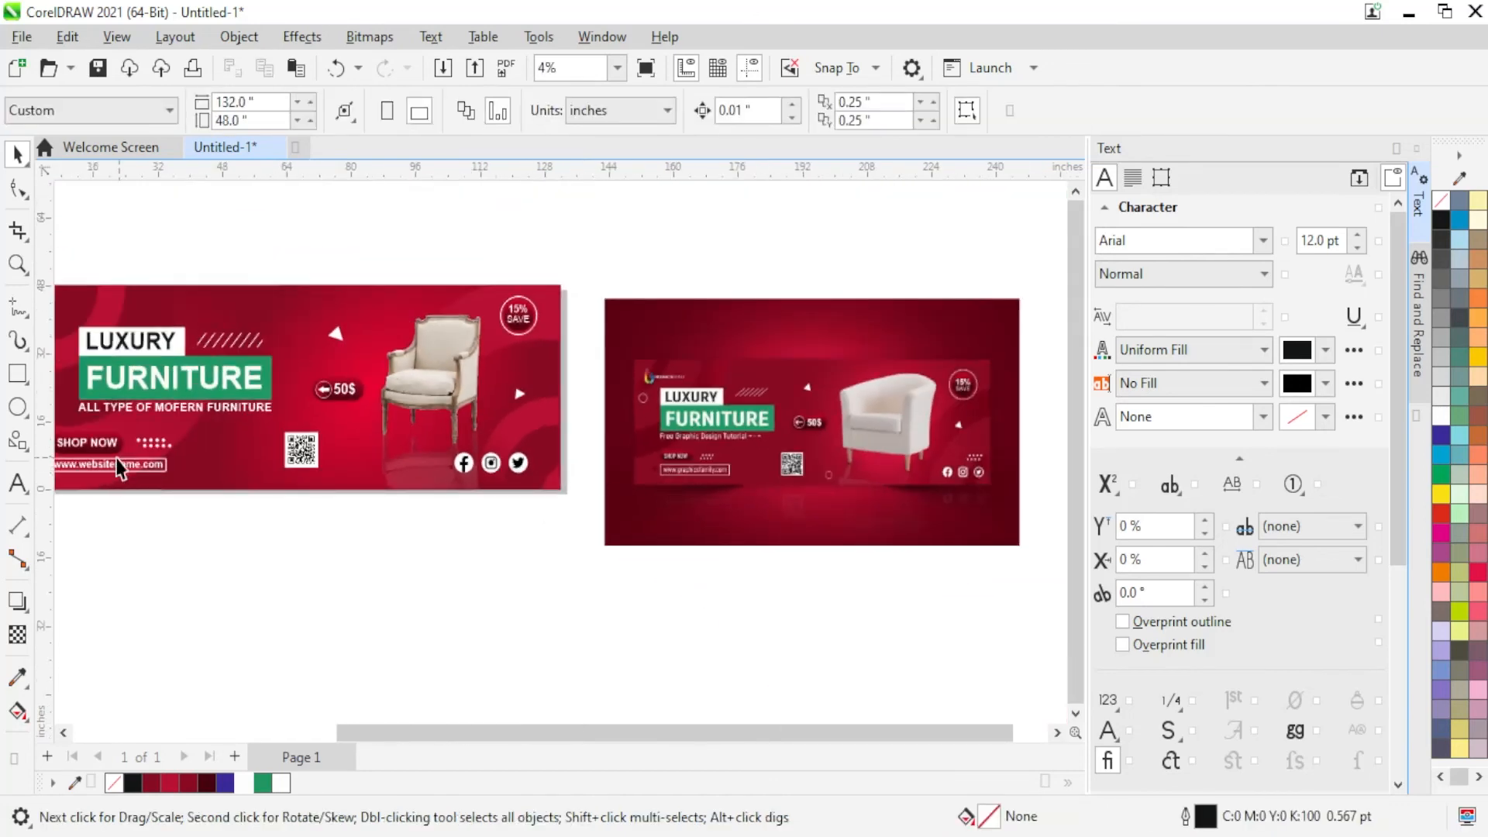
drag(113, 423, 518, 444)
scroll(546, 457, up, 3)
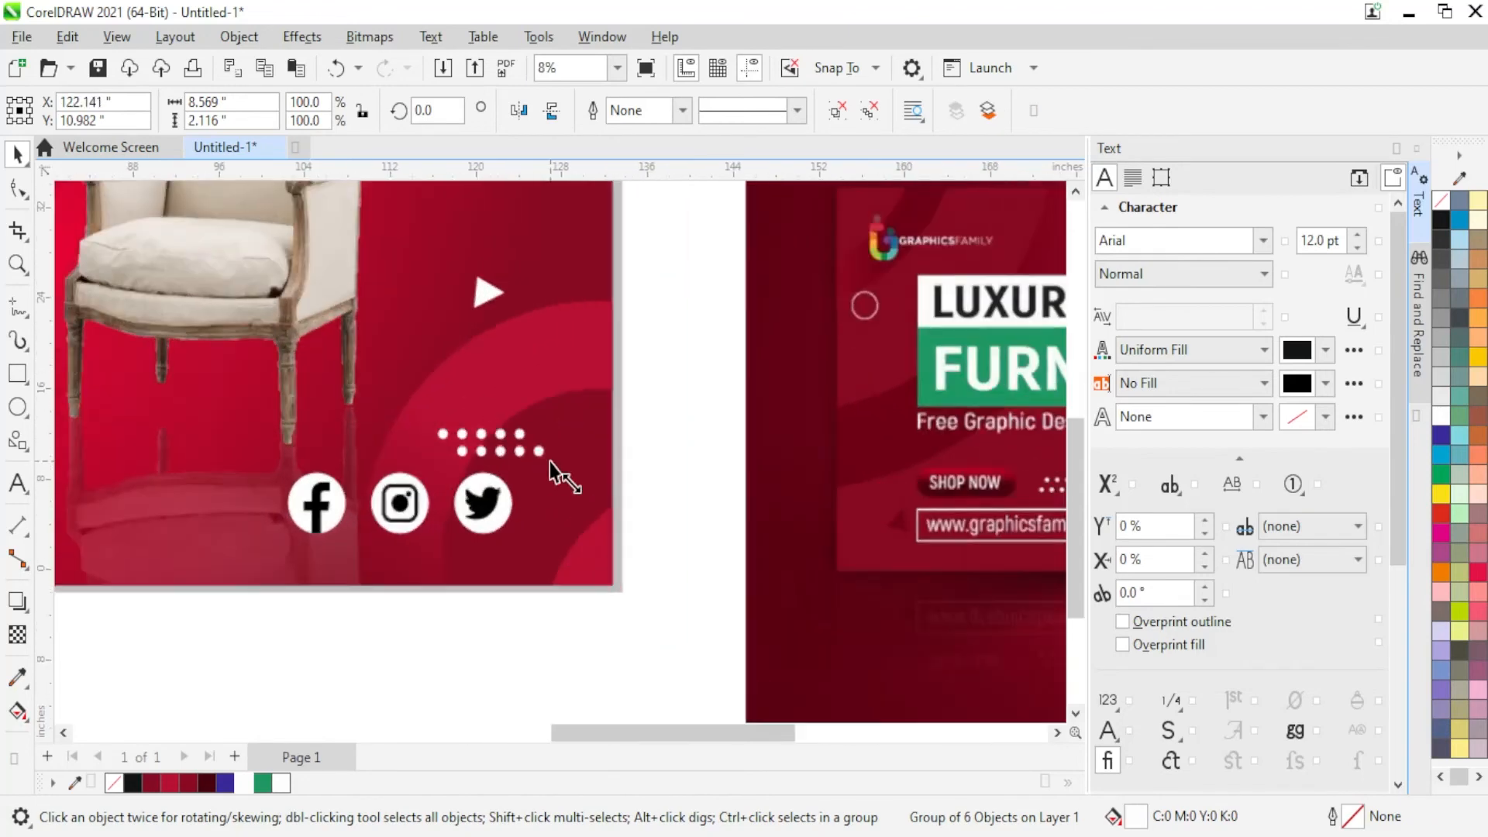
scroll(387, 527, down, 2)
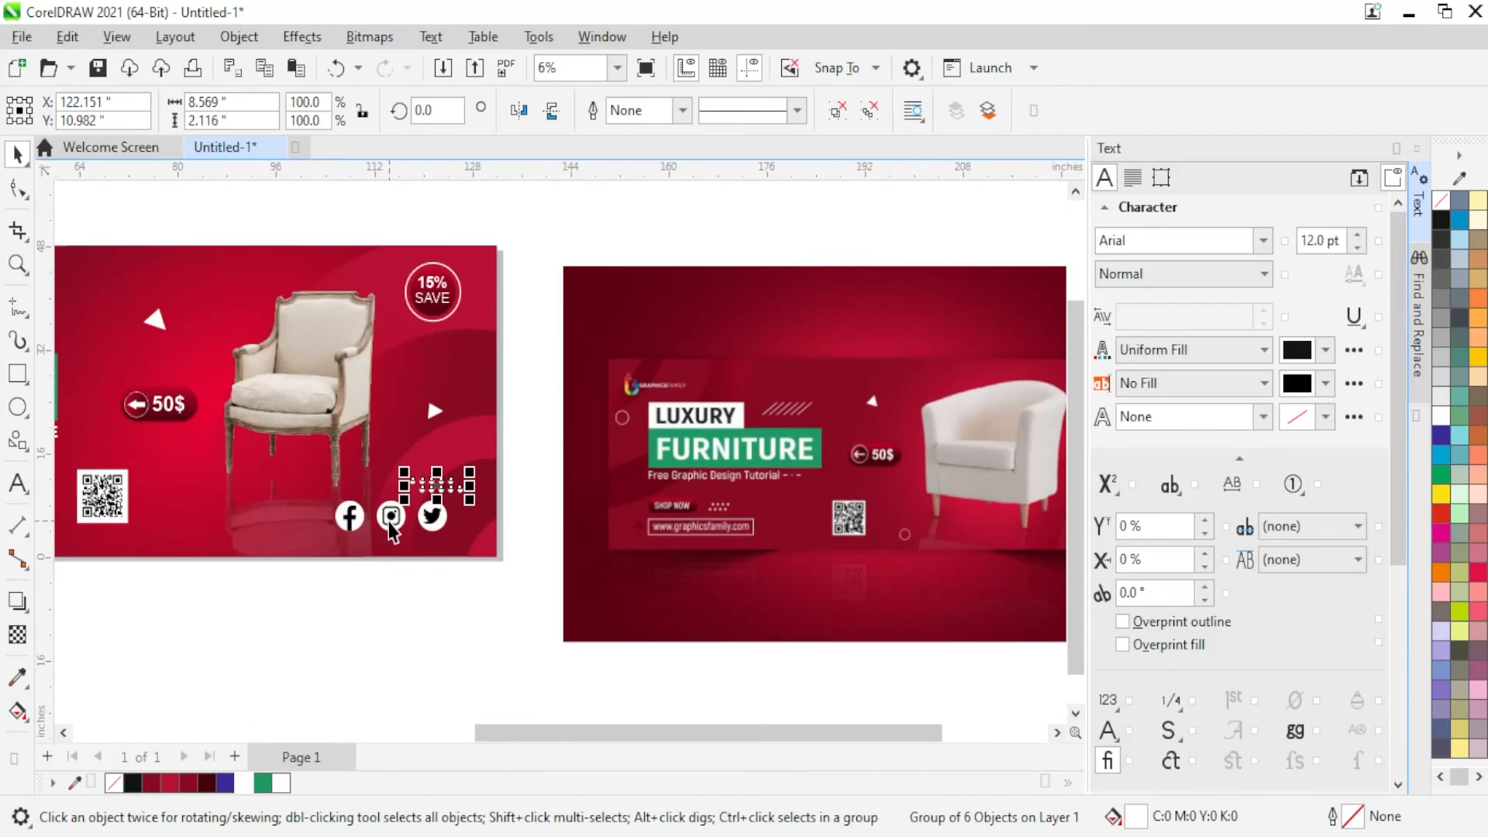
scroll(391, 530, down, 2)
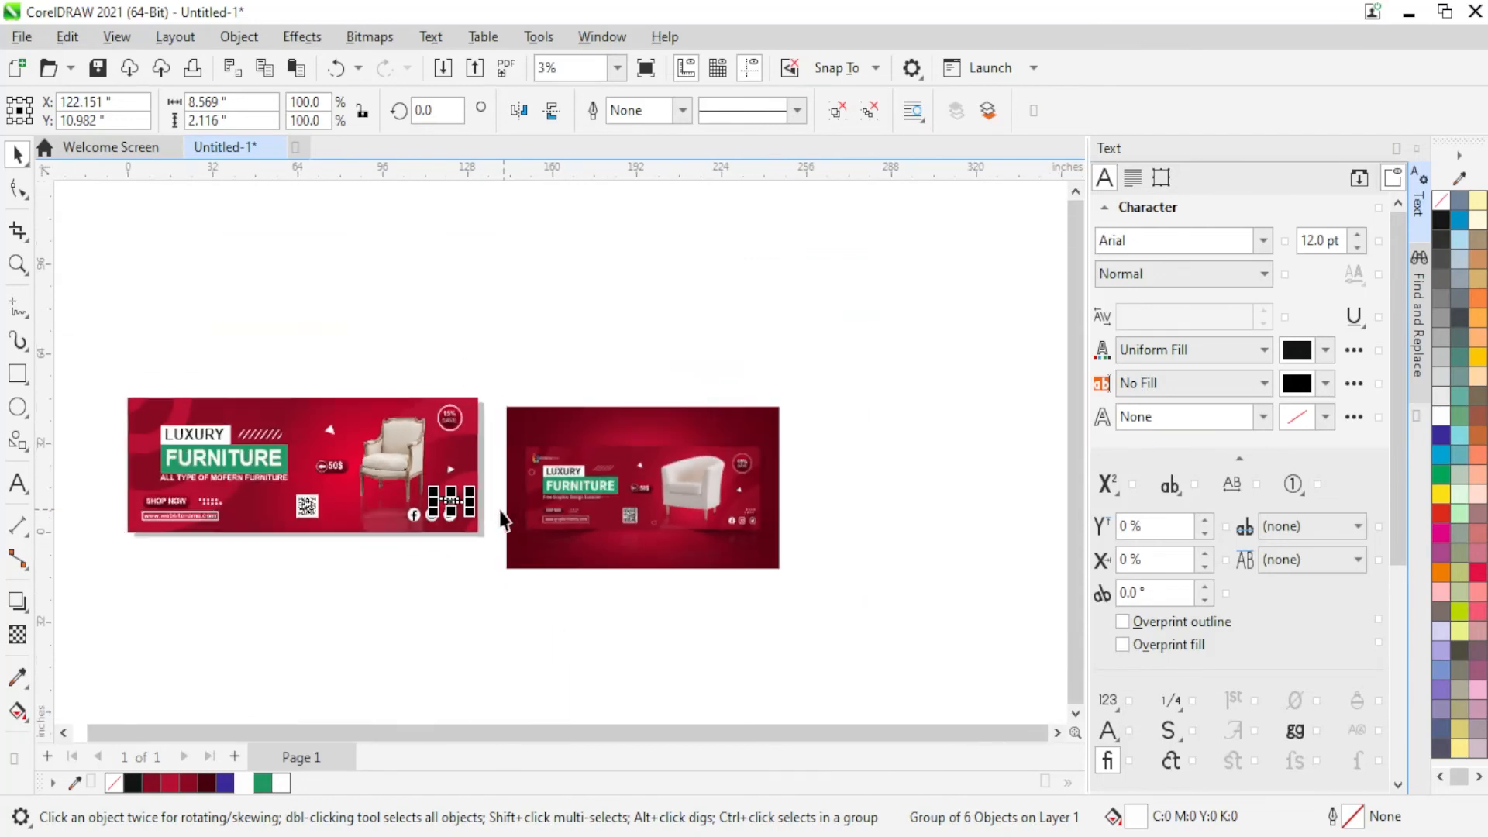
Step: Scale the ALL TYPE OF MOFERN FURNITURE tagline down to about 29.8 in wide and align it with the green box's left edge
scroll(287, 607, up, 3)
ctrl+click(284, 606)
scroll(557, 615, up, 2)
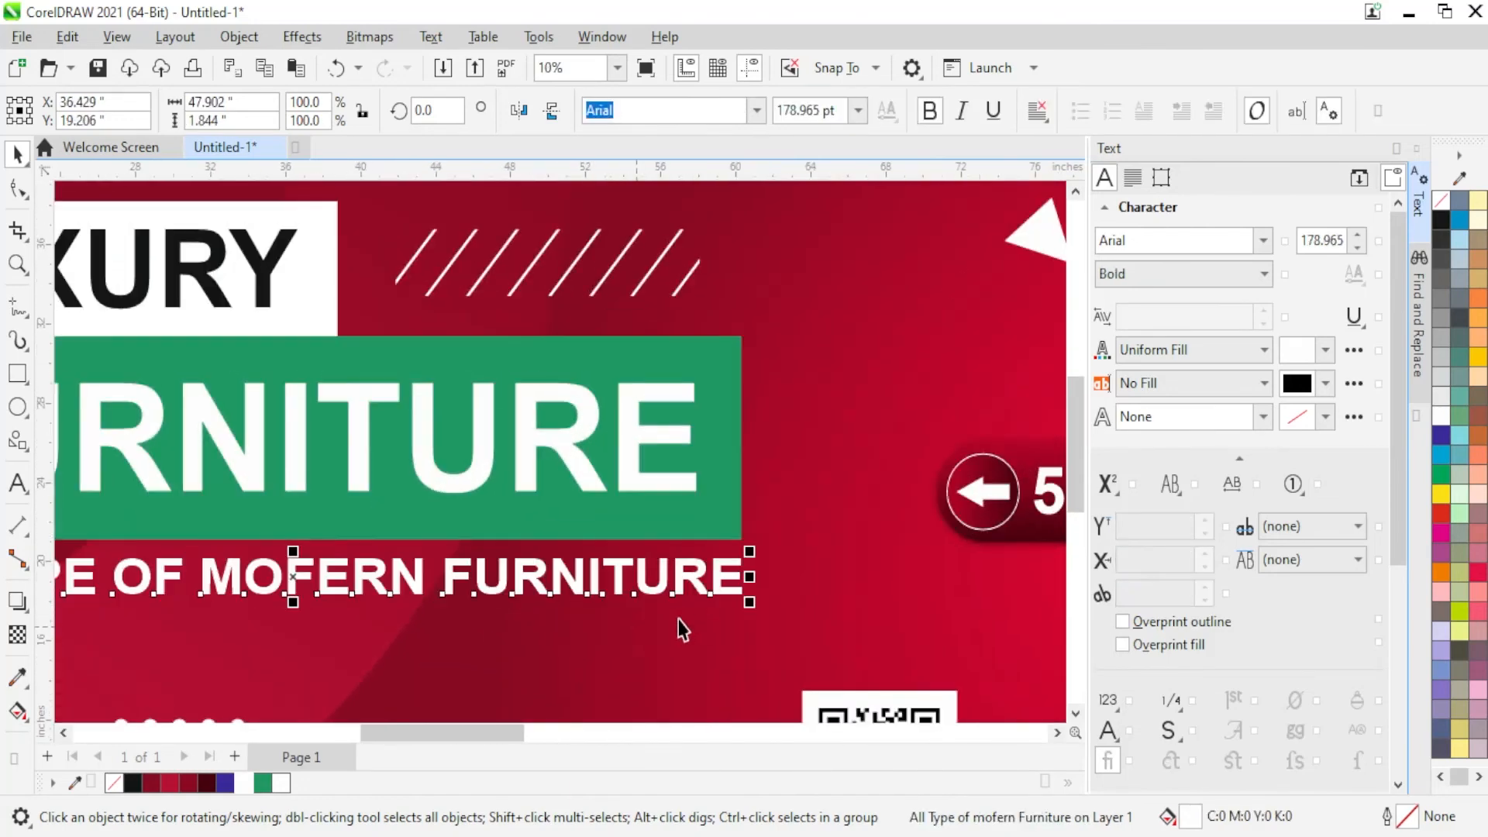
drag(750, 602, 681, 590)
scroll(517, 537, down, 2)
scroll(139, 552, up, 2)
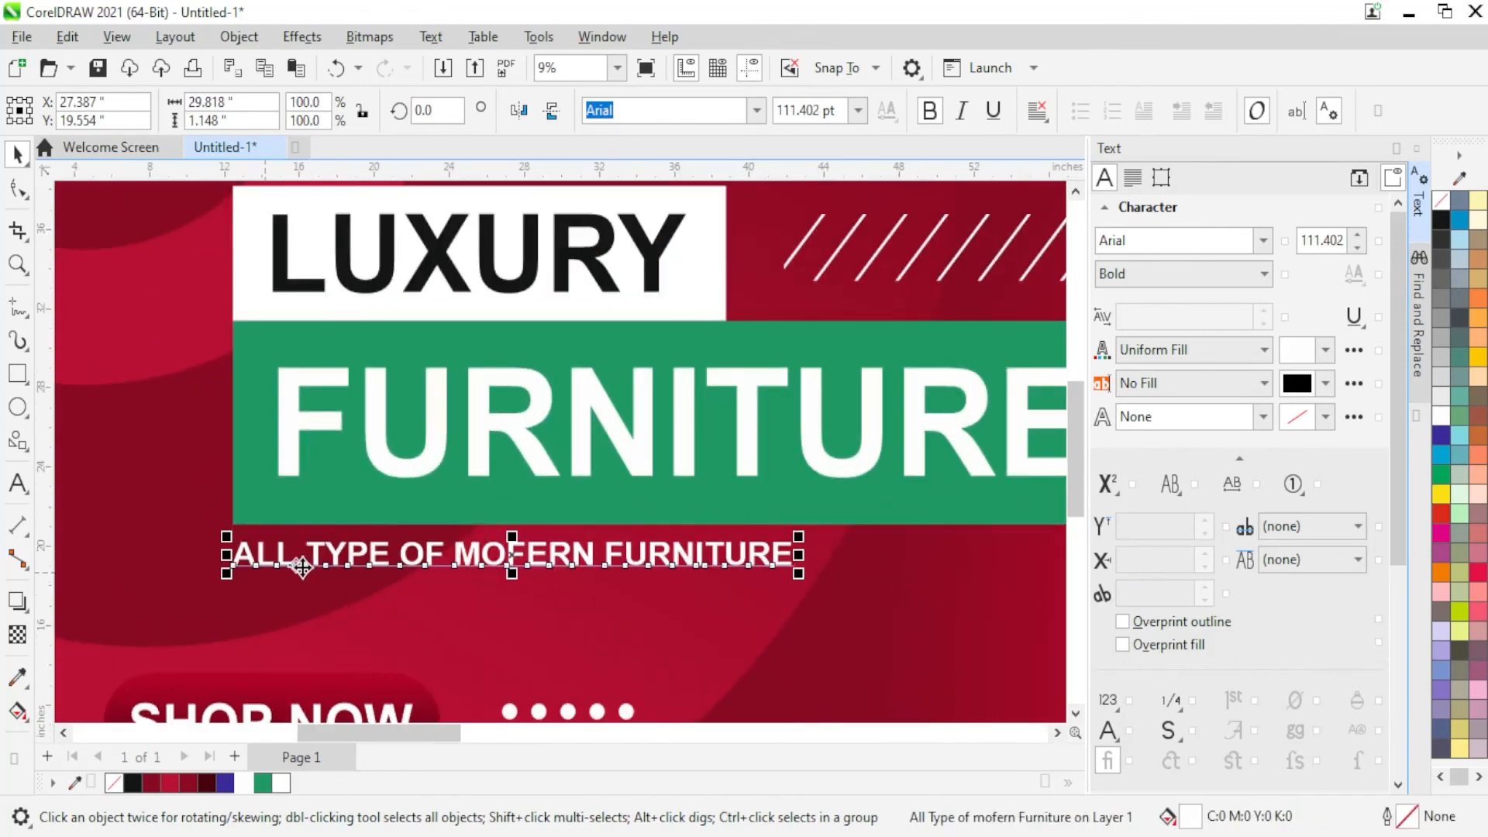
scroll(541, 562, down, 1)
scroll(431, 509, up, 1)
Step: Copy the tagline to the upper left of the LUXURY box and replace its text with YOUR LOGO HERE on three lines
drag(499, 589, 357, 260)
right_click(357, 260)
key(F8)
key(ctrl+a)
text(YOUR)
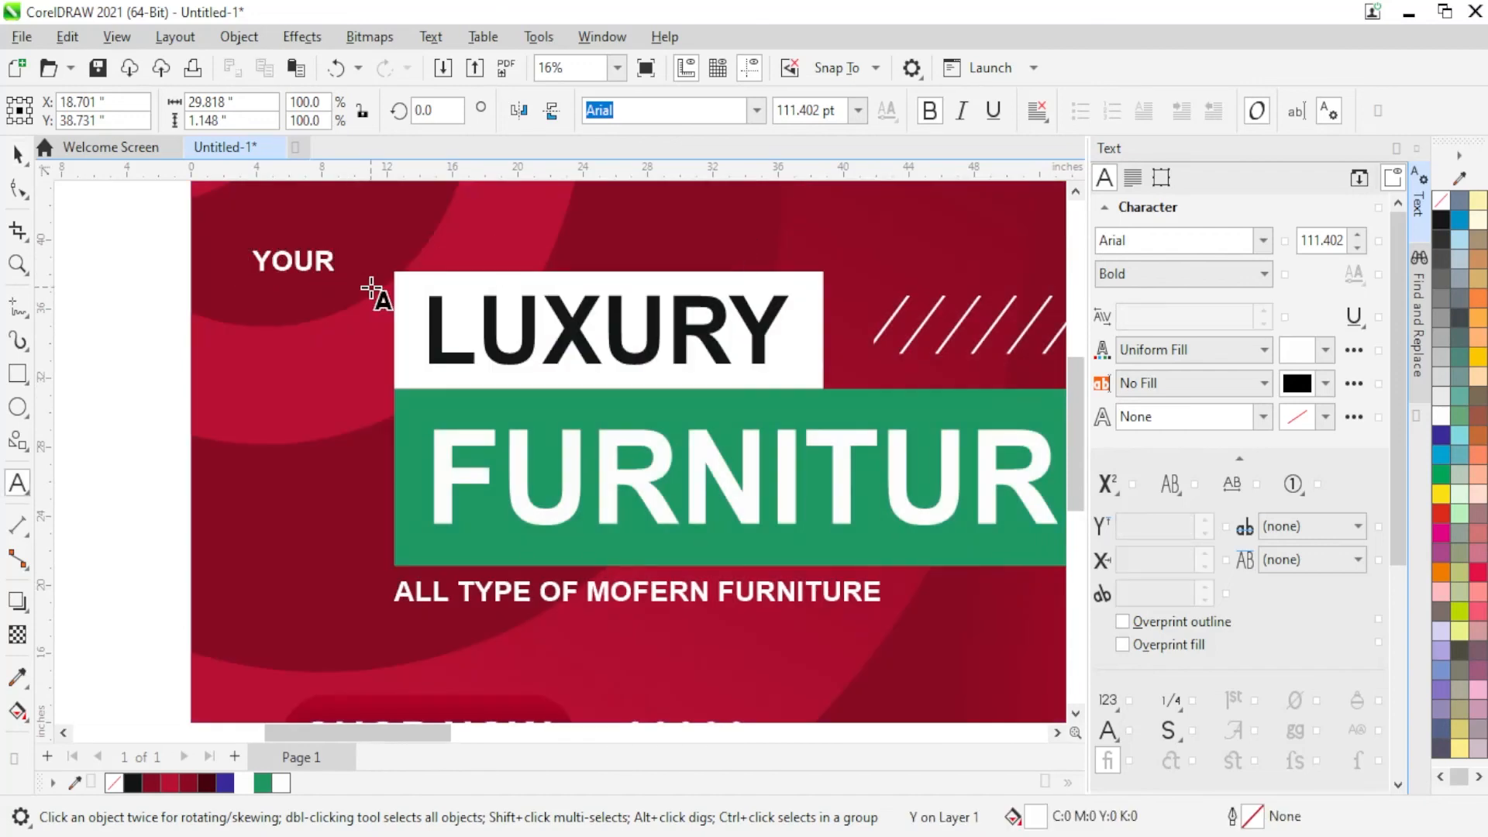
key(Return)
text(LOGO )
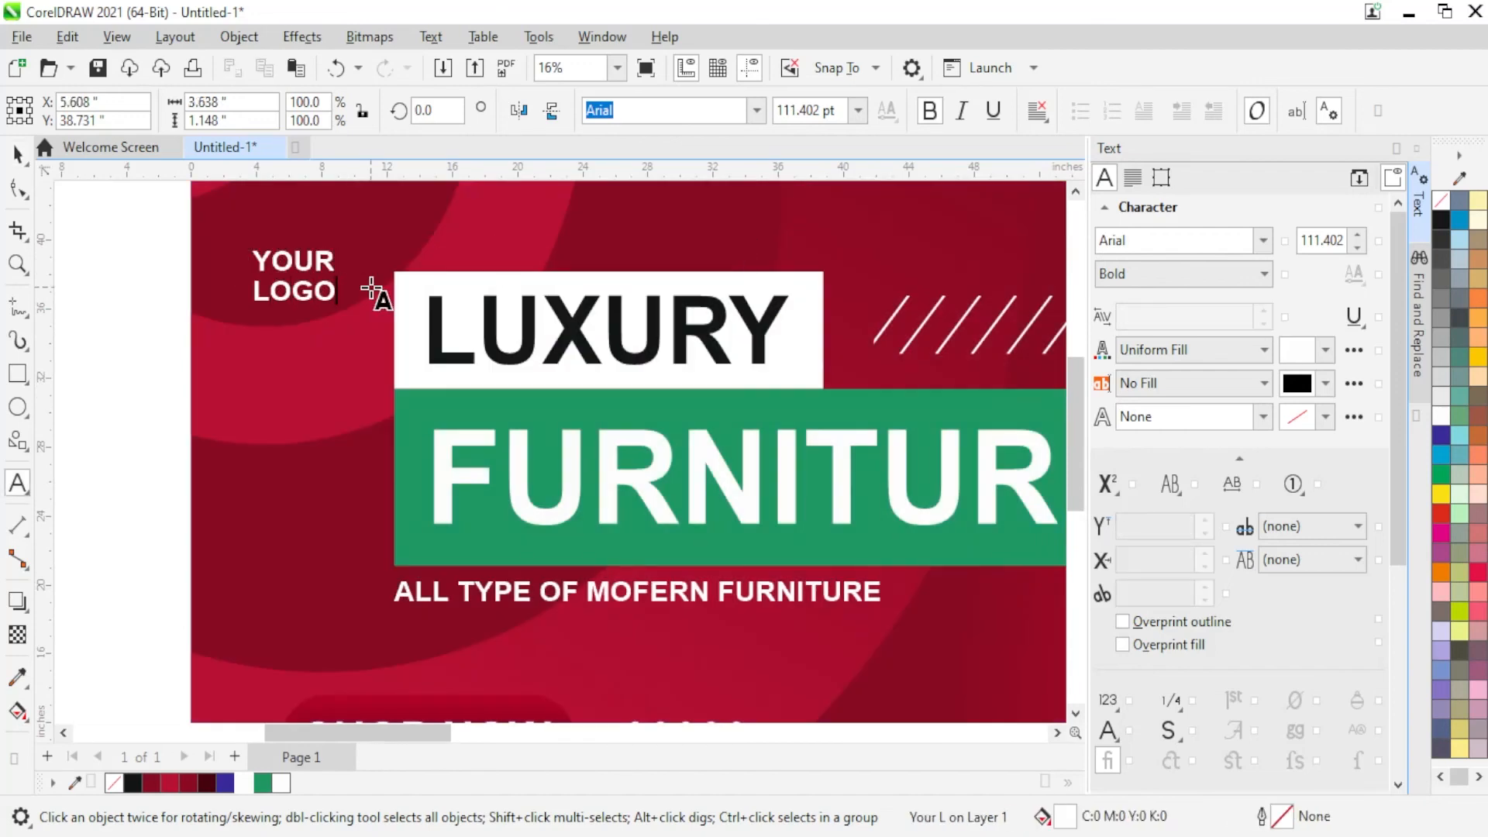
text(HERE)
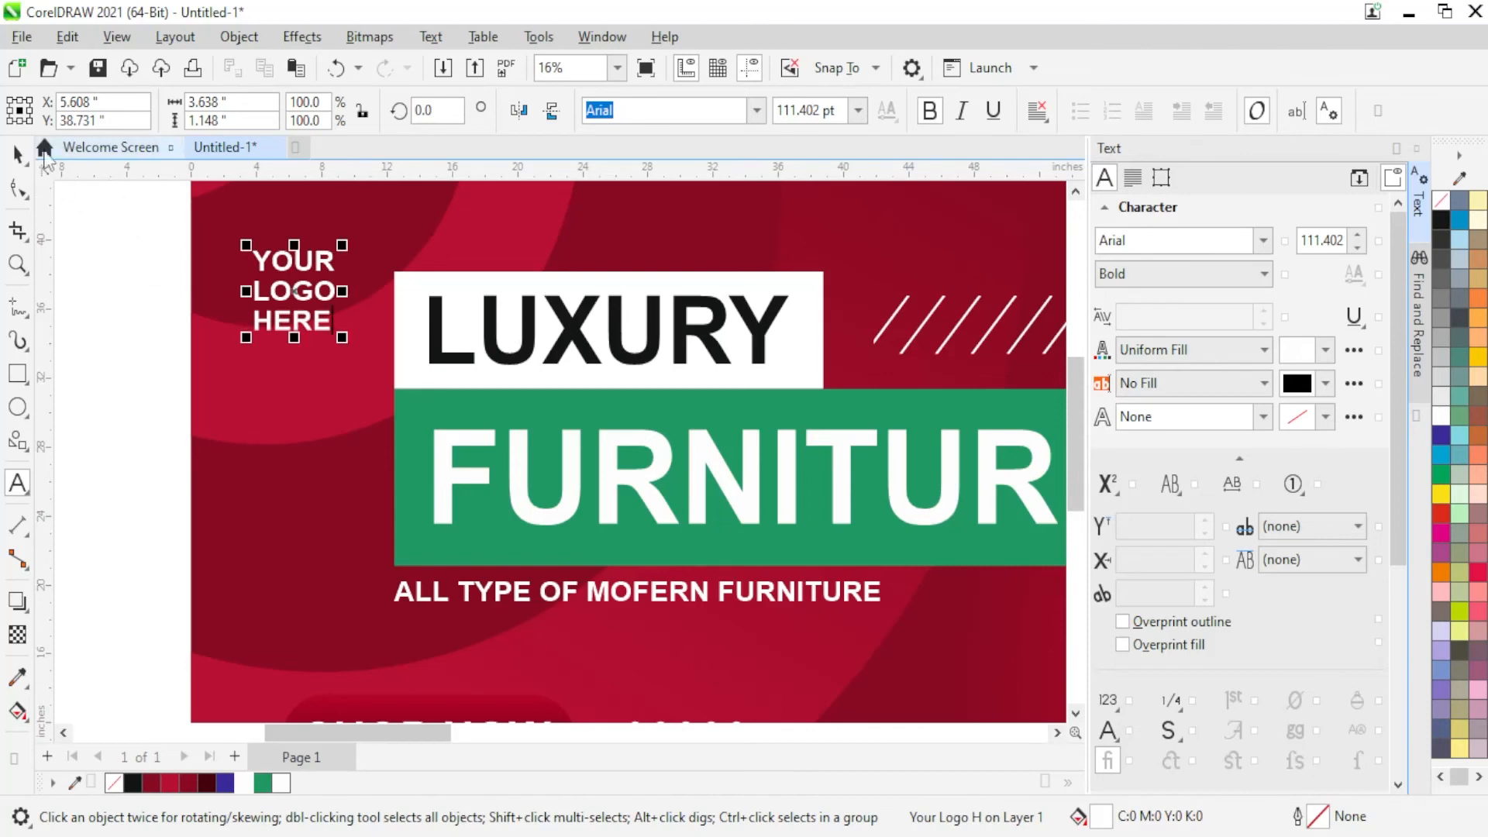
Step: Move the YOUR LOGO HERE text up toward the banner's upper-left corner and scale it down to about 2.5 in wide
click(18, 156)
scroll(329, 356, down, 1)
scroll(435, 593, down, 3)
scroll(281, 285, up, 1)
scroll(281, 285, up, 2)
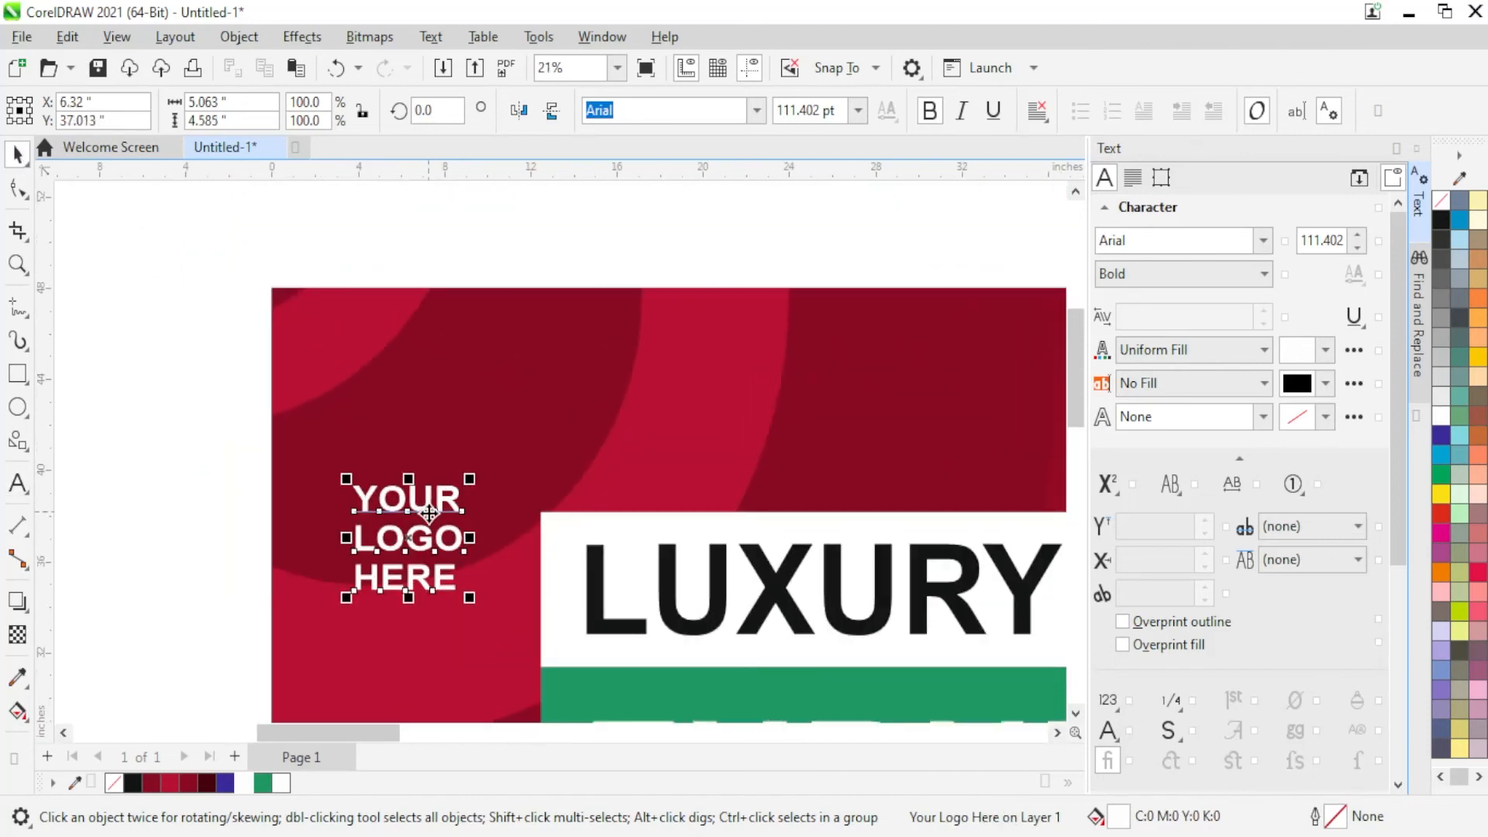
drag(431, 496, 440, 385)
drag(471, 449, 428, 423)
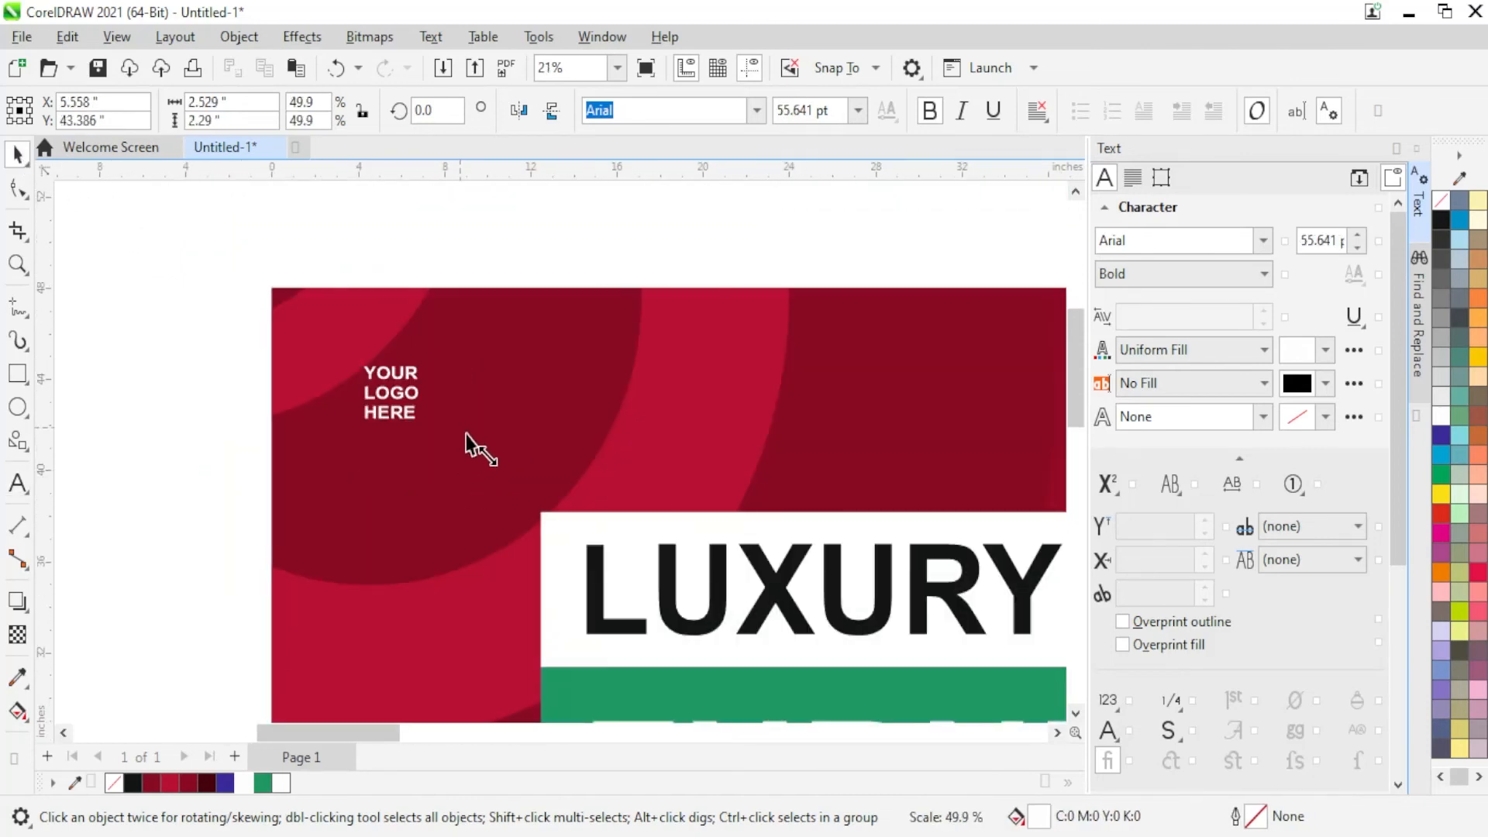
Step: Draw a circle, center it over the YOUR LOGO HERE text and enlarge it to about 4.06 in wide
scroll(392, 345, up, 2)
drag(124, 354, 184, 415)
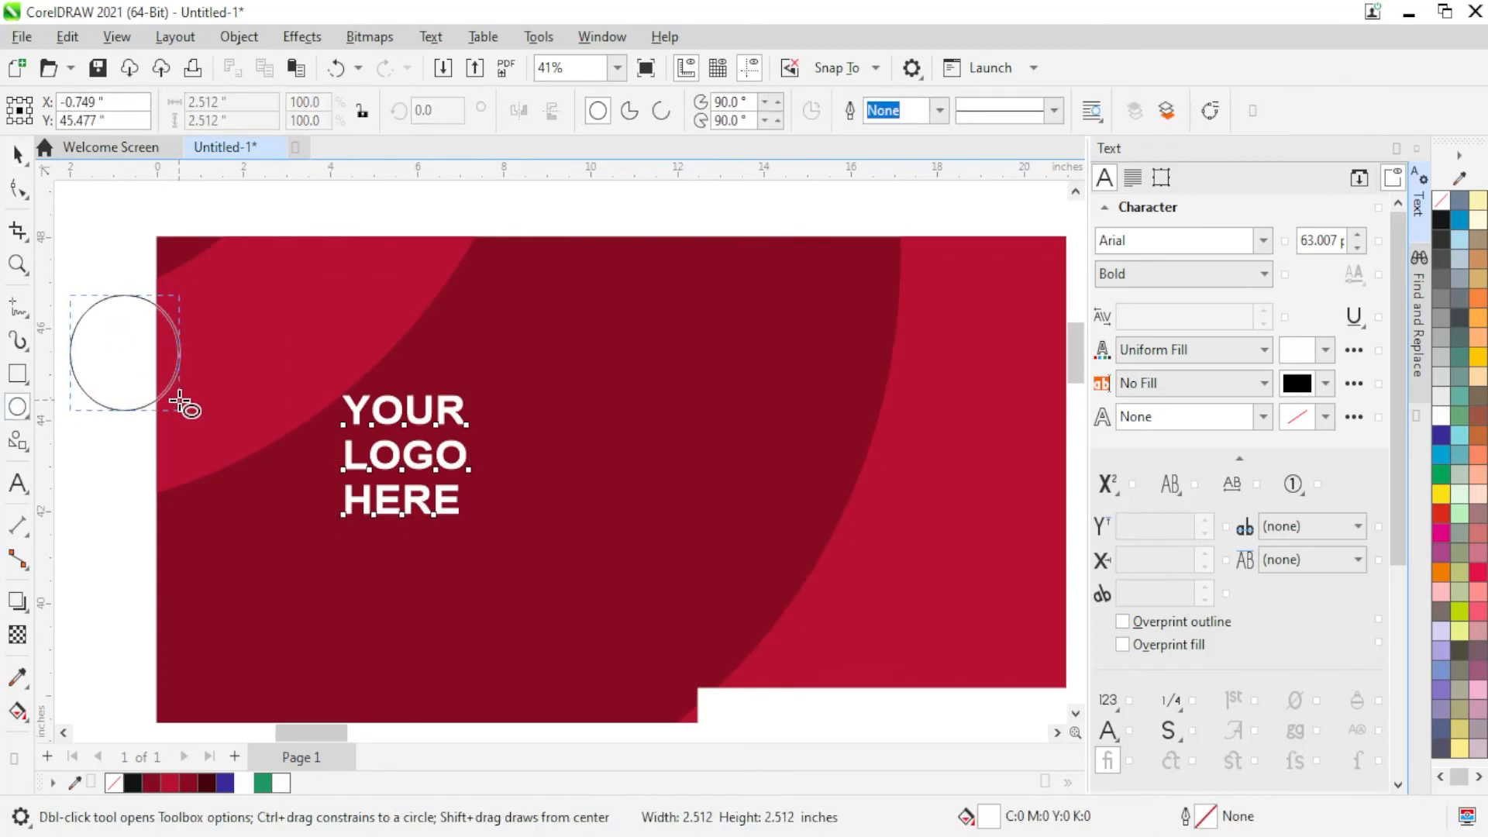
click(18, 156)
drag(124, 349, 398, 454)
drag(465, 524, 499, 555)
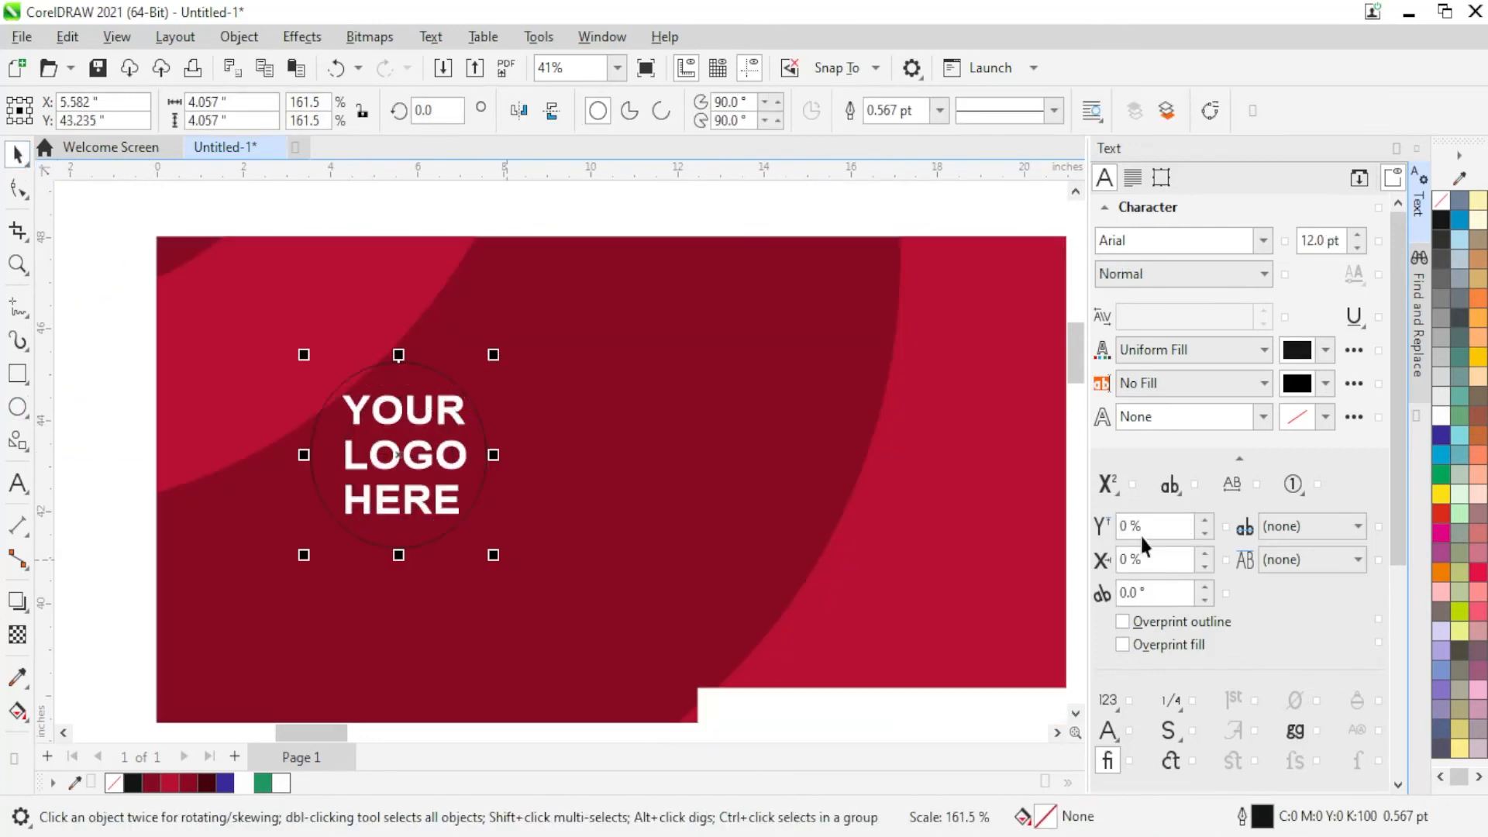
Step: Fill the logo circle with white and remove its outline
click(1442, 416)
right_click(1441, 200)
click(1362, 209)
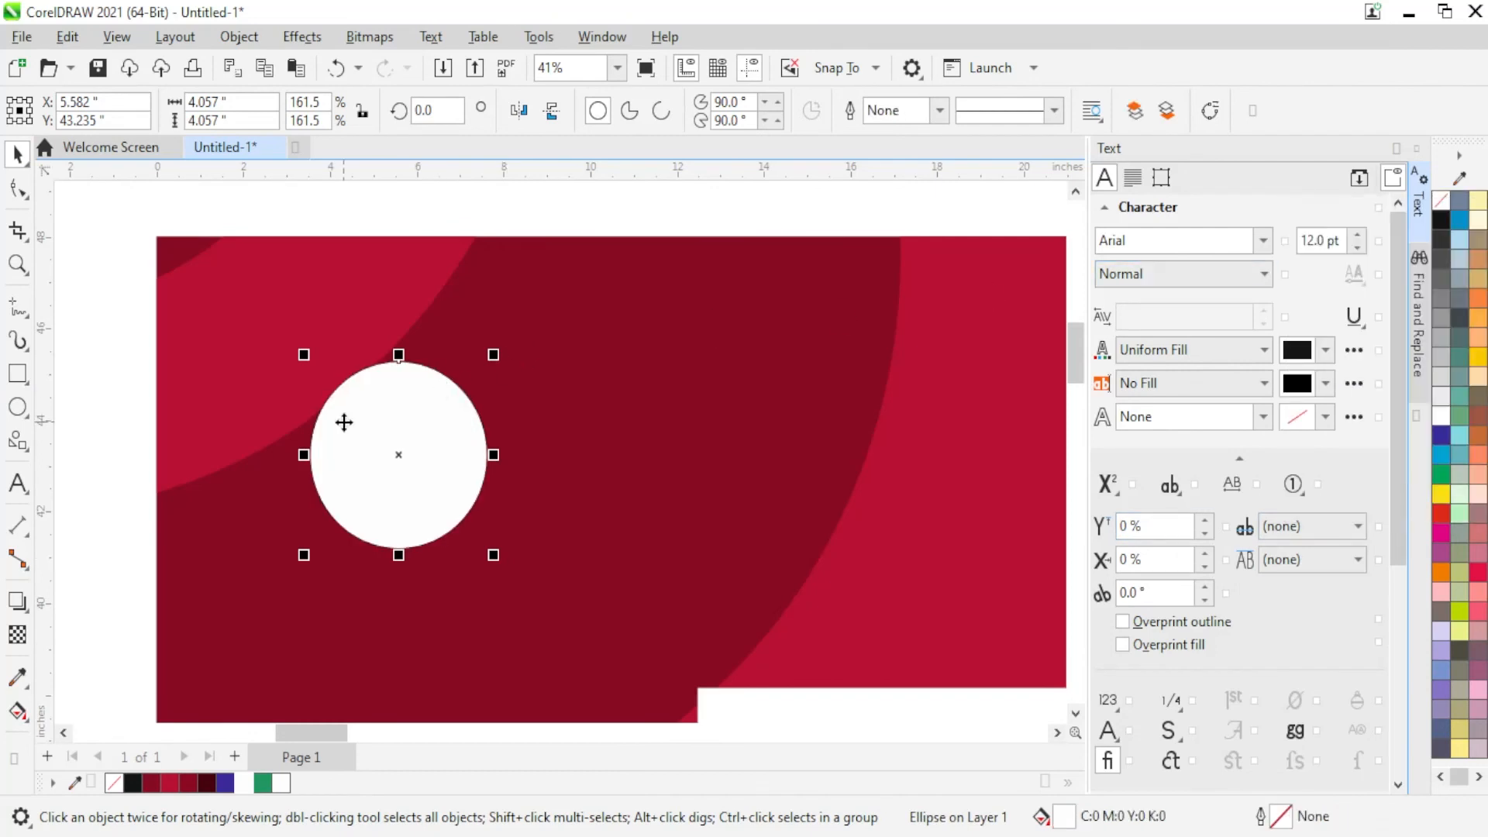
Step: Bring the YOUR LOGO HERE text in front of the white circle and center it on the circle
alt+click(387, 430)
key(shift+Page_Up)
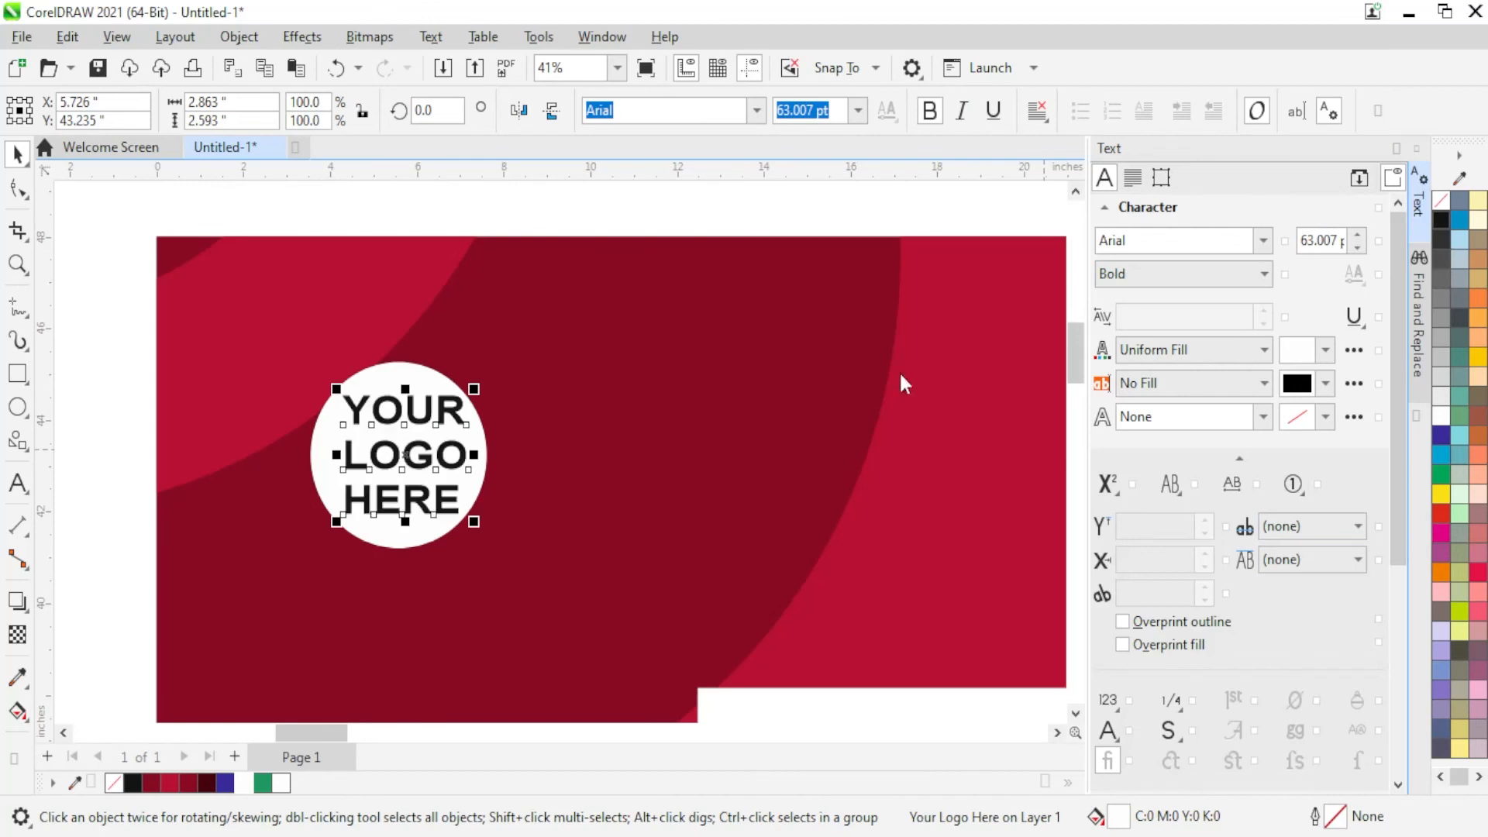
shift+click(366, 387)
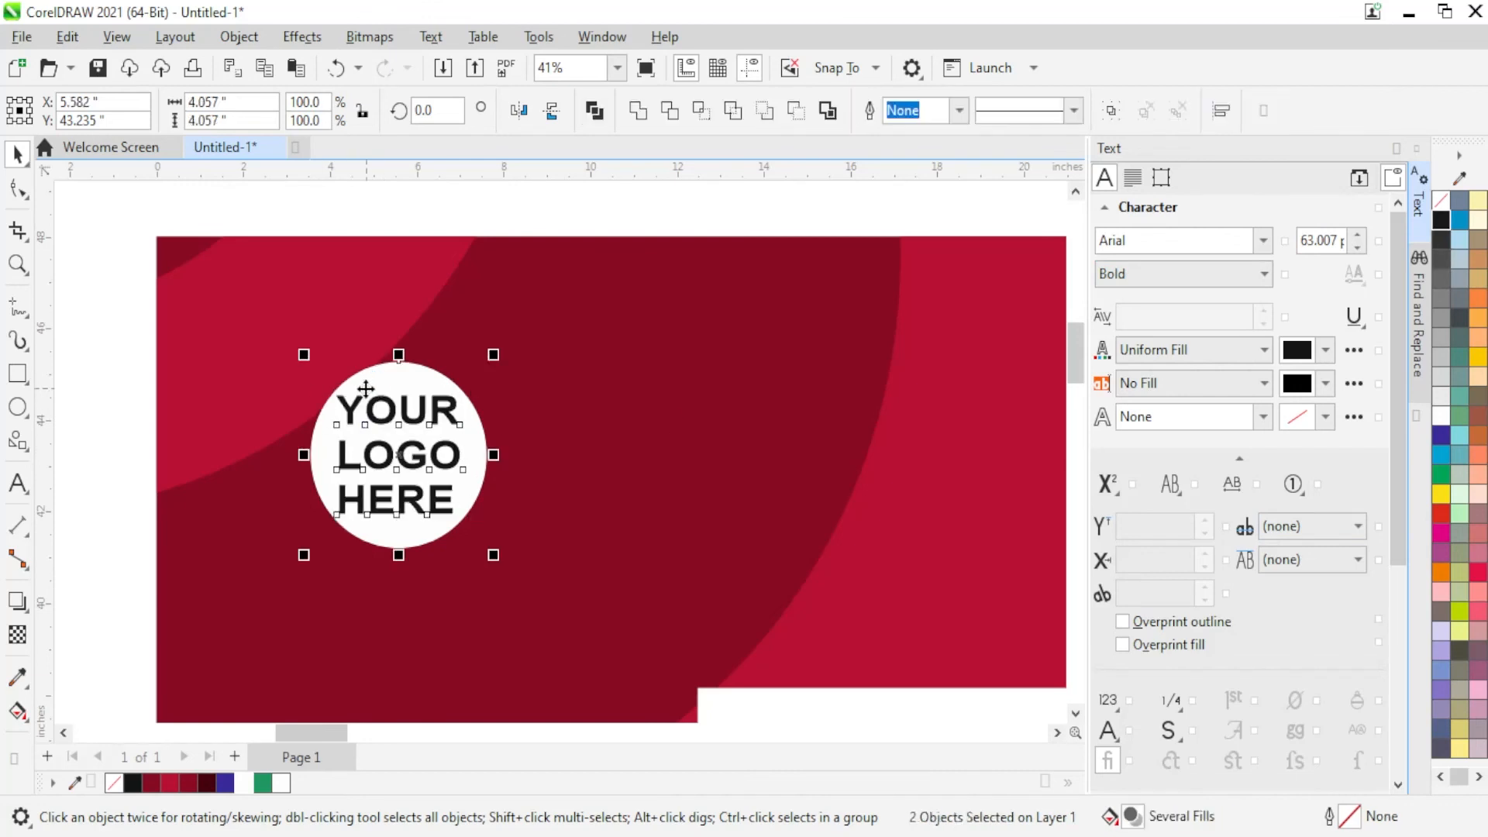
Step: Fill the YOUR LOGO HERE text with the banner's dark red, #8B0923
click(360, 458)
click(189, 783)
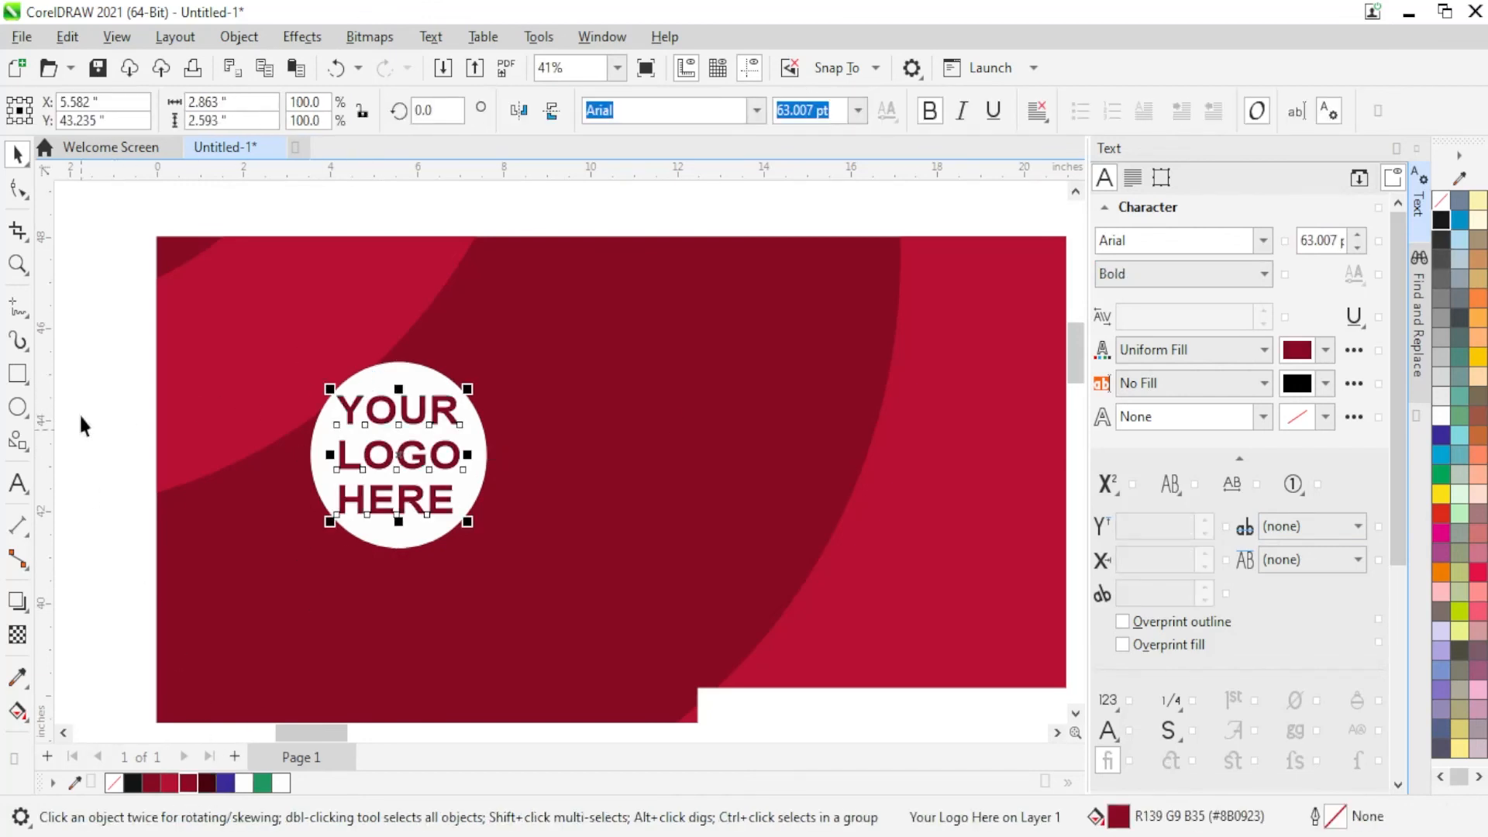
click(80, 414)
scroll(241, 341, down, 6)
scroll(267, 302, down, 5)
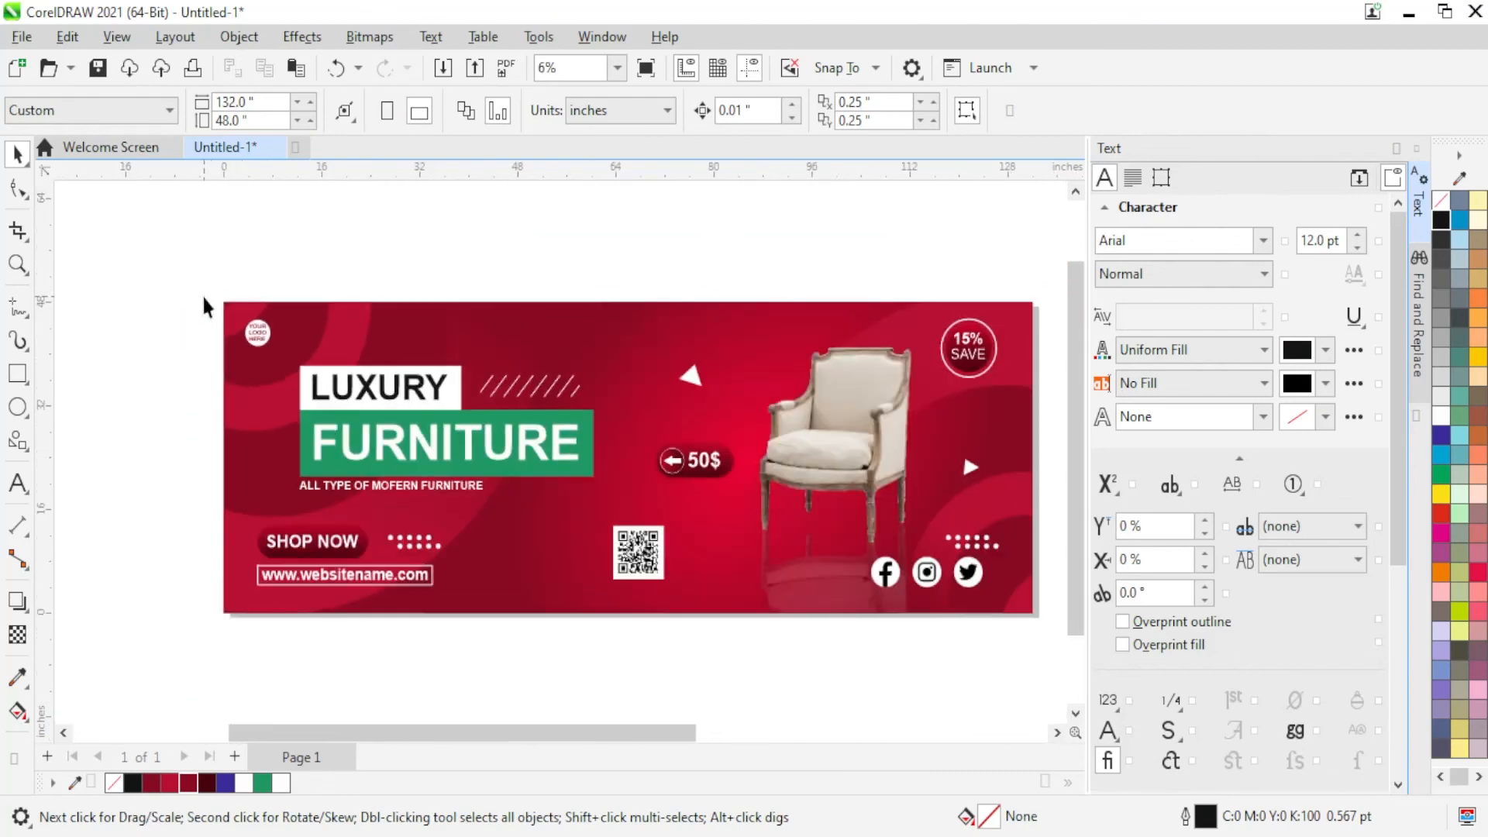
Step: Delete the reference banner image placed beside the page
scroll(277, 315, up, 2)
scroll(238, 326, down, 1)
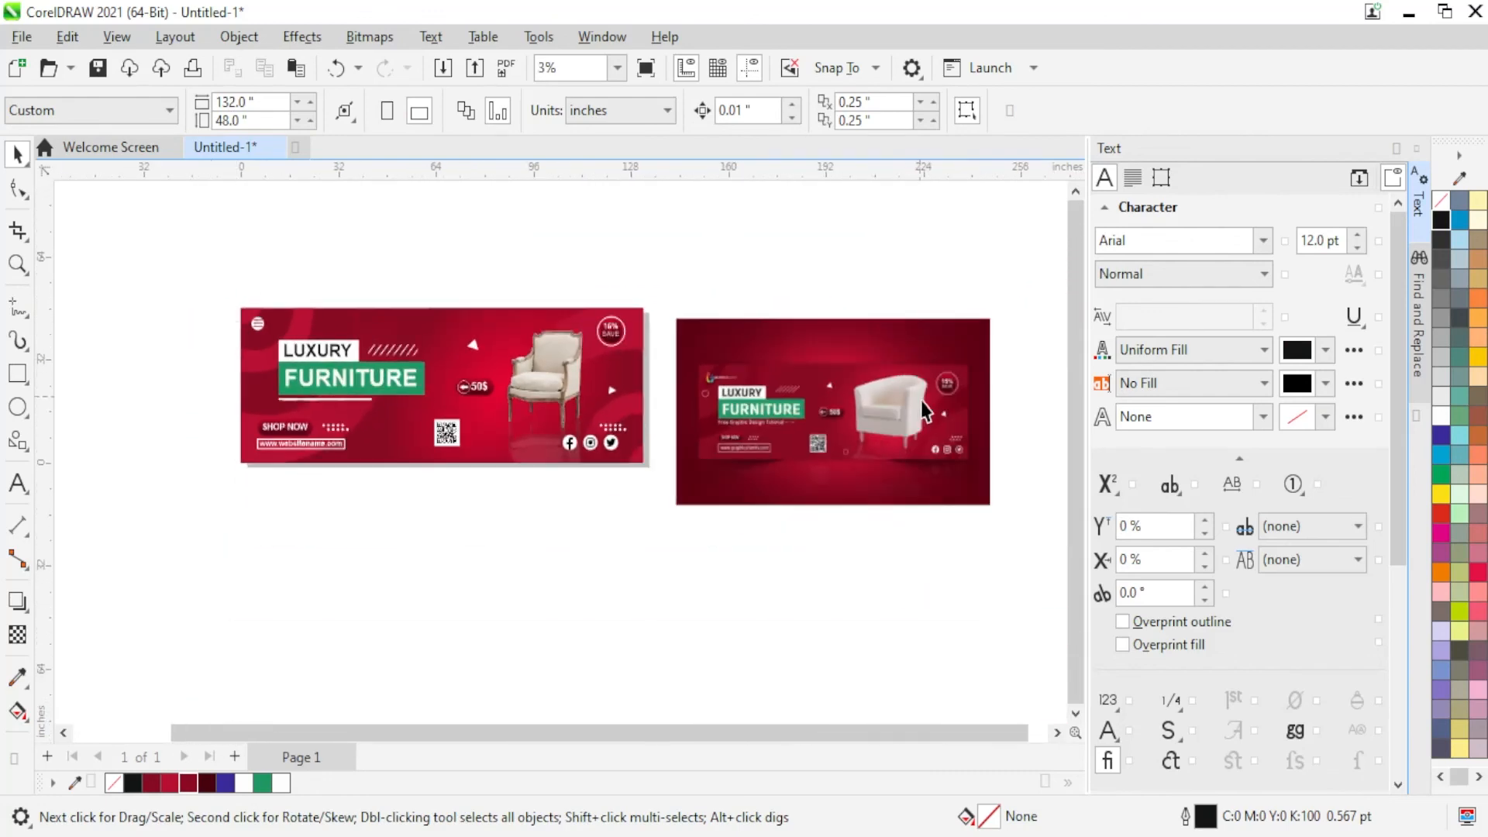
click(908, 405)
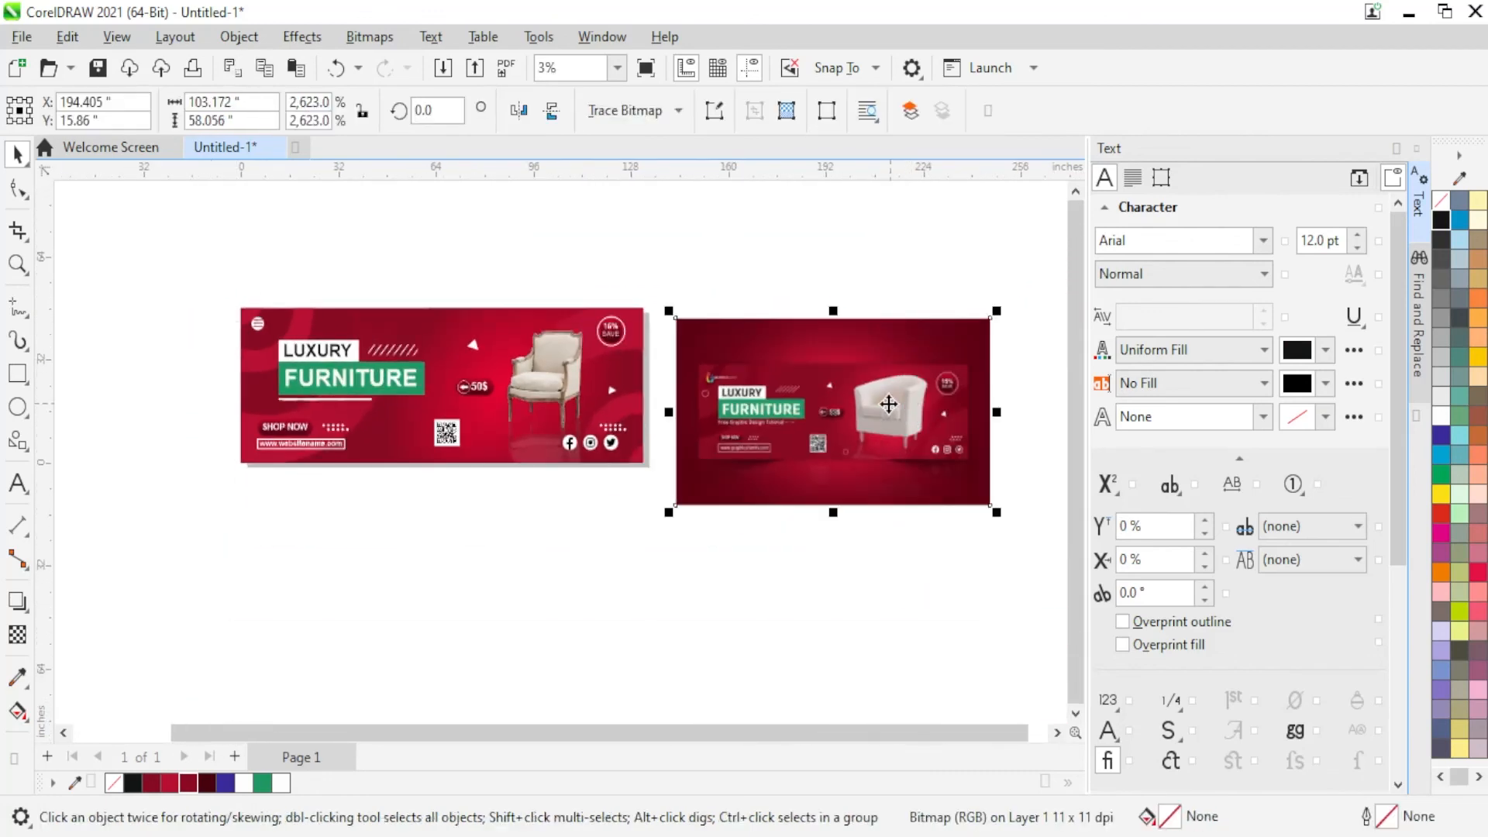
key(Delete)
Step: Draw a circle about 4.28 in wide beside the banner and give it a white outline
scroll(218, 361, up, 2)
scroll(217, 361, up, 3)
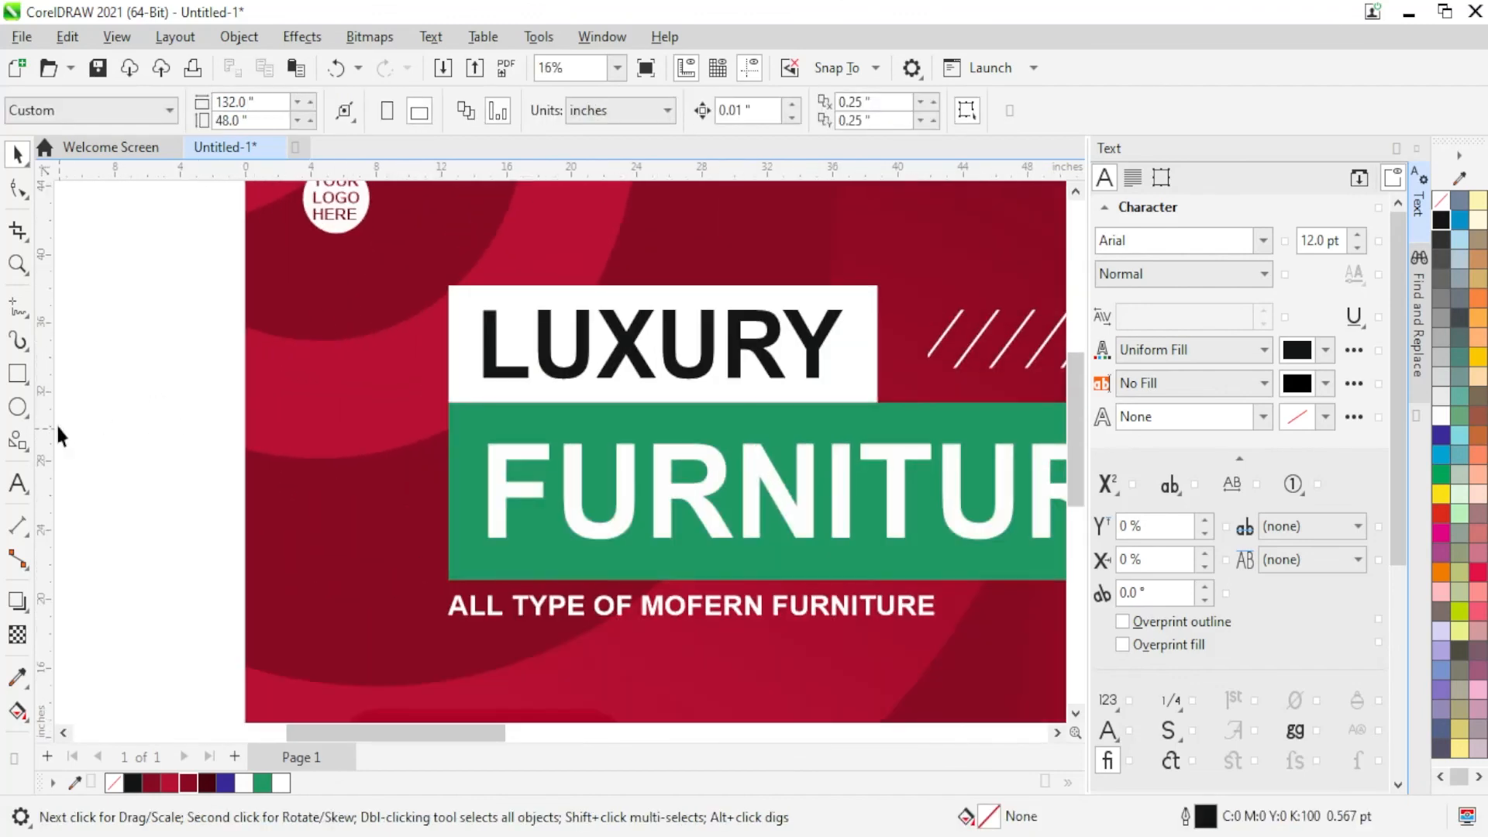
key(F7)
drag(103, 323, 186, 411)
click(15, 155)
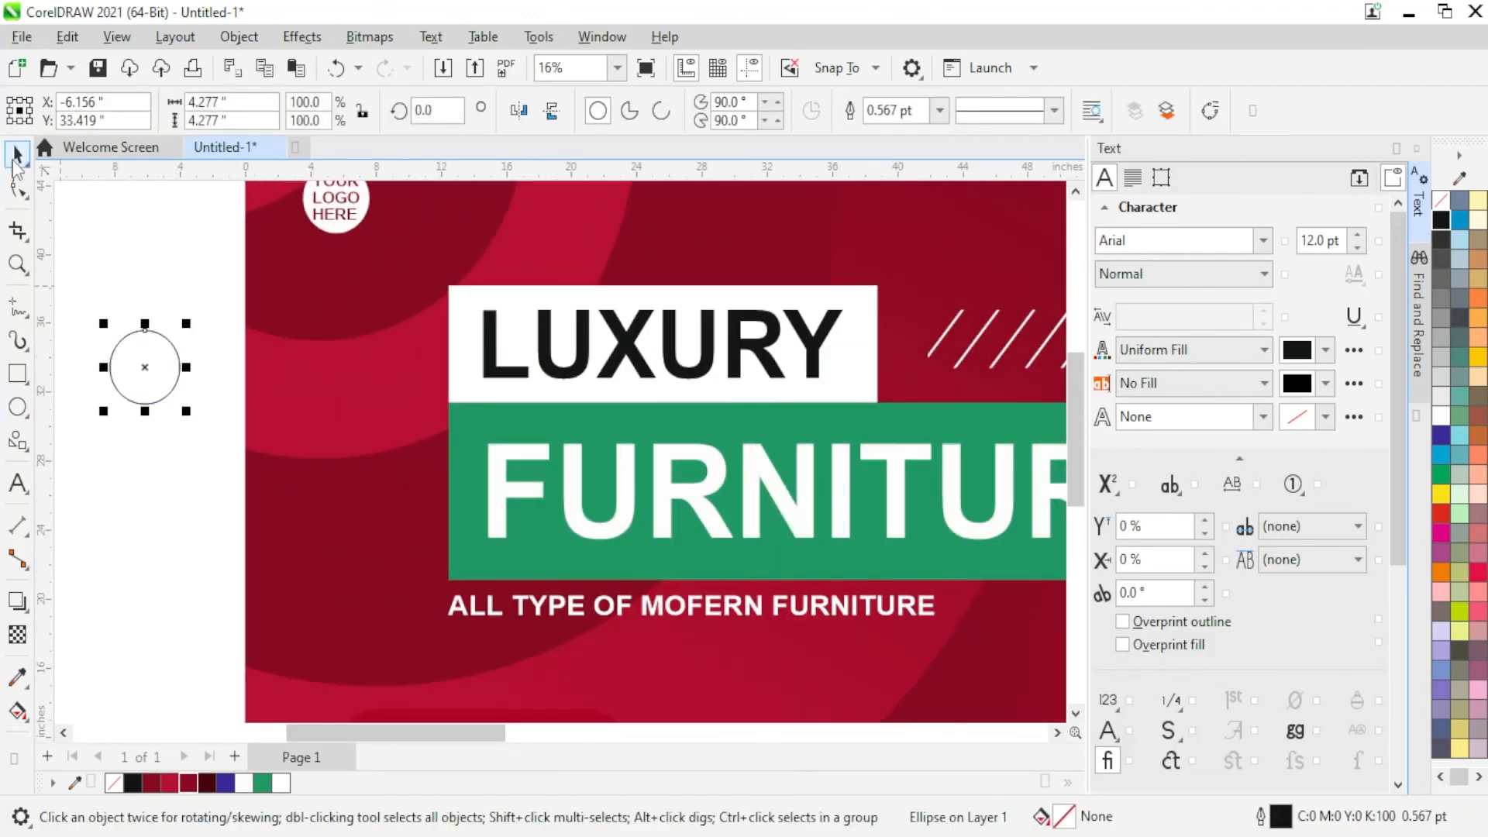
right_click(1444, 423)
click(1445, 432)
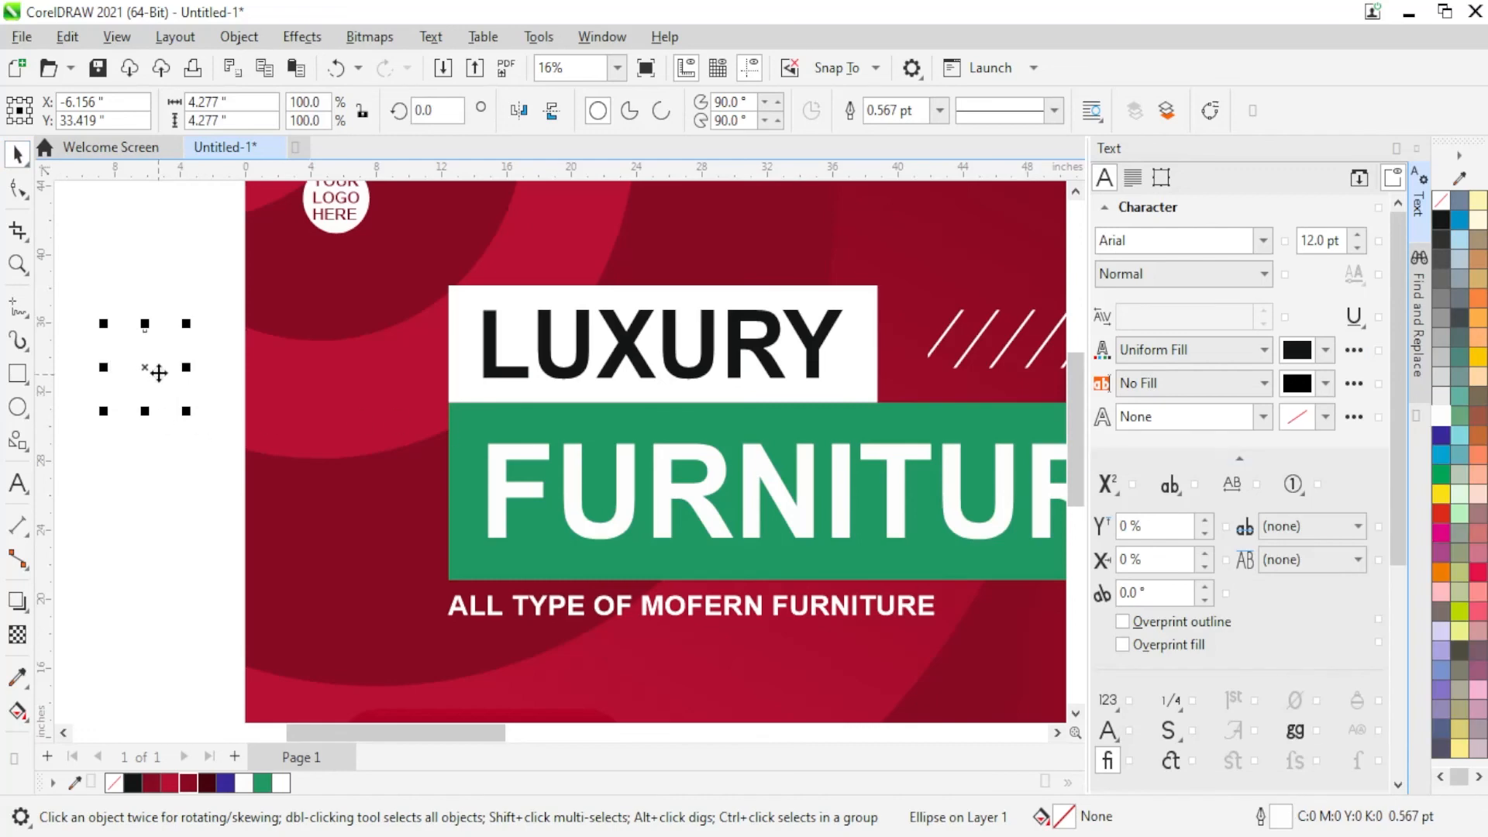
Step: Move the circle onto the banner below the logo placeholder and set its outline width to 10 points
drag(156, 372, 333, 407)
scroll(380, 448, up, 1)
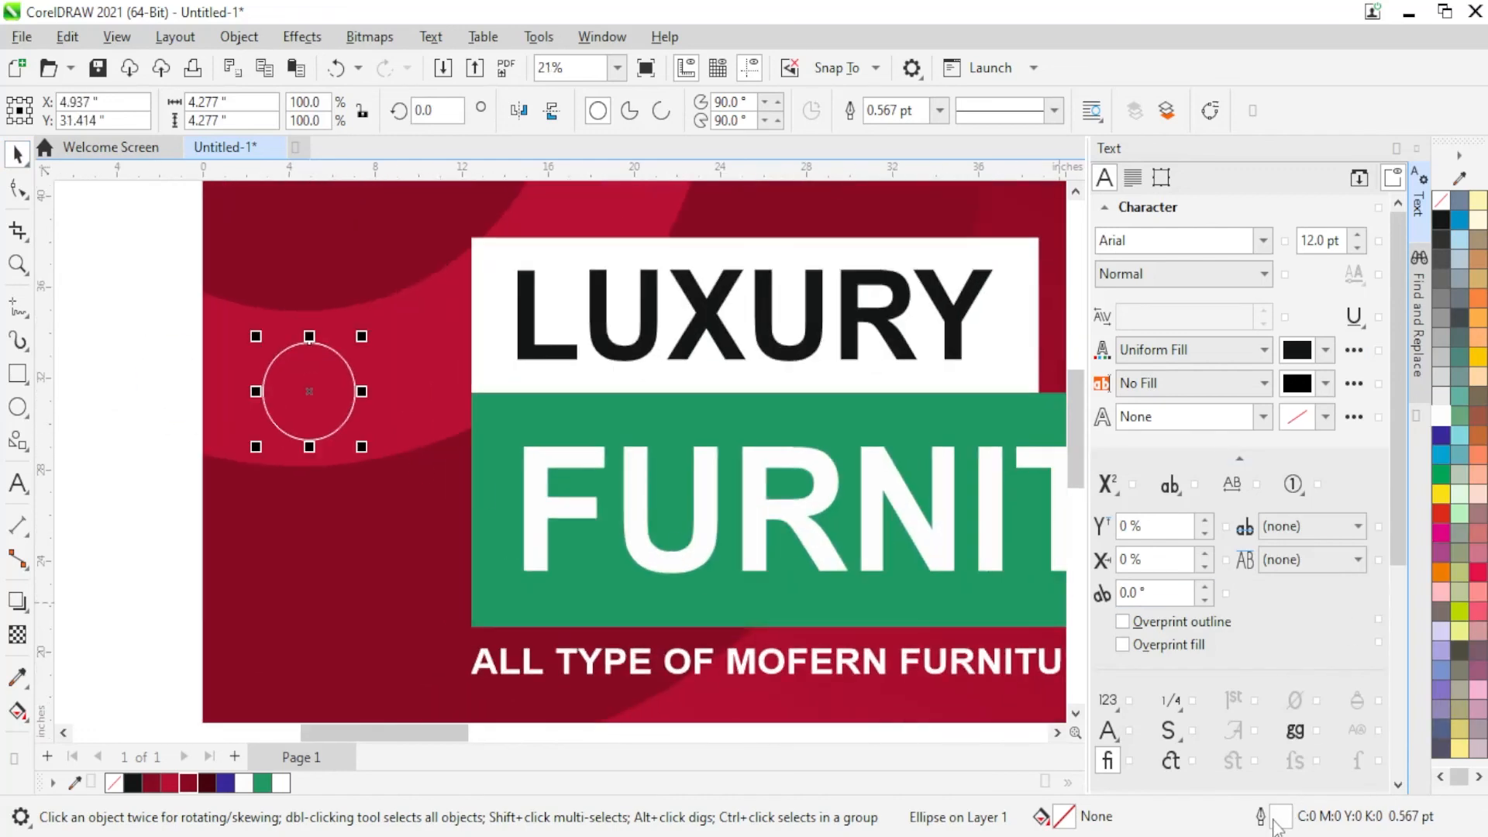
key(F12)
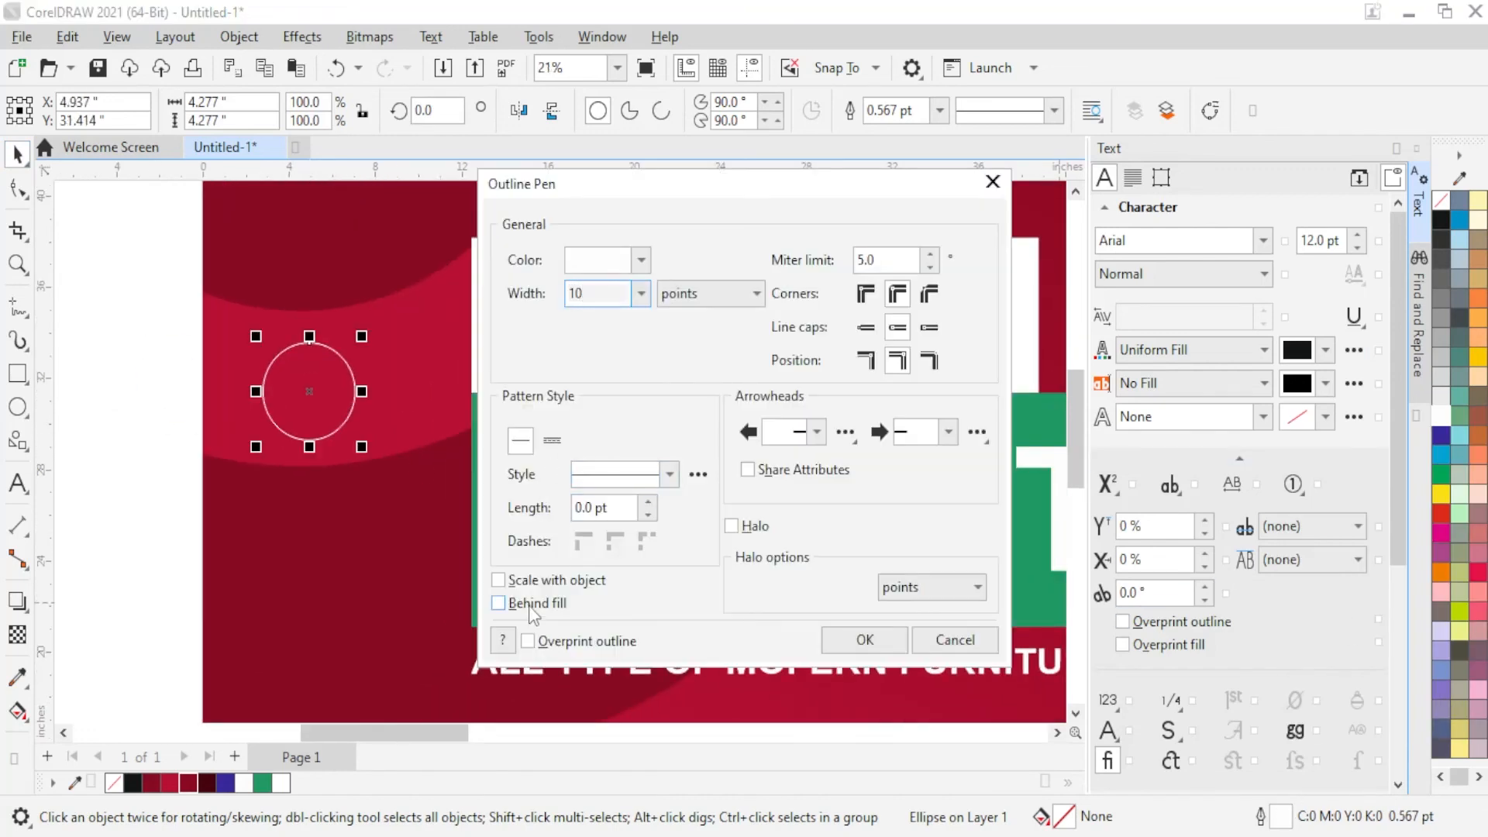
click(865, 639)
scroll(189, 335, down, 3)
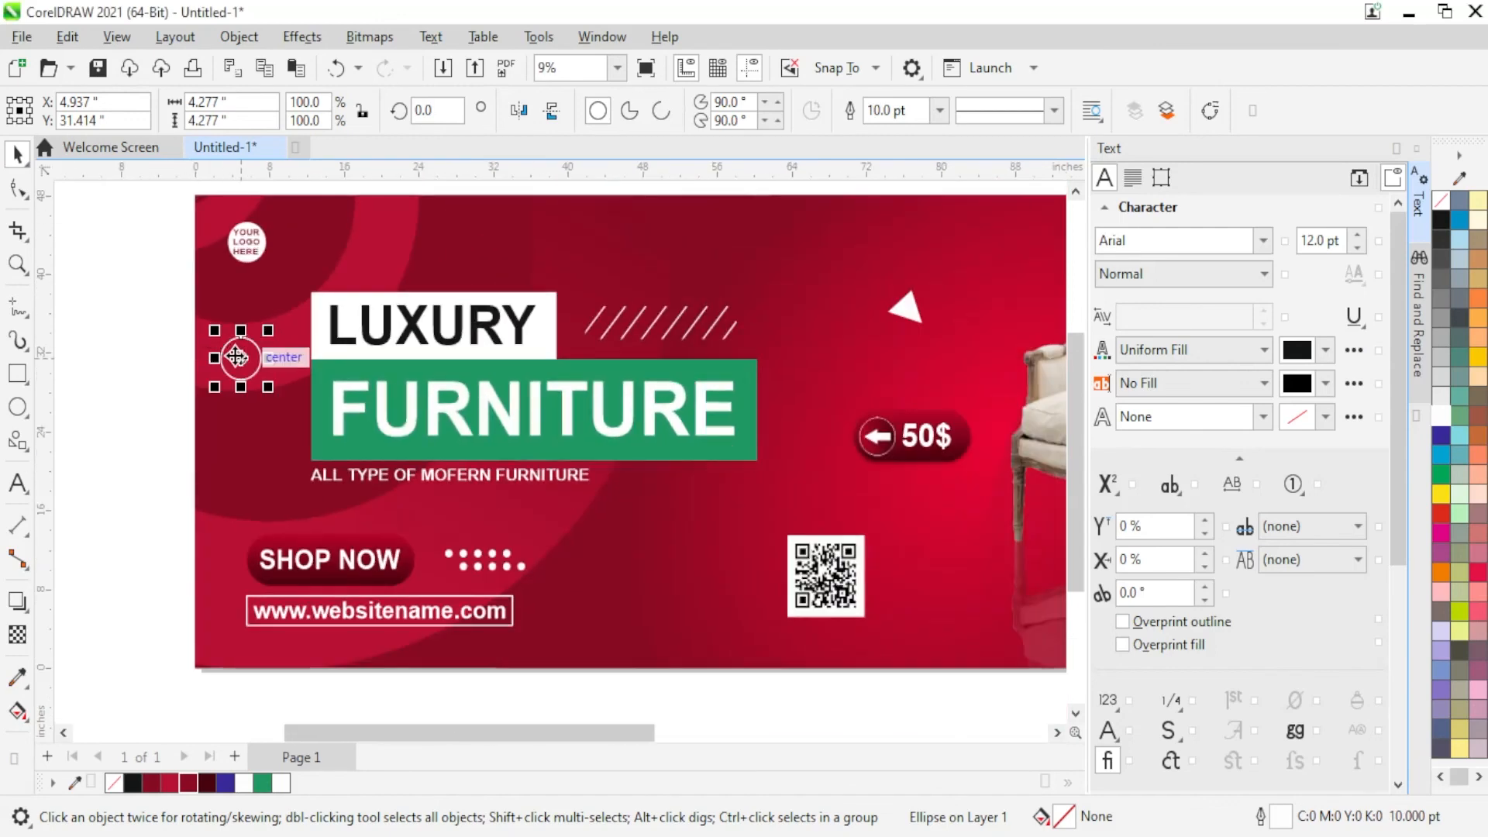
Step: Place a copy of the outlined circle on the banner between the QR code and the chair
drag(237, 357, 946, 609)
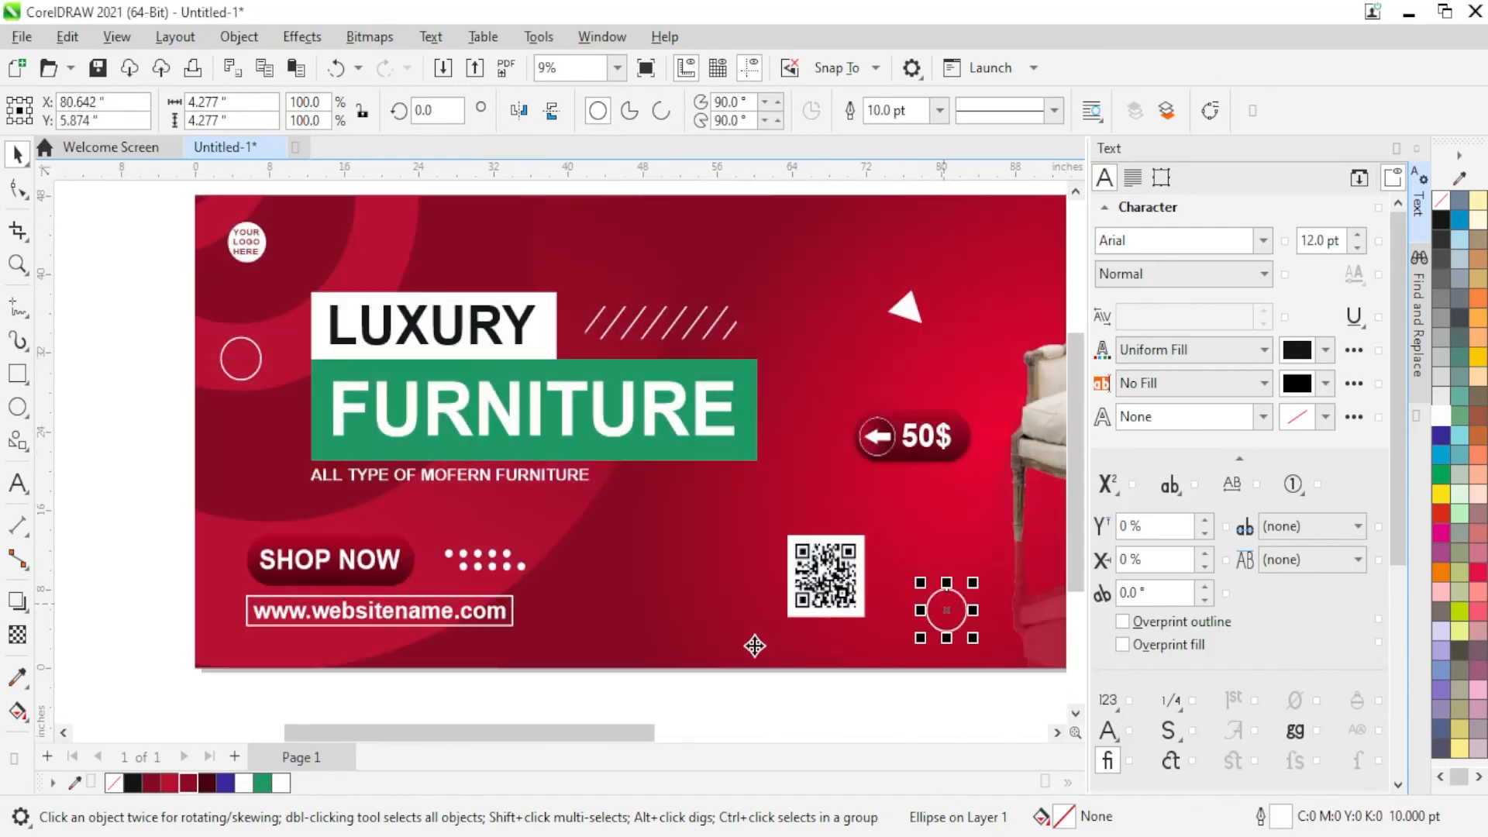
click(157, 441)
scroll(156, 441, down, 1)
scroll(482, 605, down, 1)
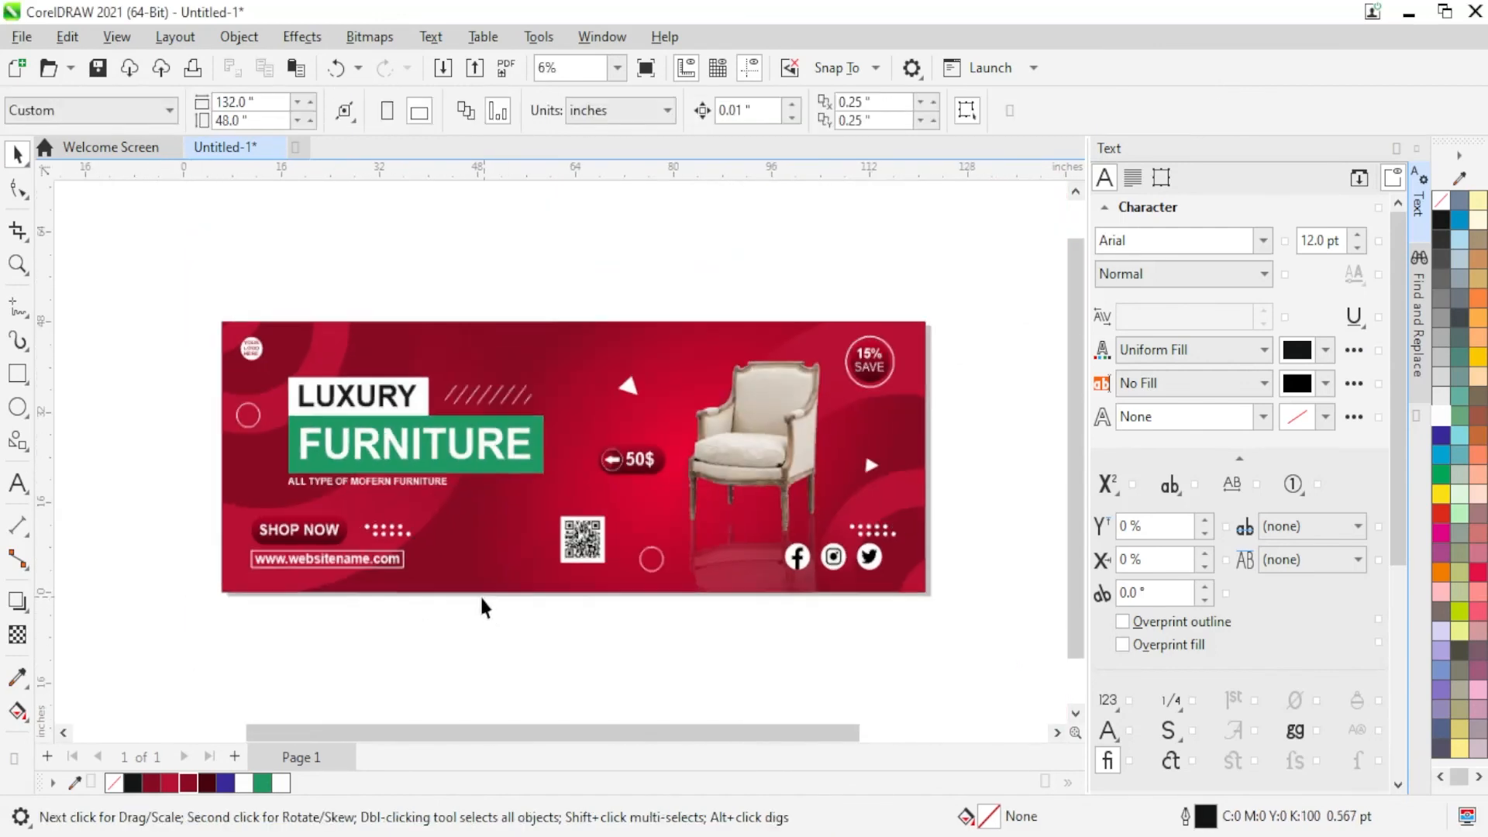
Step: Zoom to the whole banner and examine the design in full-screen preview
drag(183, 315, 960, 675)
key(shift+F2)
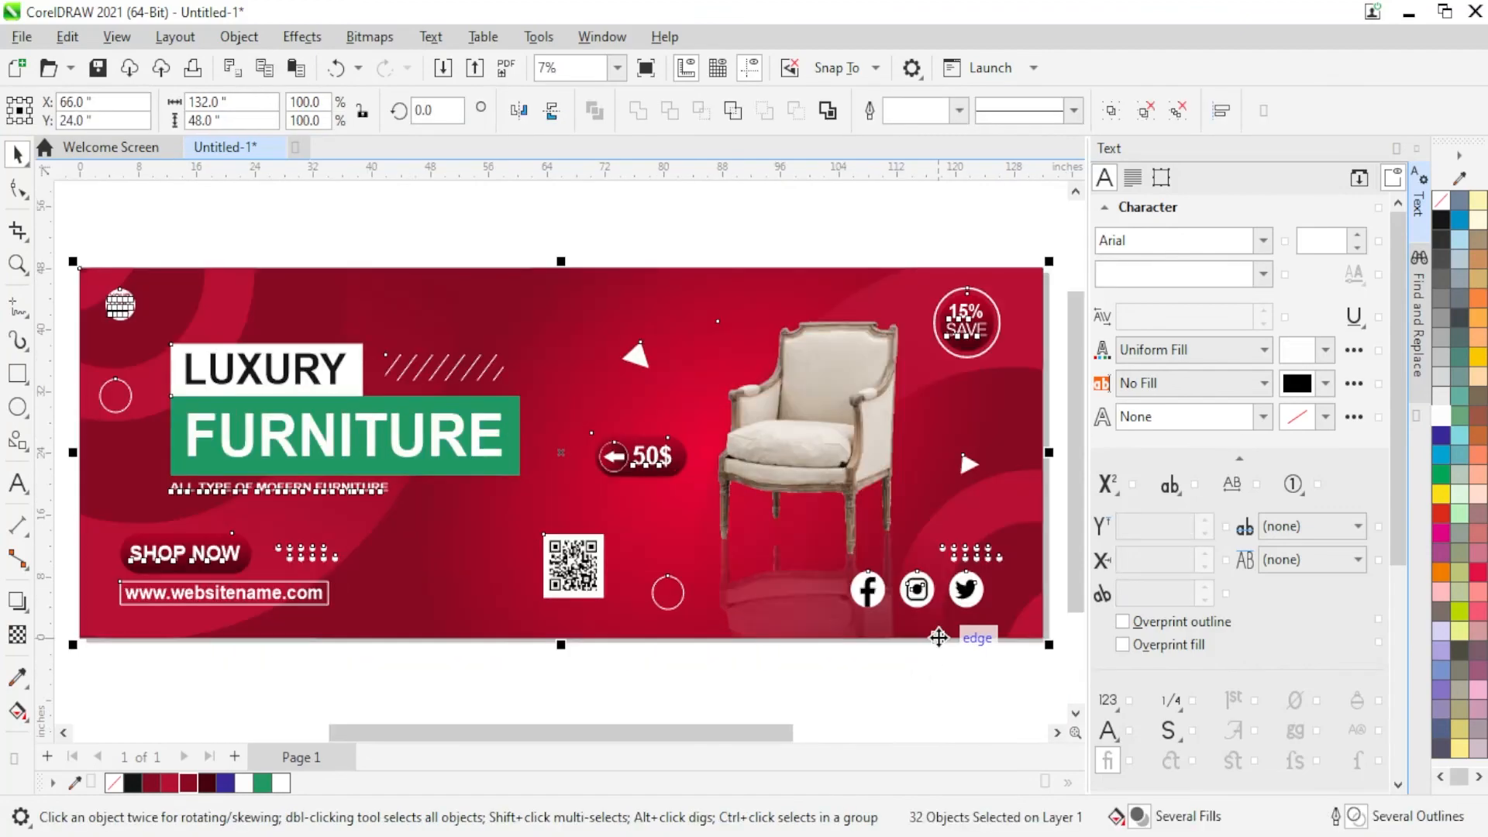
key(F9)
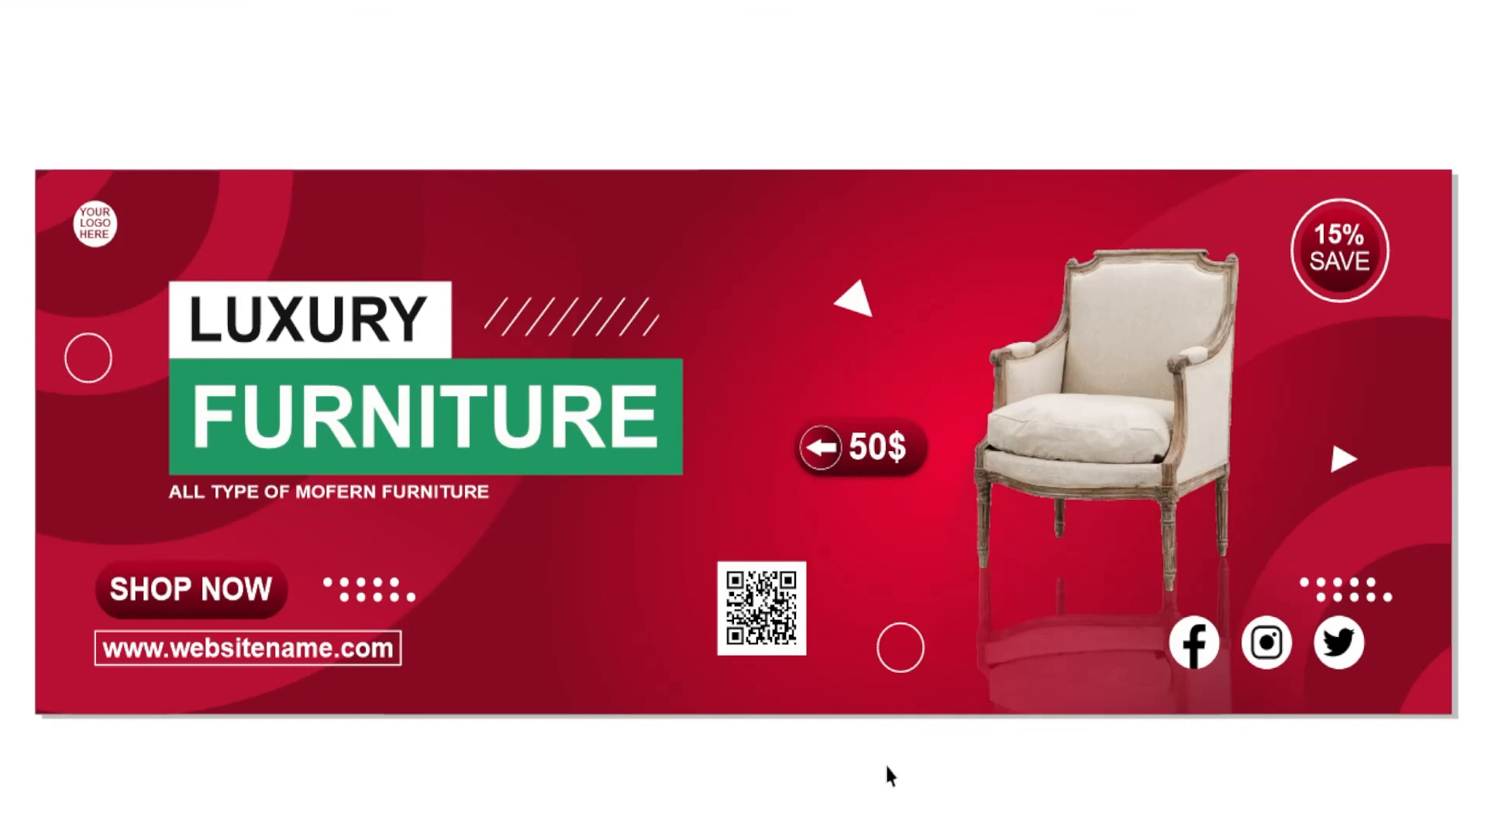
key(Escape)
Step: Edit the banner's PowerClip contents and apply a linear fountain transparency at about -134° to the red ring around the logo corner
click(159, 261)
scroll(159, 265, up, 1)
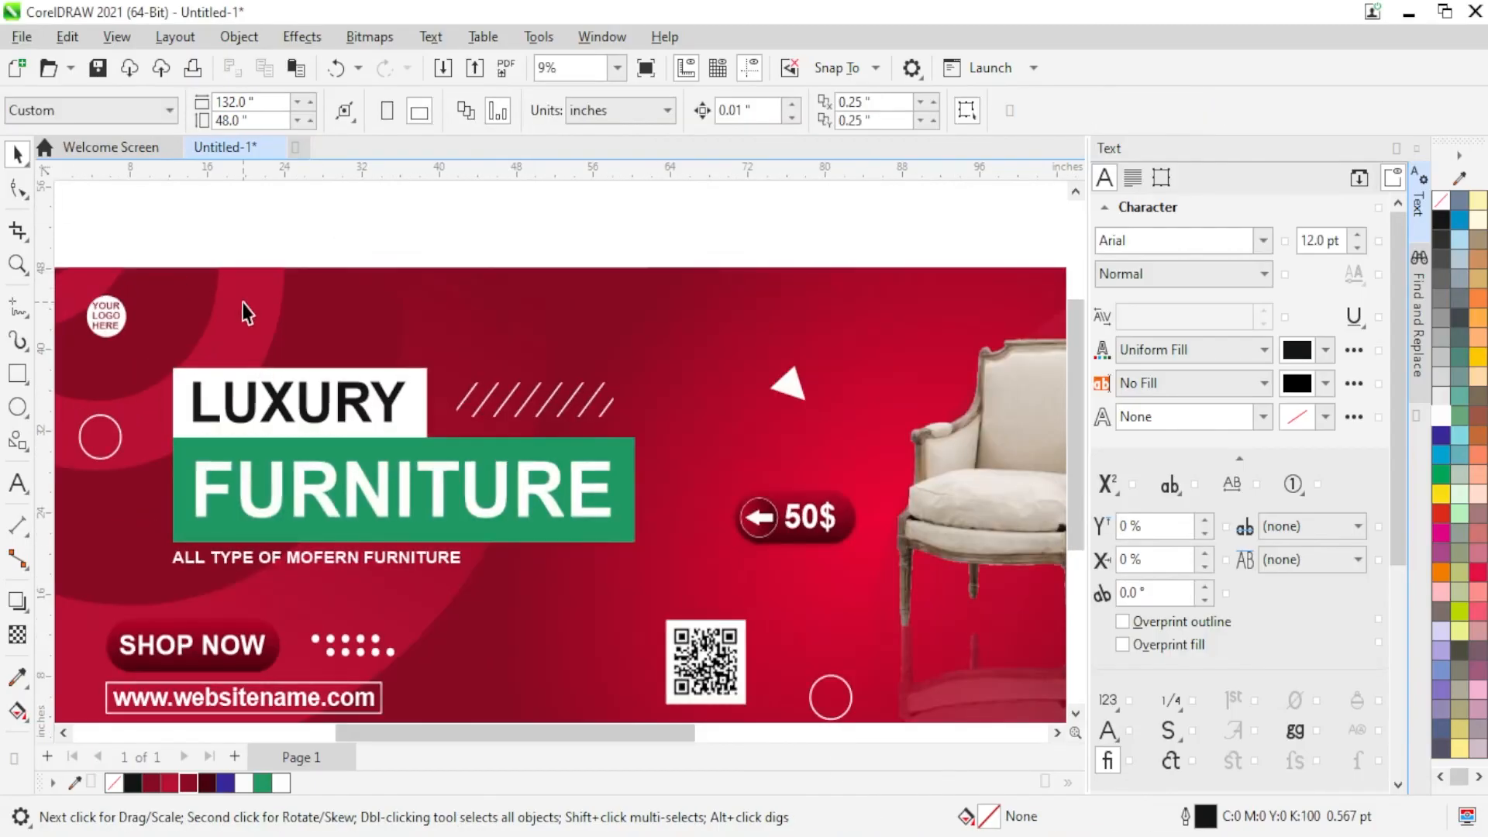
right_click(242, 311)
click(310, 152)
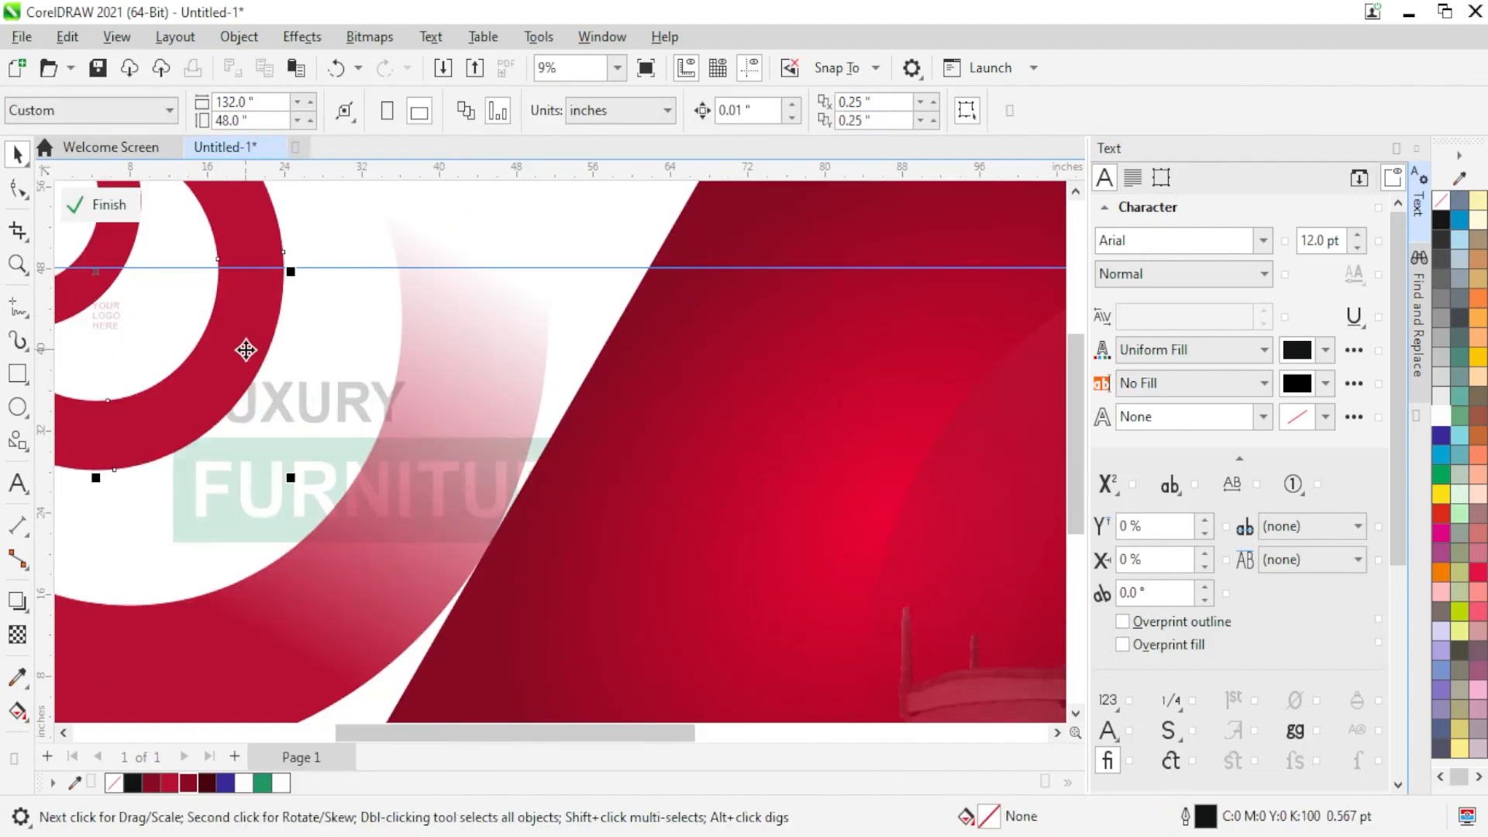
click(246, 349)
drag(181, 391, 295, 239)
right_click(218, 377)
click(326, 210)
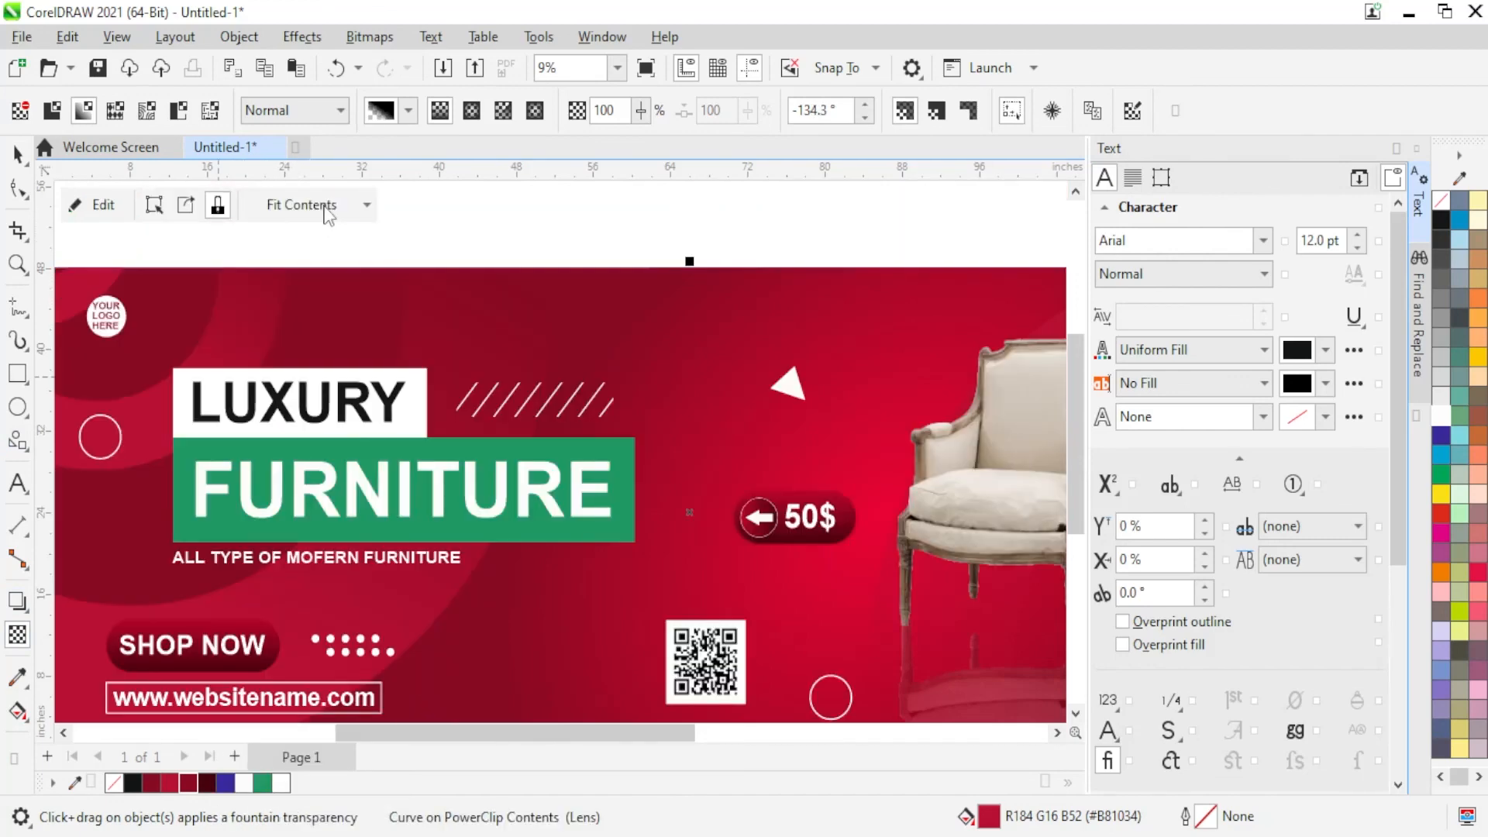
Step: Check the faded background ring on the complete banner in full-screen preview
scroll(457, 290, down, 1)
drag(242, 249, 918, 542)
key(shift+F2)
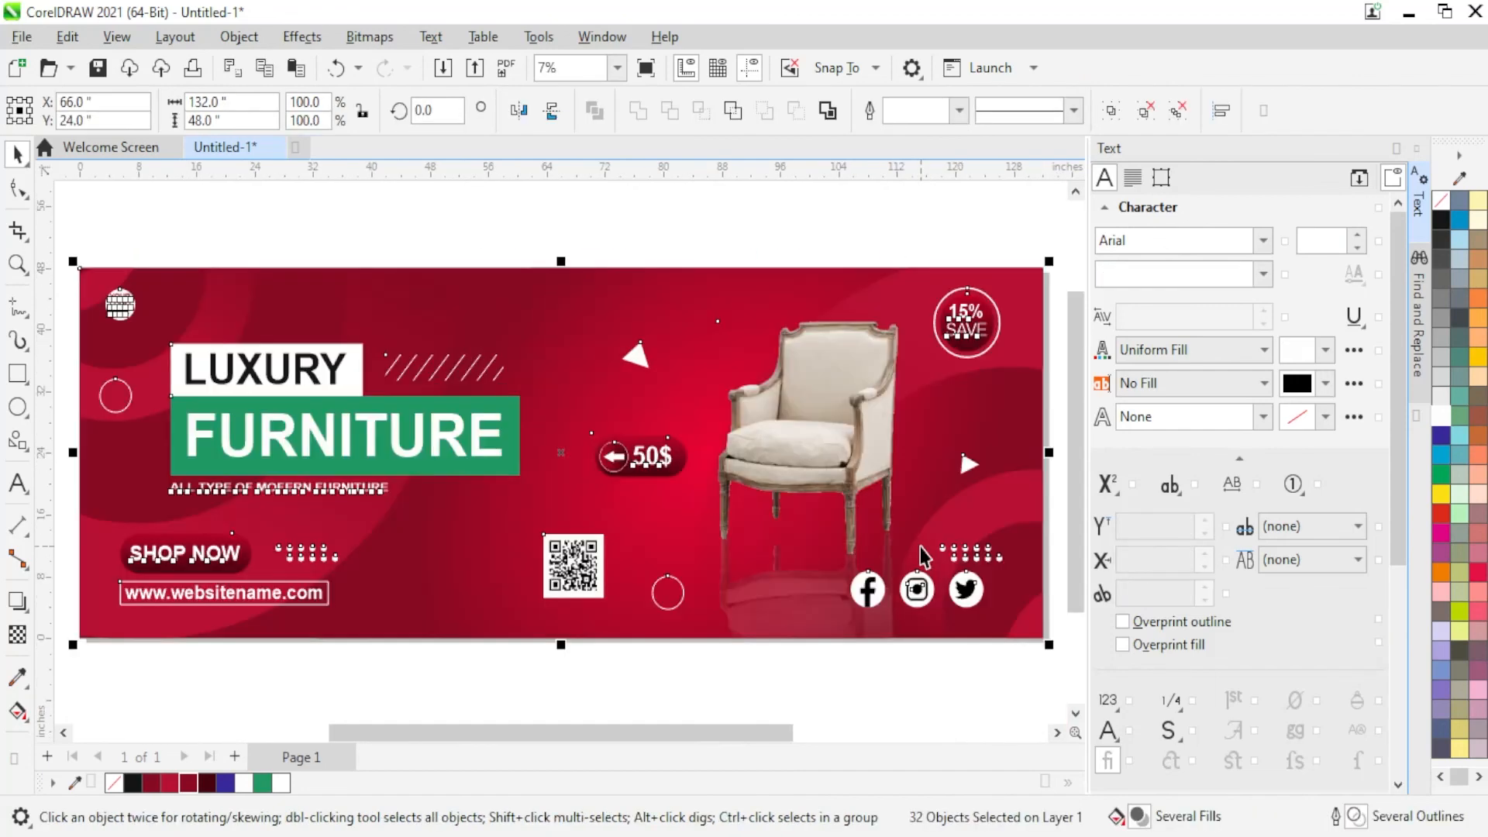
key(F9)
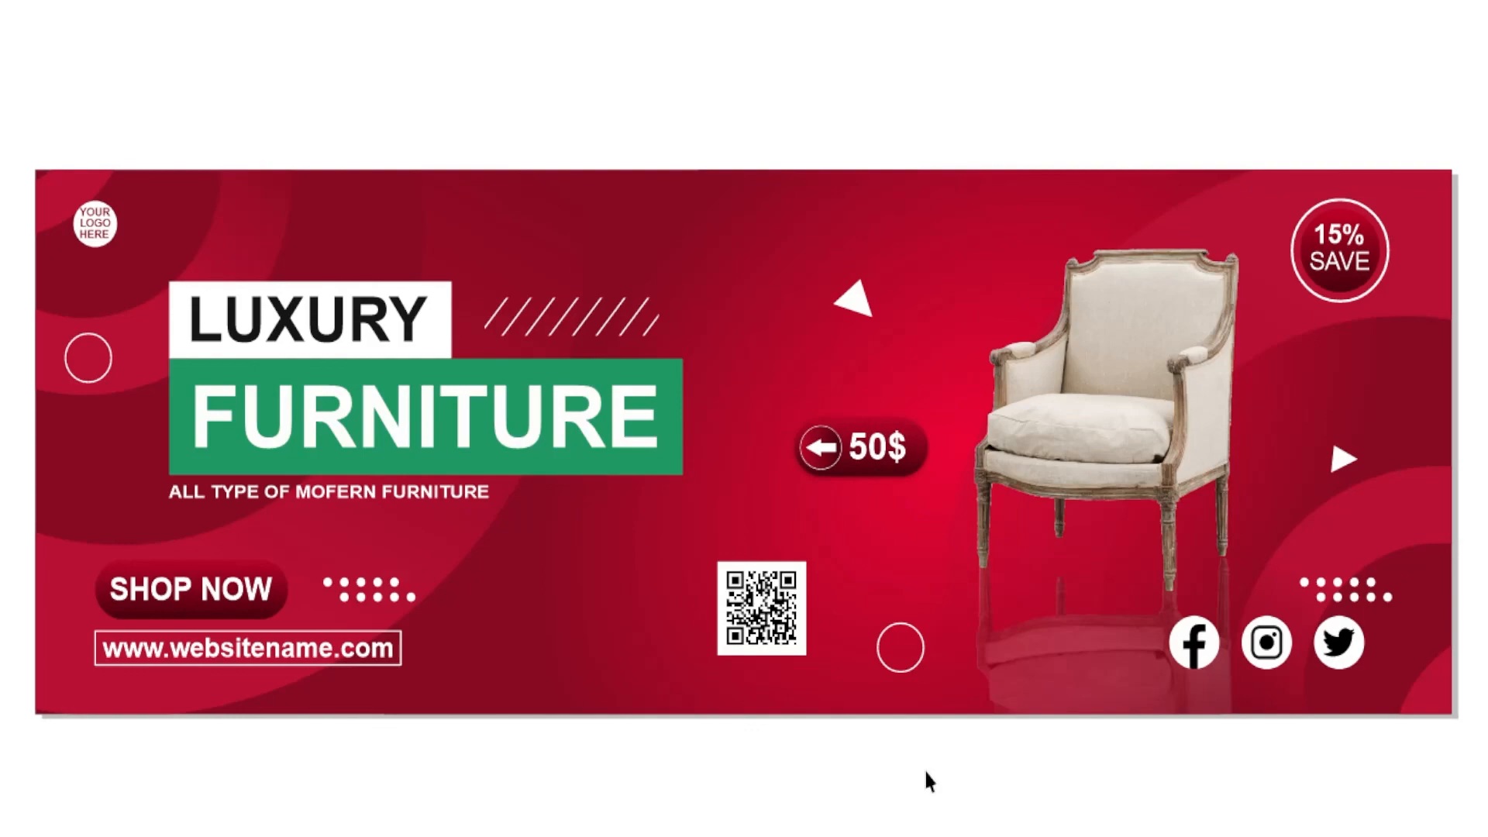
key(F9)
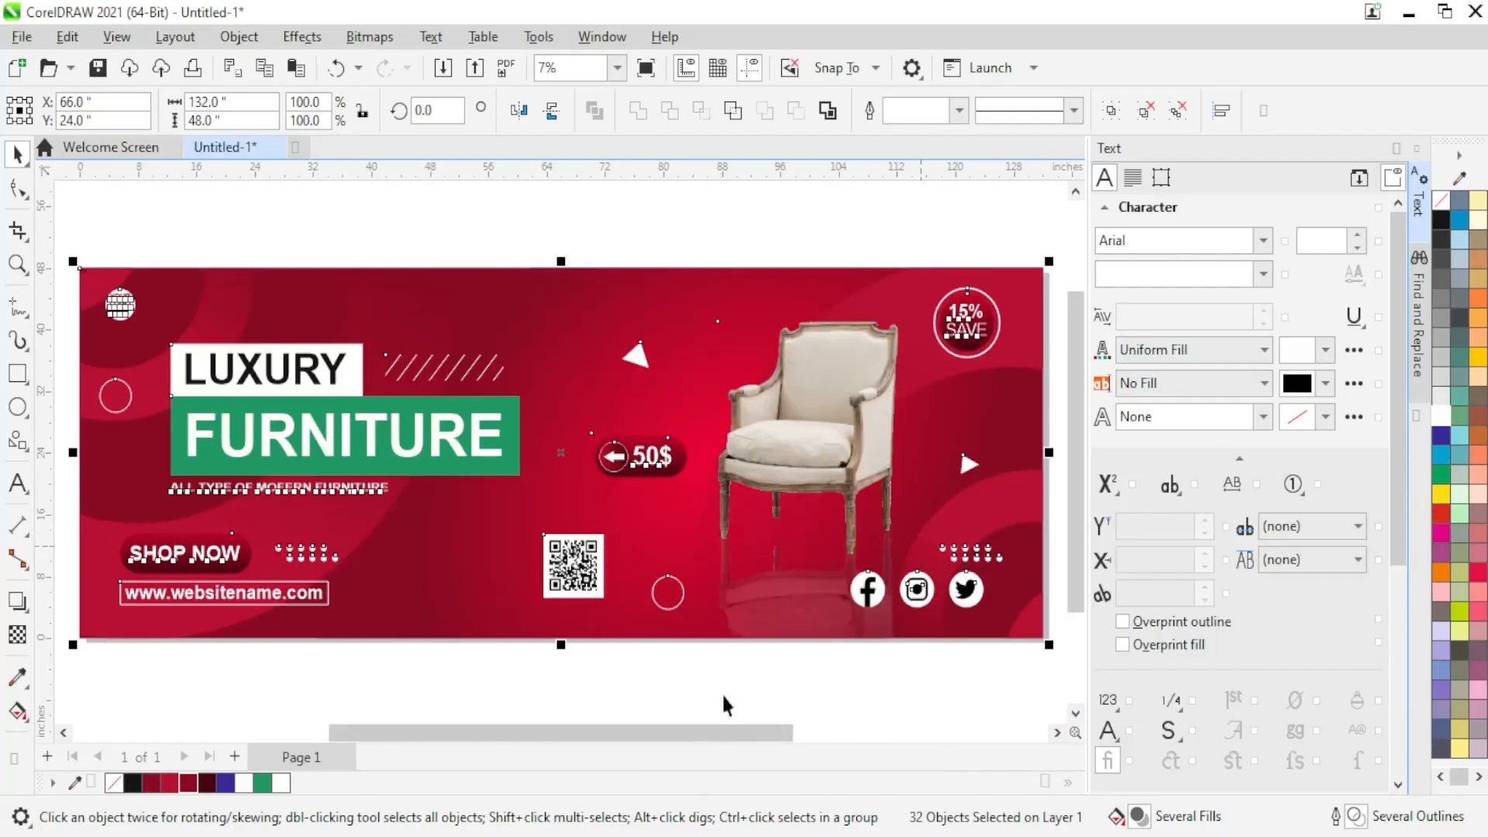
Step: Enlarge the LUXURY FURNITURE heading, diagonal lines and tagline together to about 54.2 by 21.7 in
click(540, 228)
drag(551, 260, 154, 510)
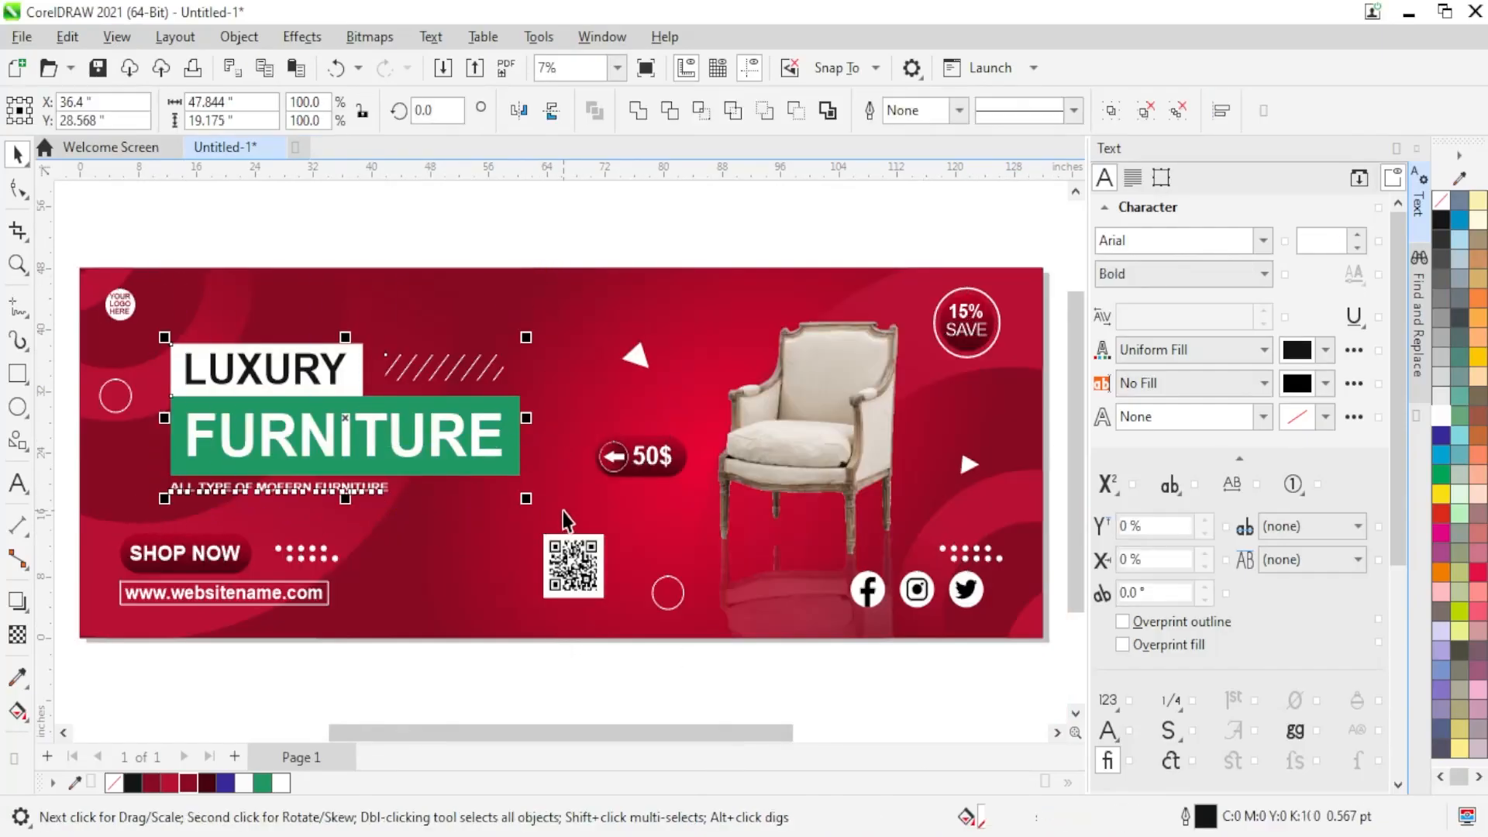
drag(528, 500, 563, 514)
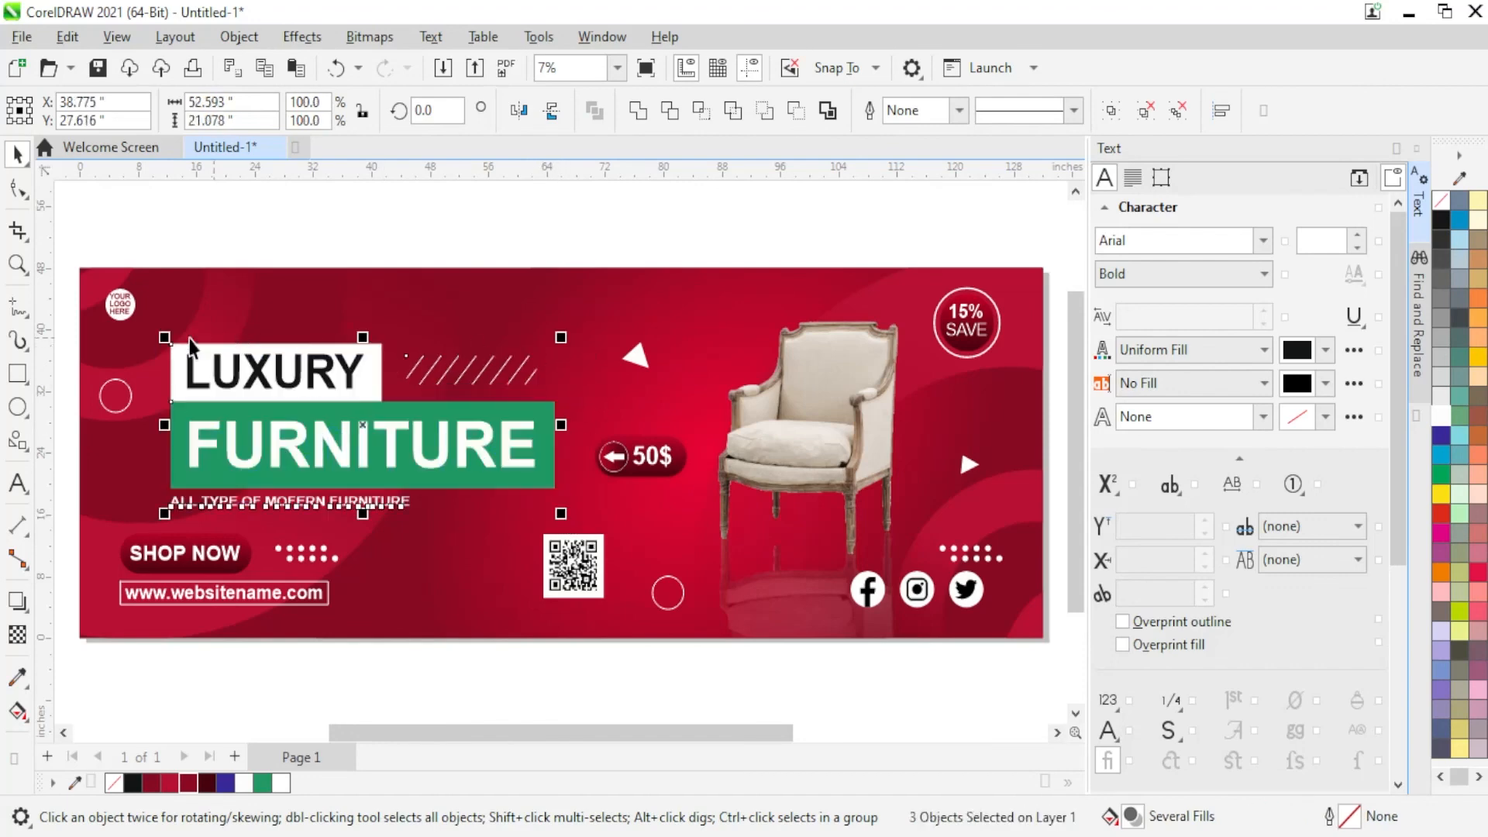
drag(161, 332, 149, 328)
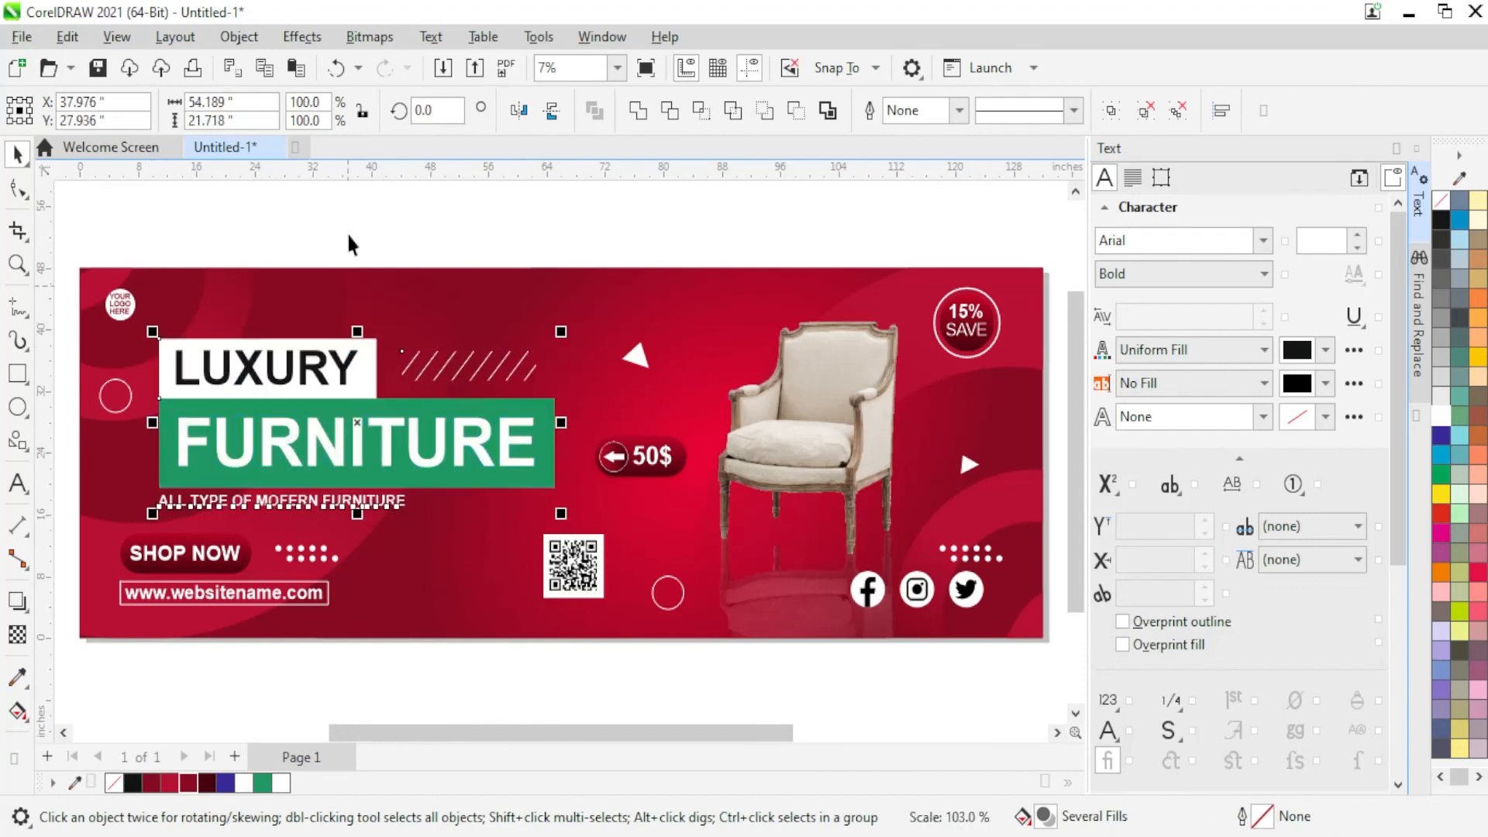
Step: Select the complete design and review the enlarged heading in full-screen preview
scroll(345, 244, down, 1)
key(ctrl+a)
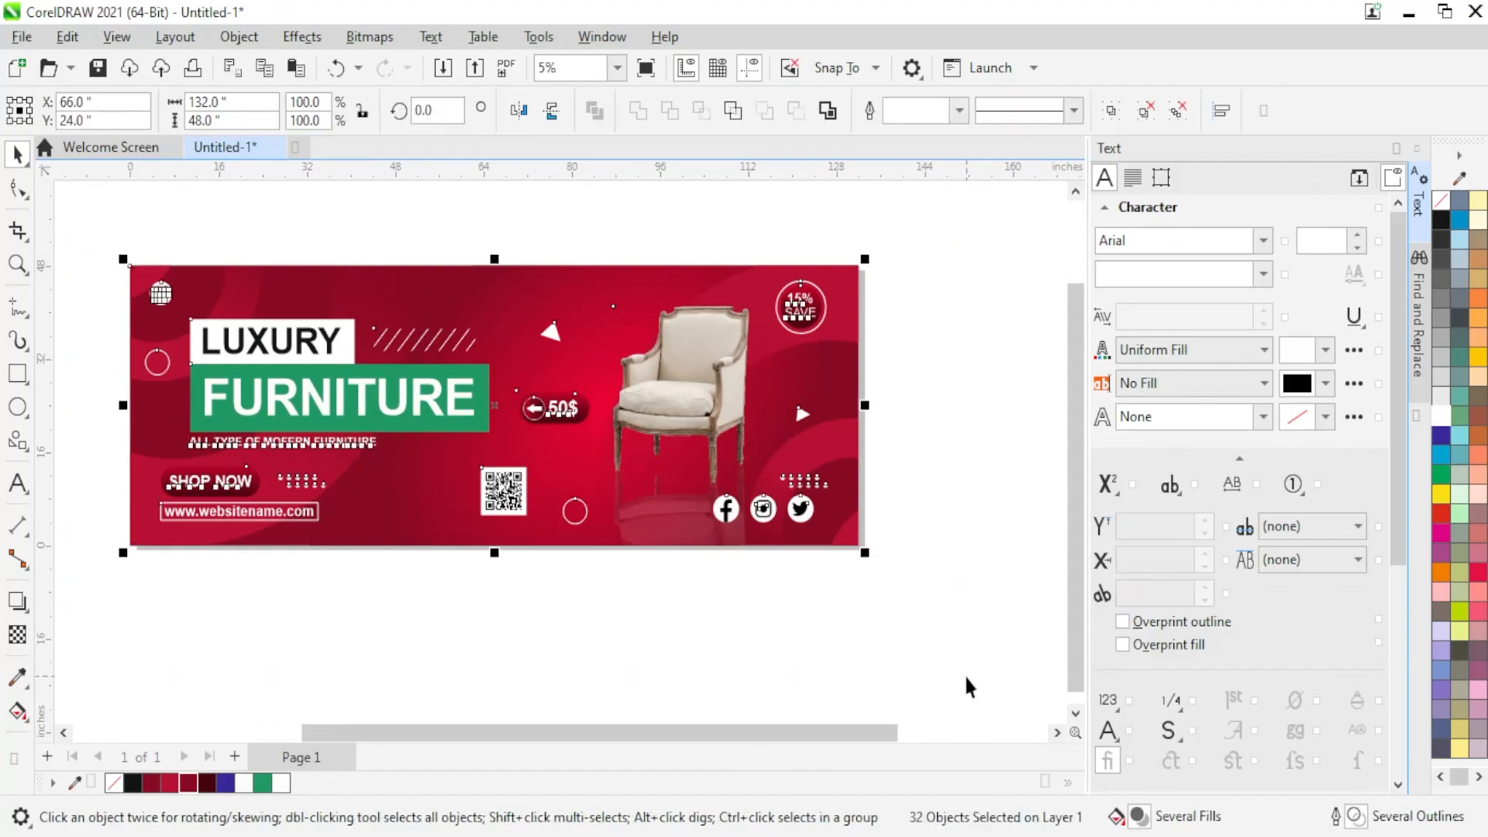
key(F9)
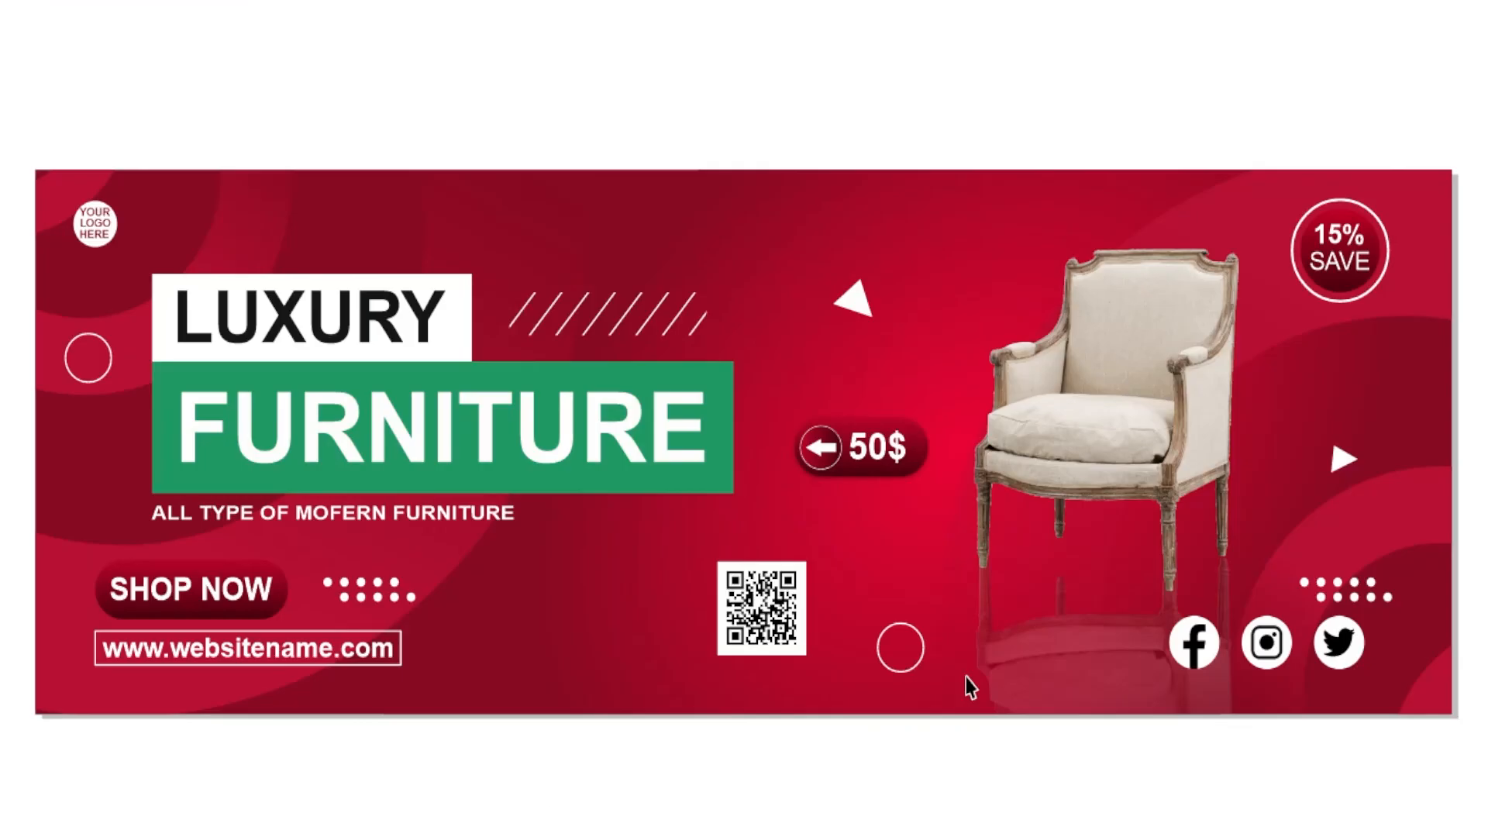